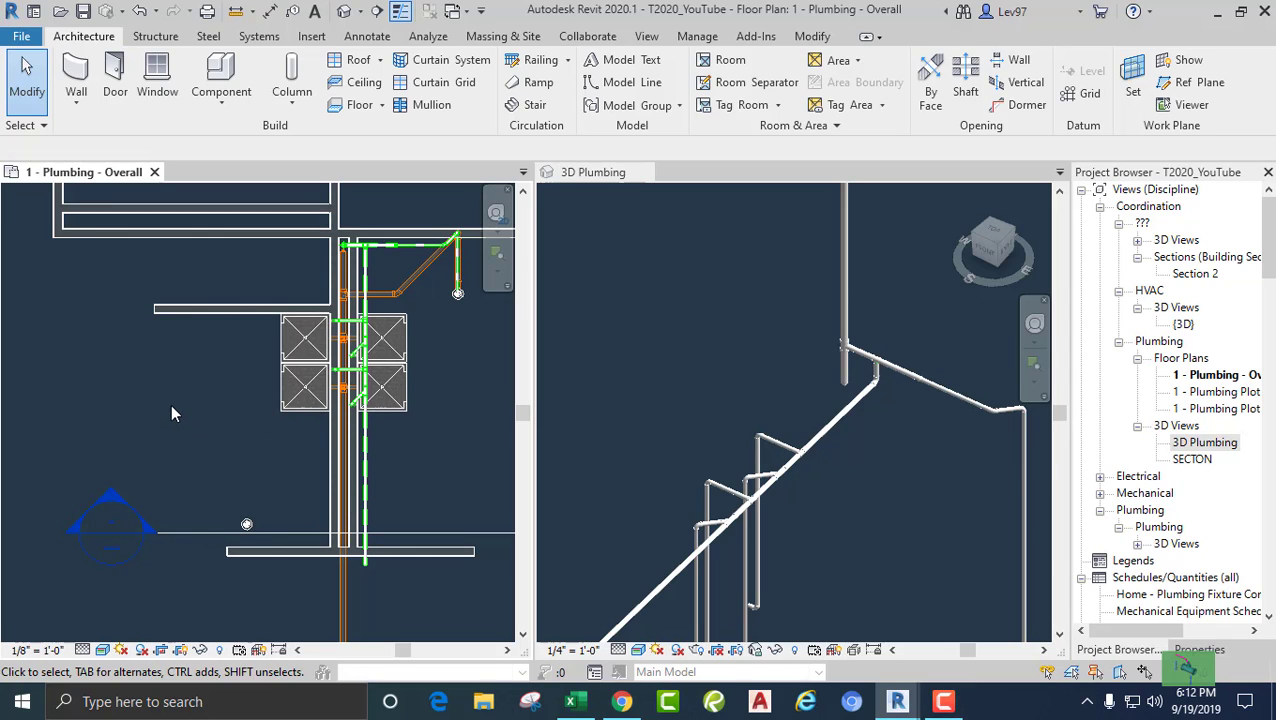
- Place another 36x36 shower against the wall with Create Similar from an existing shower
click(303, 410)
middle_drag(303, 418, 287, 450)
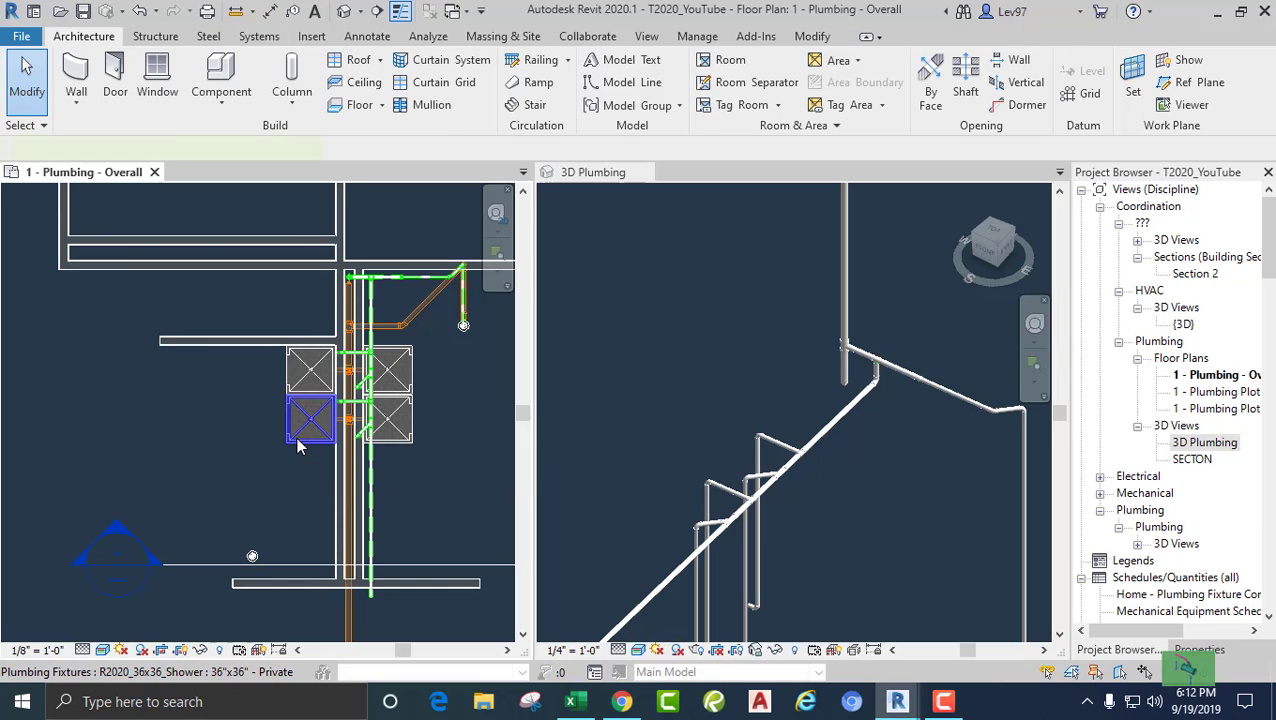
click(297, 443)
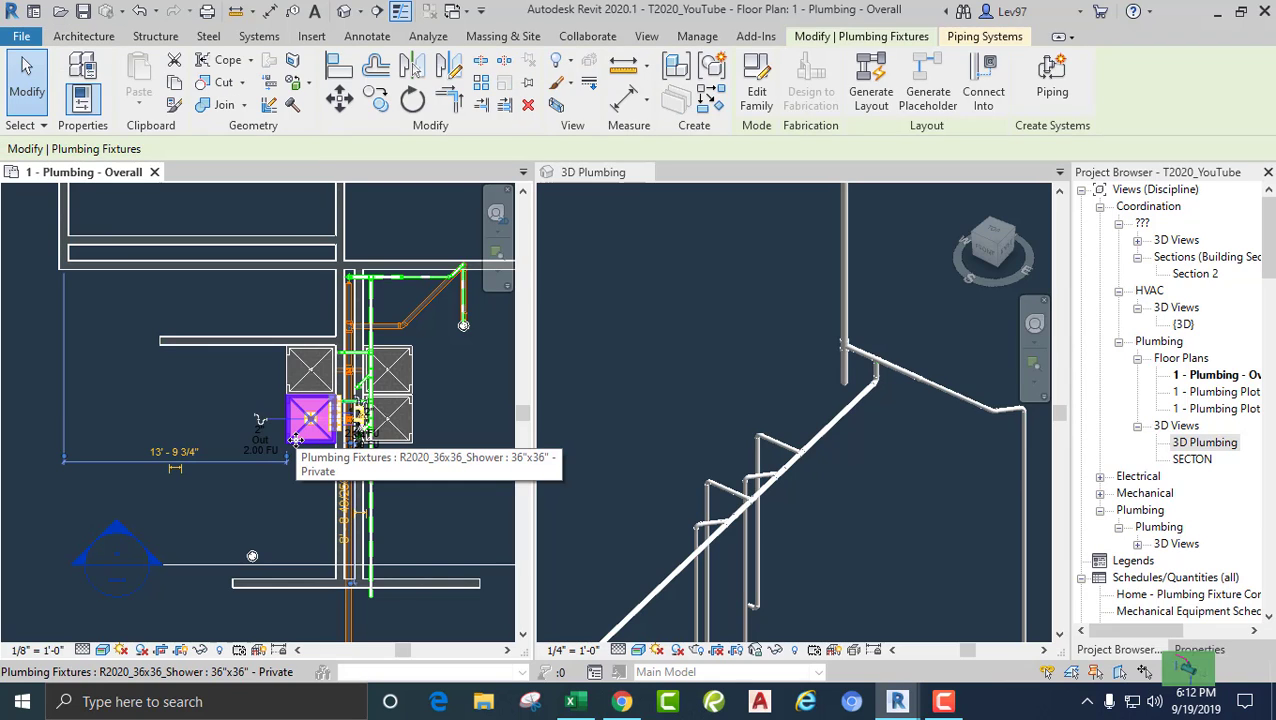
right_click(297, 443)
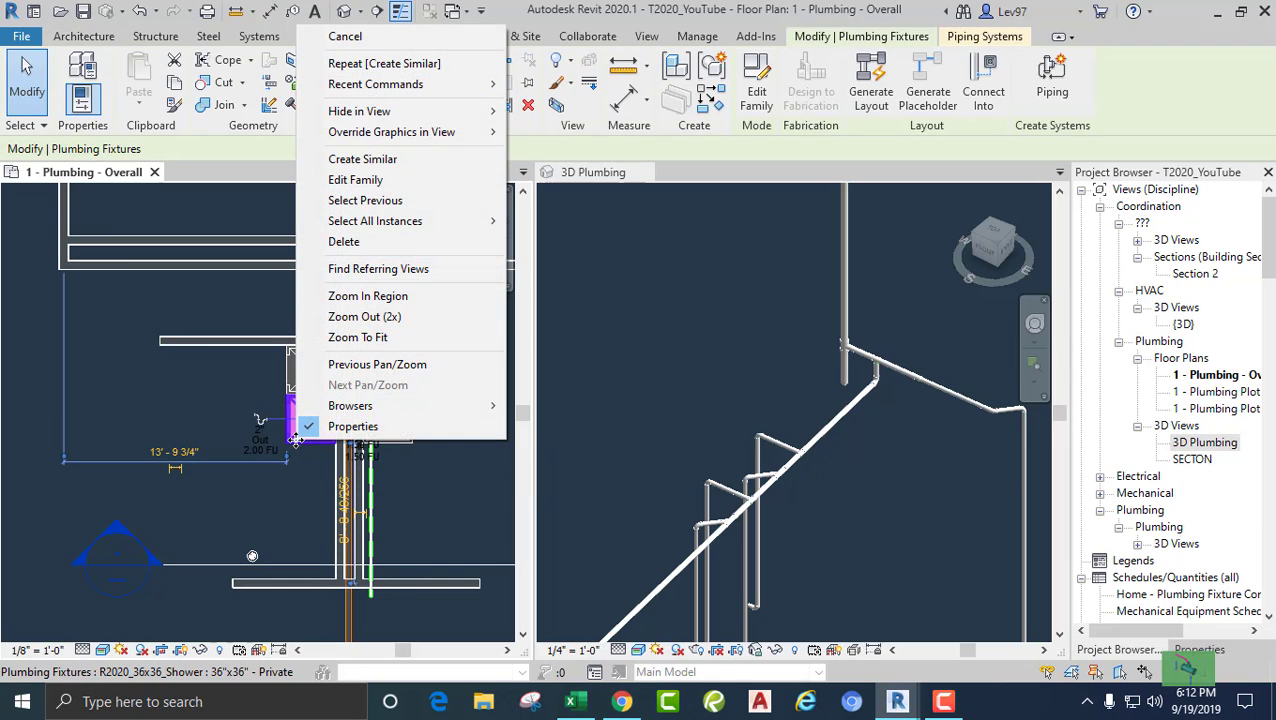
click(340, 159)
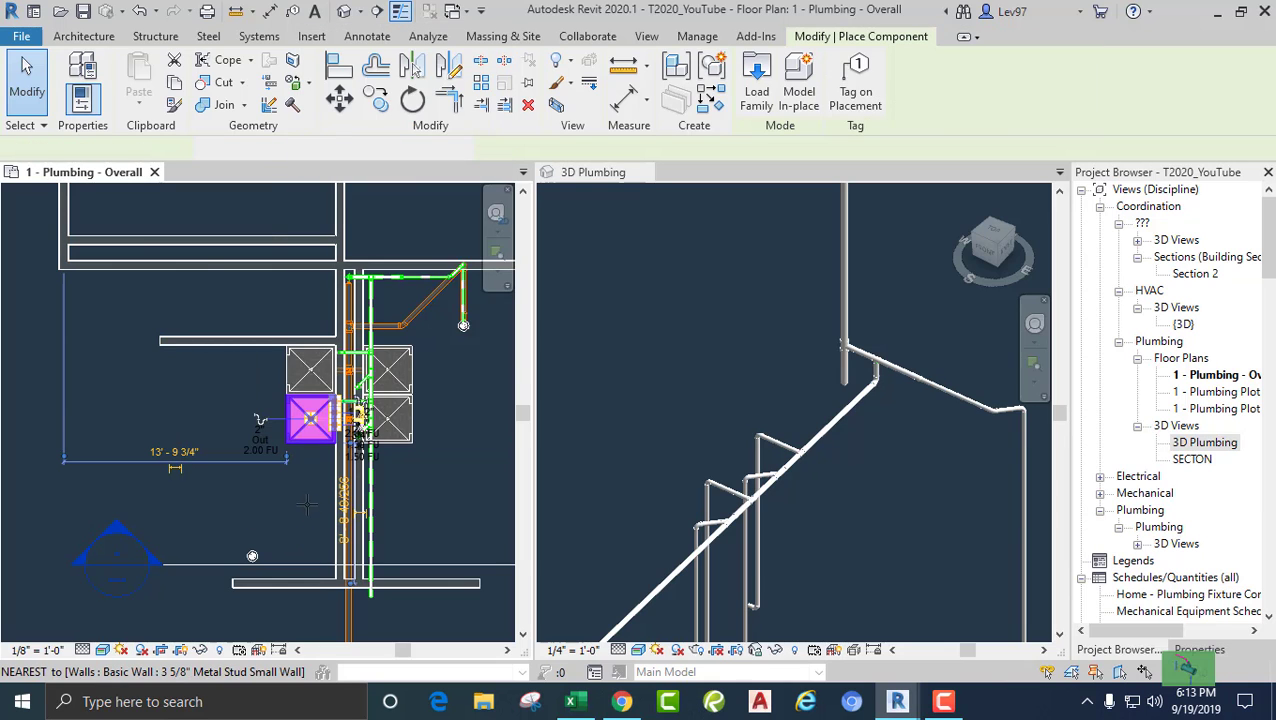
scroll(307, 505, up, 5)
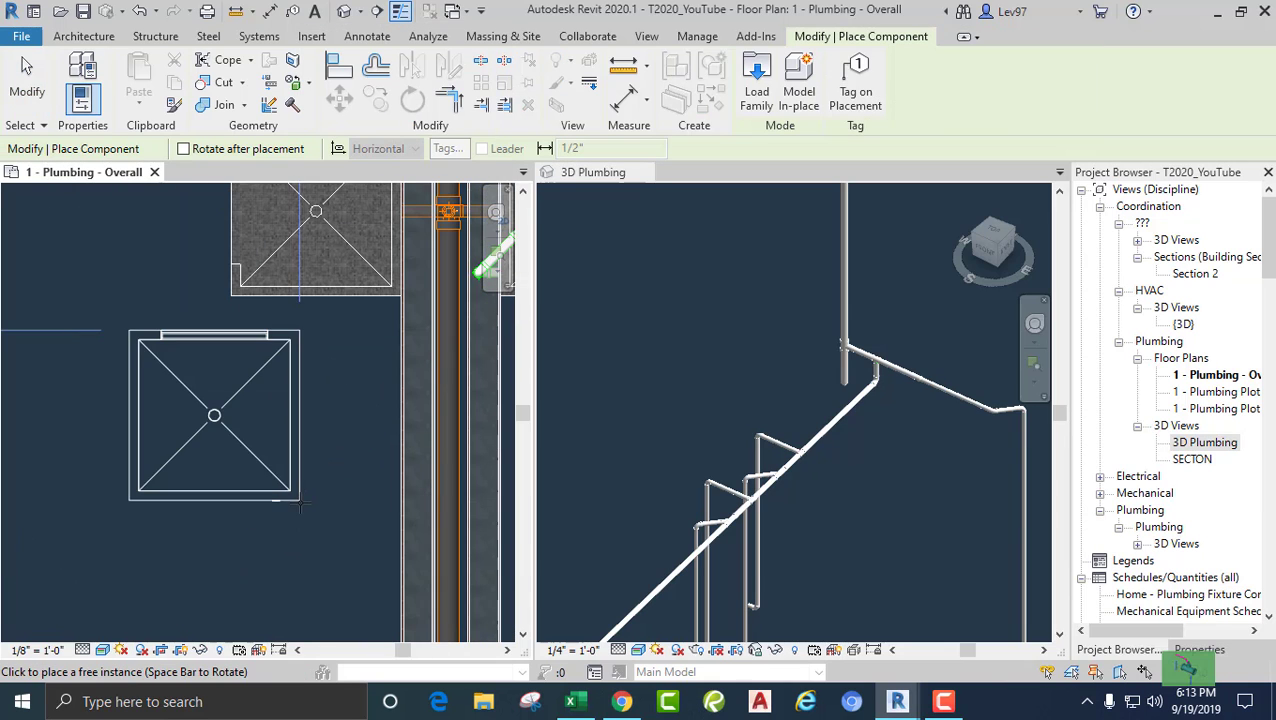
scroll(343, 398, up, 2)
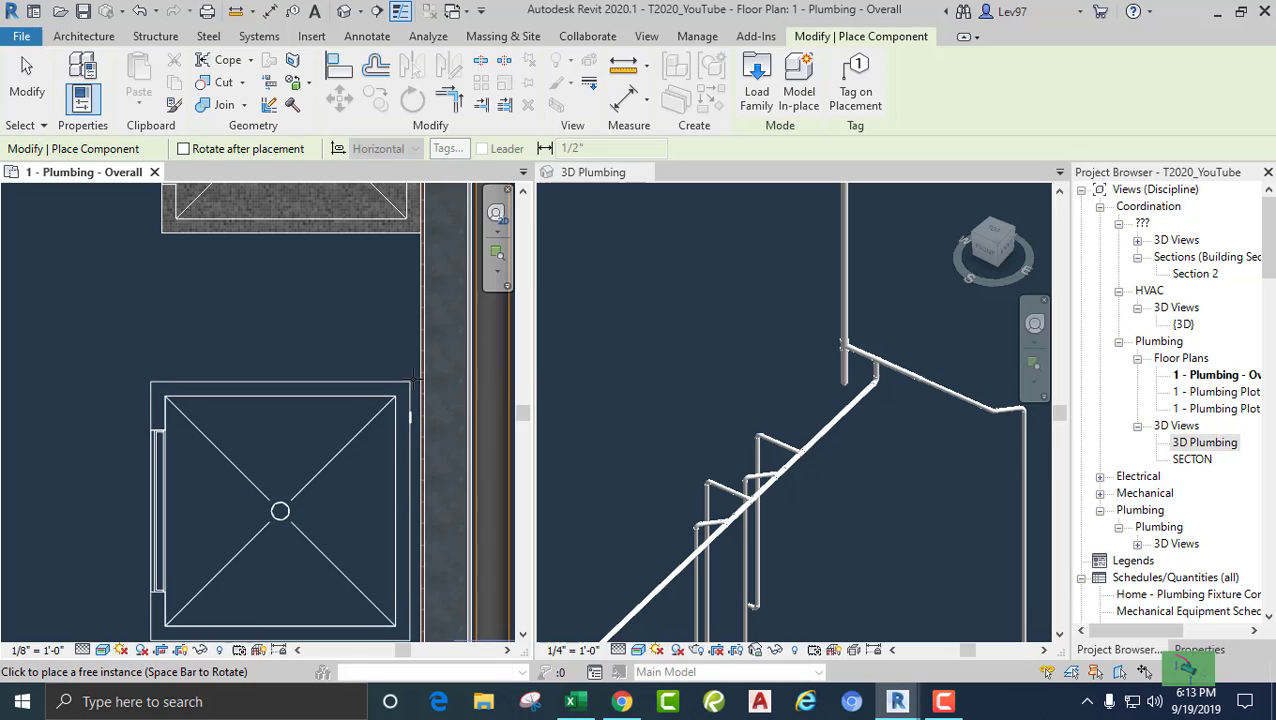
scroll(413, 378, up, 3)
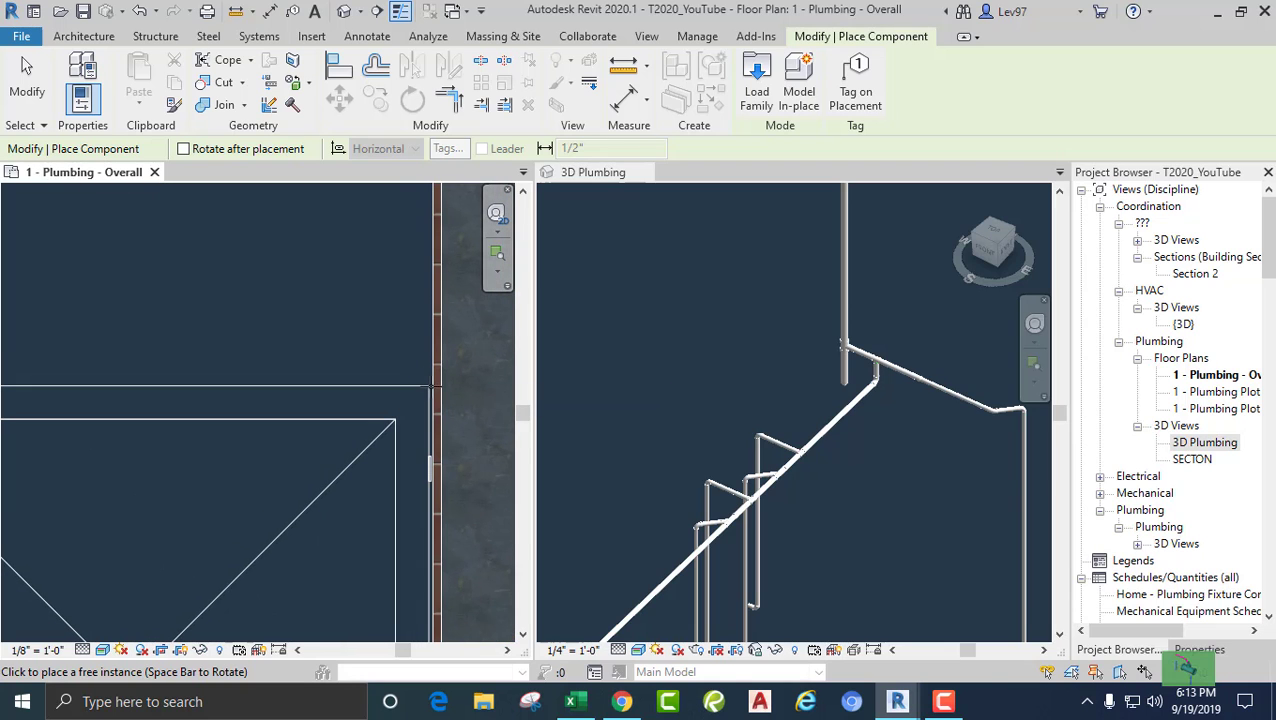
click(428, 385)
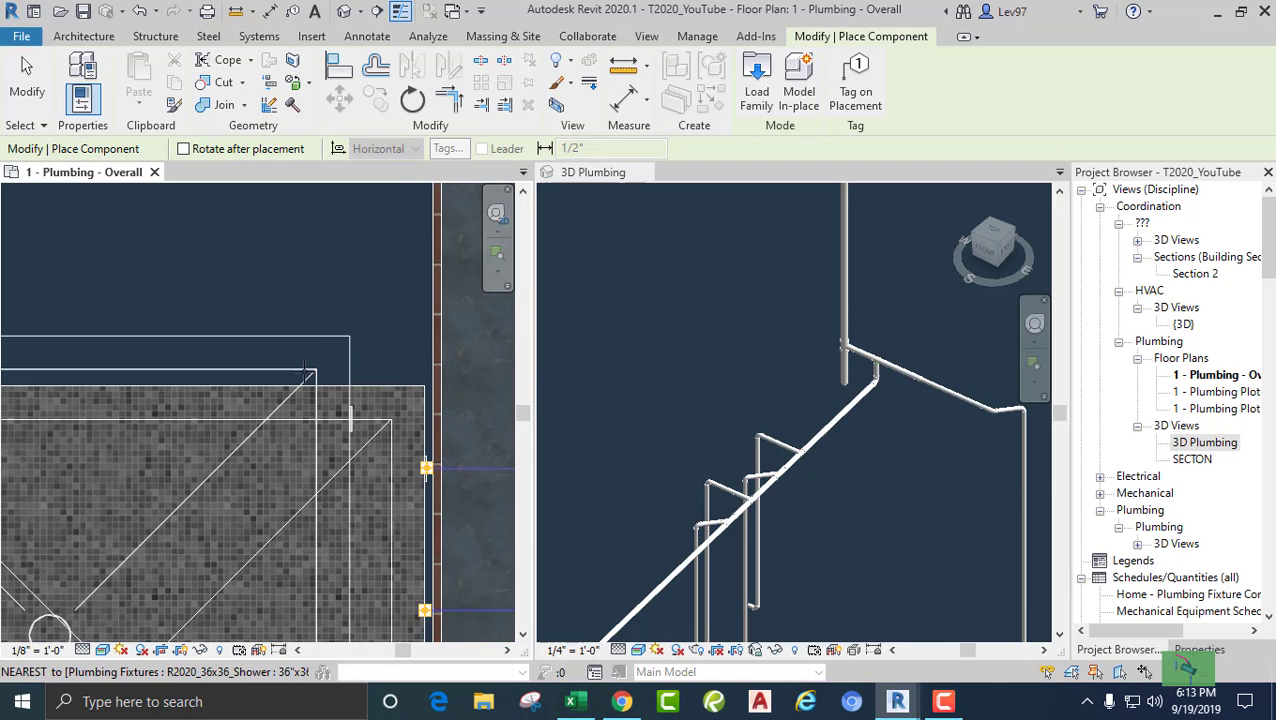
scroll(307, 372, down, 1)
key(Escape)
key(Escape)
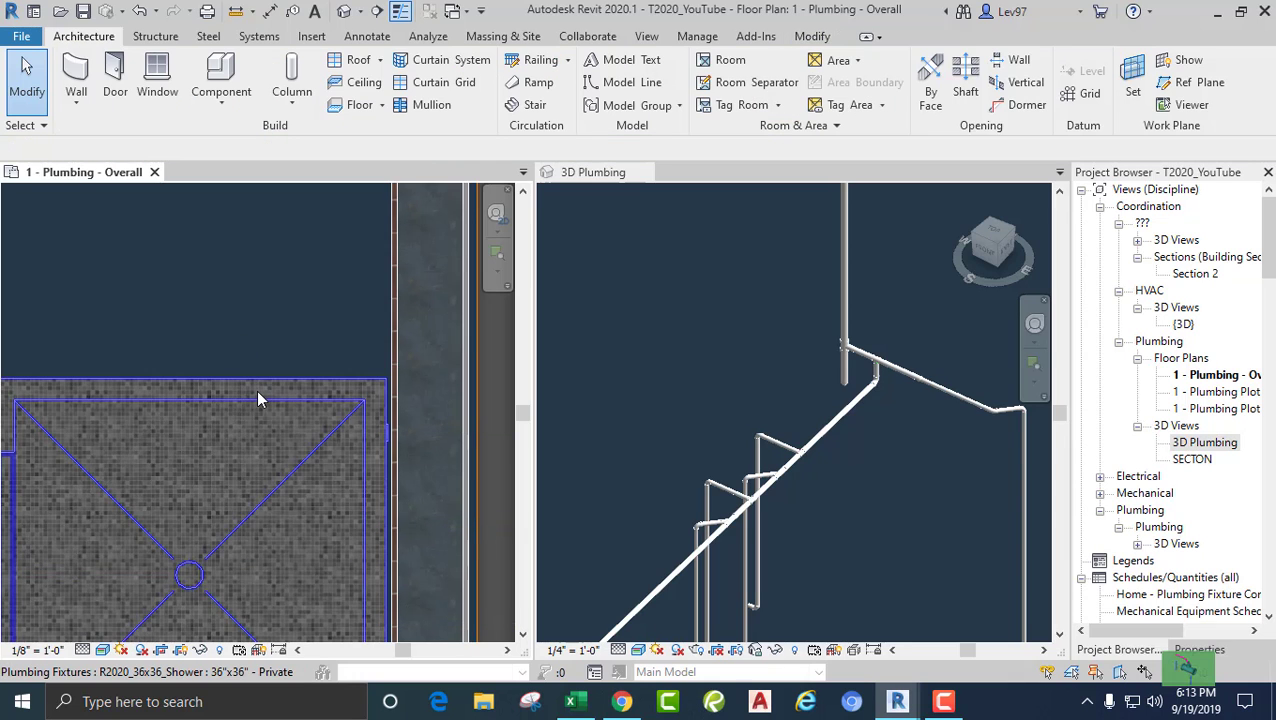
- Correct the new shower's placement using delete, undo and redo
click(257, 397)
key(Delete)
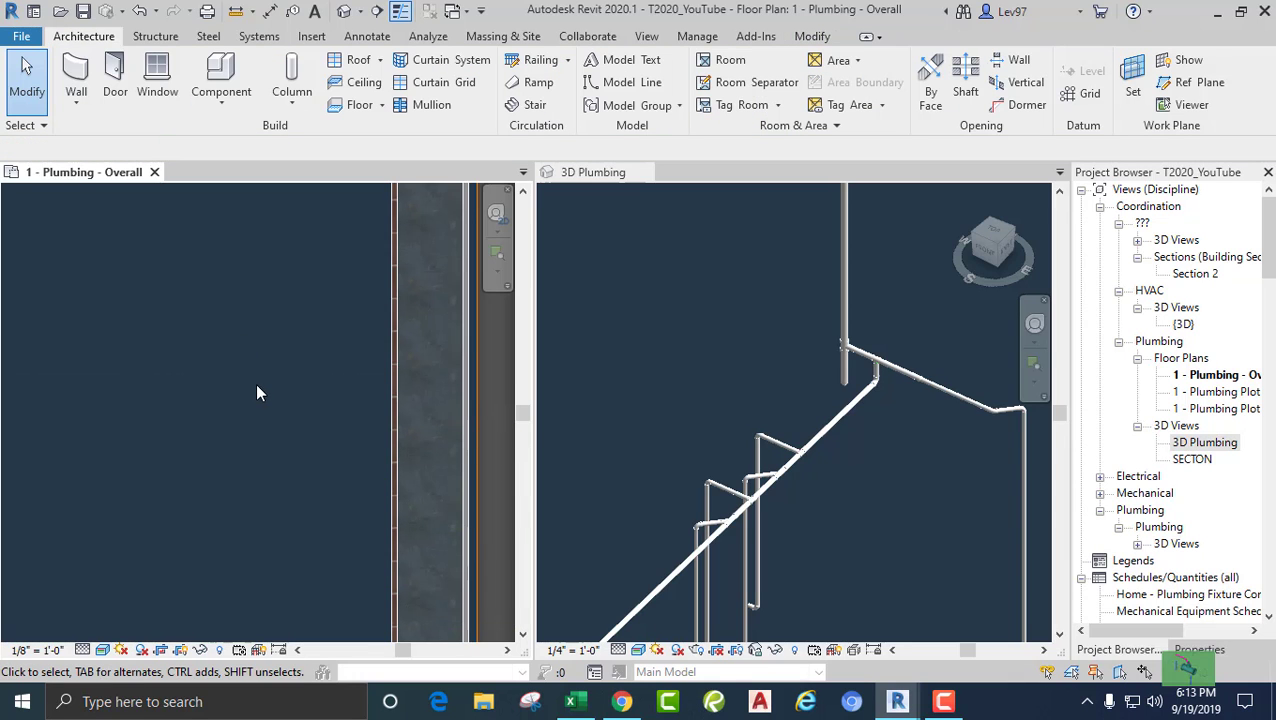
key(ctrl+z)
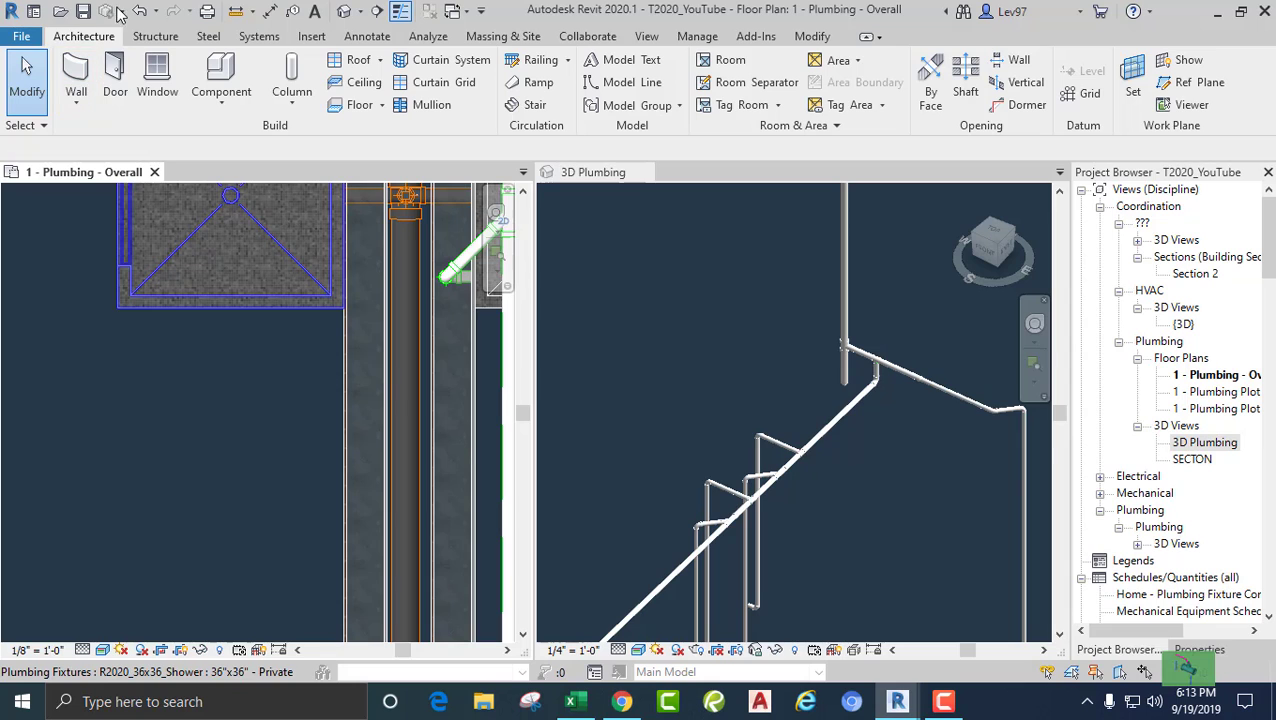
click(137, 13)
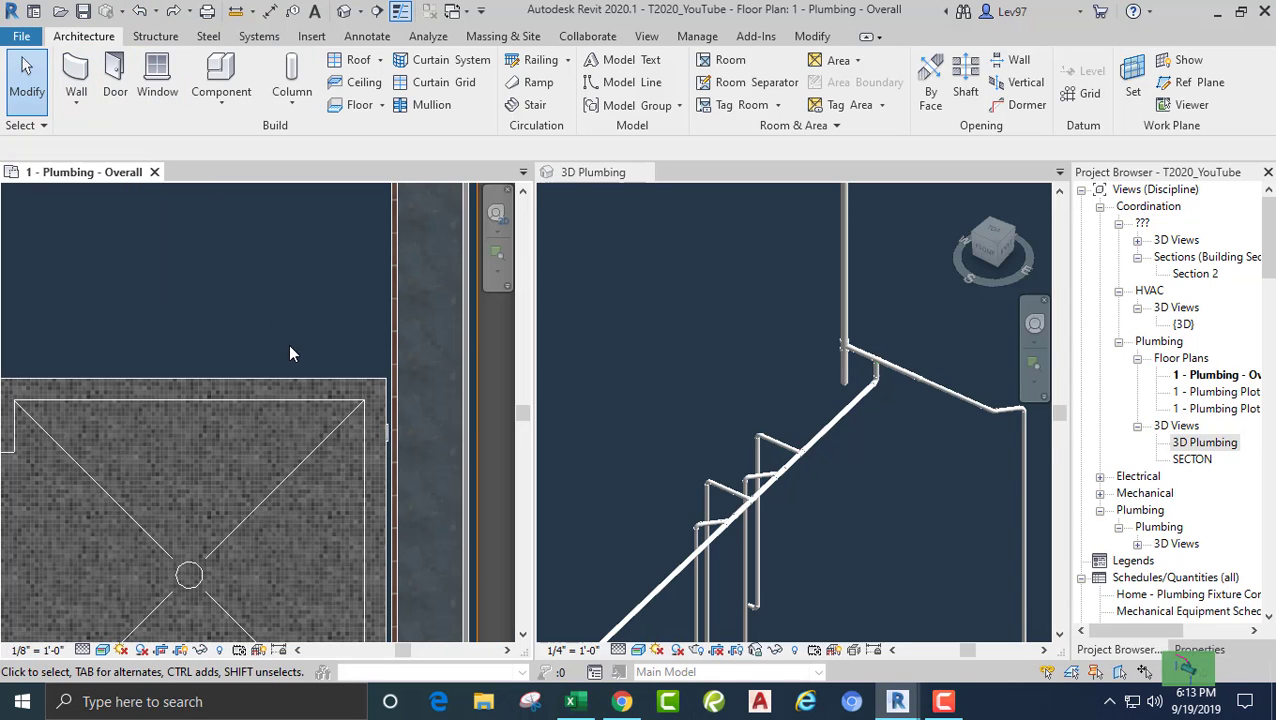
scroll(290, 353, down, 2)
click(273, 375)
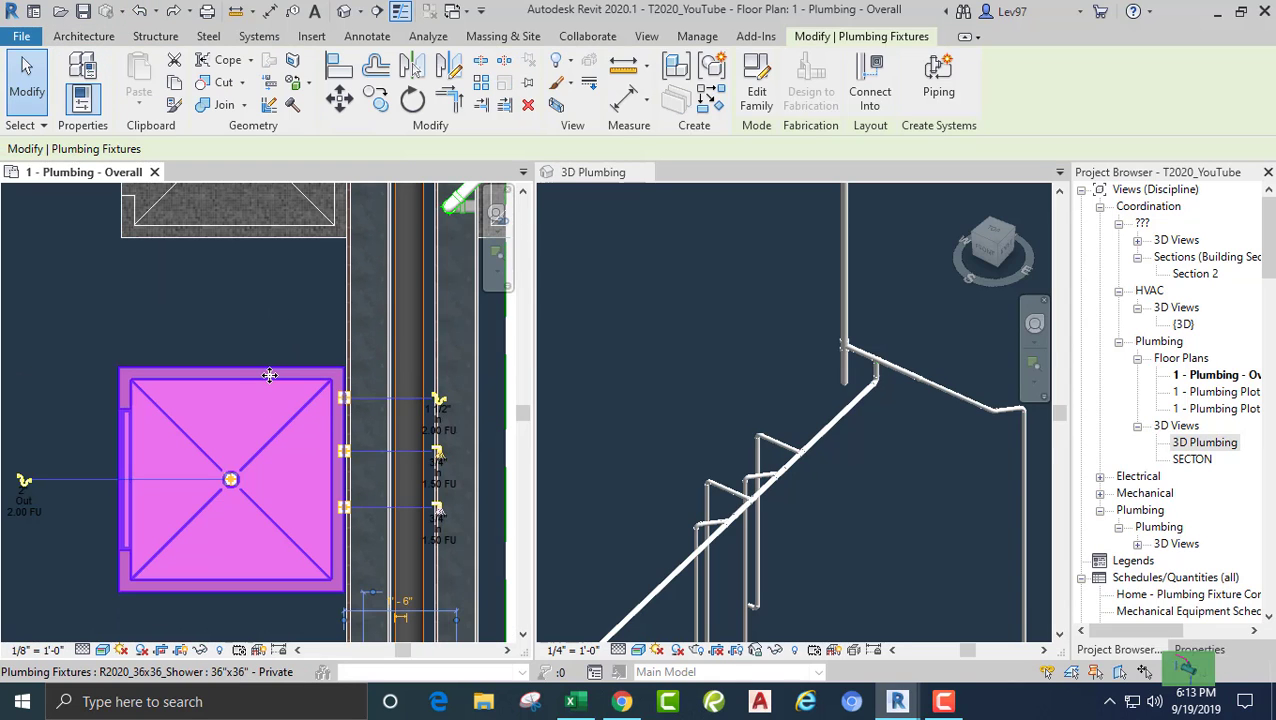
key(ctrl+y)
- Place two more 36x36 showers with Create Similar, one at the wall and one at the corner
right_click(254, 240)
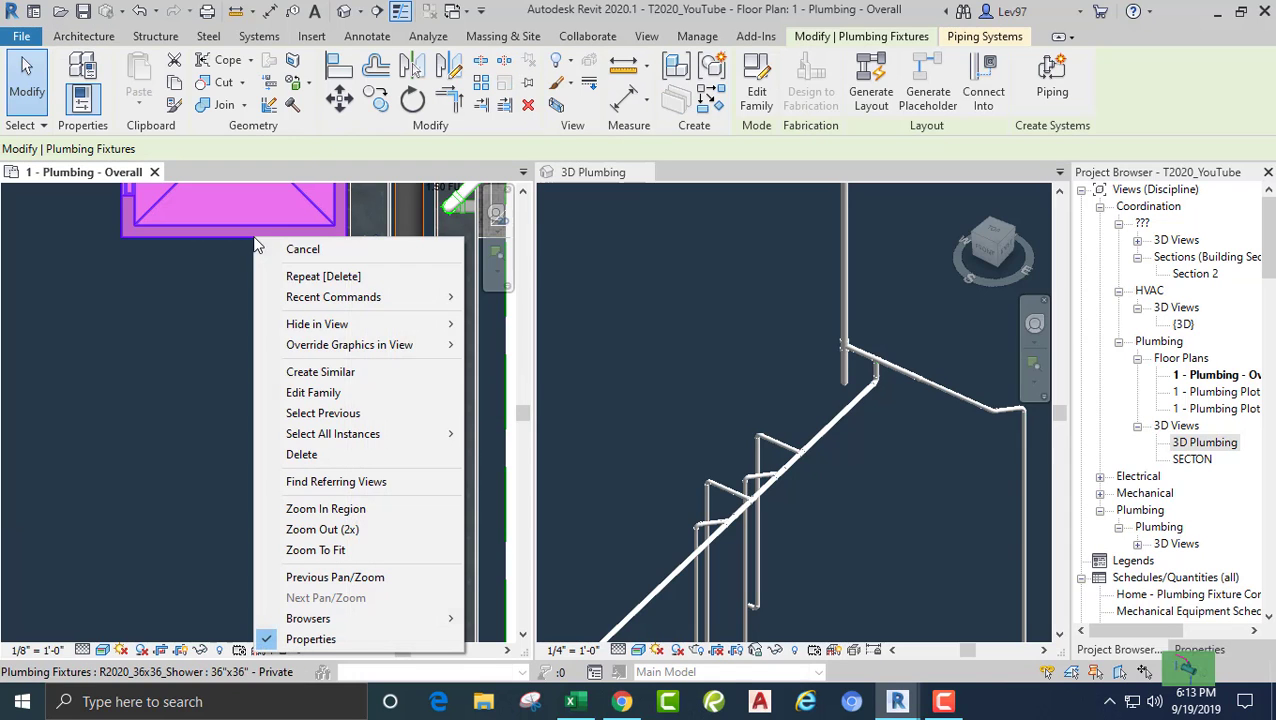
click(336, 372)
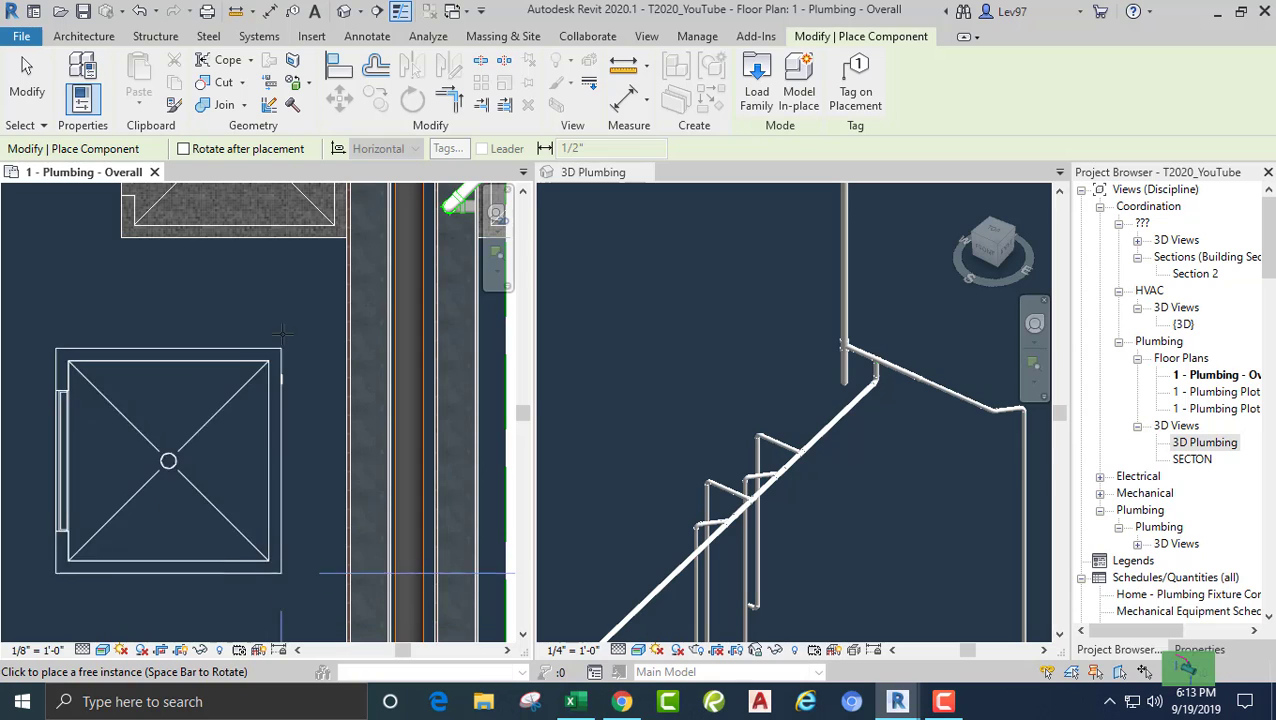
scroll(298, 327, up, 2)
scroll(298, 327, up, 4)
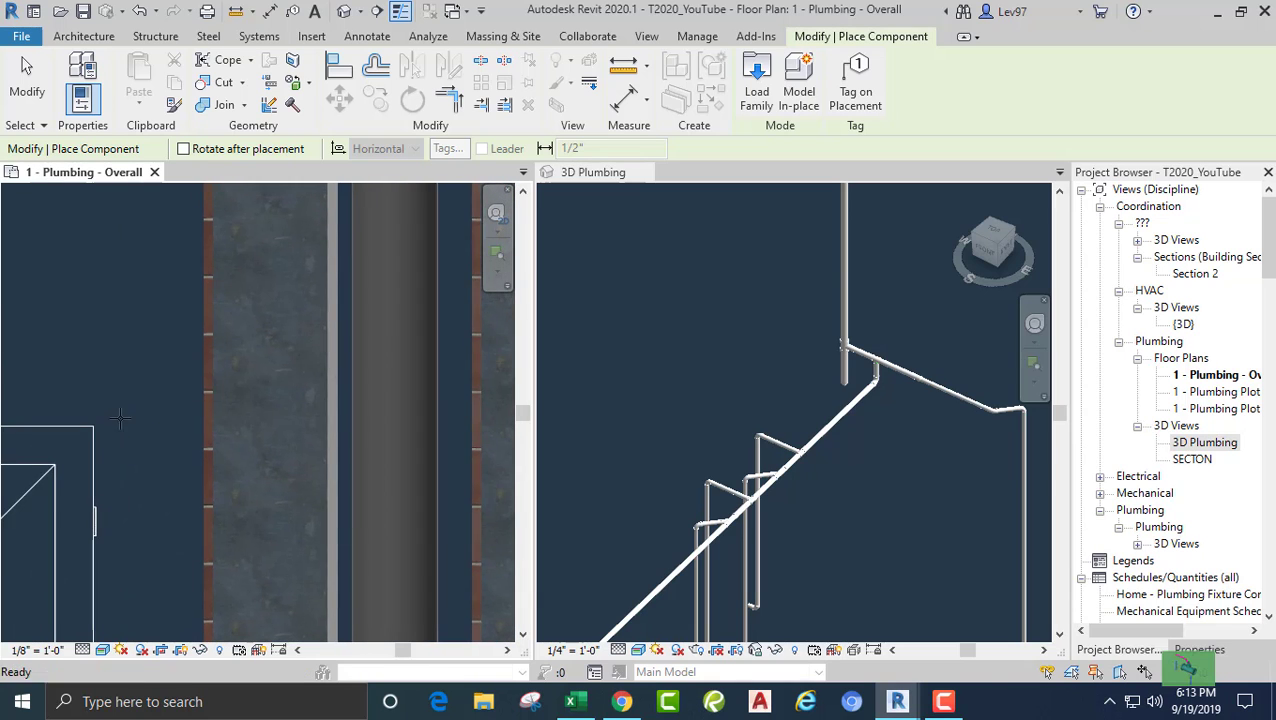
scroll(201, 385, up, 2)
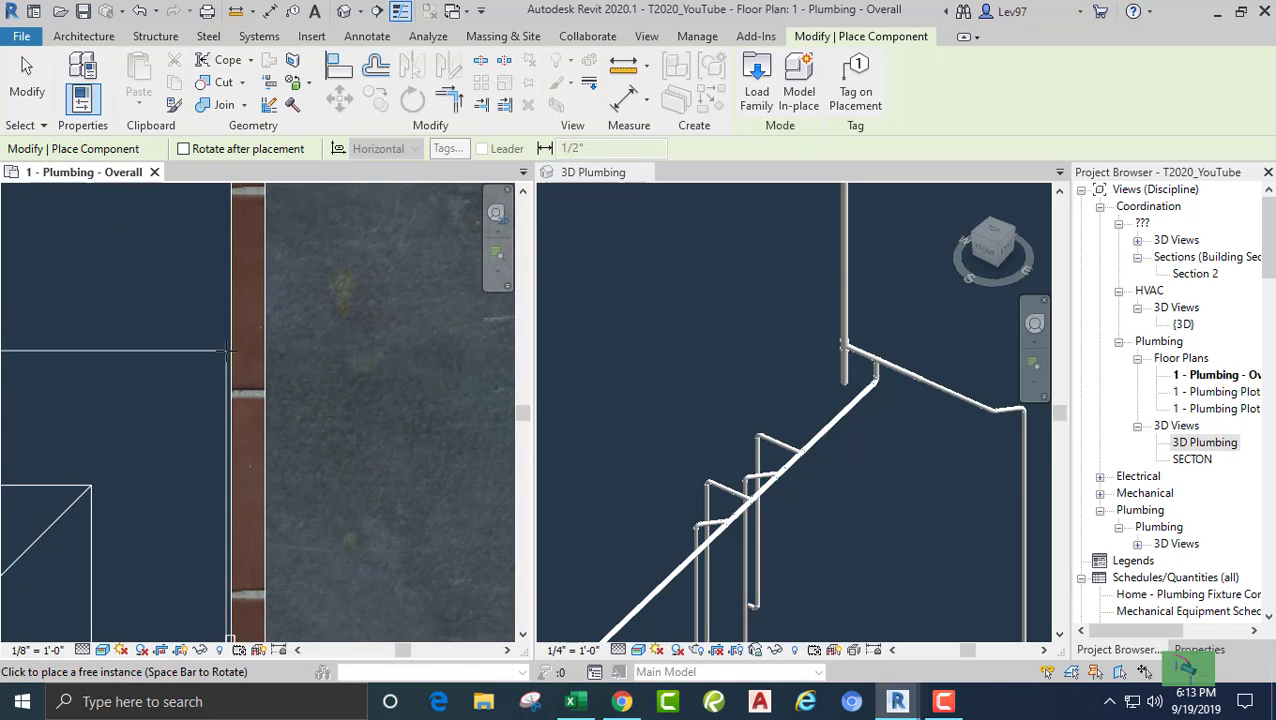
click(231, 353)
scroll(196, 328, down, 6)
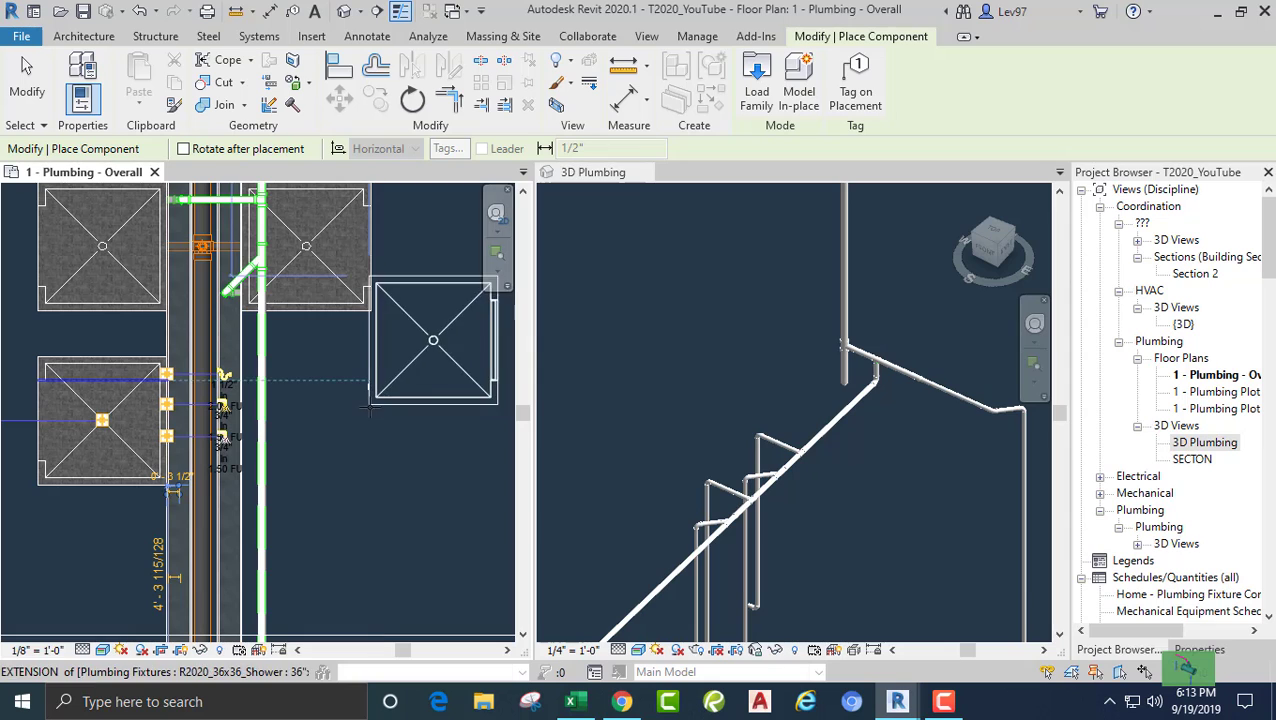
scroll(245, 520, up, 2)
scroll(240, 515, up, 4)
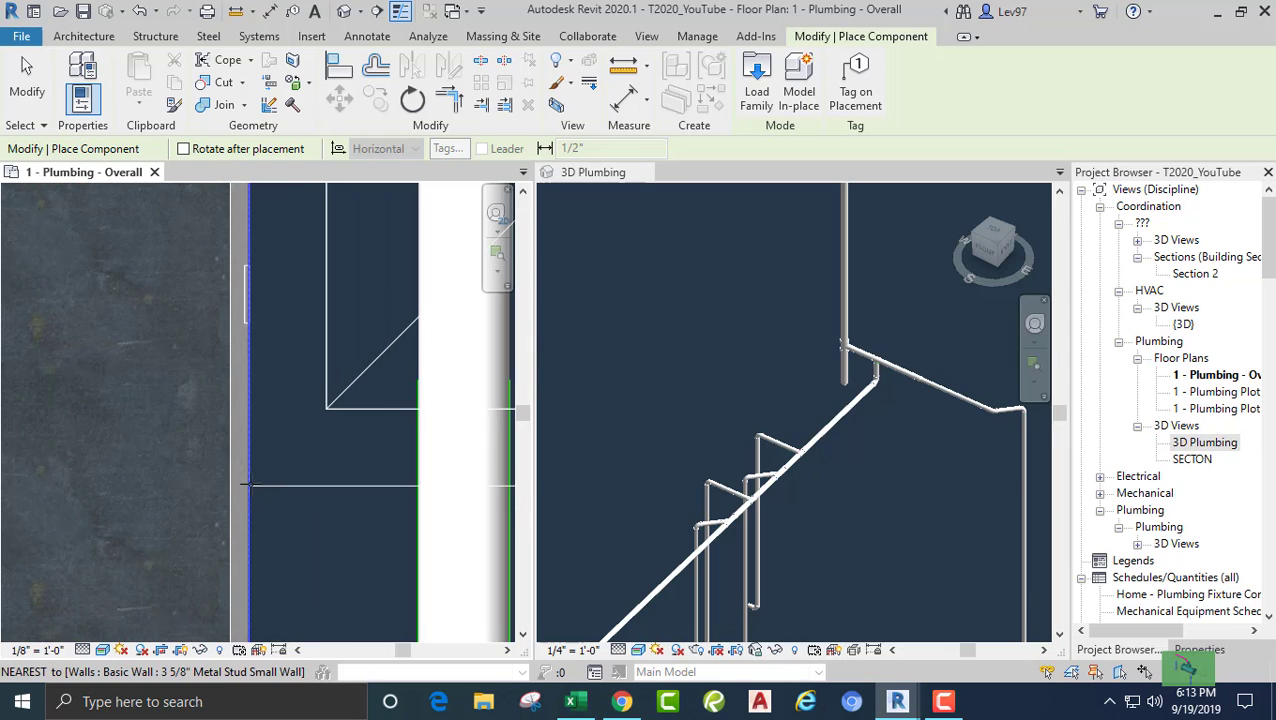
click(250, 485)
key(Escape)
- Nudge the newly placed shower upward three steps to line up with its neighbours
scroll(271, 512, down, 6)
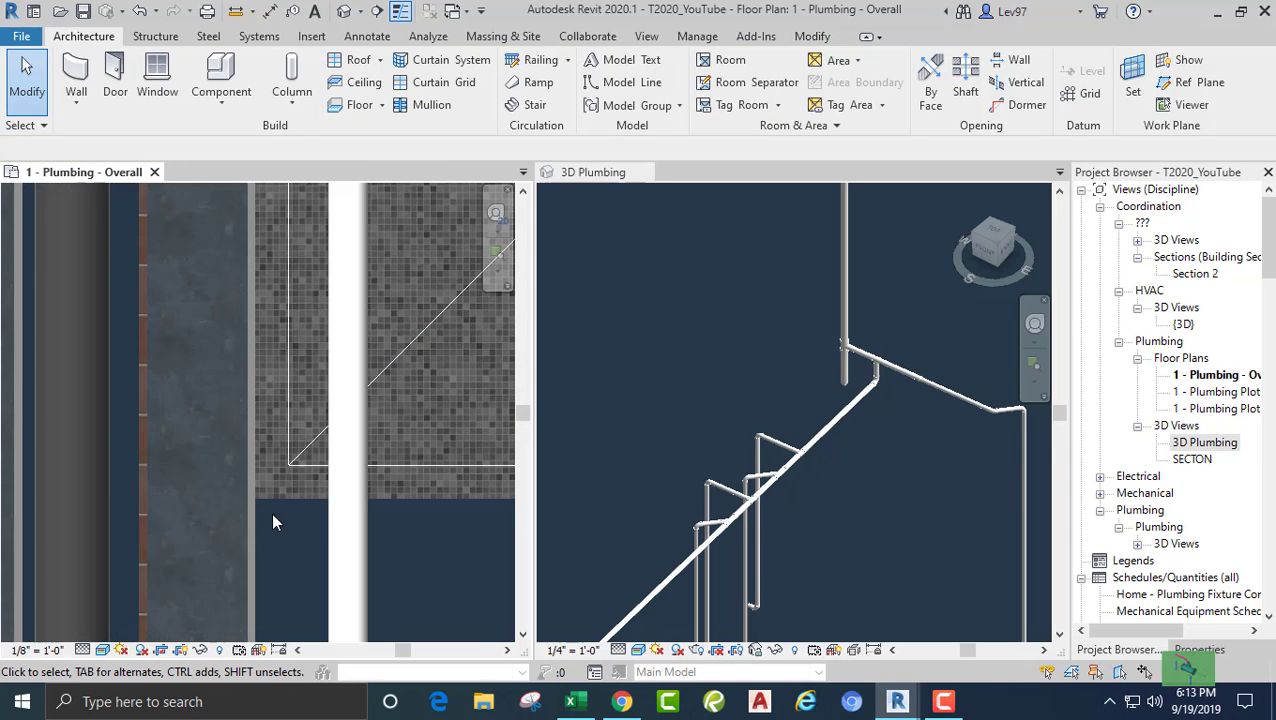
click(143, 490)
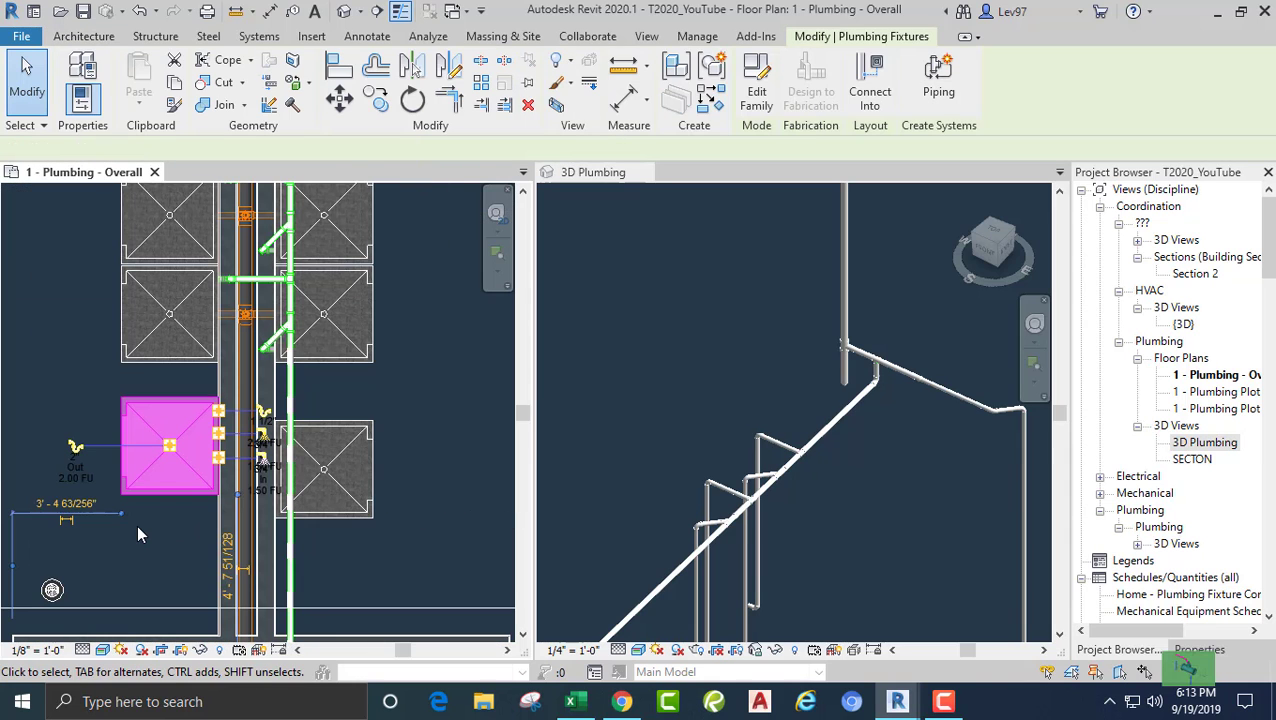
key(Up)
key(Up)
key(Up)
key(Up)
key(Up)
key(Up)
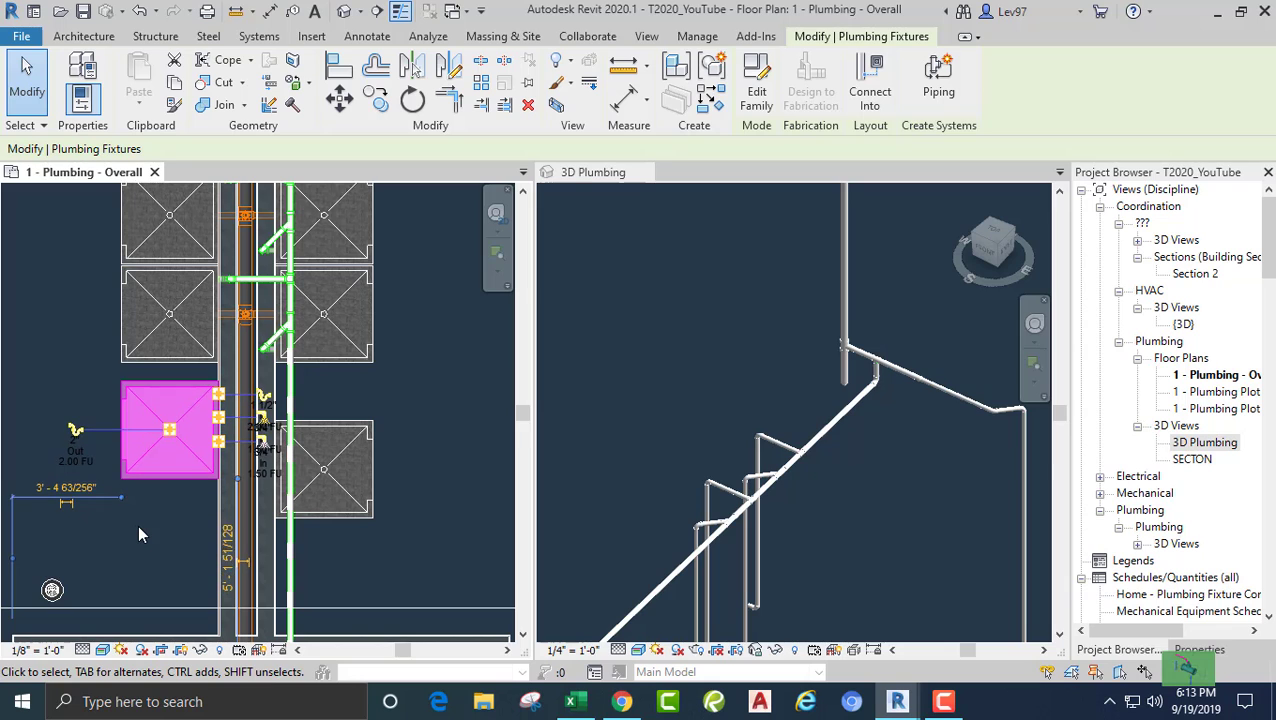
scroll(120, 416, up, 5)
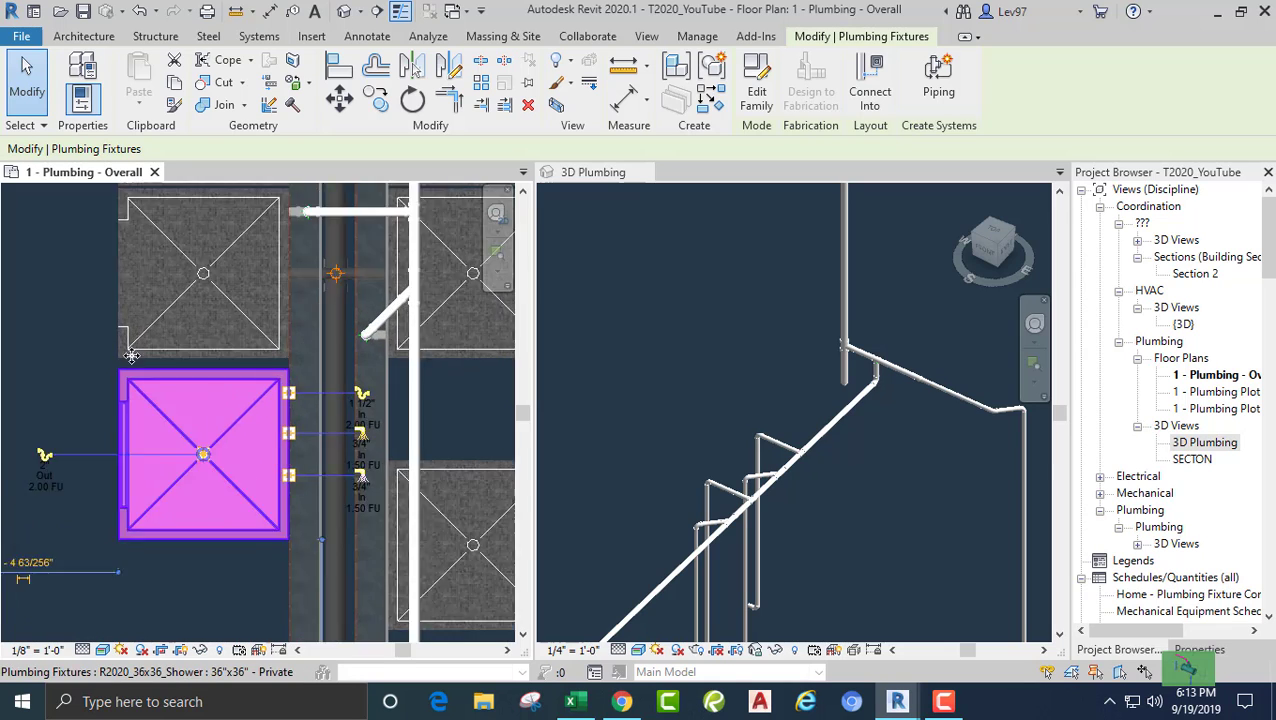
key(Up)
key(Up)
key(Up)
key(Up)
key(Up)
key(Up)
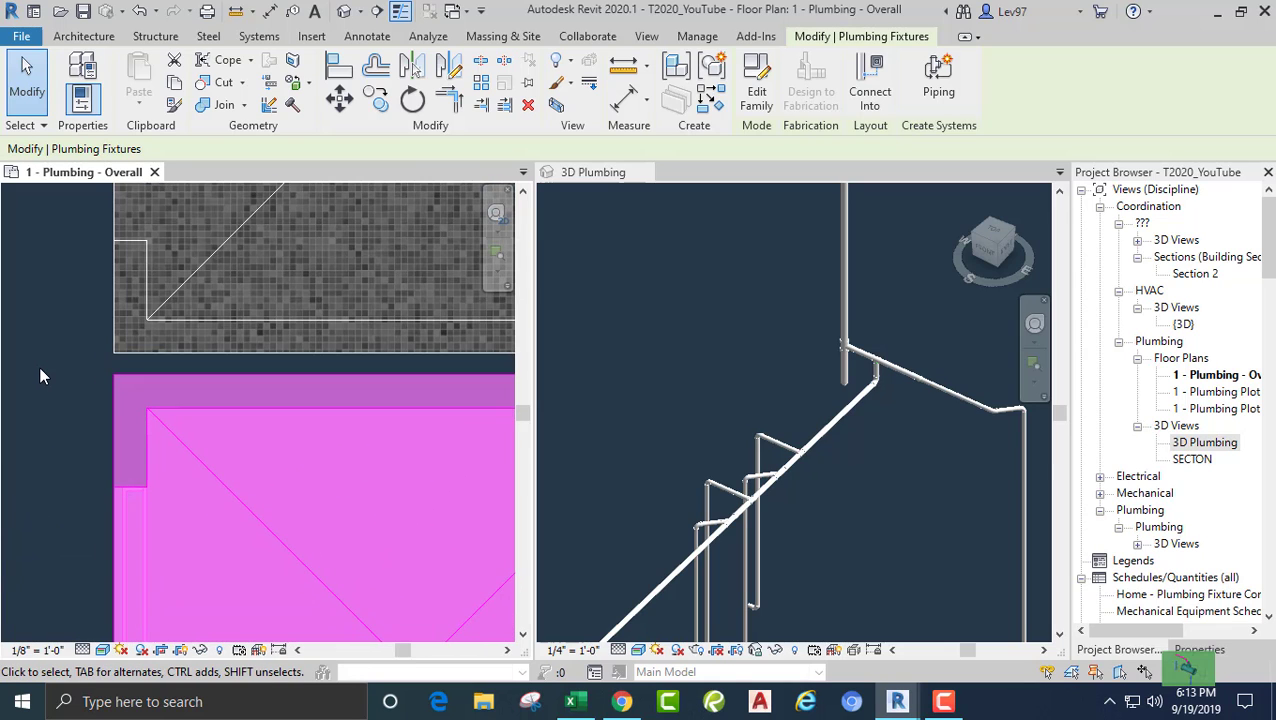
key(Up)
key(Up)
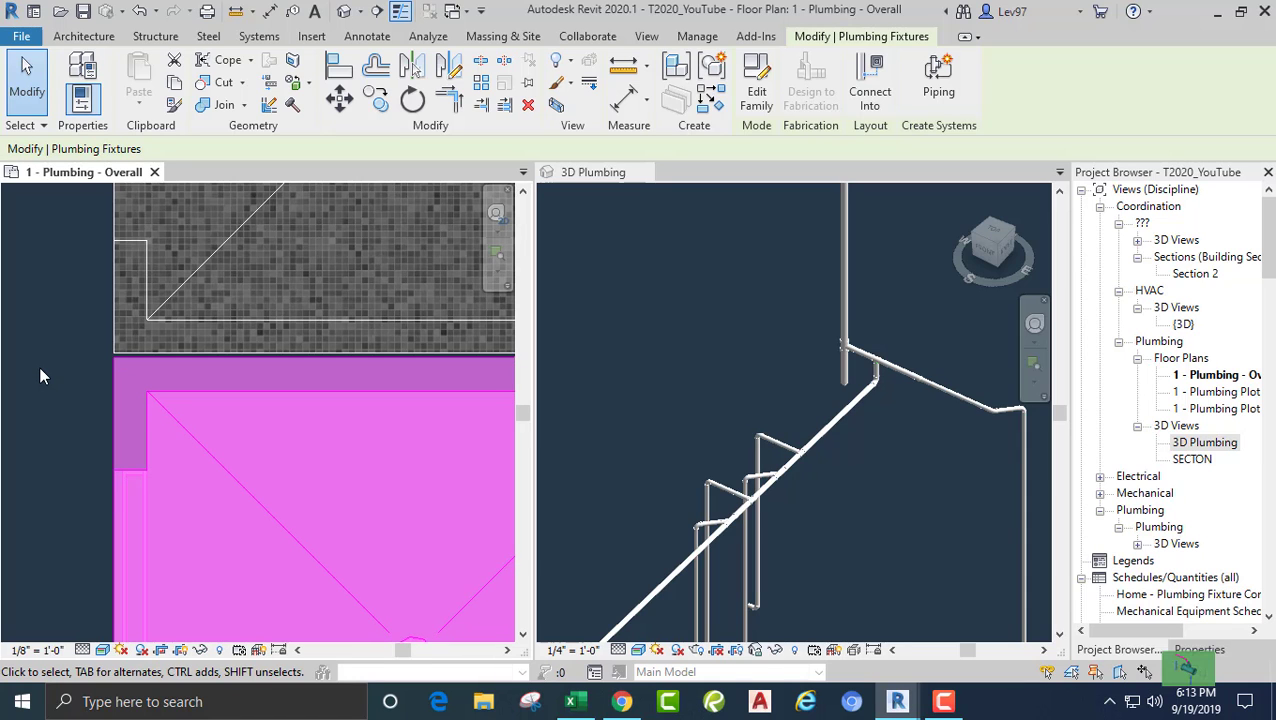
- Check the lower-left shower and pan the plan to show all the showers
click(40, 376)
scroll(41, 385, down, 3)
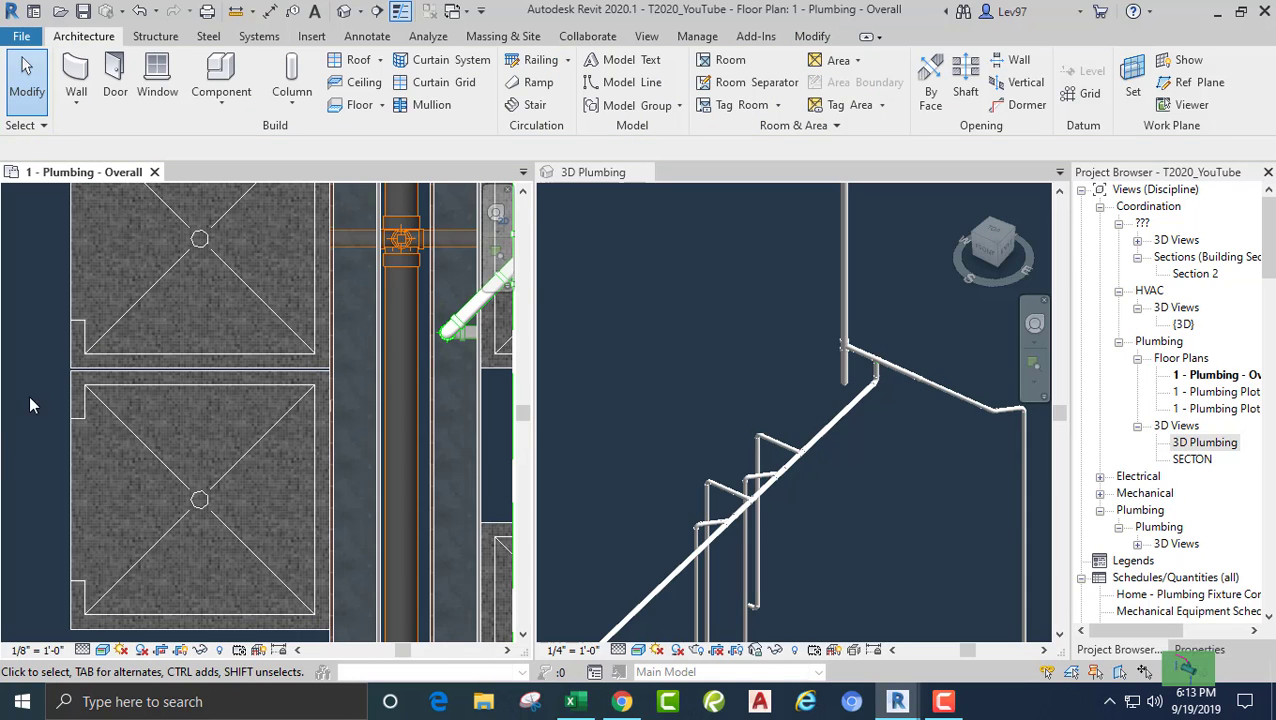
scroll(19, 413, down, 2)
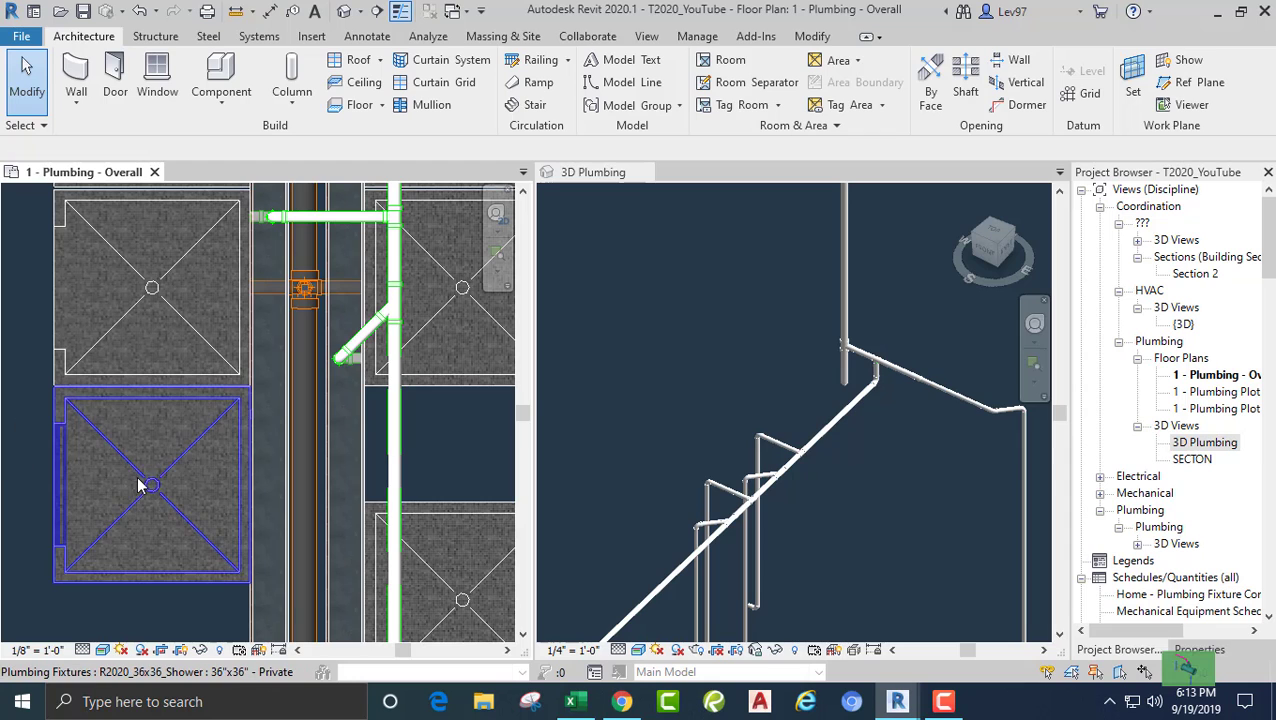
click(138, 465)
scroll(103, 461, down, 2)
click(36, 400)
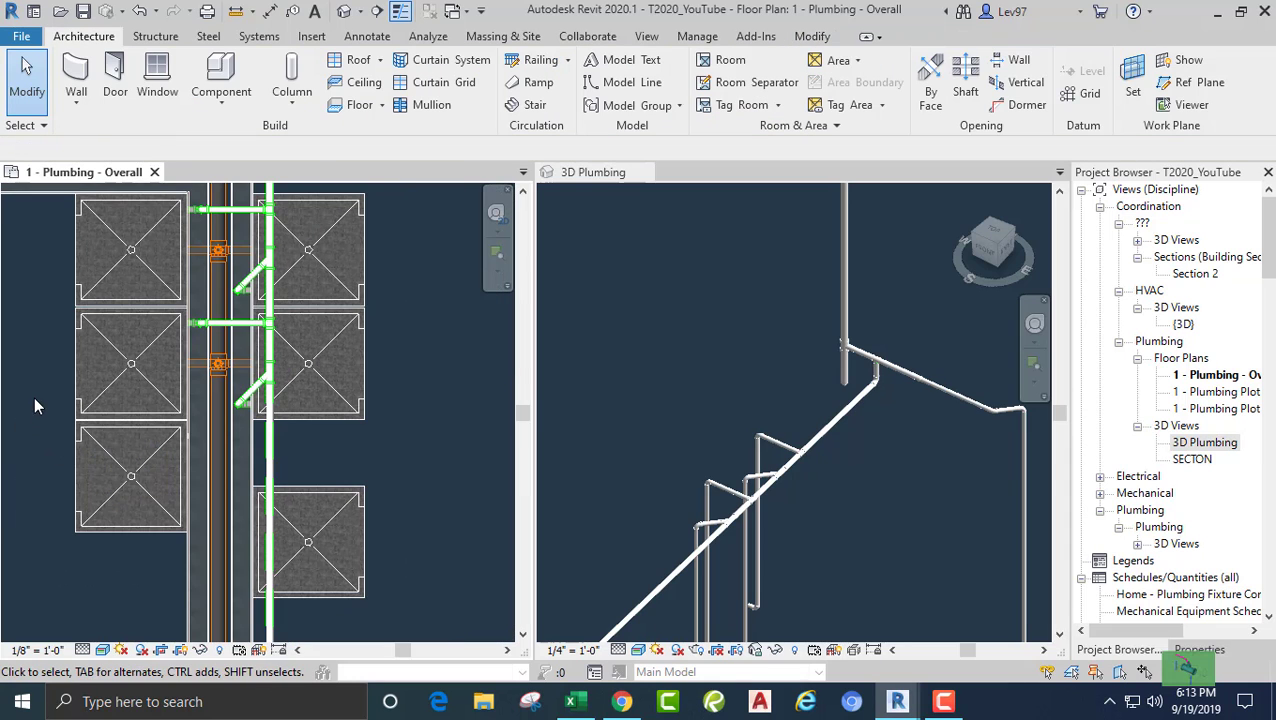
middle_drag(36, 400, 100, 407)
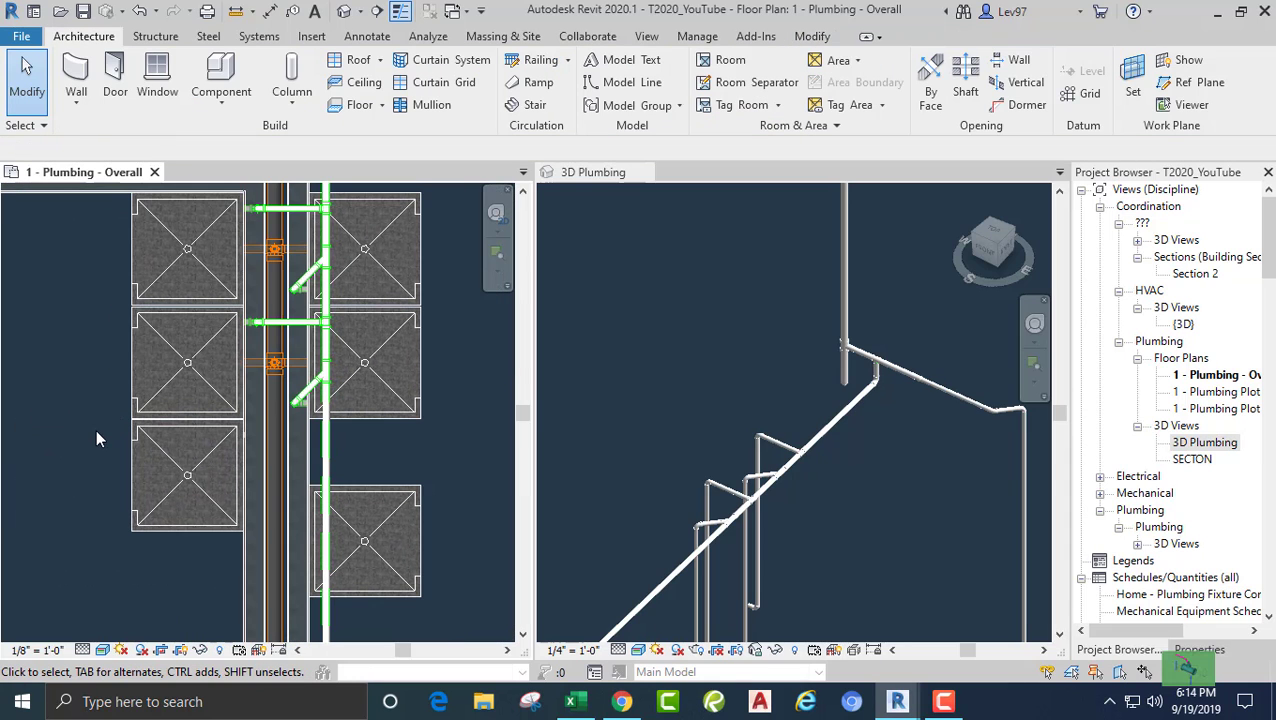
- Align the new right shower to the left shower's centre line
click(813, 37)
click(340, 66)
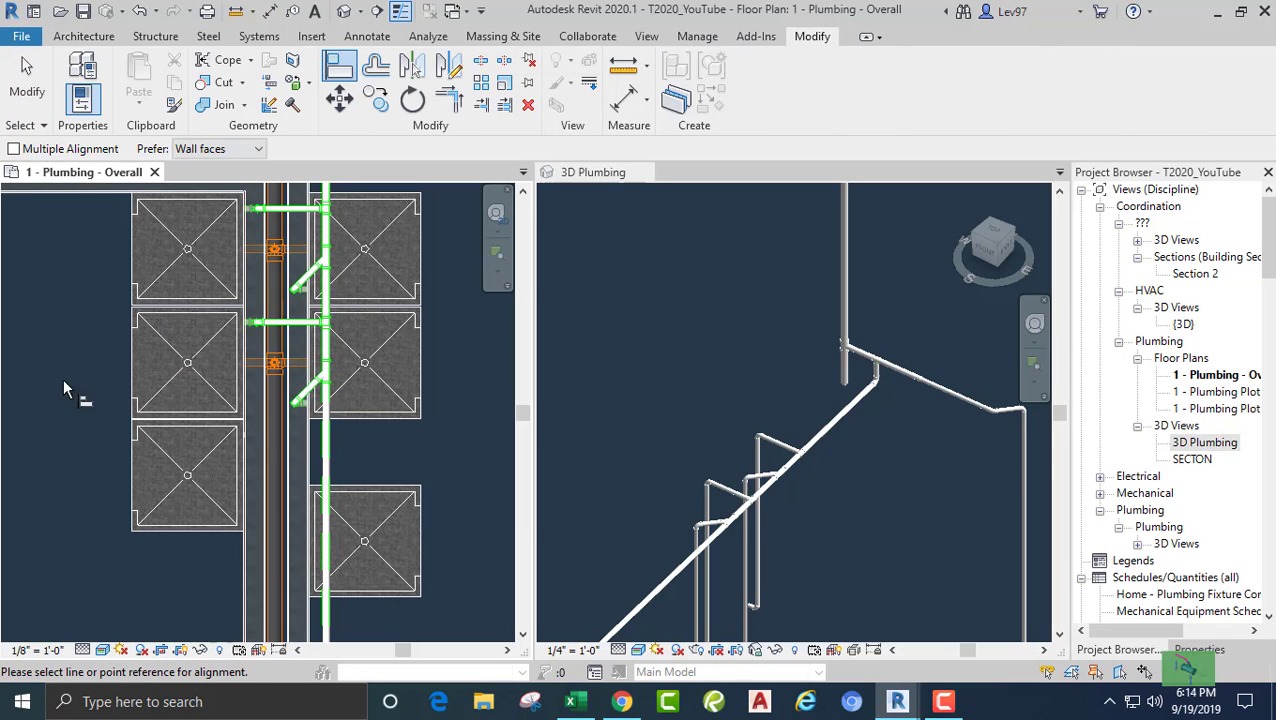
click(161, 474)
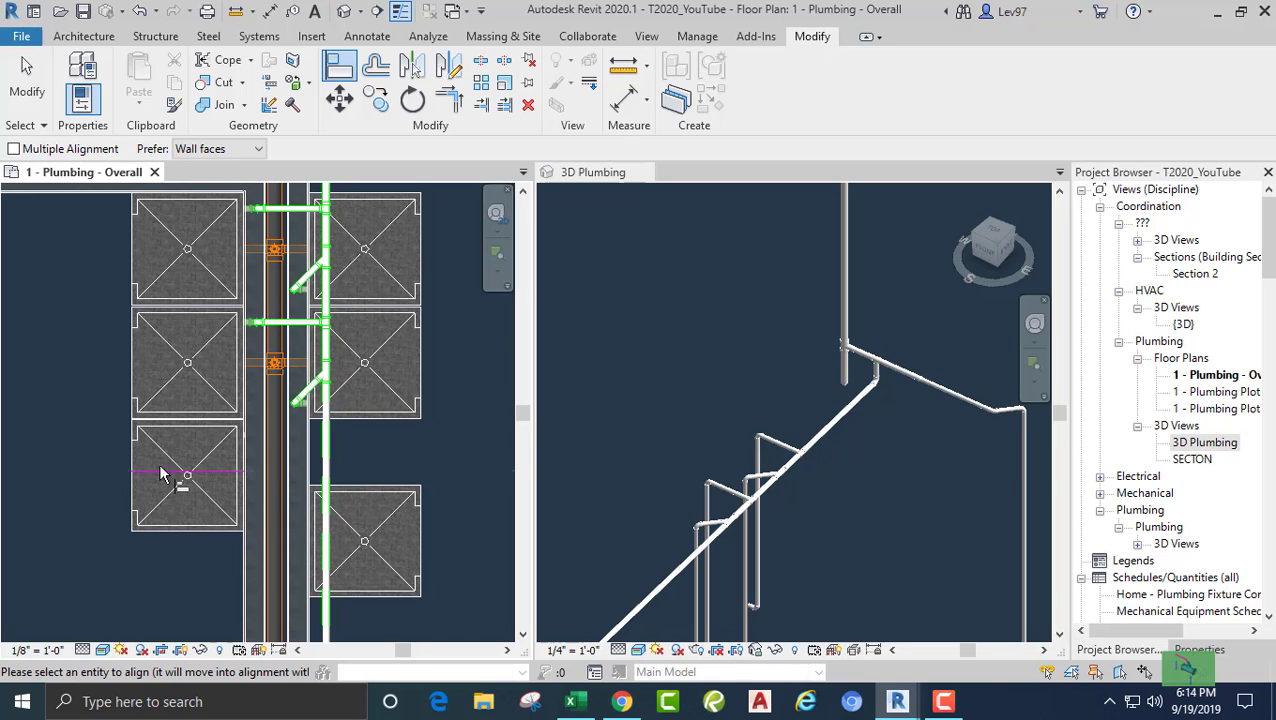
click(346, 543)
key(Escape)
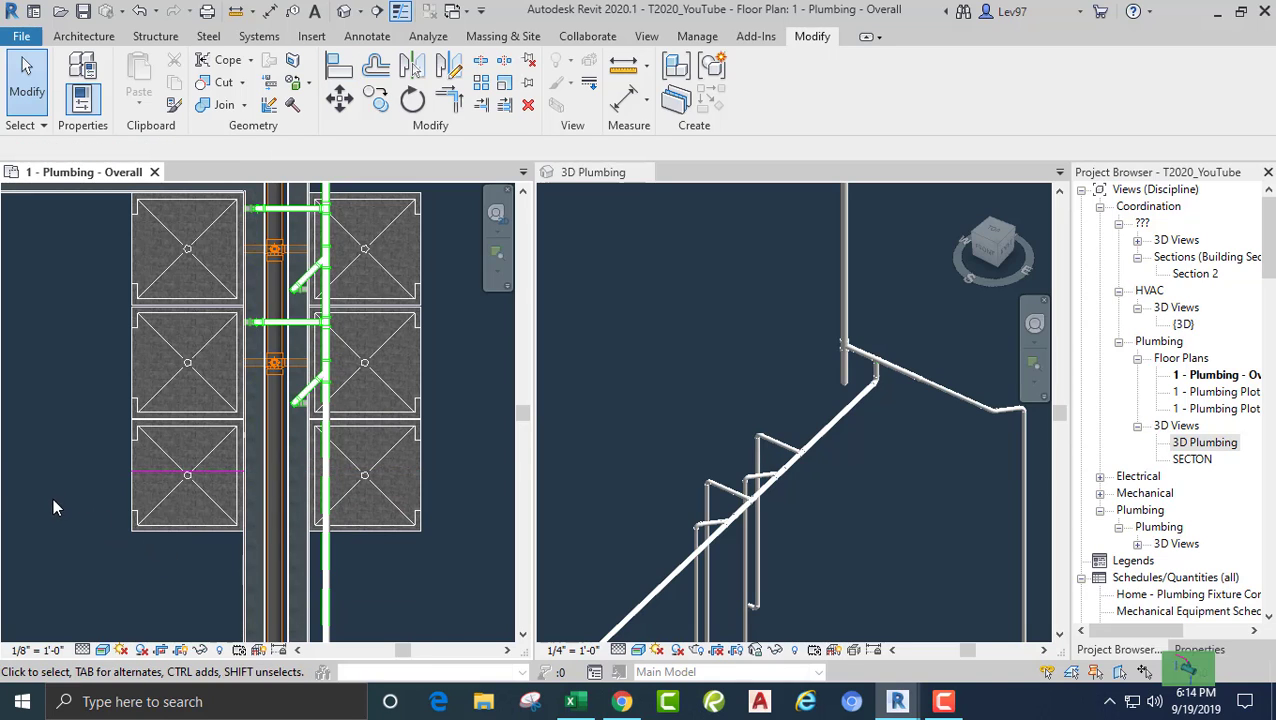
- Select both new showers to verify their alignment, then clear the selection
click(152, 512)
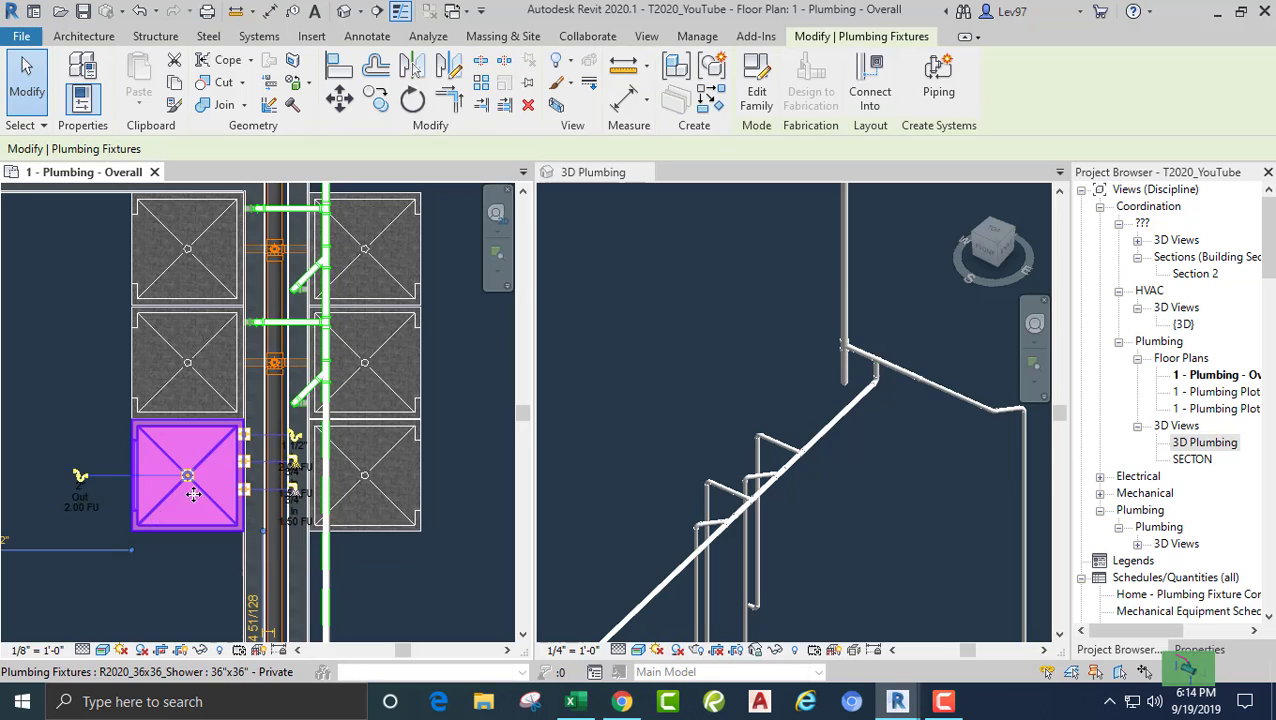
ctrl+click(350, 500)
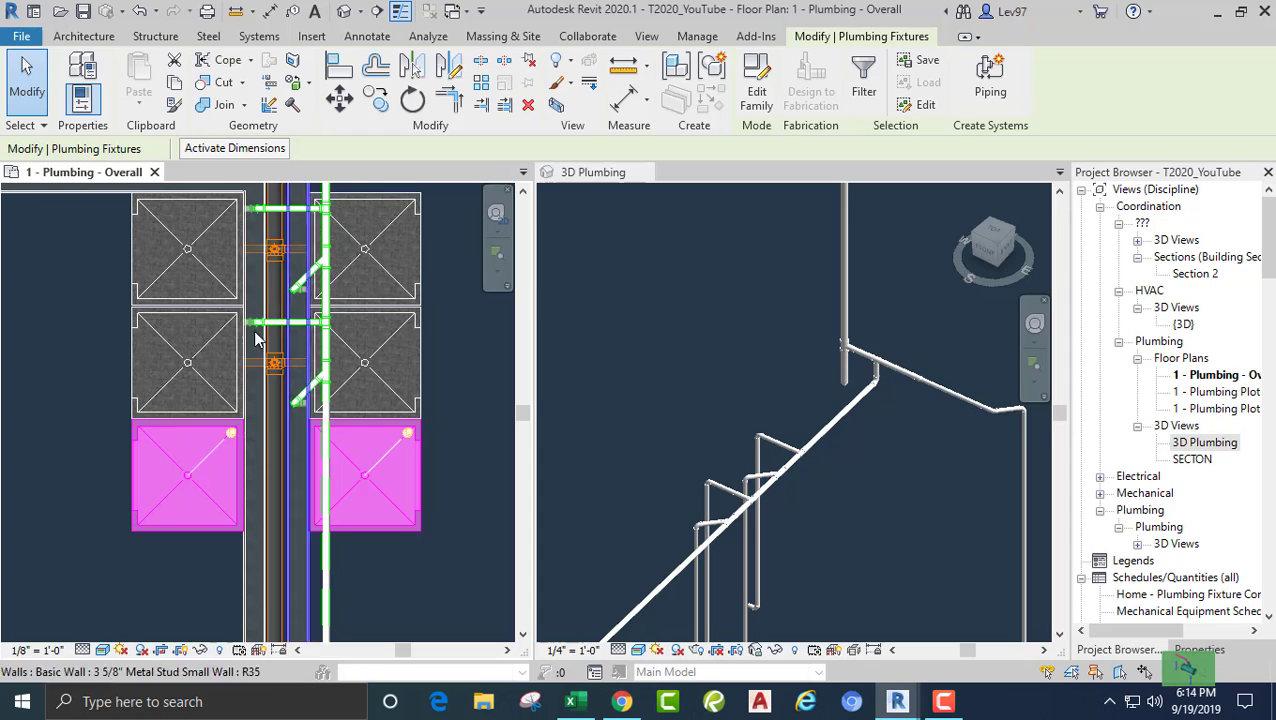
click(82, 362)
middle_drag(85, 358, 85, 372)
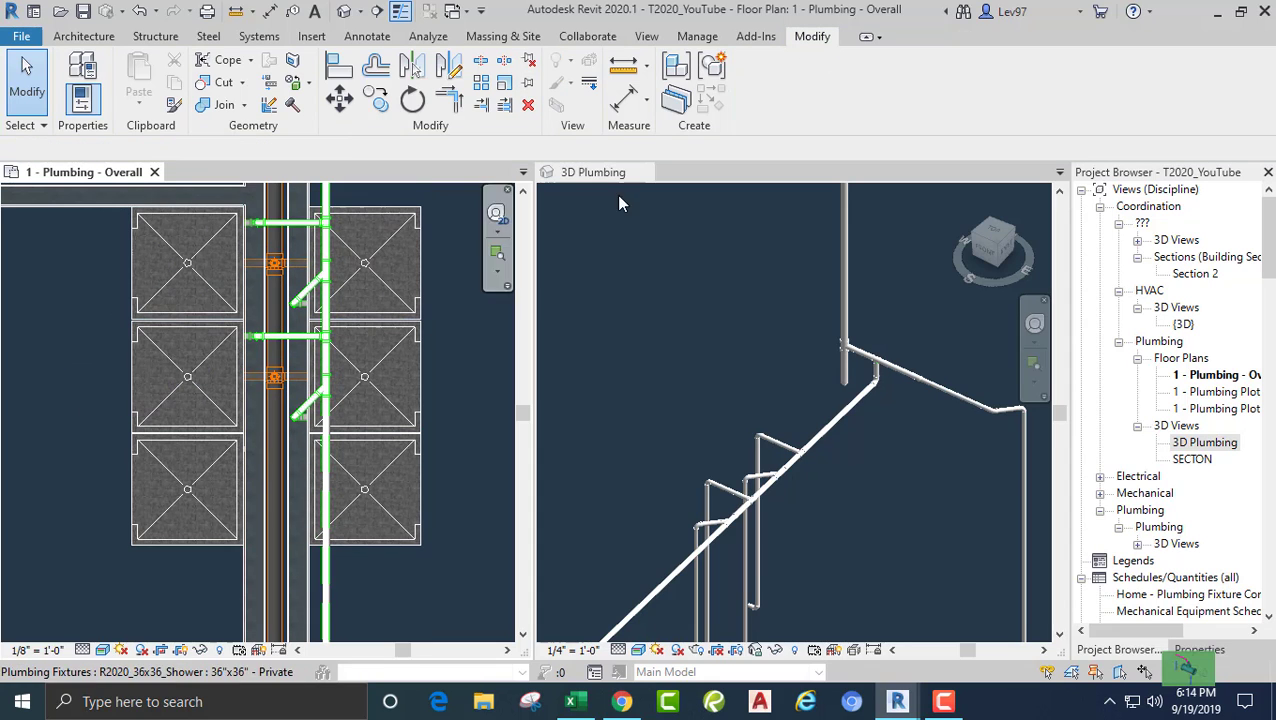
- Move Section 2 over the new showers and shrink its view depth
scroll(456, 550, down, 5)
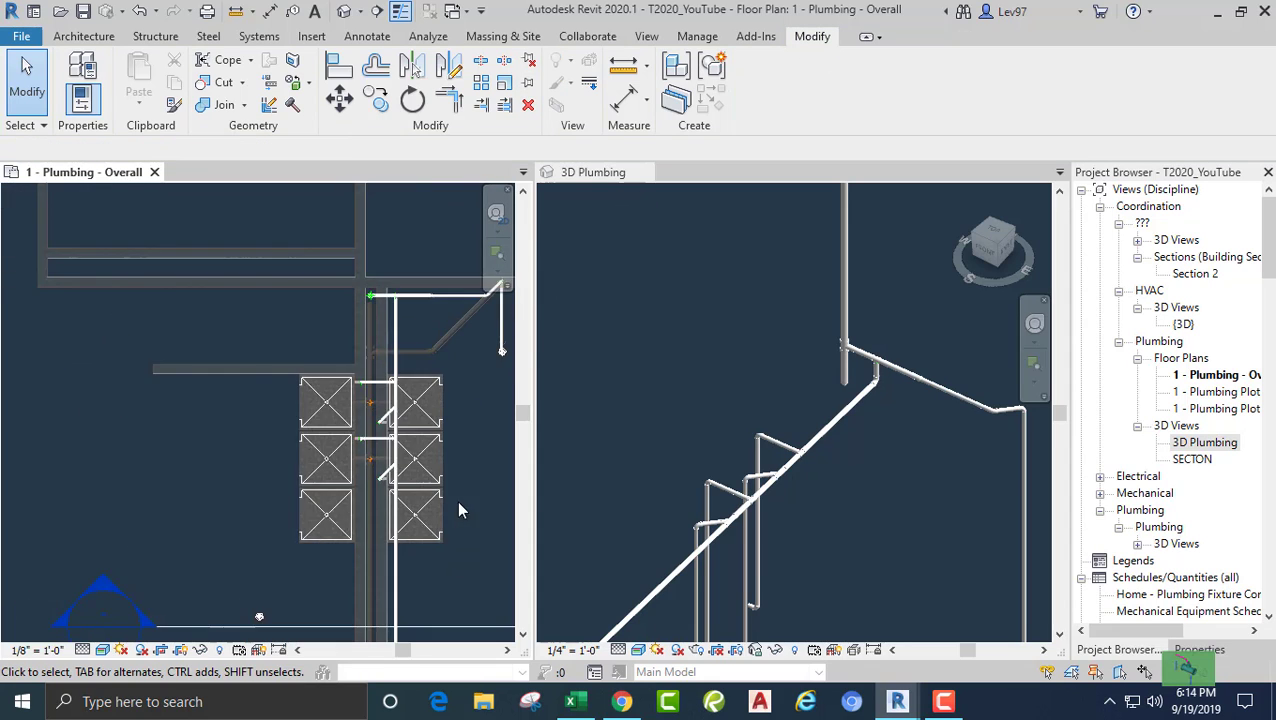
middle_drag(279, 558, 280, 515)
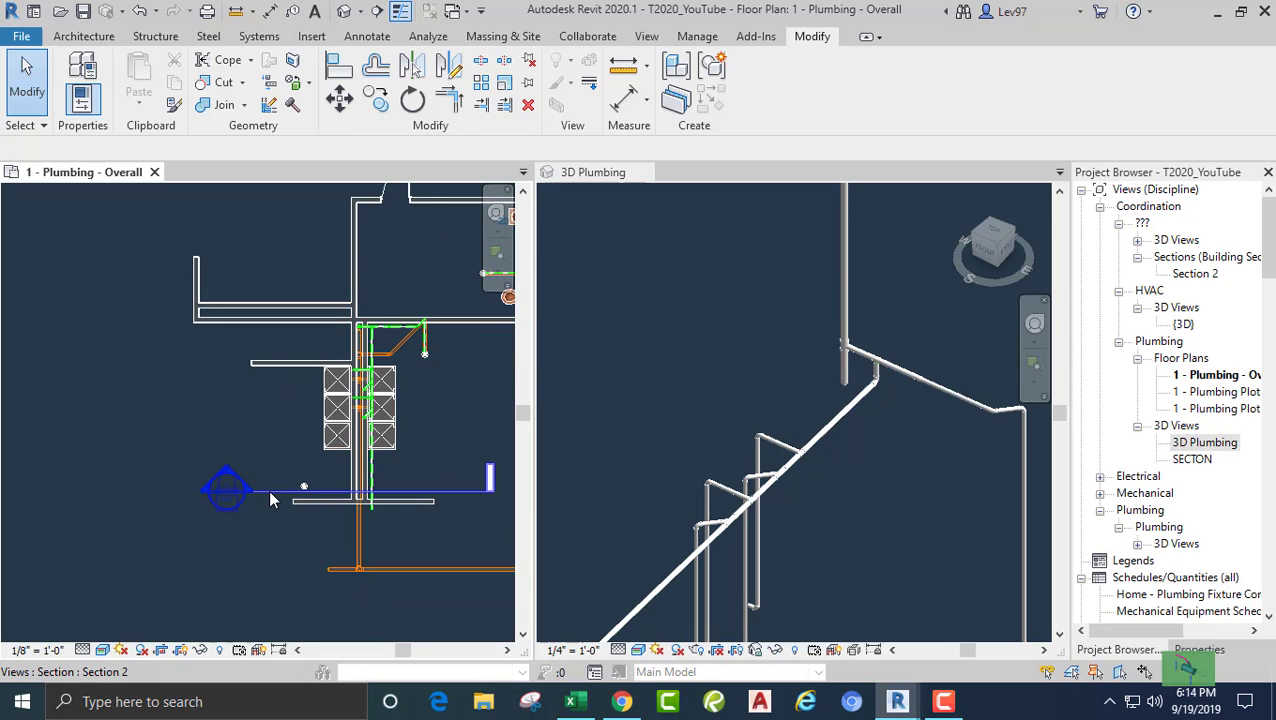
click(274, 492)
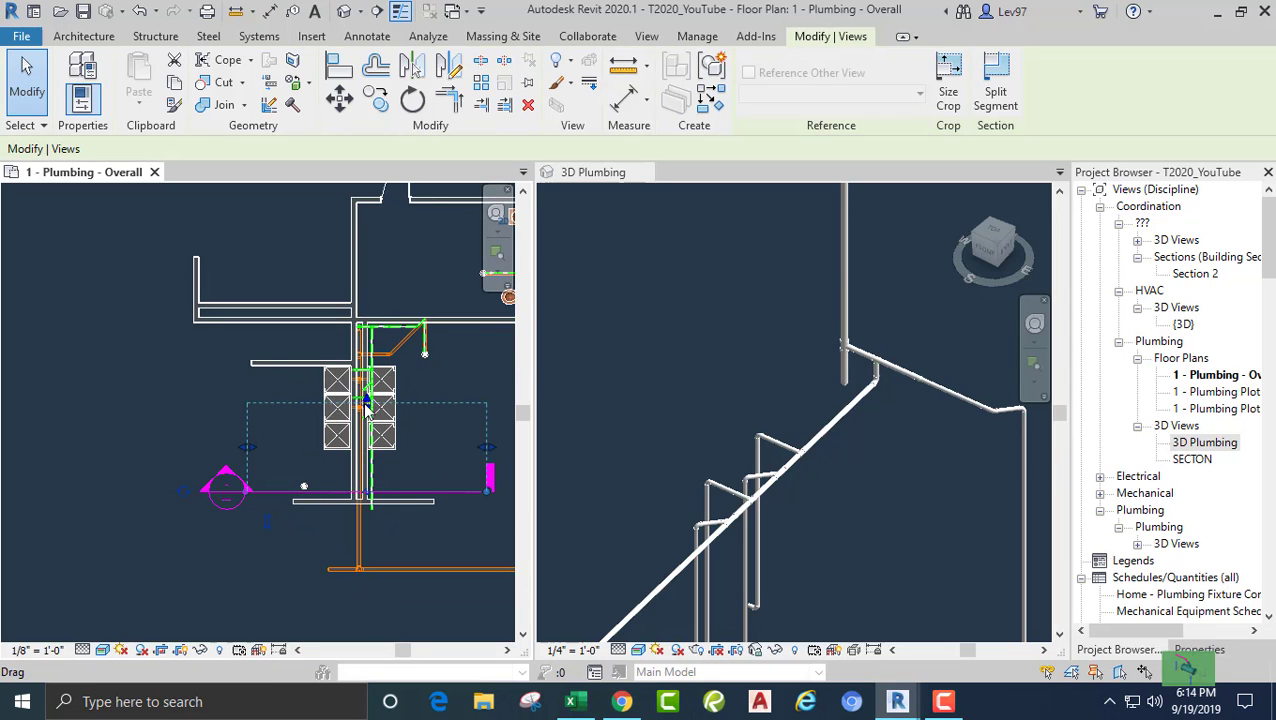
drag(368, 405, 370, 466)
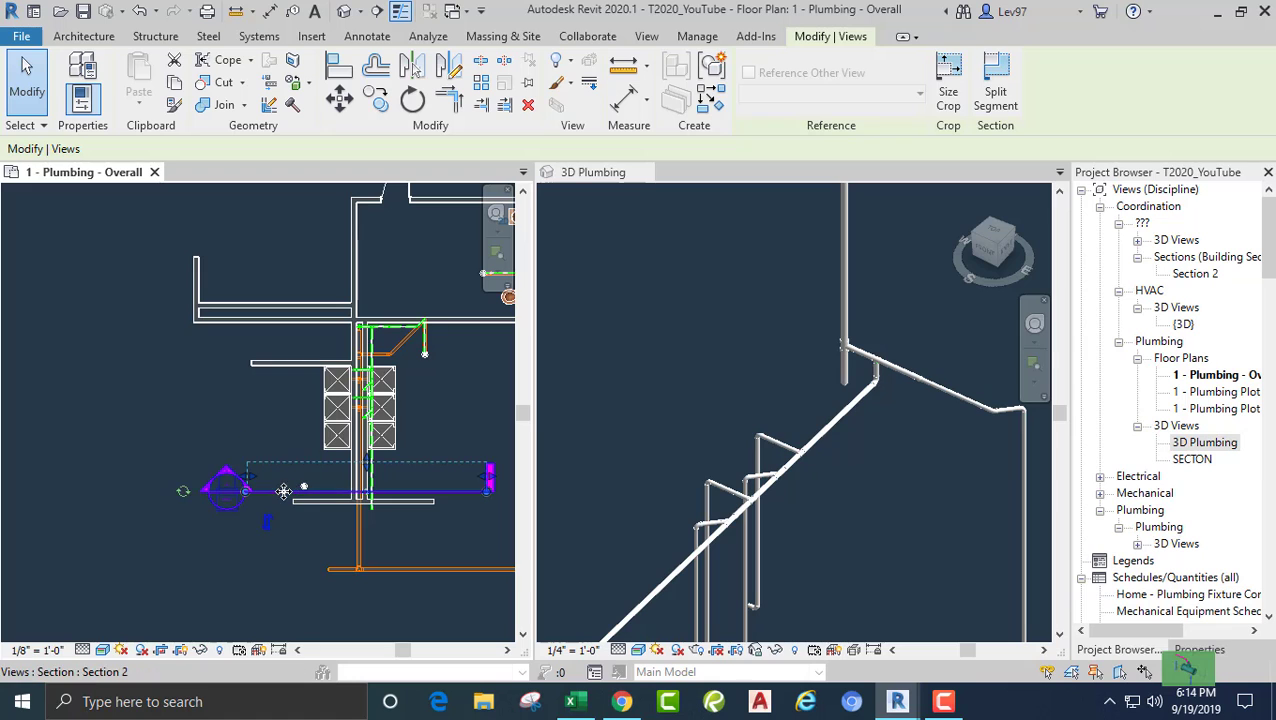
drag(286, 489, 328, 436)
scroll(328, 436, up, 5)
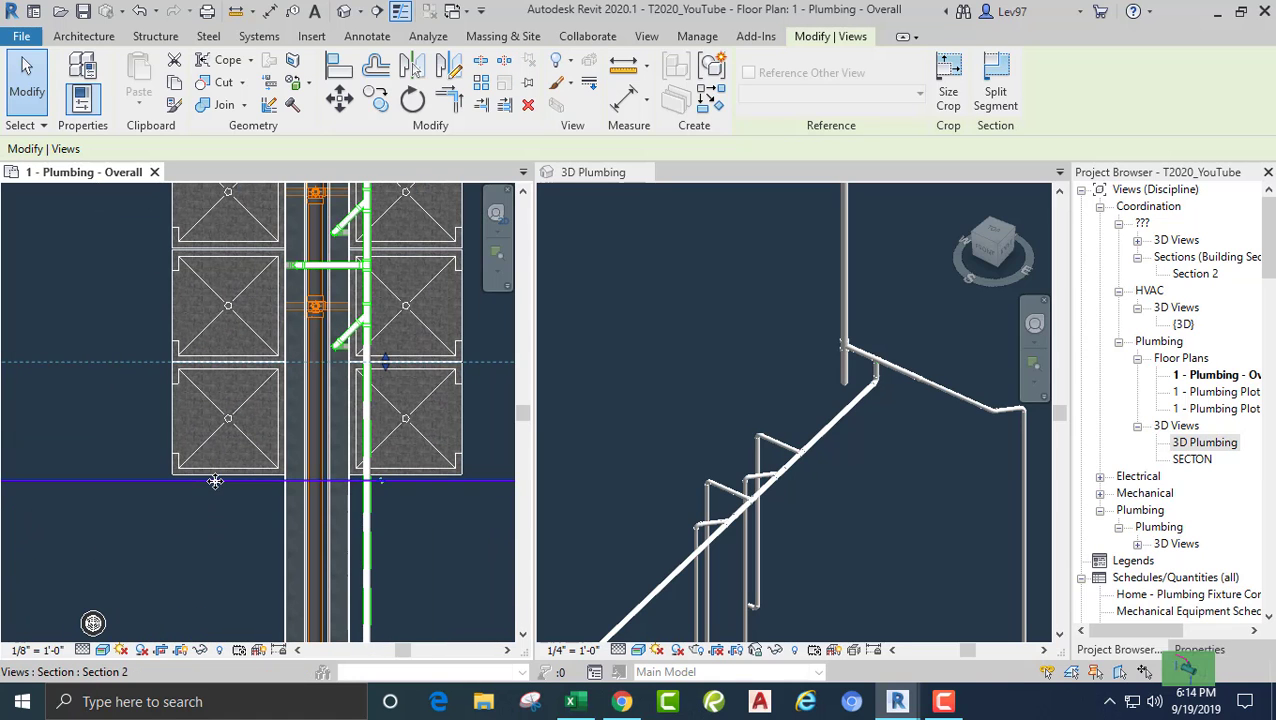
- Open the Section 2 view and pan it to the showers
right_click(215, 481)
click(285, 300)
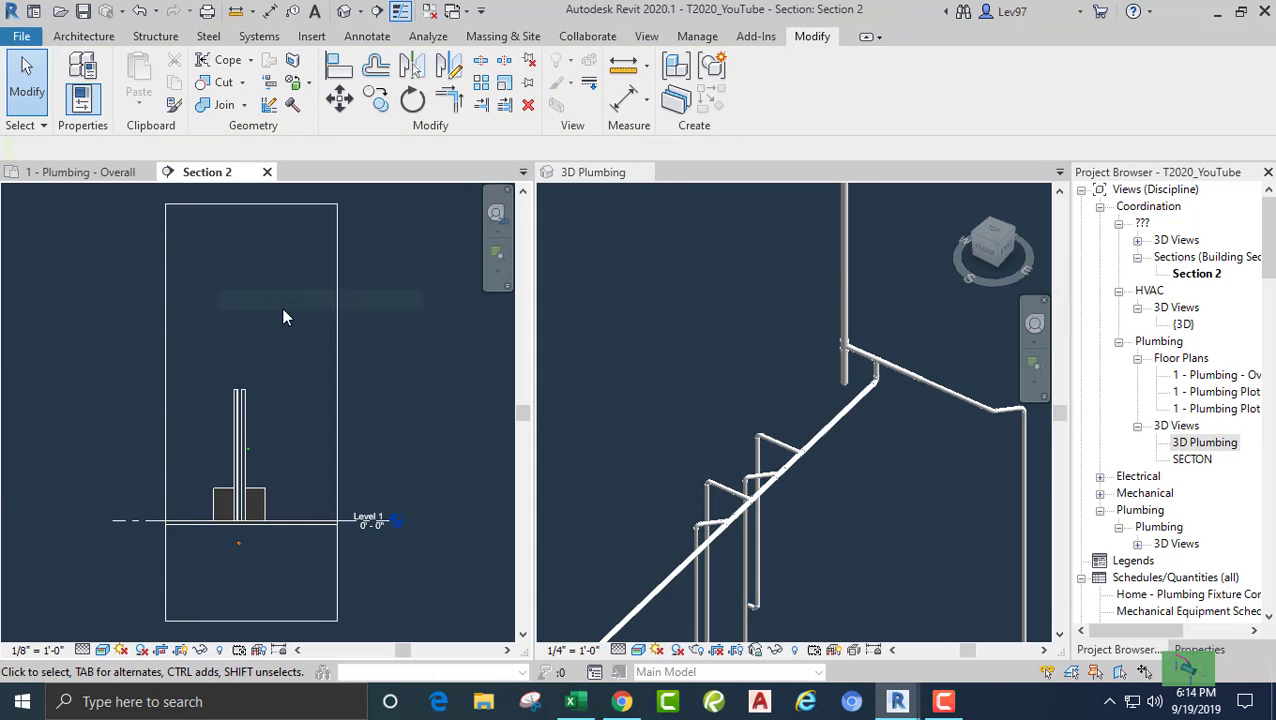
scroll(142, 550, up, 2)
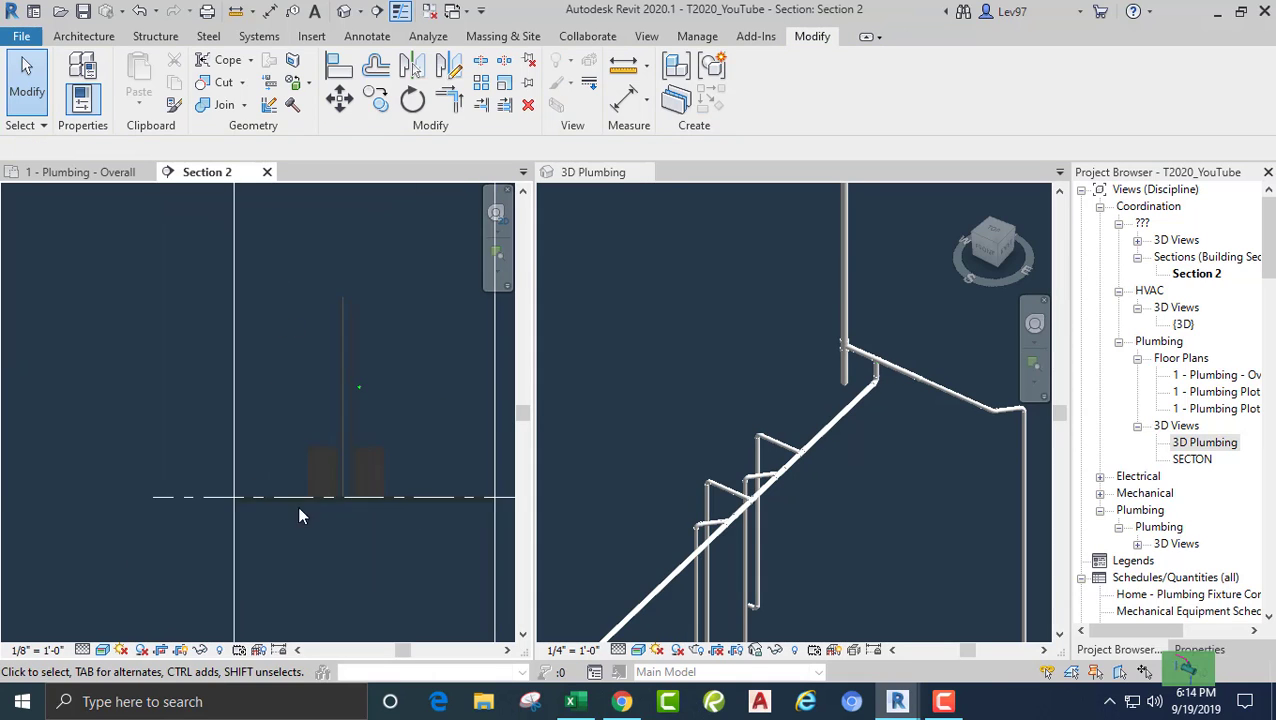
scroll(333, 416, up, 5)
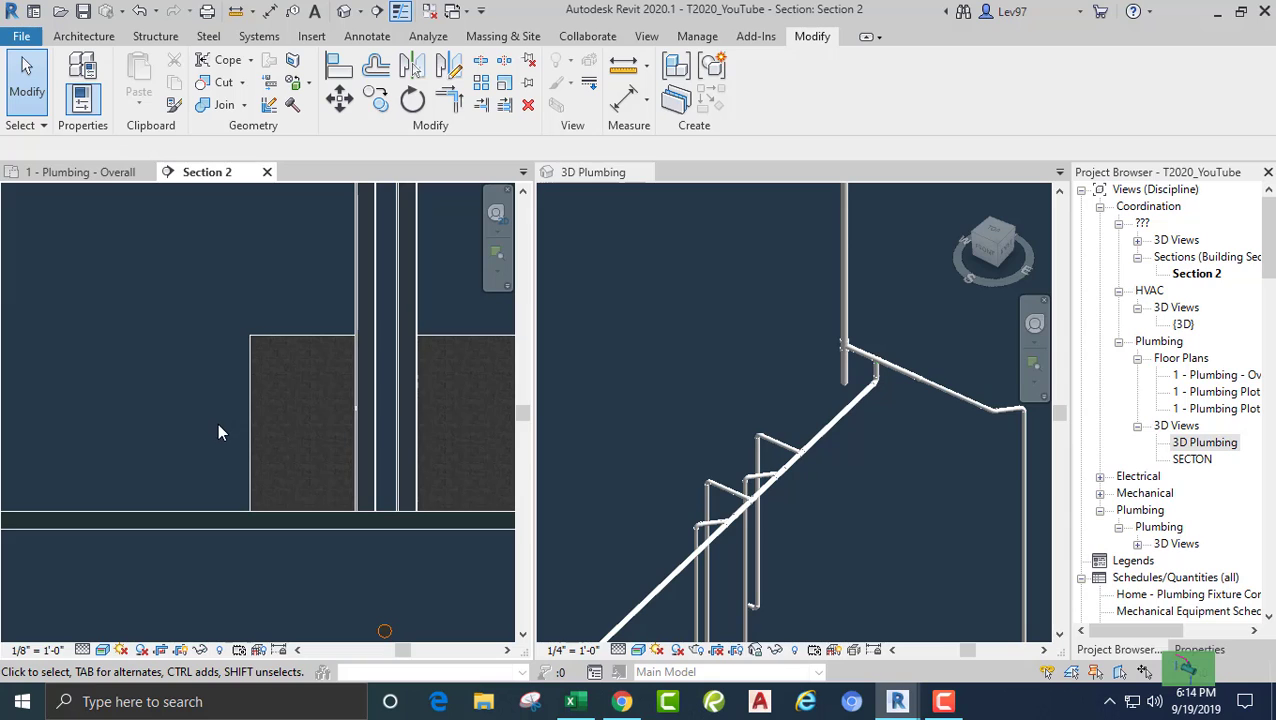
middle_drag(220, 432, 145, 413)
middle_drag(259, 577, 223, 494)
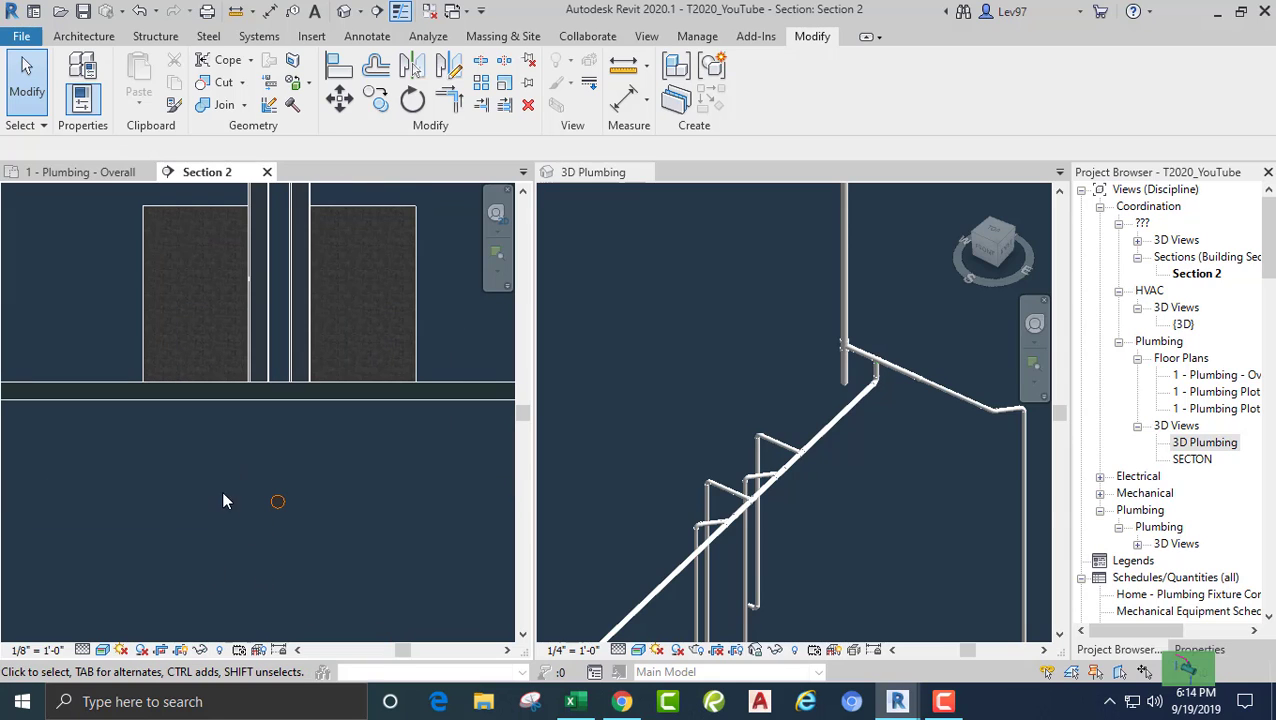
- Select the sanitary main cut in the section and inspect it in the 3D view
click(279, 506)
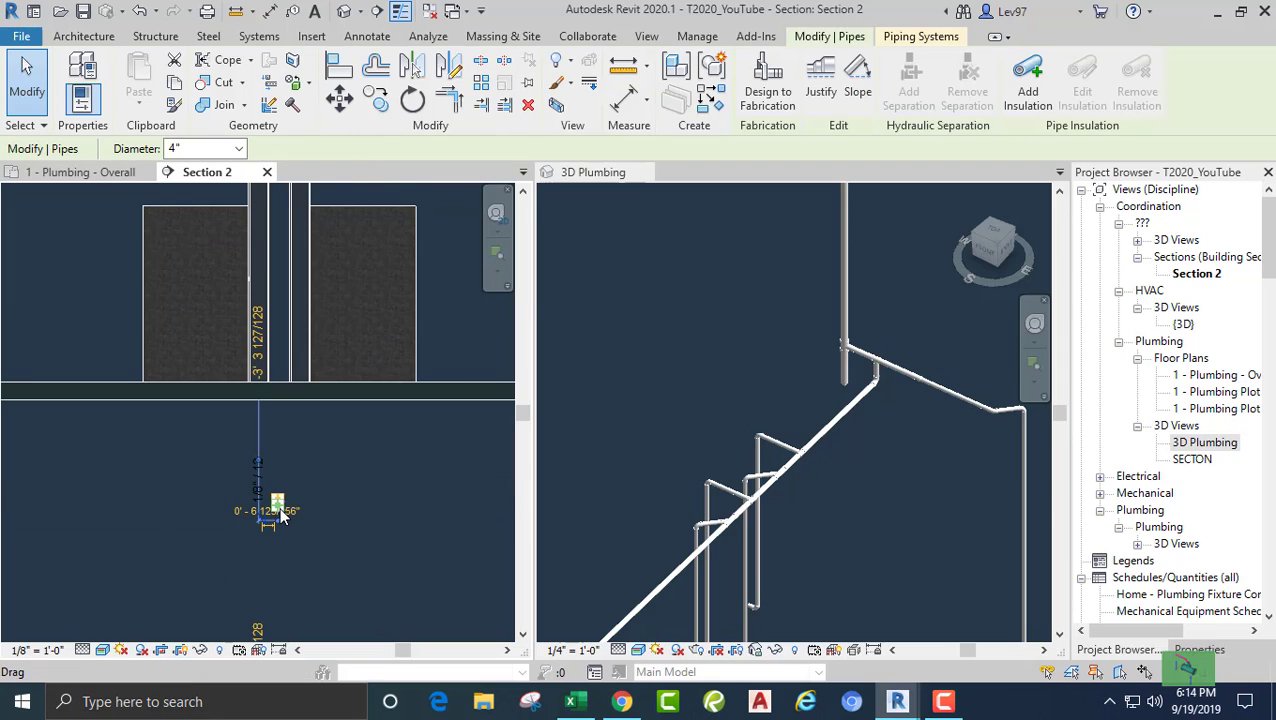
shift+middle_drag(720, 417, 752, 383)
scroll(752, 383, up, 4)
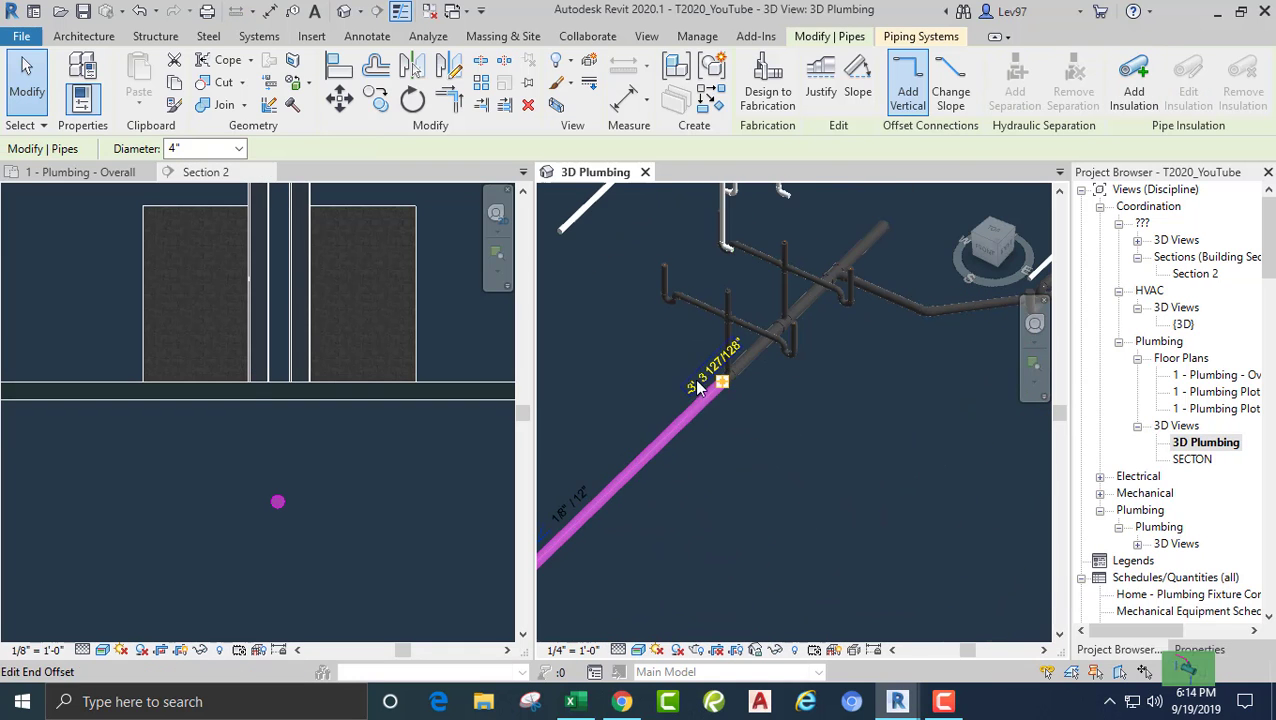
key(Escape)
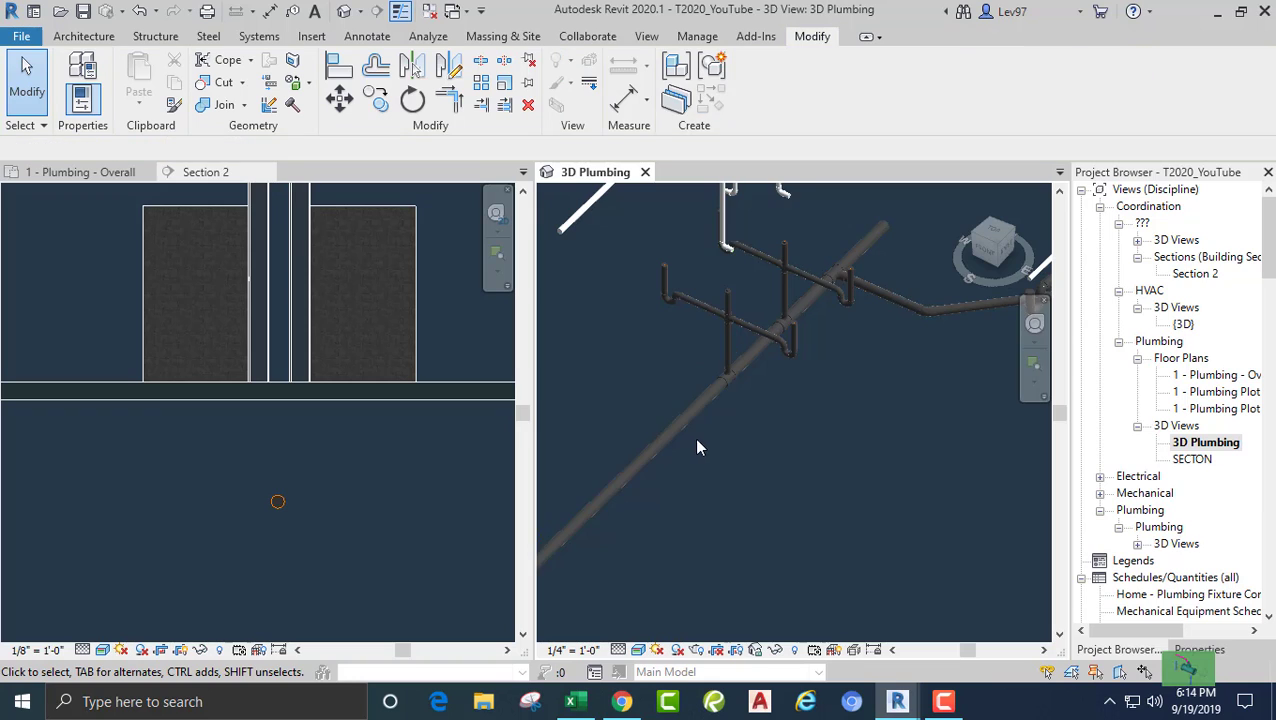
middle_drag(698, 444, 760, 483)
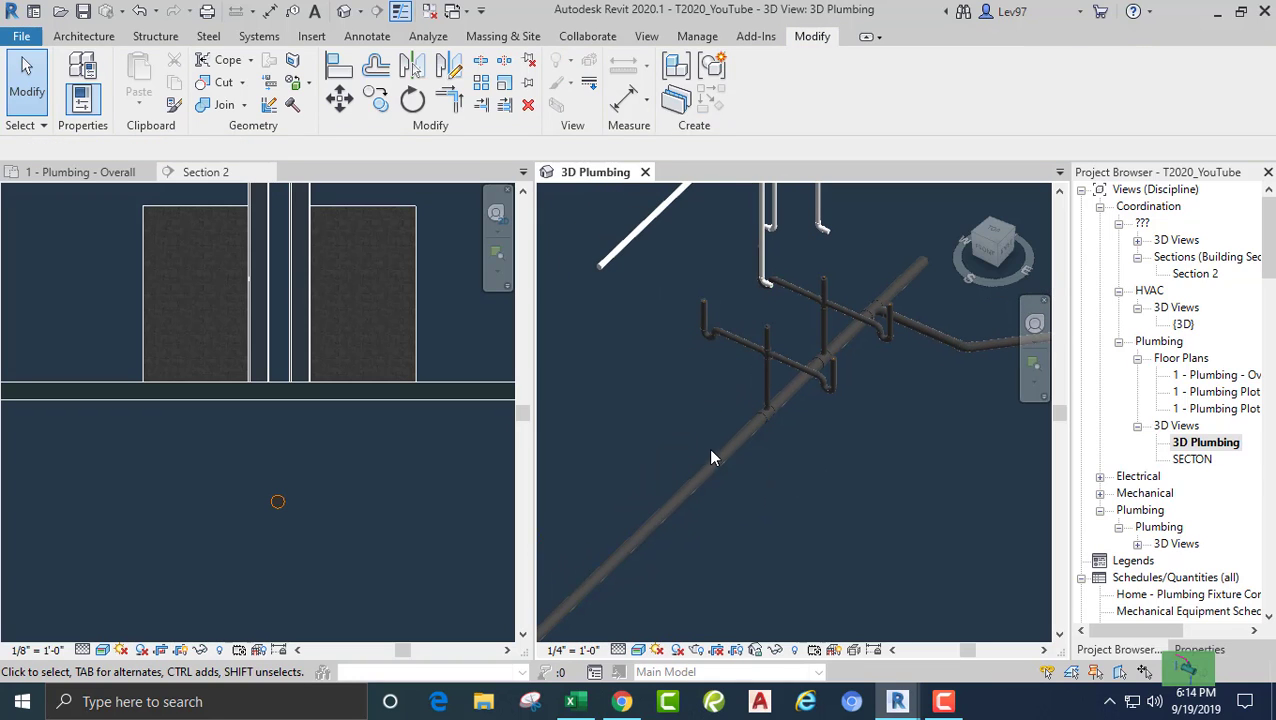
- Pin the four sanitary main pipe segments in the 3D Plumbing view
click(713, 460)
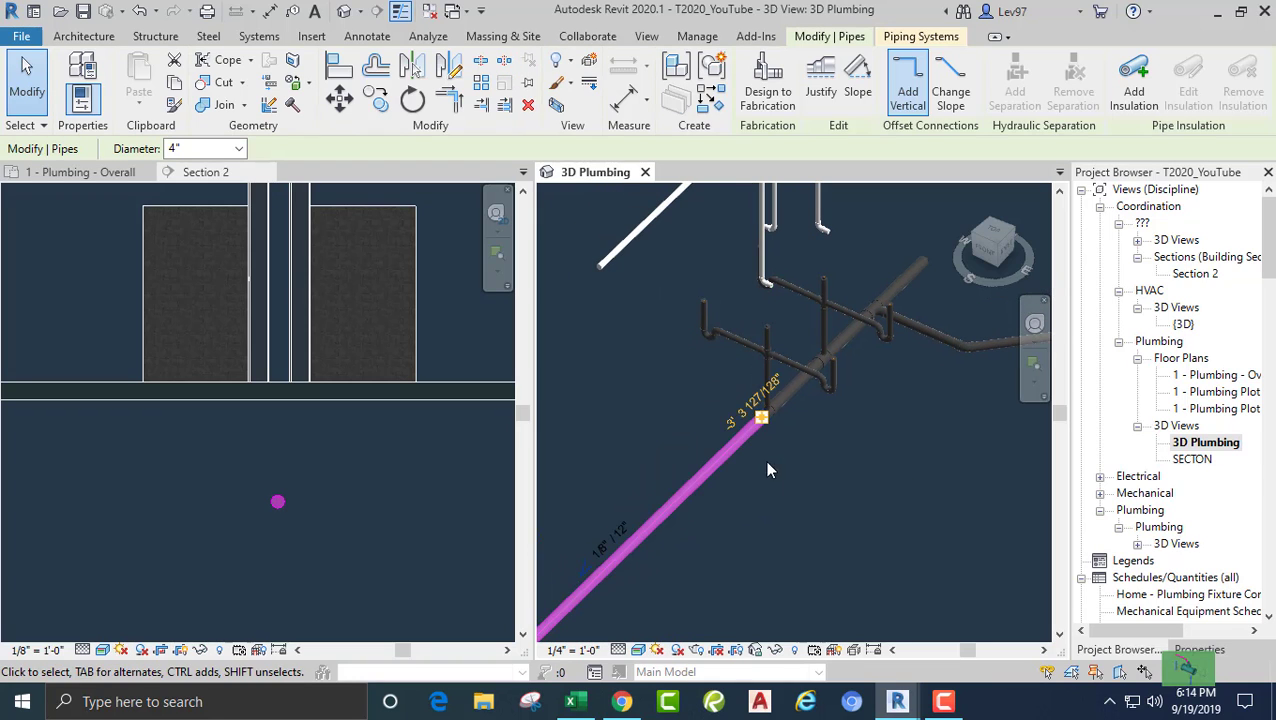
ctrl+click(798, 390)
ctrl+click(845, 350)
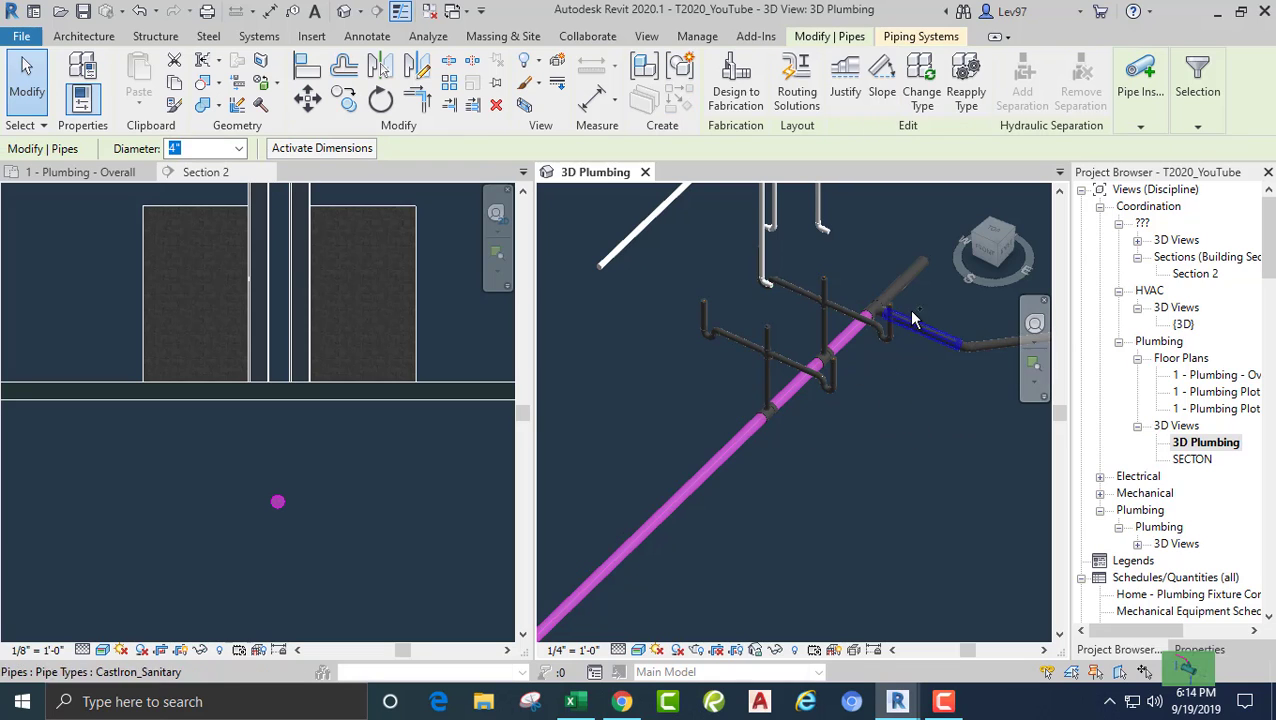
ctrl+click(903, 285)
middle_drag(815, 474, 772, 373)
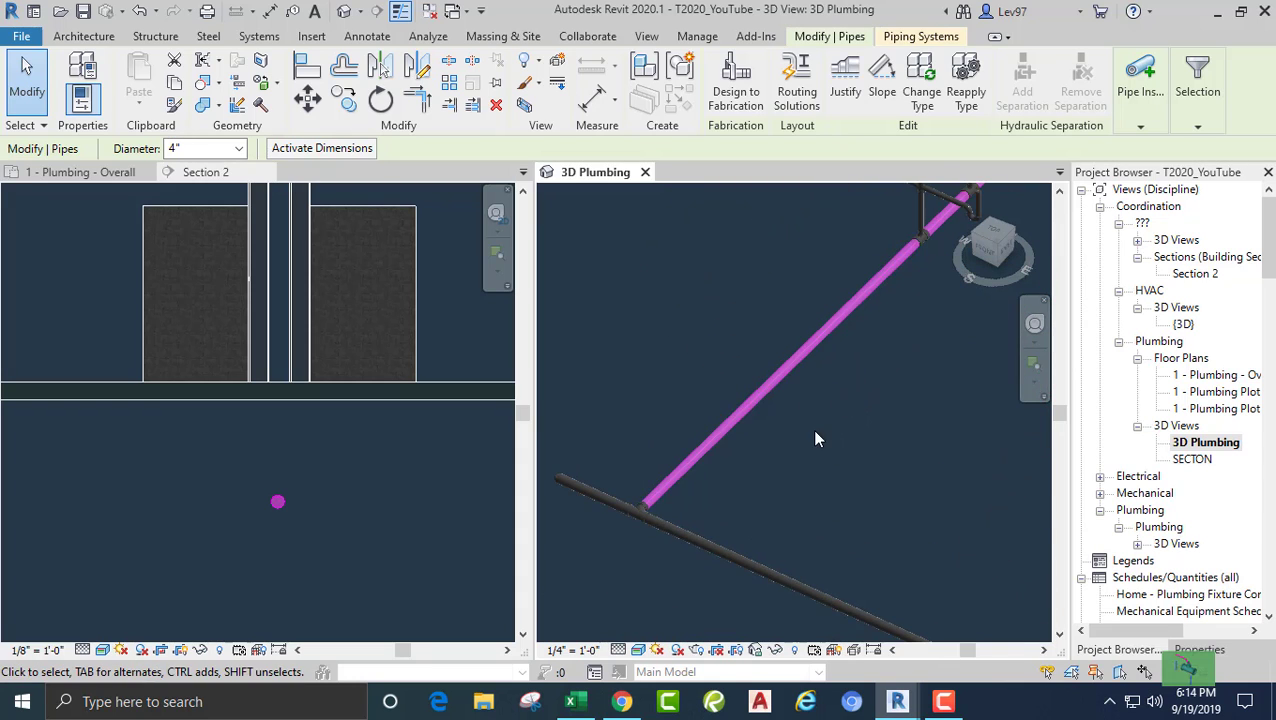
middle_drag(811, 429, 826, 353)
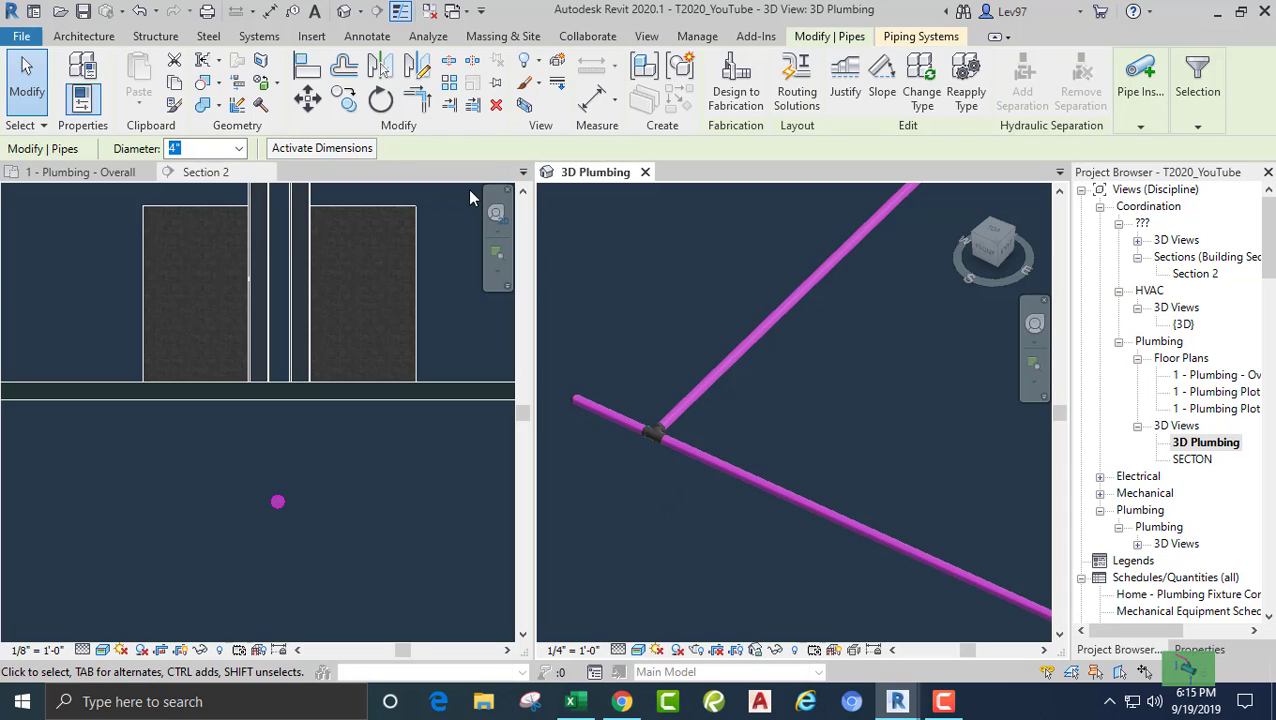
click(497, 86)
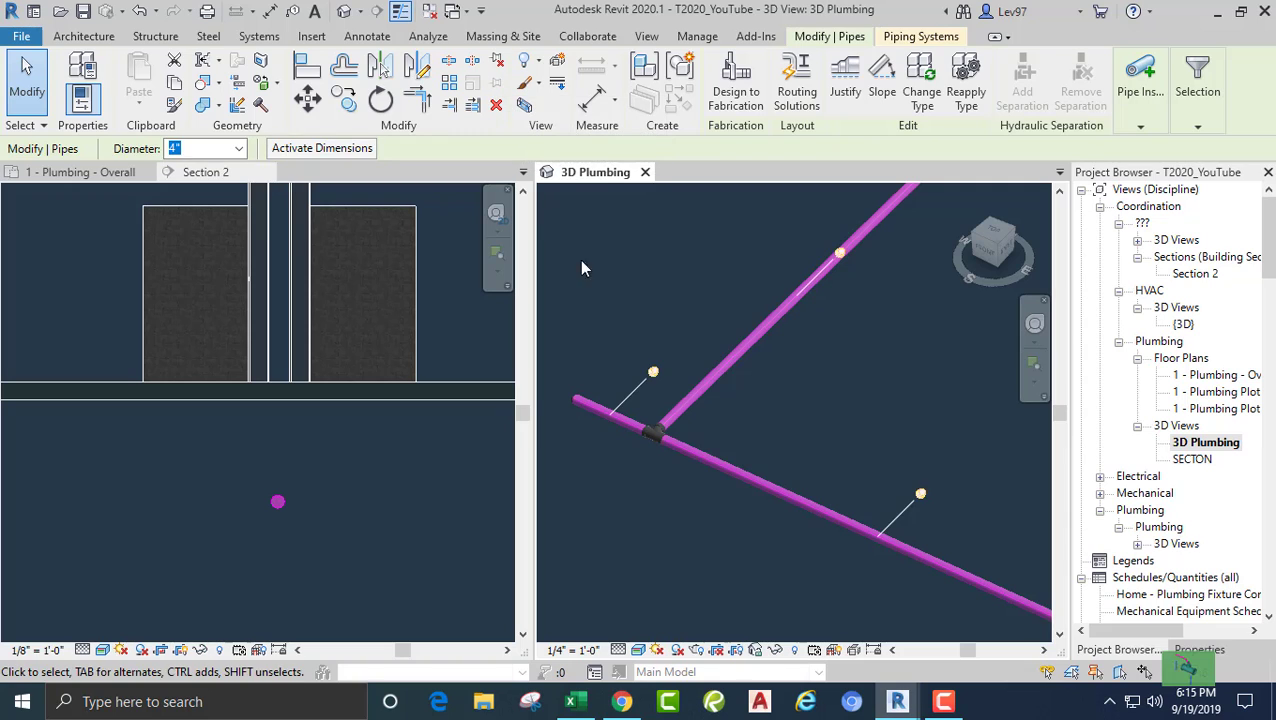
click(660, 318)
scroll(661, 373, down, 4)
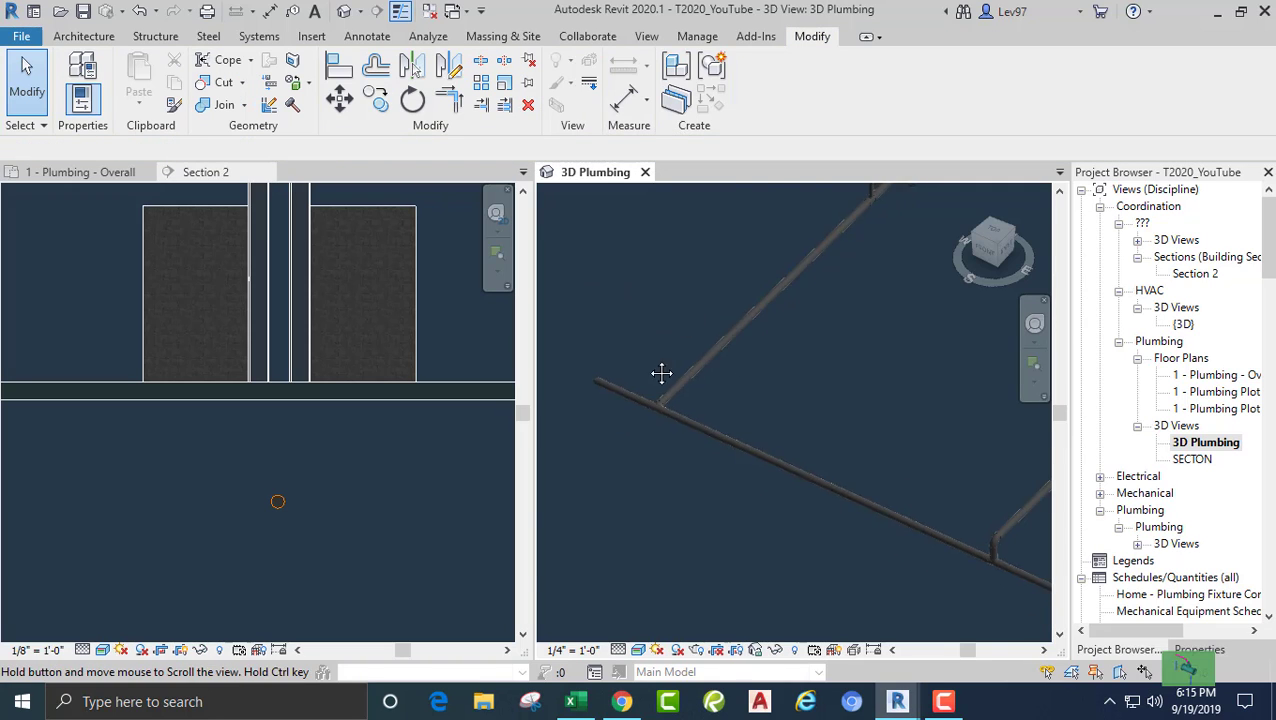
middle_drag(617, 413, 632, 435)
click(247, 456)
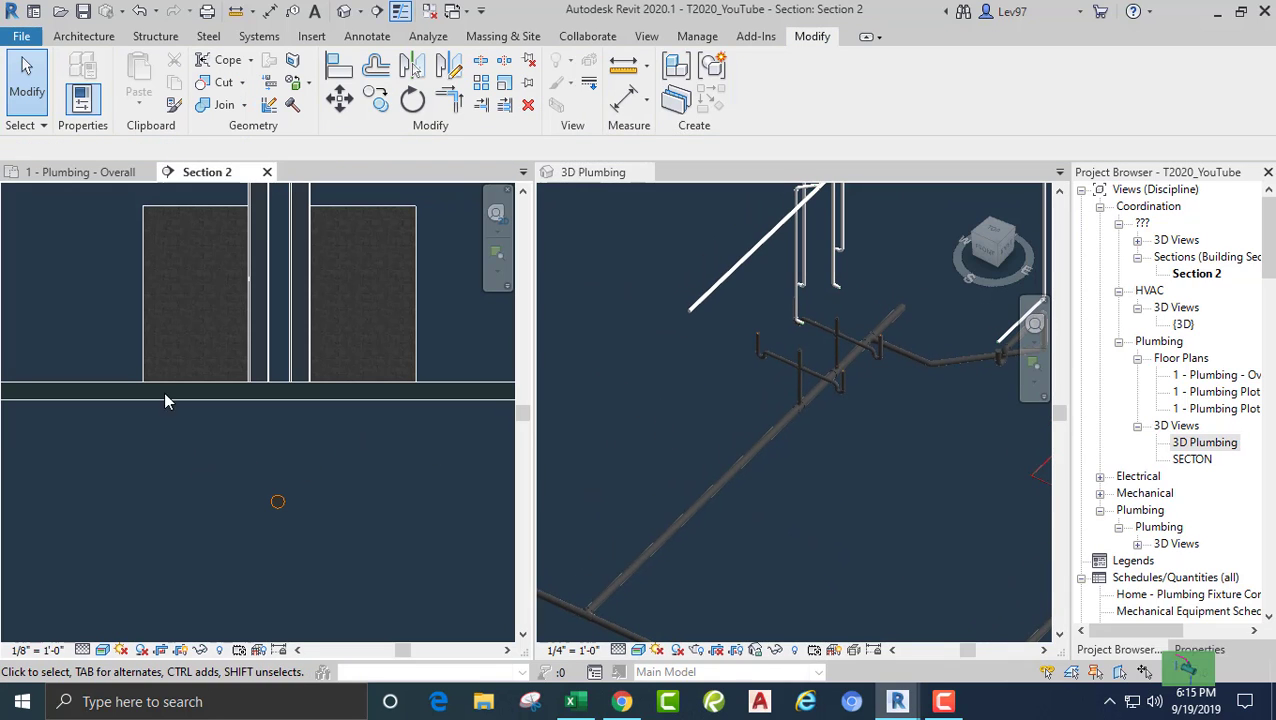
- Switch the Section 2 view to wireframe
click(103, 650)
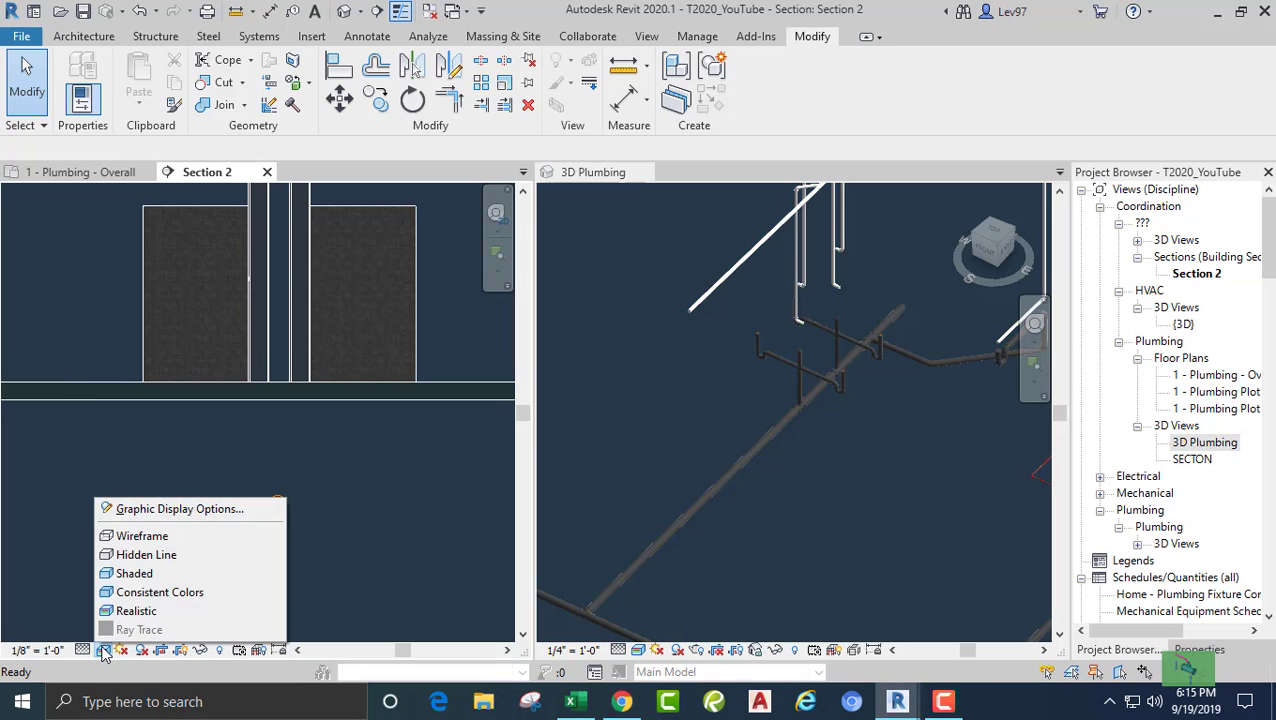
click(142, 538)
middle_drag(113, 448, 89, 446)
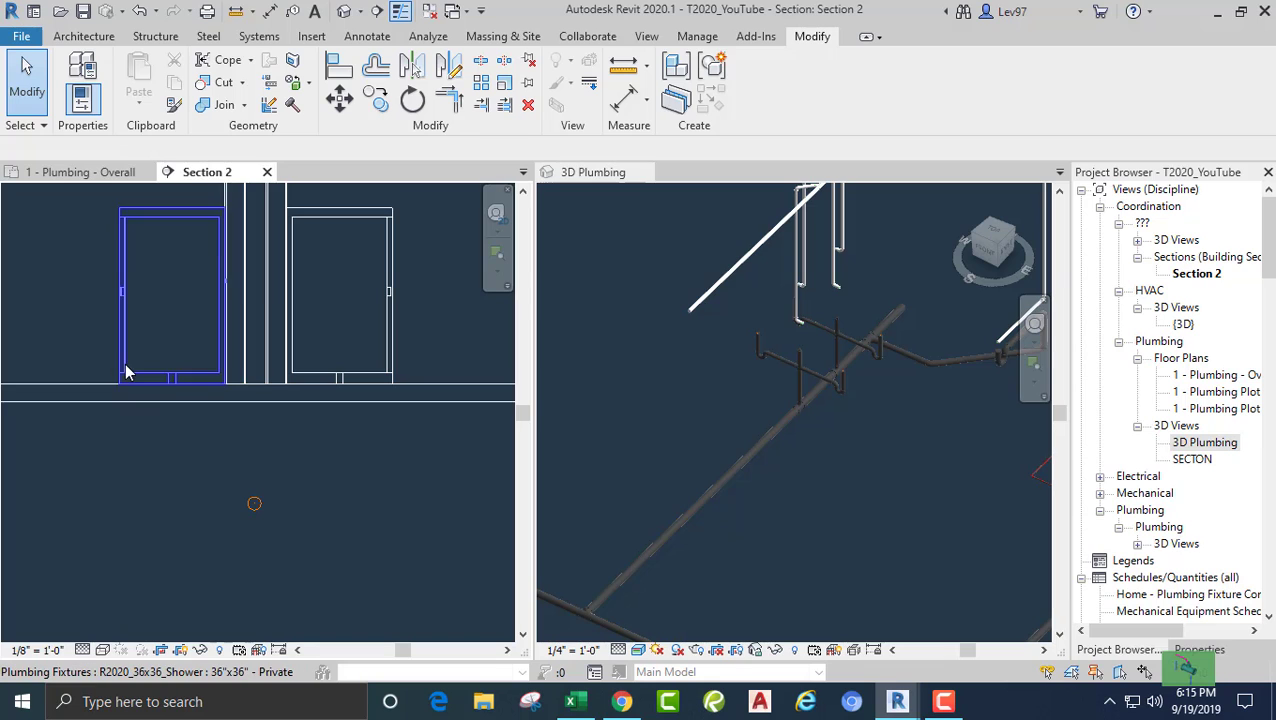
- Start a pipe from the left shower's drain connector, review its properties, then cancel
click(123, 366)
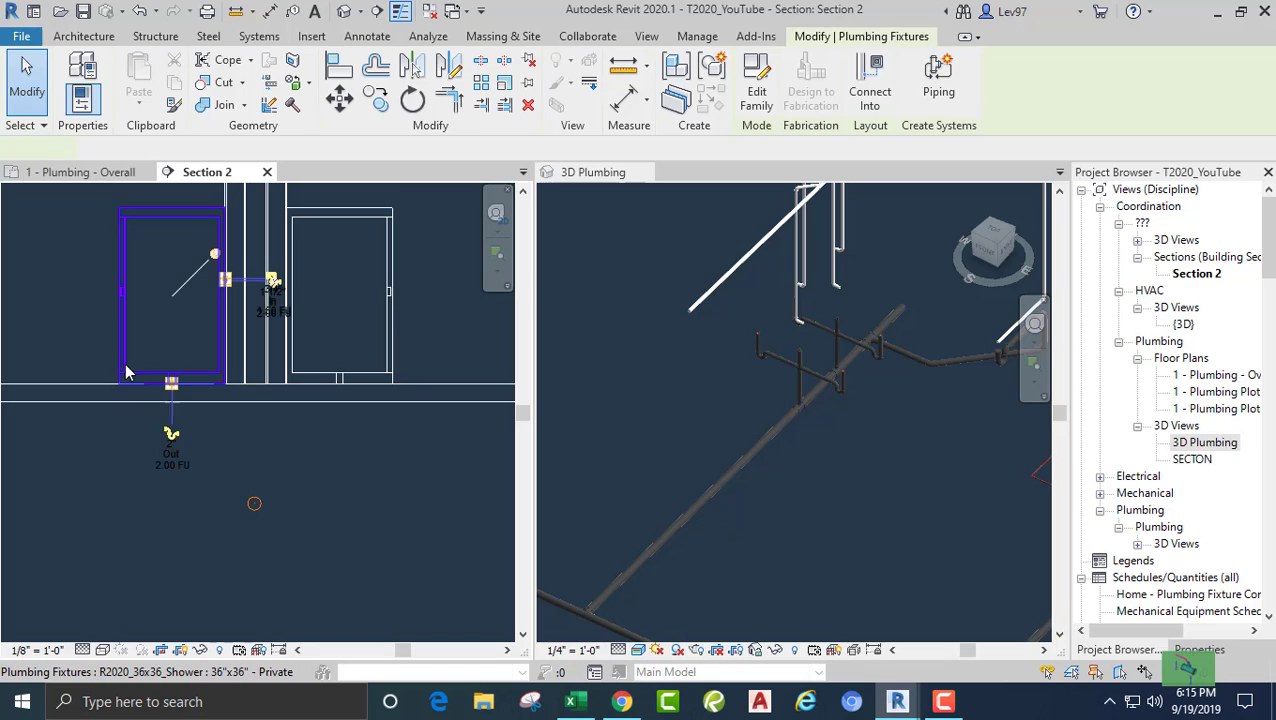
click(172, 436)
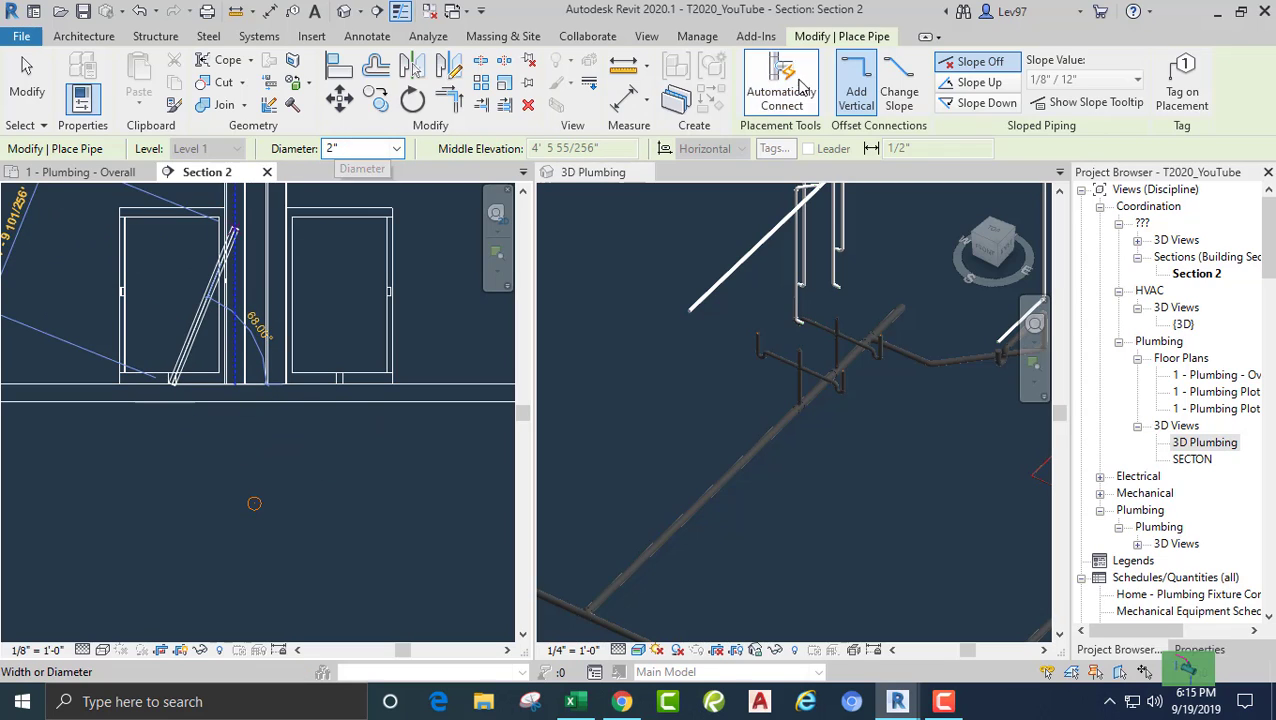
click(1180, 648)
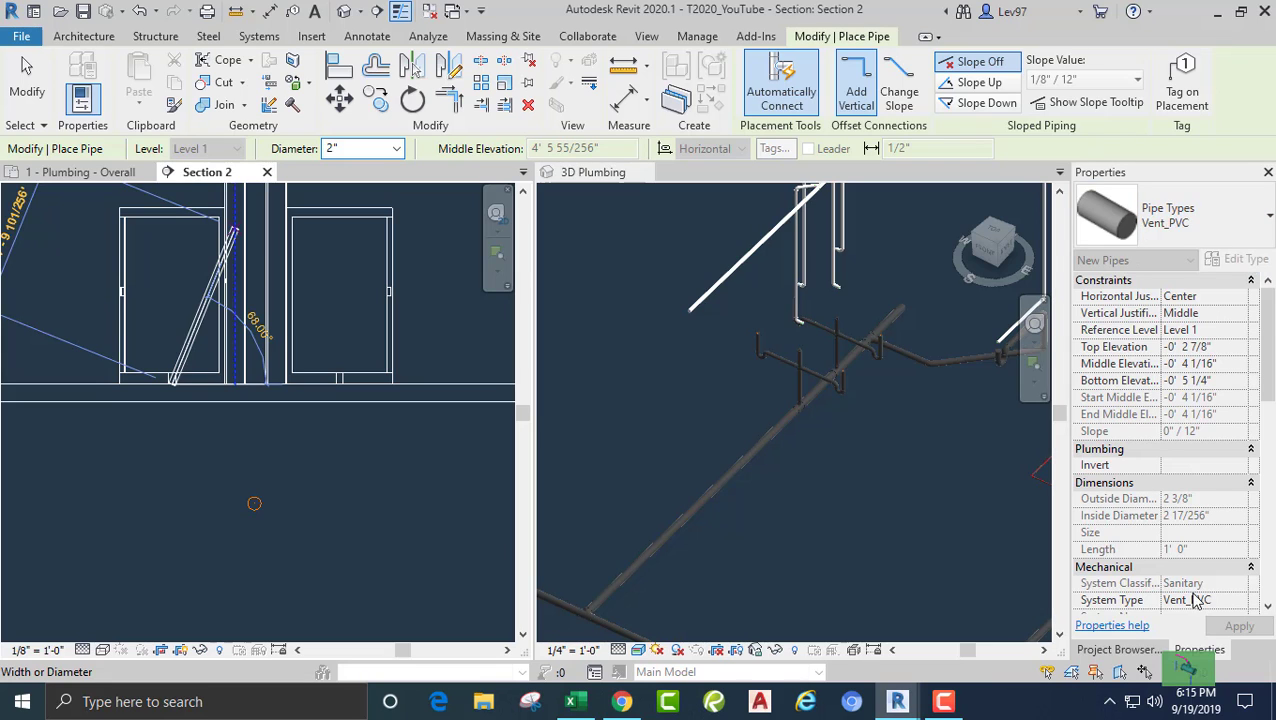
scroll(1195, 590, down, 3)
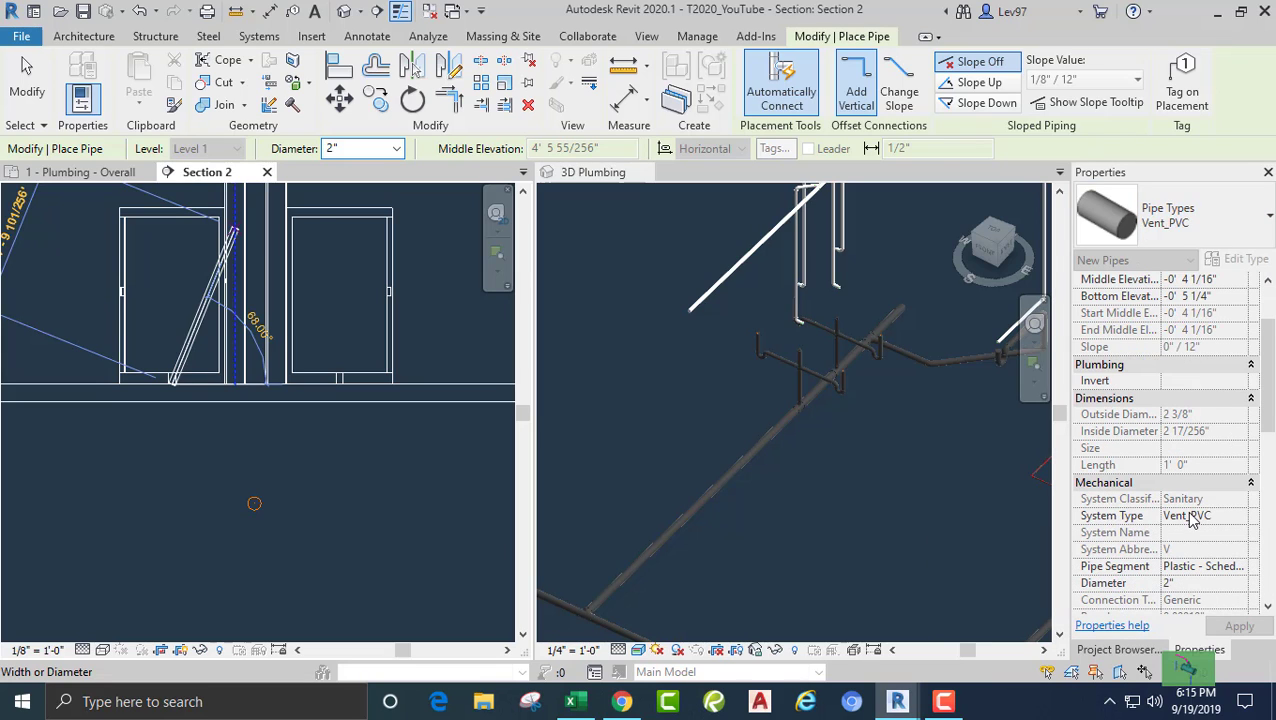
click(171, 447)
key(Escape)
key(Escape)
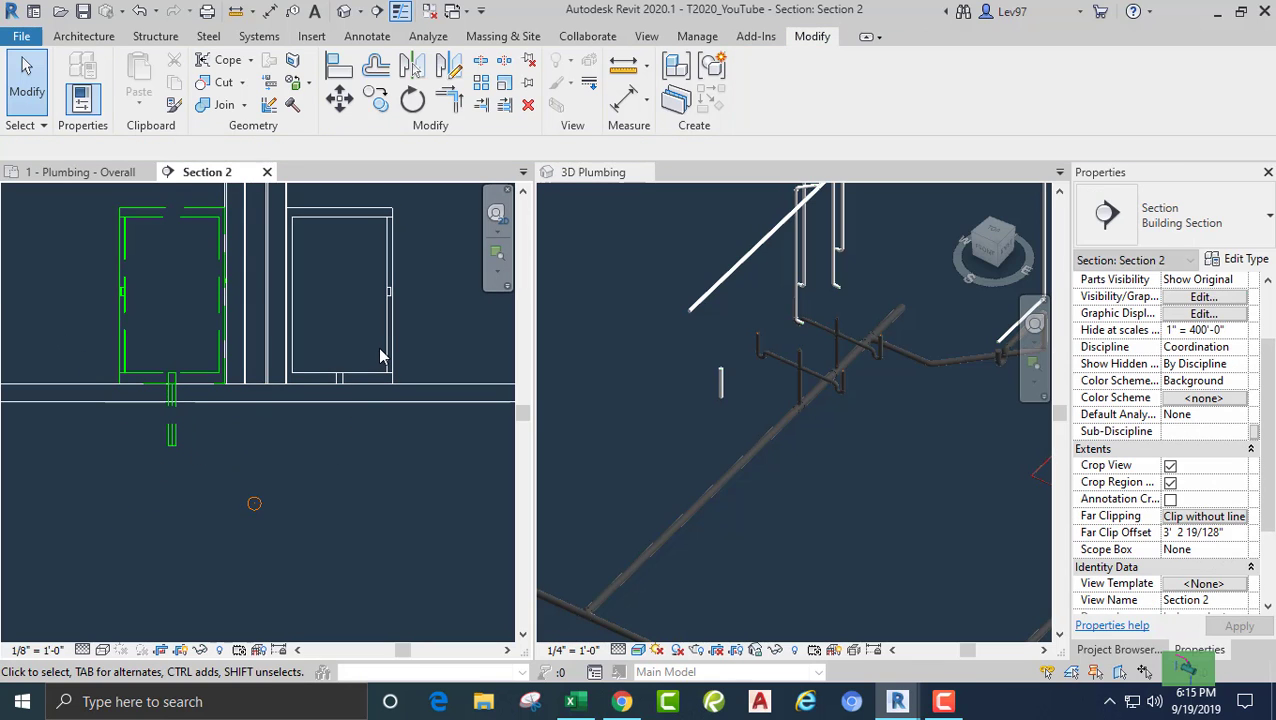
- Draw a 2" vertical drop below the right shower's drain and select both drain pipes
click(385, 350)
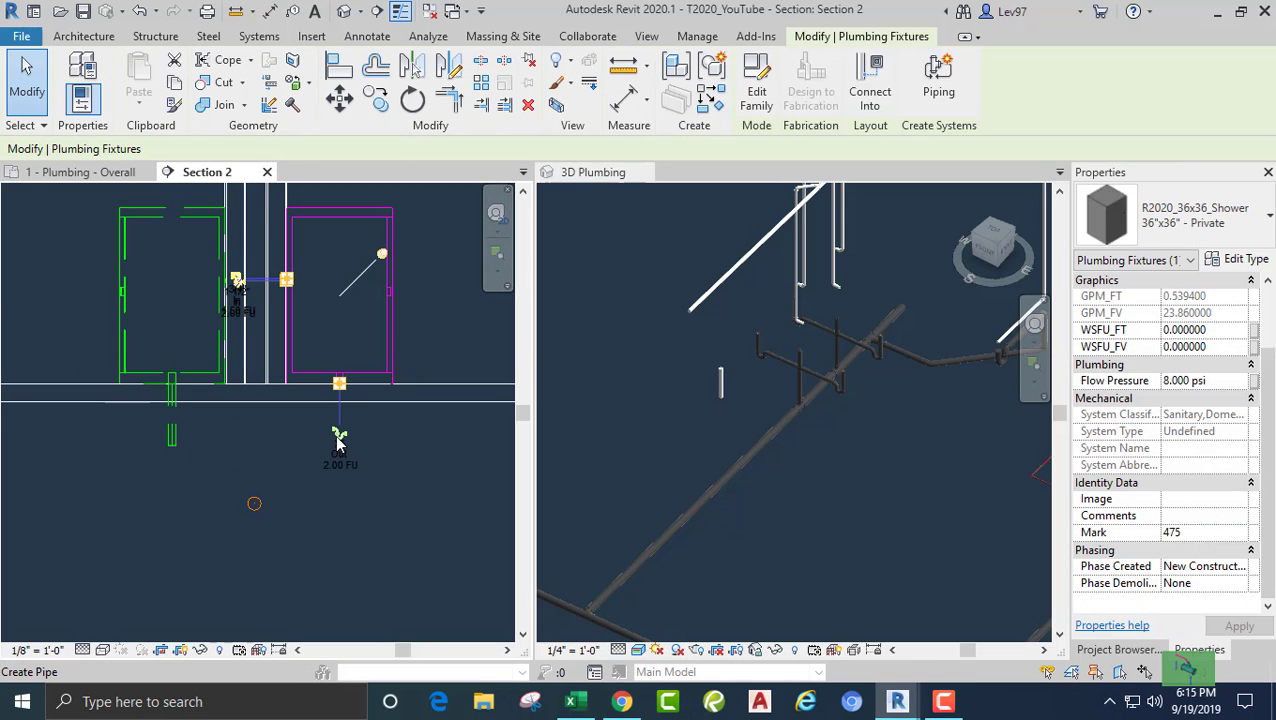
click(339, 437)
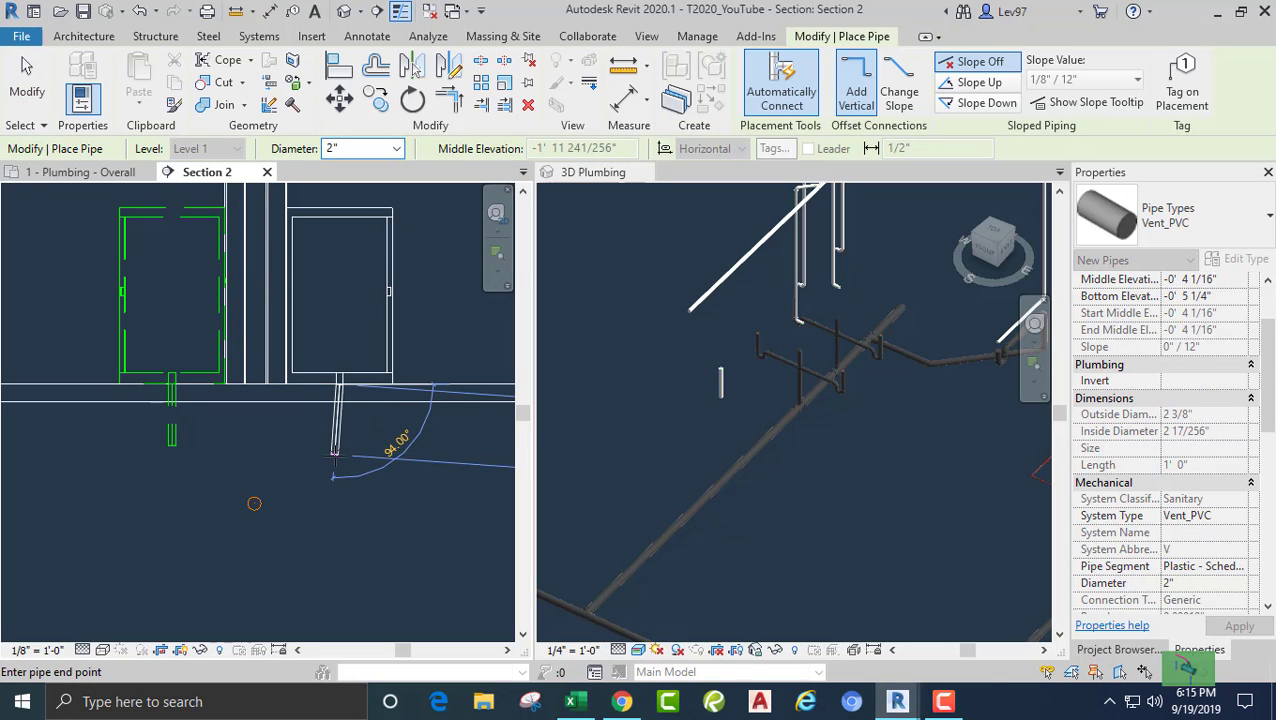
click(341, 450)
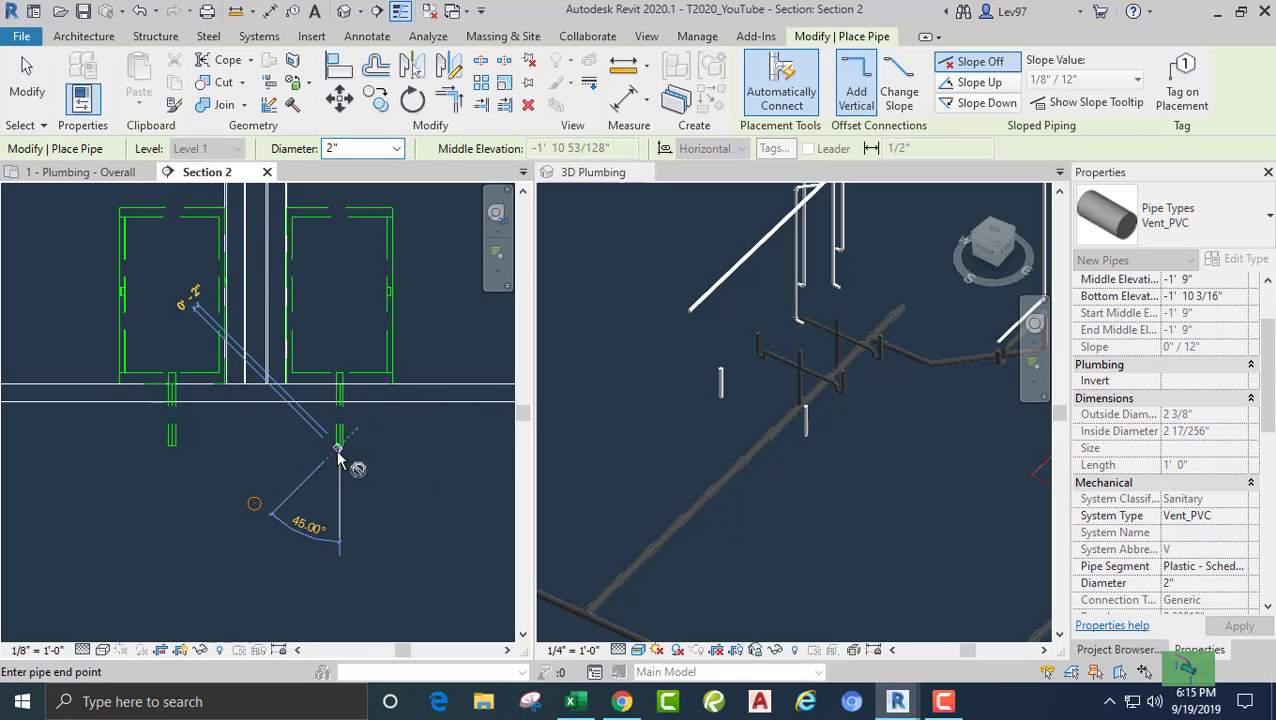
key(Escape)
key(Escape)
click(341, 446)
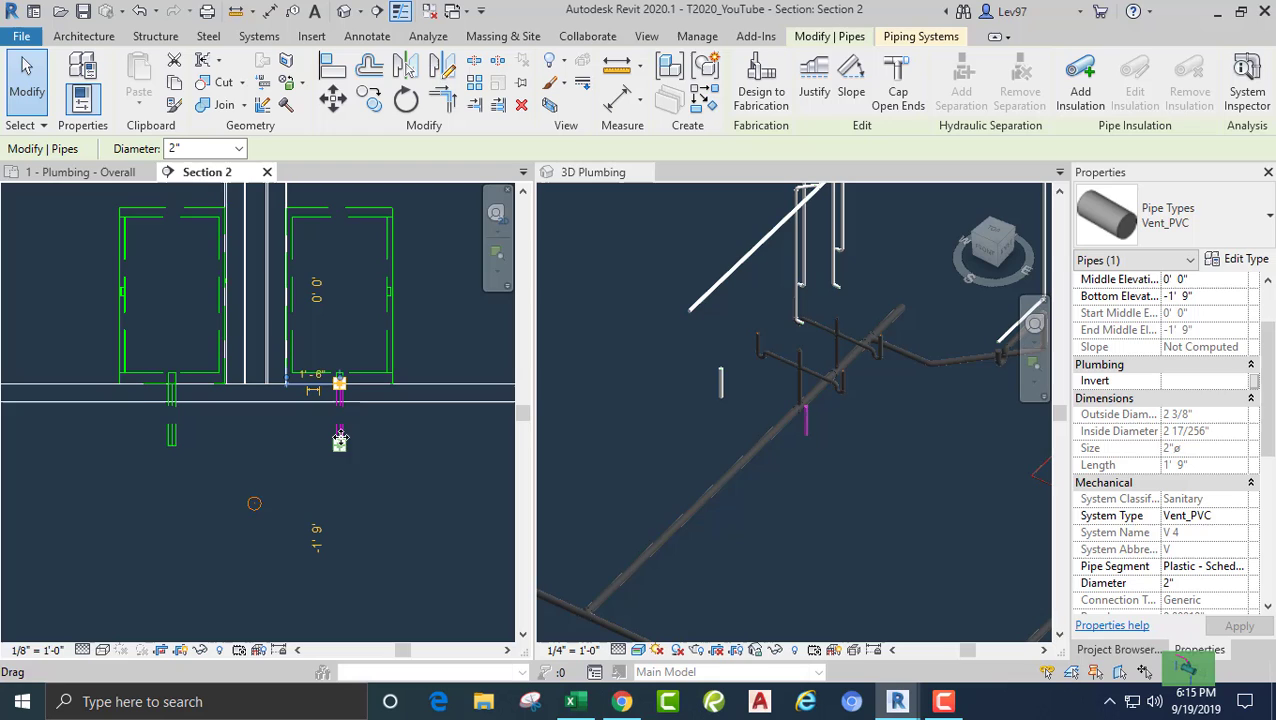
ctrl+click(173, 443)
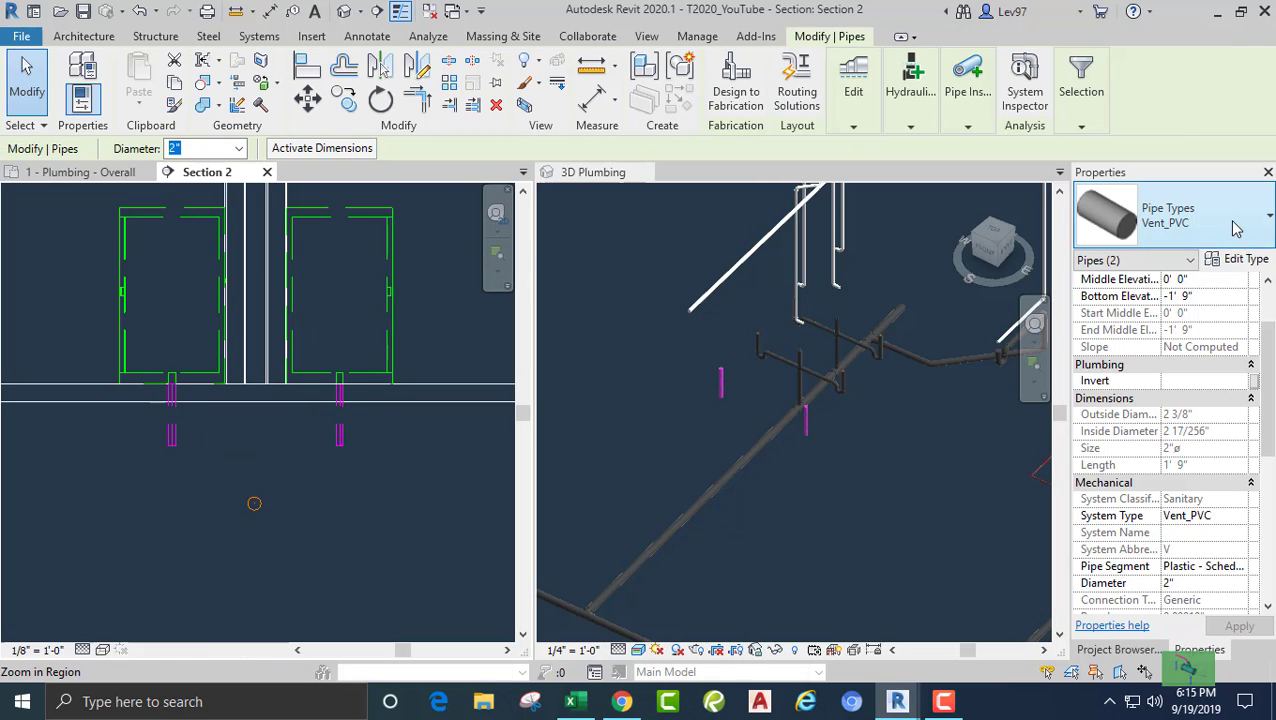
- Change both drain pipes to CastIron_Sanitary with the Sanitary system type
click(1236, 228)
click(1153, 316)
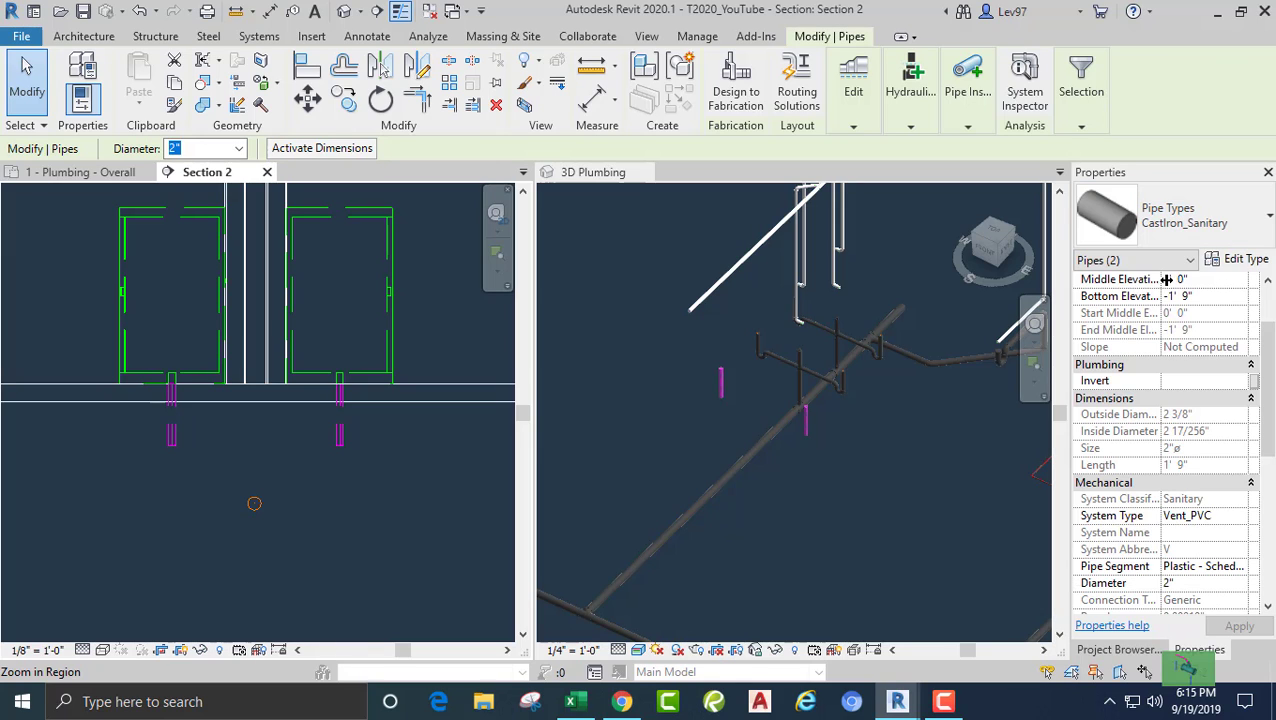
click(1239, 516)
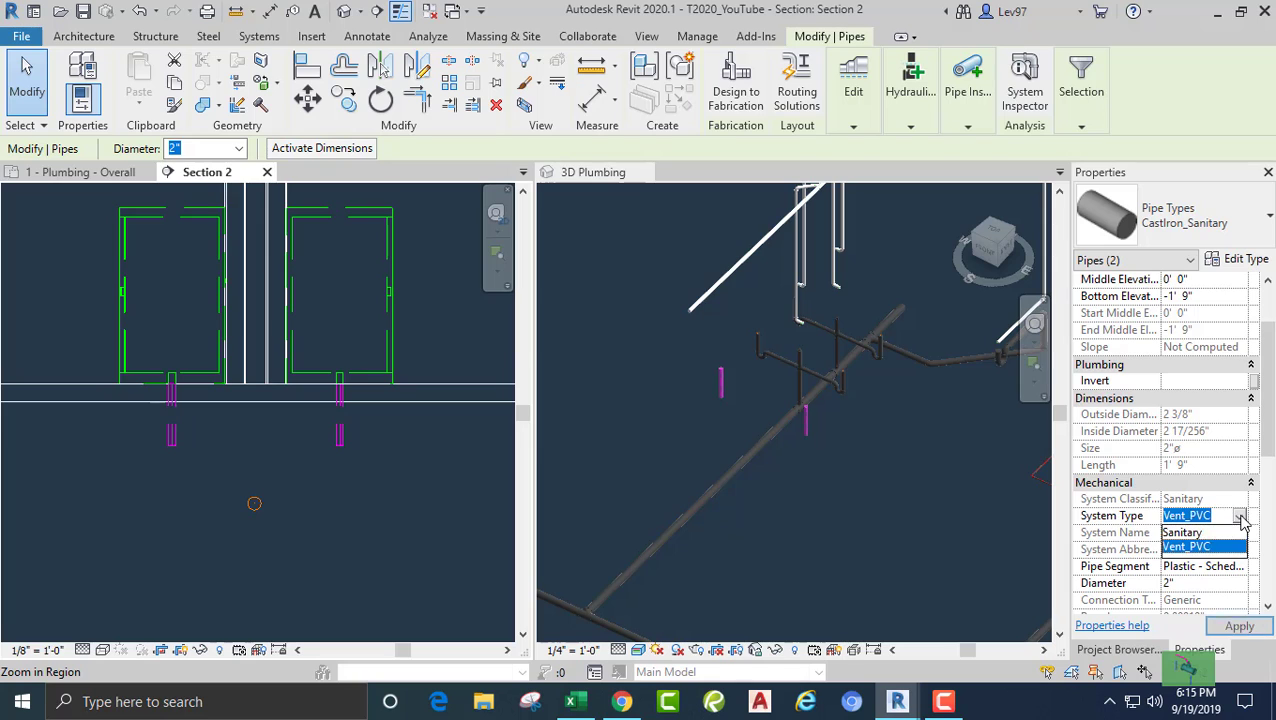
click(1182, 532)
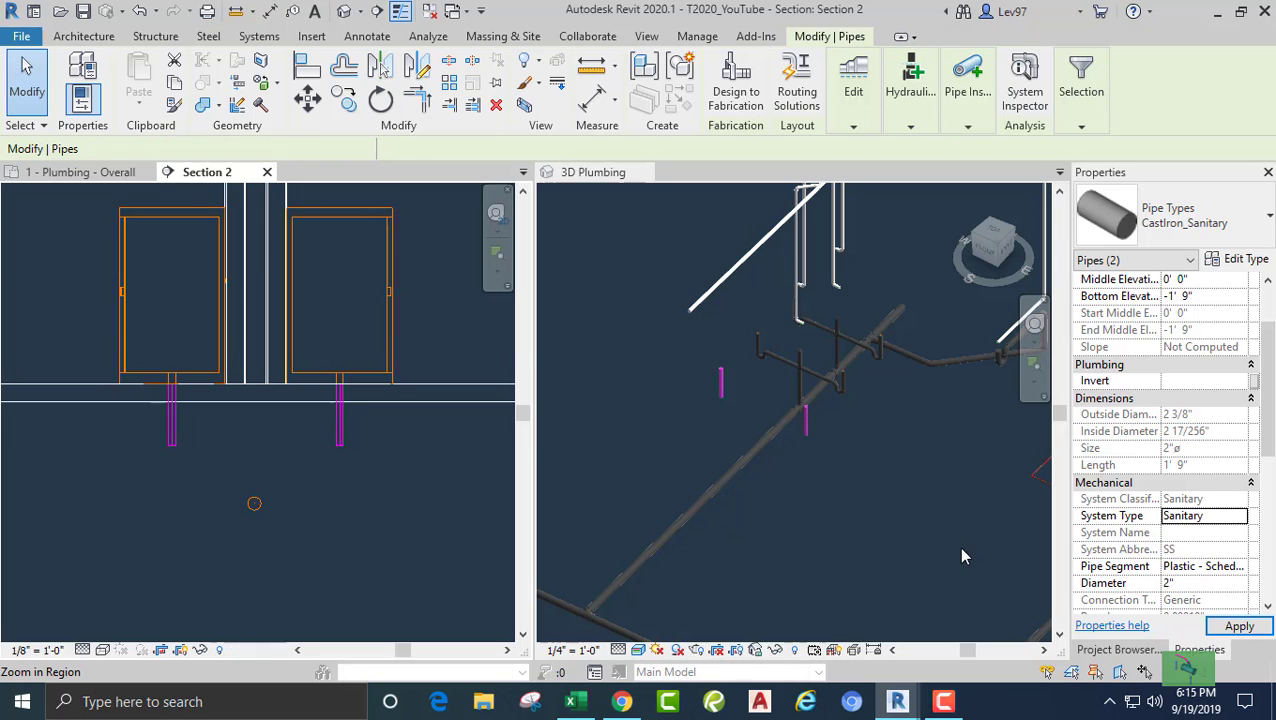
click(381, 548)
- Route a pipe from the left drain's end horizontally to an elbow and then down
scroll(152, 515, up, 2)
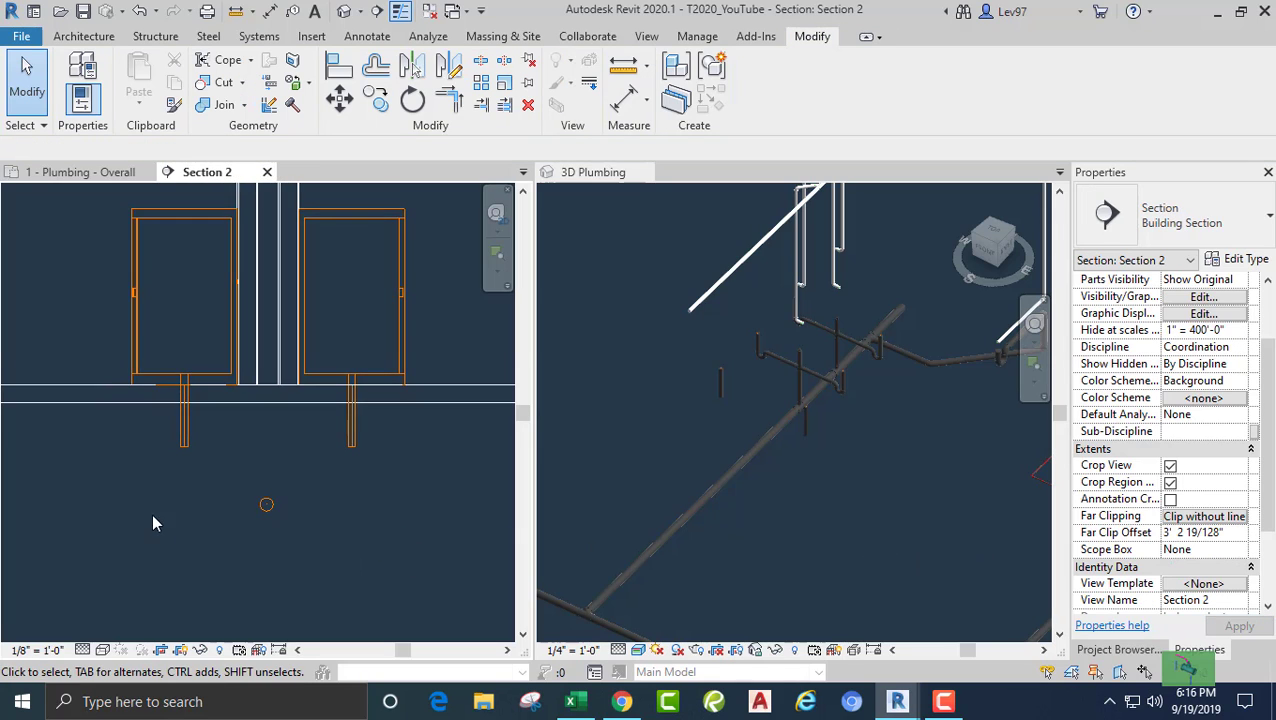
click(199, 430)
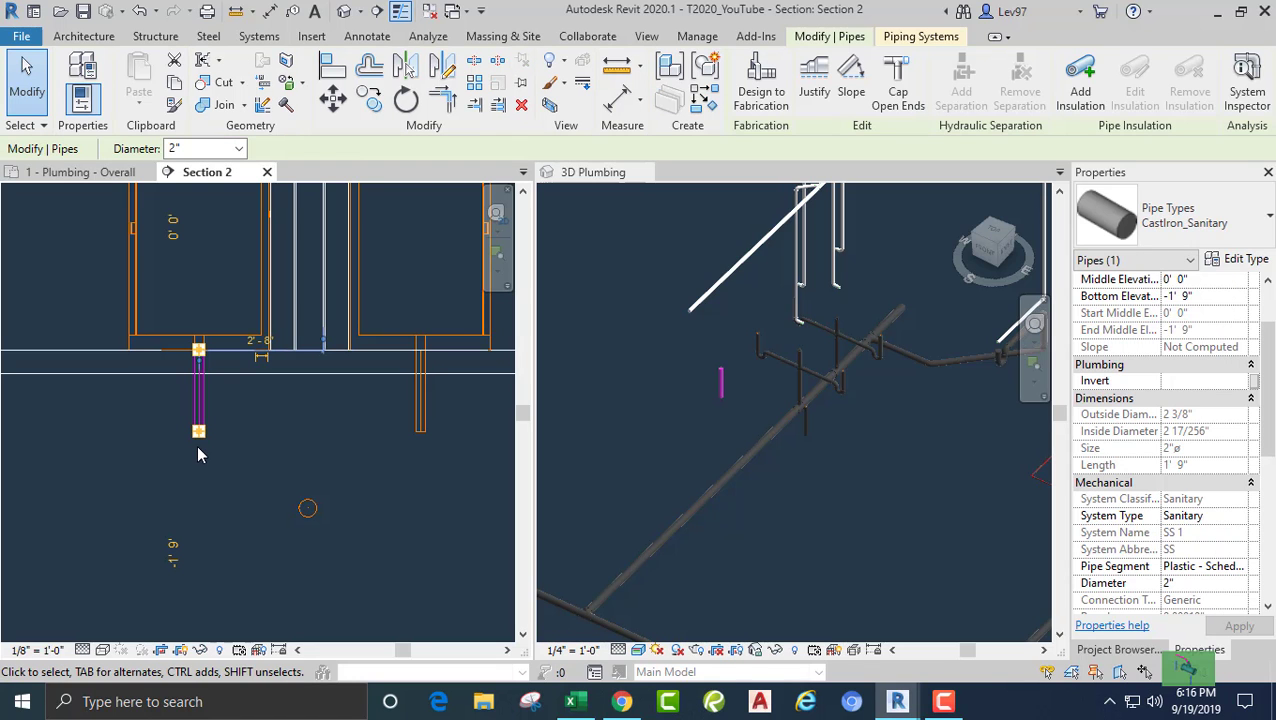
right_click(199, 438)
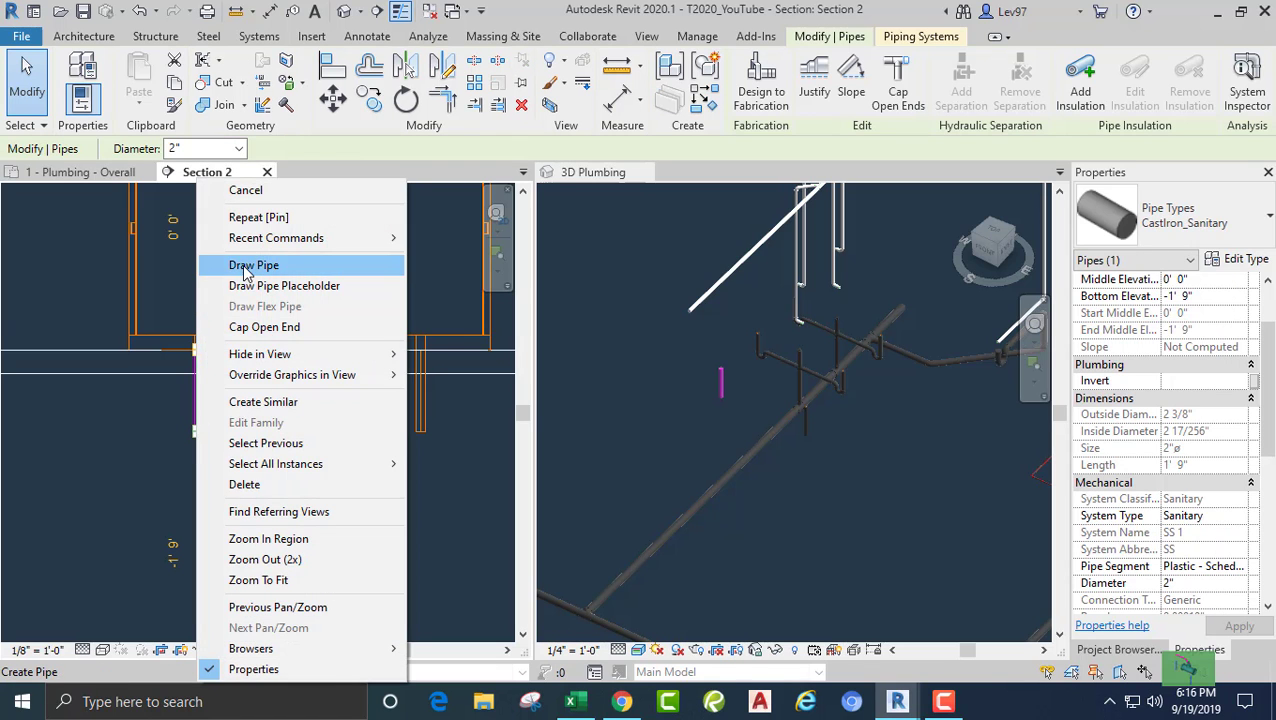
click(230, 264)
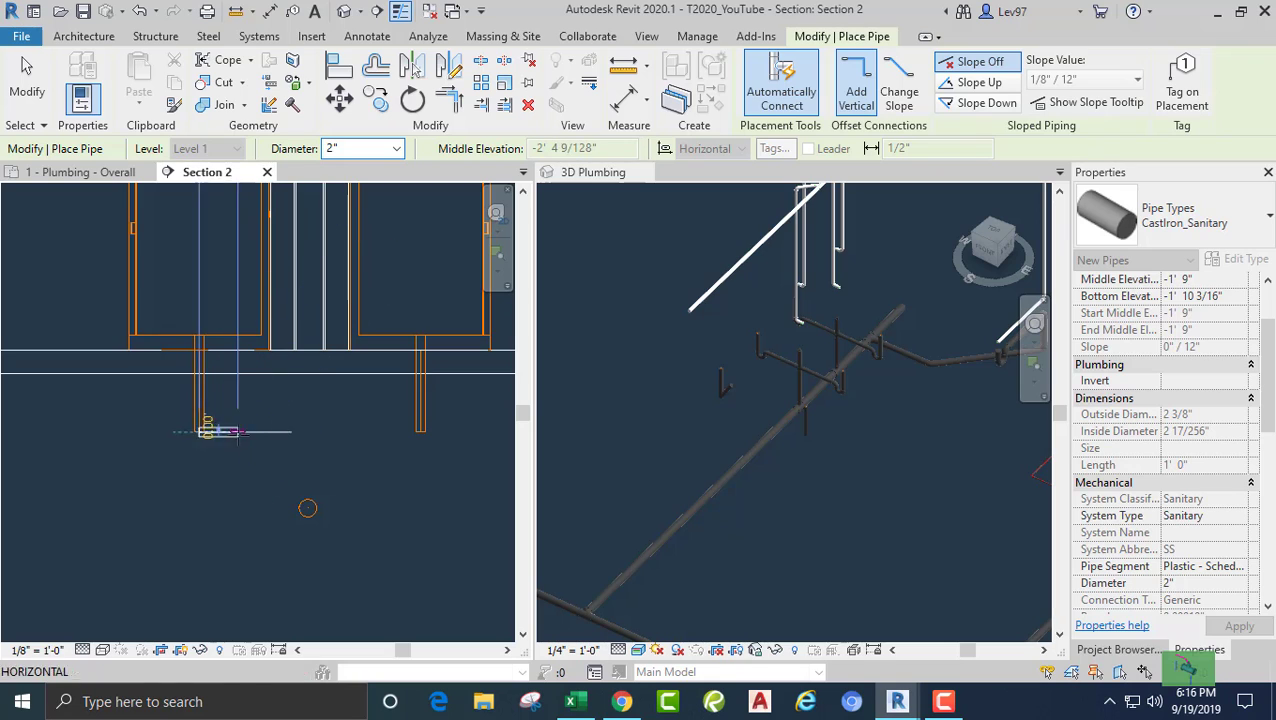
click(274, 474)
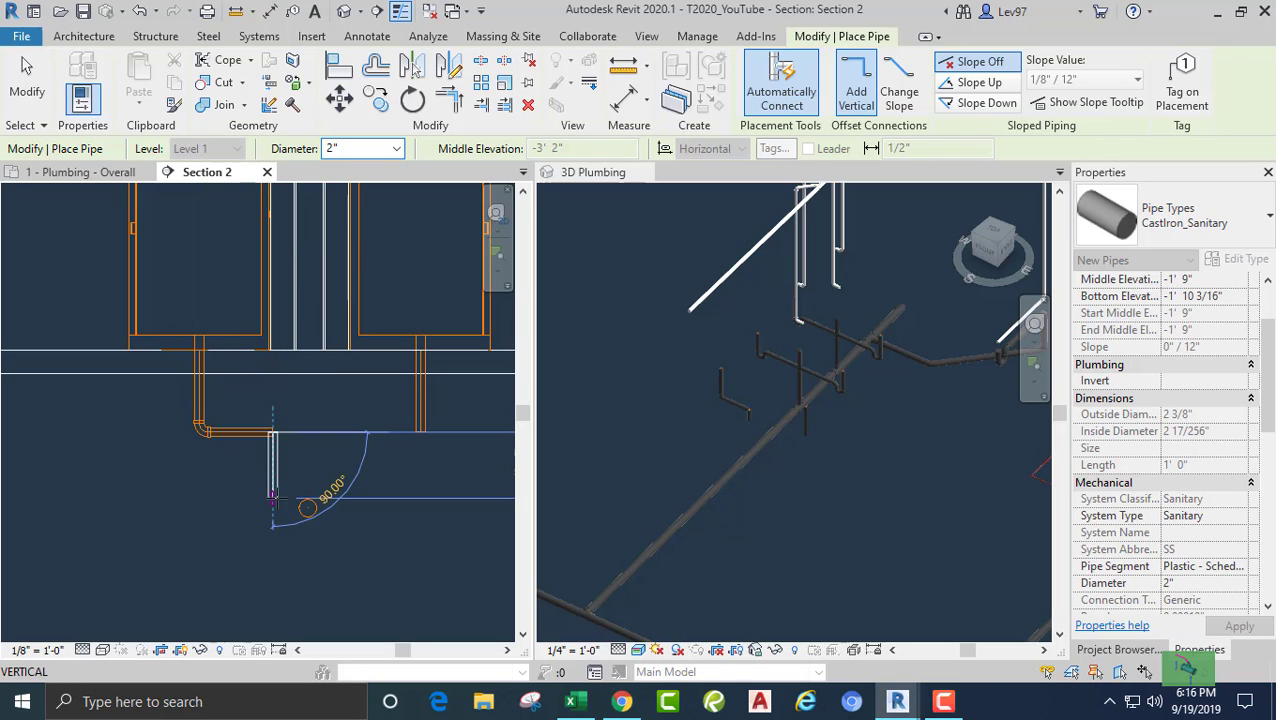
click(273, 500)
key(Escape)
key(Escape)
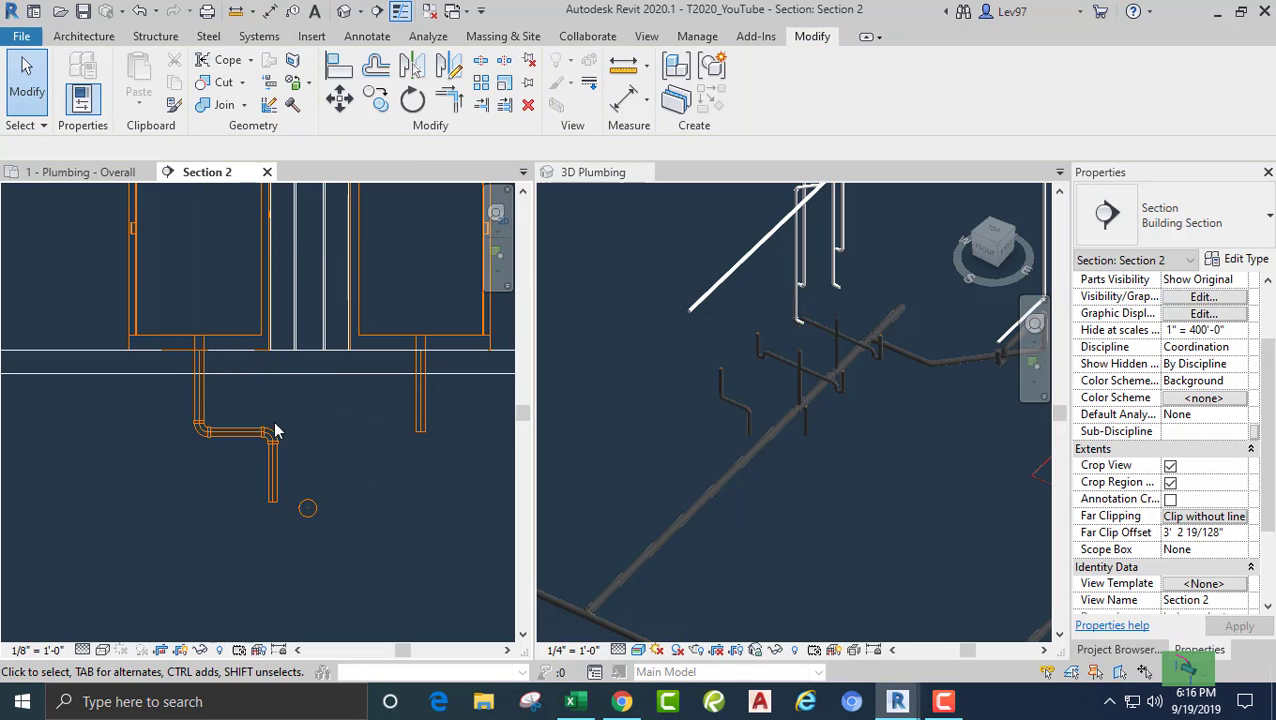
- Inspect the new elbow and tee fittings at the corner
click(274, 440)
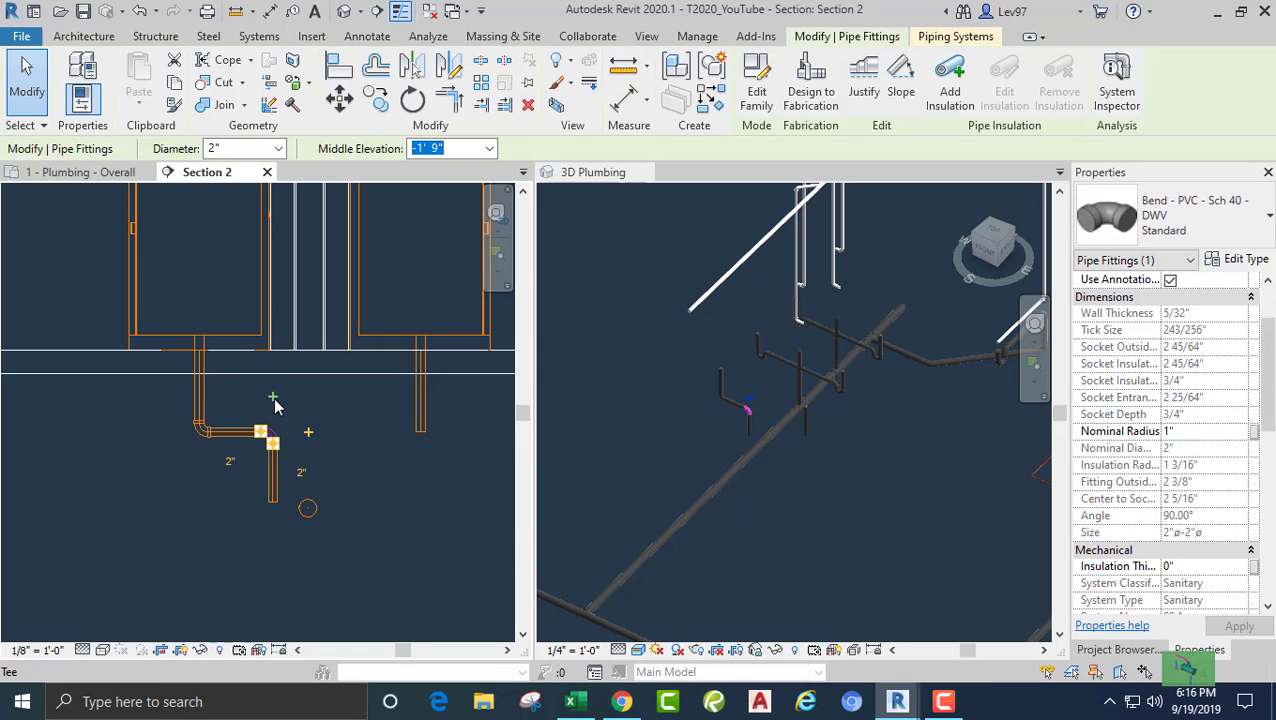
key(Escape)
click(277, 434)
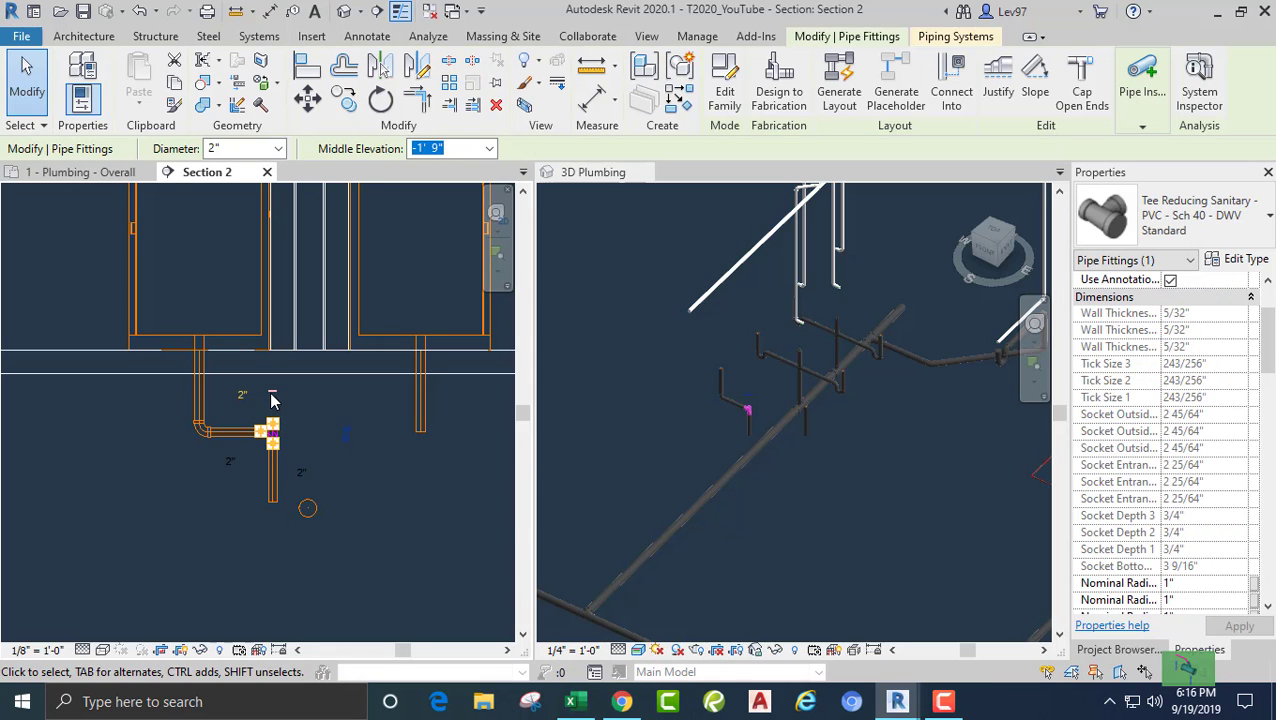
key(Escape)
scroll(278, 415, up, 3)
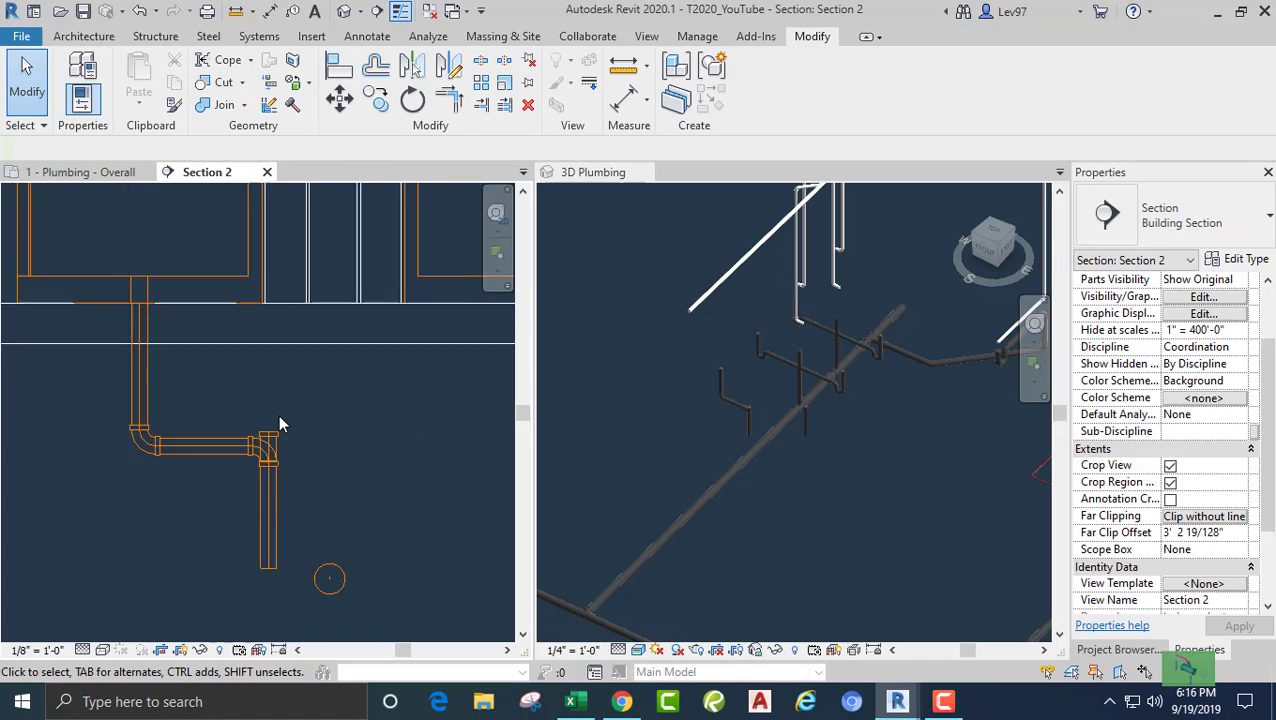
click(276, 456)
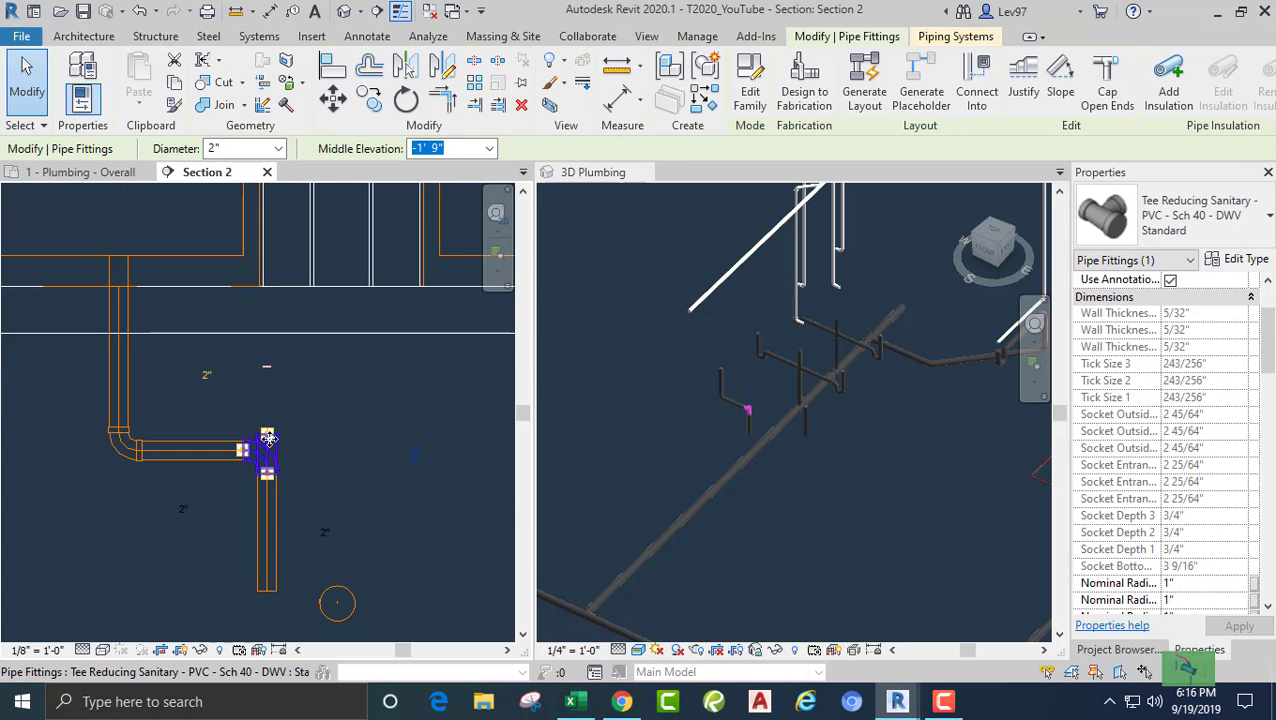
- Draw a vertical 2" pipe rising from the tee
right_click(265, 437)
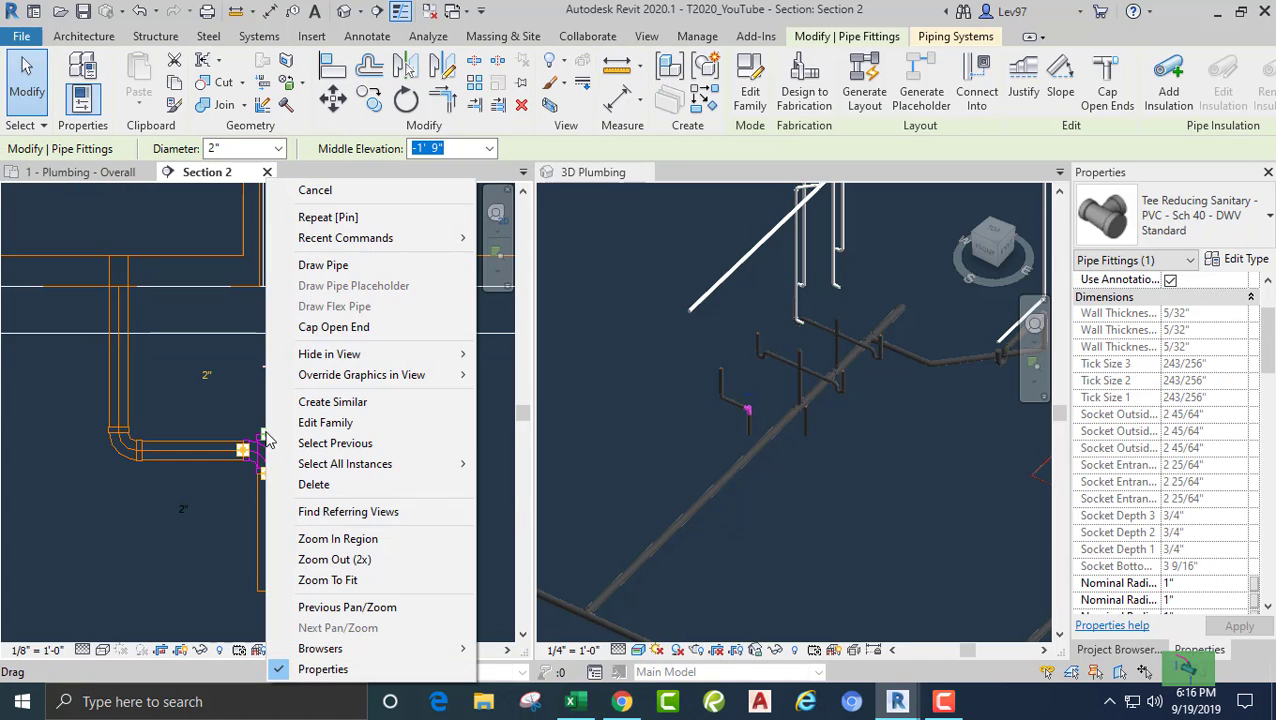
click(323, 265)
click(268, 302)
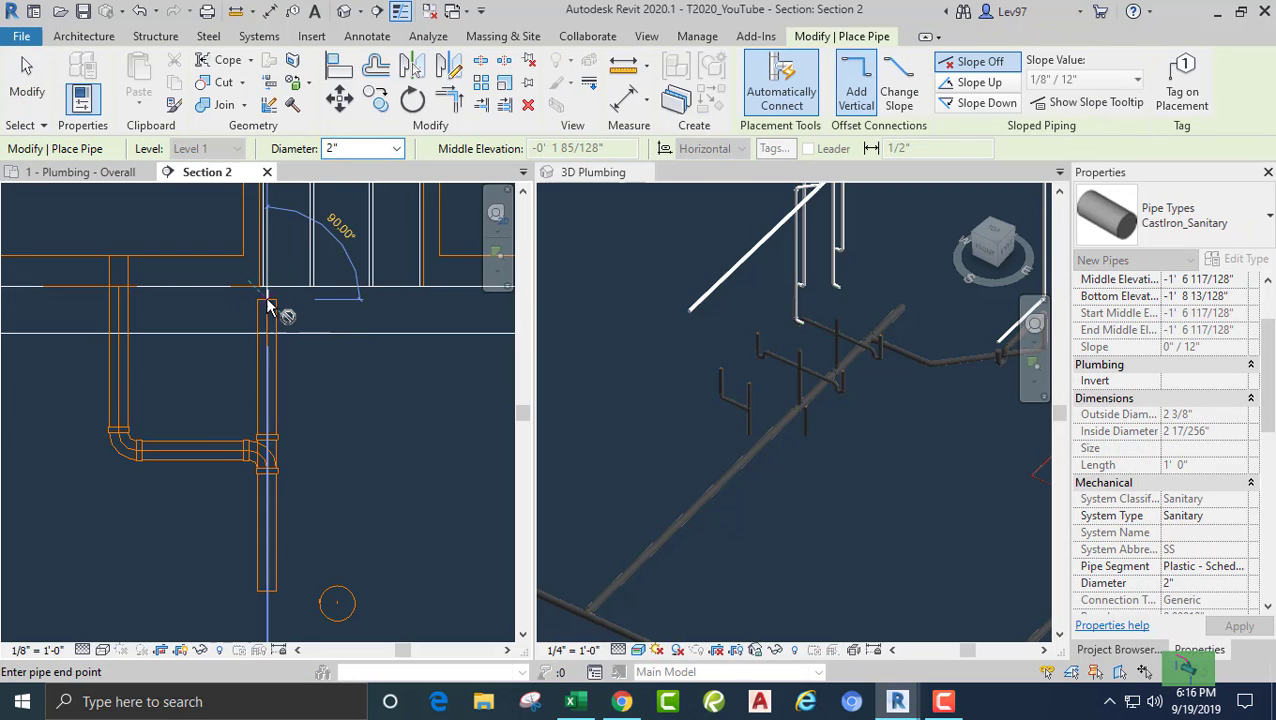
key(Escape)
key(Escape)
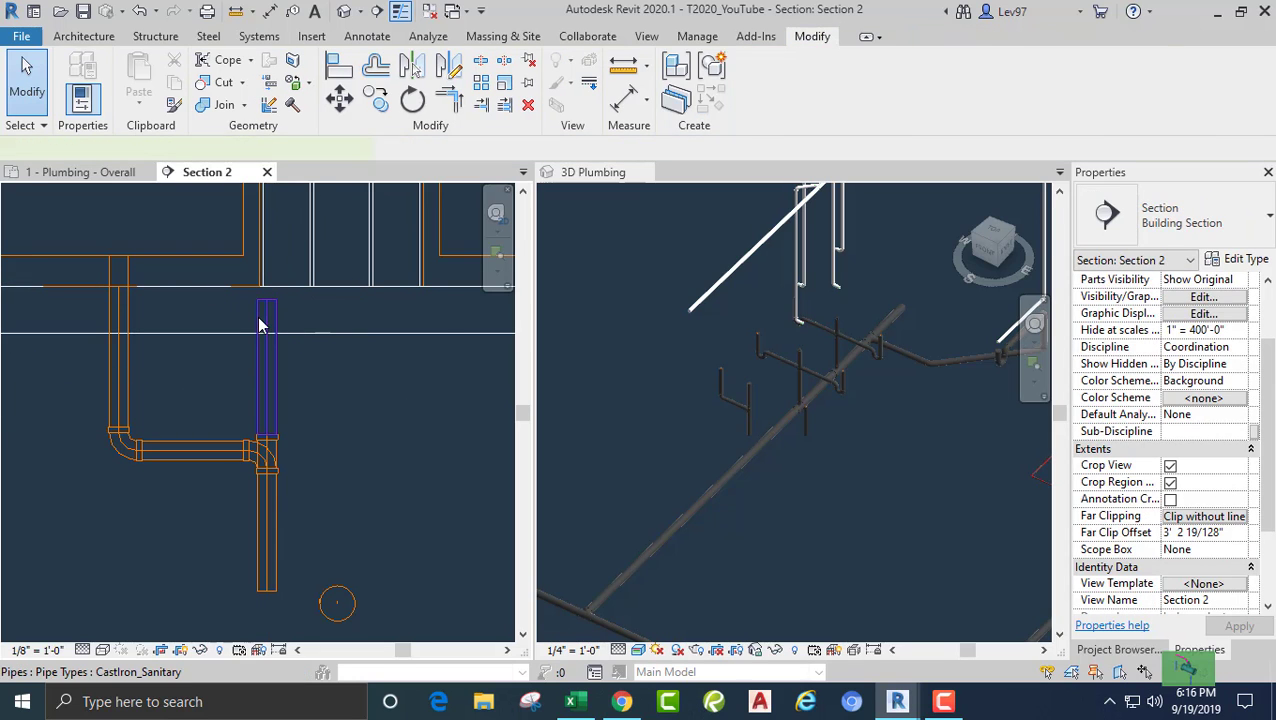
click(259, 322)
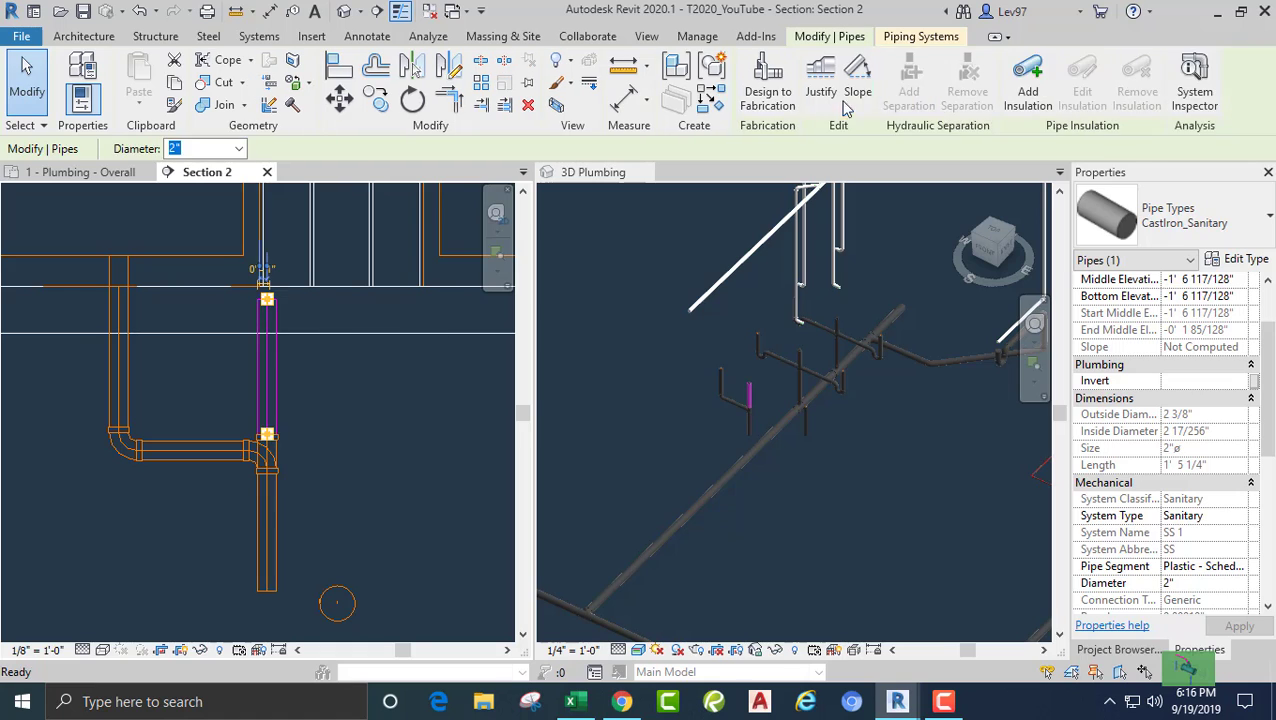
click(285, 370)
- Convert the tee into a cross fitting with its plus grip
click(262, 455)
click(284, 455)
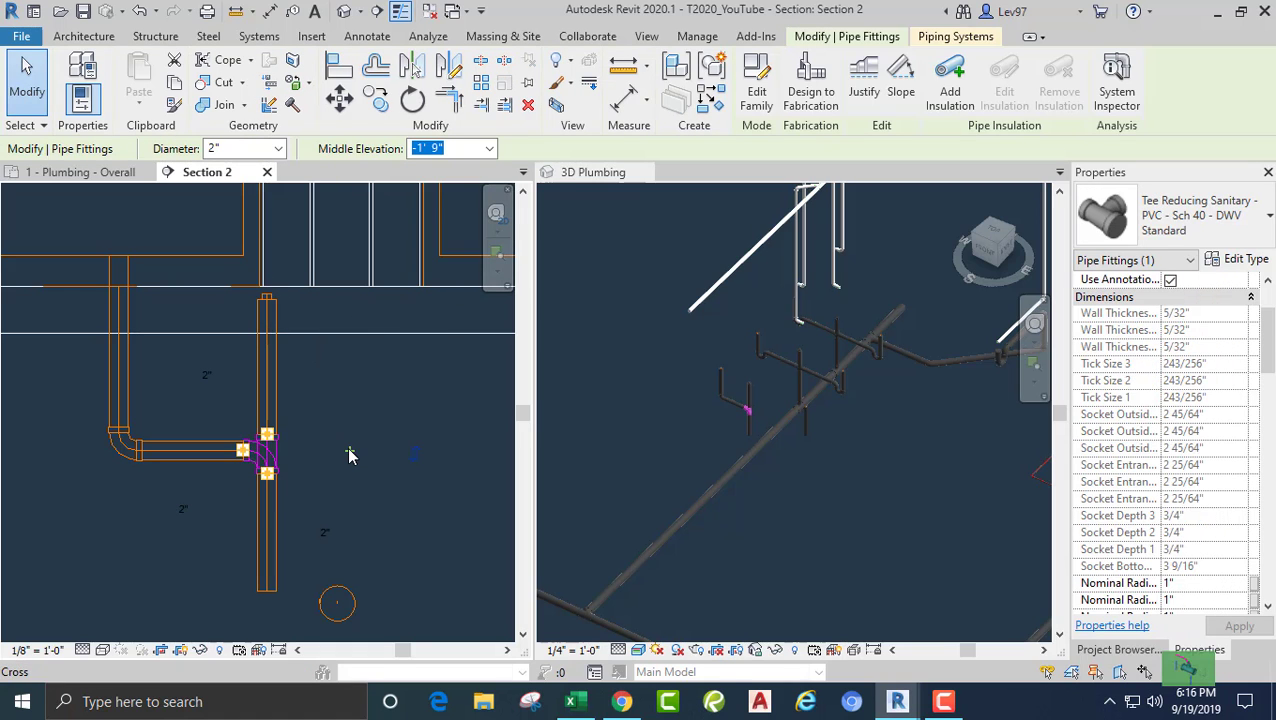
click(348, 455)
click(288, 456)
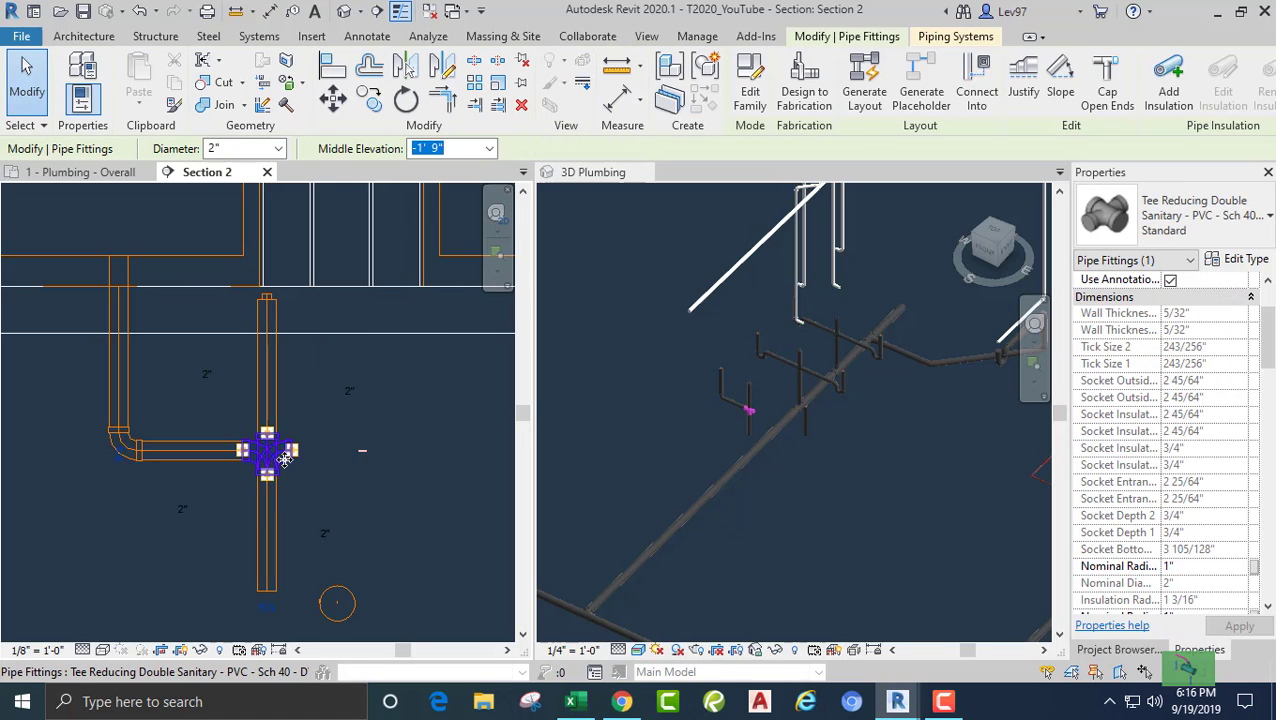
right_click(293, 456)
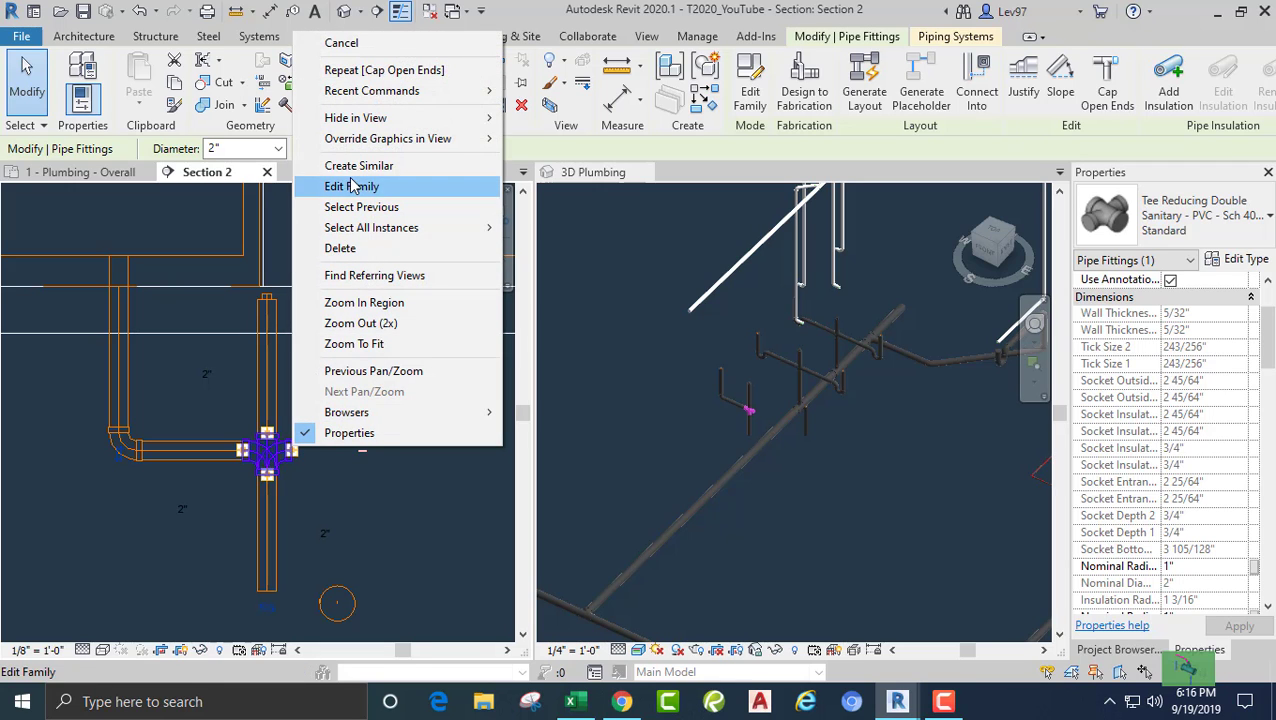
click(385, 476)
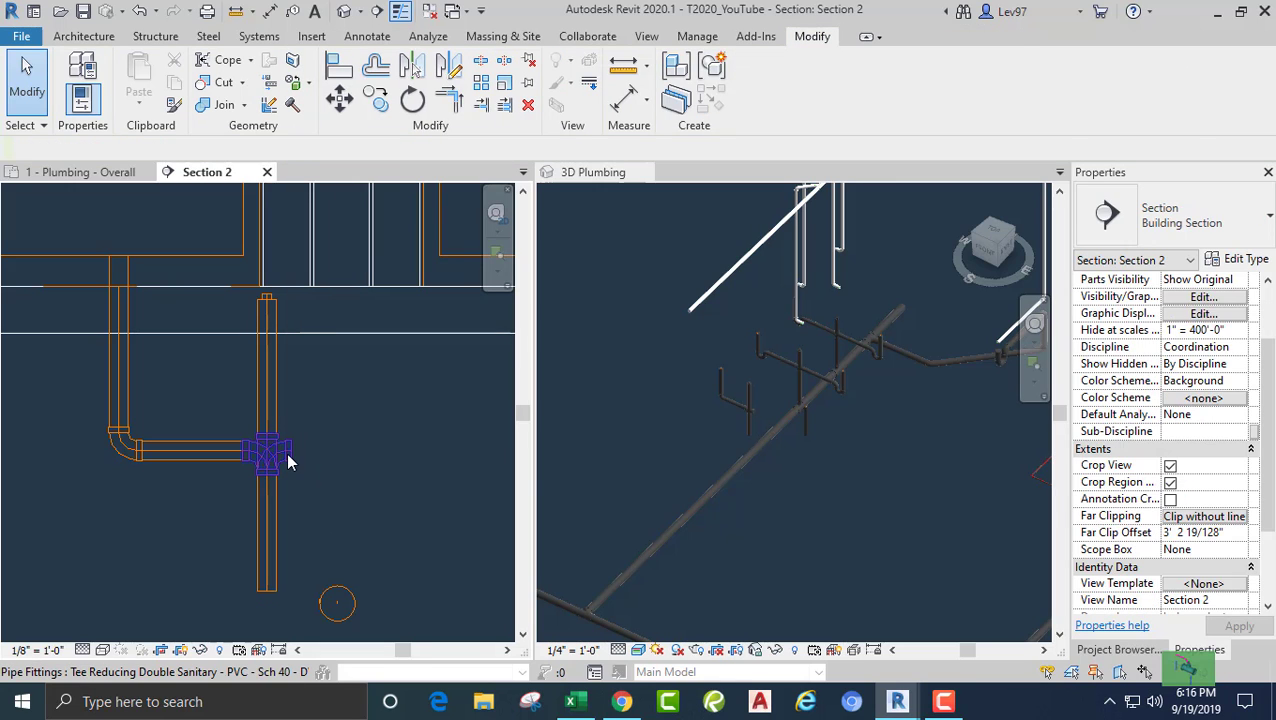
click(290, 455)
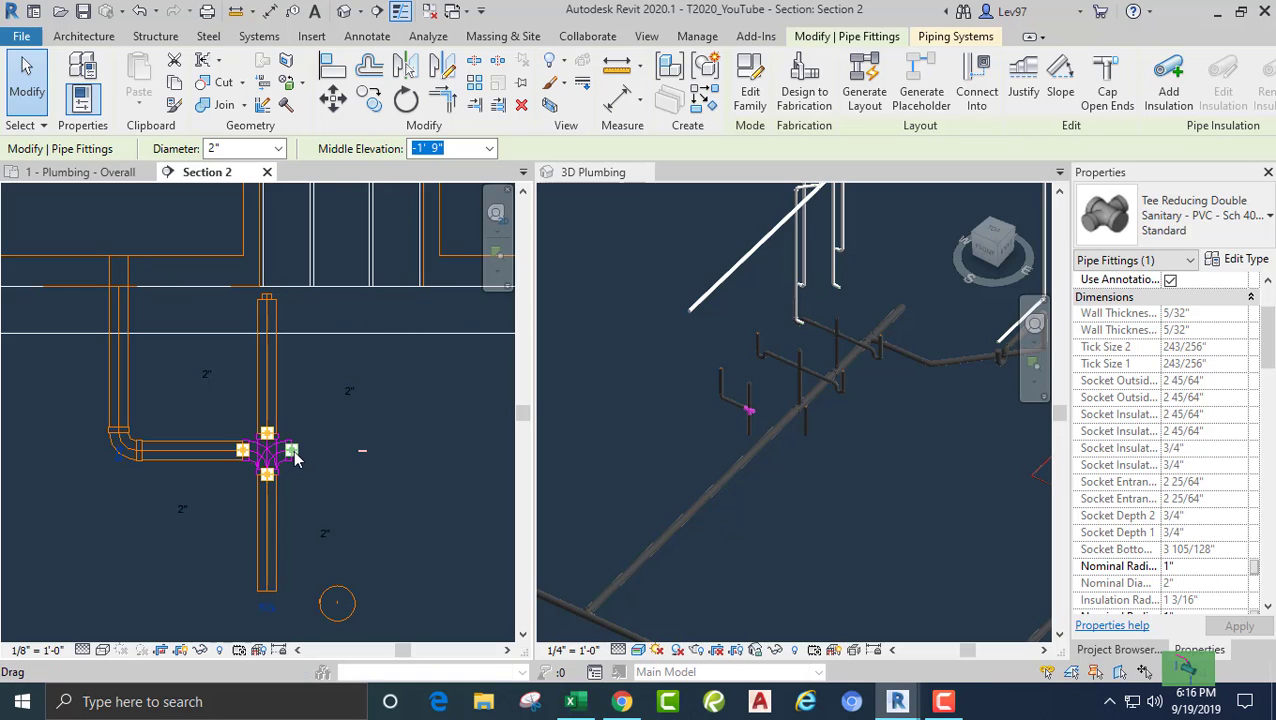
- Add a 2" stub pipe off the cross's right-side outlet
right_click(292, 454)
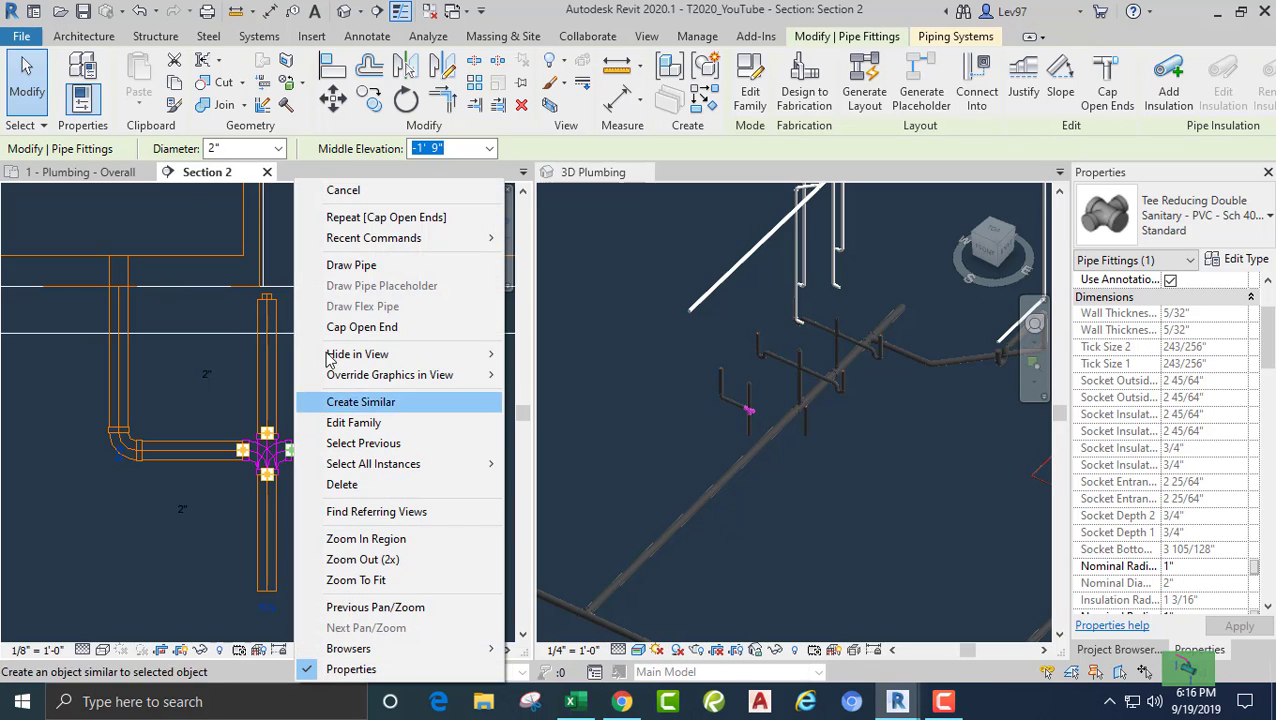
click(351, 265)
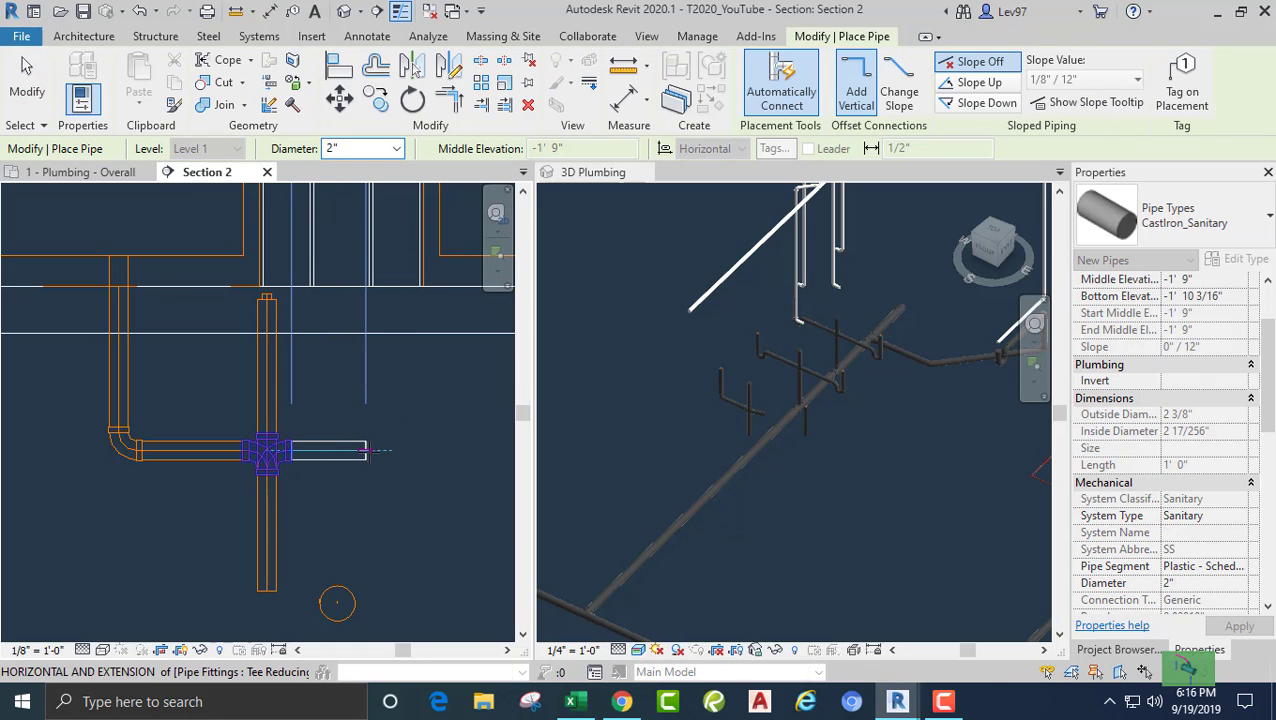
key(Escape)
key(Escape)
- Run the right shower's drain horizontally left toward the cross, forming a bend
scroll(413, 512, down, 2)
middle_drag(413, 512, 311, 445)
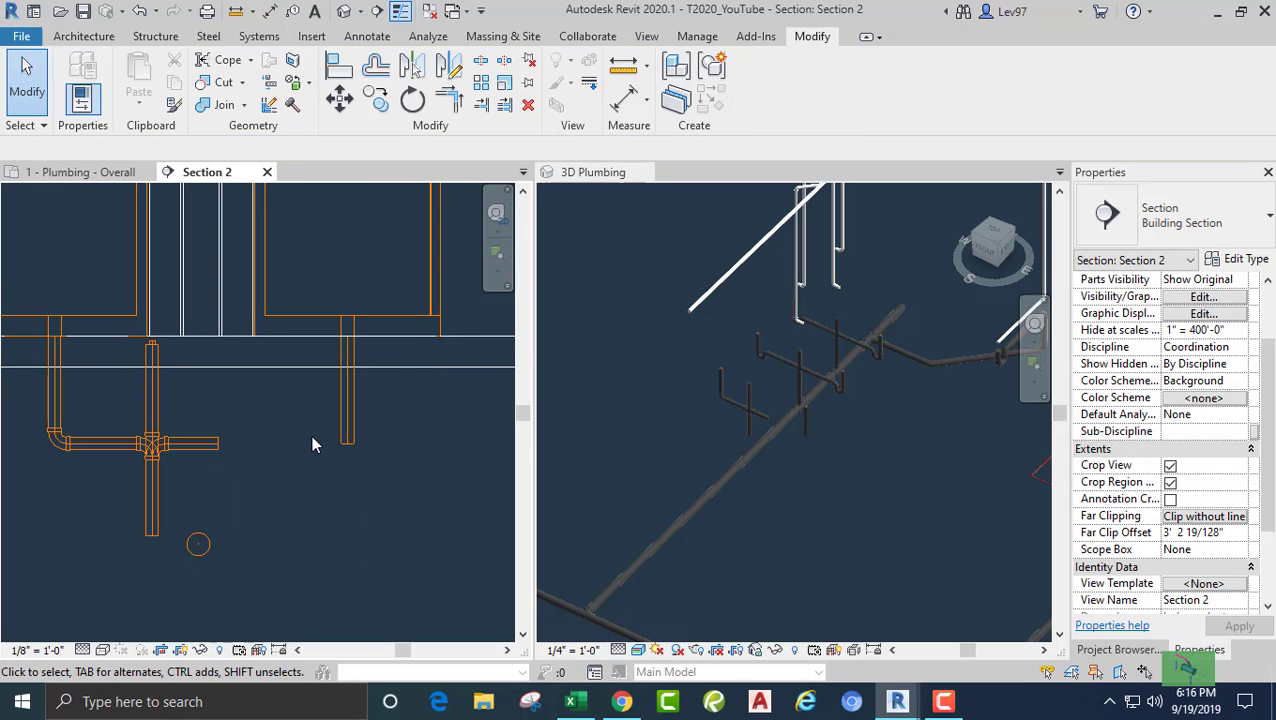
click(349, 442)
right_click(345, 442)
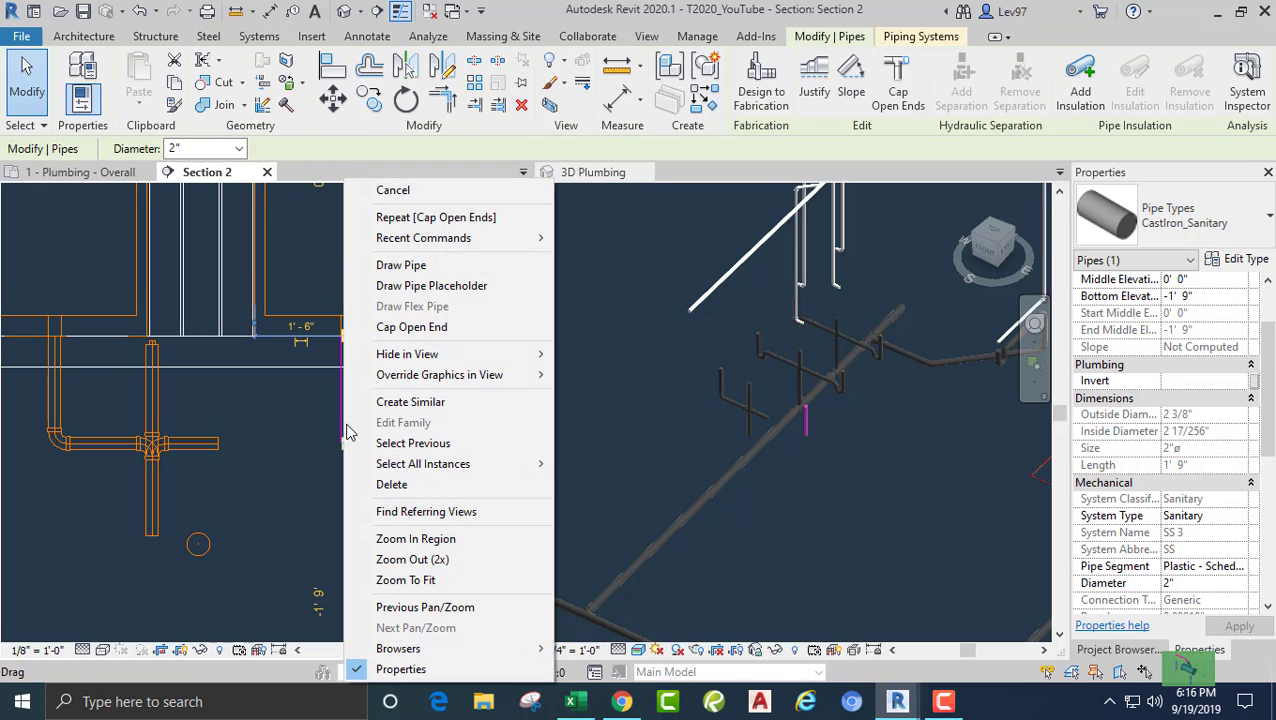
click(412, 264)
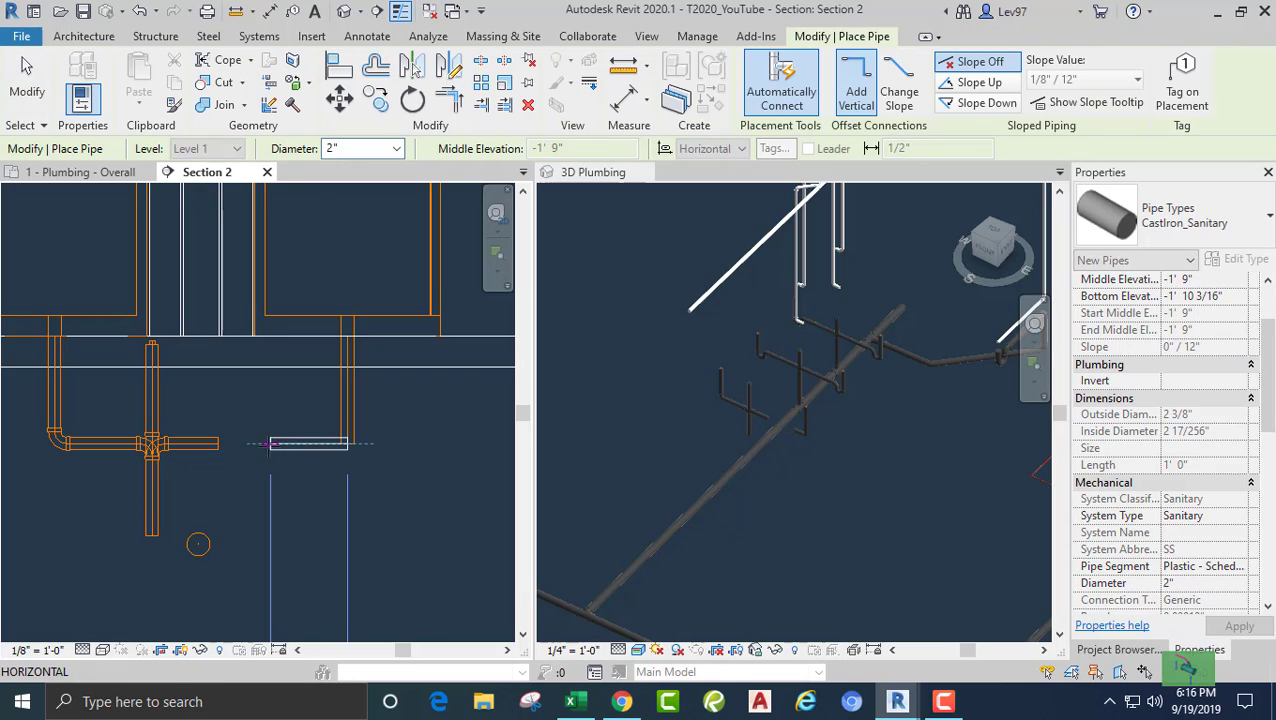
click(266, 443)
key(Escape)
key(Escape)
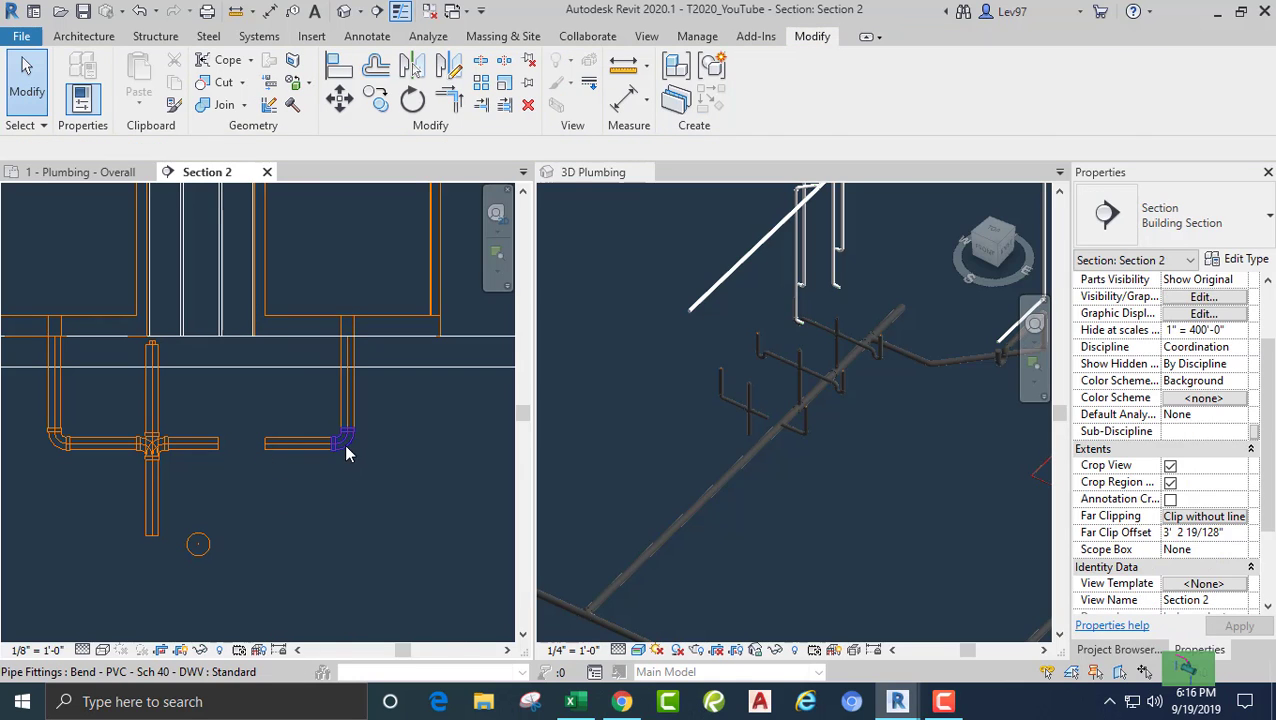
click(344, 444)
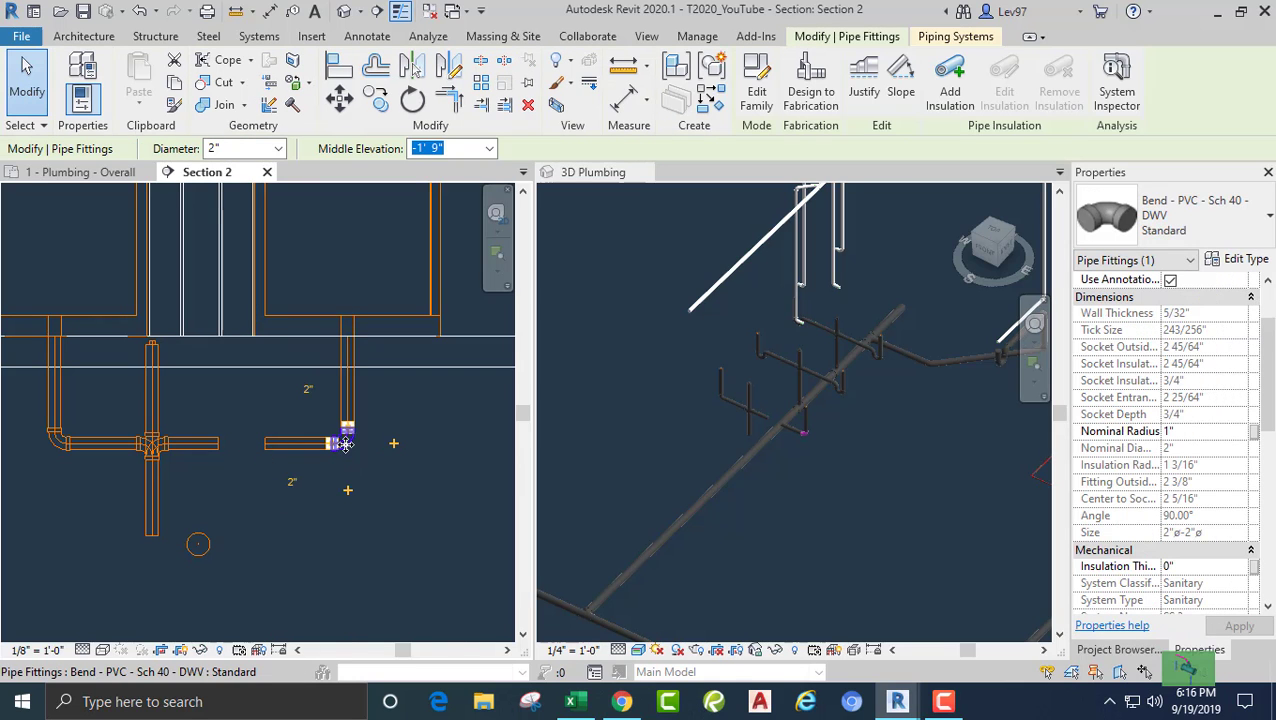
- Change the second drain's bend to the R20_Trap P fitting
click(1174, 232)
scroll(1017, 447, down, 1)
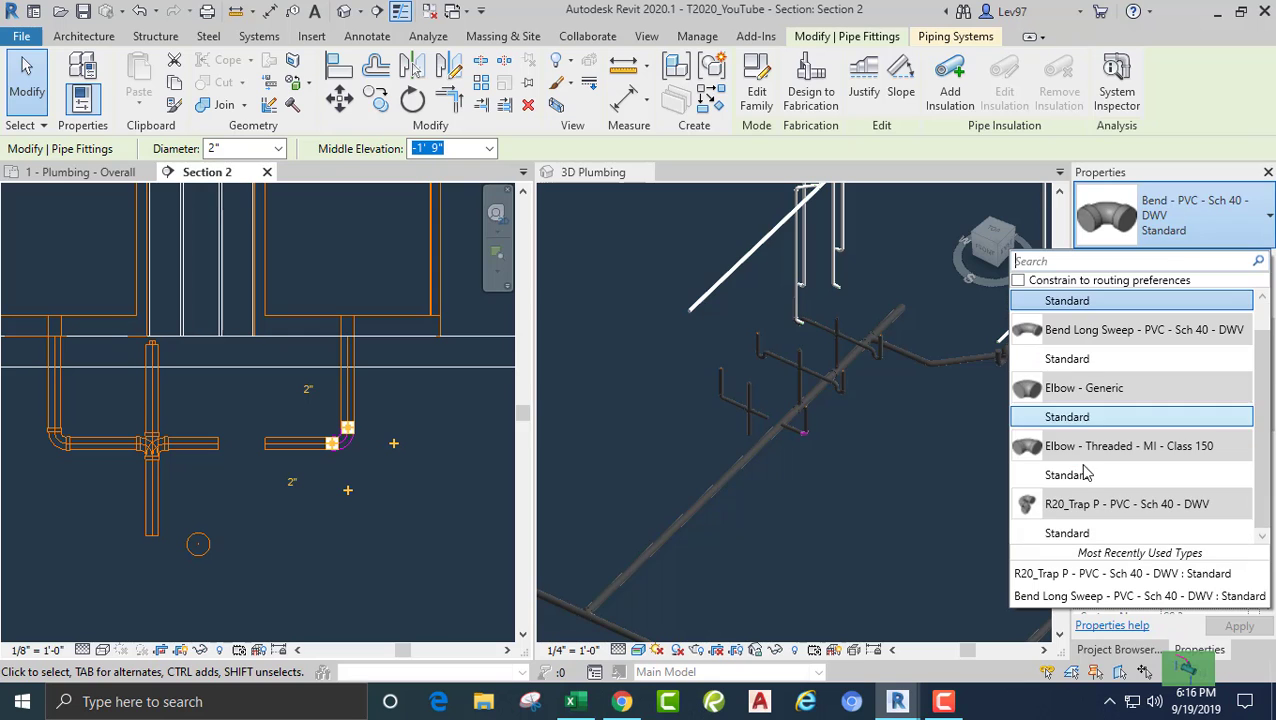
click(1052, 533)
key(Escape)
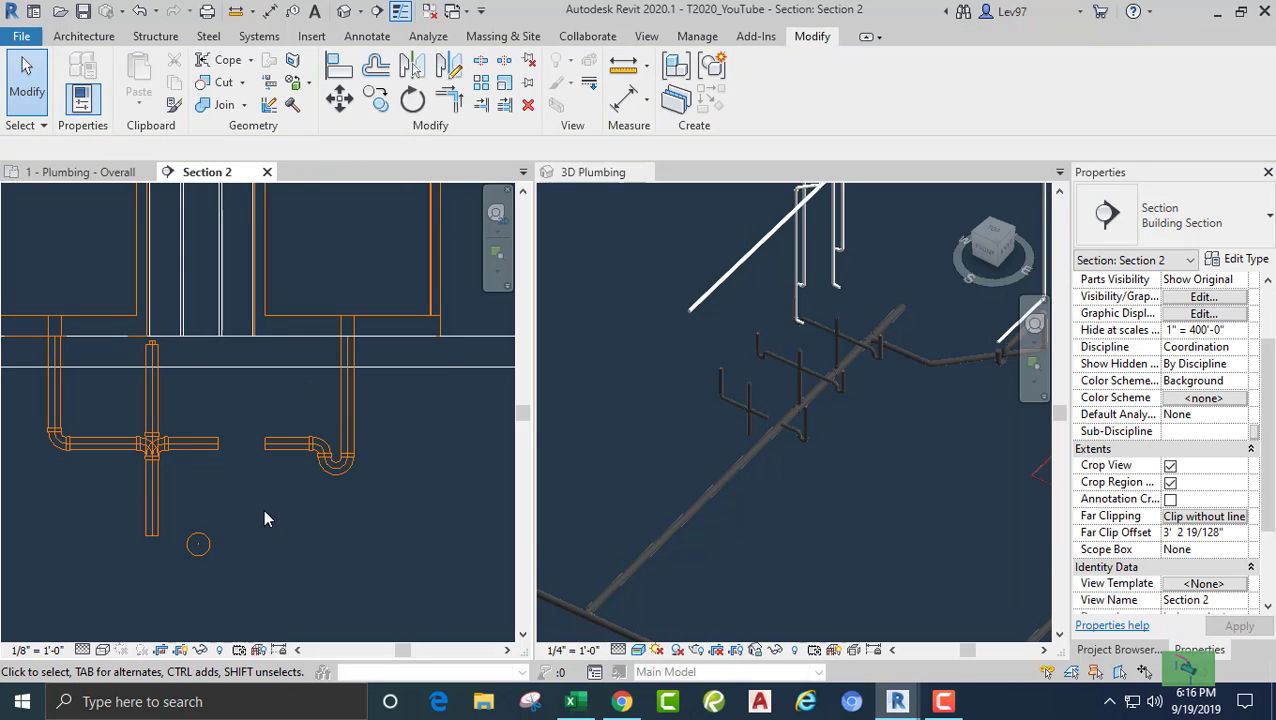
- Trim/Extend the two horizontal pipes right of the tee into one continuous run
middle_drag(325, 524, 420, 527)
scroll(293, 490, up, 1)
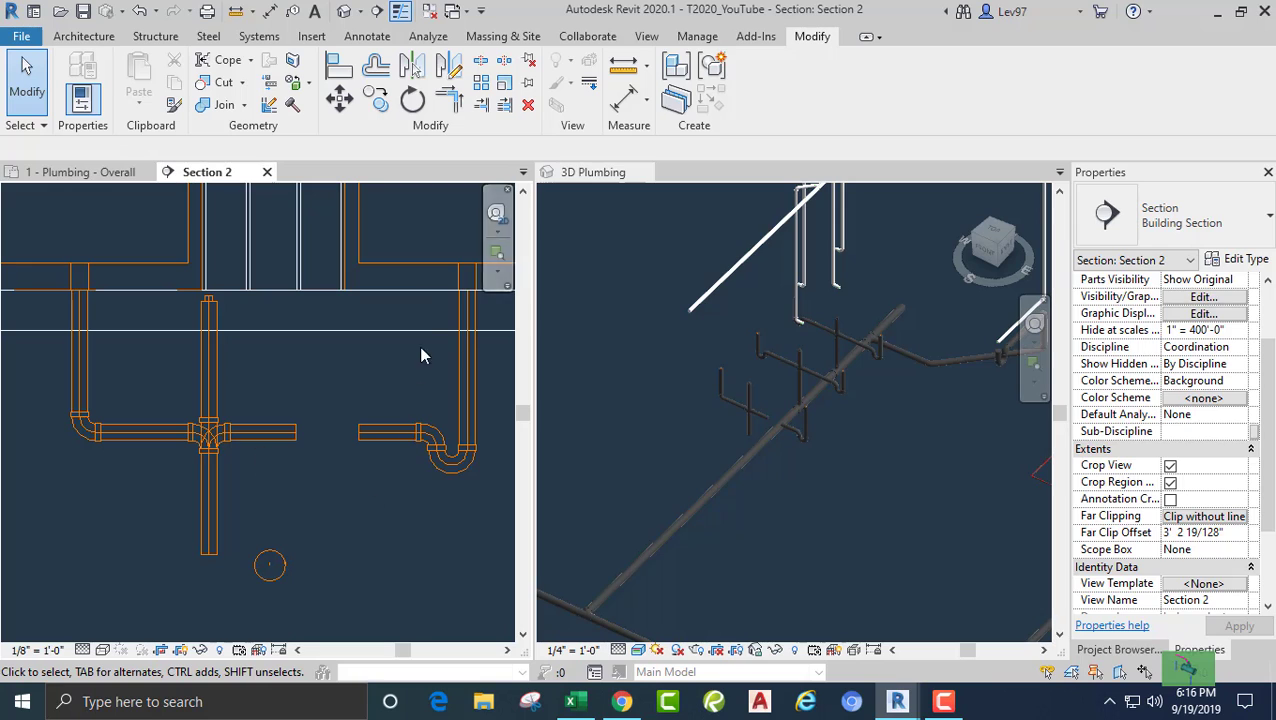
click(452, 101)
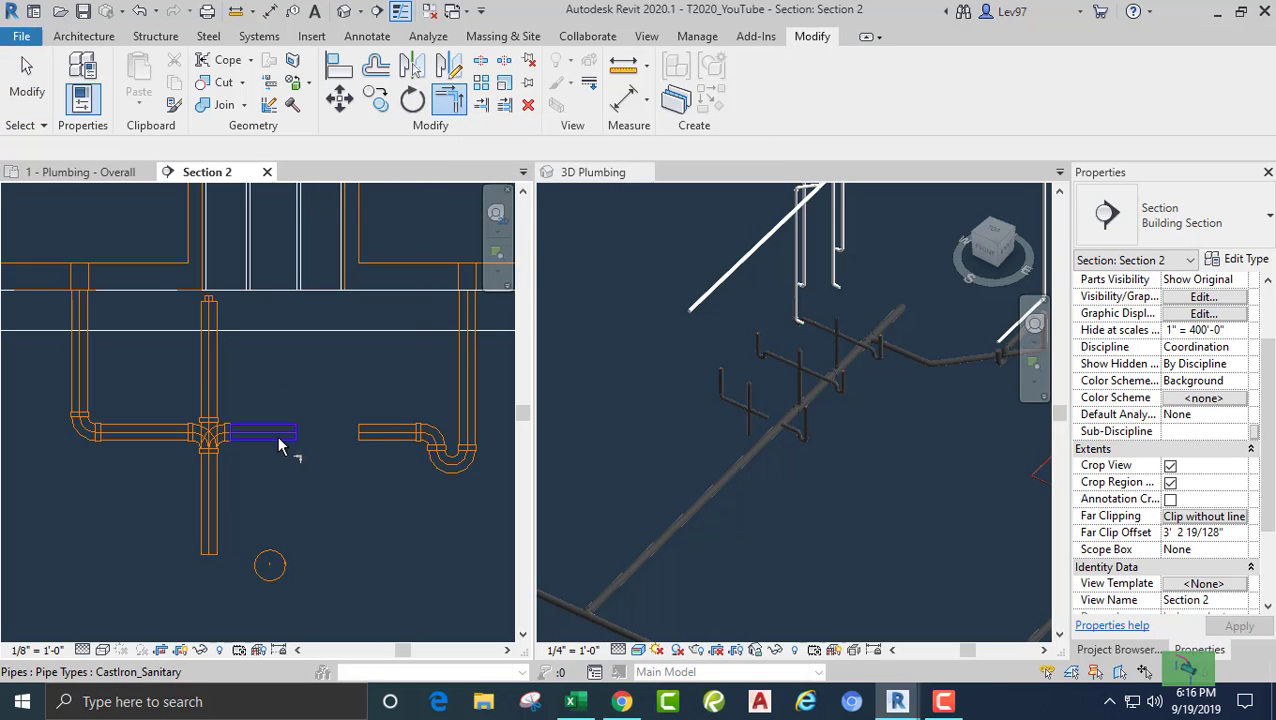
click(288, 446)
click(372, 449)
key(Escape)
key(Escape)
- Raise the joined horizontal drain to the trap's elevation of -0' 10 19/32"
scroll(301, 491, down, 2)
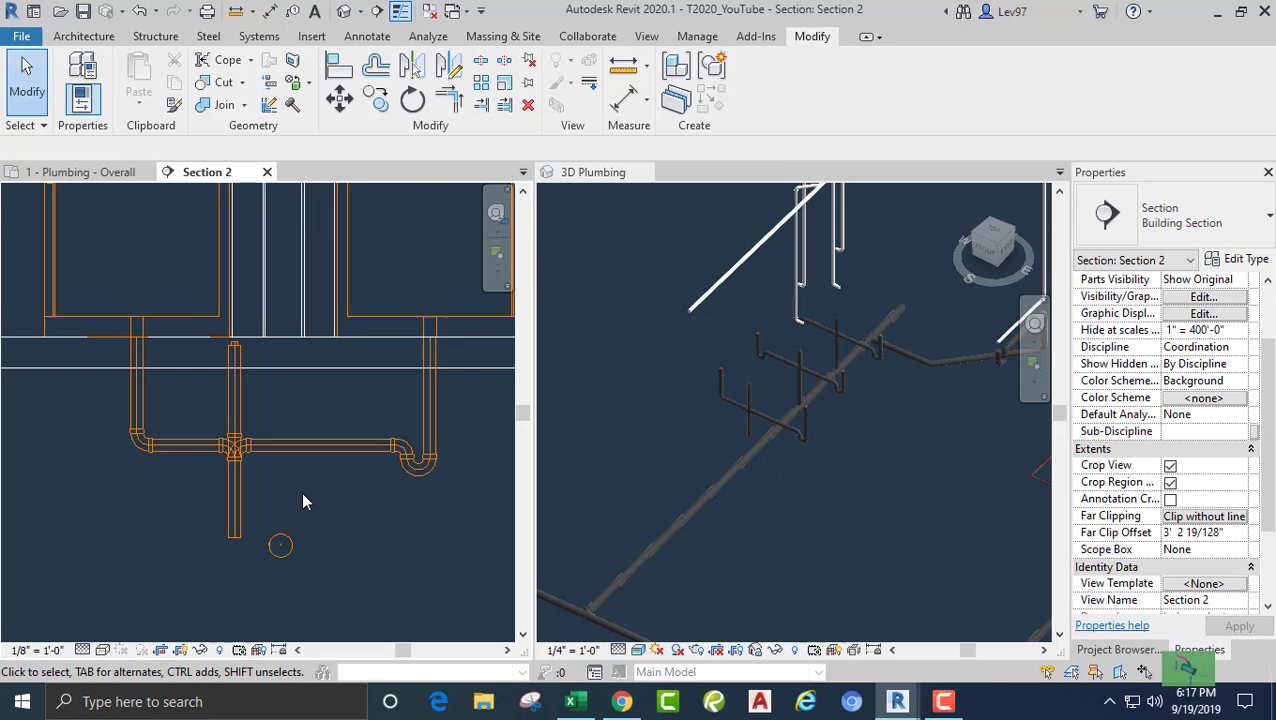
click(213, 452)
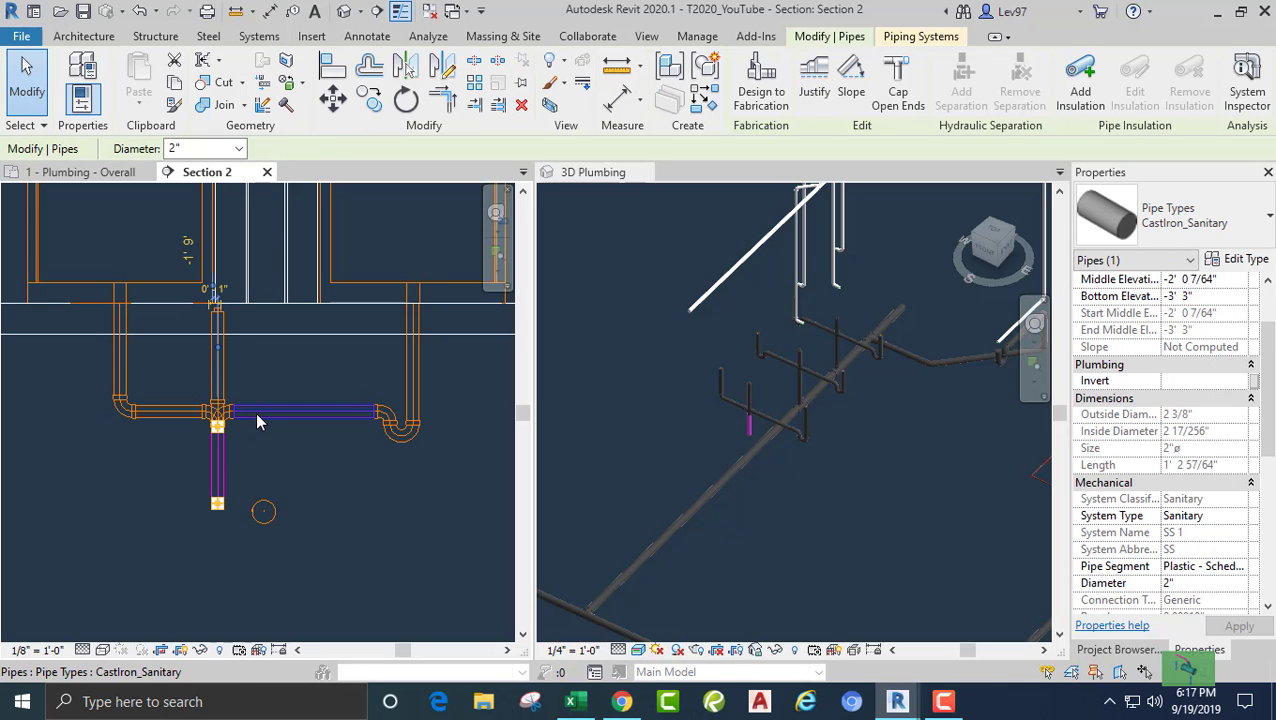
click(260, 412)
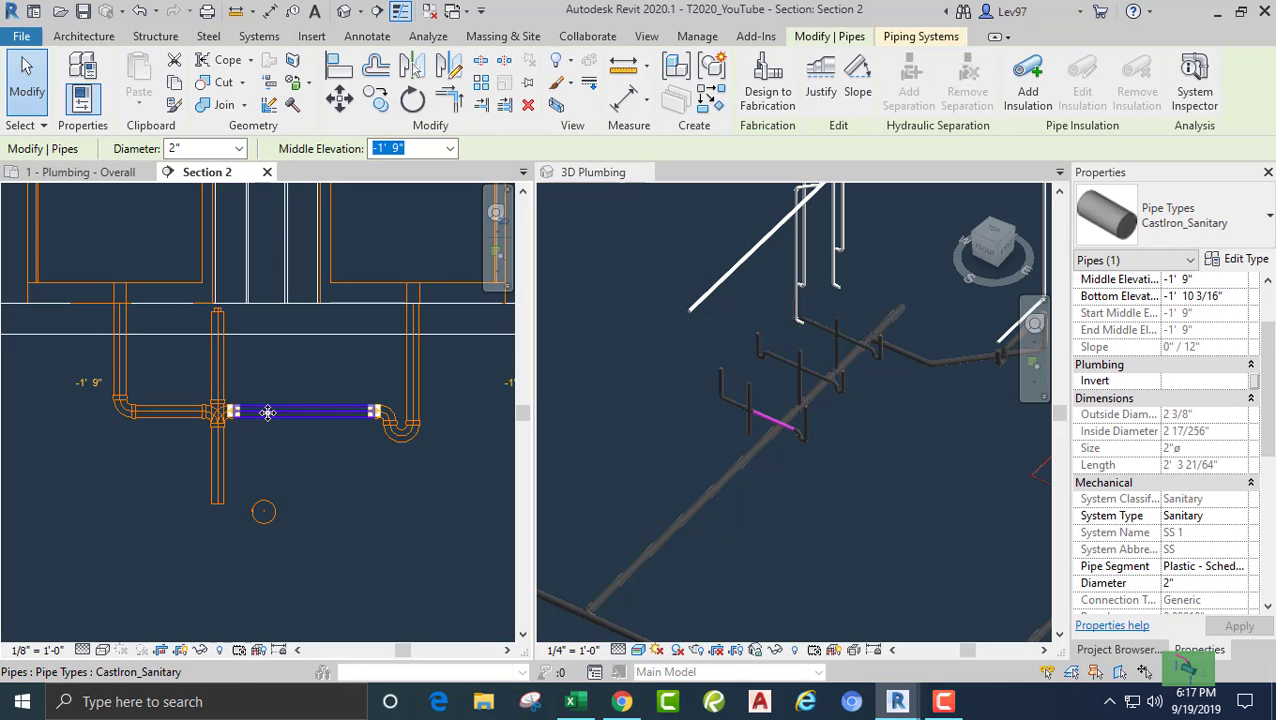
drag(265, 412, 267, 366)
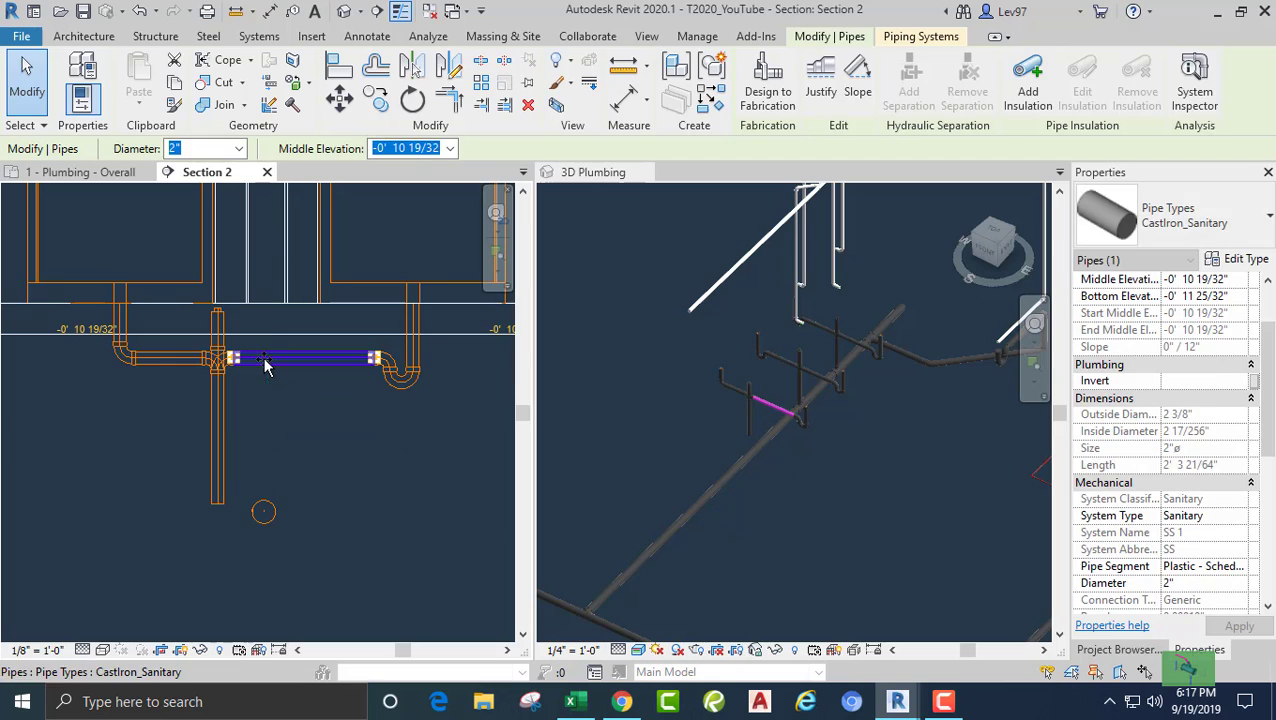
click(279, 415)
middle_drag(279, 415, 267, 441)
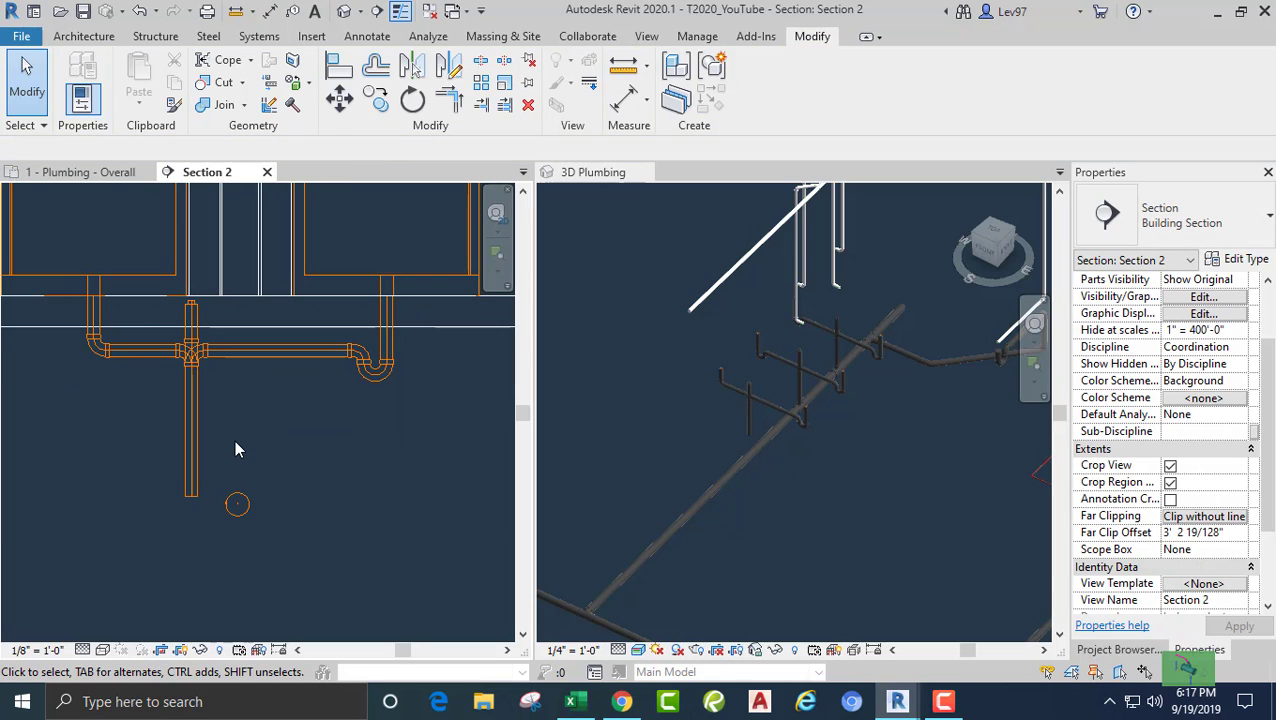
- Draw a short temporary detail line (DL) below the vertical drain pipe
key(d)
key(l)
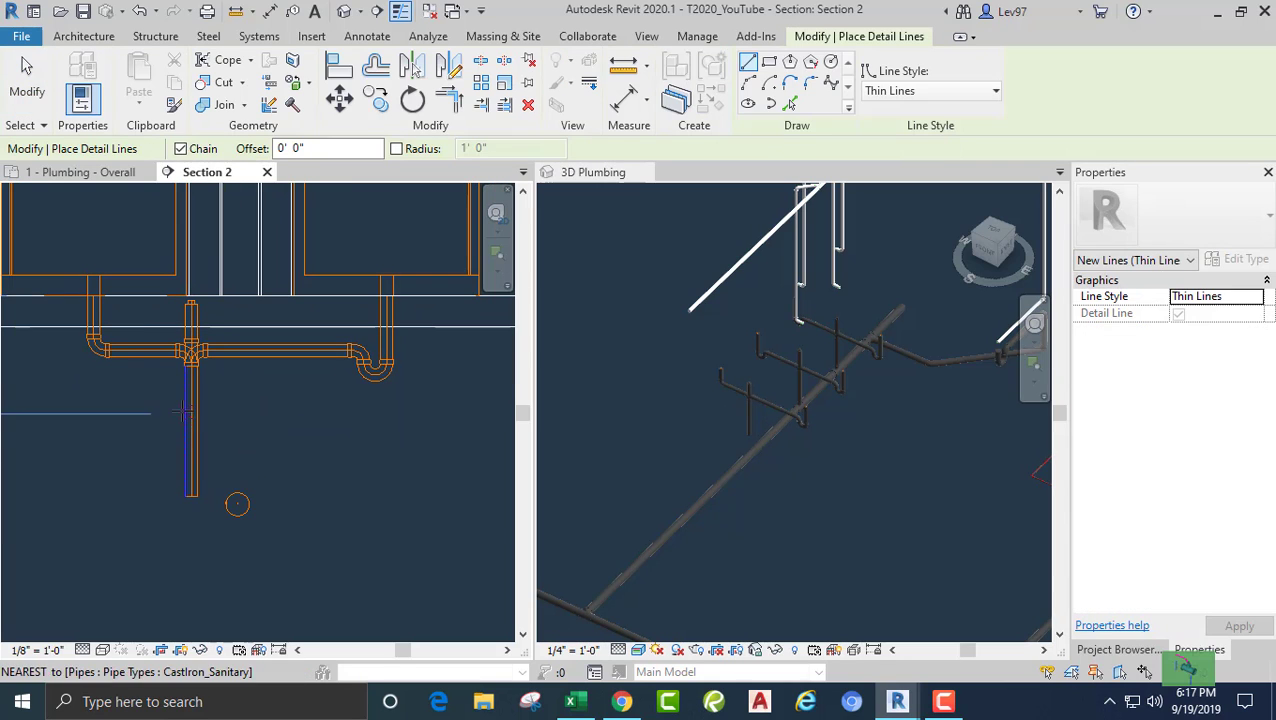
click(157, 466)
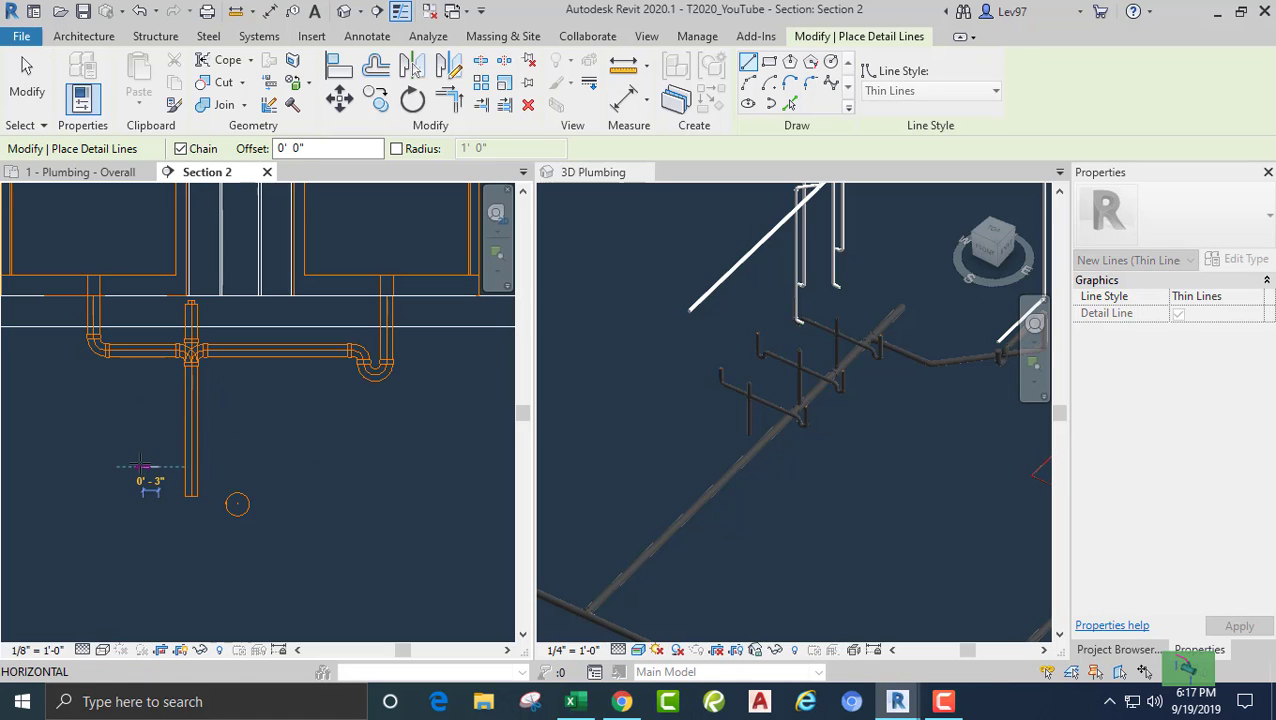
click(132, 465)
key(Escape)
key(Escape)
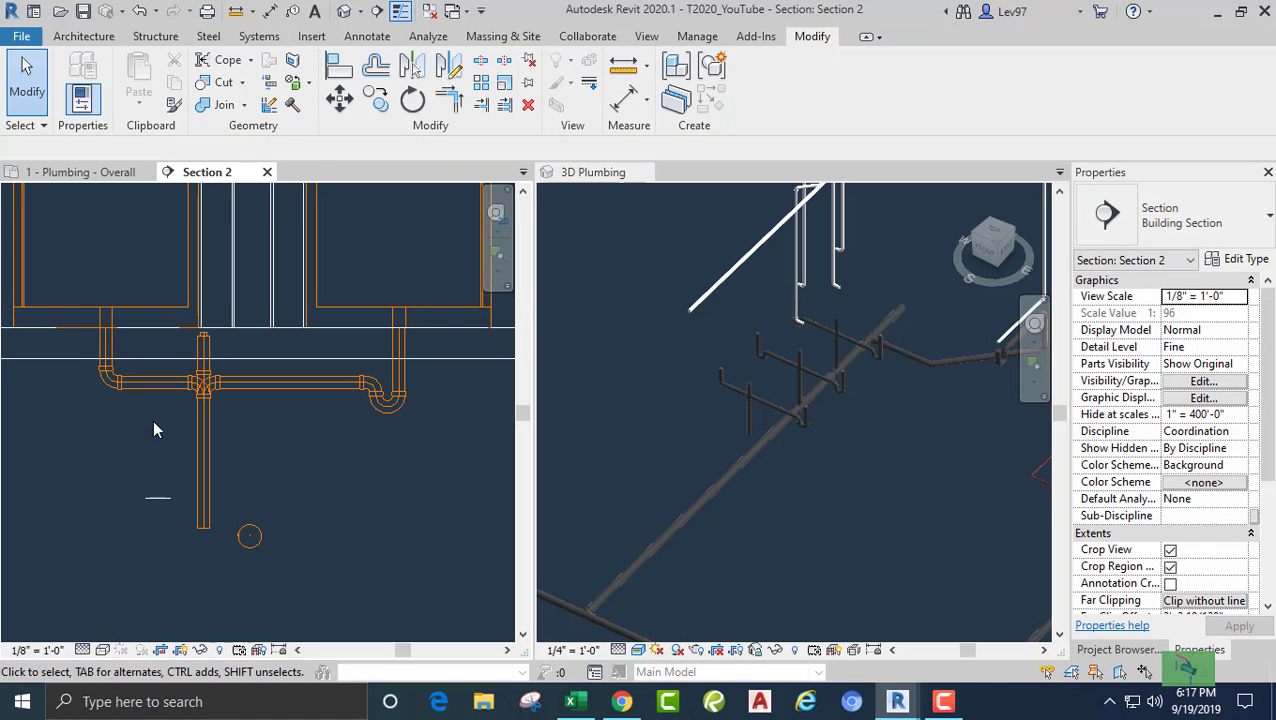
- Extend the vertical drain pipe down to the detail line with Trim/Extend Single Element
click(480, 107)
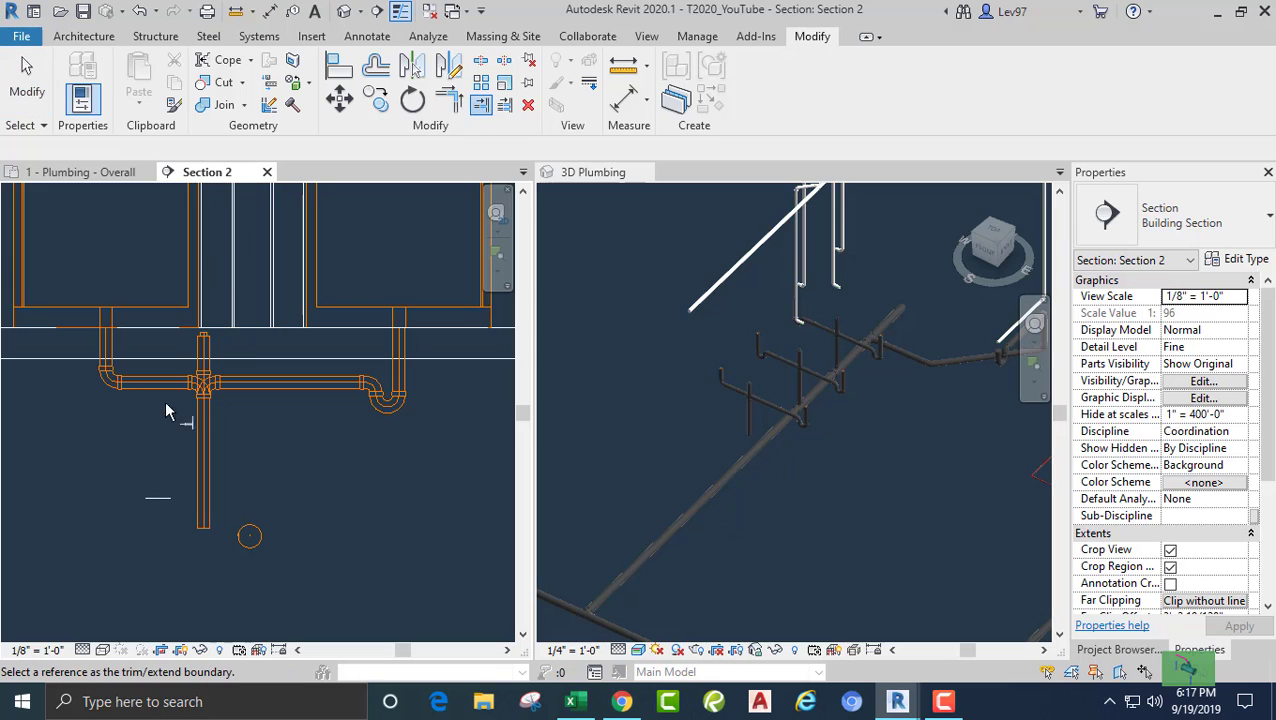
click(160, 502)
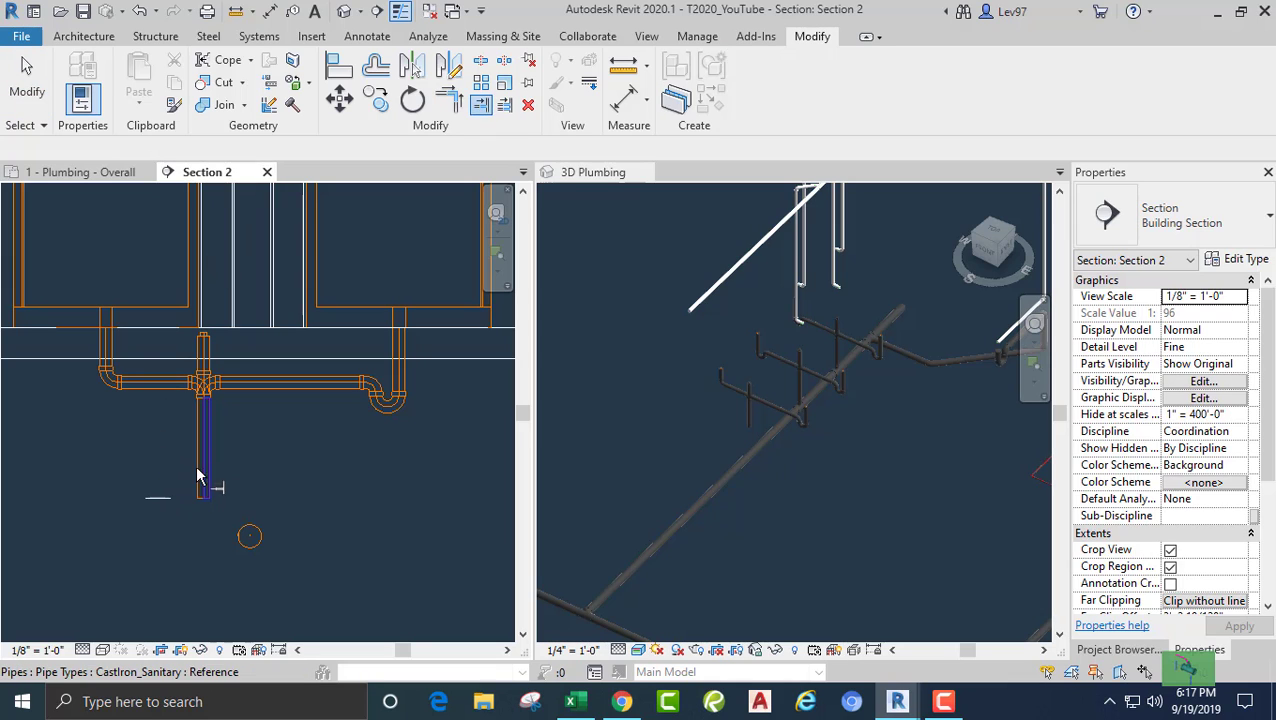
click(198, 477)
key(Escape)
key(Escape)
- Delete the temporary detail line and return to 1 - Plumbing - Overall
click(157, 501)
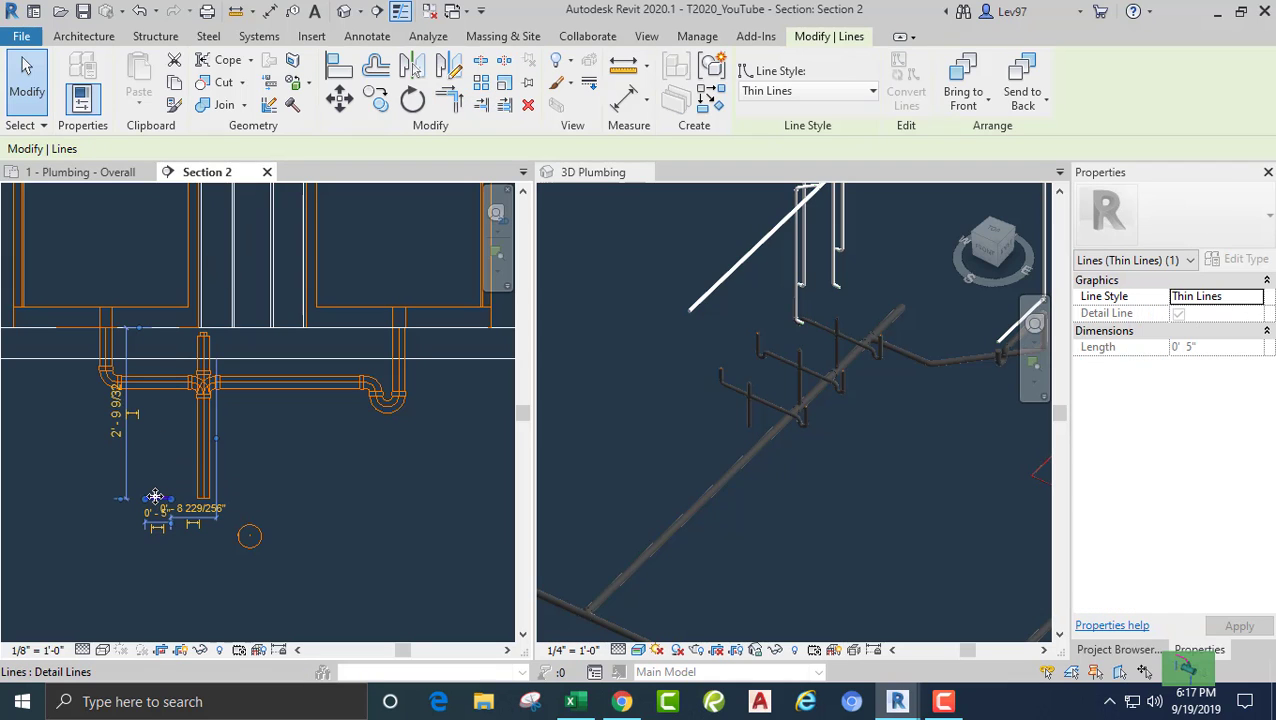
key(Delete)
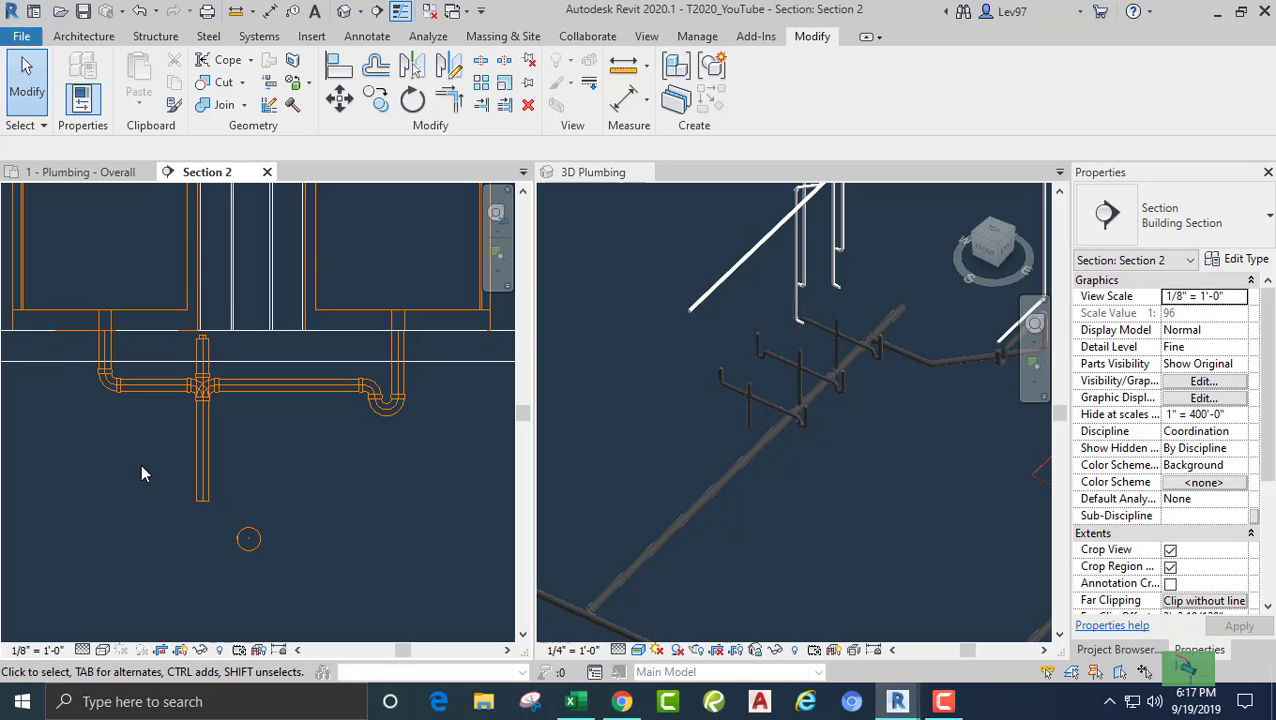
click(100, 176)
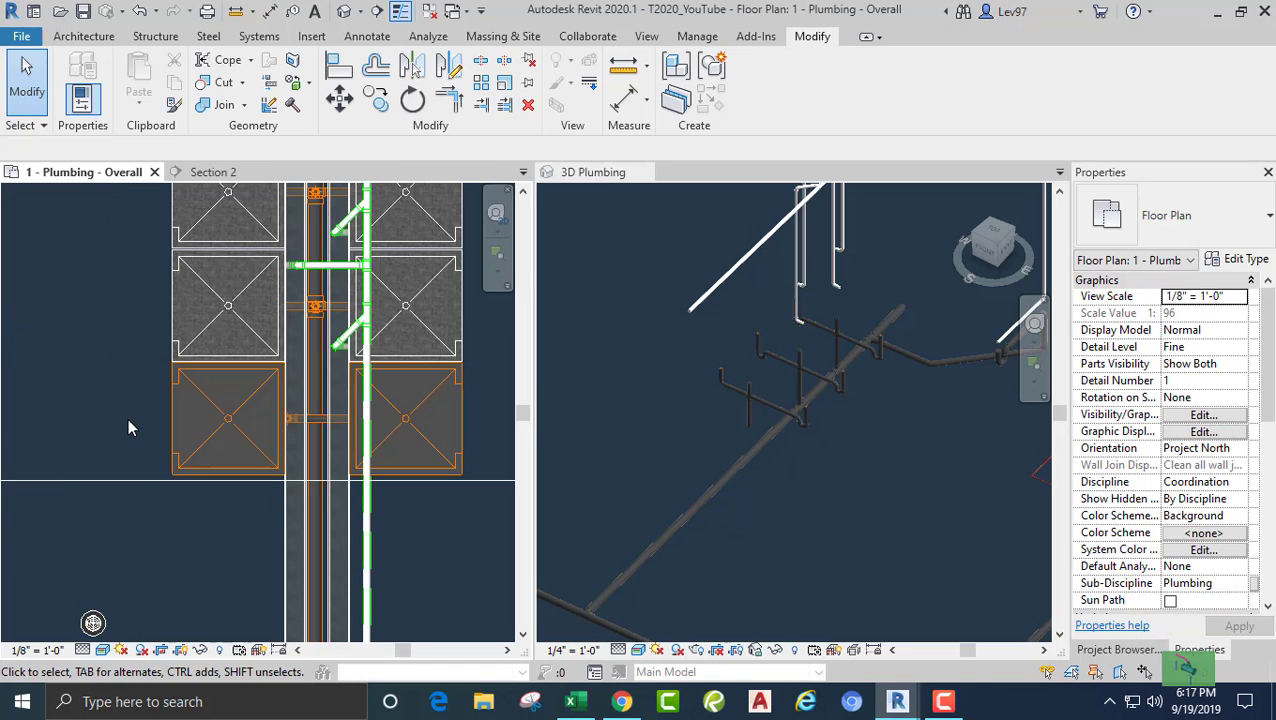
- Drag Section 2's far-clip boundary to take in the second shower
scroll(110, 405, down, 3)
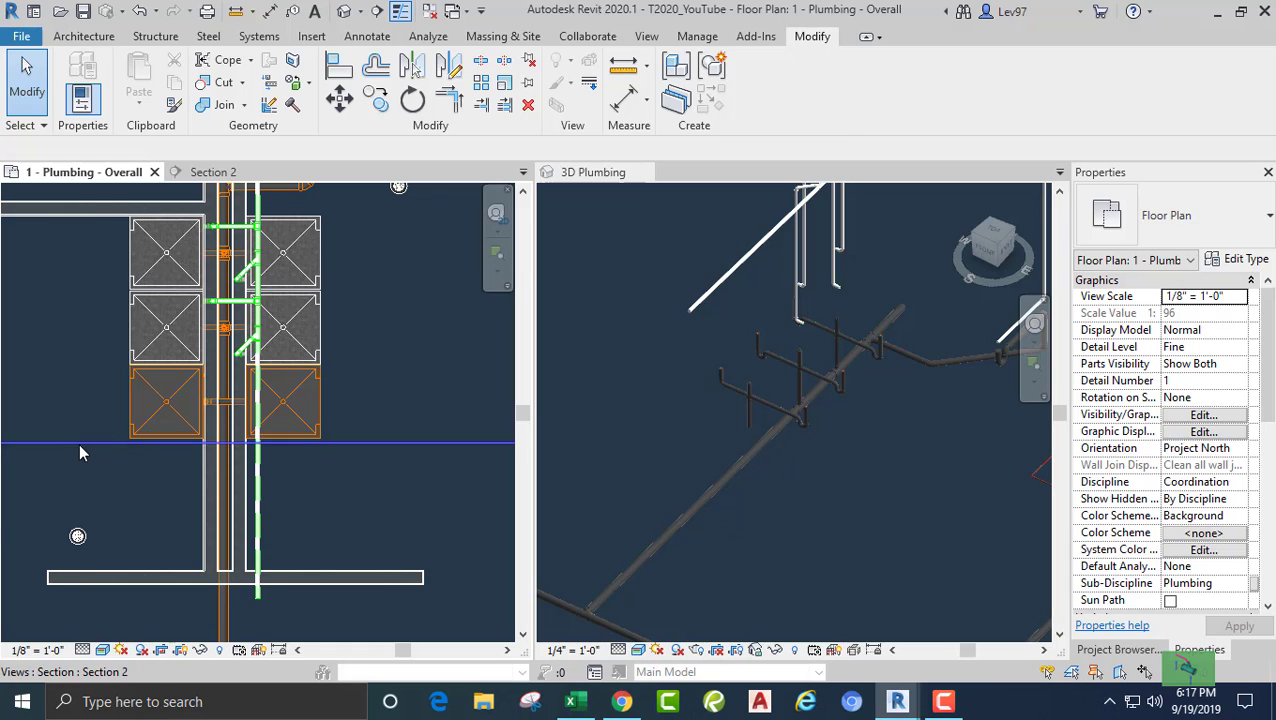
click(80, 445)
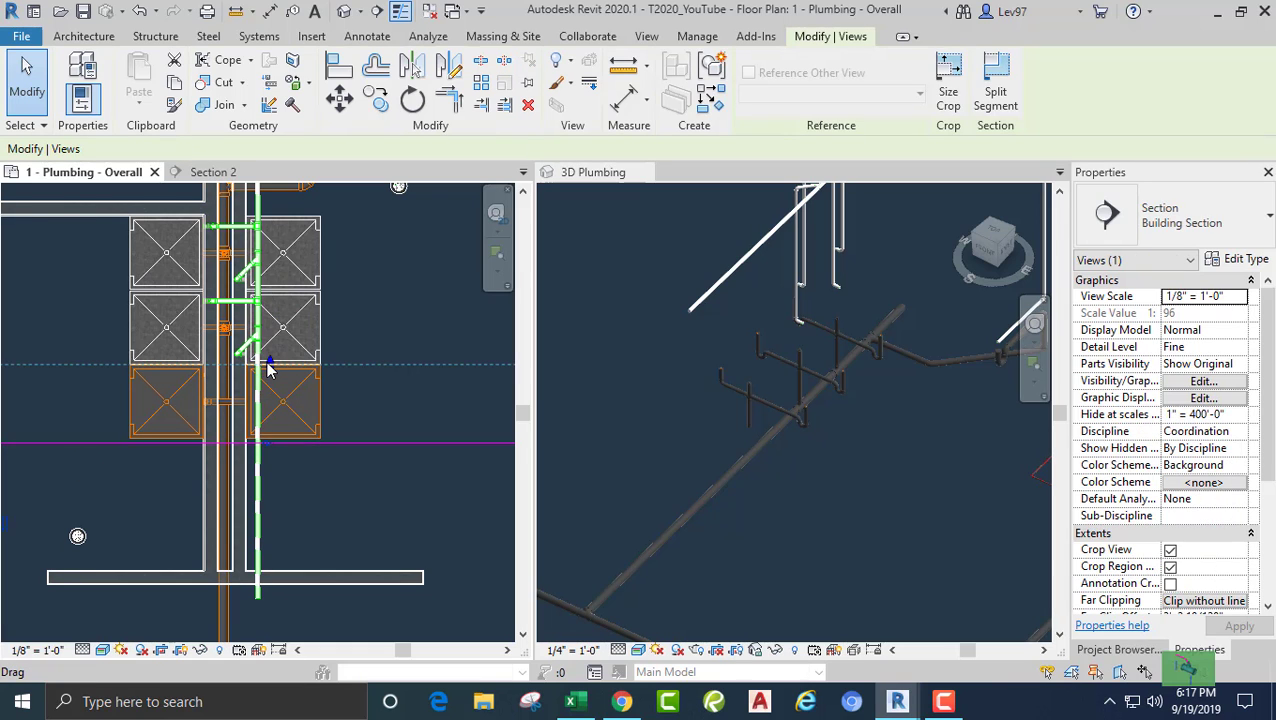
drag(270, 365, 266, 310)
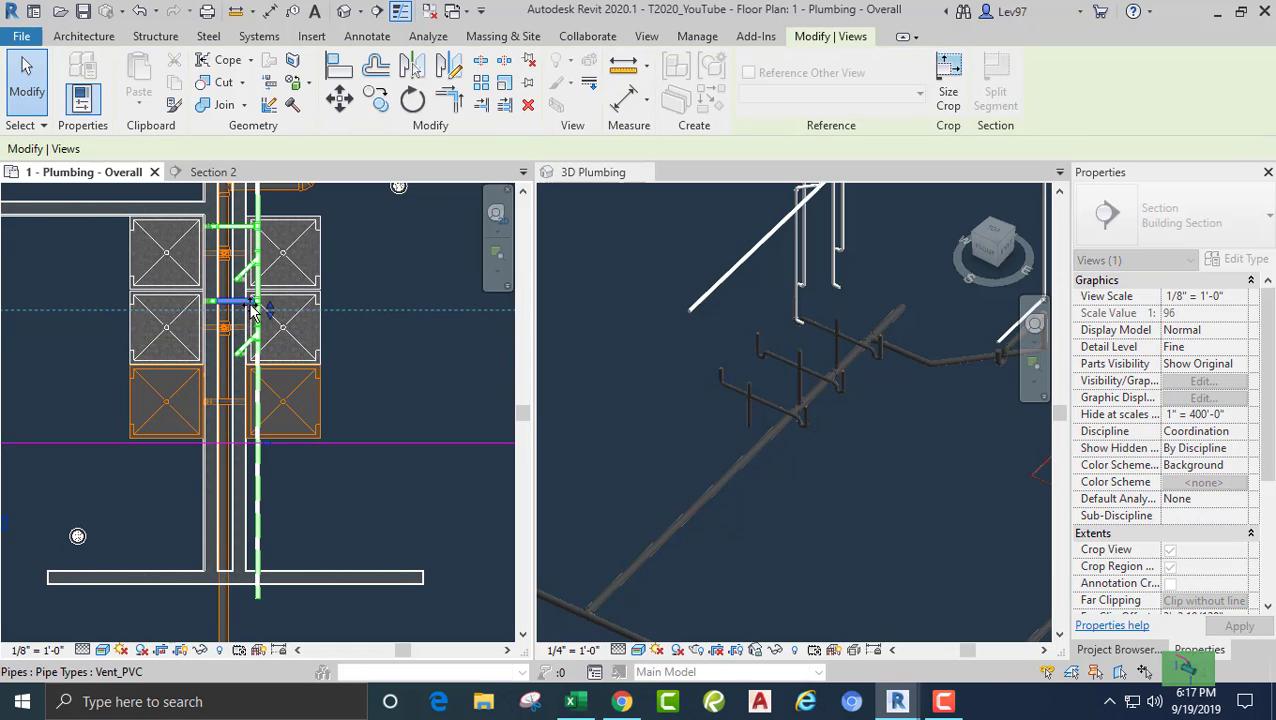
click(72, 265)
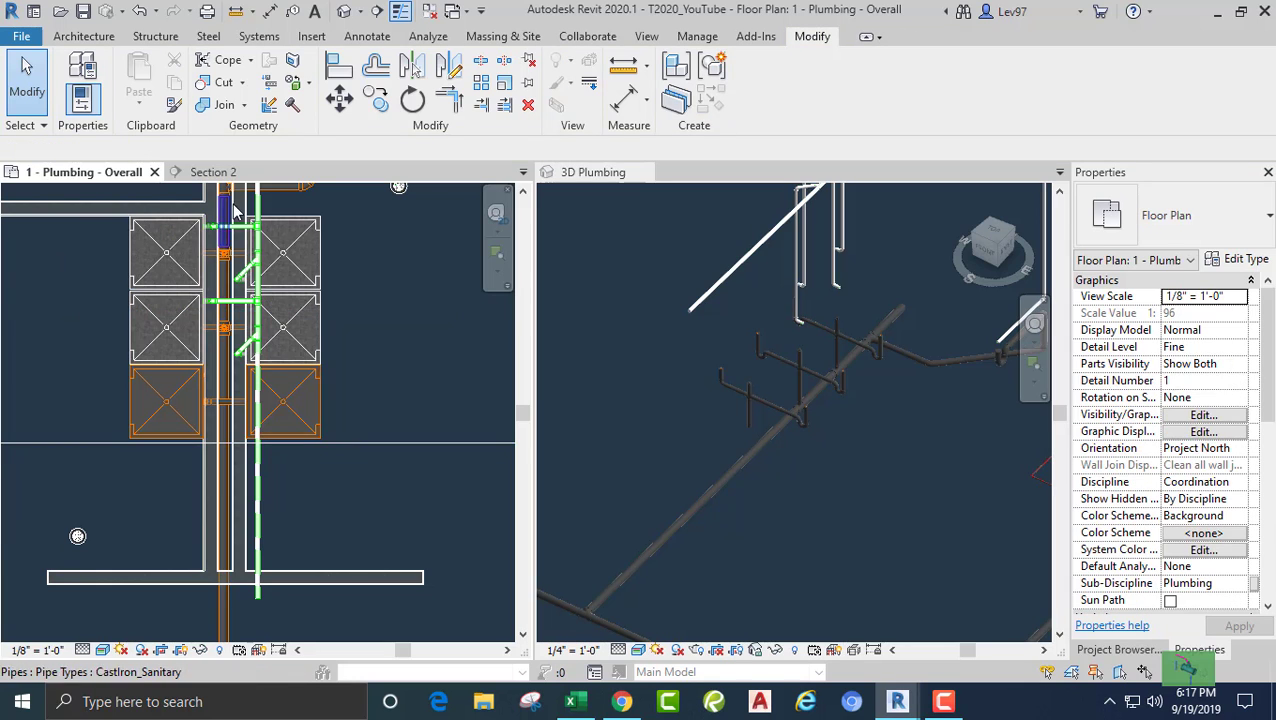
- In Section 2, move the second shower's pipe run below the original run
click(210, 172)
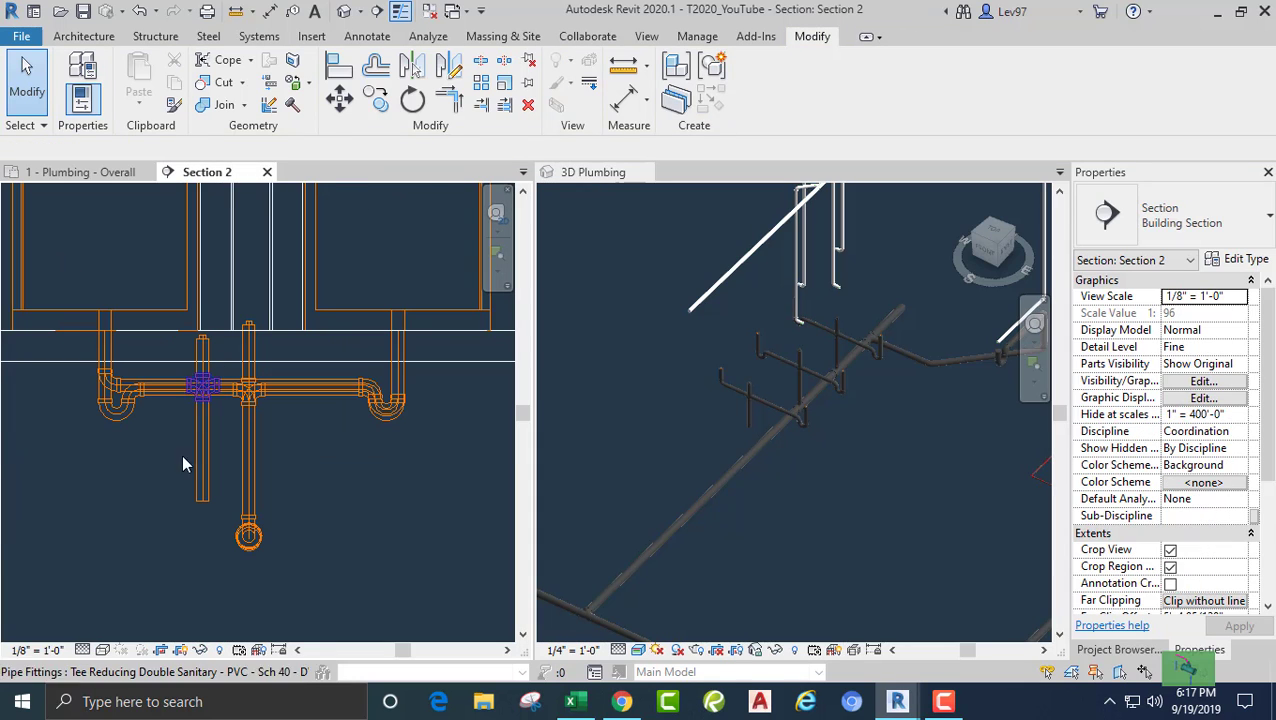
scroll(160, 492, up, 3)
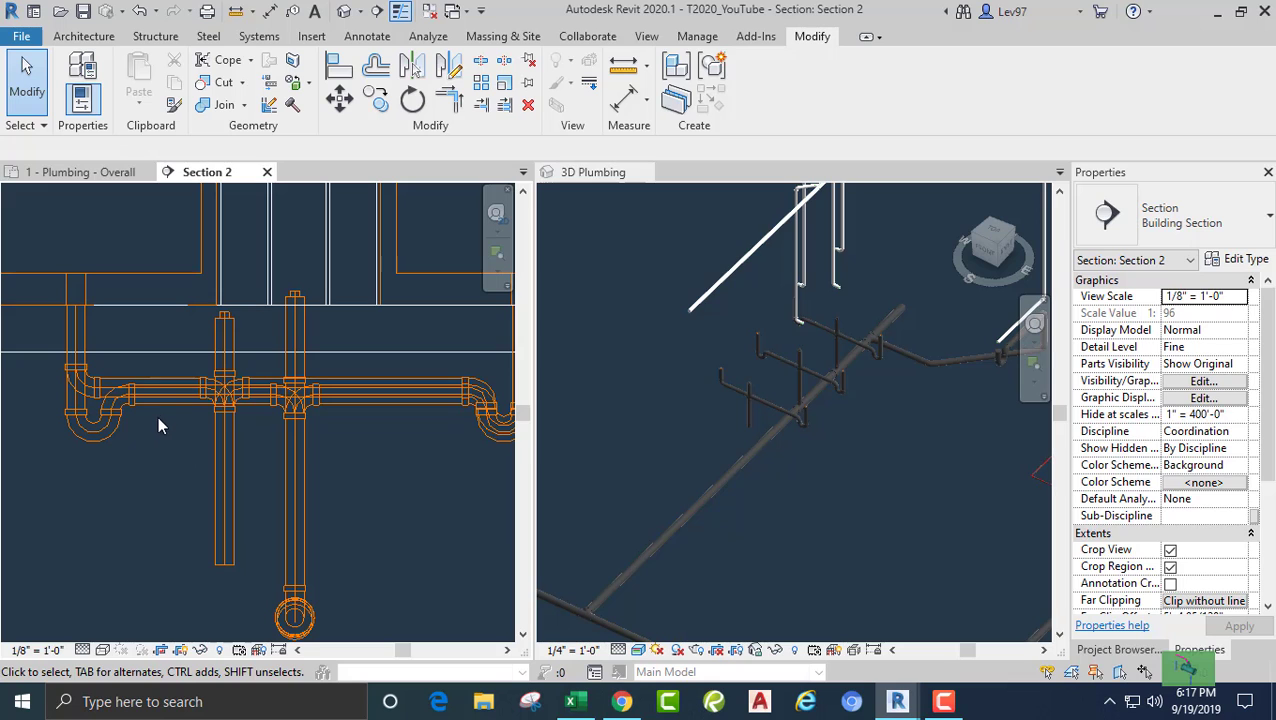
click(163, 410)
drag(163, 410, 160, 507)
click(160, 507)
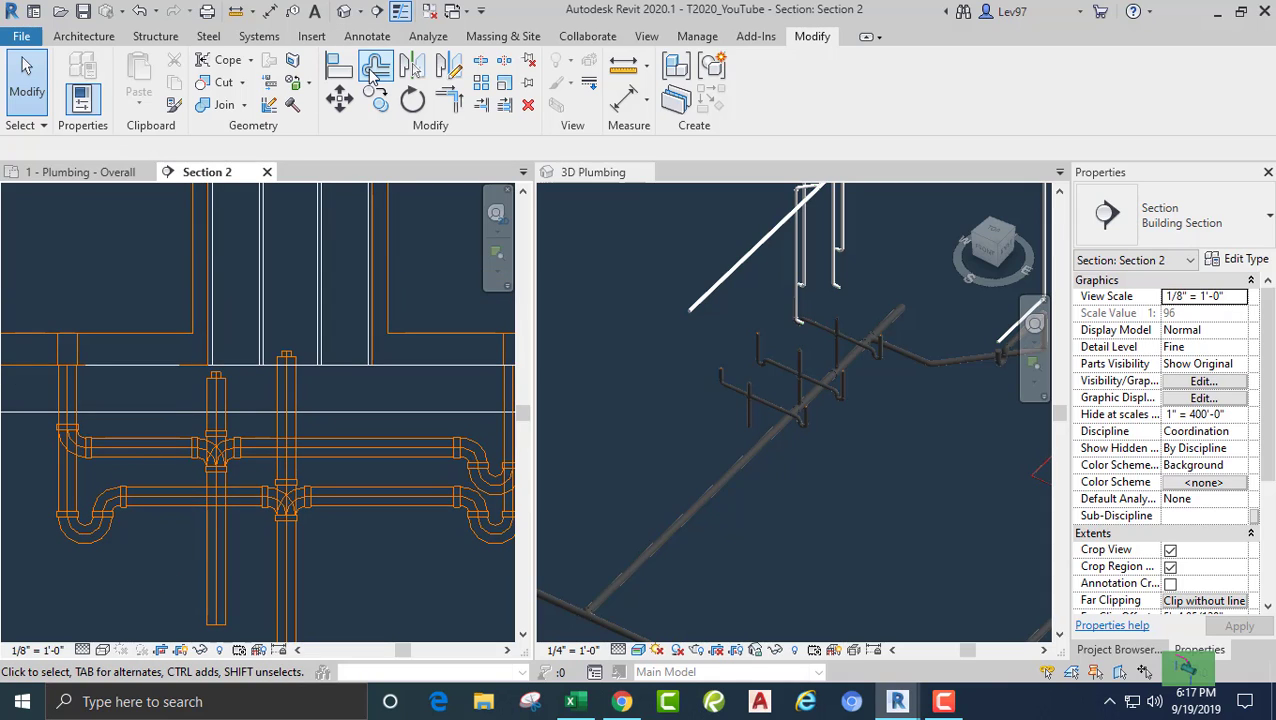
- Align the lower run with the upper pipe, and the left vertical pipe to the right one
click(336, 72)
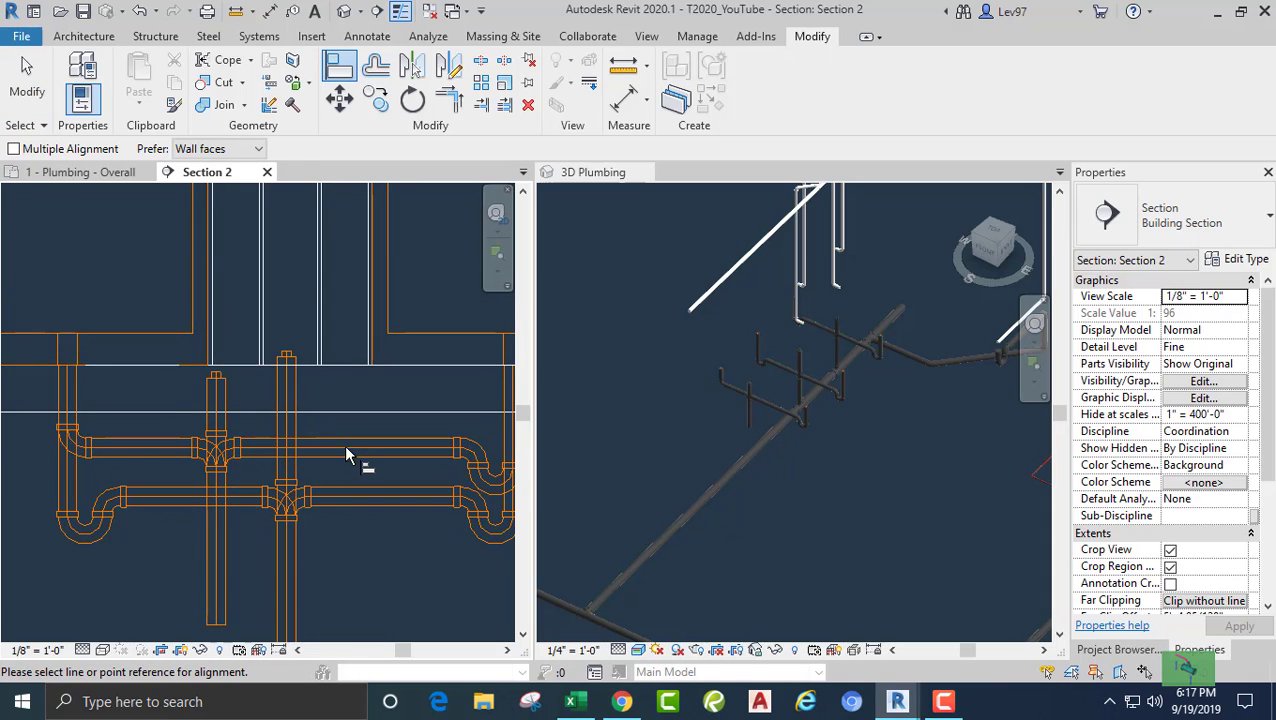
click(362, 492)
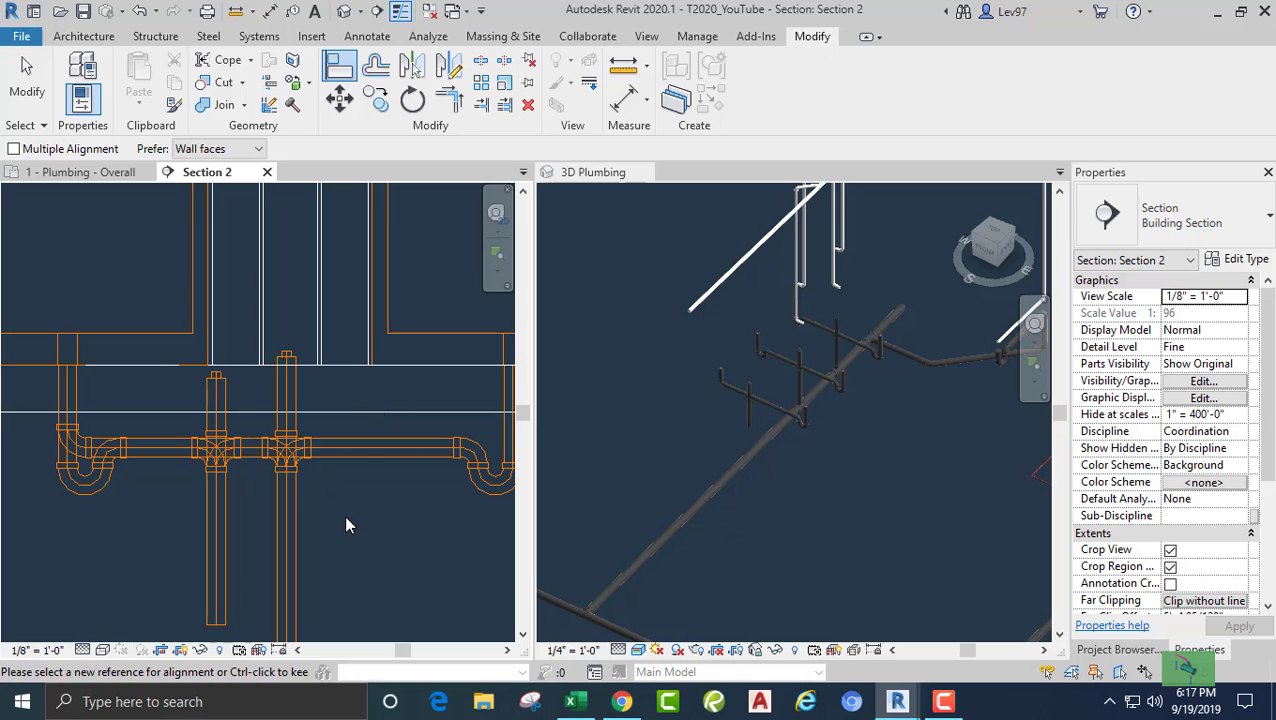
key(Escape)
key(Escape)
click(338, 68)
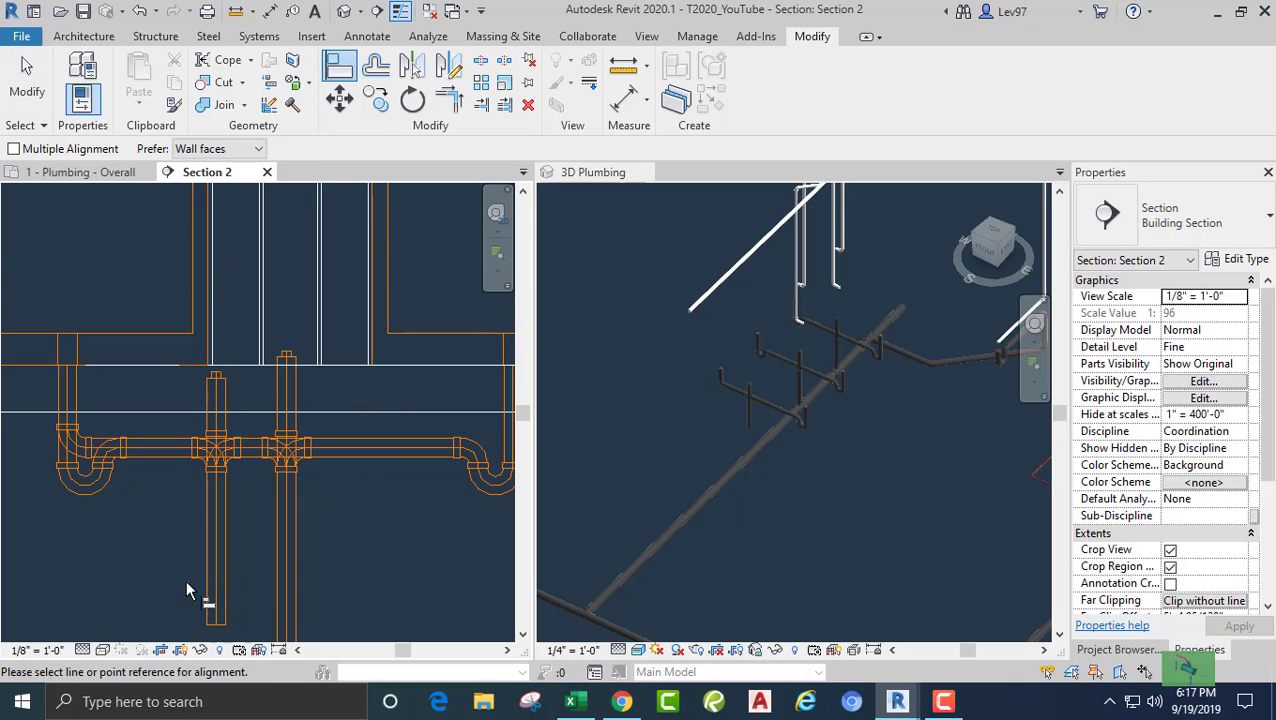
click(289, 569)
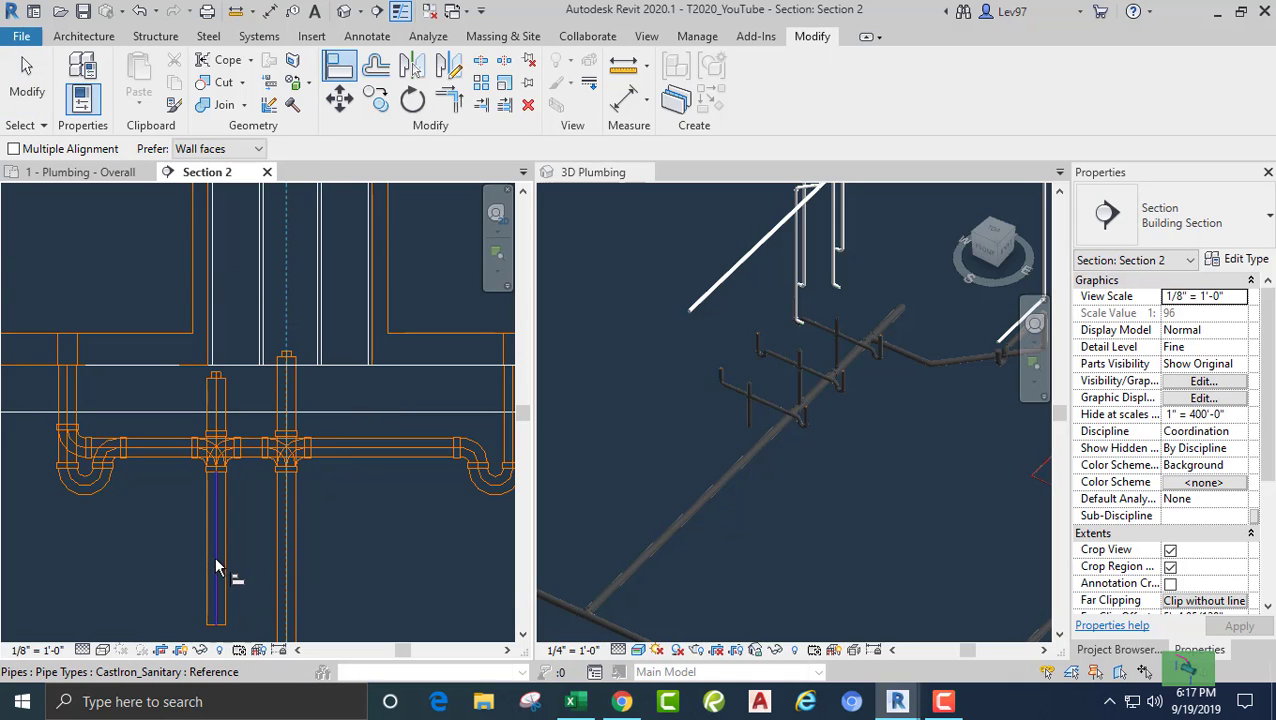
click(216, 567)
key(Escape)
- Switch to the 3D Plumbing view
scroll(180, 565, down, 2)
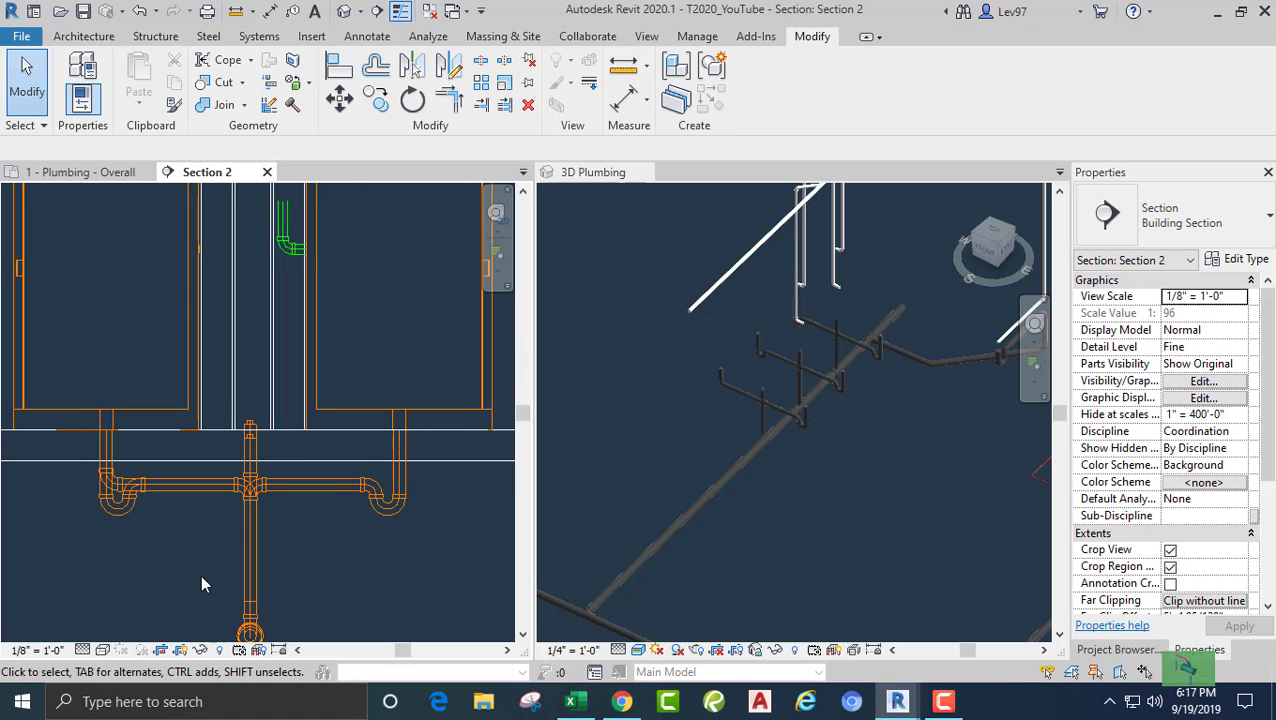
click(716, 416)
scroll(725, 425, up, 6)
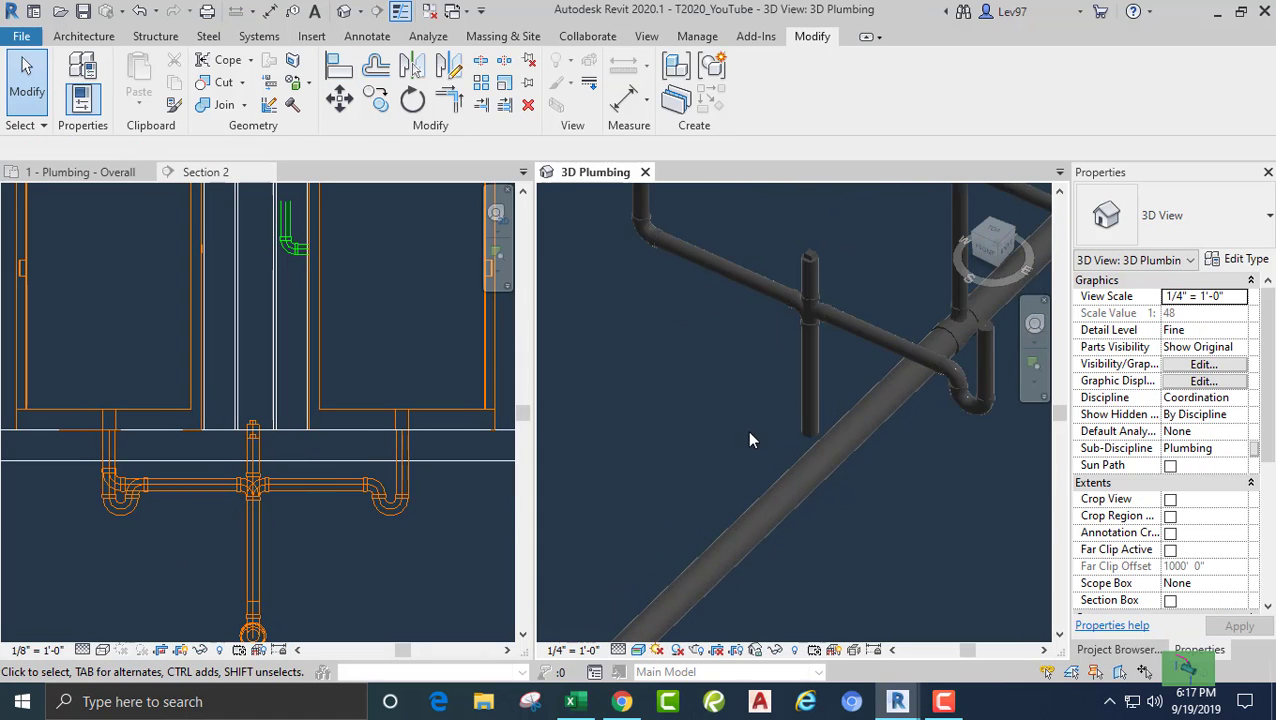
- Extend the new vertical drain stub down to the cast-iron sanitary main
click(483, 108)
click(706, 536)
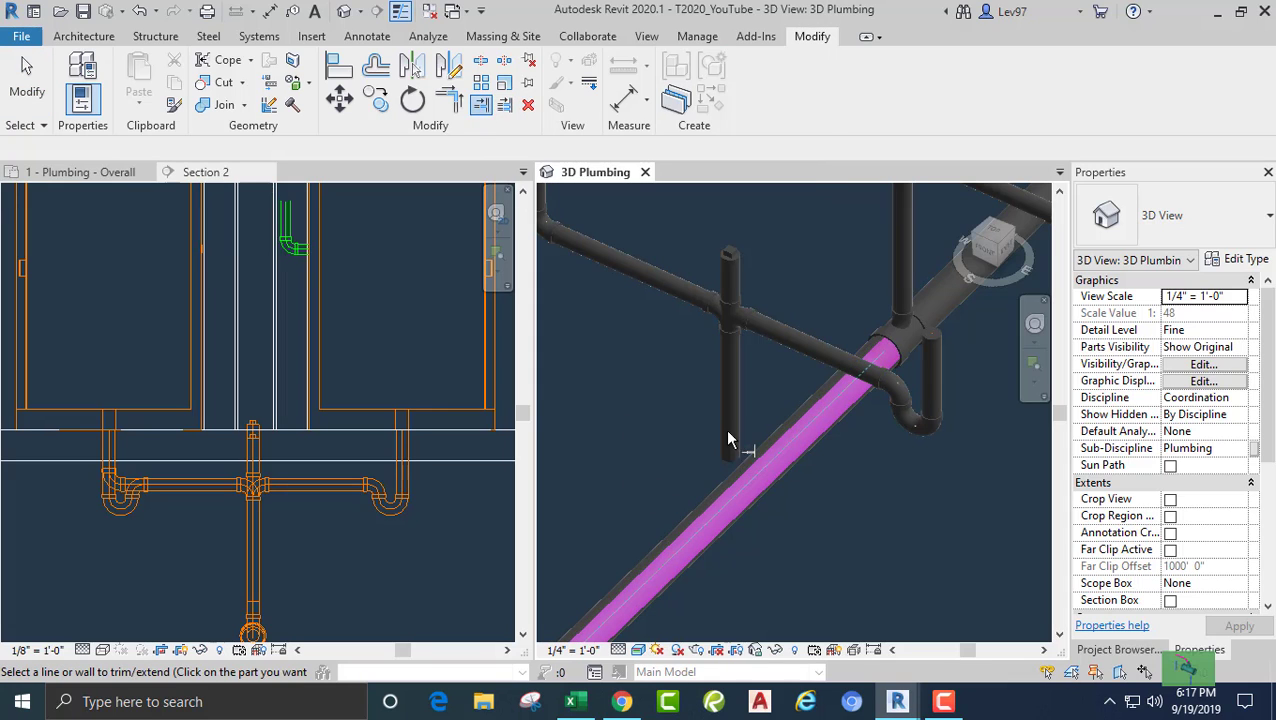
click(734, 427)
key(Escape)
key(Escape)
- Select the new 2" vertical drain and review its size and material in Properties
scroll(625, 427, down, 5)
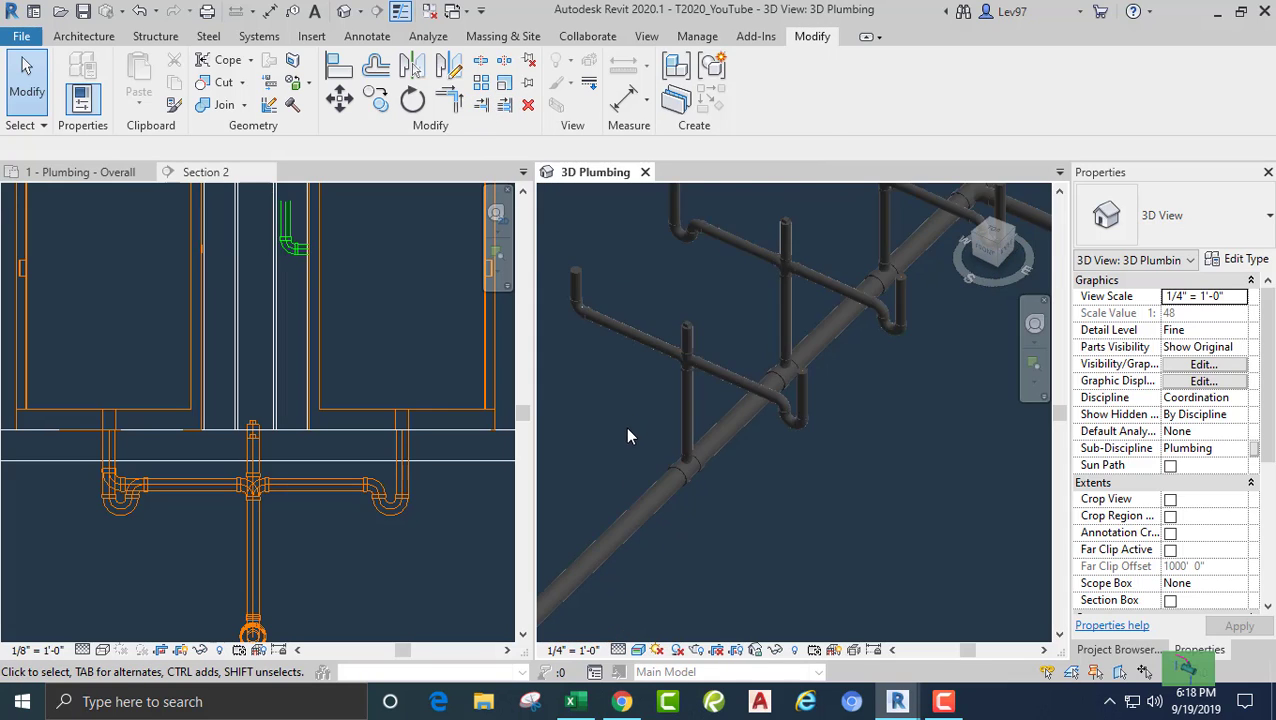
middle_drag(603, 431, 643, 386)
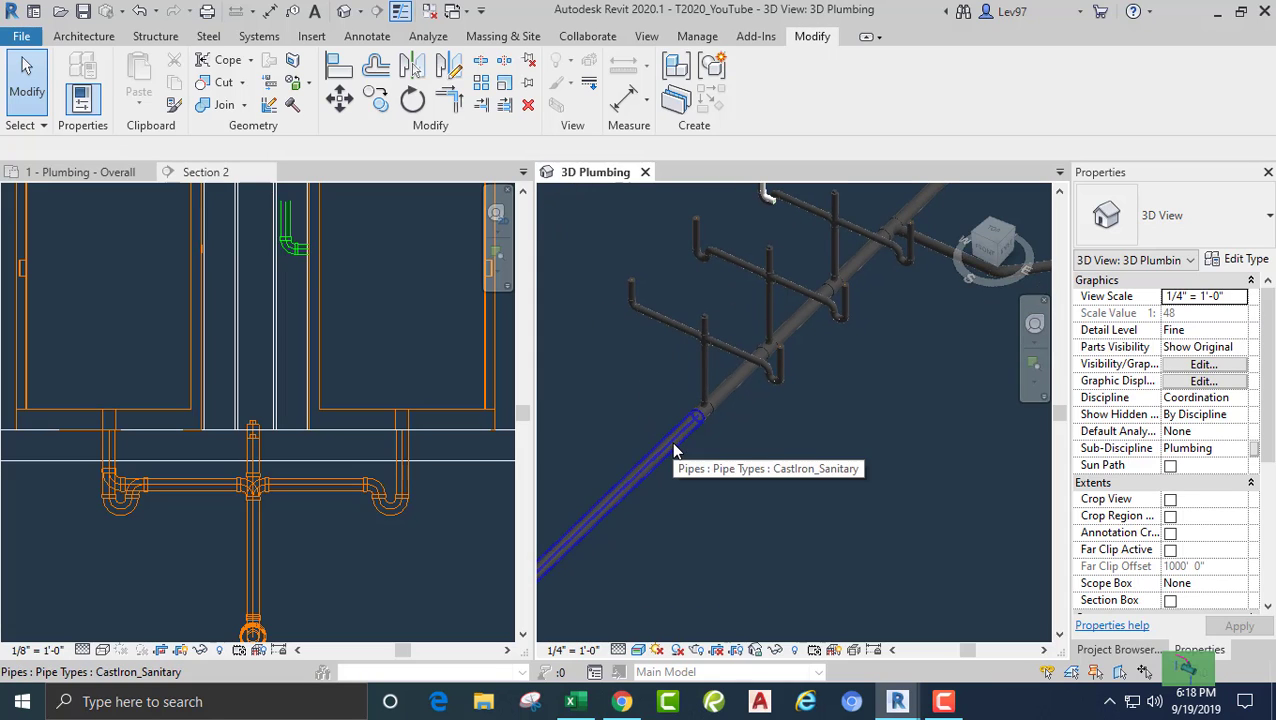
click(705, 385)
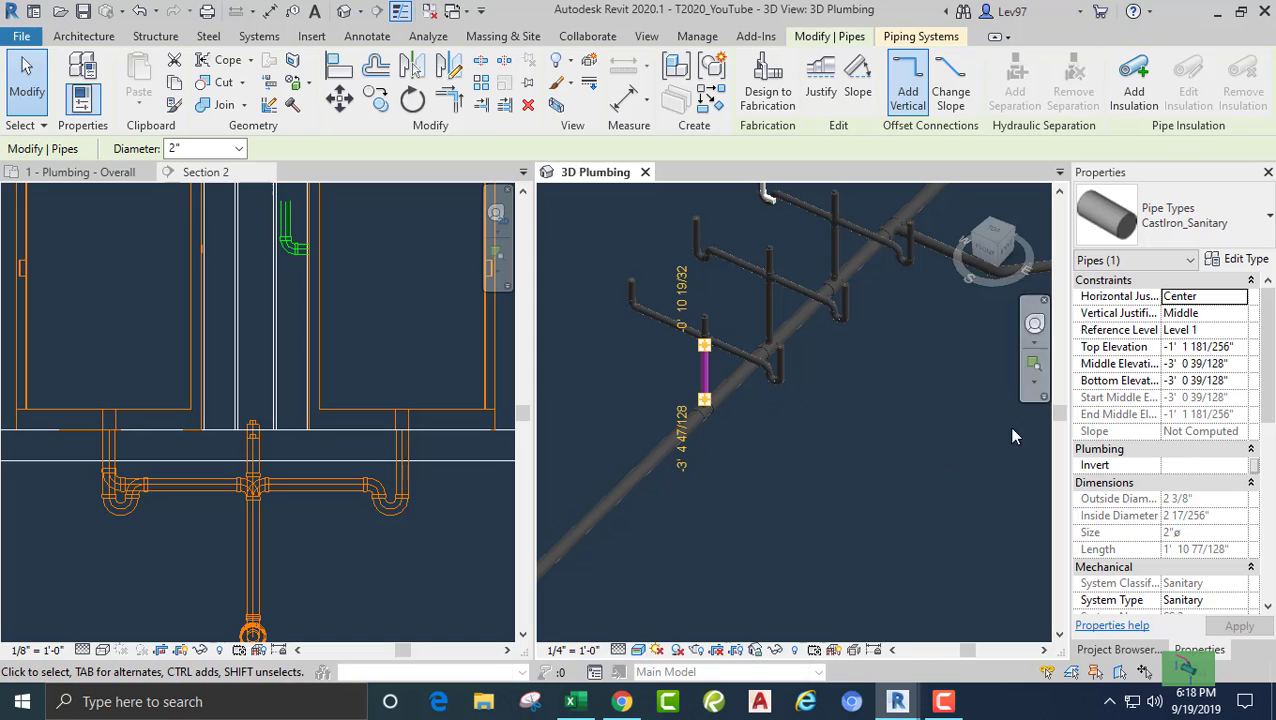
scroll(1172, 418, down, 3)
scroll(1172, 420, down, 3)
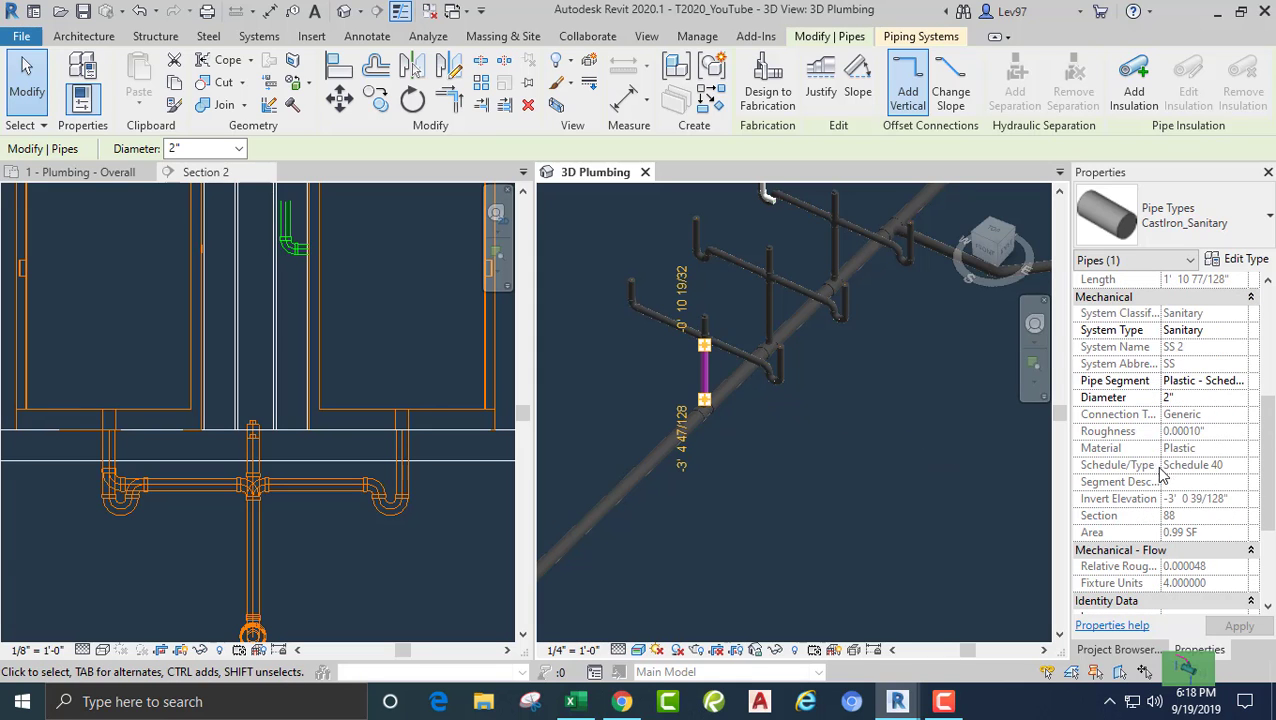
scroll(1165, 472, down, 3)
click(598, 378)
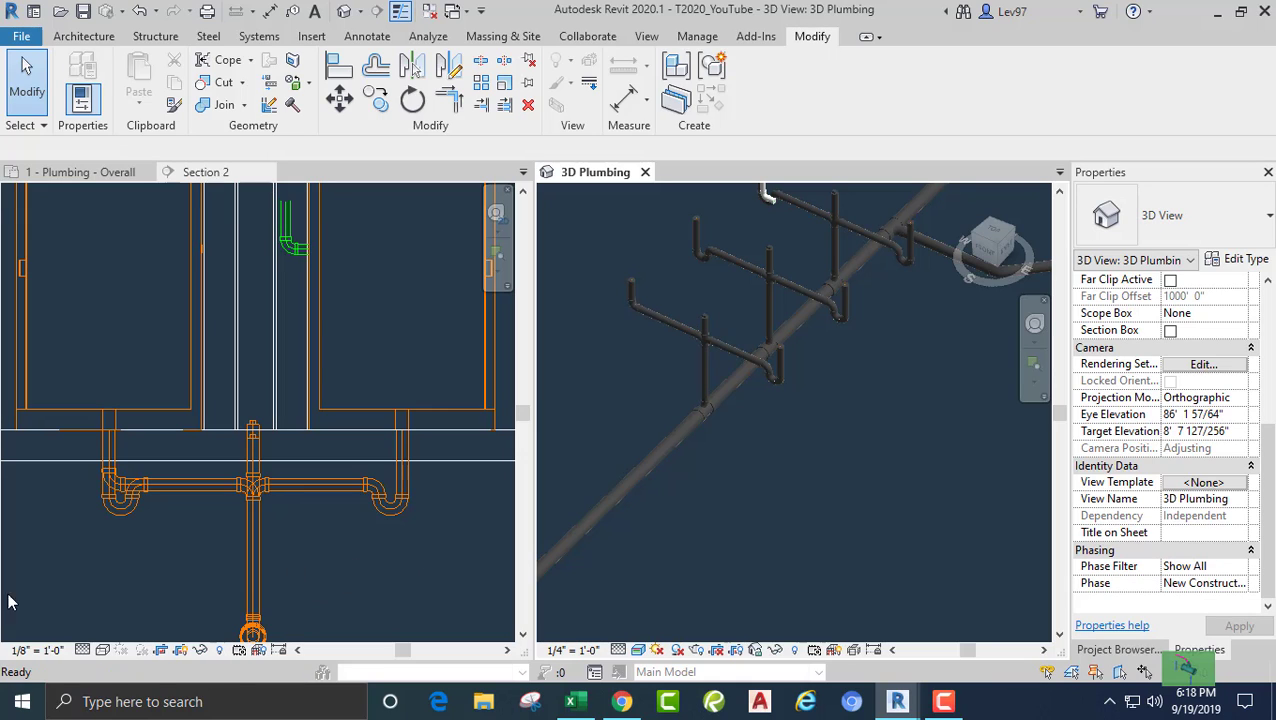
- In 1 - Plumbing - Overall, drag the Section 2 cut line down below the shower rows
click(92, 174)
mouse_move(53, 382)
middle_down()
mouse_move(103, 414)
mouse_move(119, 387)
mouse_move(58, 380)
middle_up()
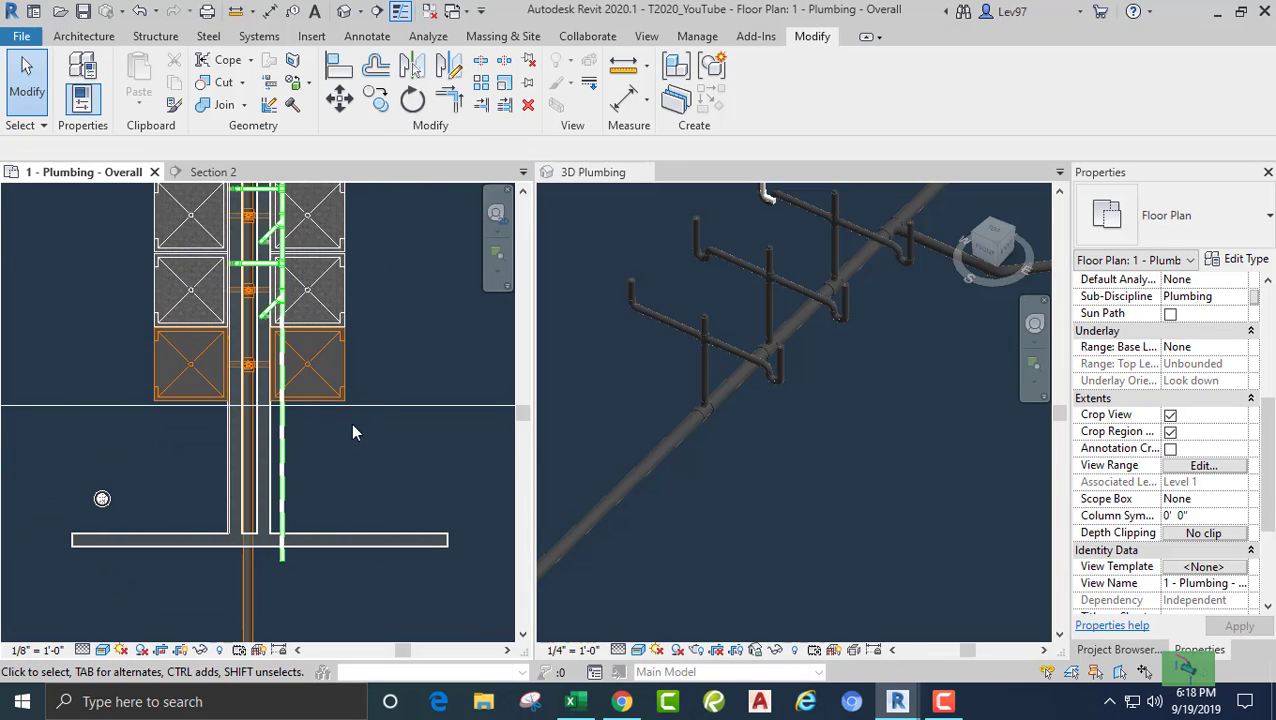
click(398, 409)
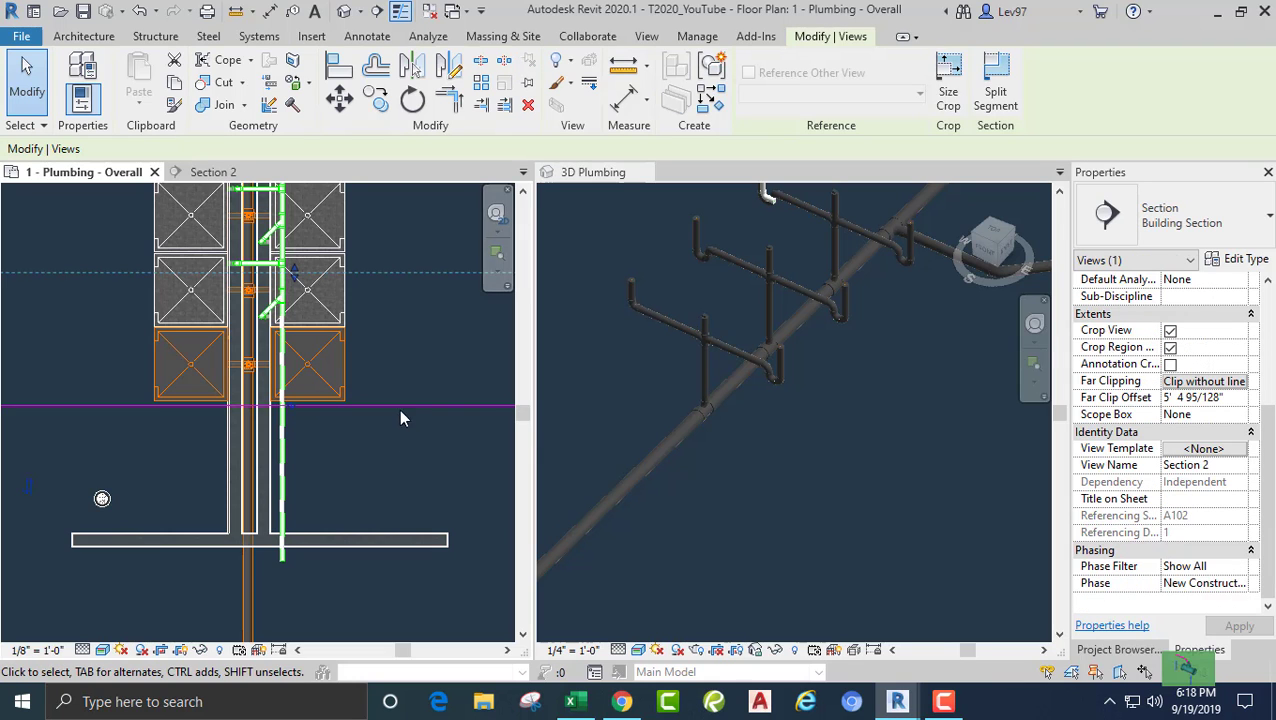
drag(399, 409, 407, 572)
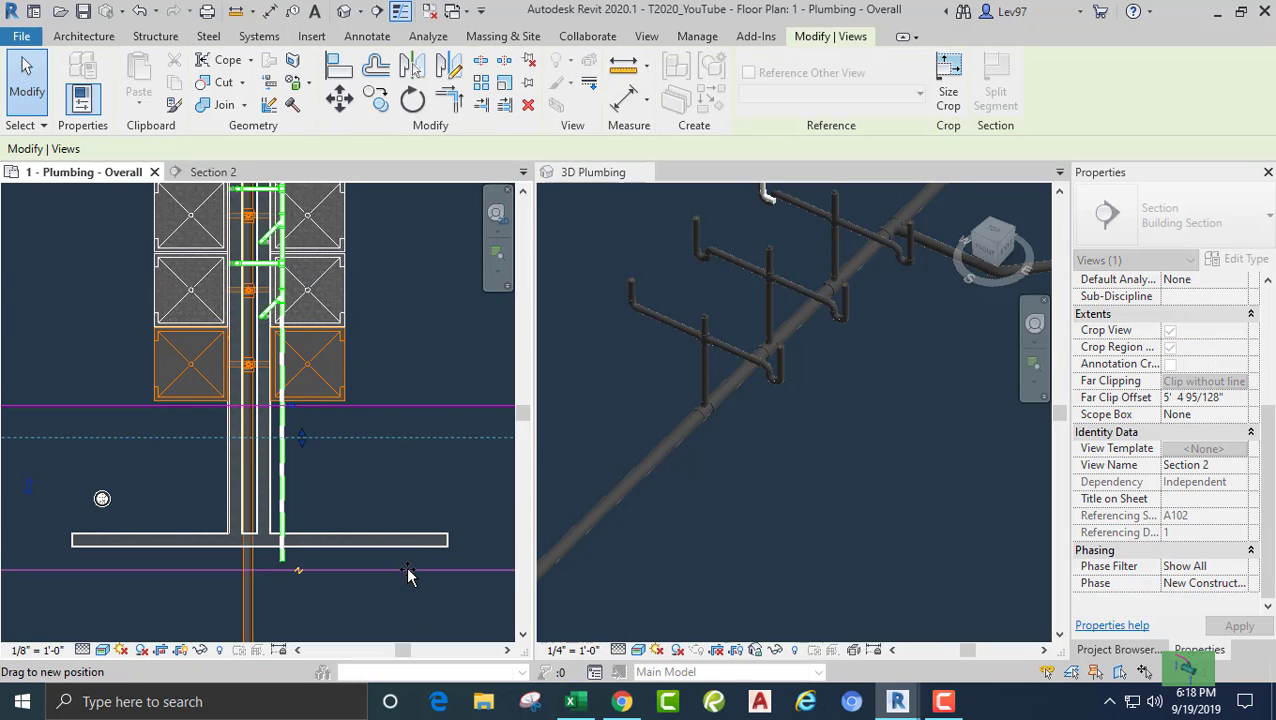
click(436, 433)
middle_drag(436, 433, 488, 495)
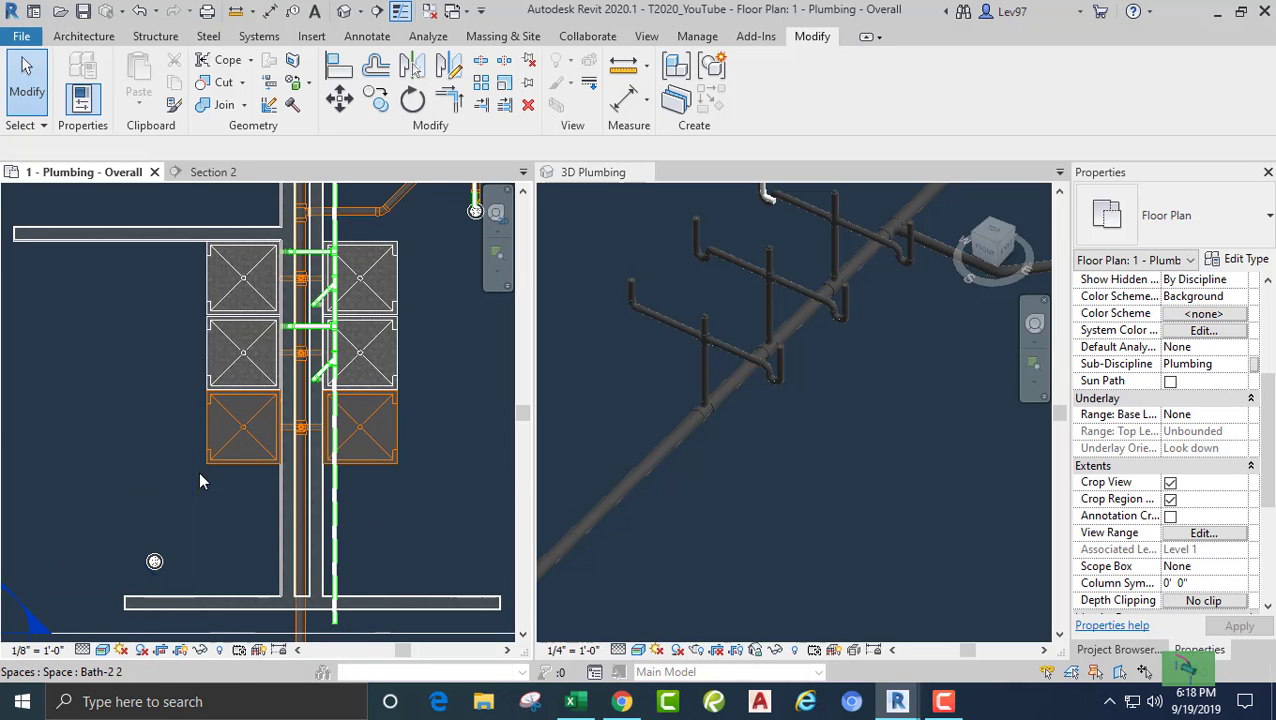
- Use Create Similar to place two more 36x36 showers against the walls beside the pipe chase
right_click(245, 466)
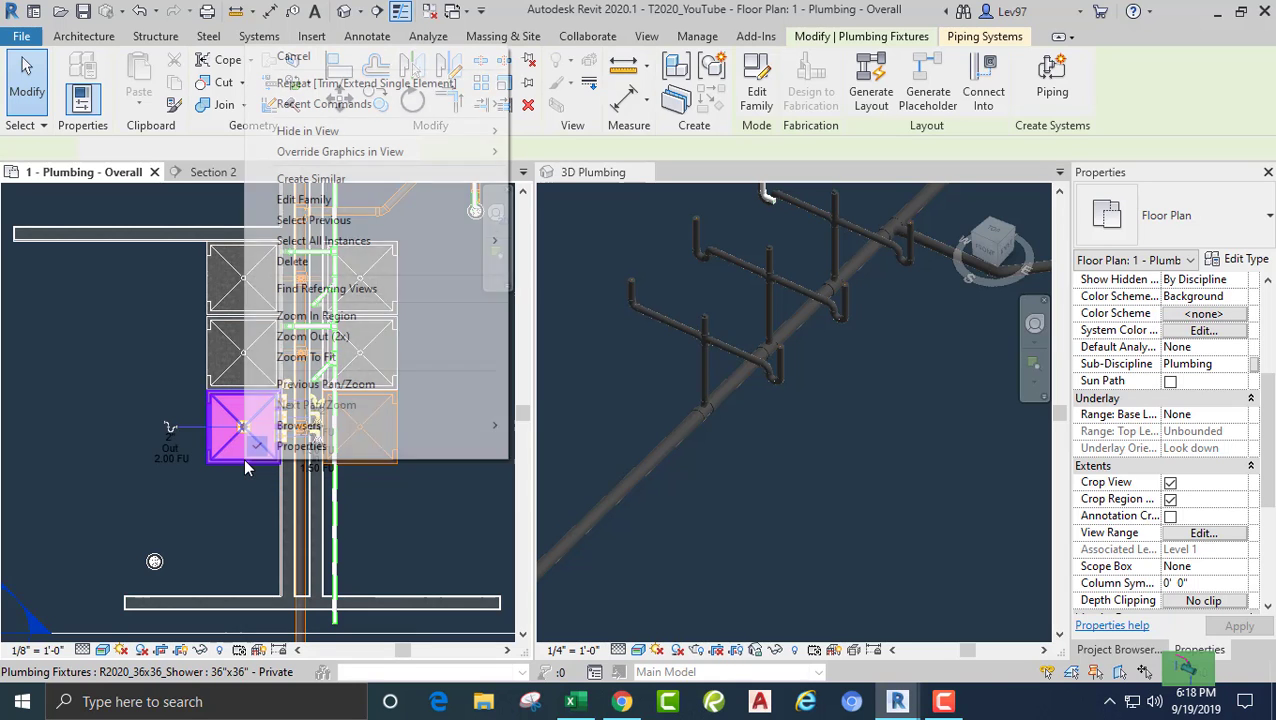
click(318, 178)
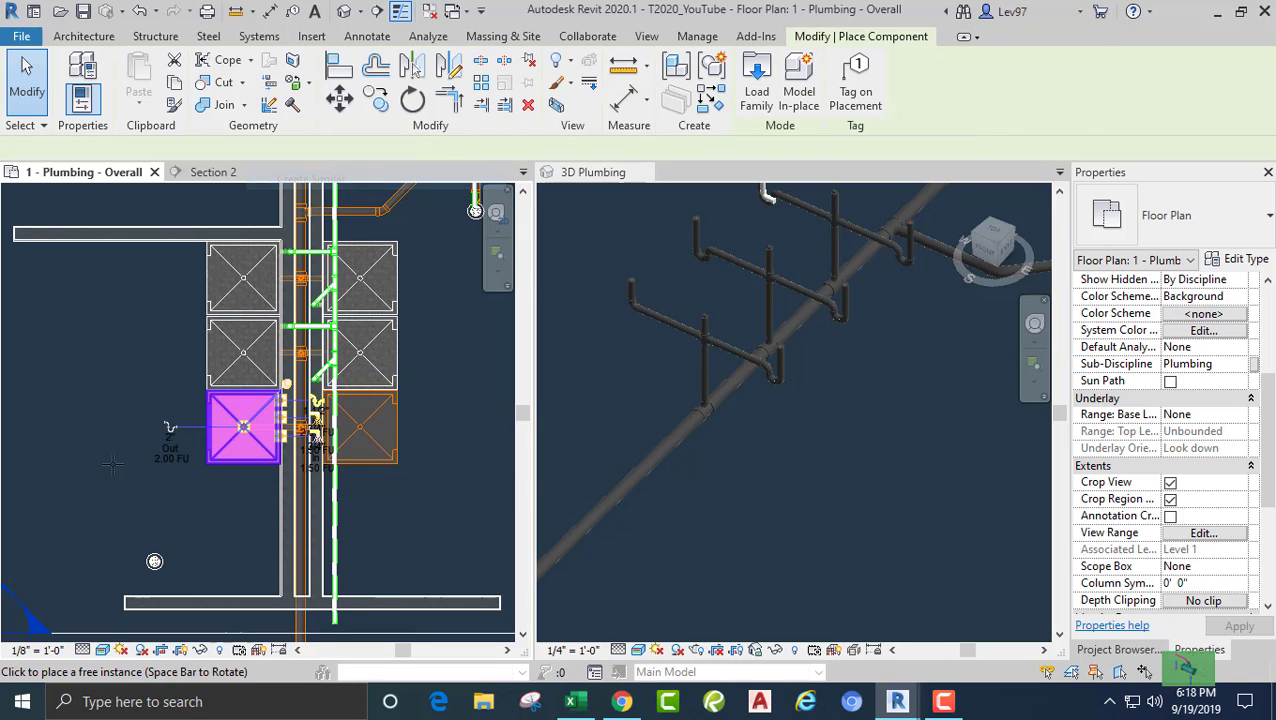
scroll(200, 500, up, 2)
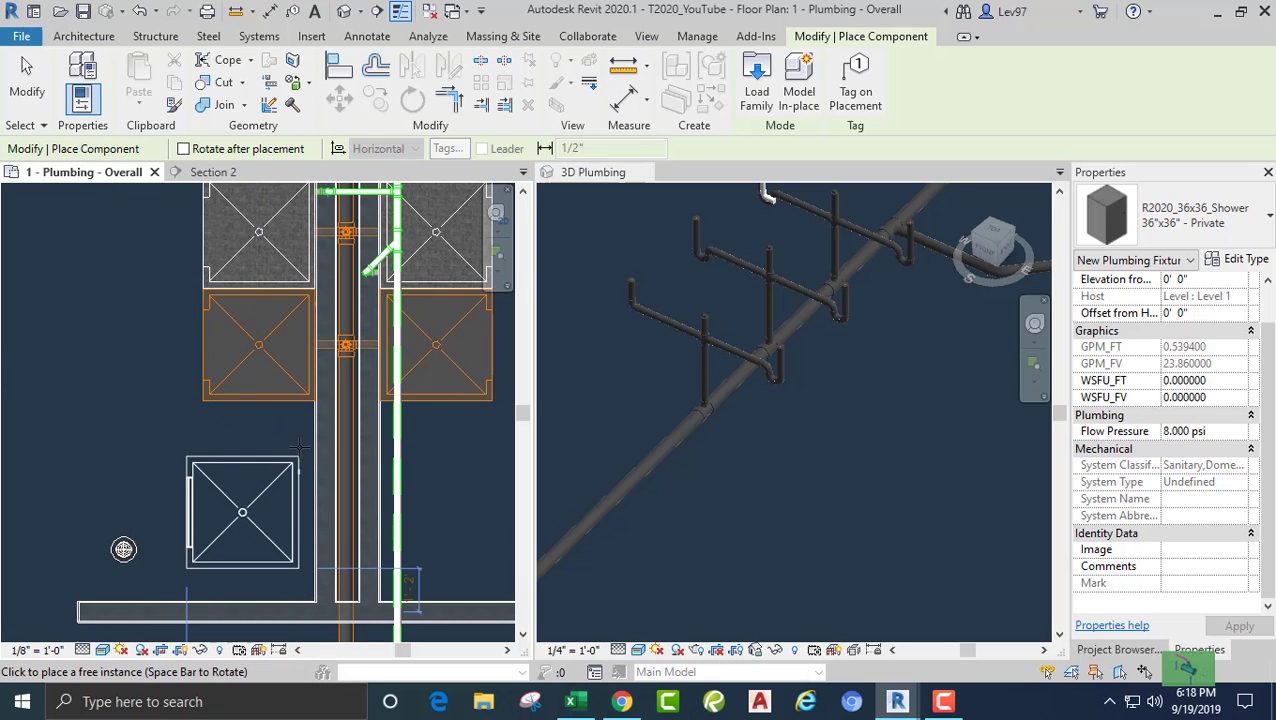
scroll(306, 455, up, 3)
scroll(306, 445, up, 2)
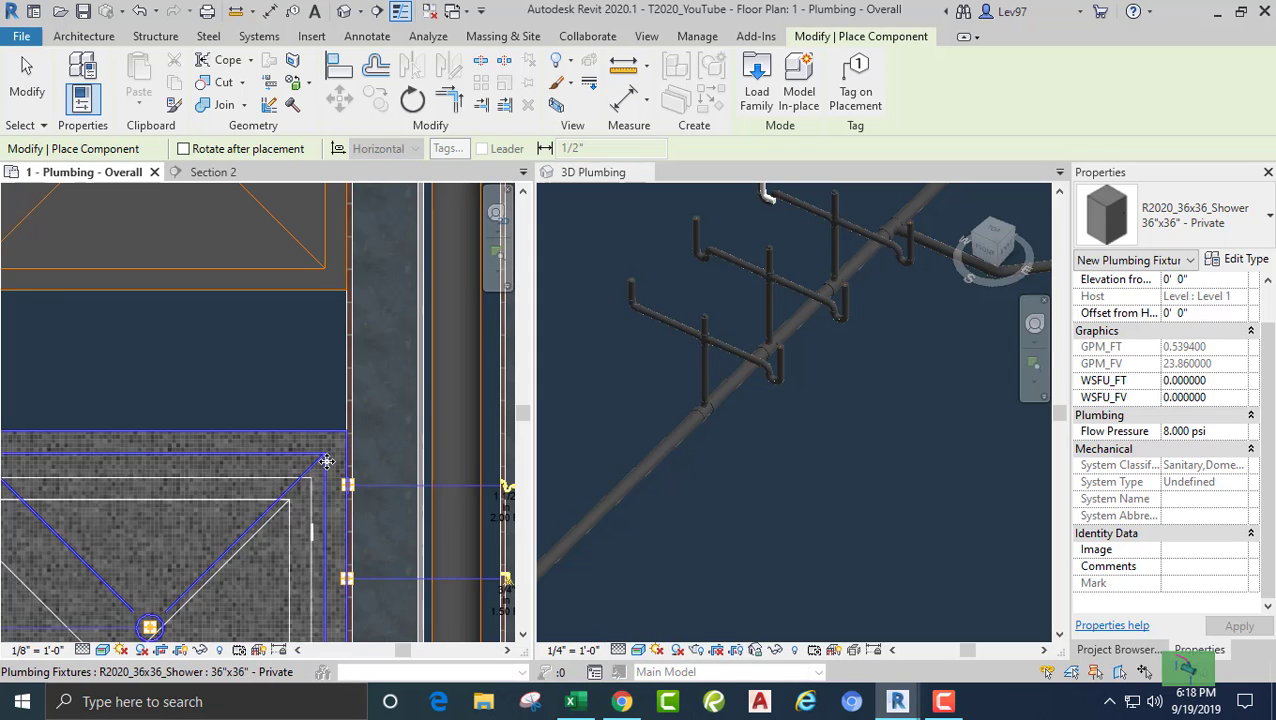
scroll(348, 432, down, 3)
scroll(437, 432, down, 2)
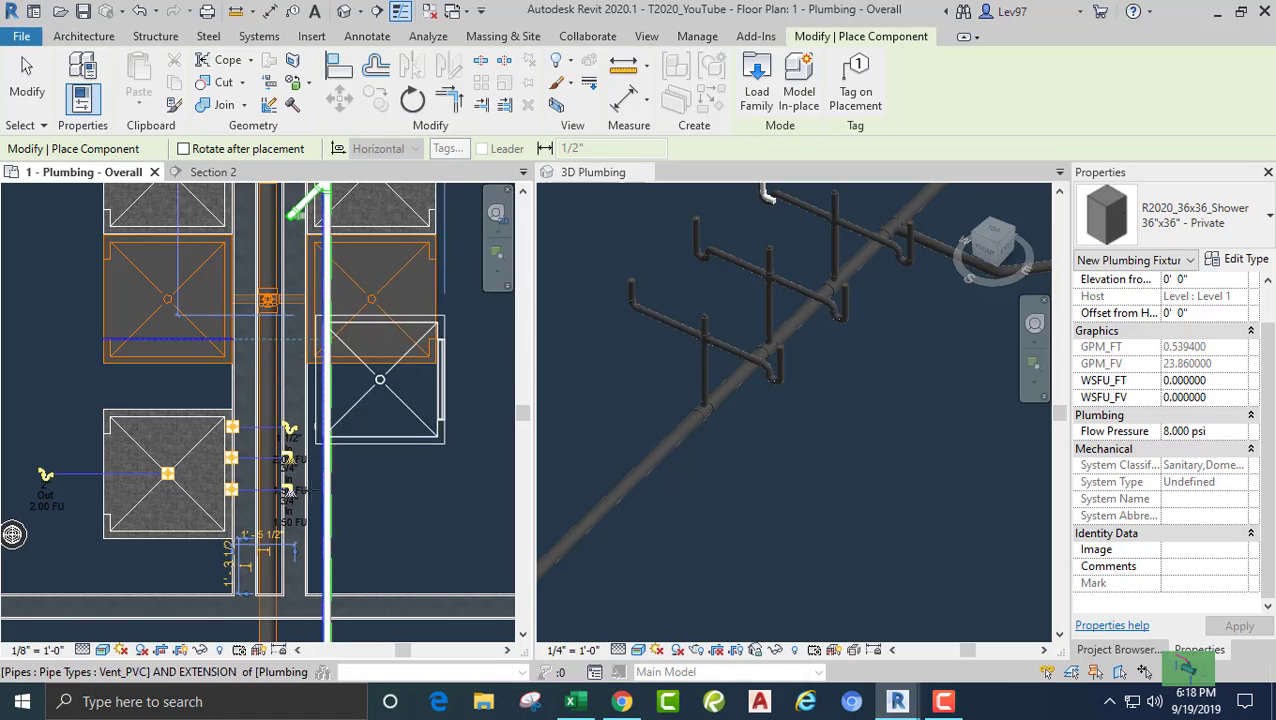
scroll(322, 510, up, 3)
scroll(322, 517, up, 1)
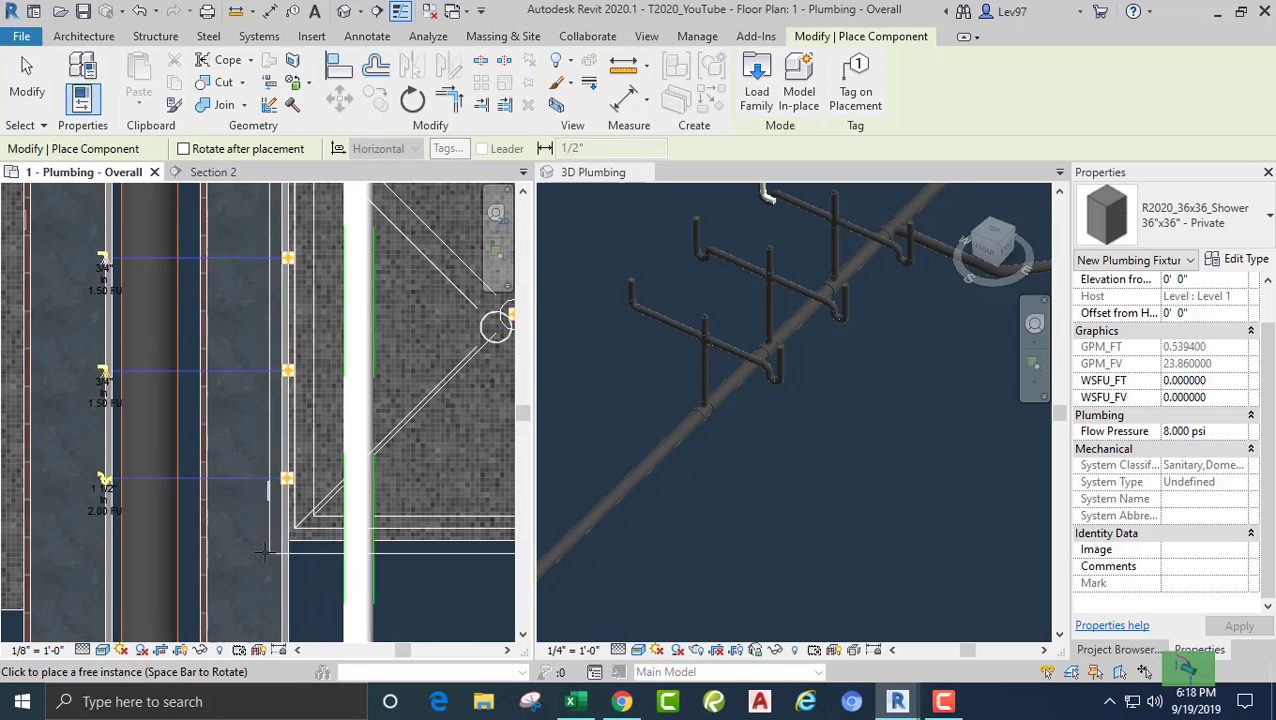
key(Escape)
key(Escape)
scroll(287, 542, down, 3)
middle_drag(423, 542, 513, 512)
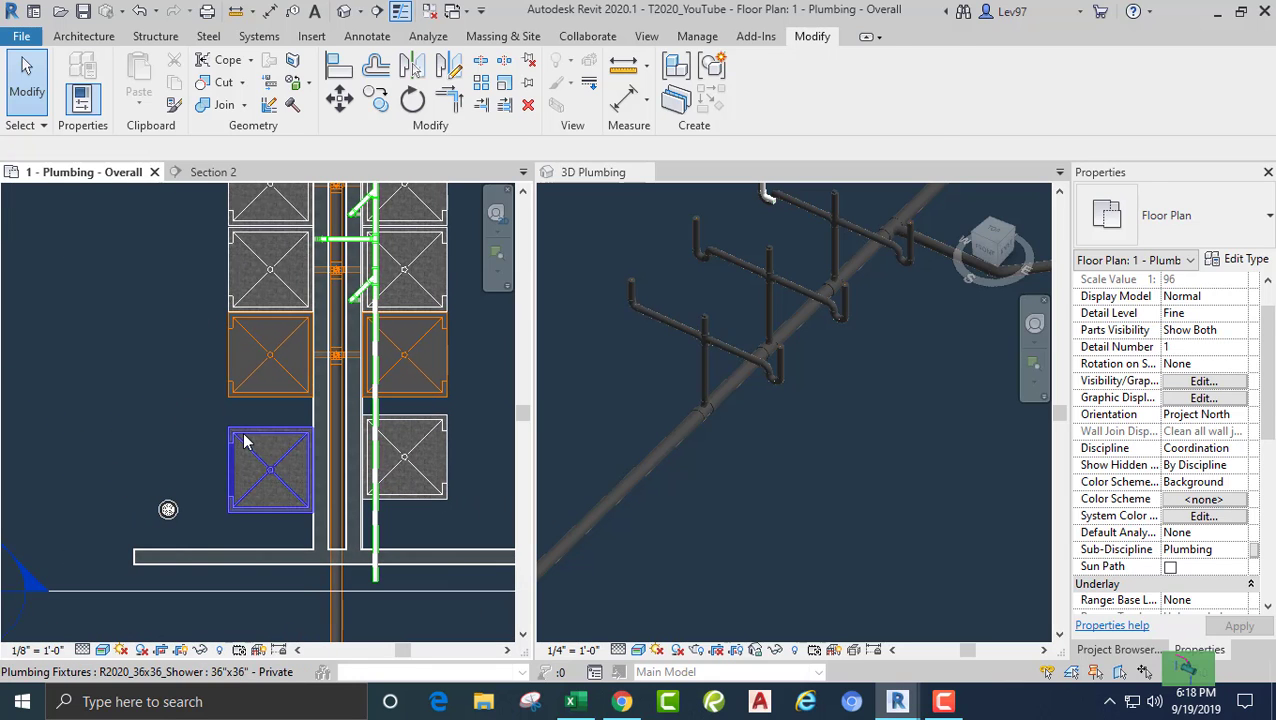
- Nudge the new lower-left shower up two steps to 3'-4 63/256"
click(231, 428)
key(Up)
key(Up)
key(Up)
key(Up)
key(Up)
key(Up)
key(Up)
key(Up)
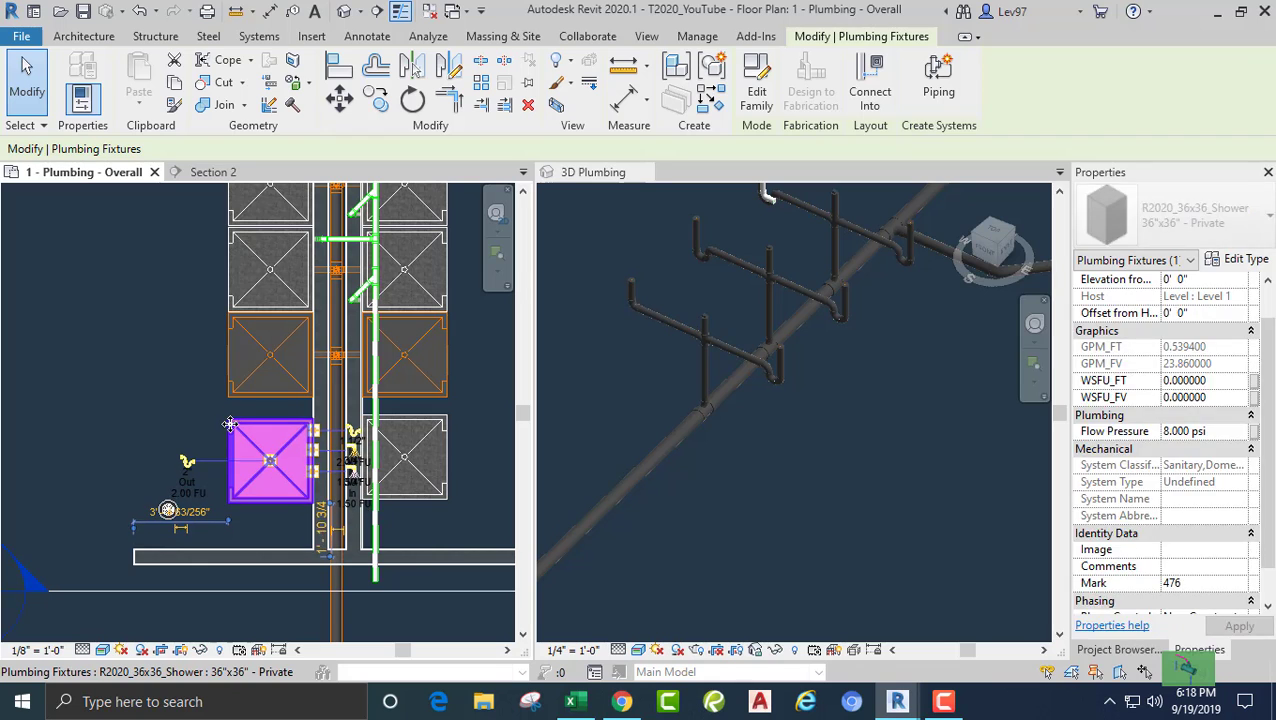
key(Up)
key(Up)
key(Up)
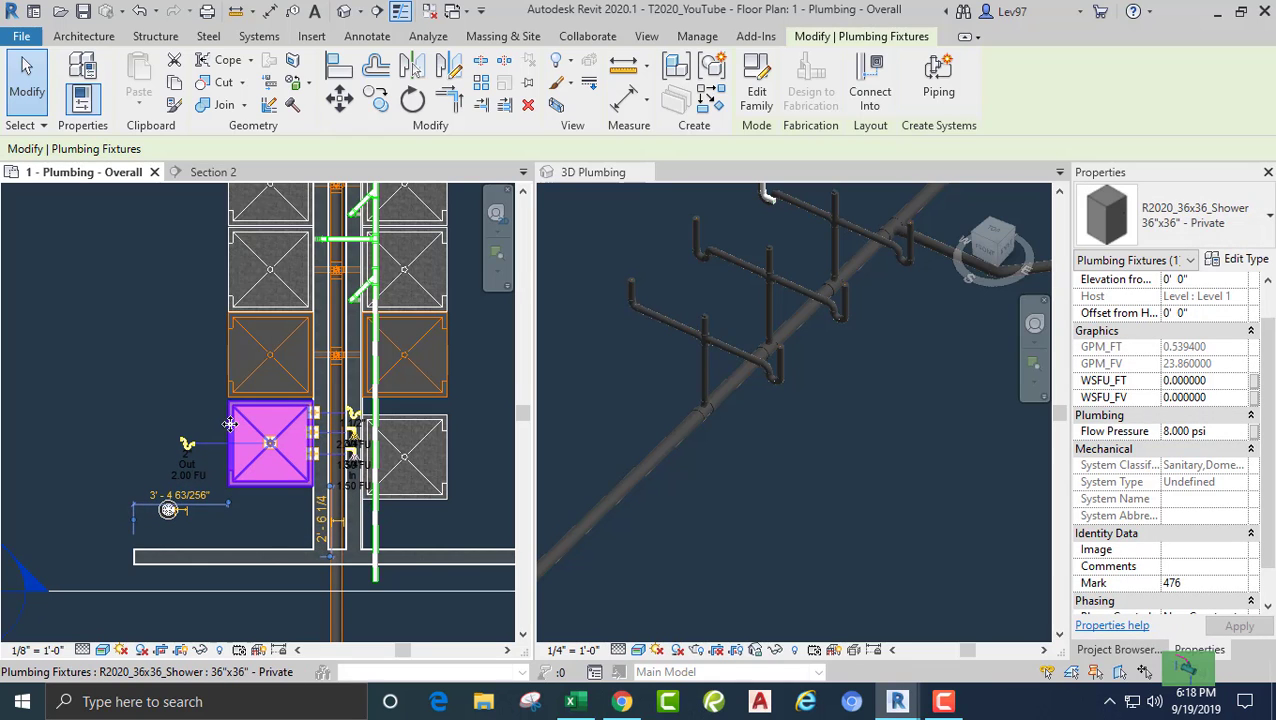
scroll(253, 408, up, 3)
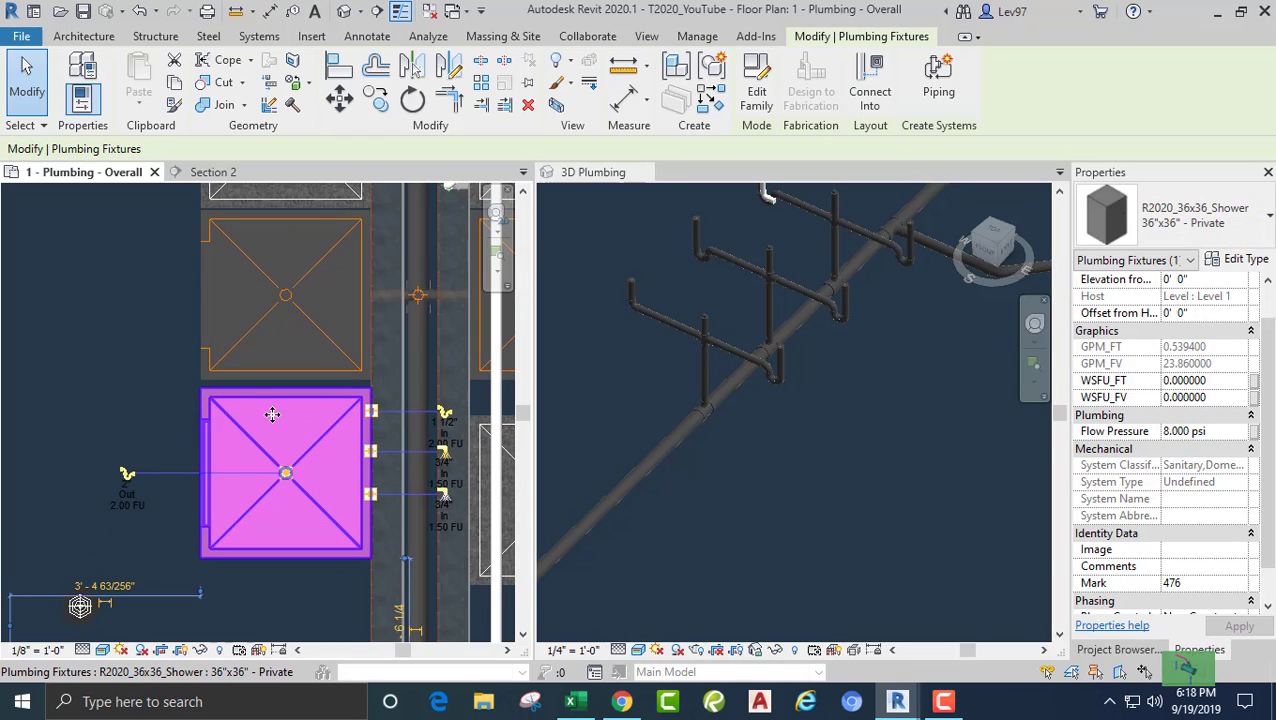
click(176, 423)
middle_drag(176, 423, 94, 456)
scroll(50, 449, down, 2)
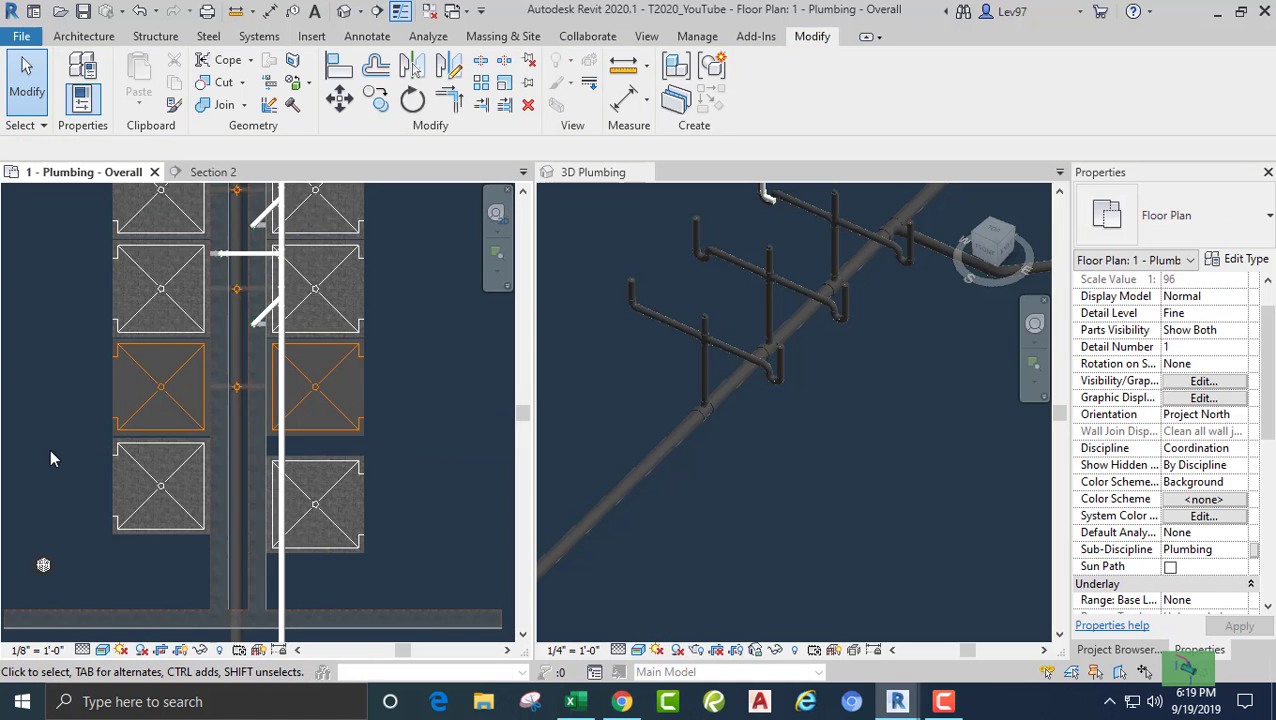
- Align the lower-right shower to the new left shower's centre
click(339, 66)
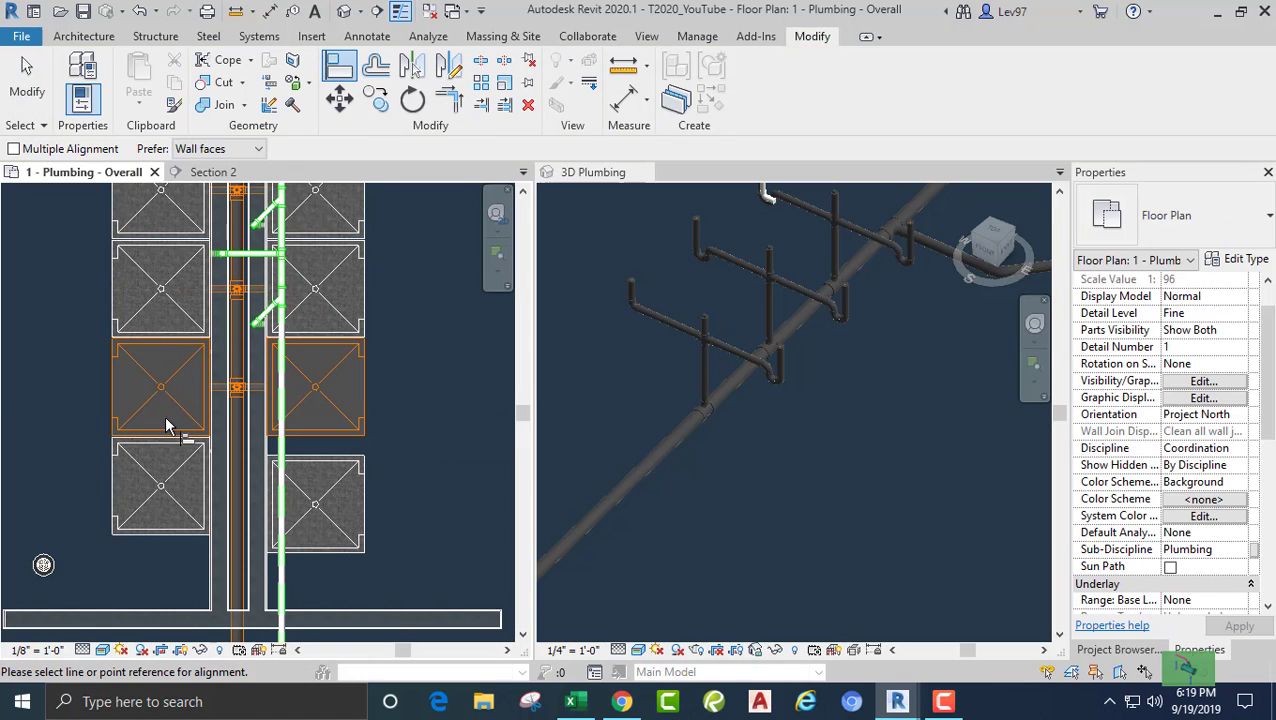
click(139, 488)
click(333, 510)
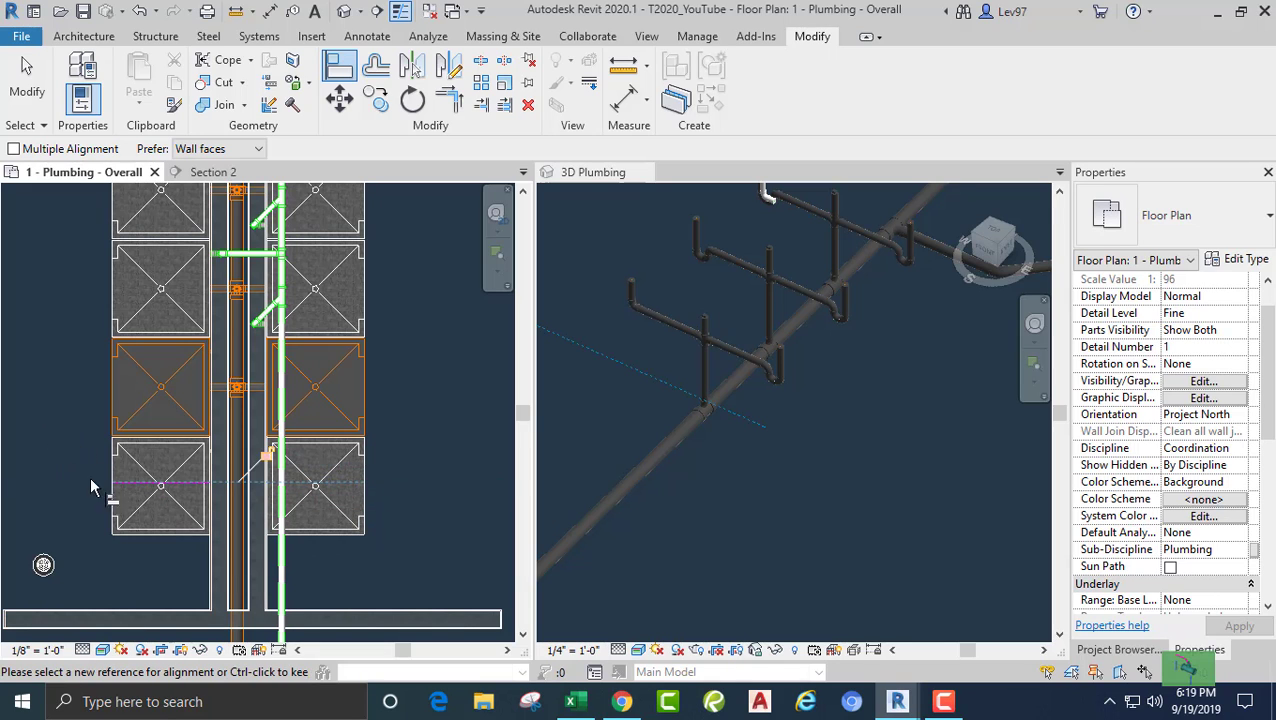
key(Escape)
- Pin both new lower showers in place
click(141, 464)
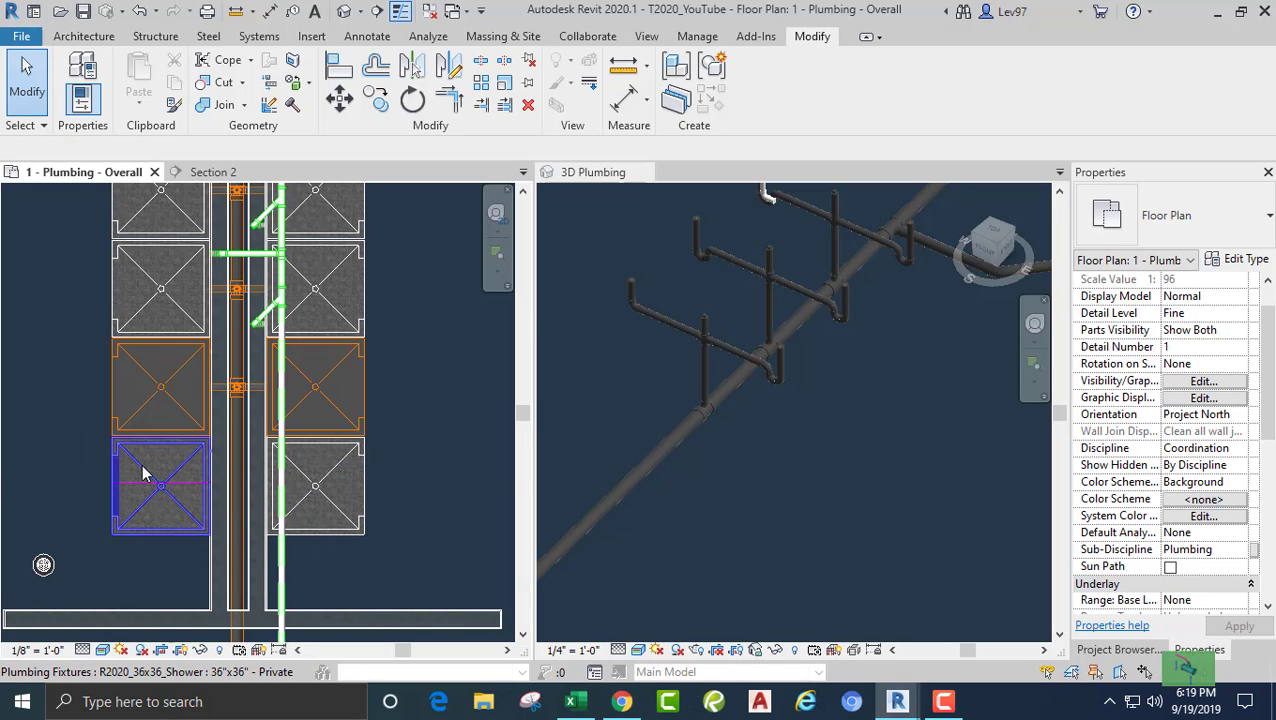
click(142, 464)
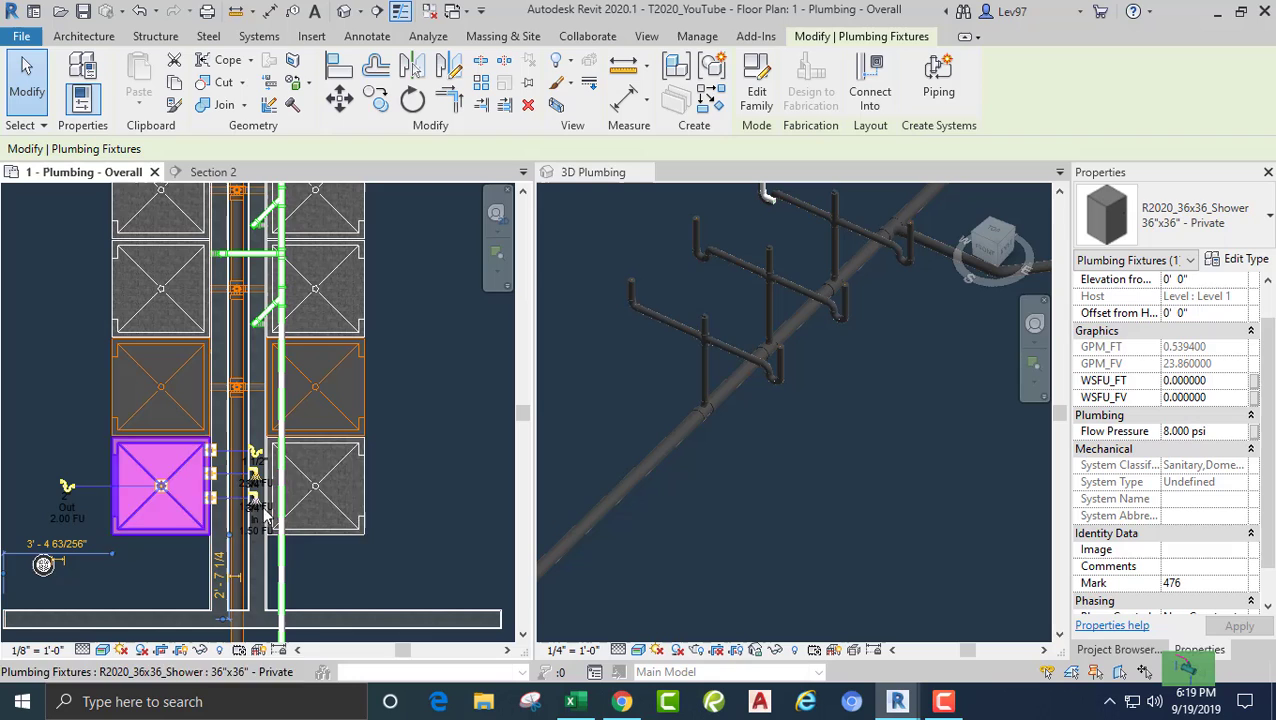
ctrl+click(338, 533)
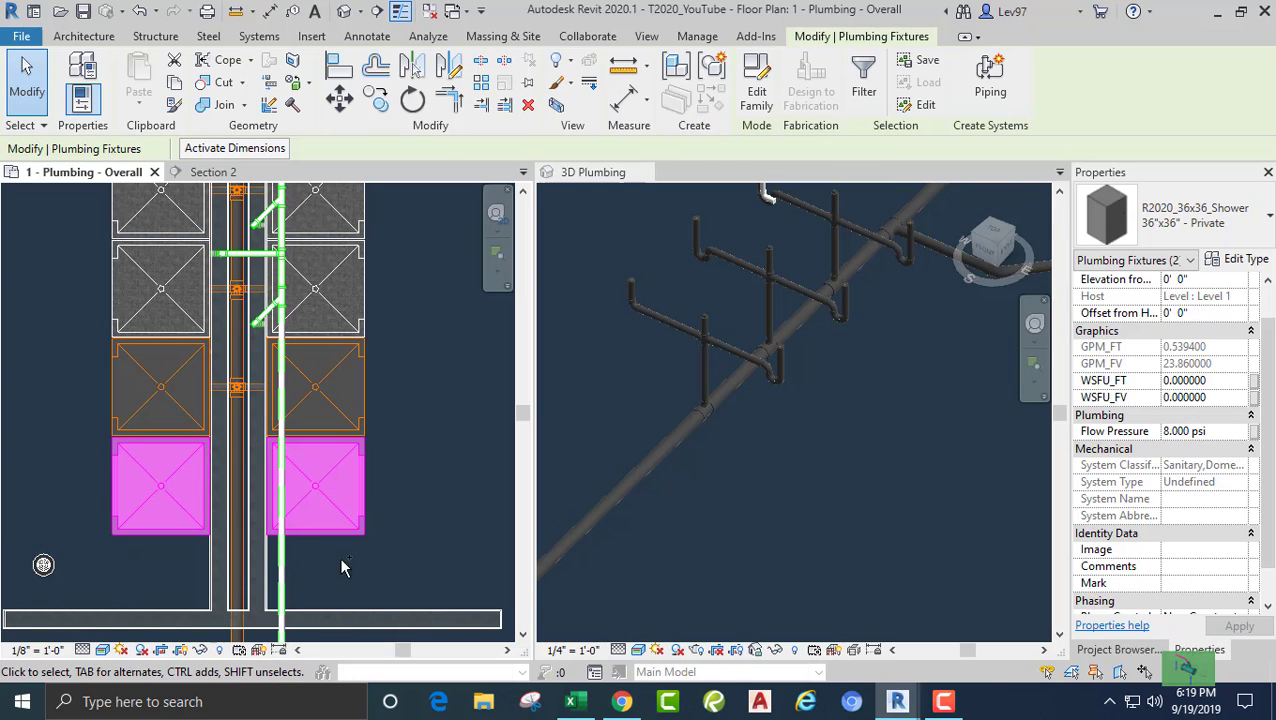
click(528, 84)
click(428, 445)
scroll(424, 437, down, 4)
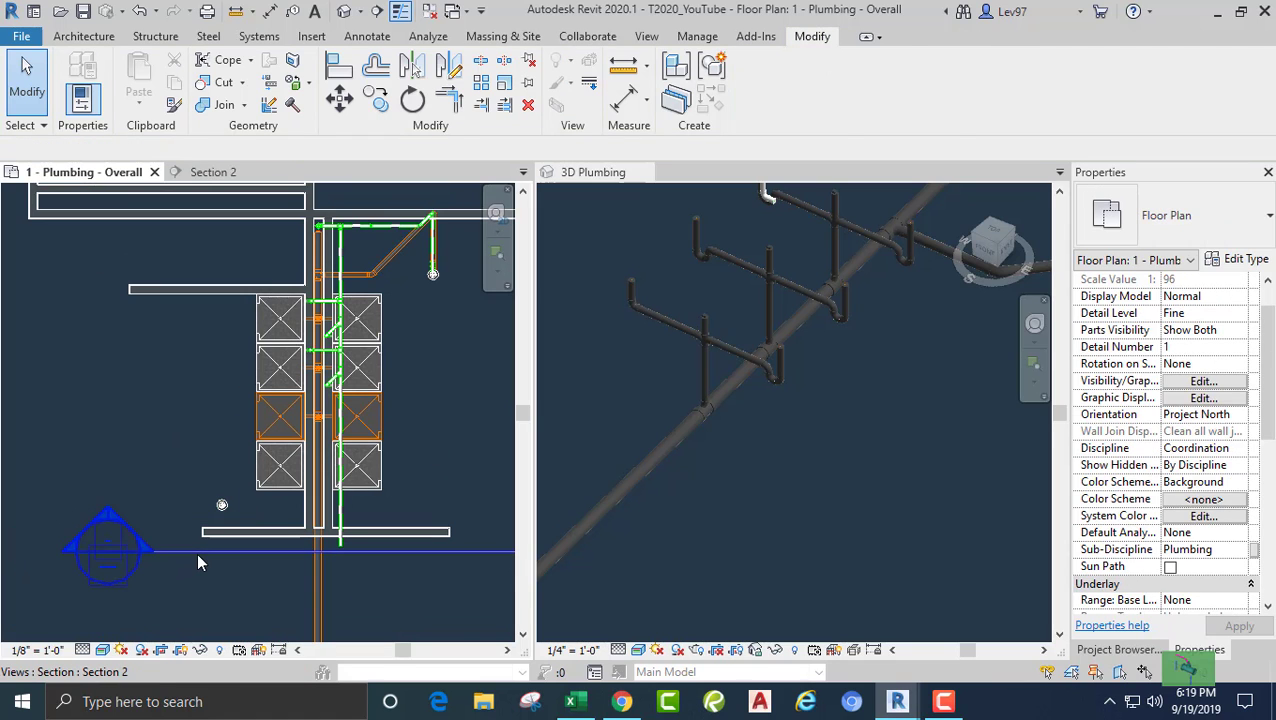
- Move the Section 2 line up across the new showers, reduce its far clip, and open Section 2
click(197, 551)
drag(215, 538, 222, 483)
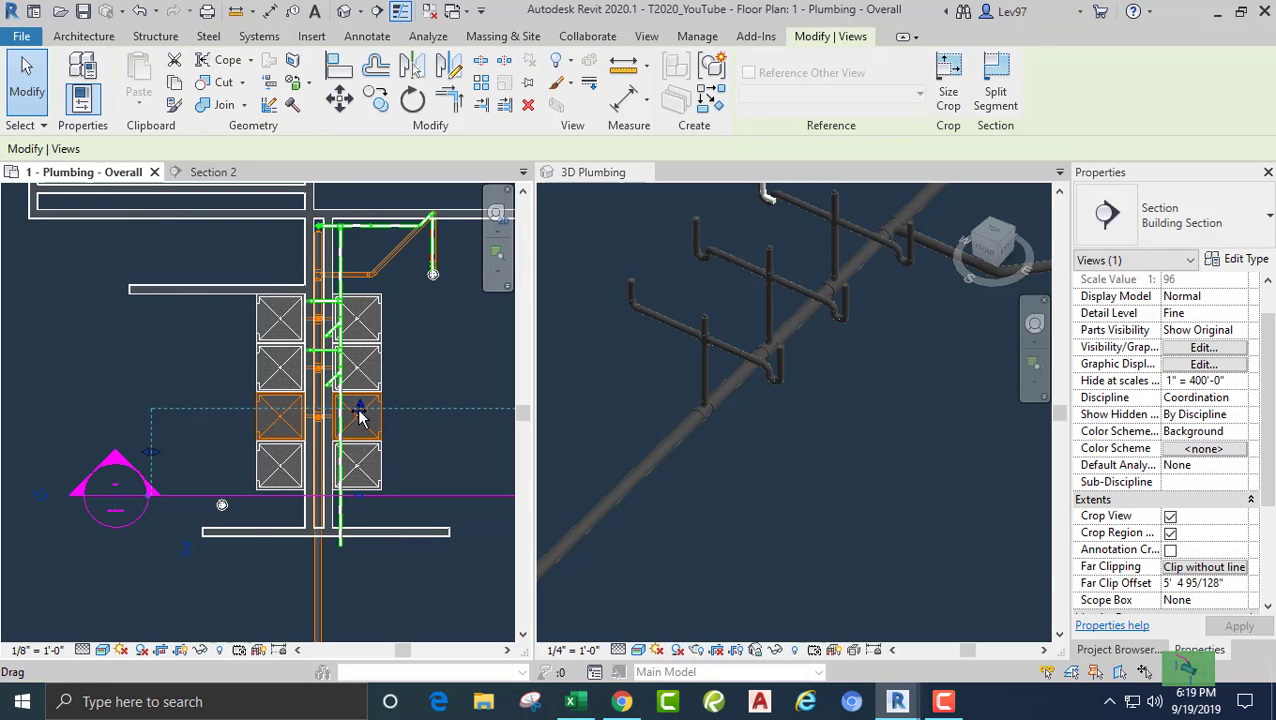
drag(360, 418, 357, 450)
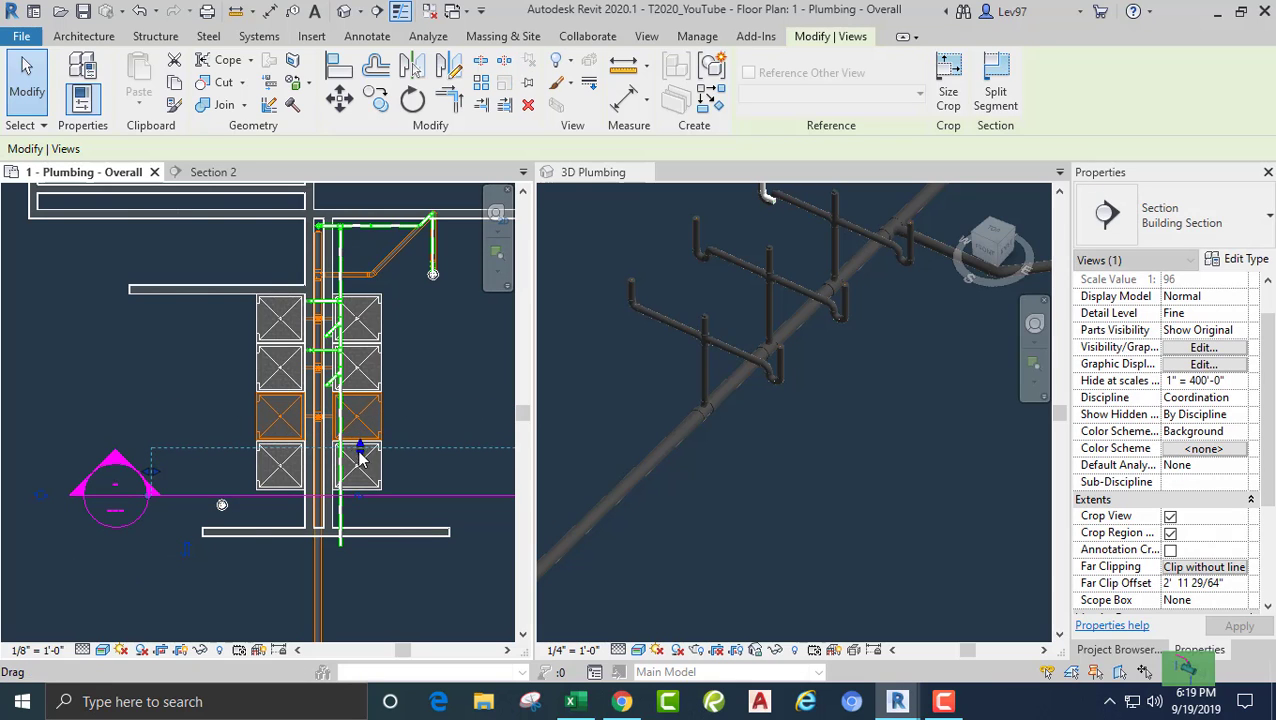
click(205, 172)
scroll(385, 347, up, 3)
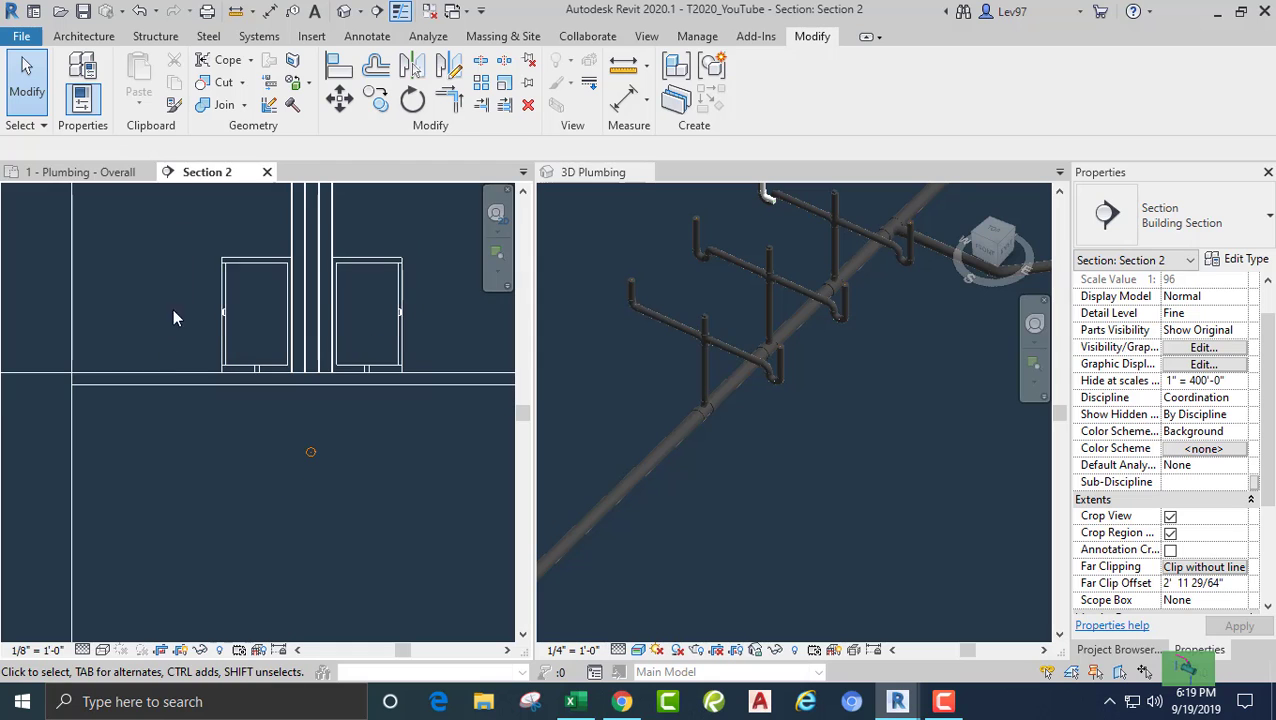
- Draw a drain pipe from the left shower's outlet
click(222, 320)
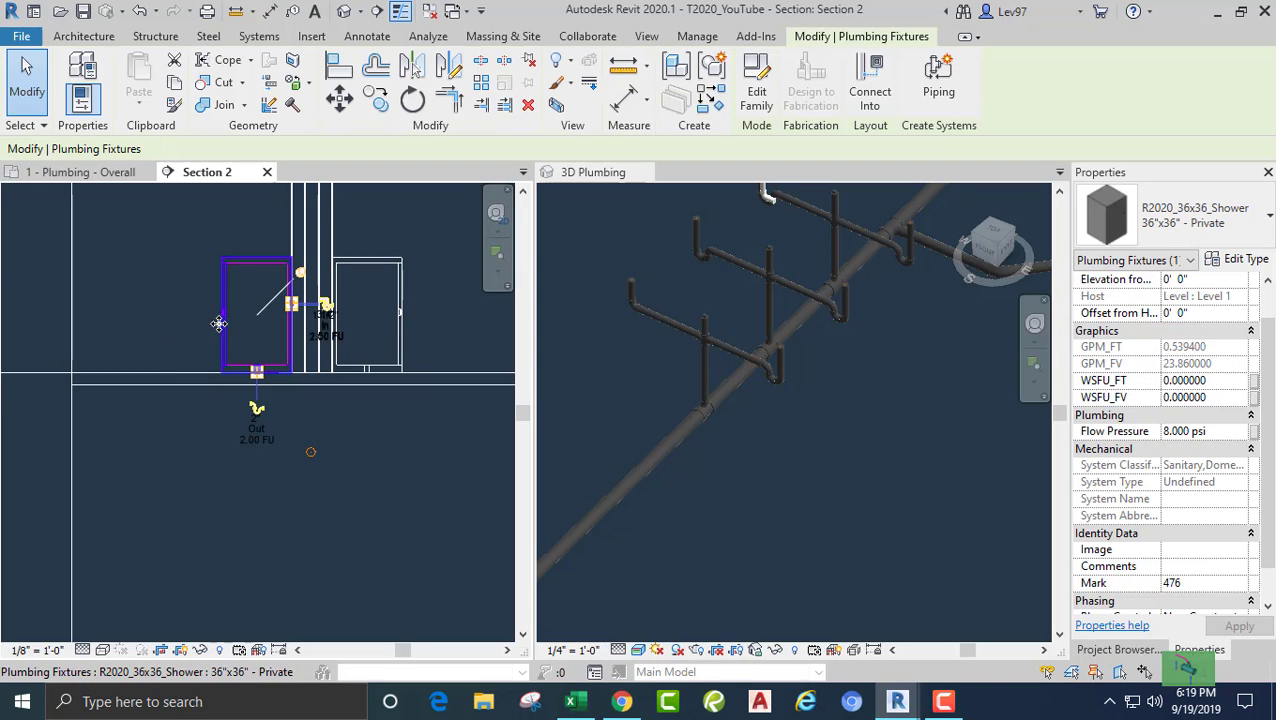
click(257, 411)
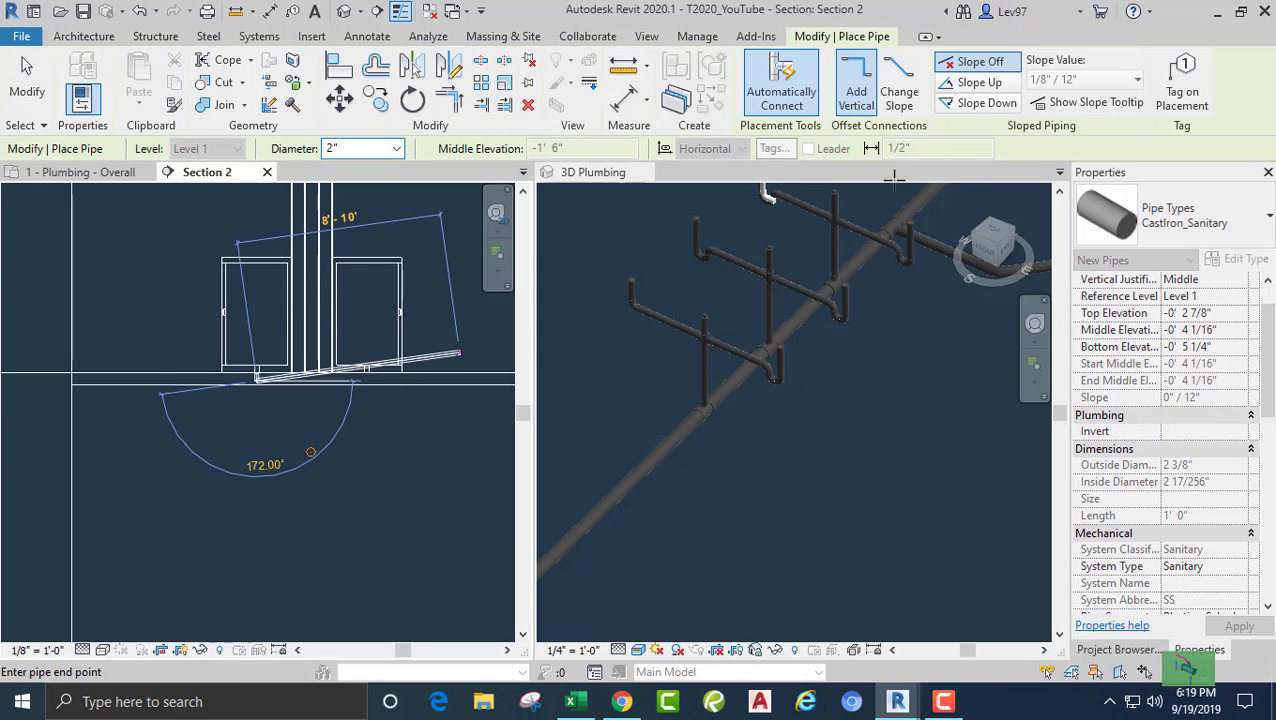
scroll(310, 452, up, 4)
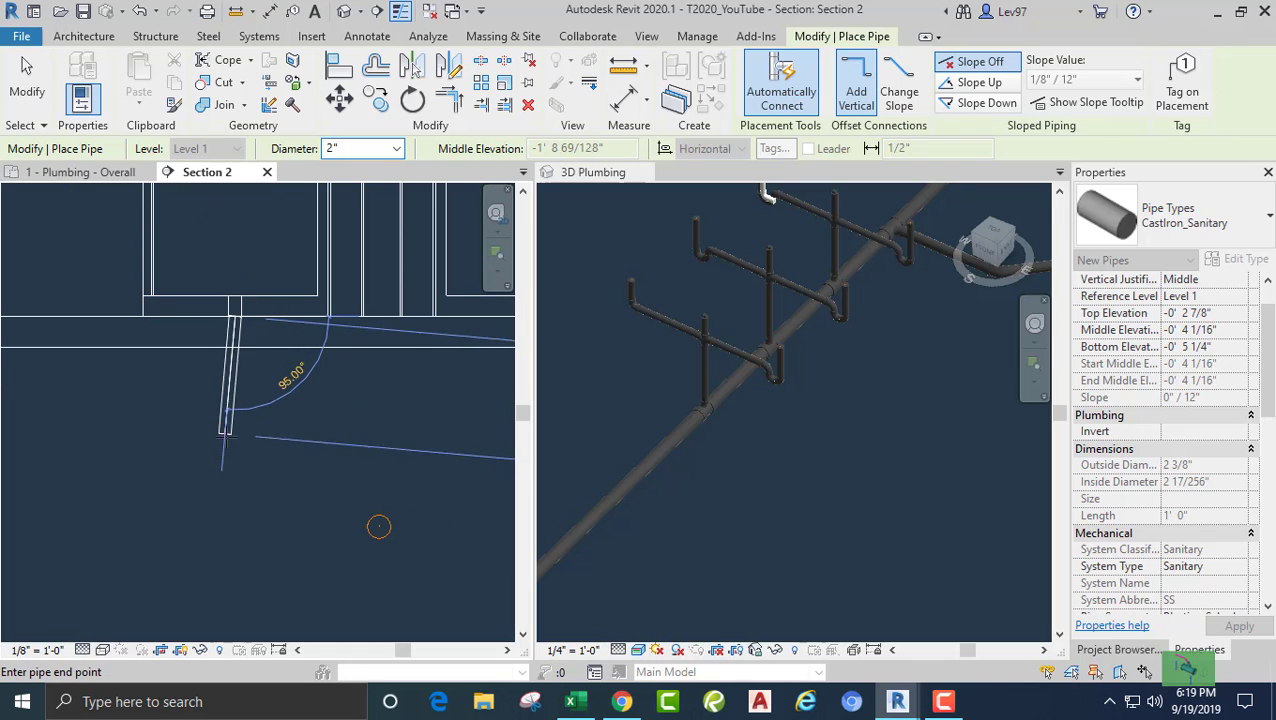
scroll(235, 445, down, 3)
key(Escape)
key(Escape)
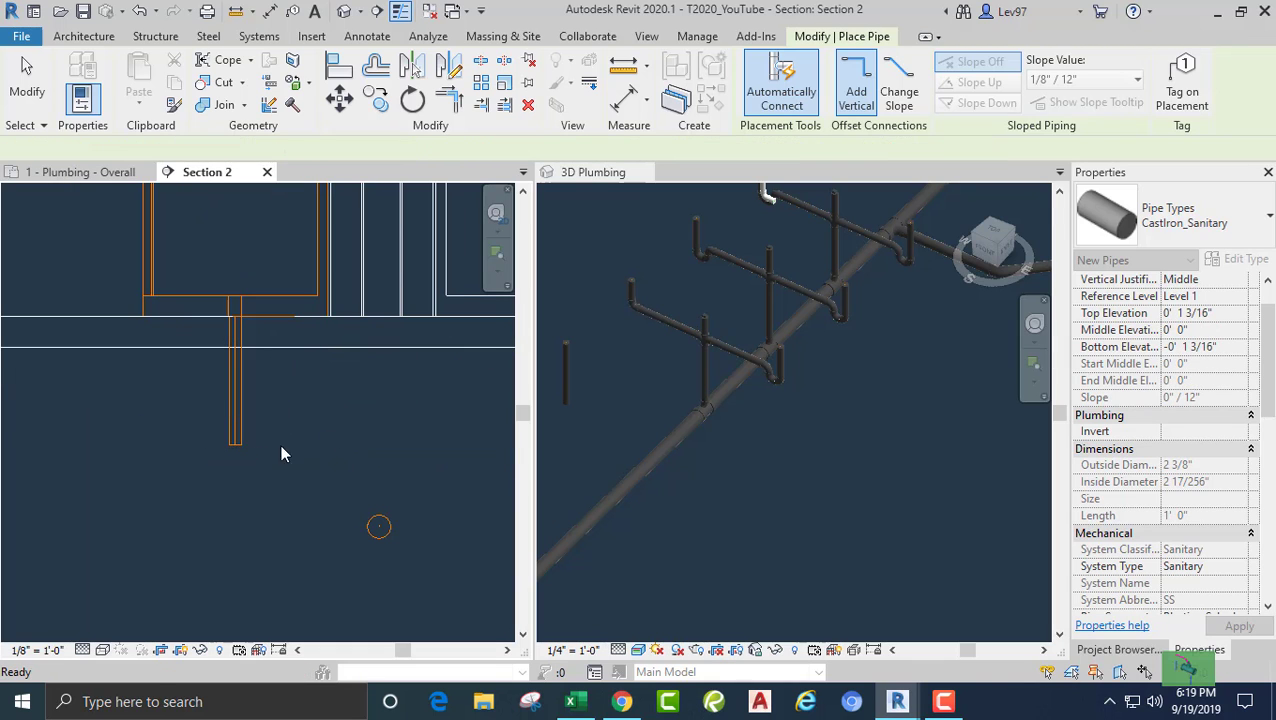
scroll(280, 450, down, 2)
middle_drag(227, 480, 203, 478)
- Draw a drain run from the right shower's outlet ending in a bend
click(307, 366)
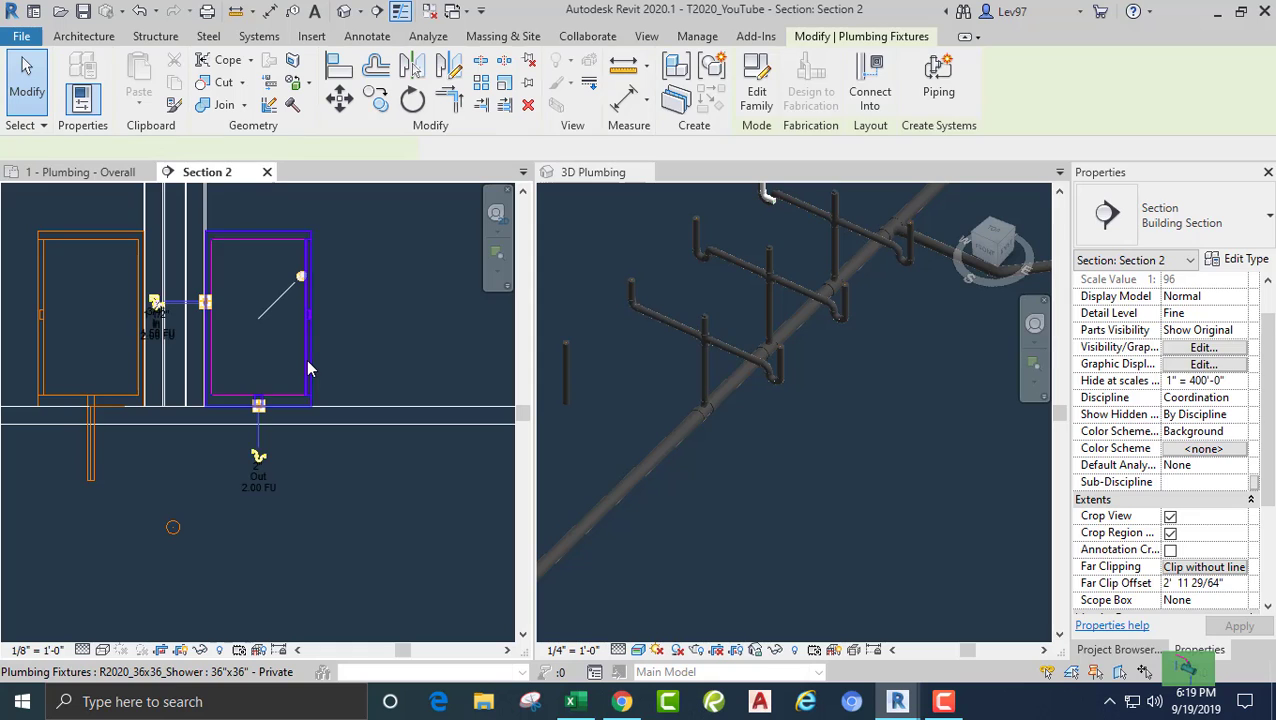
click(258, 460)
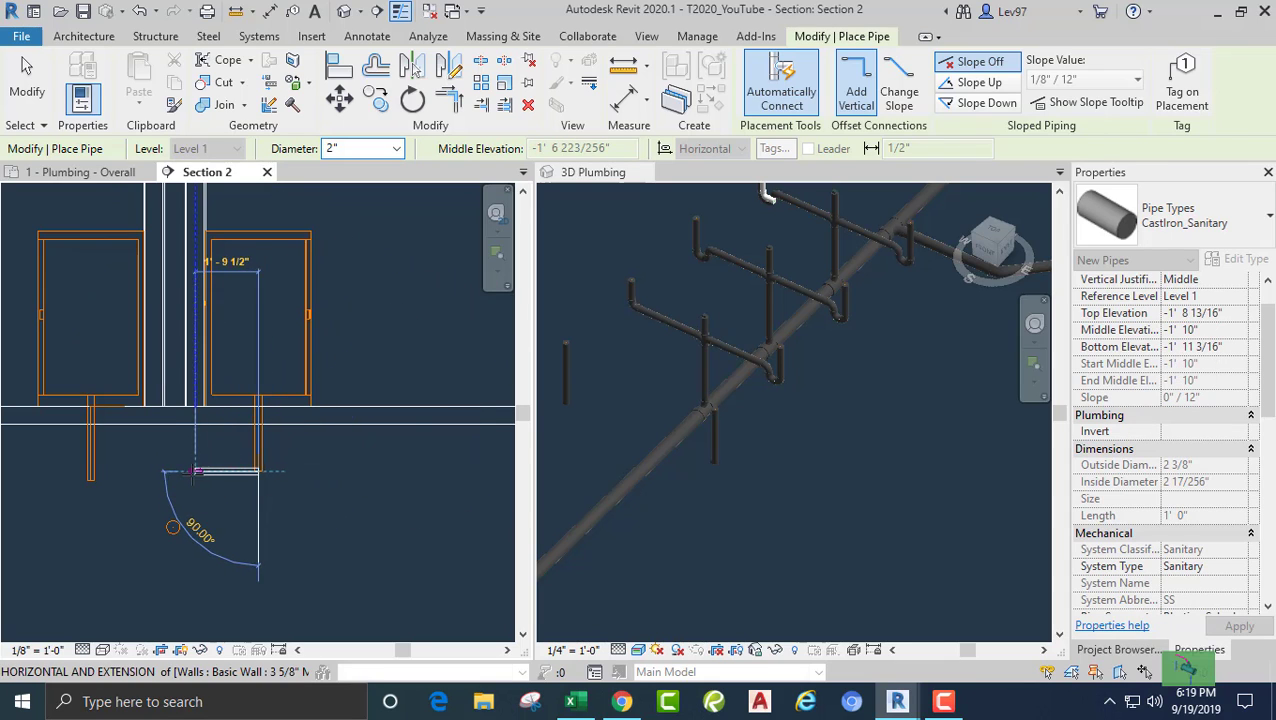
click(196, 471)
key(Escape)
key(Escape)
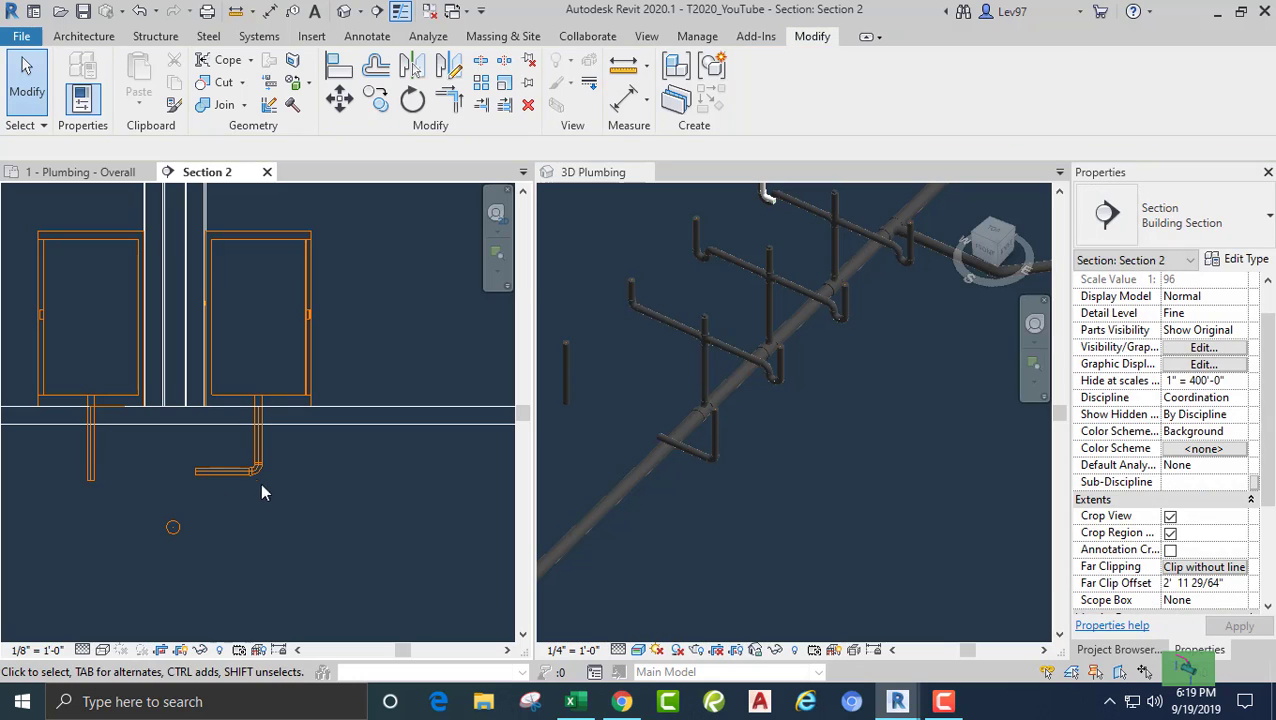
- Change that bend's type to R20_Trap P Standard
click(255, 472)
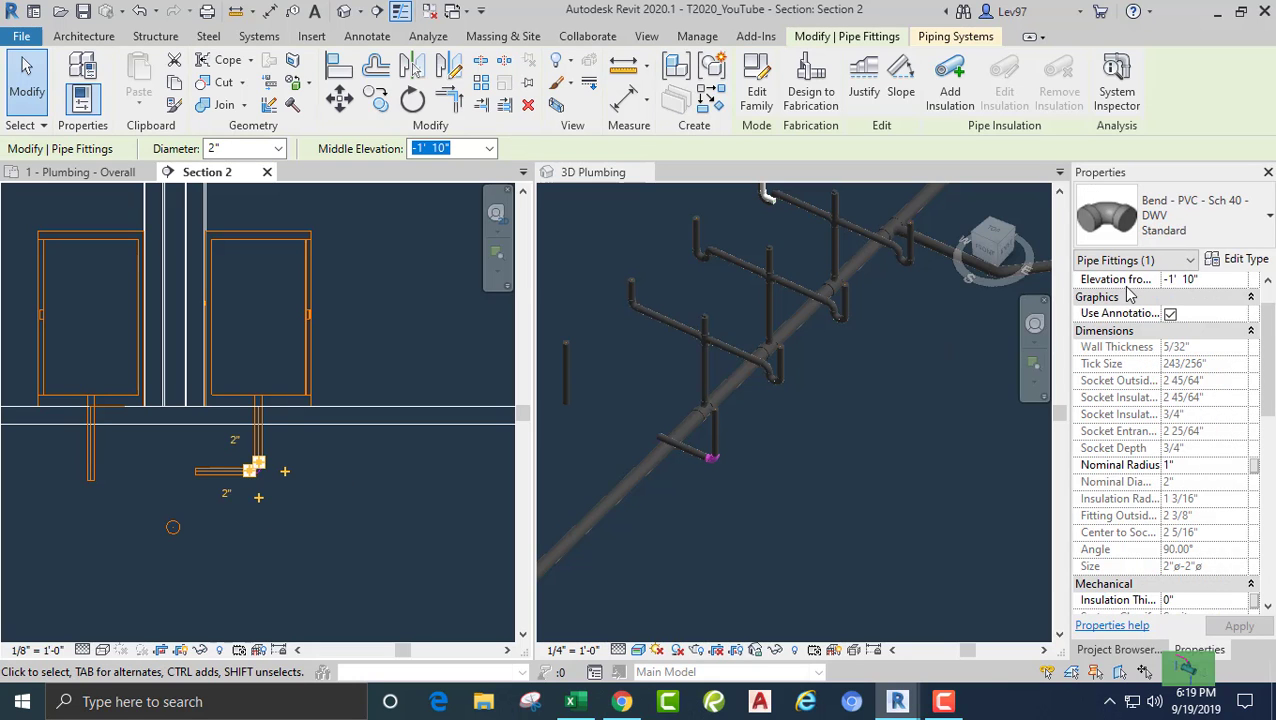
click(1172, 233)
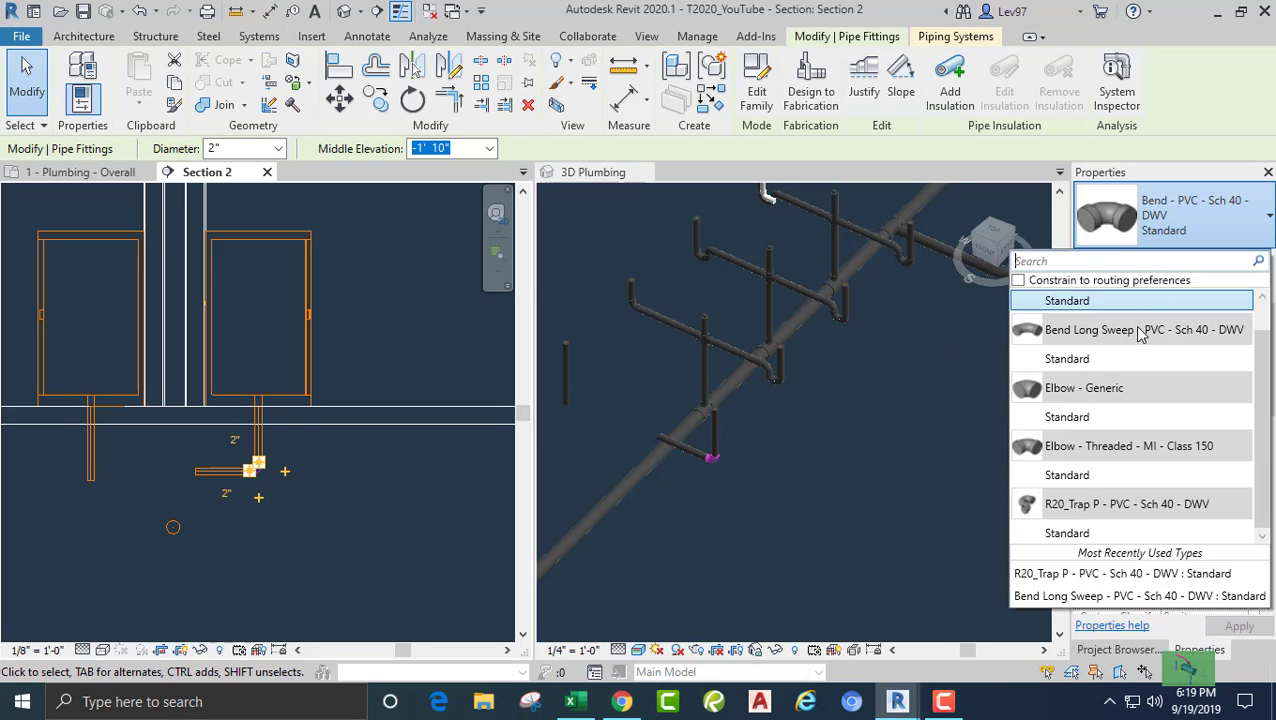
click(1067, 533)
click(71, 533)
middle_drag(71, 533, 107, 509)
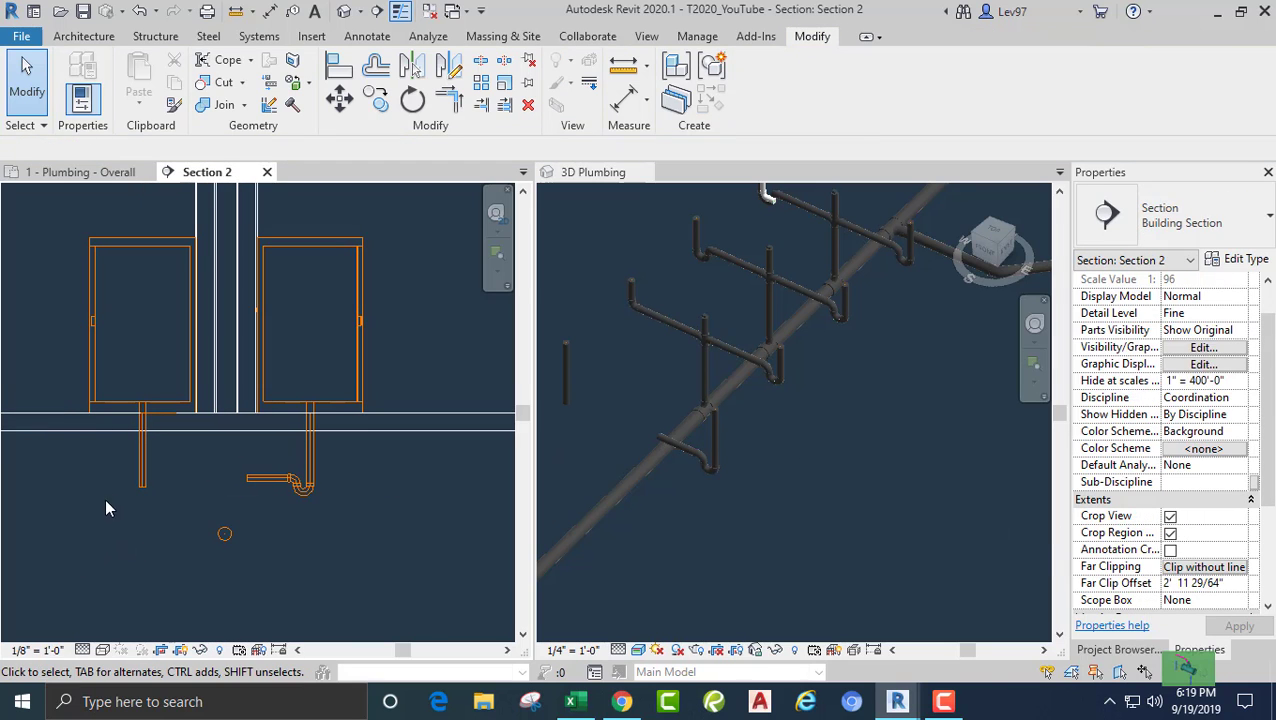
- Continue a drain pipe from the left shower's vertical drain, bending it downward
click(142, 482)
right_click(142, 484)
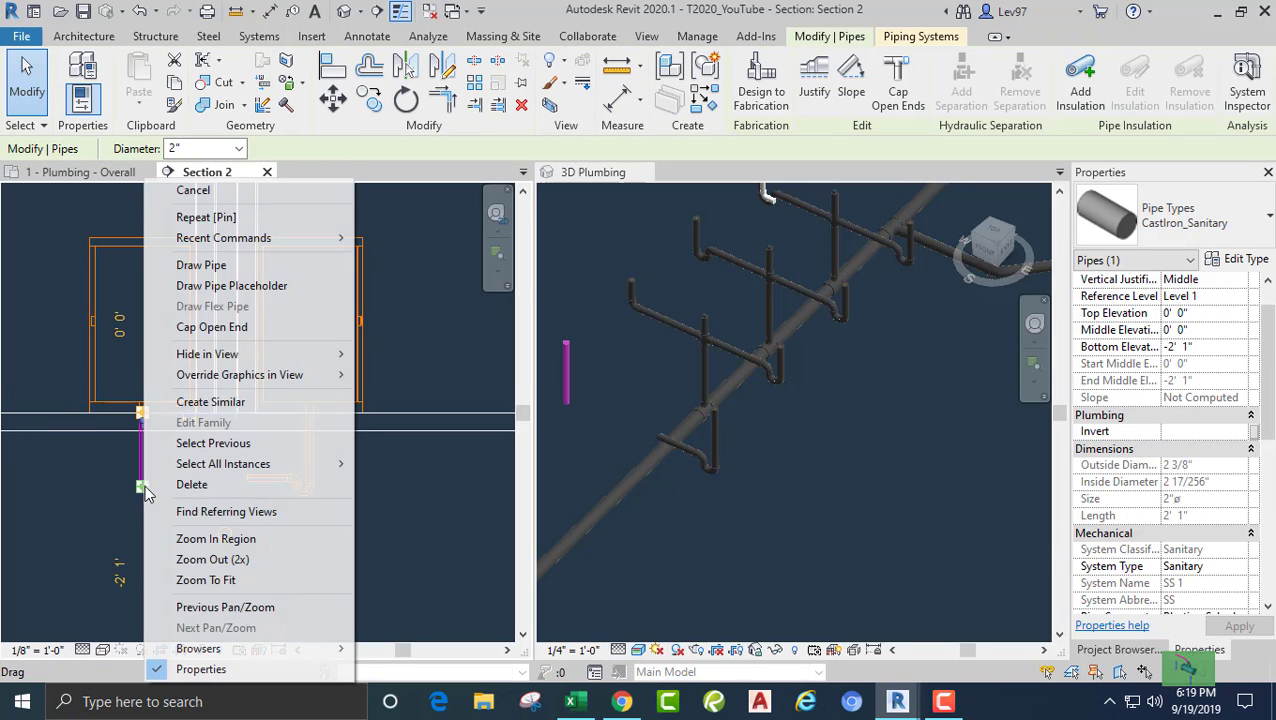
click(202, 266)
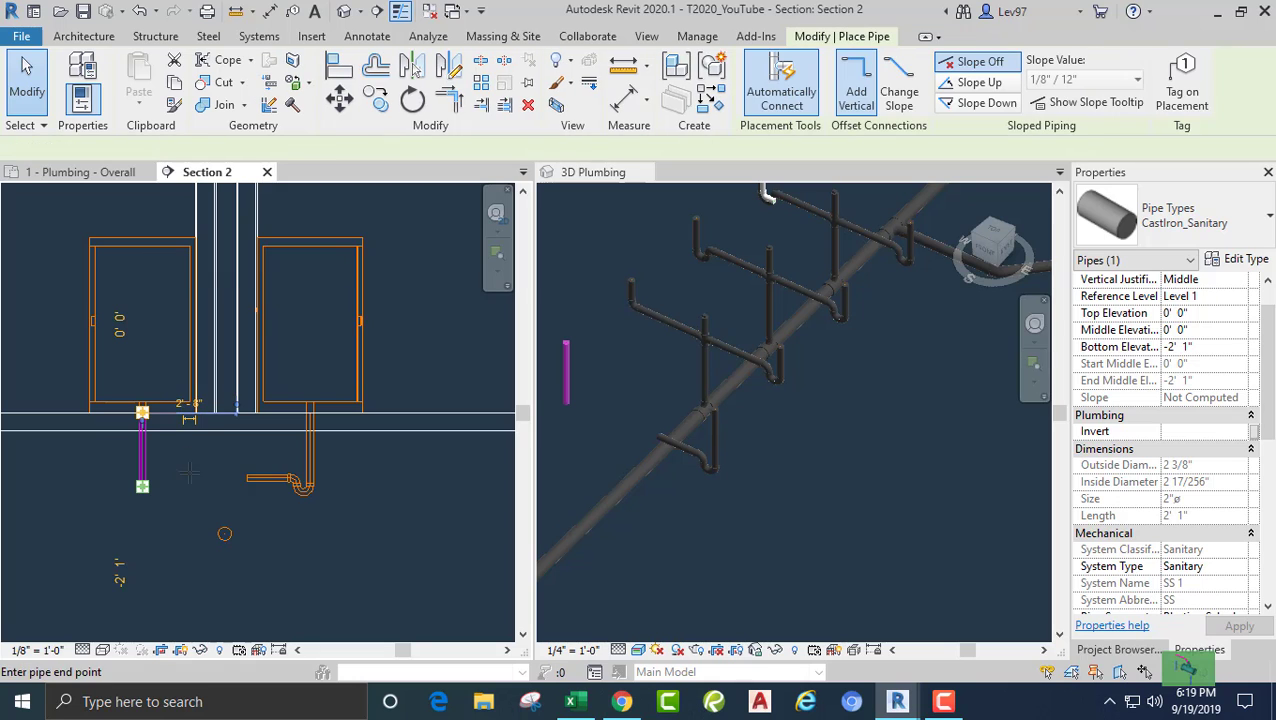
click(204, 530)
key(Escape)
key(Escape)
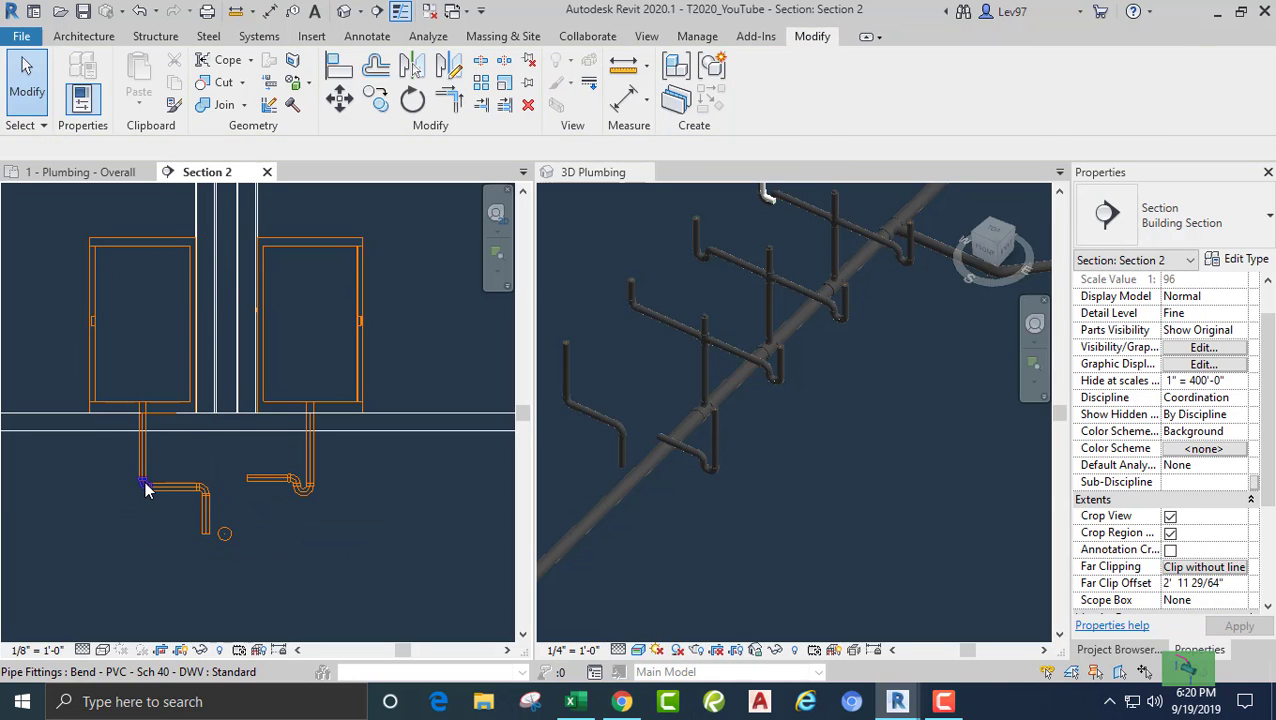
- Change the elbow below the left shower to the R20_Trap P trap
click(145, 488)
click(1200, 215)
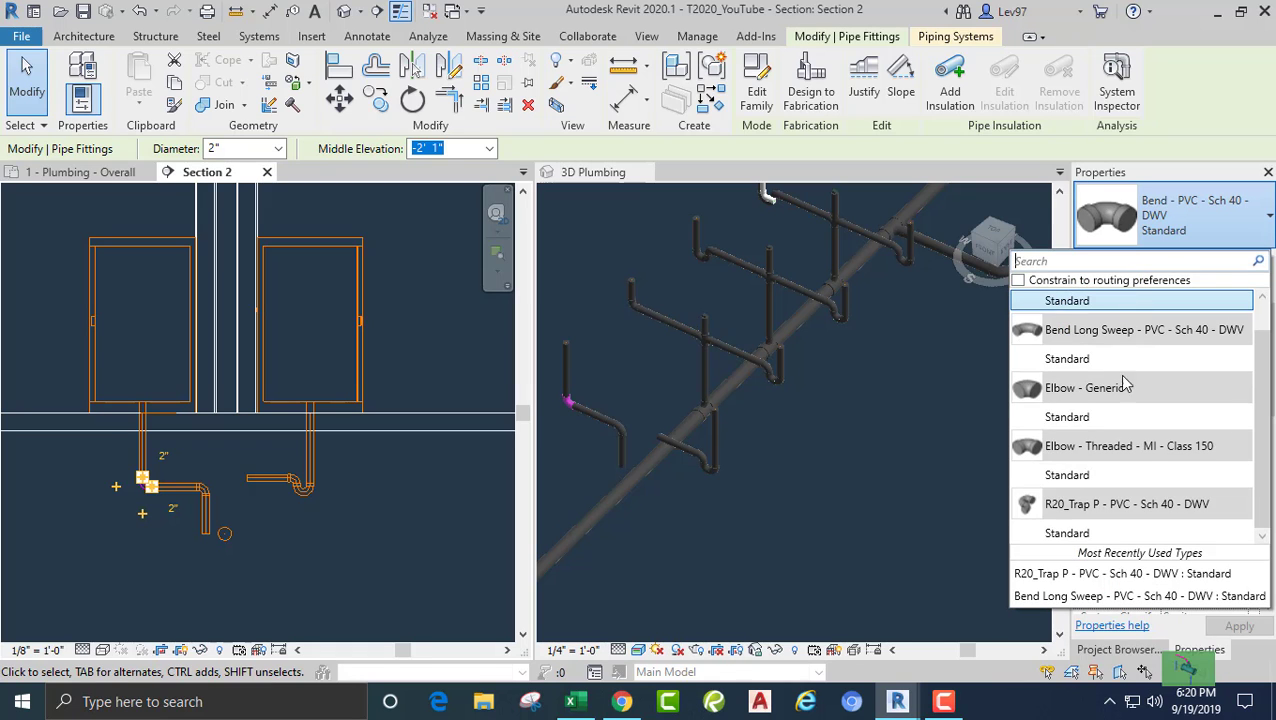
click(1067, 531)
key(Escape)
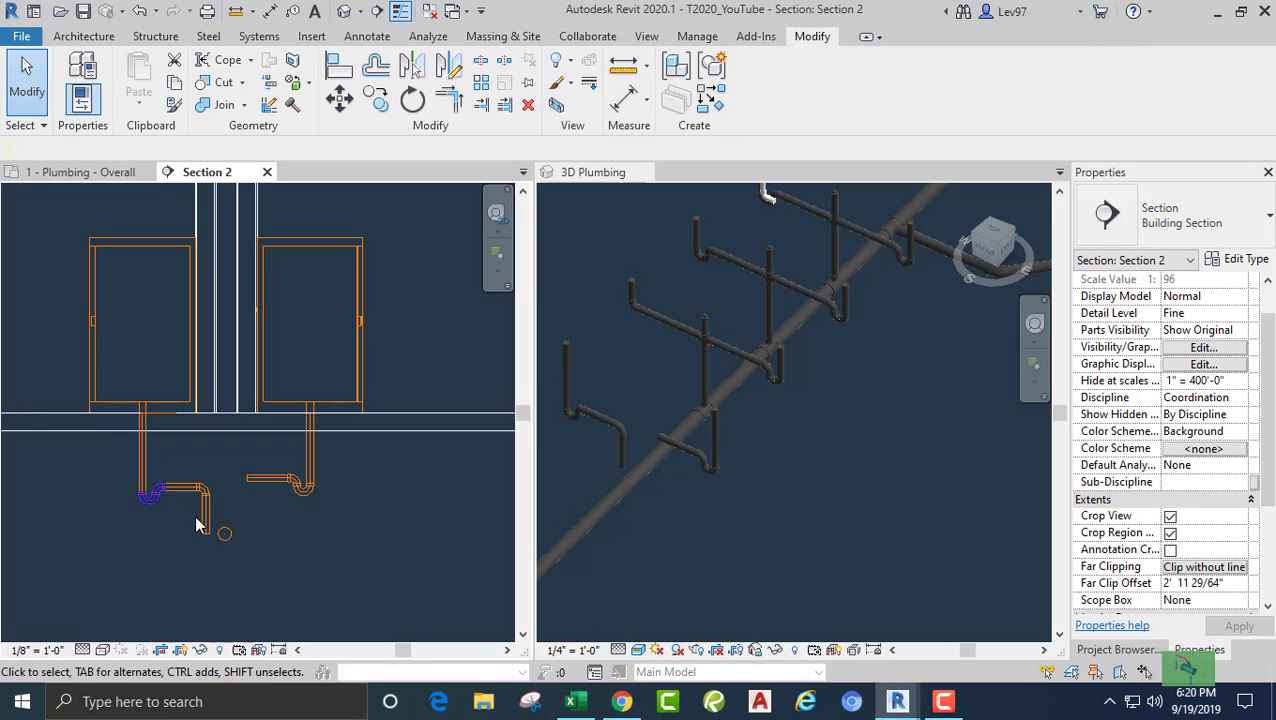
- Upgrade the bend where the drain turns down to a sanitary tee
scroll(196, 524, up, 5)
click(209, 504)
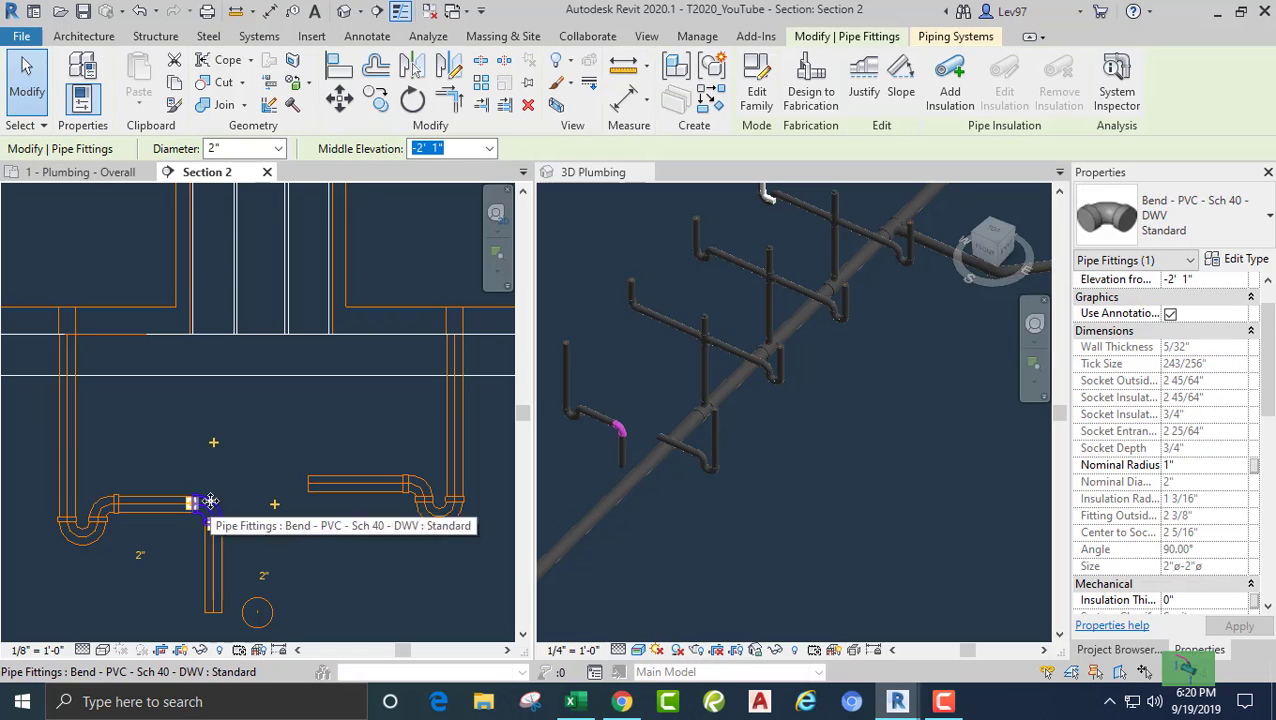
click(213, 443)
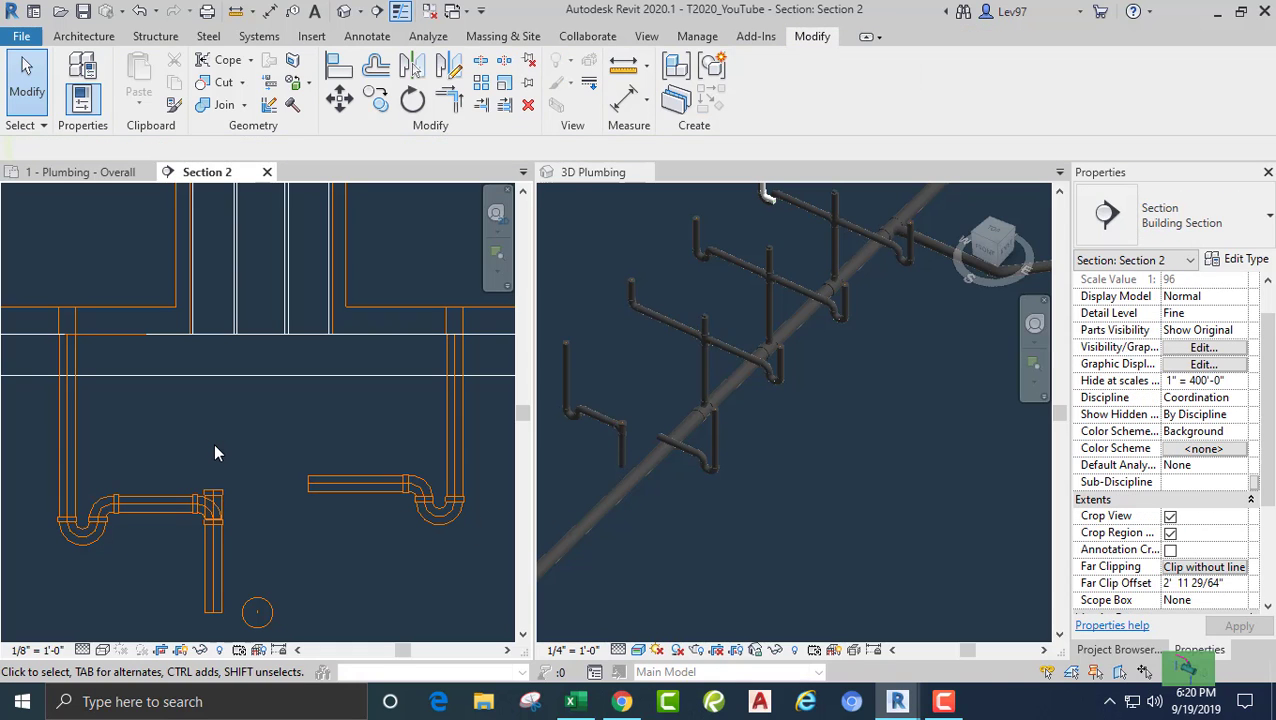
click(214, 502)
right_click(214, 502)
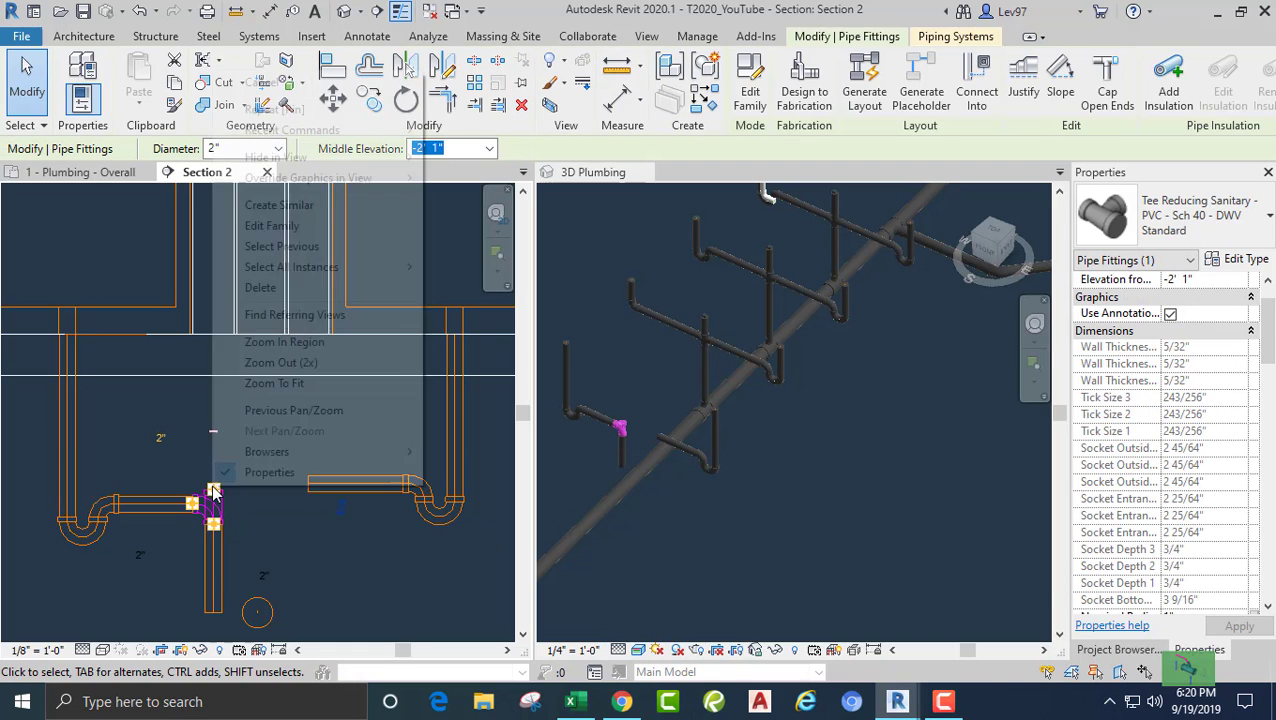
click(242, 484)
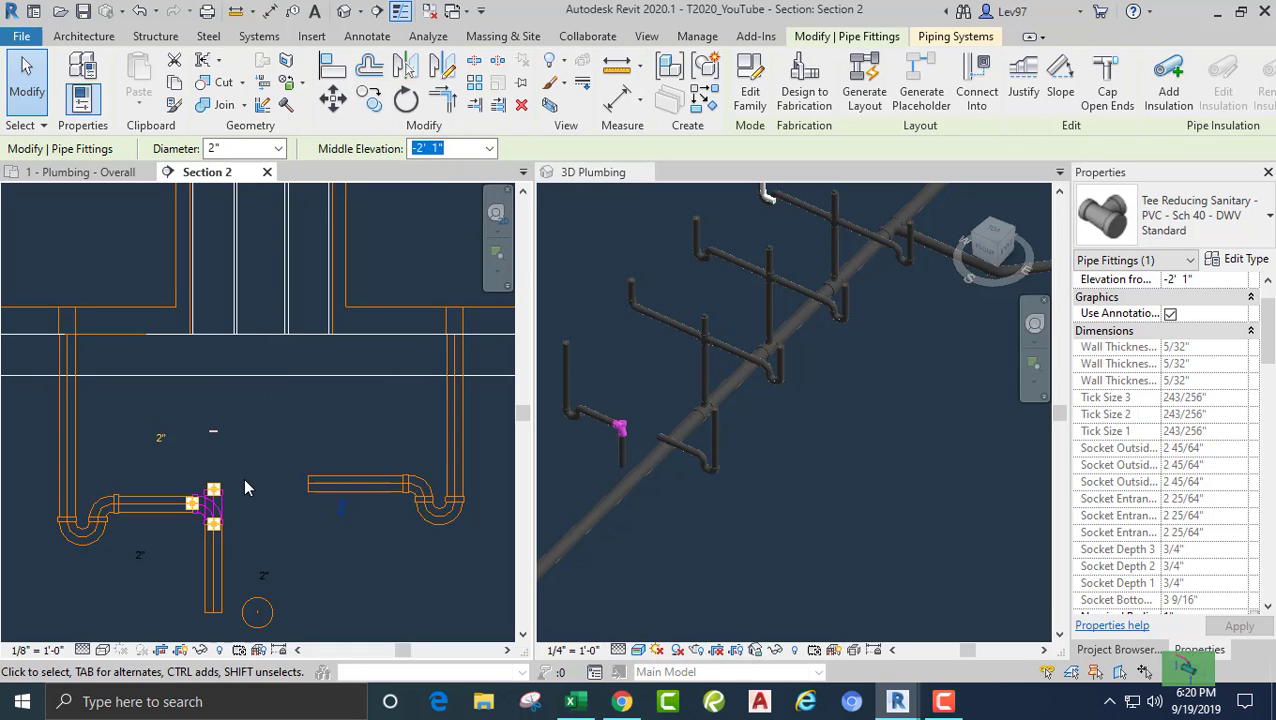
- Run a vent pipe straight up from the sanitary tee and cap its top
click(210, 497)
right_click(213, 497)
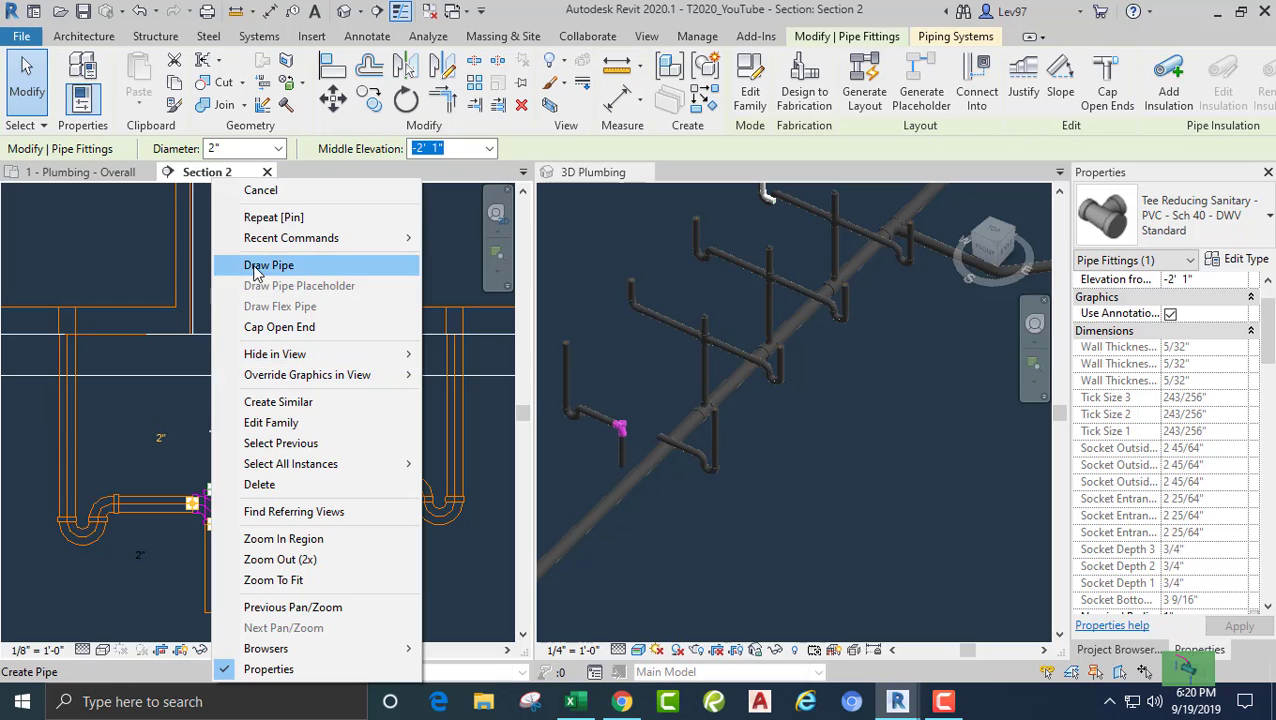
click(256, 266)
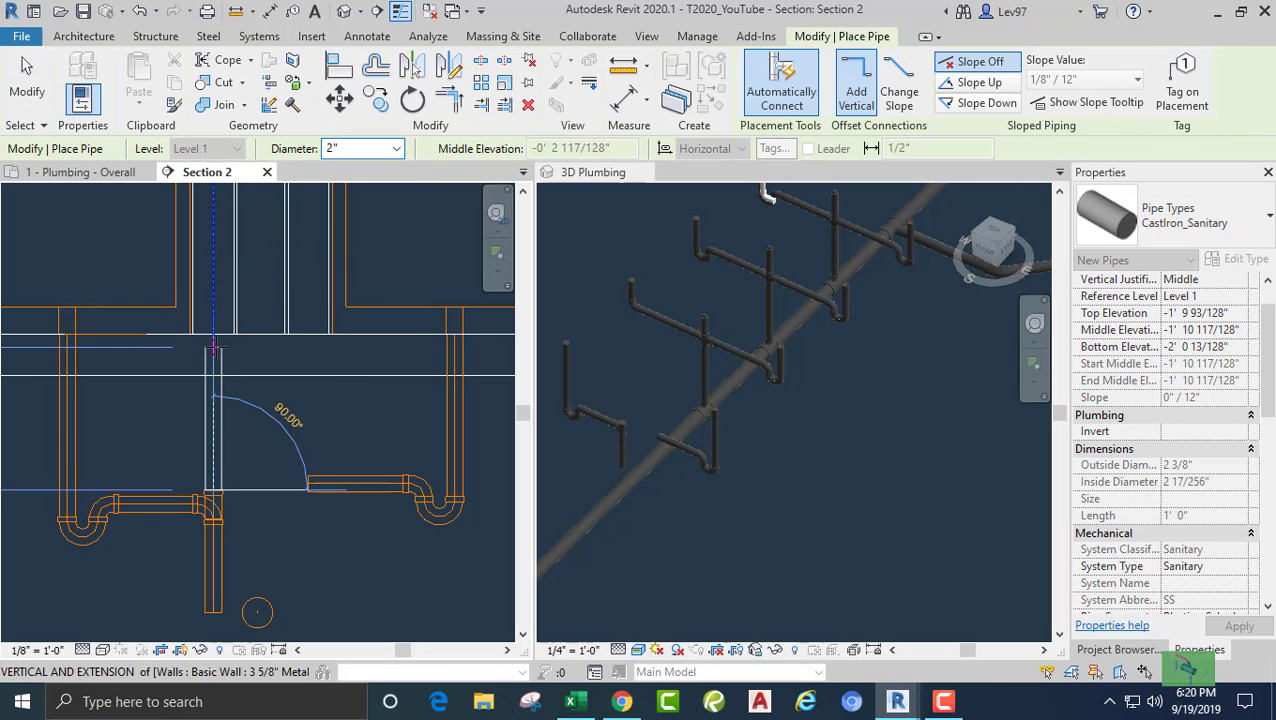
click(212, 350)
key(Escape)
key(Escape)
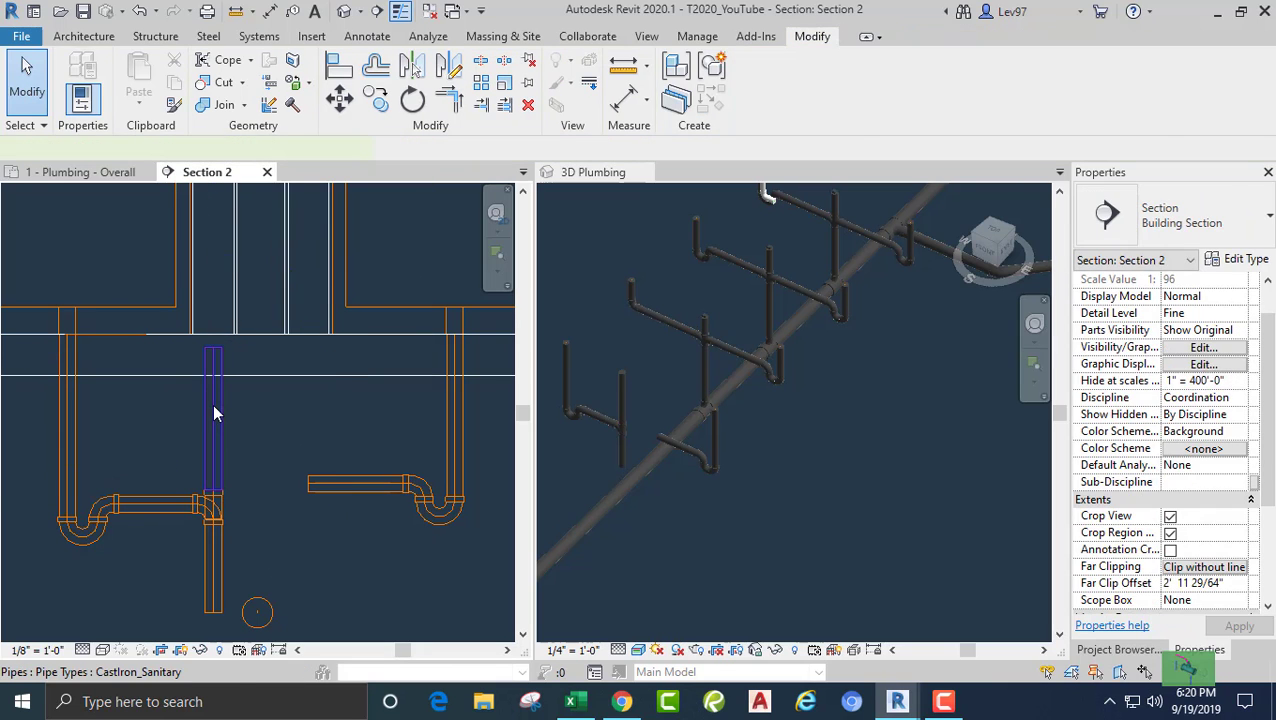
click(212, 404)
click(898, 105)
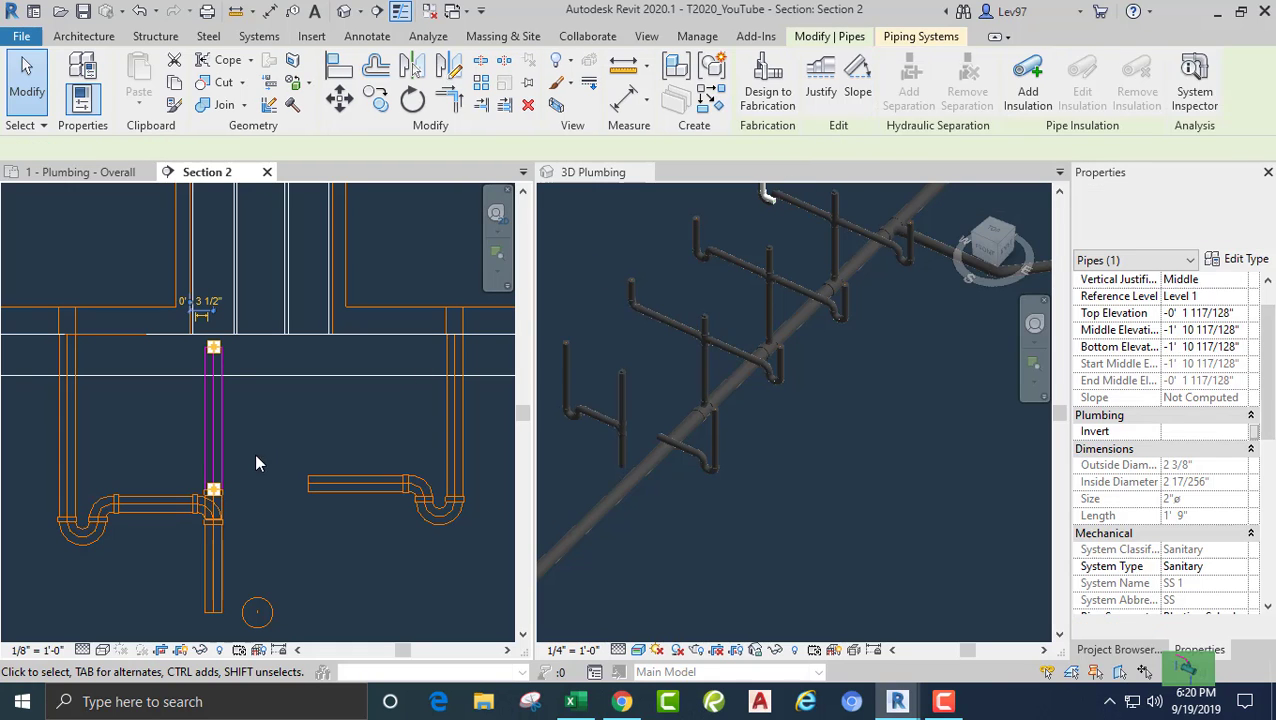
- Make it a double sanitary tee and run a 2" branch pipe right from its outlet
click(210, 508)
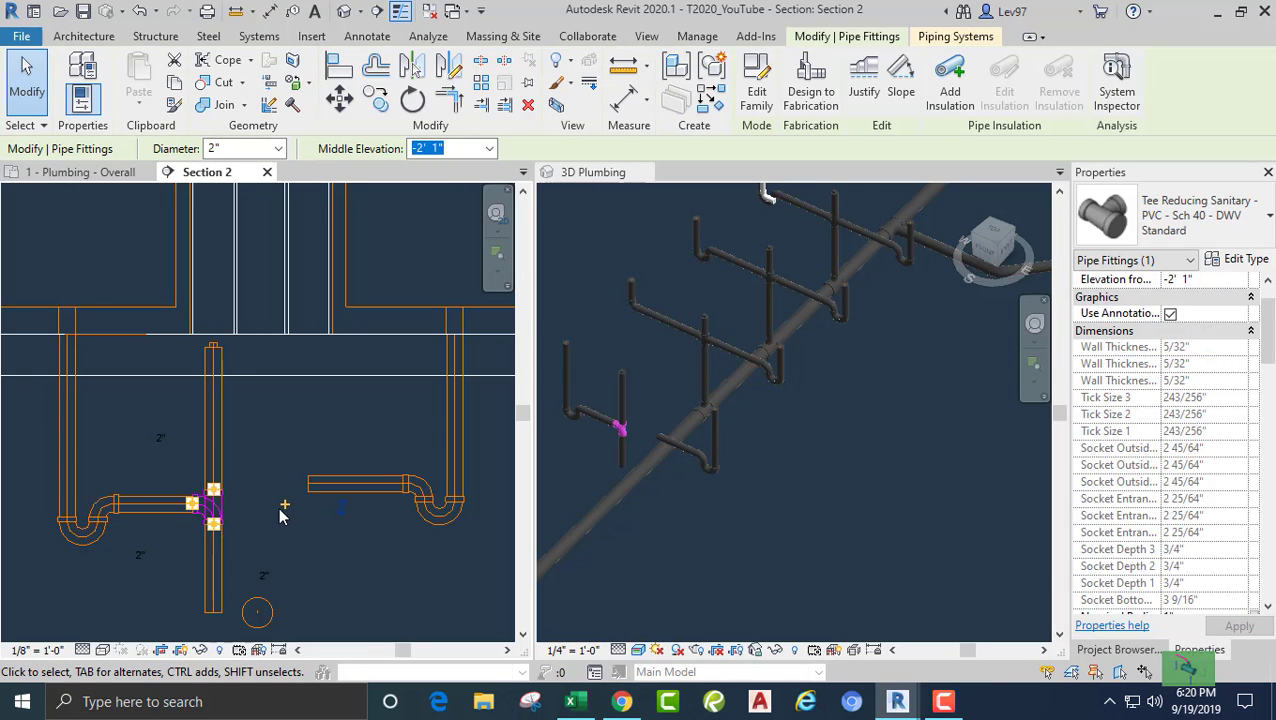
click(285, 510)
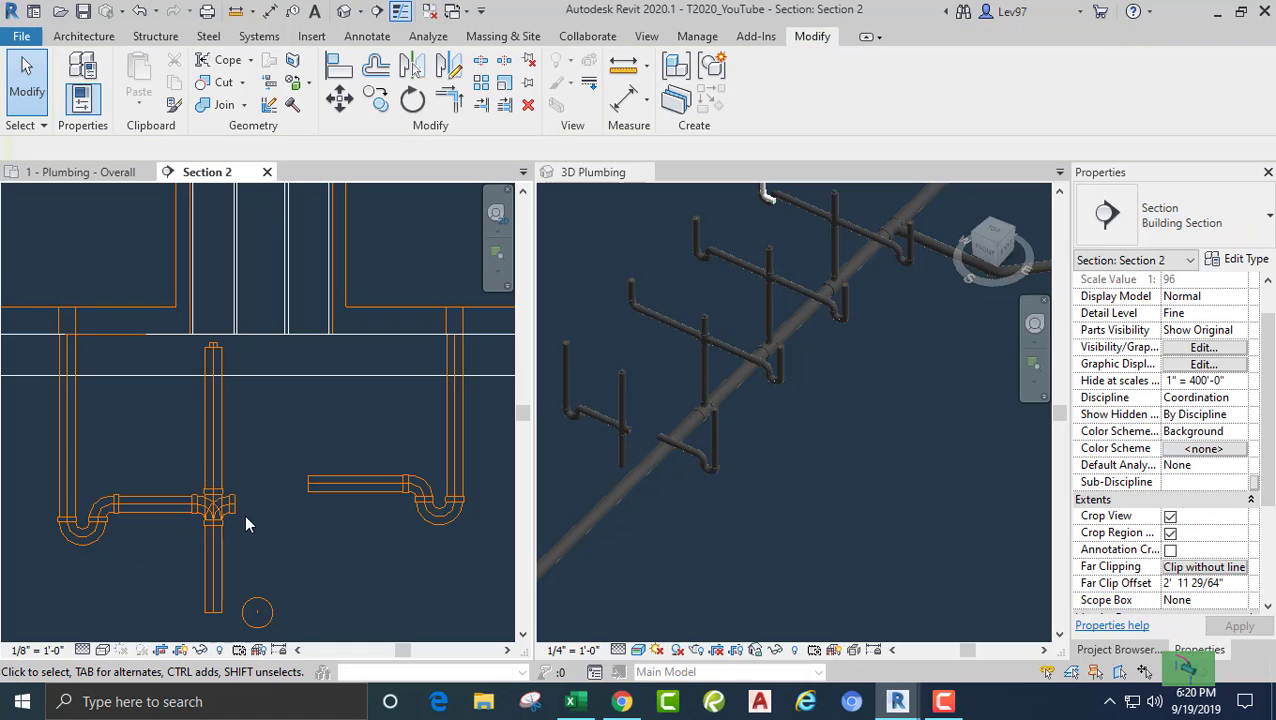
click(208, 500)
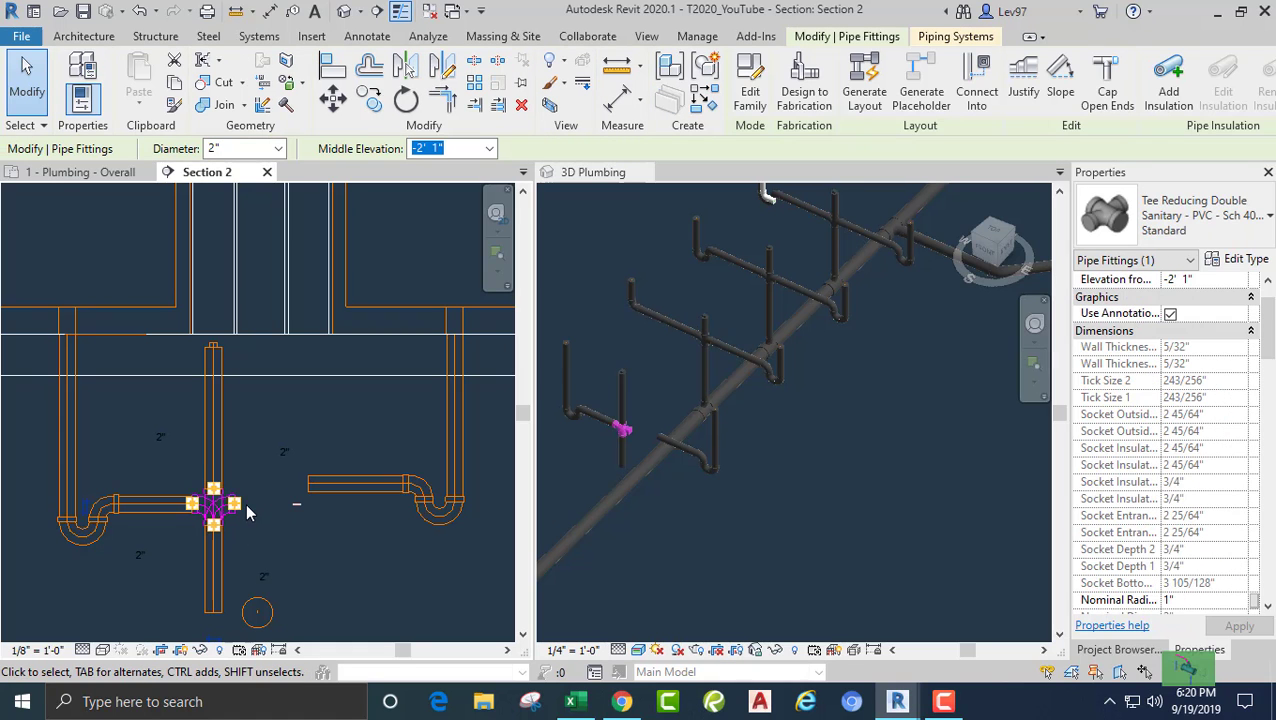
right_click(236, 510)
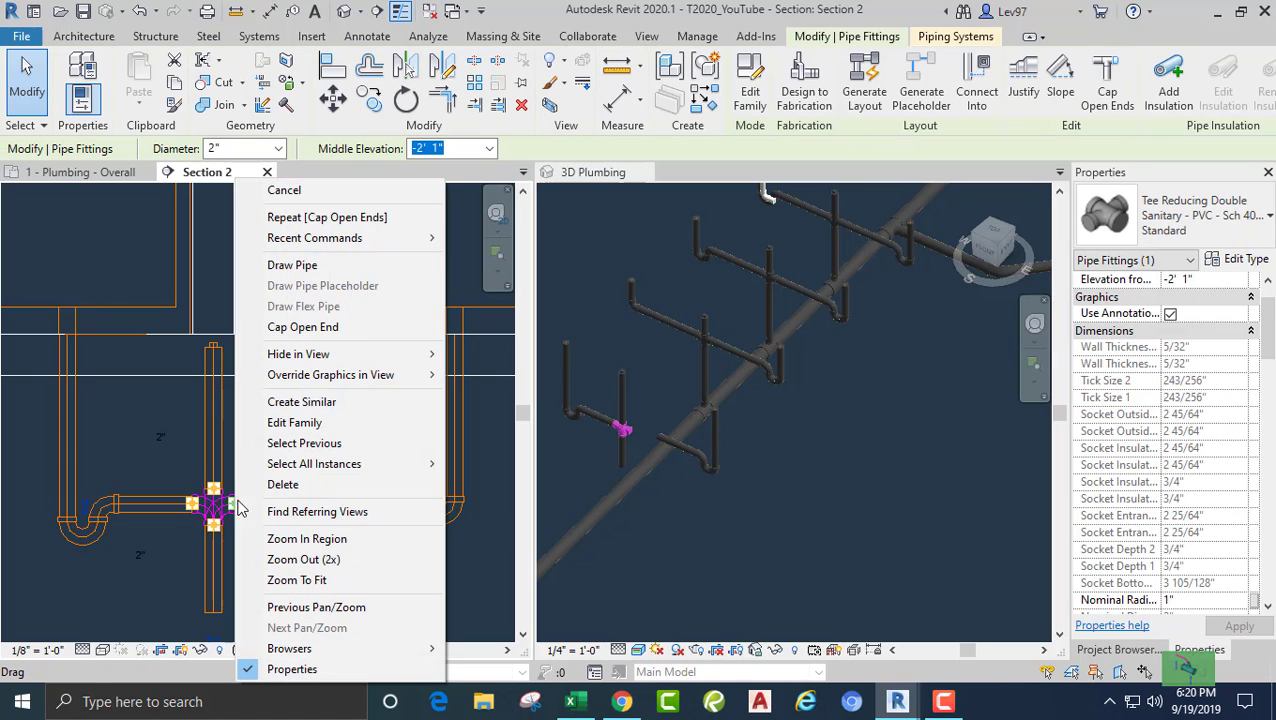
click(274, 265)
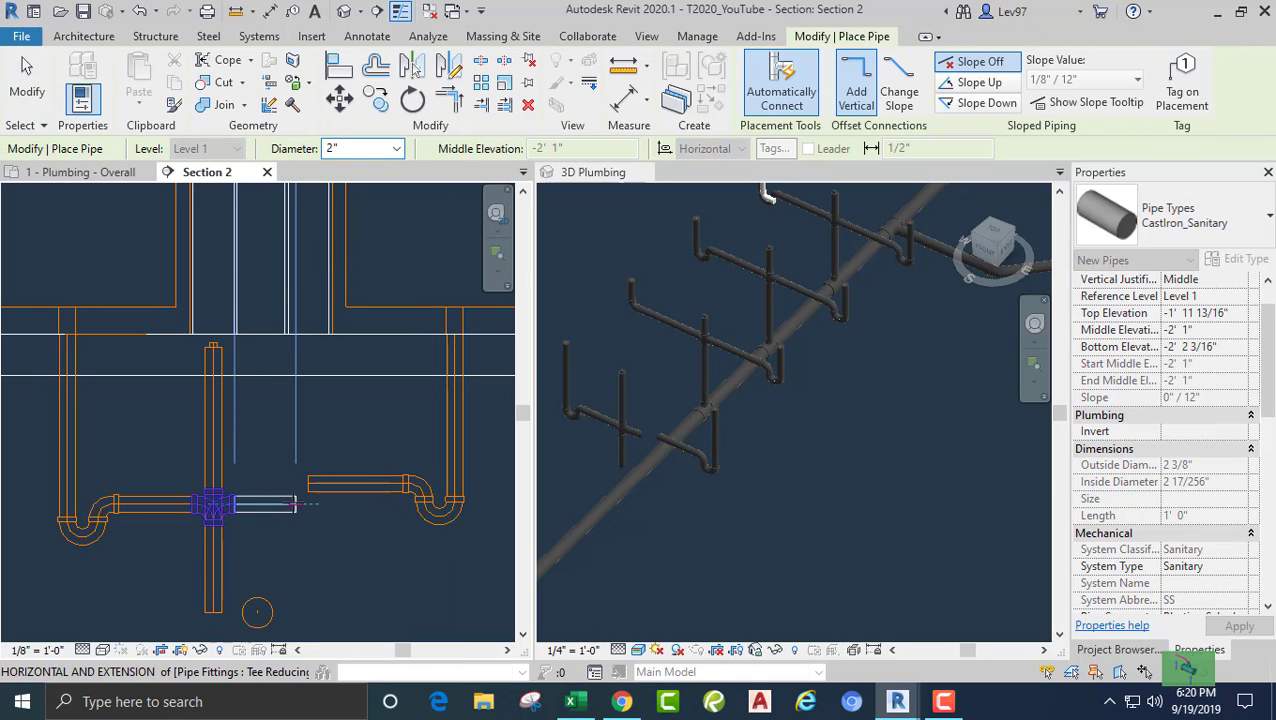
click(300, 507)
key(Escape)
key(Escape)
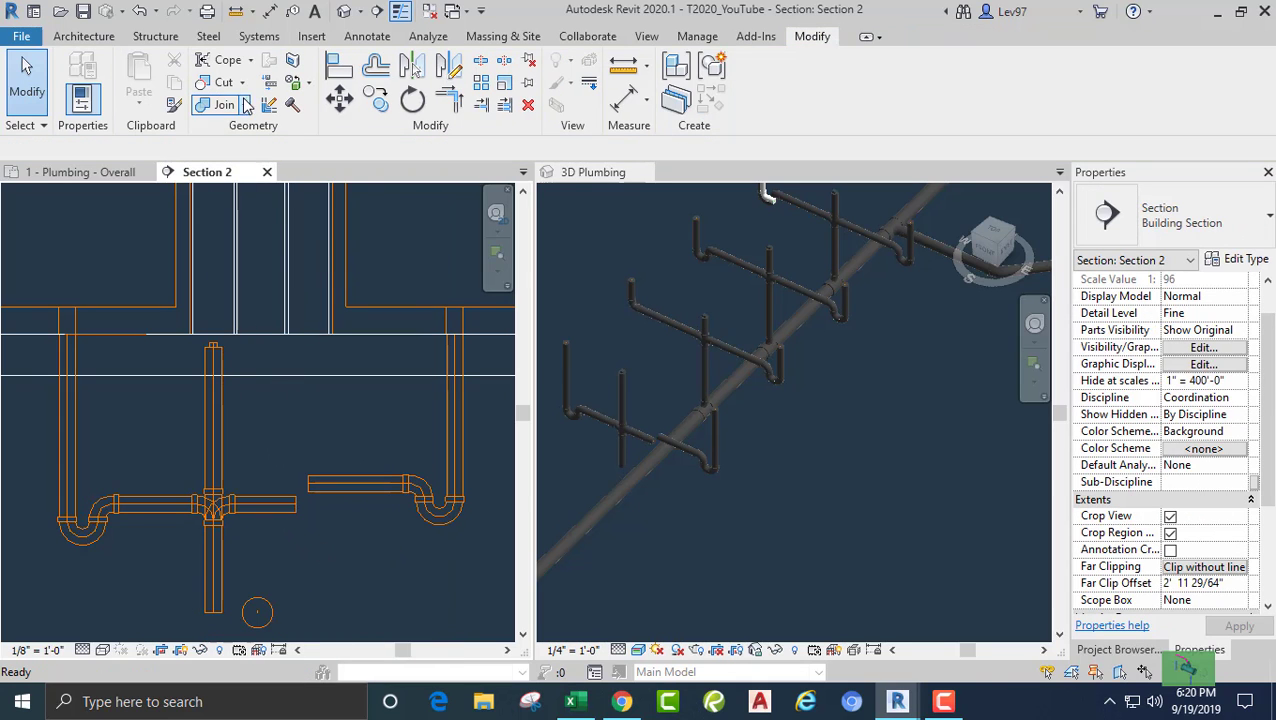
- Align the new branch pipe with the right shower's drain run
click(345, 73)
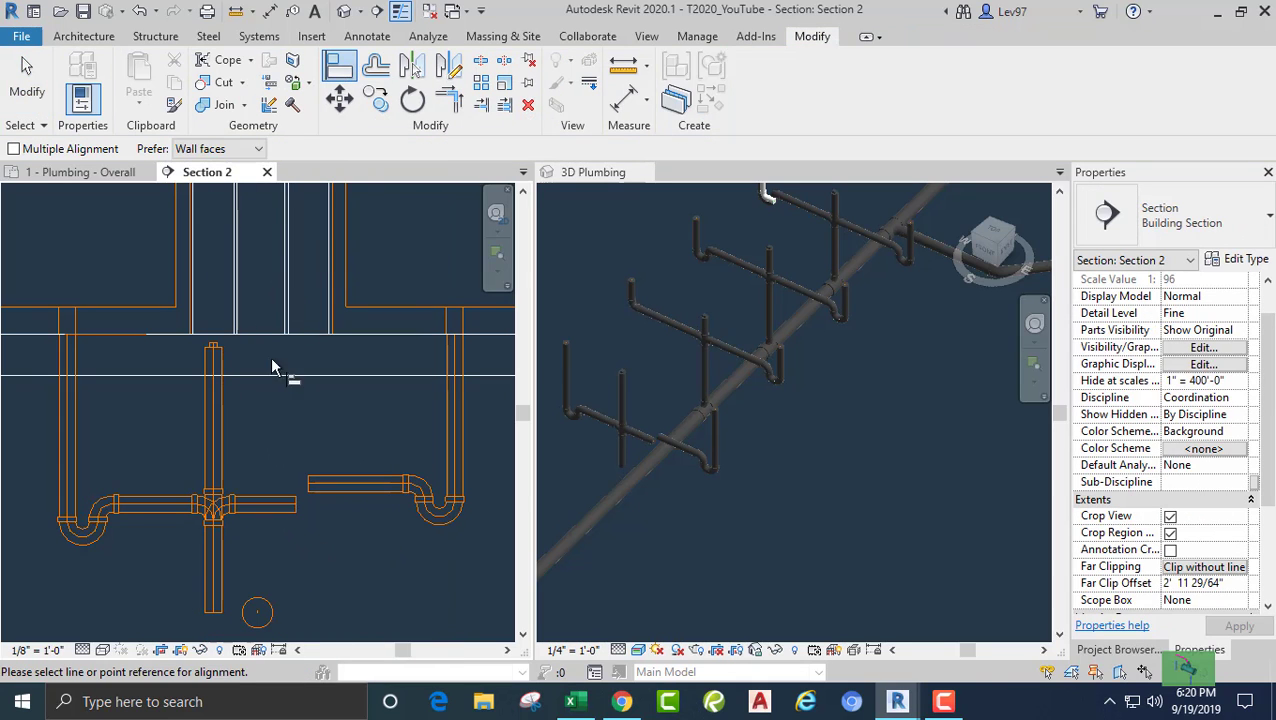
click(260, 502)
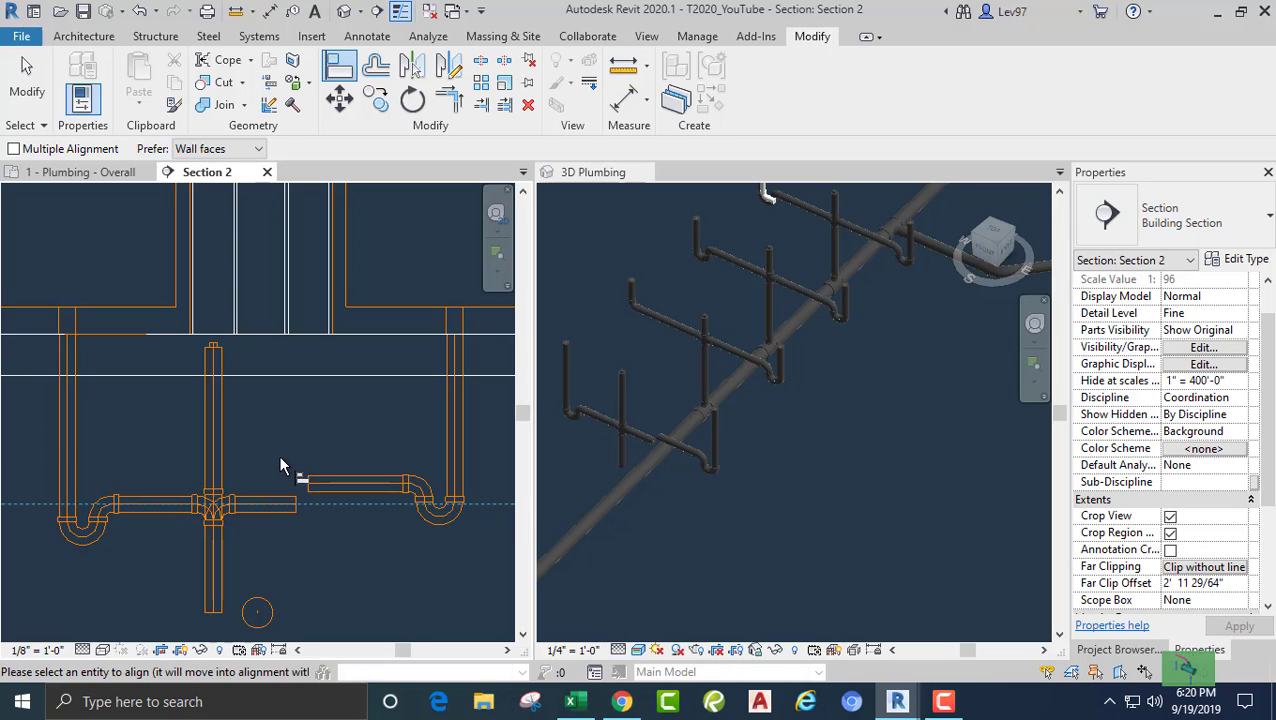
key(Escape)
click(341, 66)
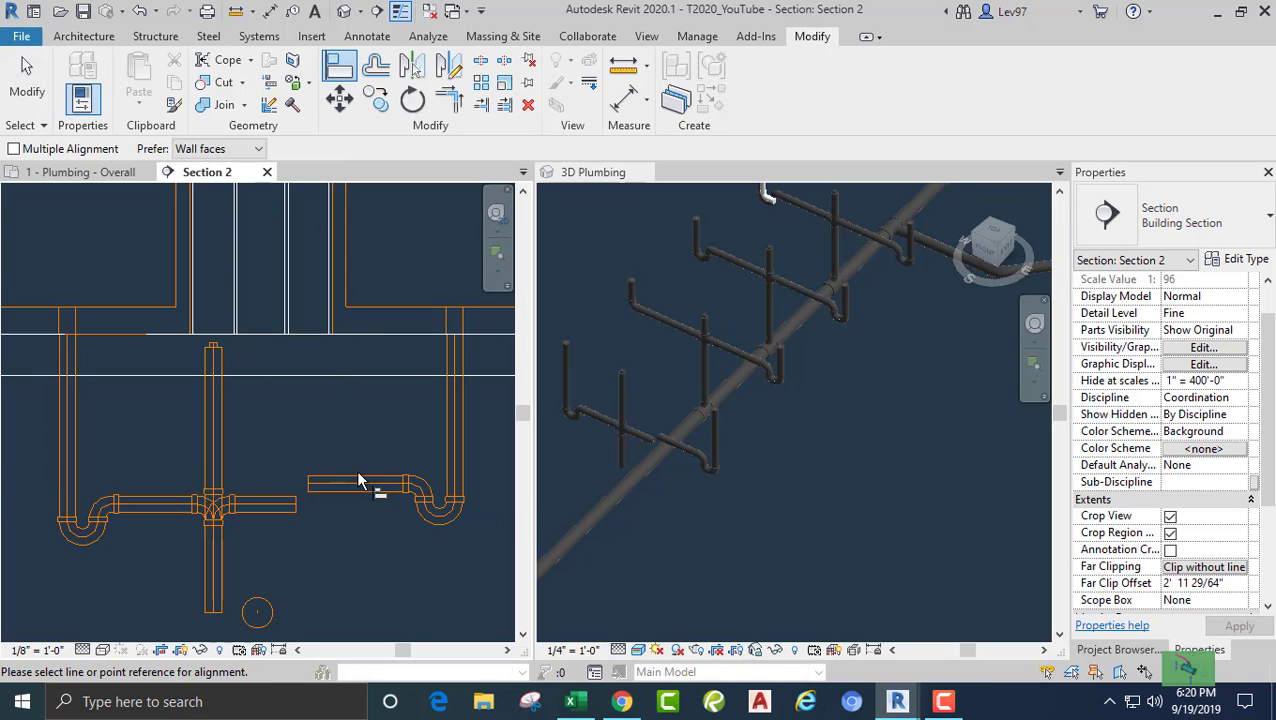
click(352, 480)
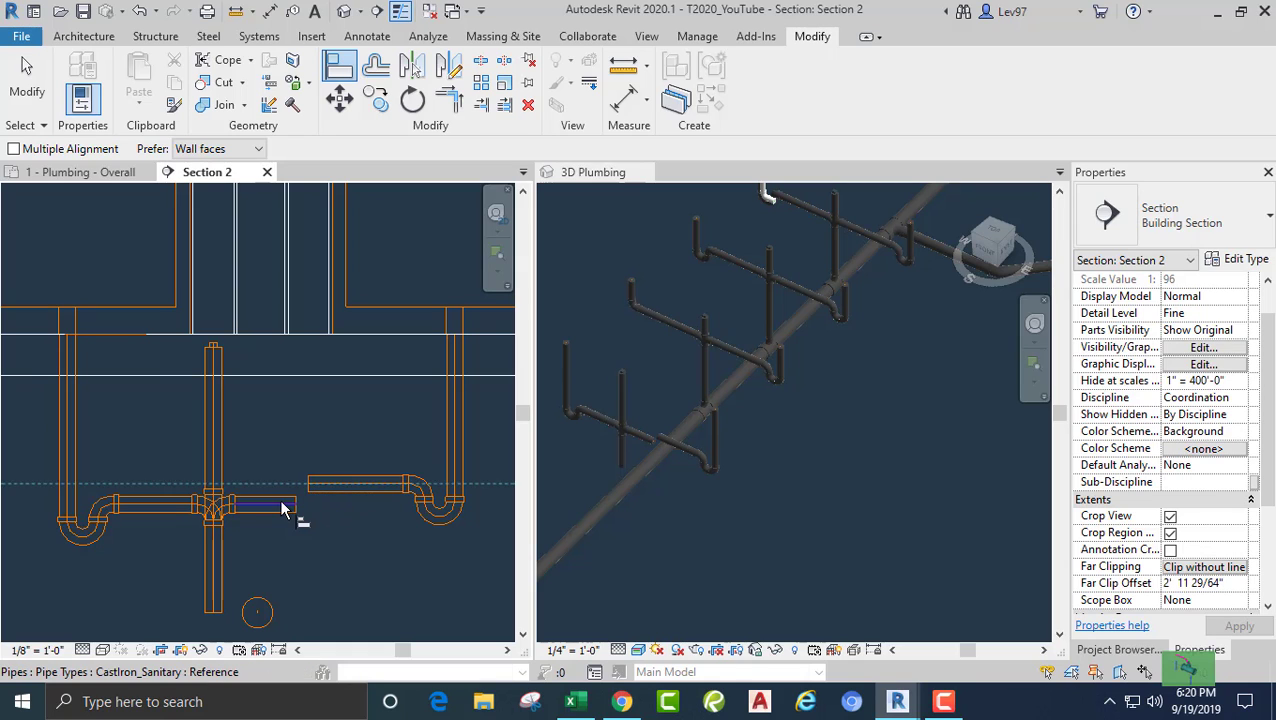
click(296, 500)
key(Escape)
- Join the branch pipe end to end with the right shower's drain run
click(452, 101)
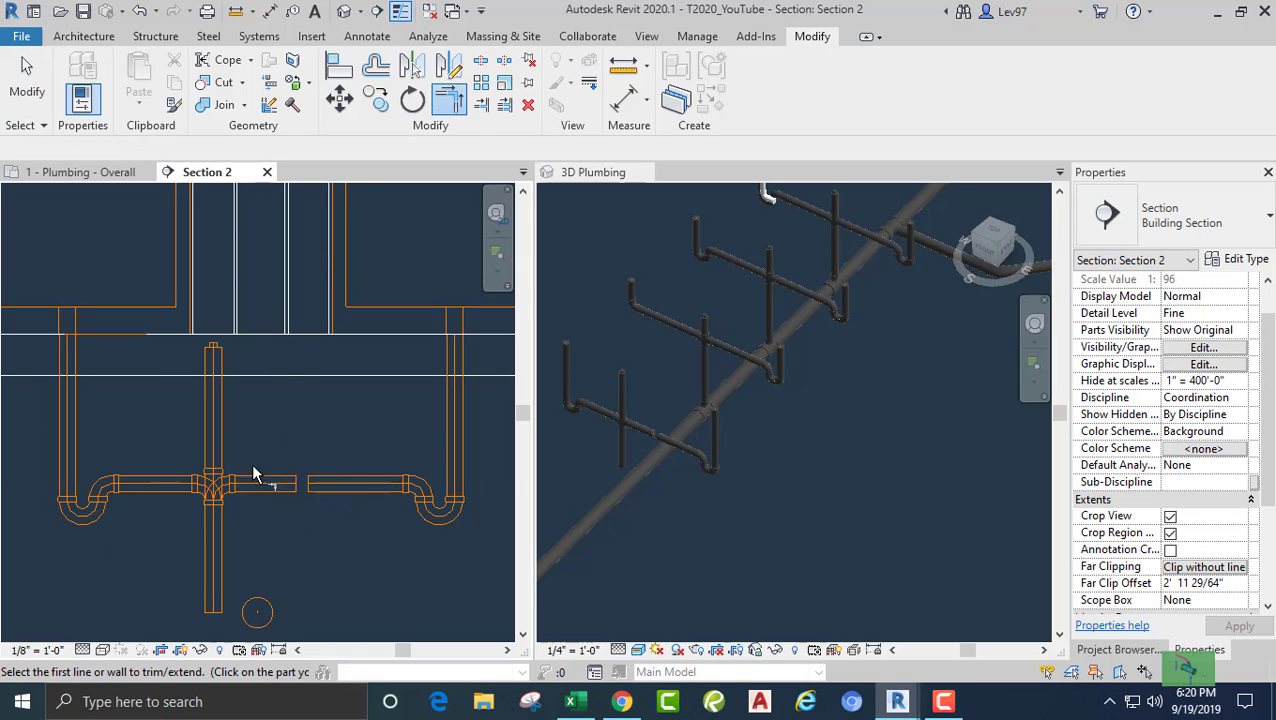
click(267, 487)
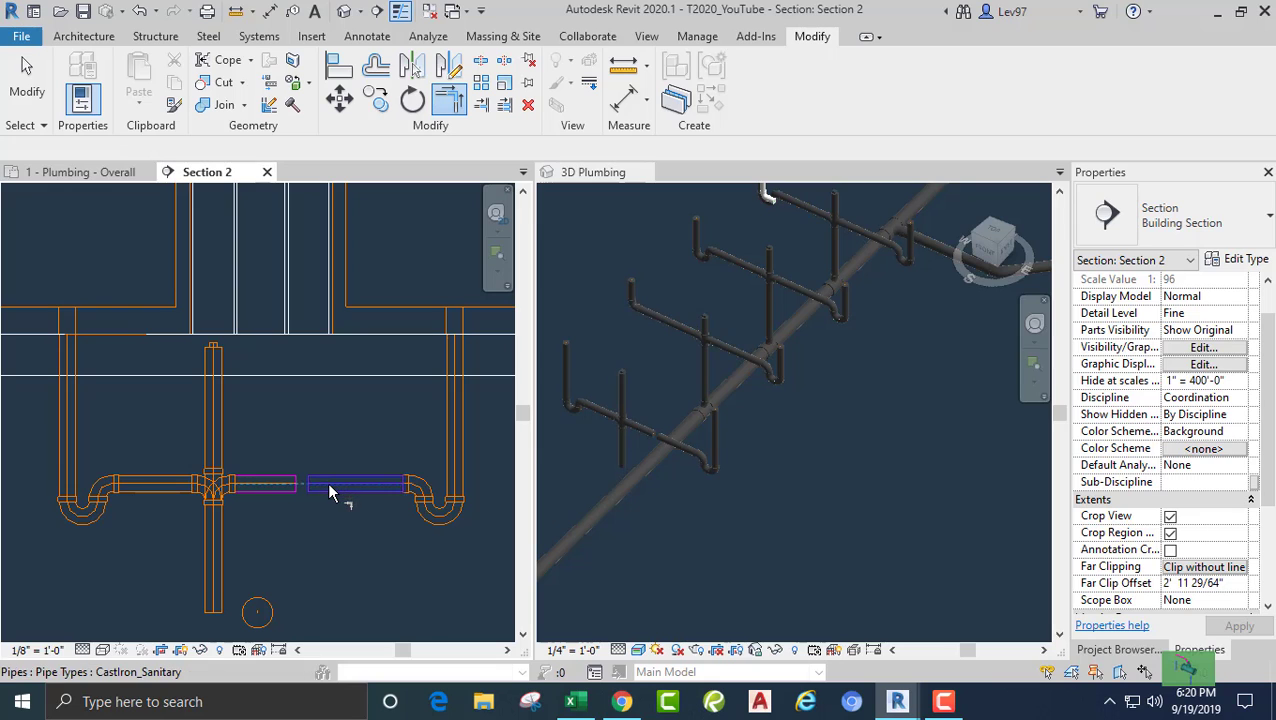
click(328, 484)
key(Escape)
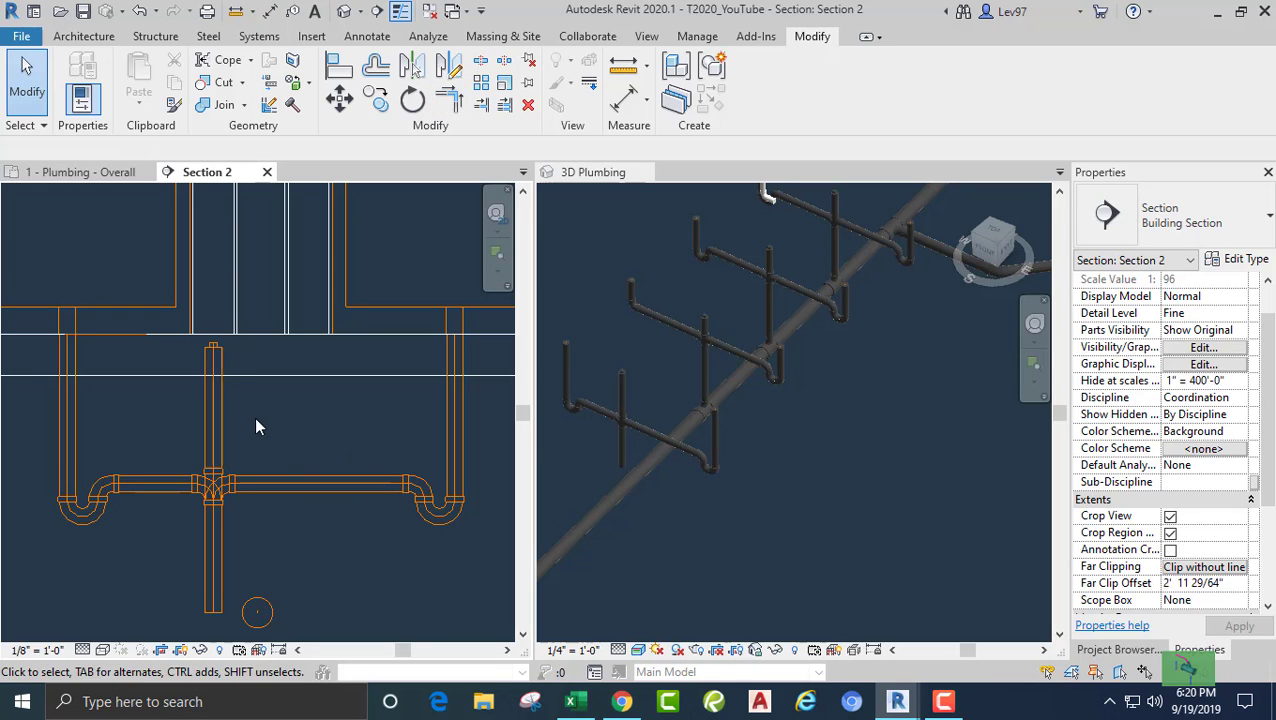
- Resize Section 2's extent around the showers in the overall plumbing floor plan
click(75, 172)
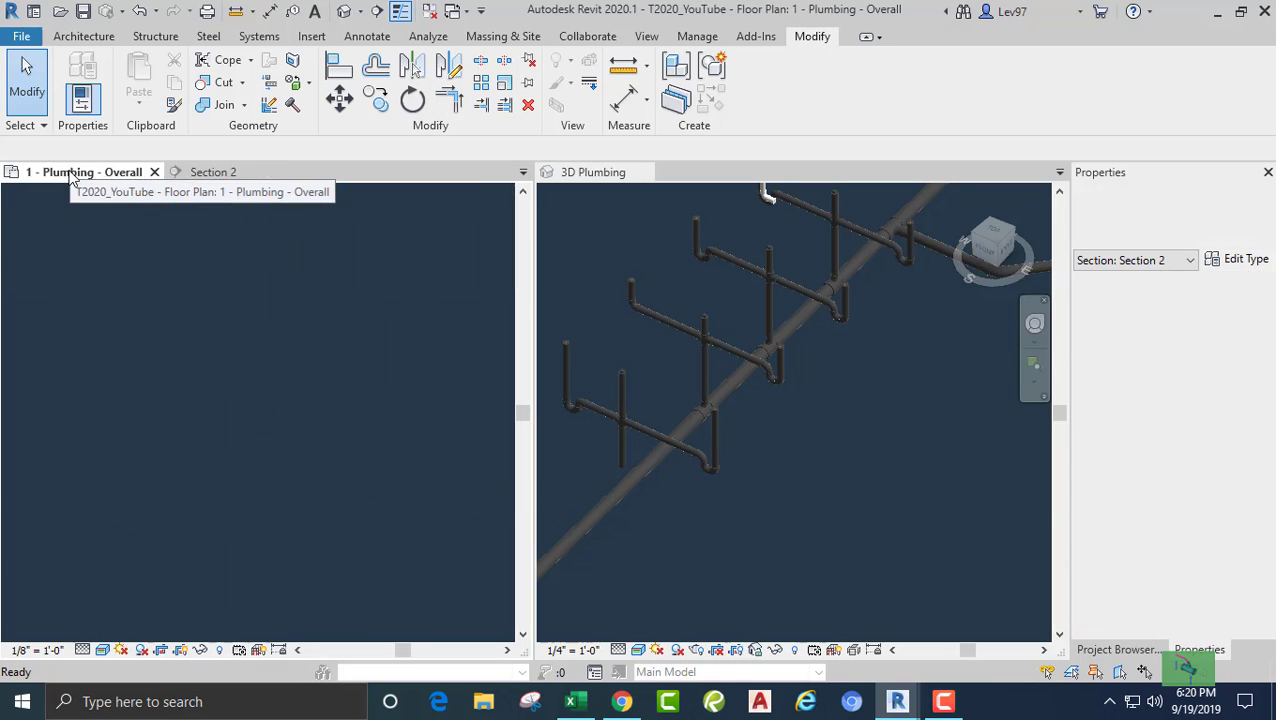
click(180, 496)
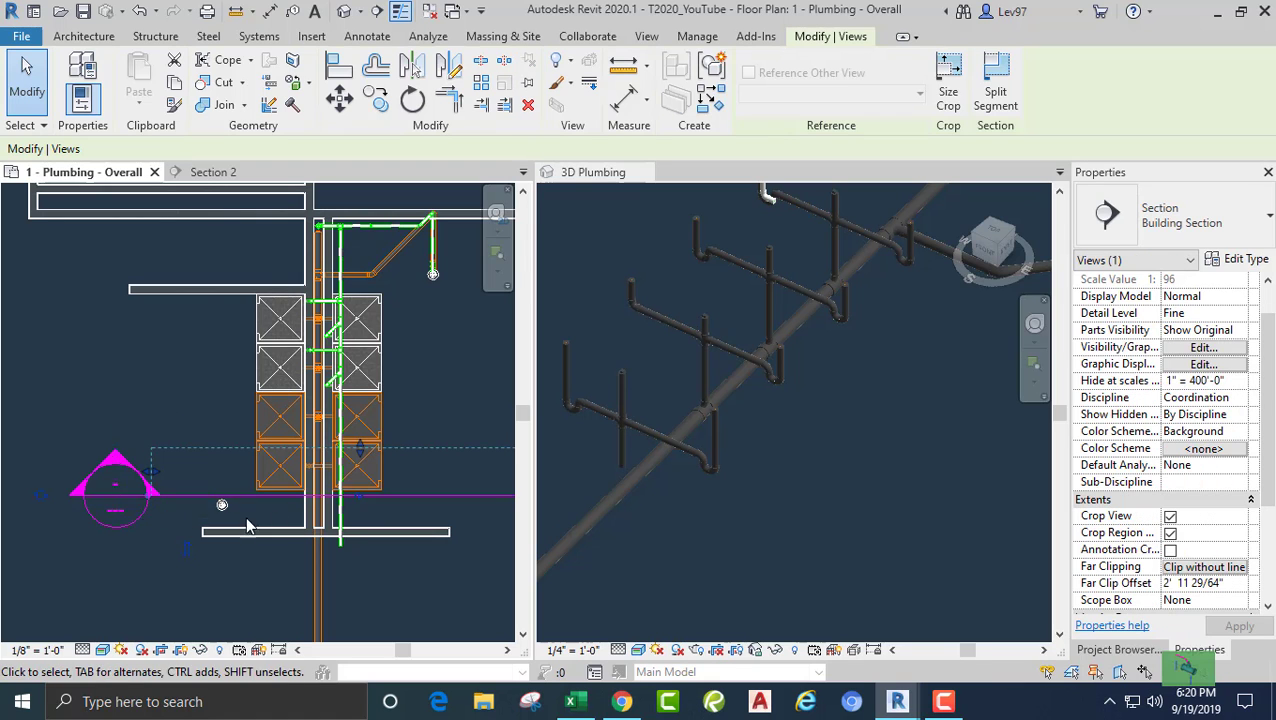
drag(370, 456, 369, 404)
key(Escape)
click(205, 172)
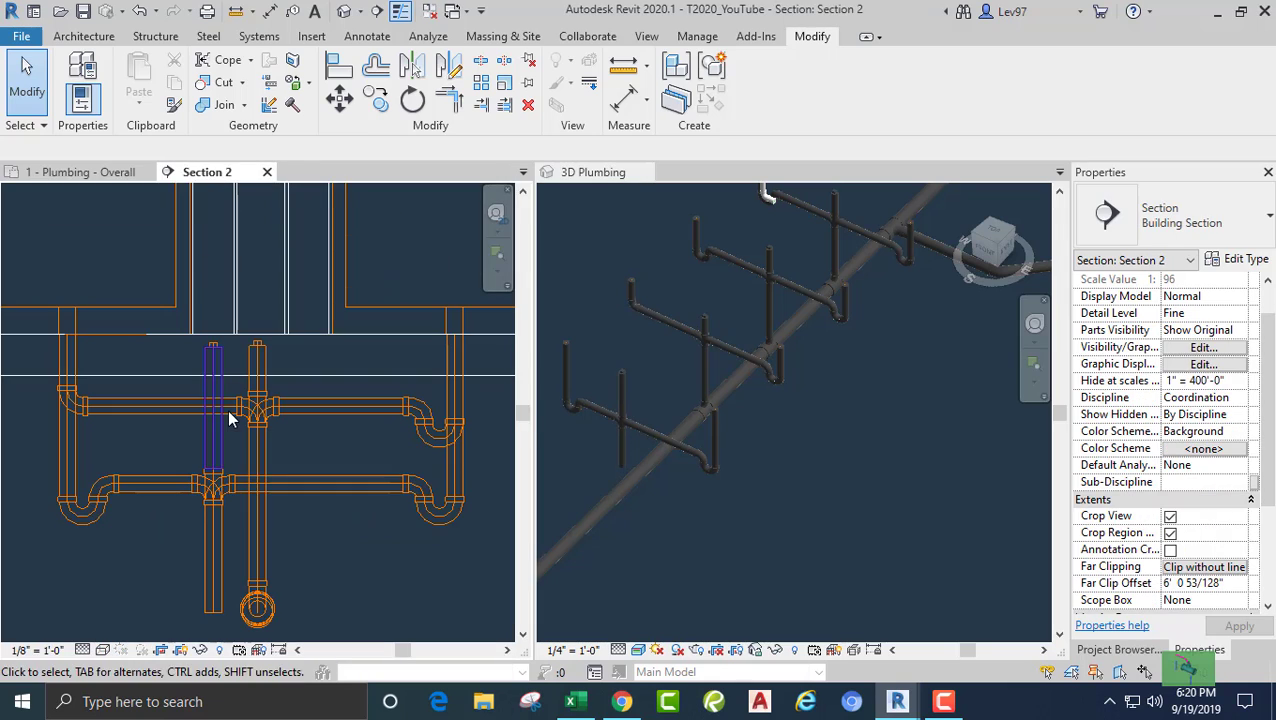
- Align the lower trap arm up to the upper trap arm
click(337, 75)
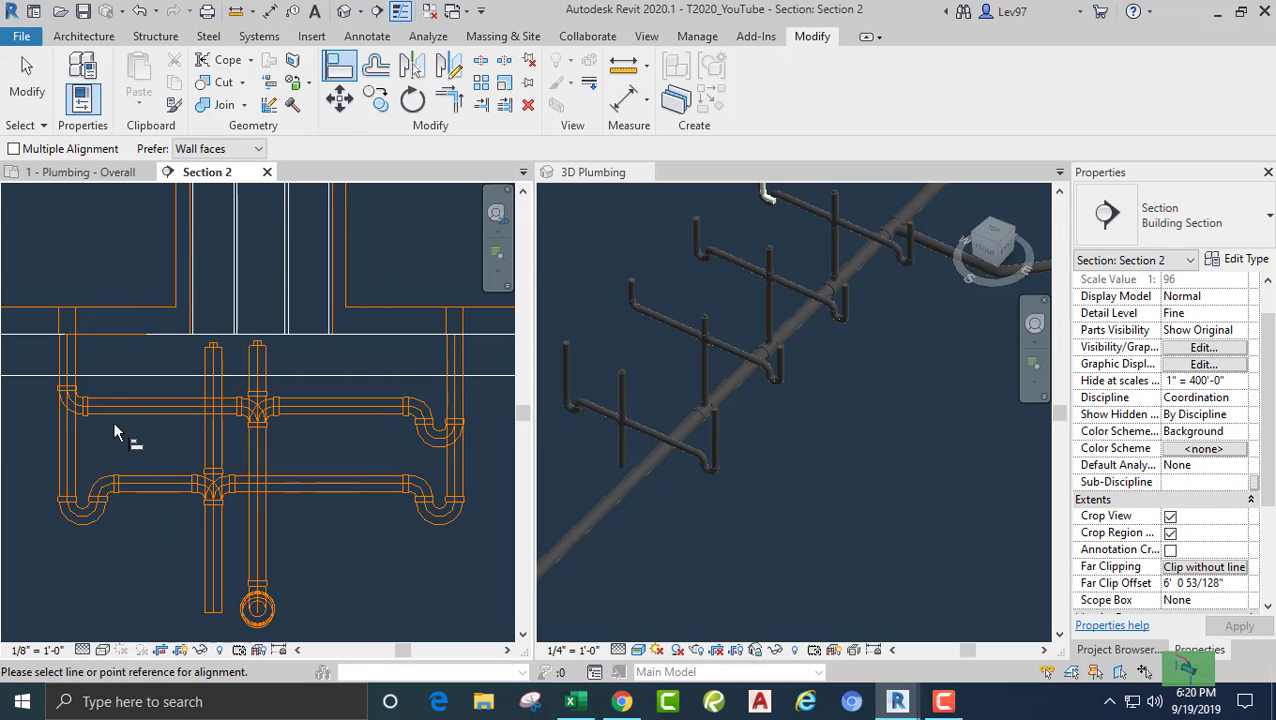
click(167, 406)
click(162, 485)
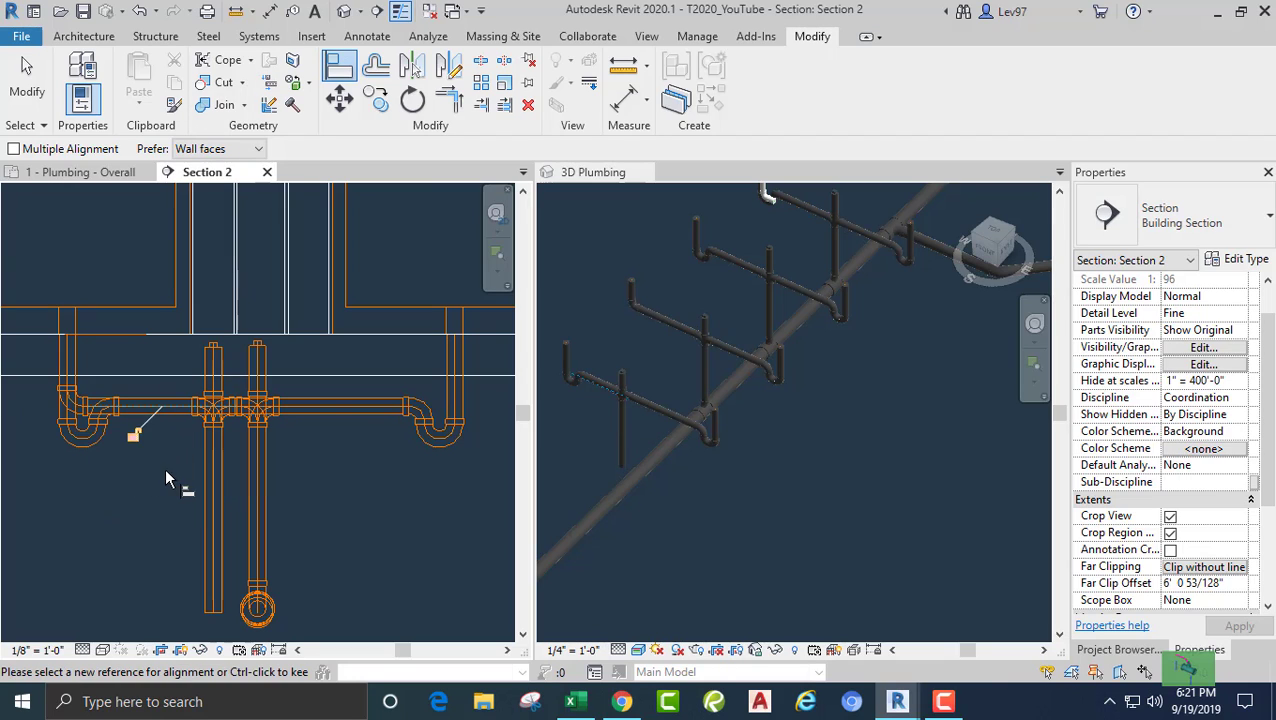
key(Escape)
click(338, 66)
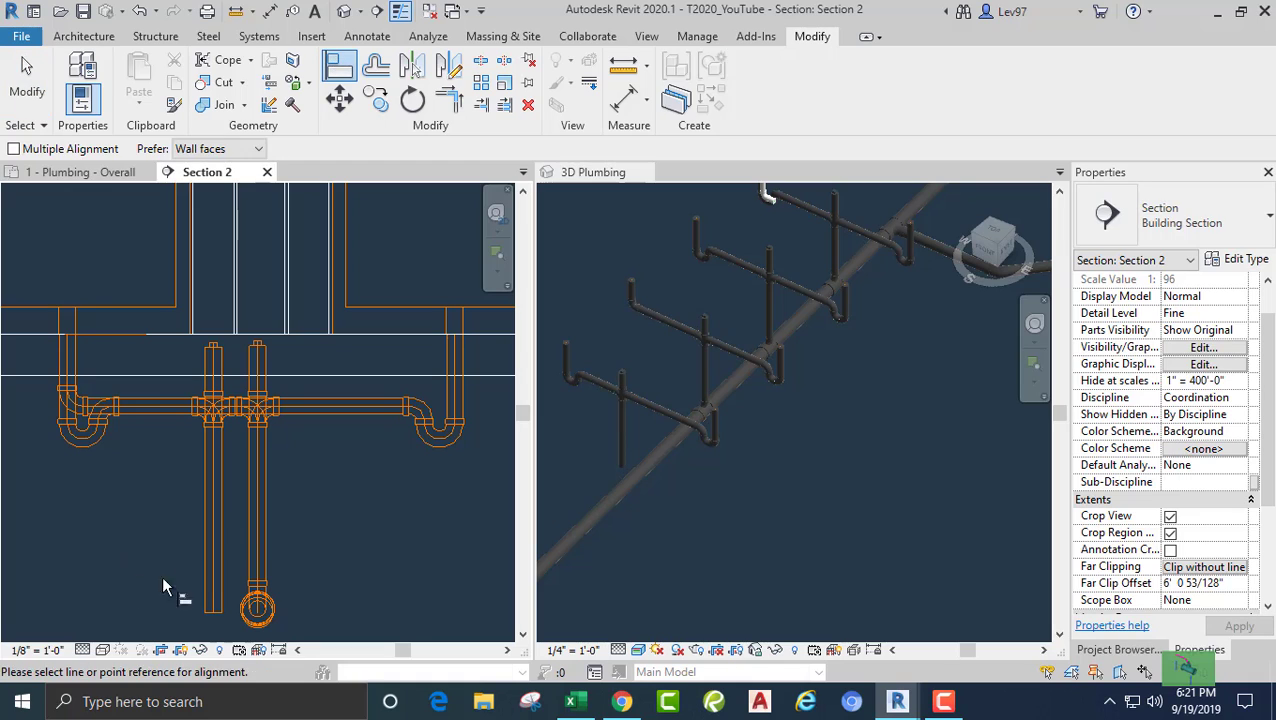
key(Escape)
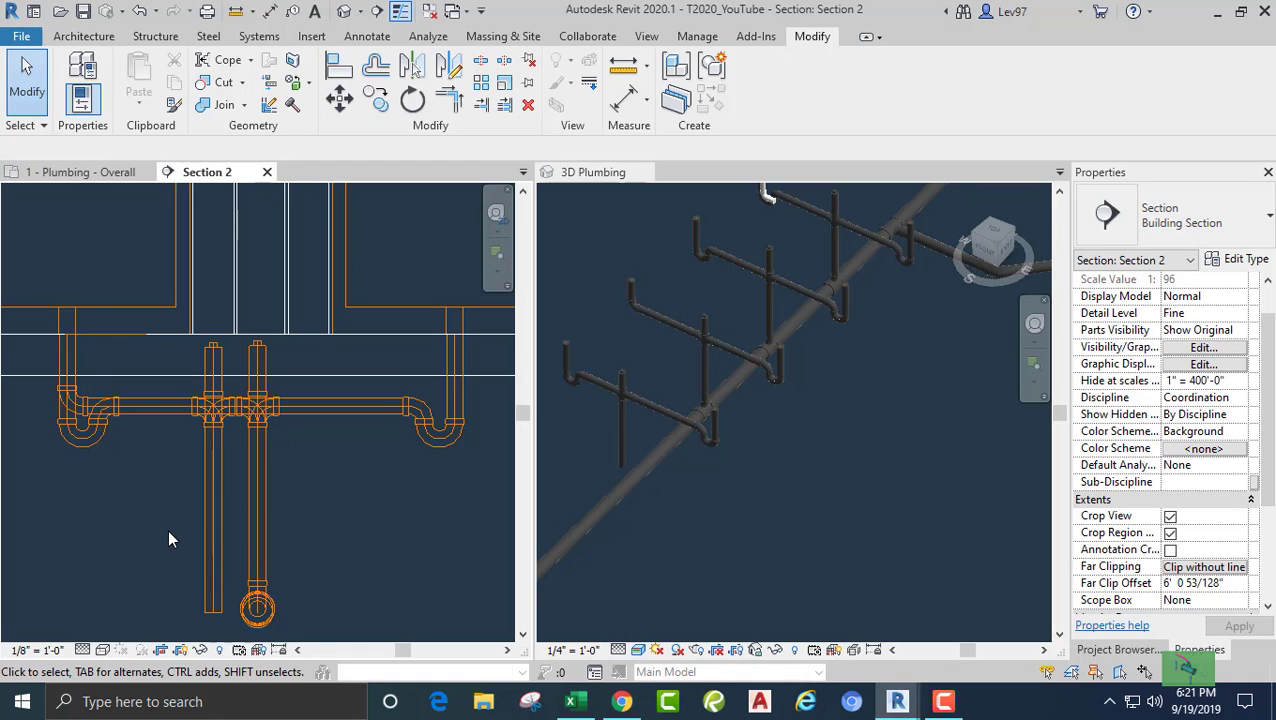
- Draw a short reference line with DL beneath the trap arm
key(d)
key(l)
click(178, 513)
click(146, 513)
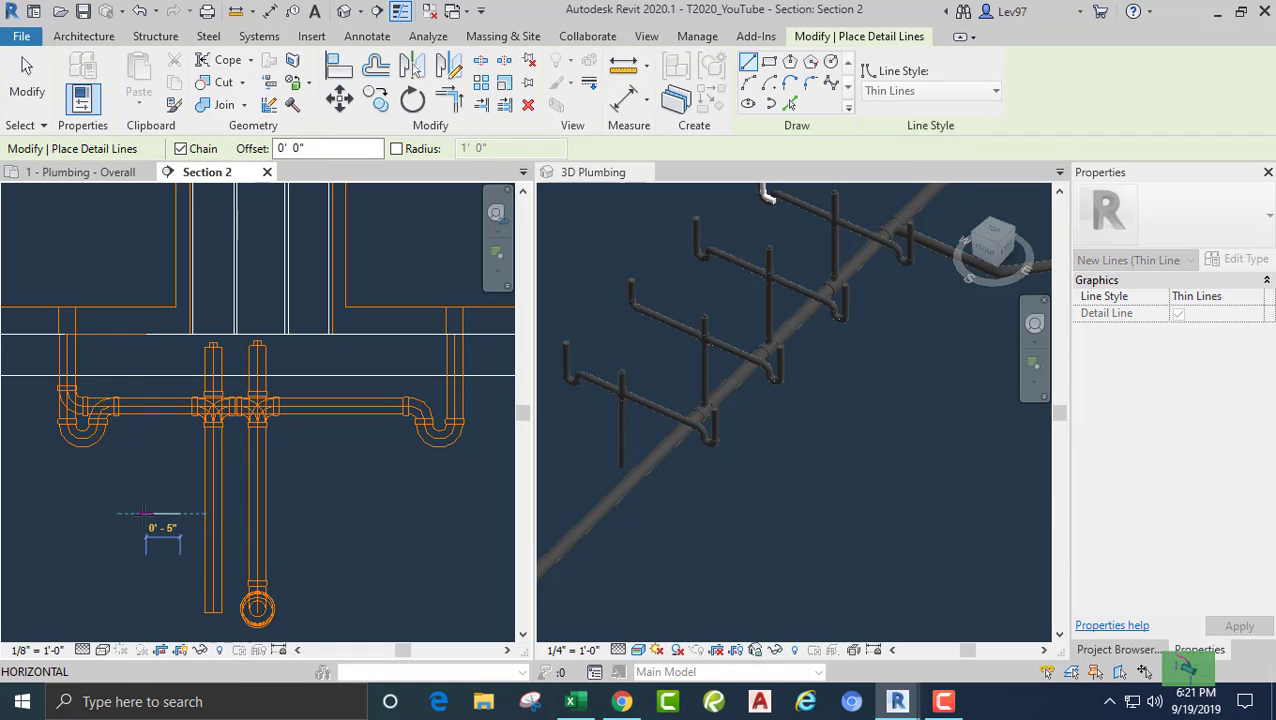
key(Escape)
key(Escape)
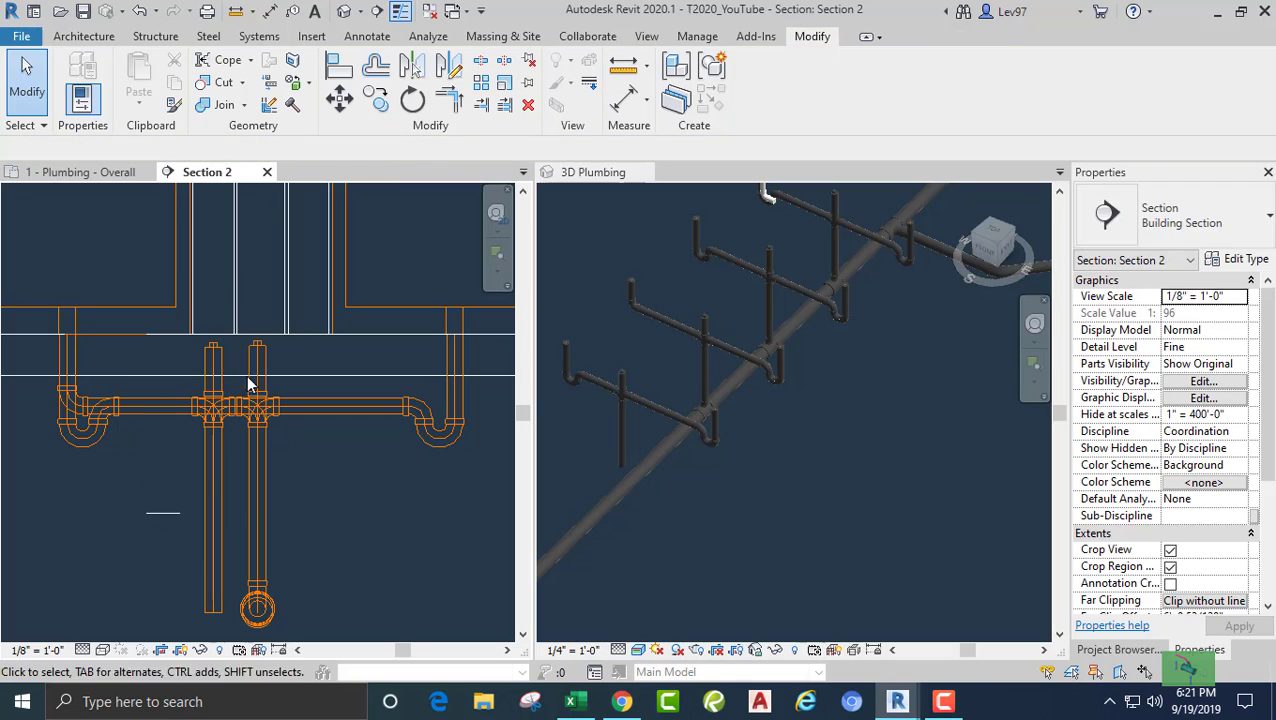
click(481, 108)
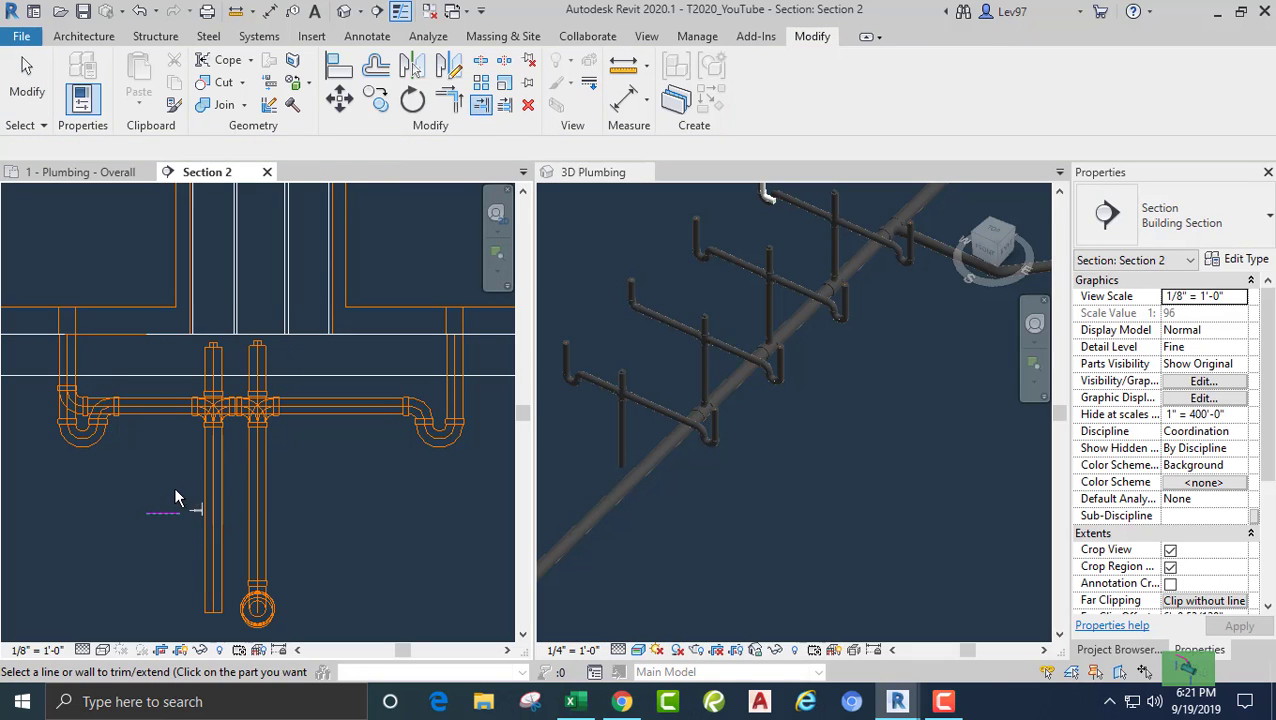
key(Escape)
click(162, 513)
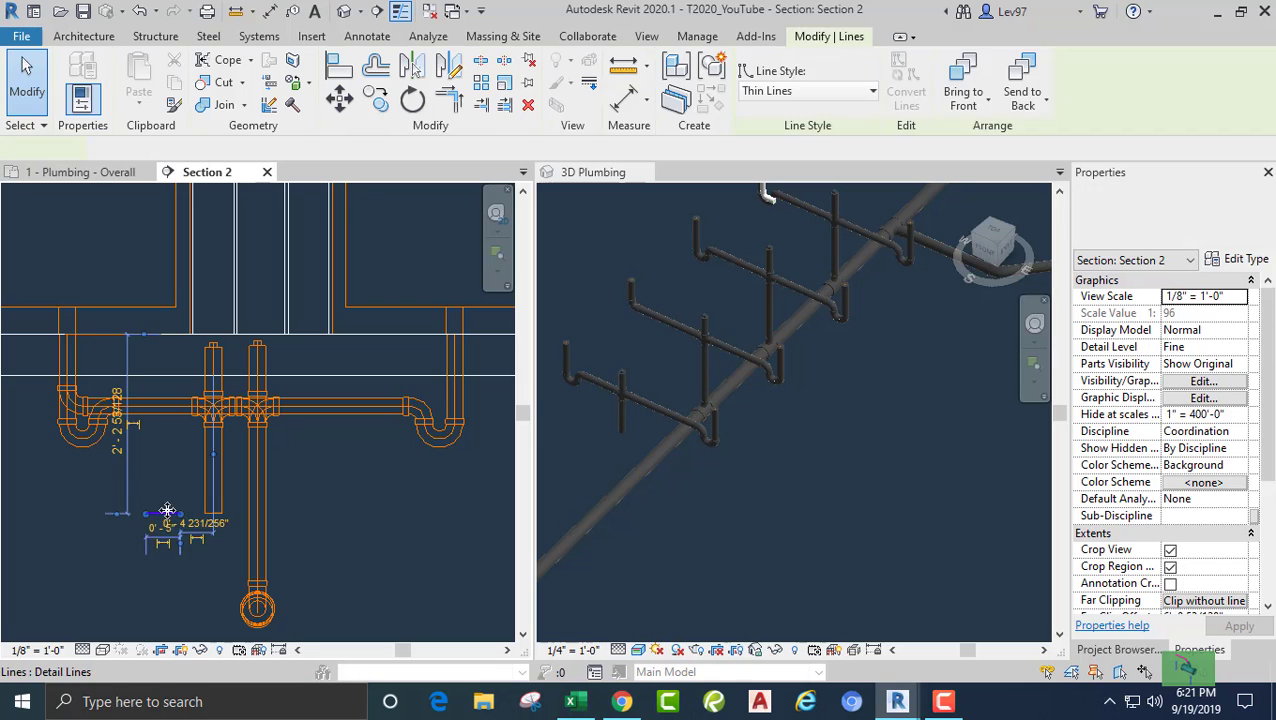
click(154, 472)
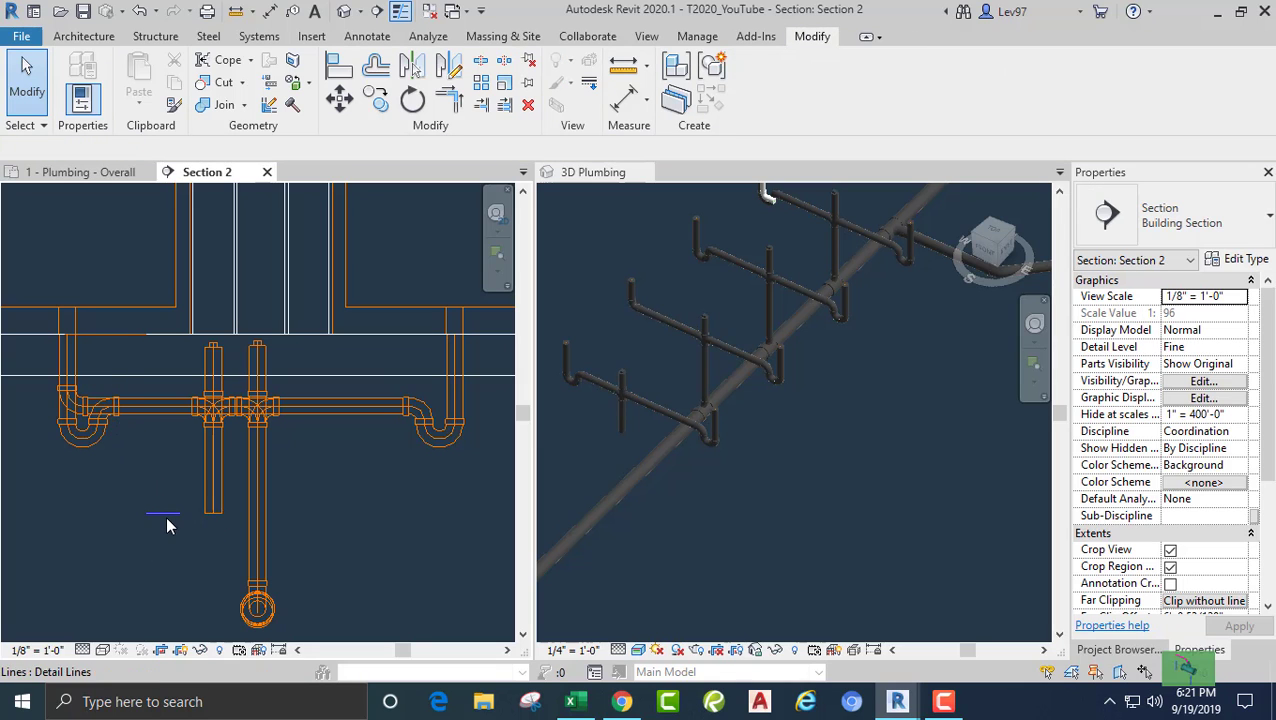
click(165, 517)
click(147, 453)
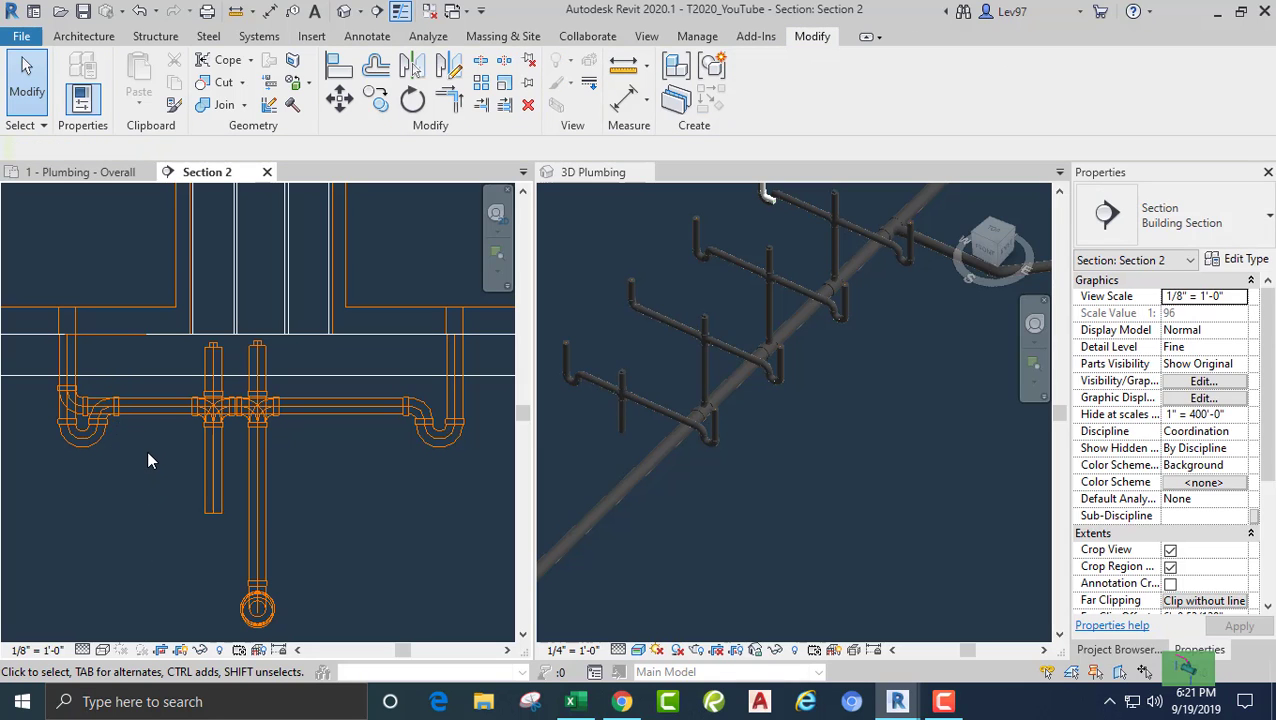
- Align the left vertical drain onto the right vertical drain
middle_drag(154, 460, 222, 515)
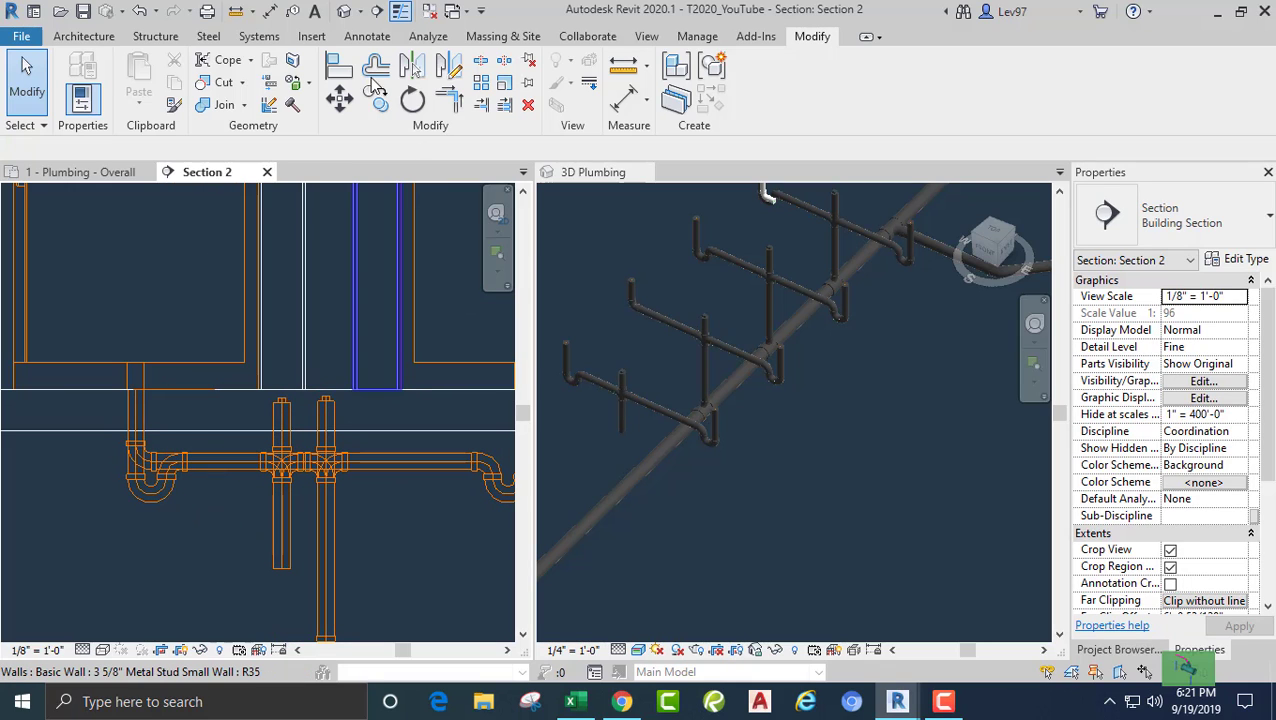
click(335, 78)
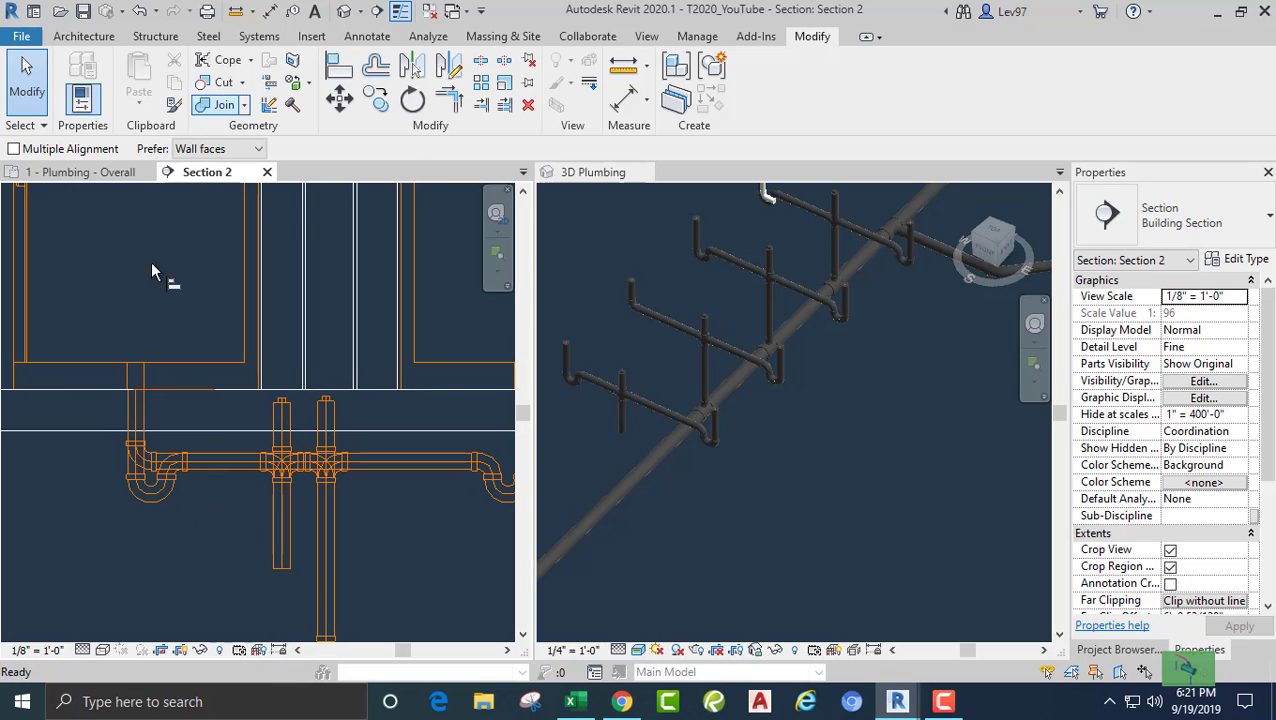
click(324, 539)
key(Escape)
key(Escape)
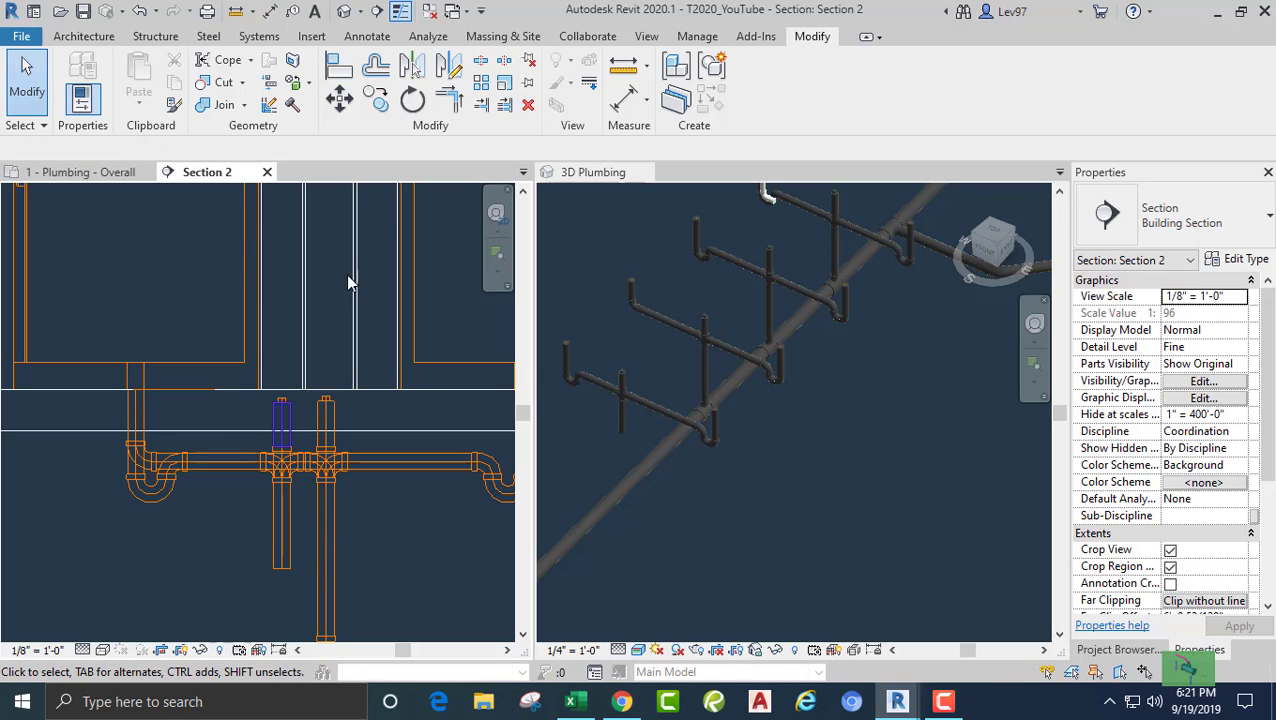
click(333, 82)
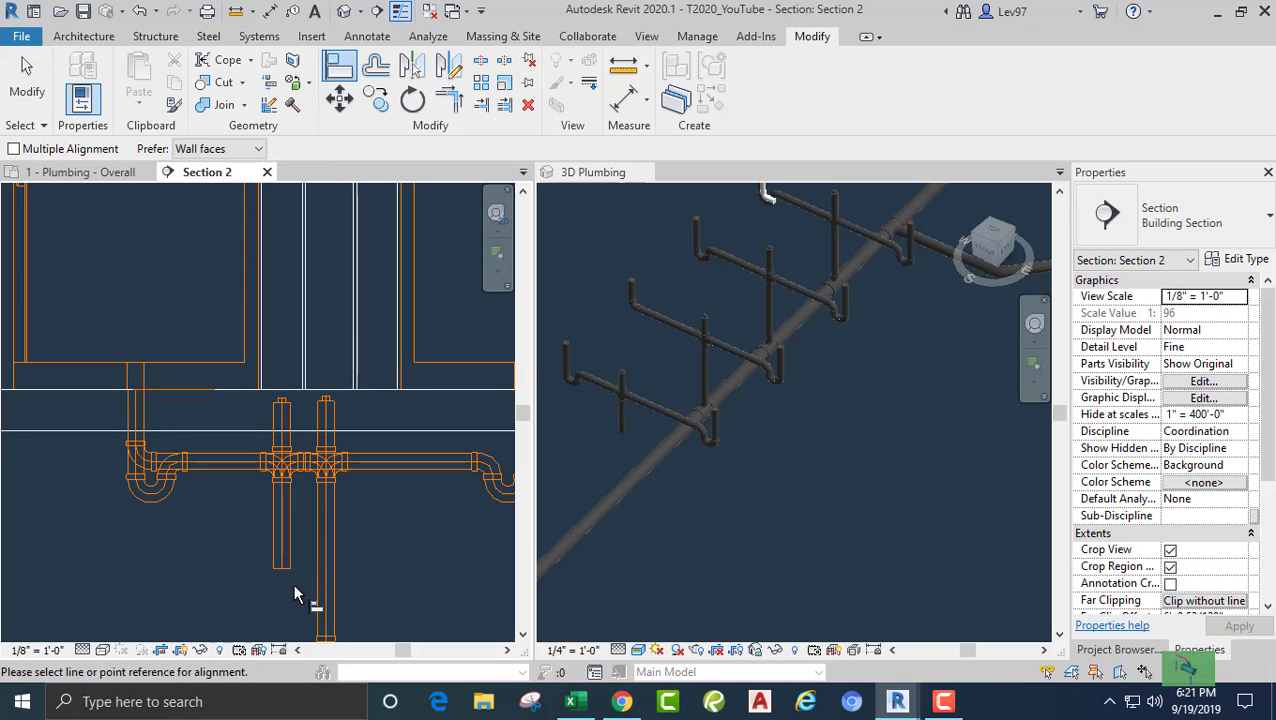
click(326, 606)
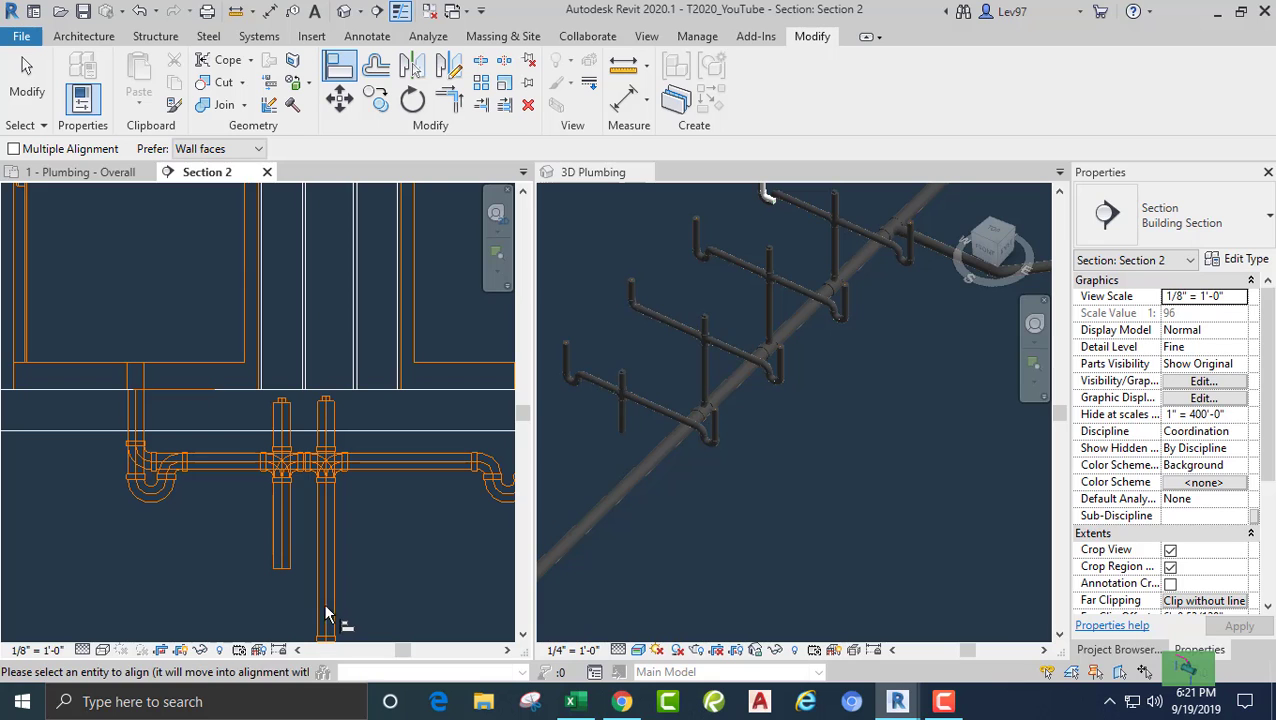
click(286, 558)
click(688, 546)
- Extend the new vertical drain down into the sanitary main with Trim/Extend Single Element
scroll(703, 561, up, 3)
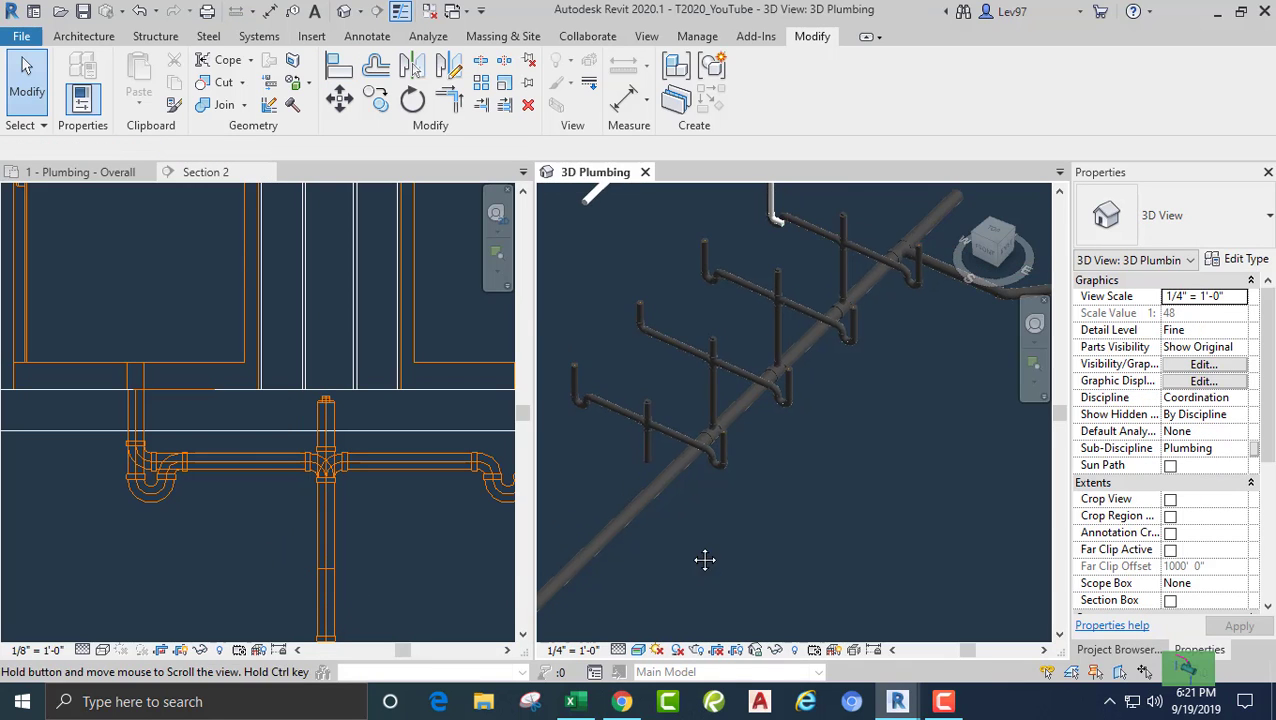
middle_drag(703, 561, 655, 453)
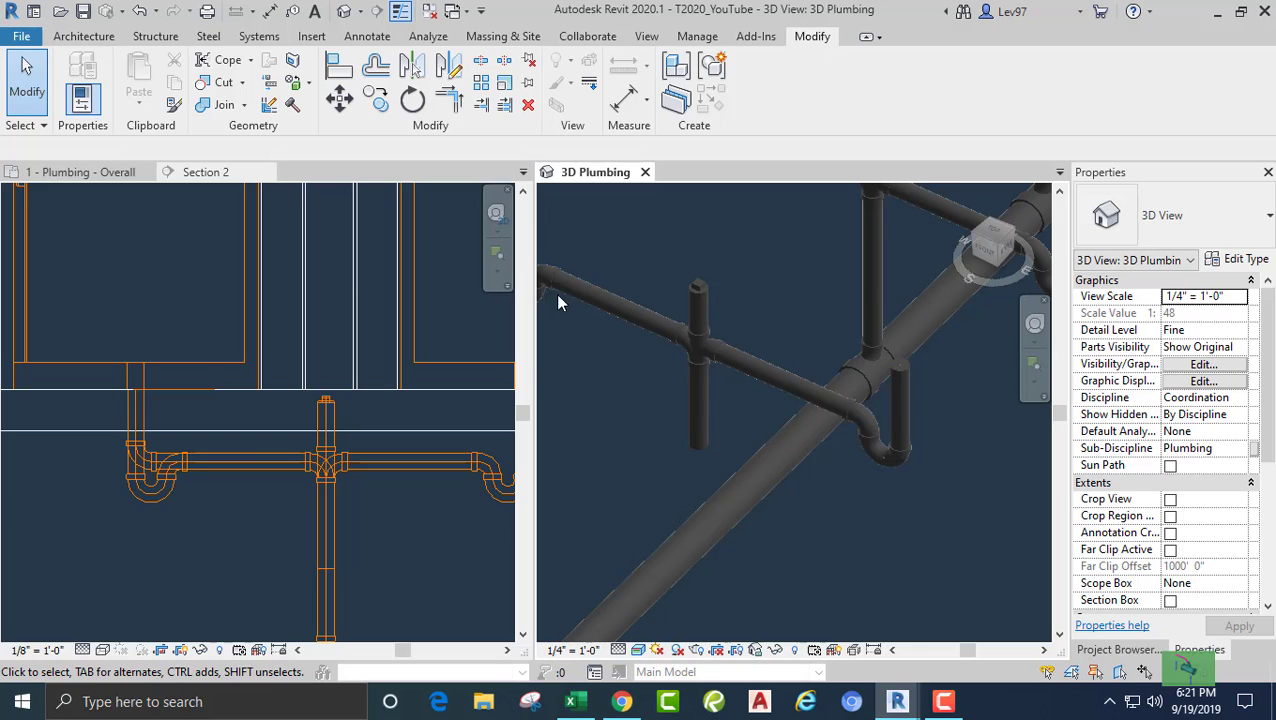
click(484, 108)
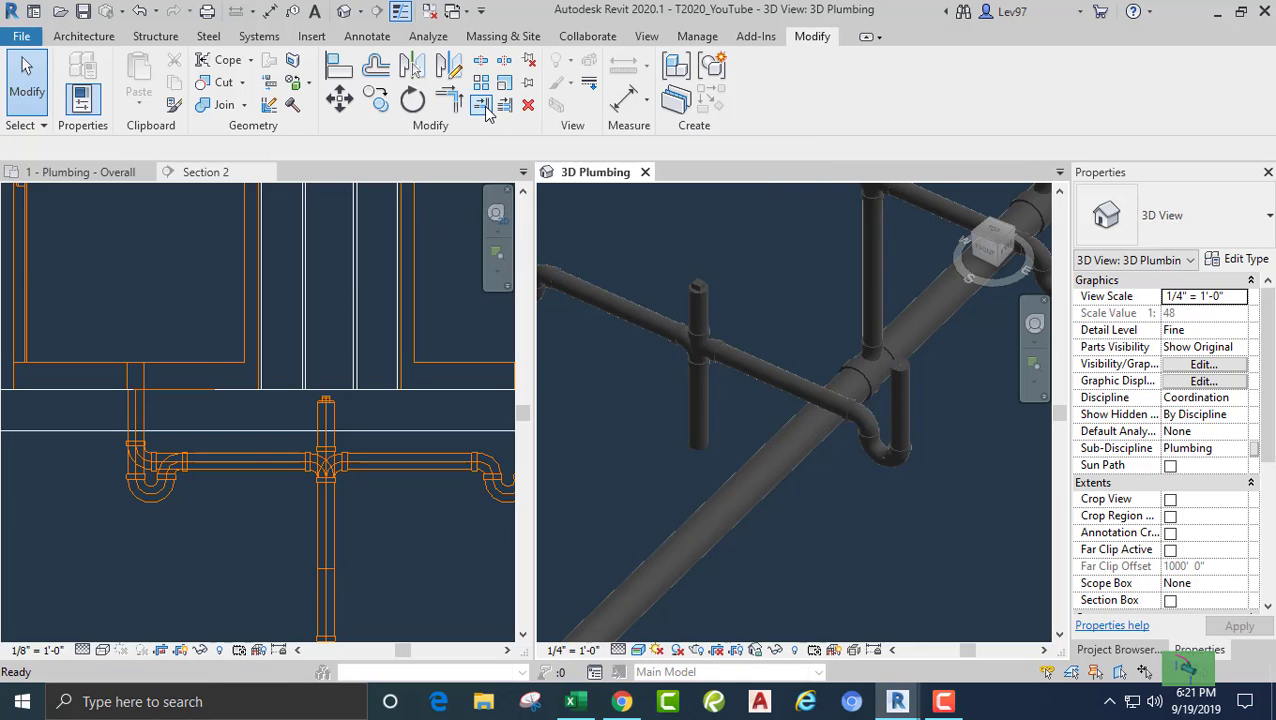
click(676, 564)
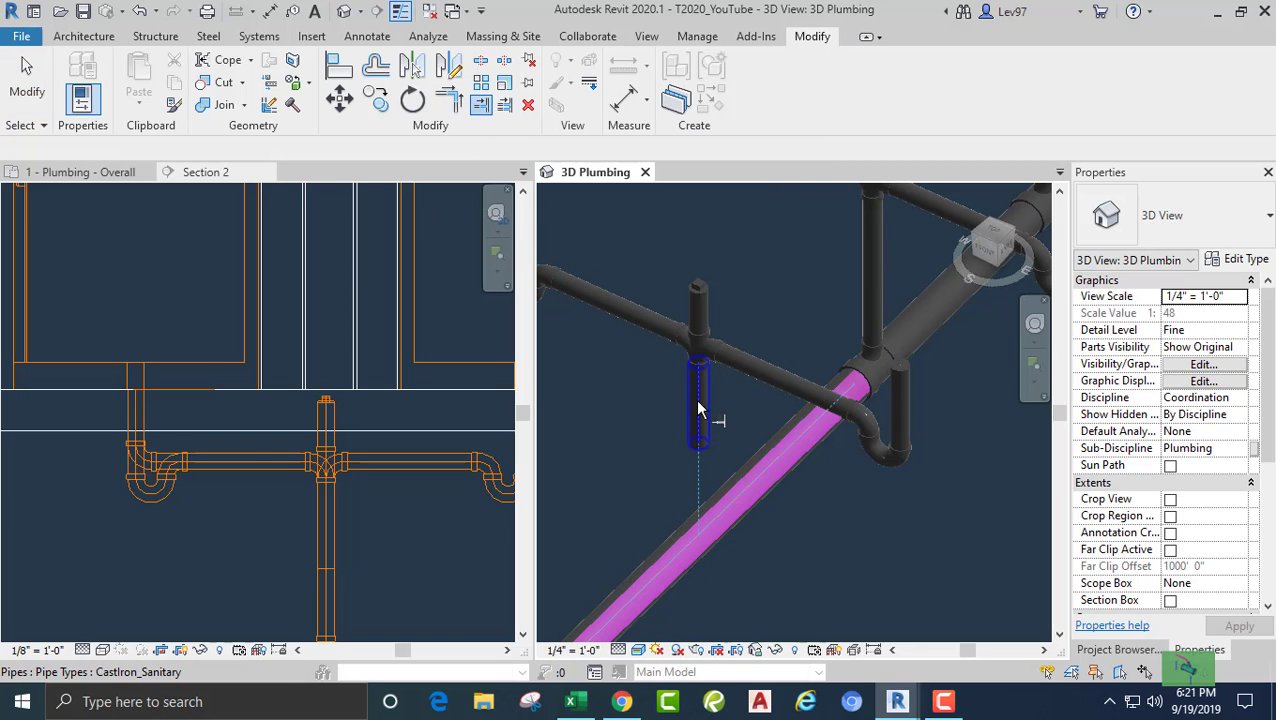
click(697, 405)
key(Escape)
key(Escape)
- Select the sanitary main to check its slope, then return to Section 2
scroll(611, 427, down, 5)
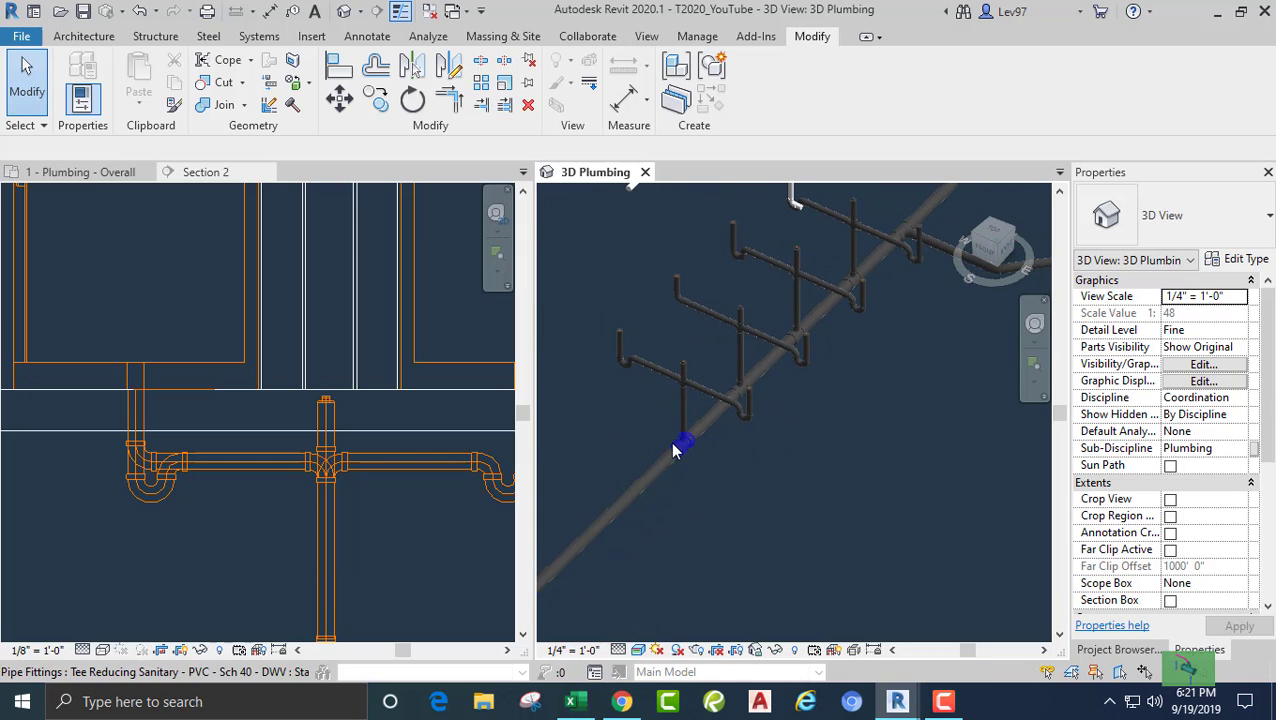
click(664, 465)
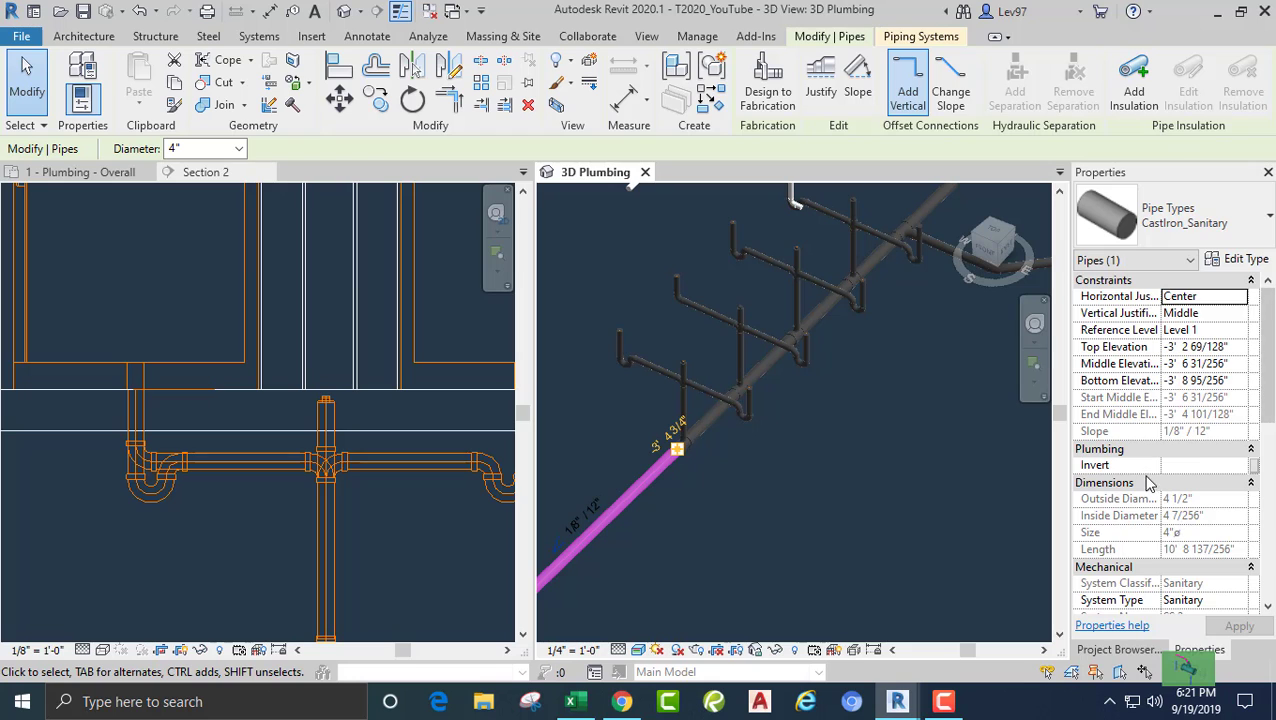
scroll(1148, 484, down, 8)
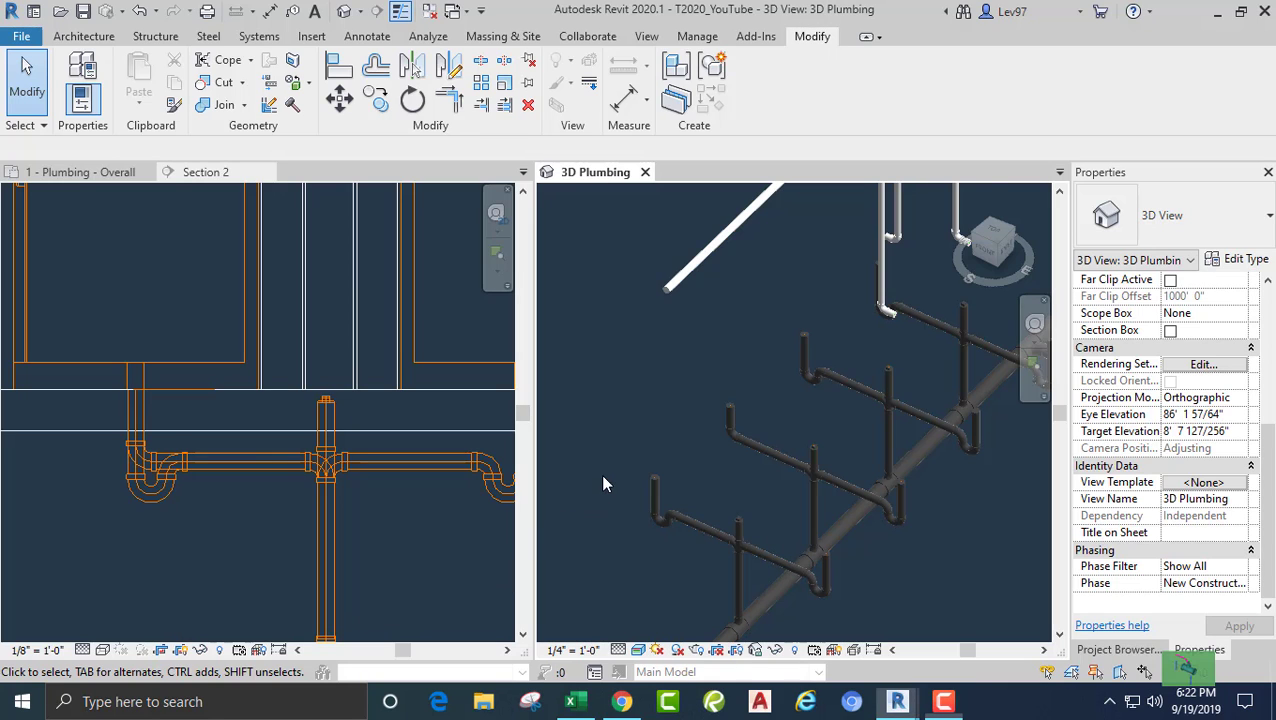
scroll(603, 484, up, 6)
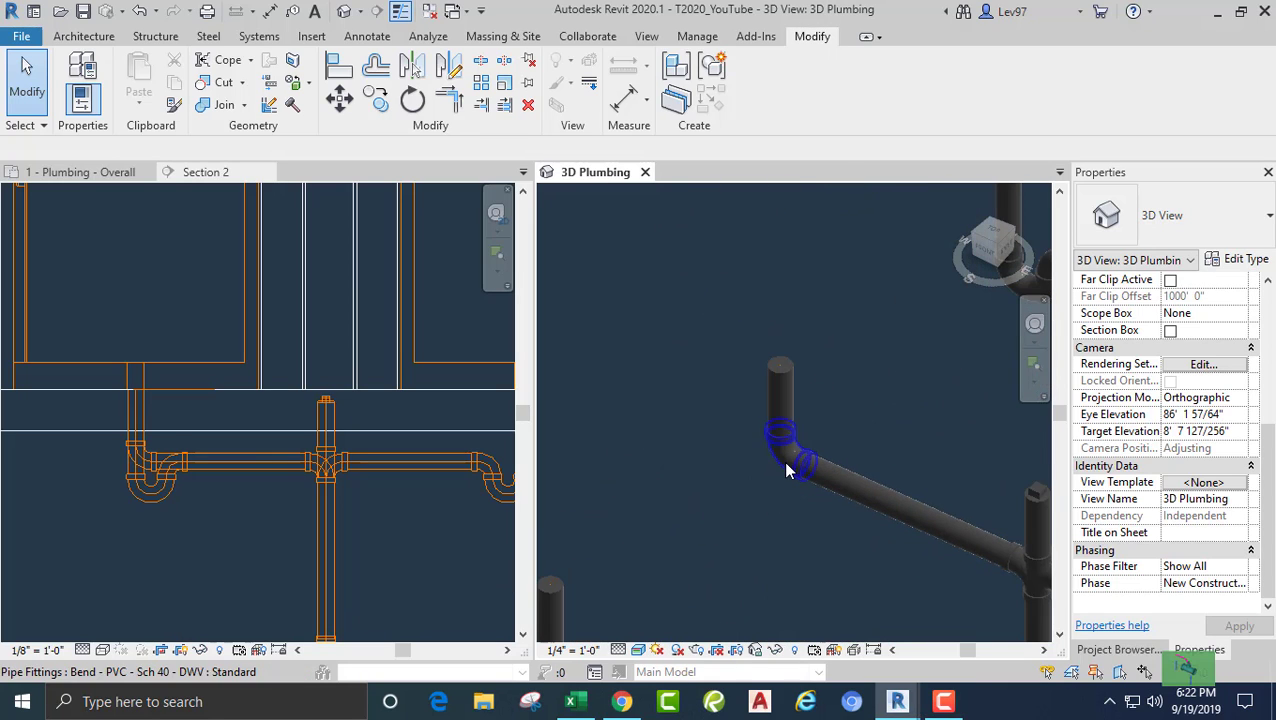
click(209, 548)
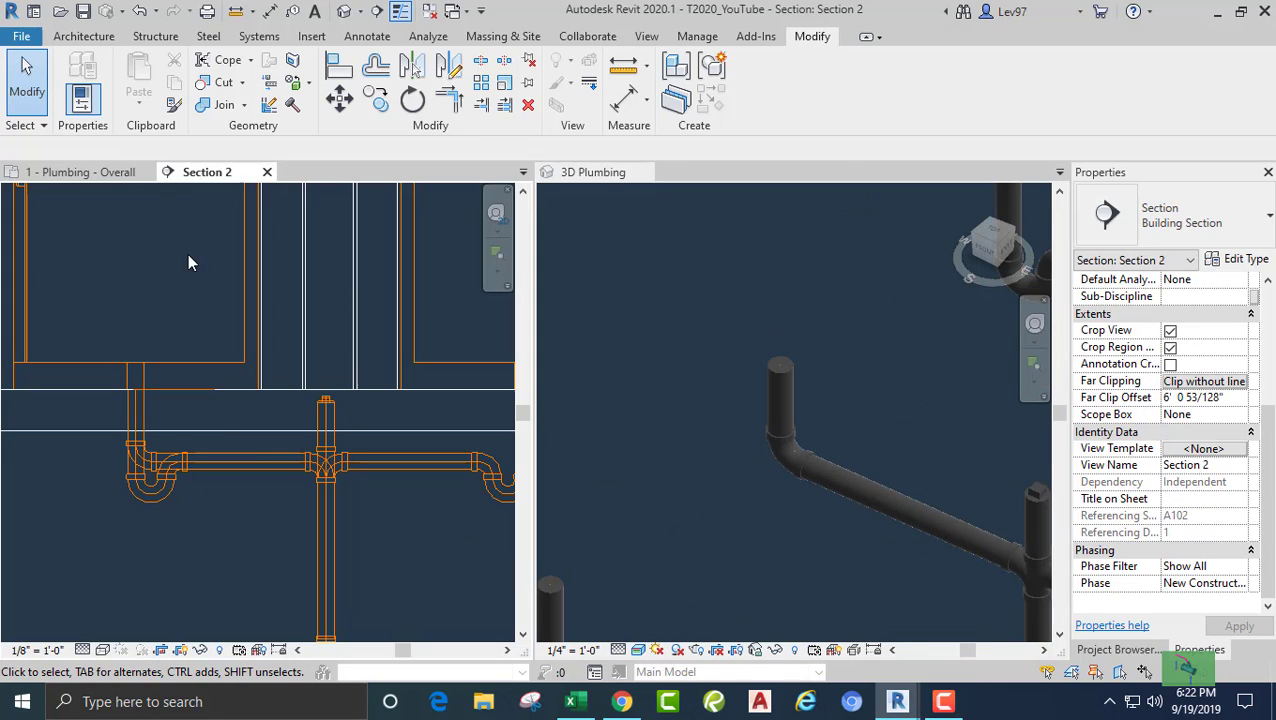
- Move the Section 2 line up to the other shower and reduce its far clip depth
click(97, 173)
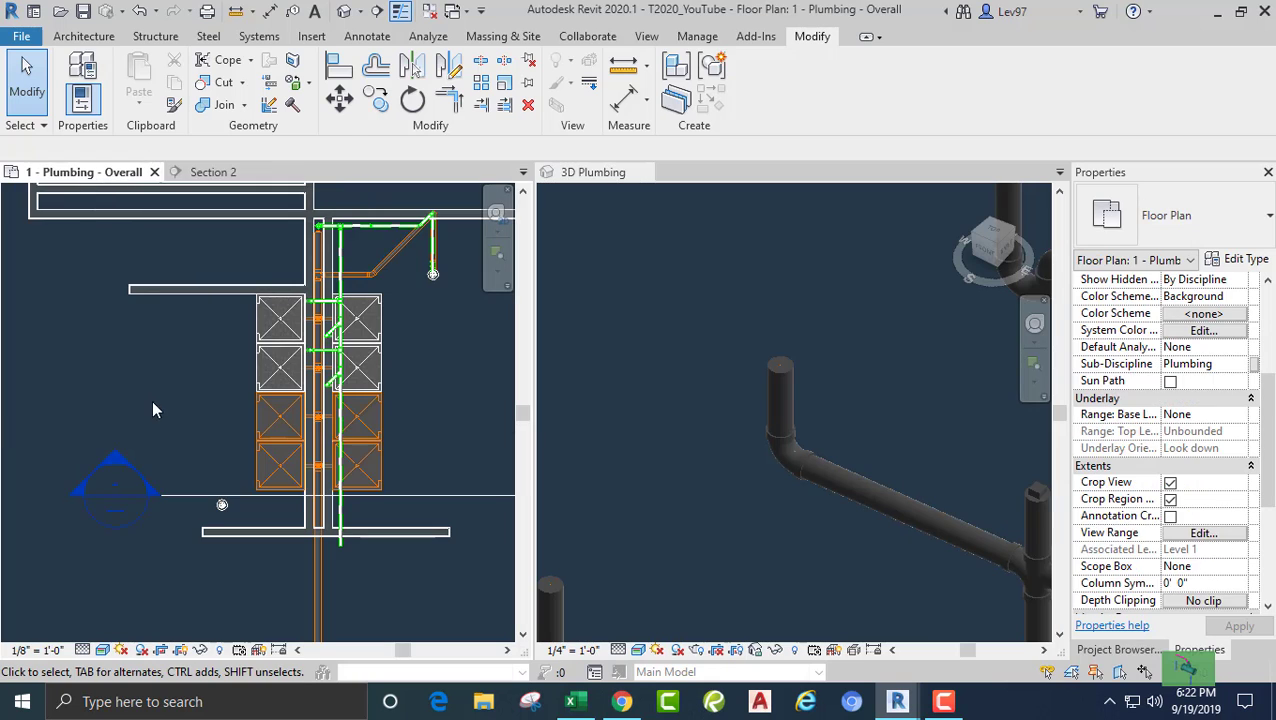
click(194, 497)
drag(359, 402, 358, 449)
drag(400, 497, 398, 443)
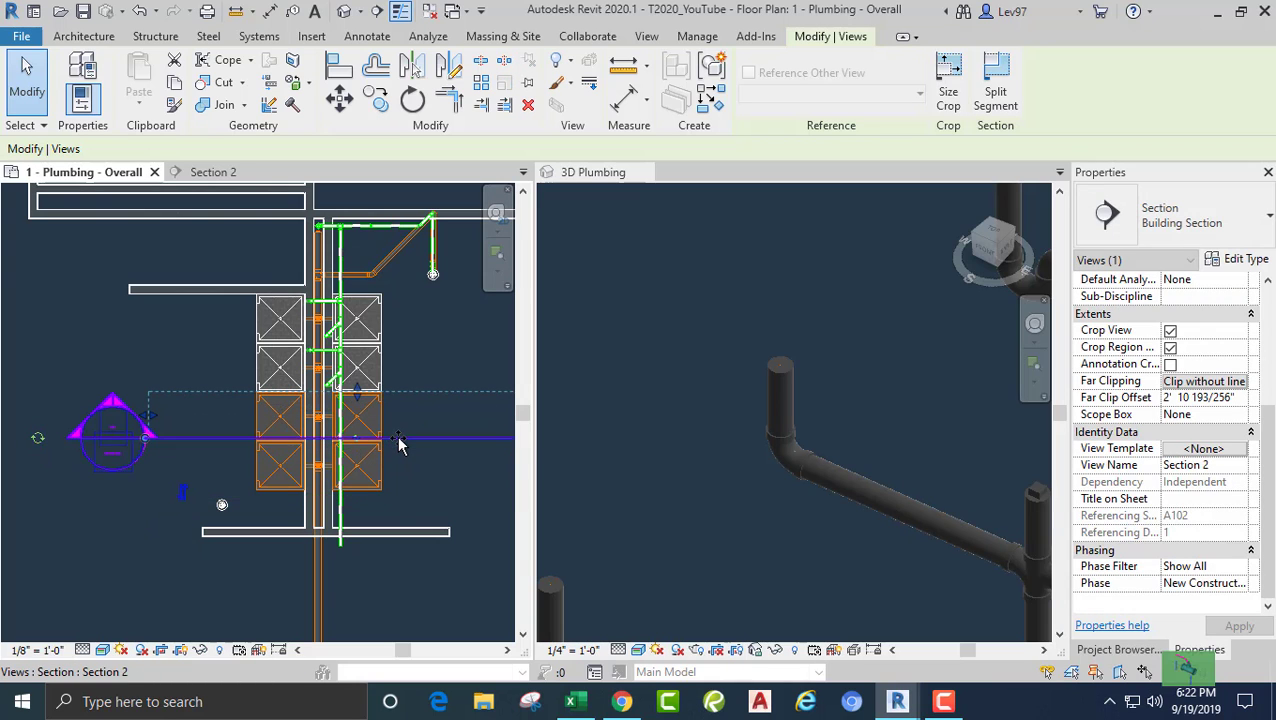
click(220, 175)
- Swap the lower-left drain bend for R20_Trap P - PVC - Sch 40 - DWV : Standard
scroll(150, 330, down, 2)
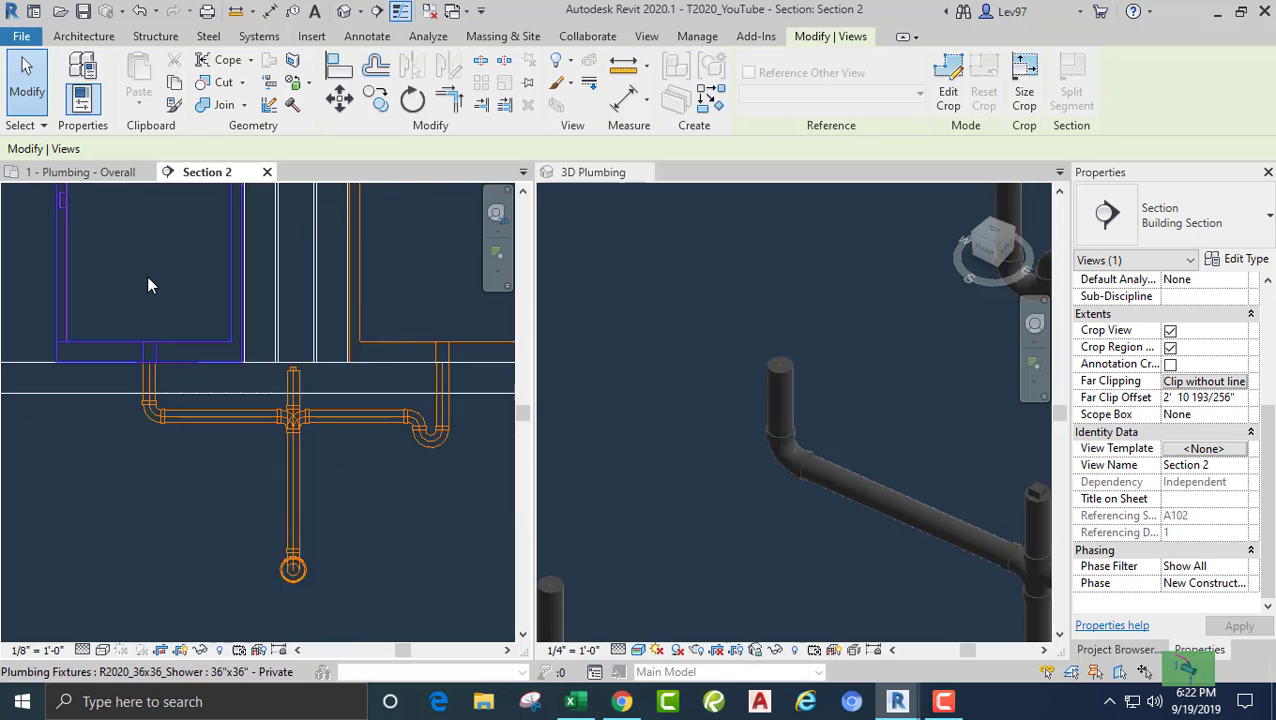
click(153, 393)
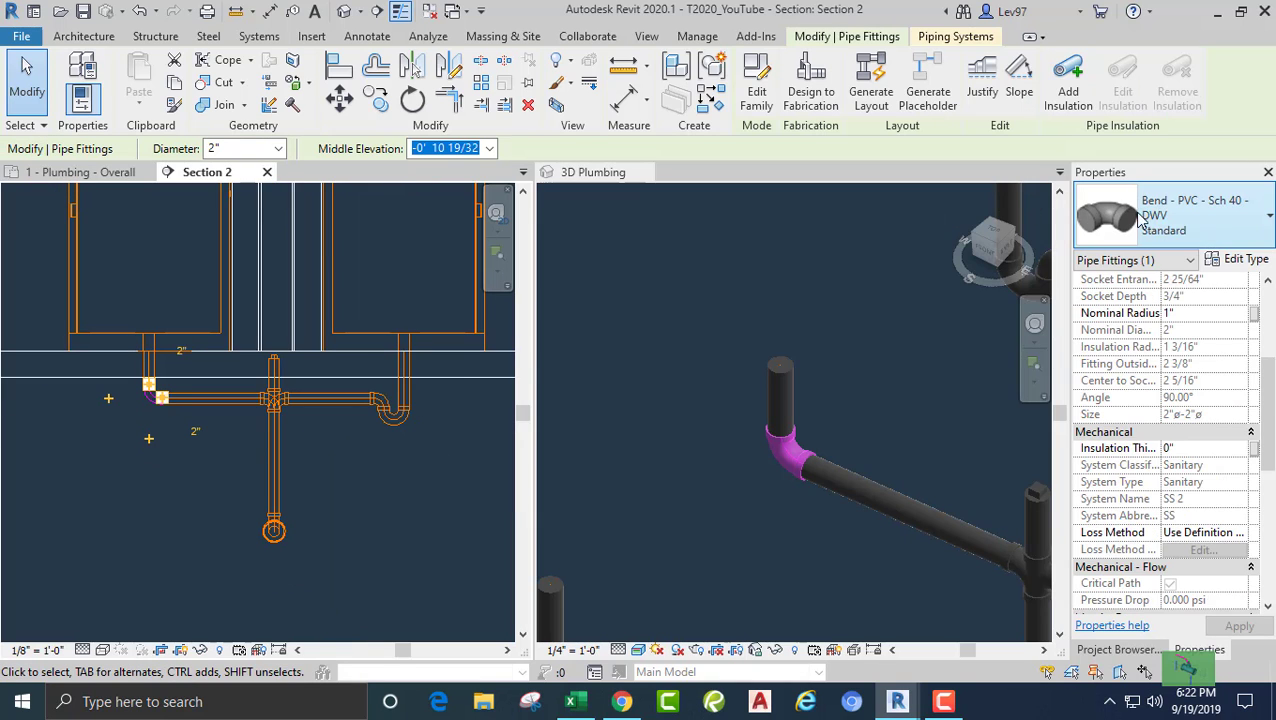
click(1220, 229)
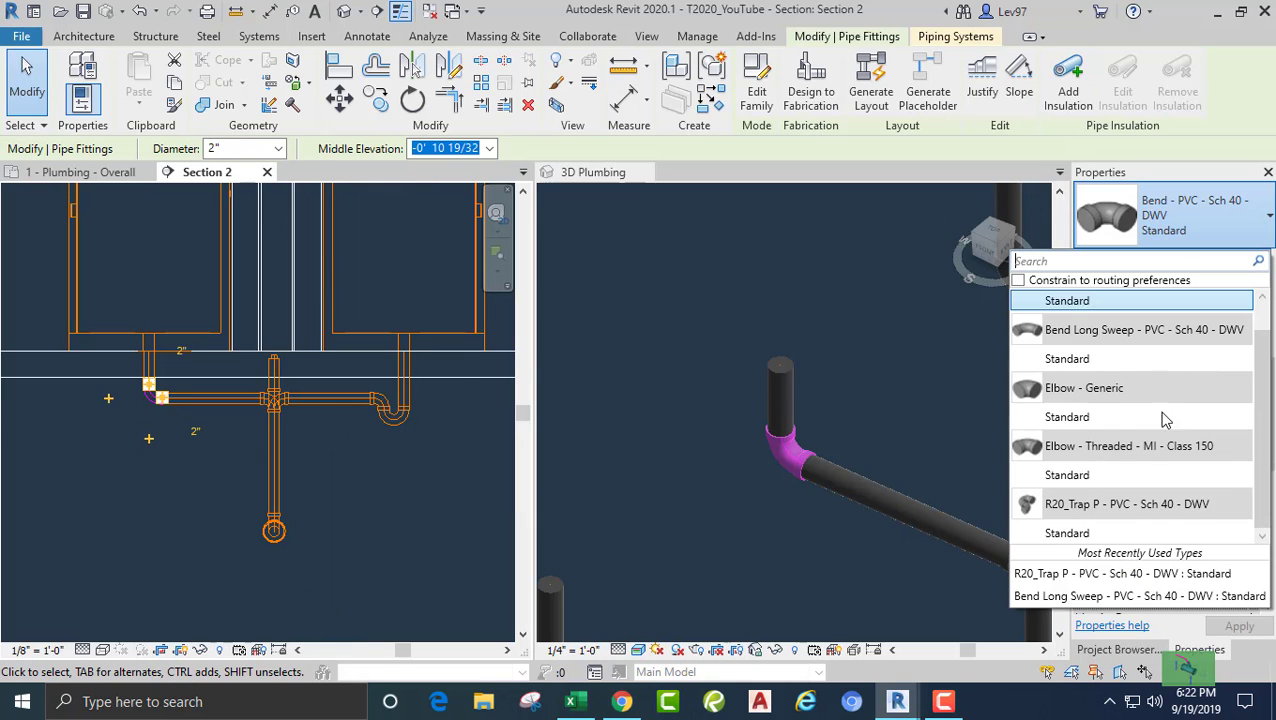
click(1105, 534)
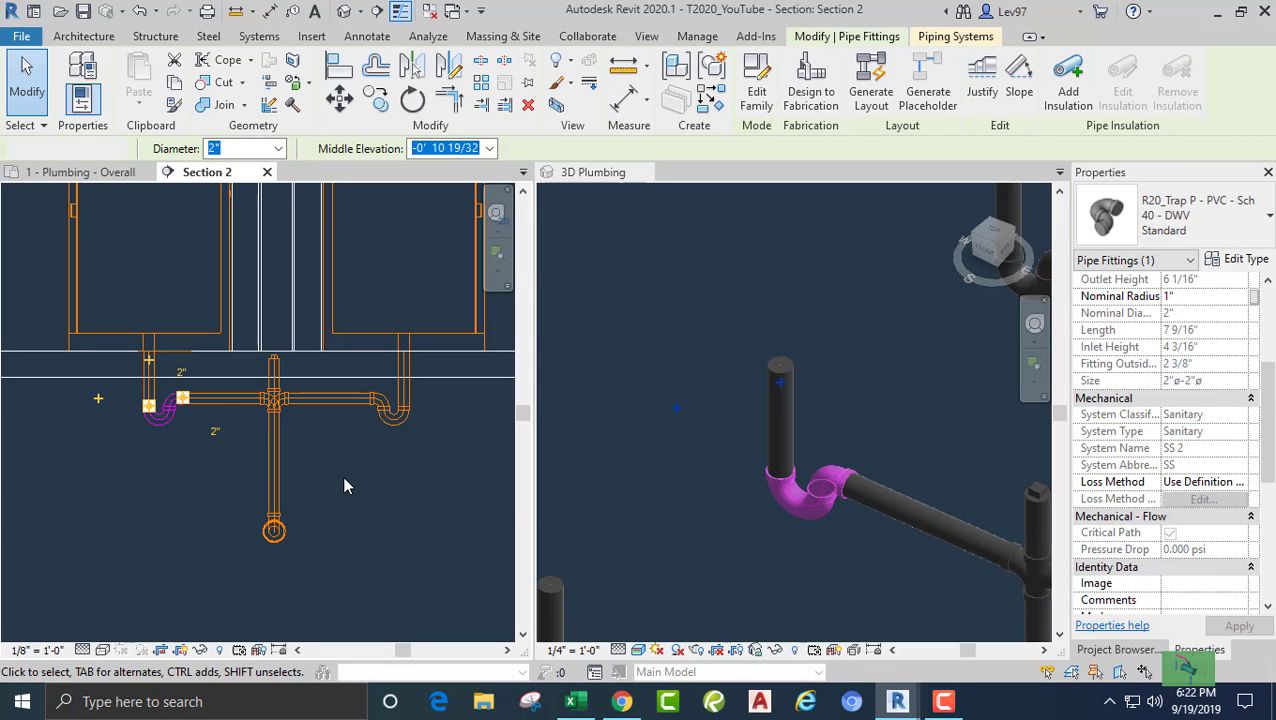
key(Escape)
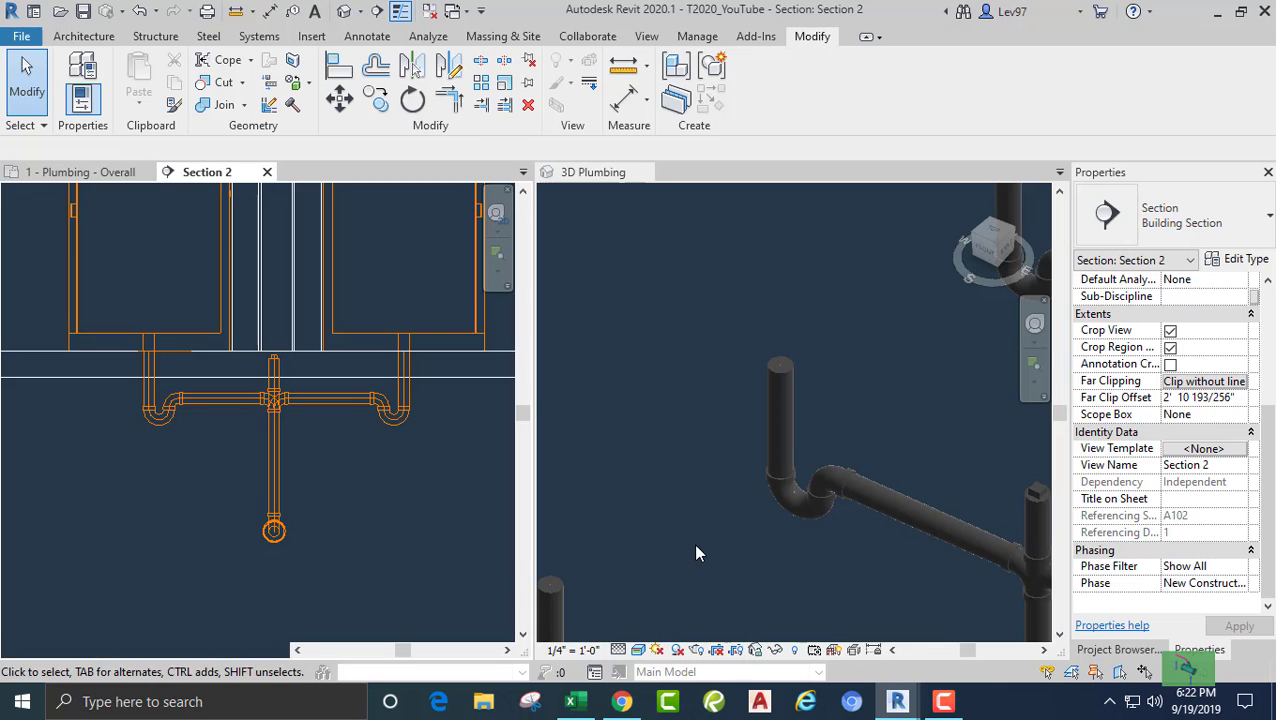
scroll(680, 510, down, 5)
middle_drag(666, 520, 740, 389)
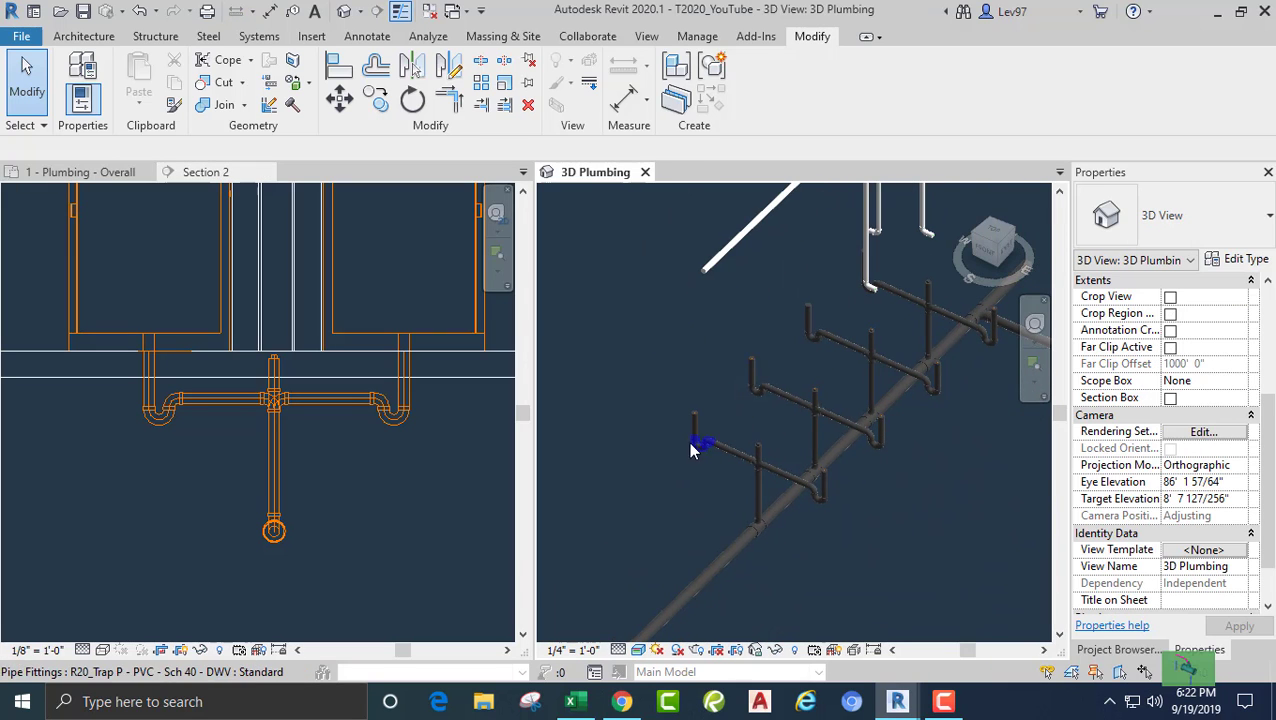
- Set Section 2's visual style to Realistic
click(90, 173)
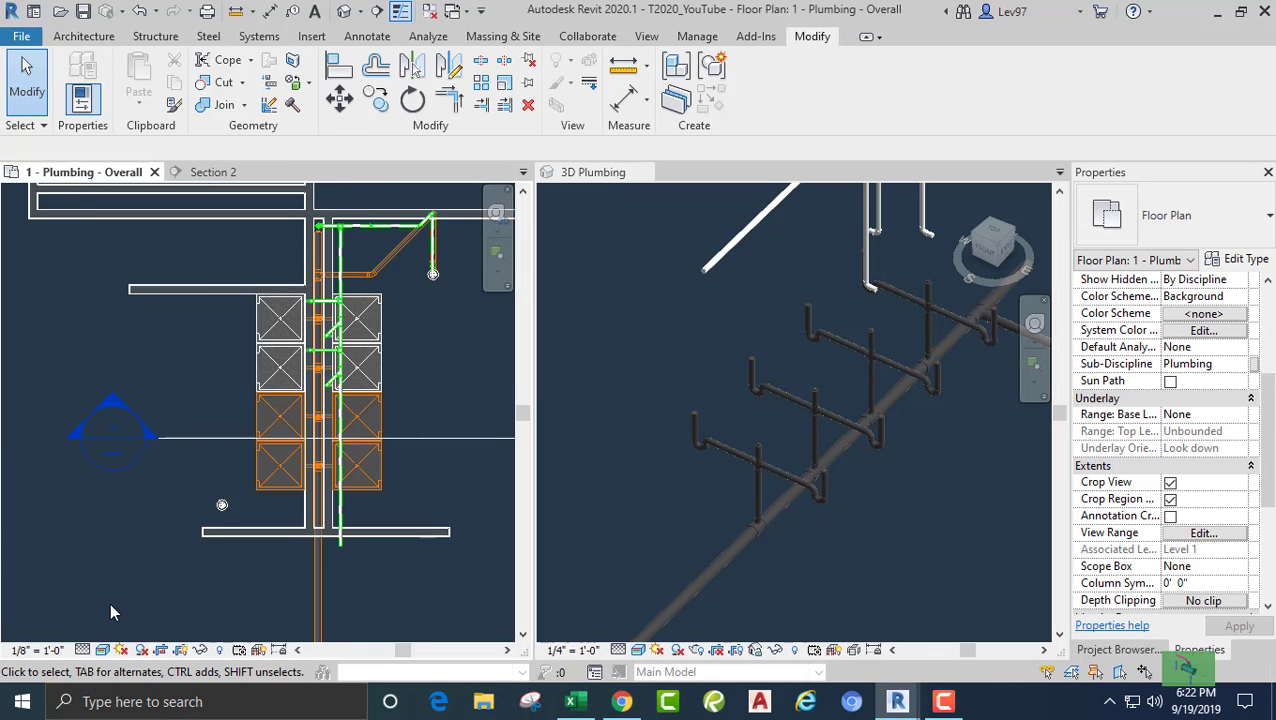
click(220, 173)
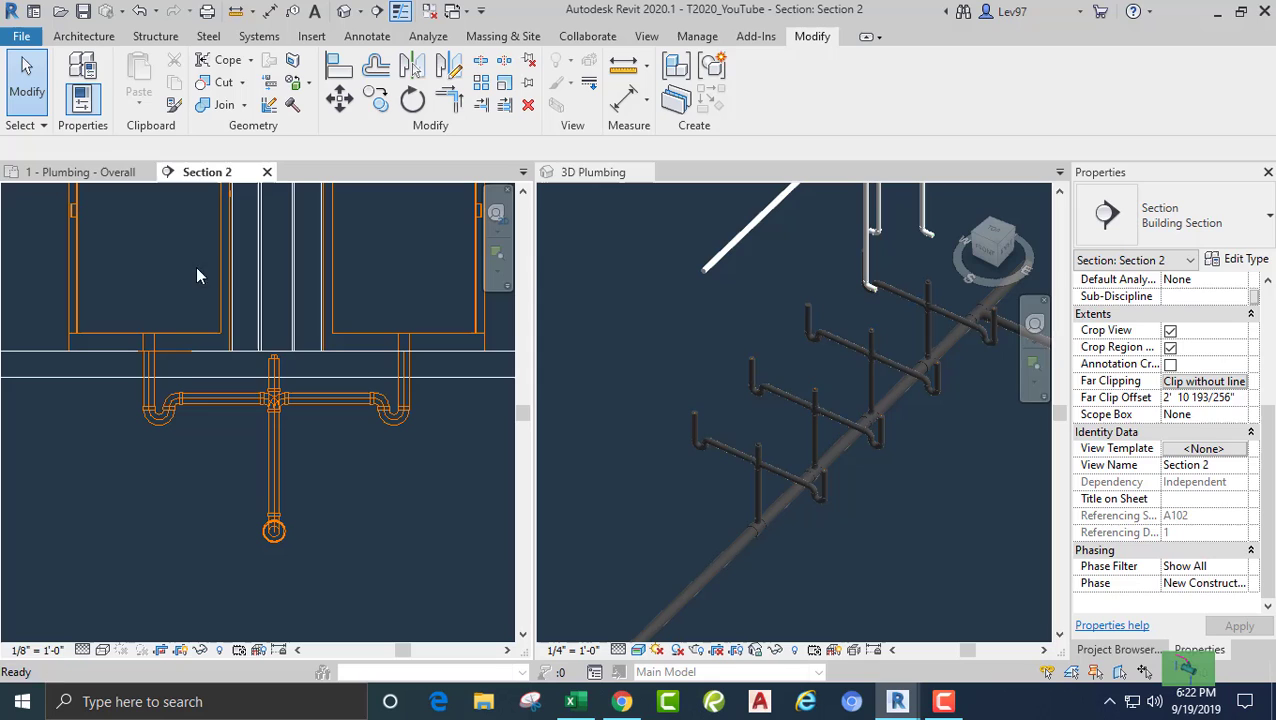
click(102, 651)
click(122, 606)
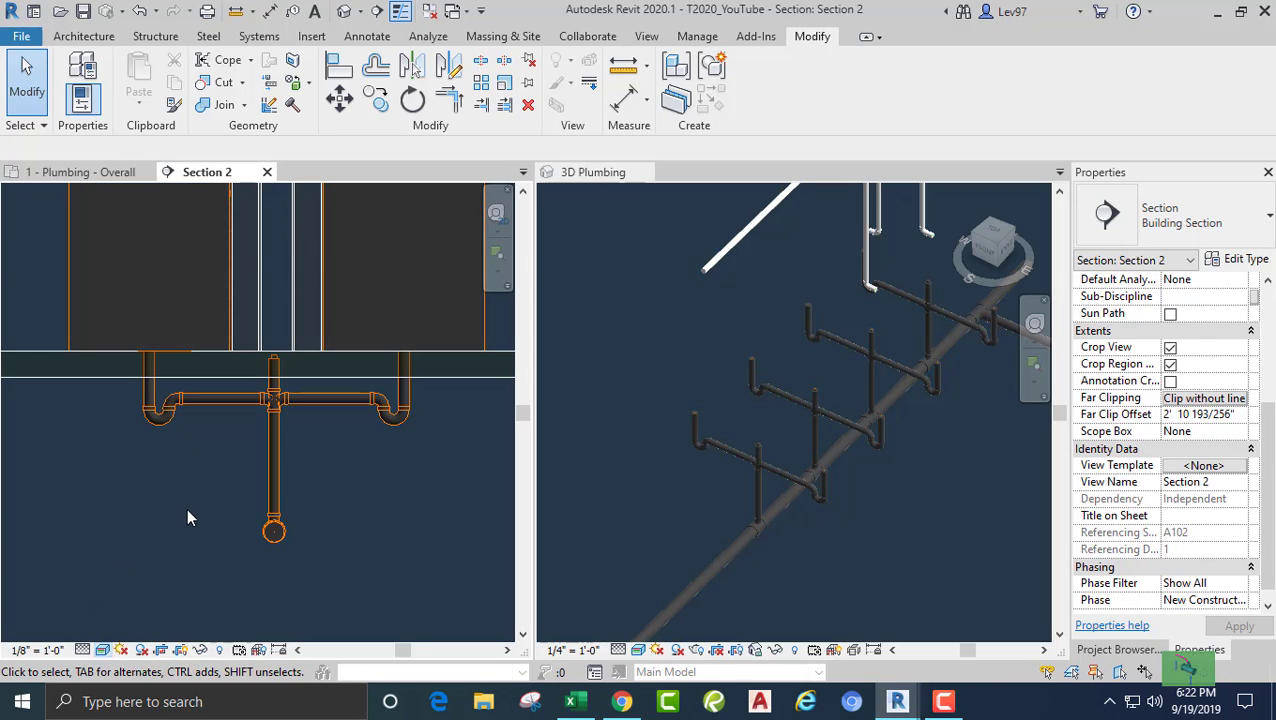
- Select the sanitary main in the 3D Plumbing view to inspect its properties
click(706, 521)
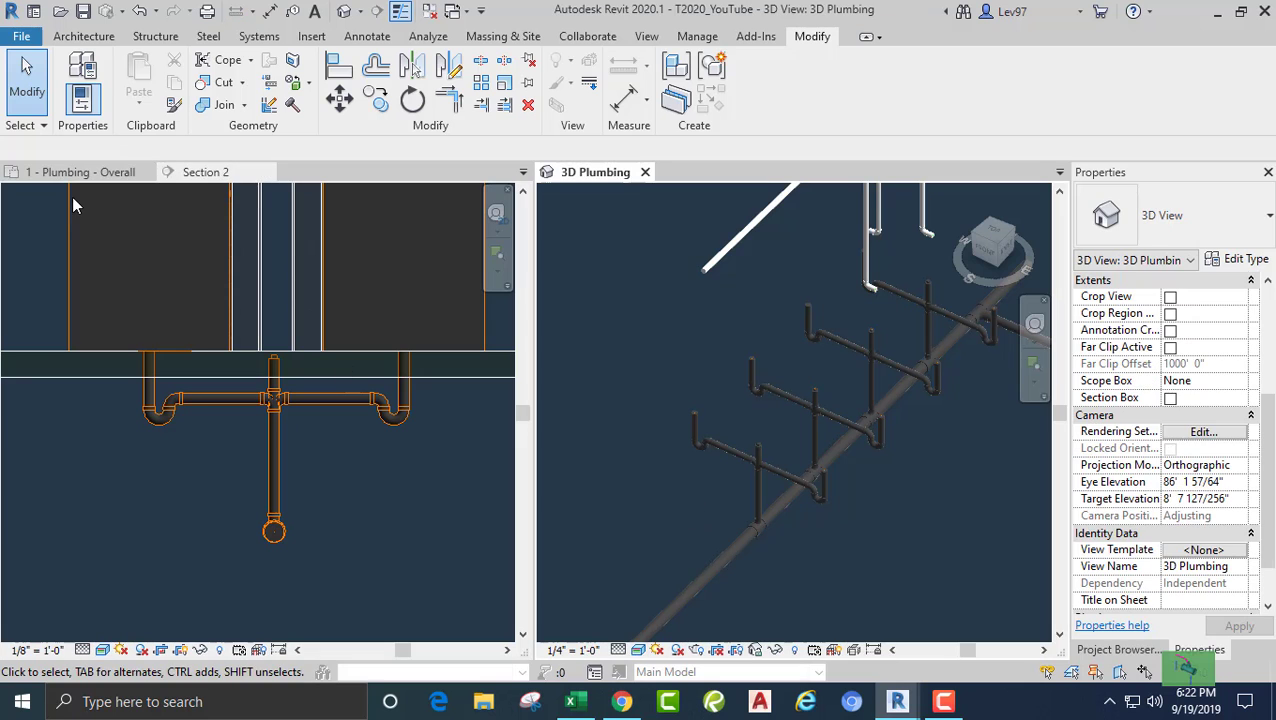
click(83, 173)
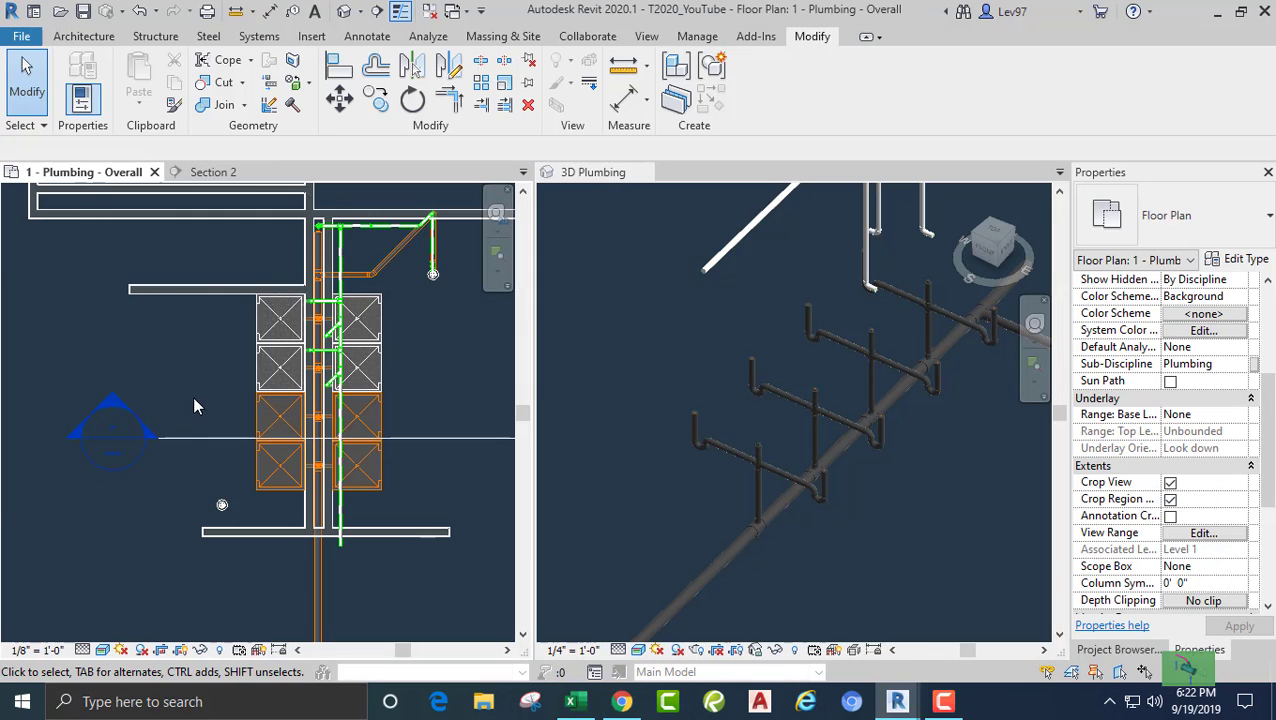
scroll(200, 395, up, 8)
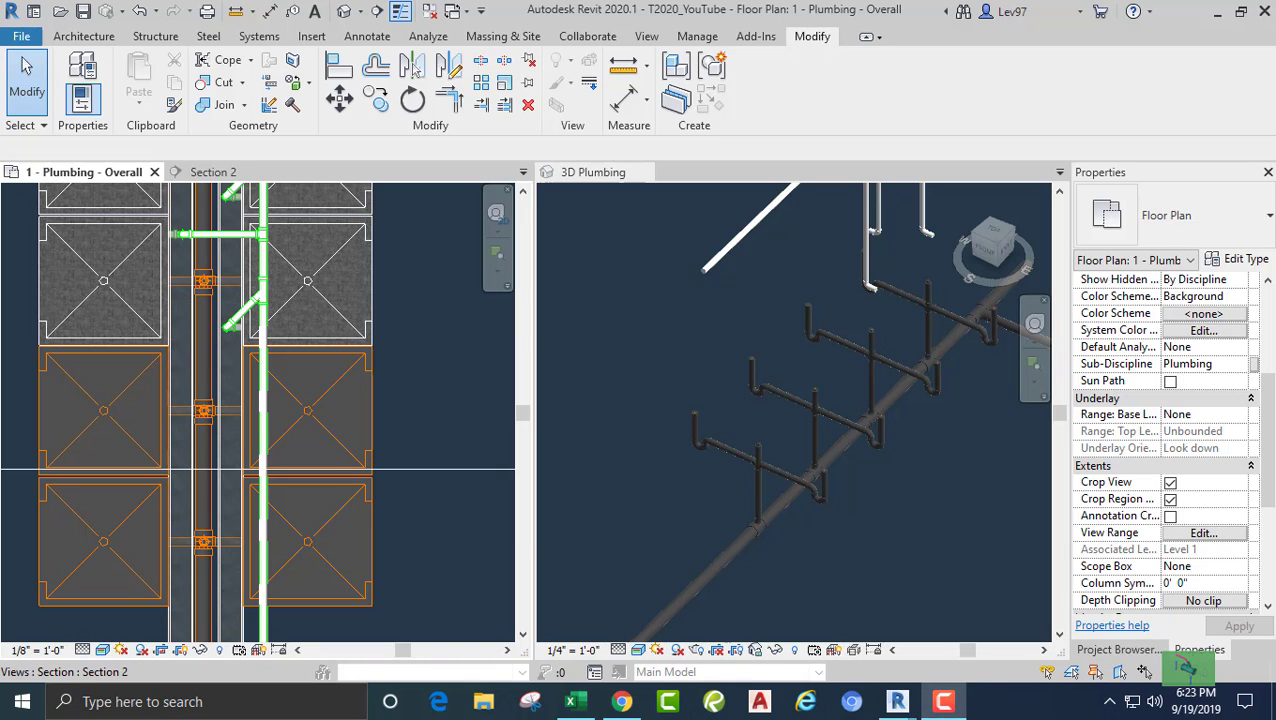
scroll(420, 553, down, 3)
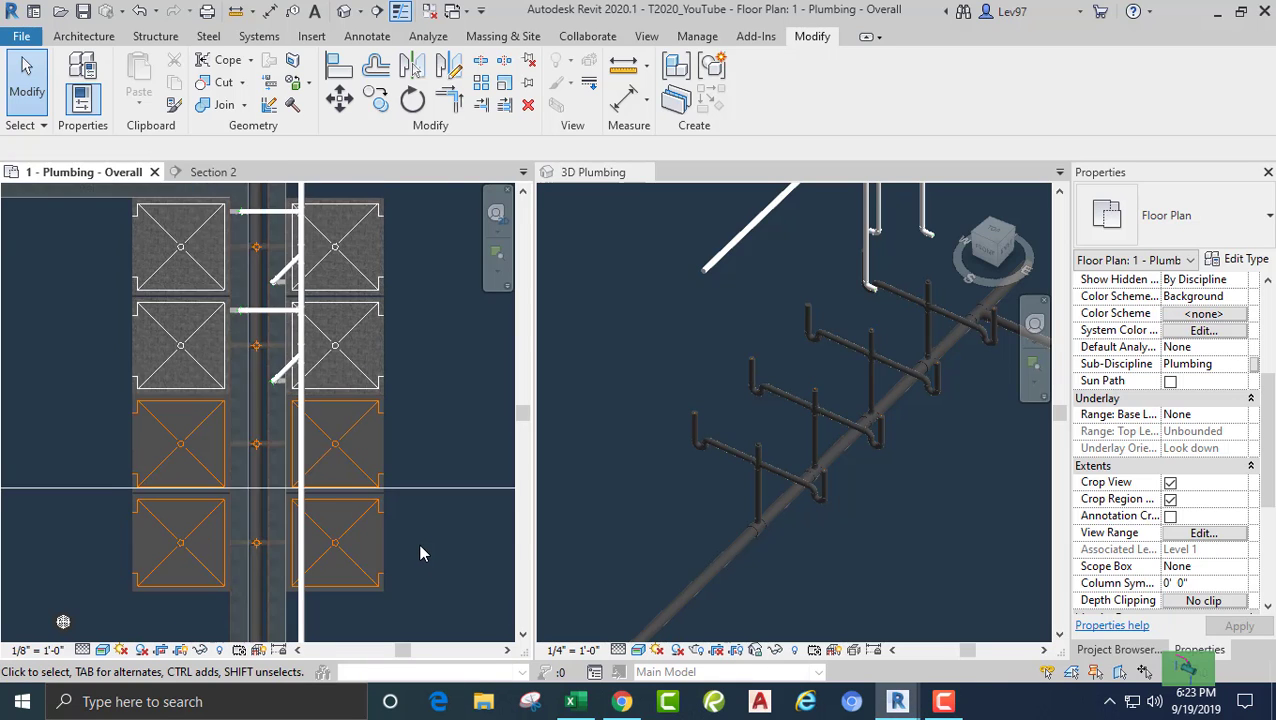
scroll(356, 535, up, 1)
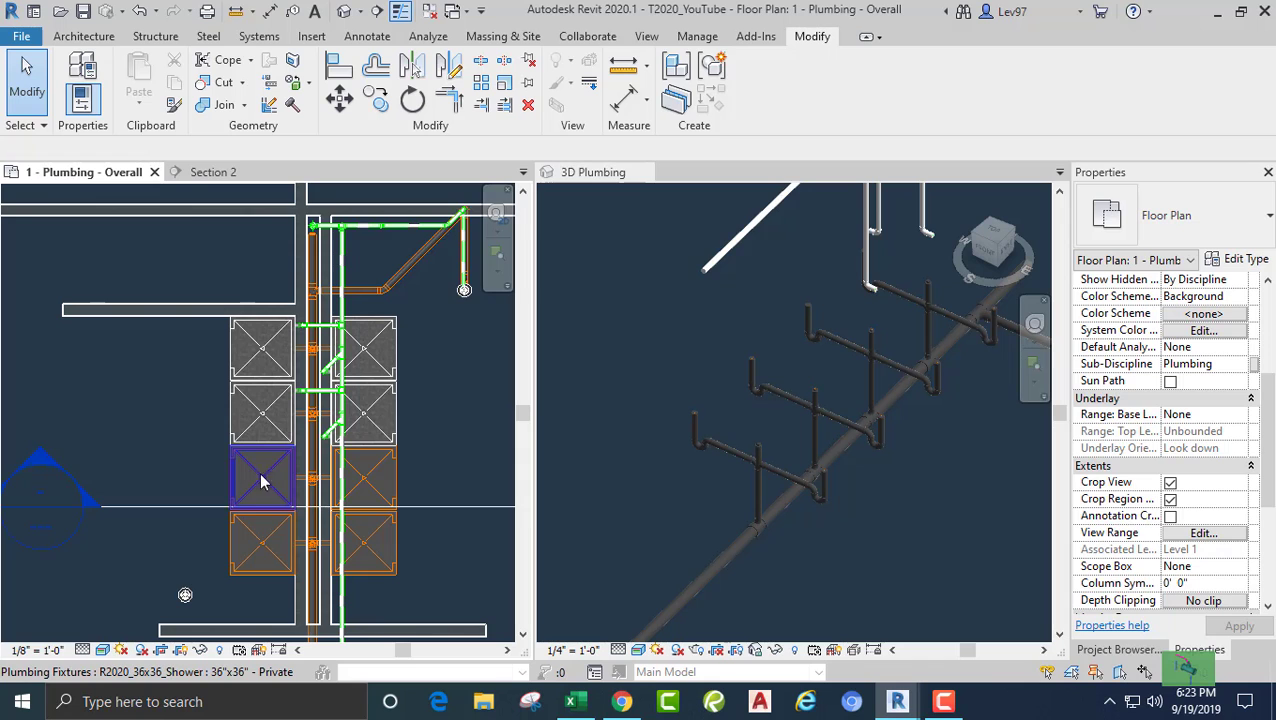
click(640, 576)
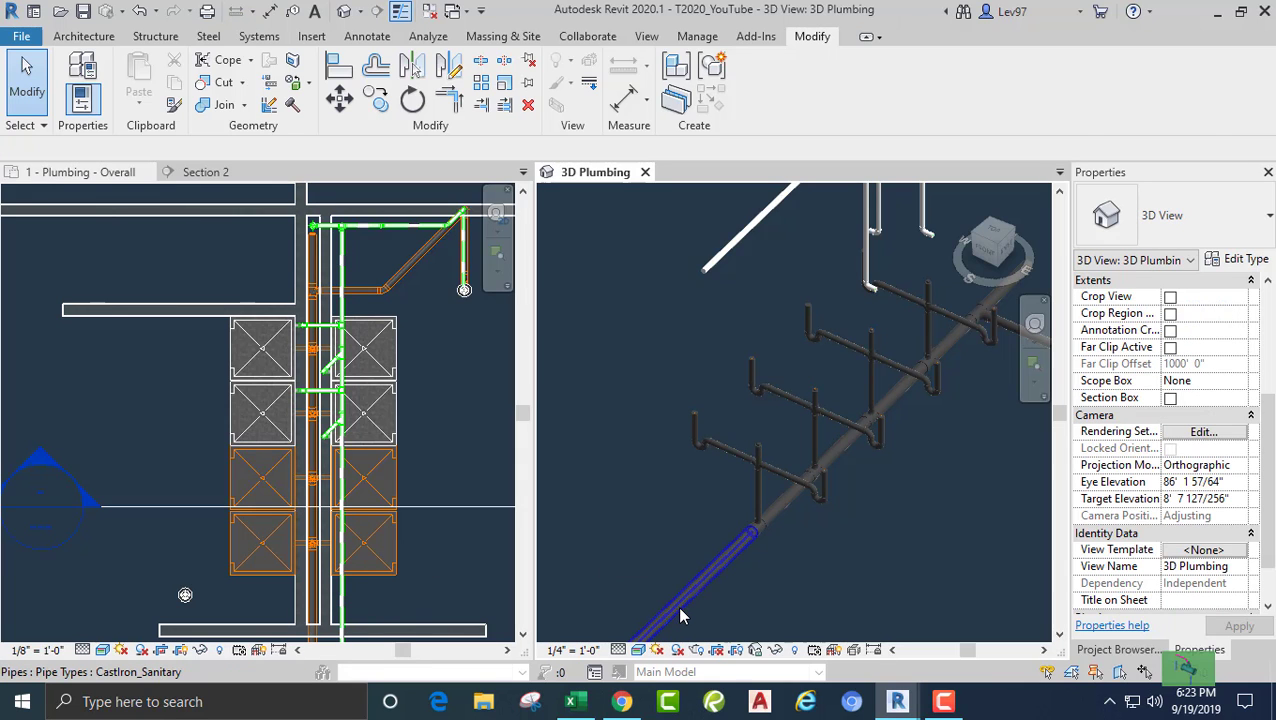
click(679, 615)
scroll(1140, 540, down, 3)
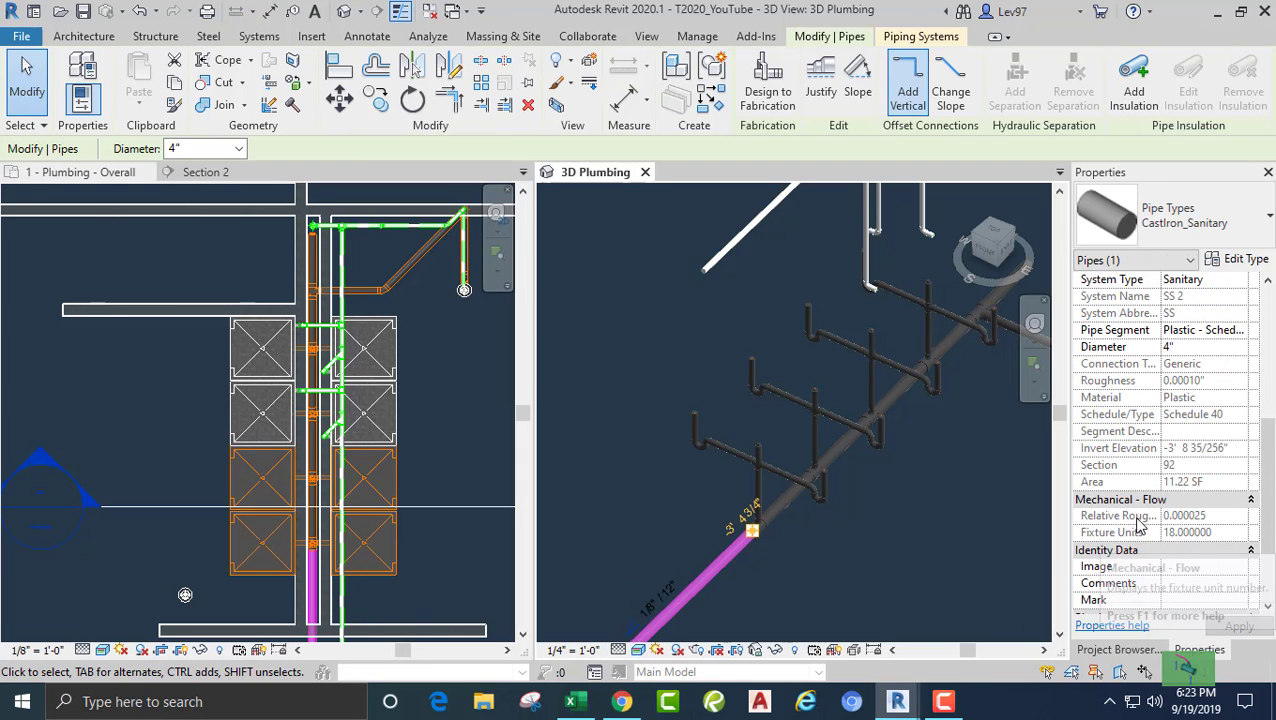
click(451, 429)
- Zoom and pan the 1 - Plumbing - Overall plan over the shower area
mouse_move(447, 427)
middle_down()
mouse_move(459, 439)
mouse_move(446, 420)
middle_up()
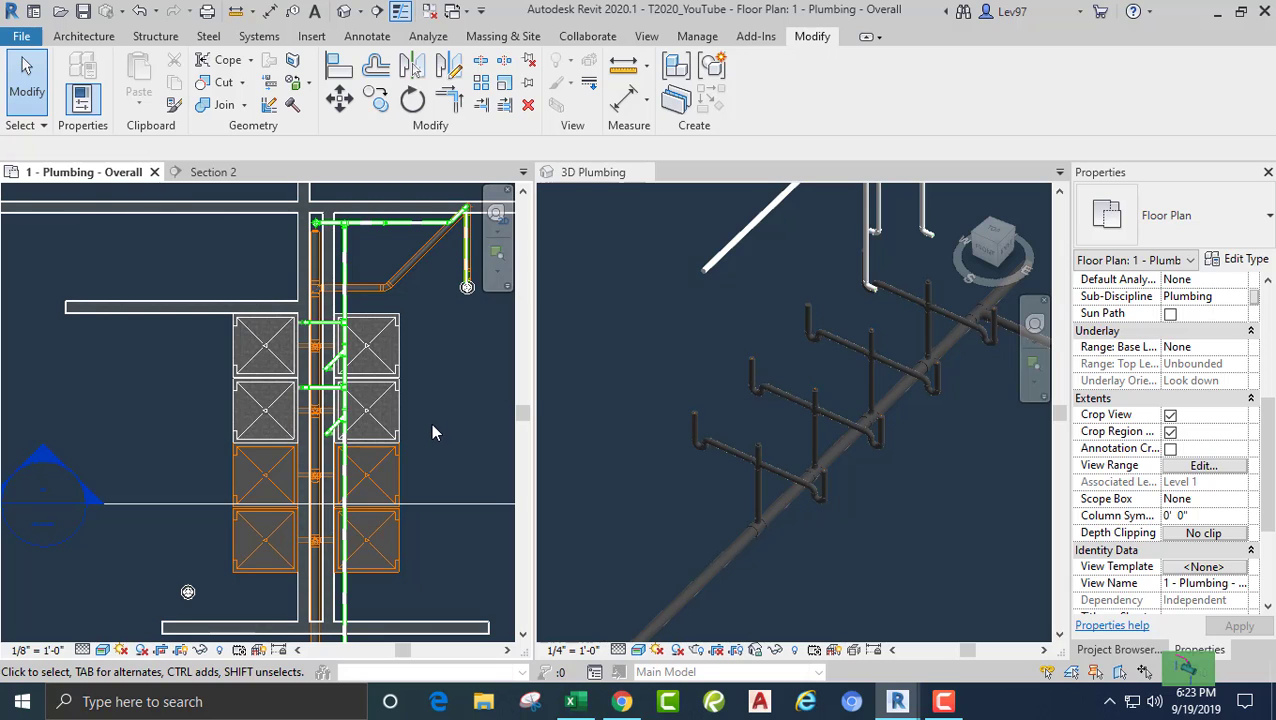
scroll(200, 443, up, 3)
middle_drag(195, 438, 68, 370)
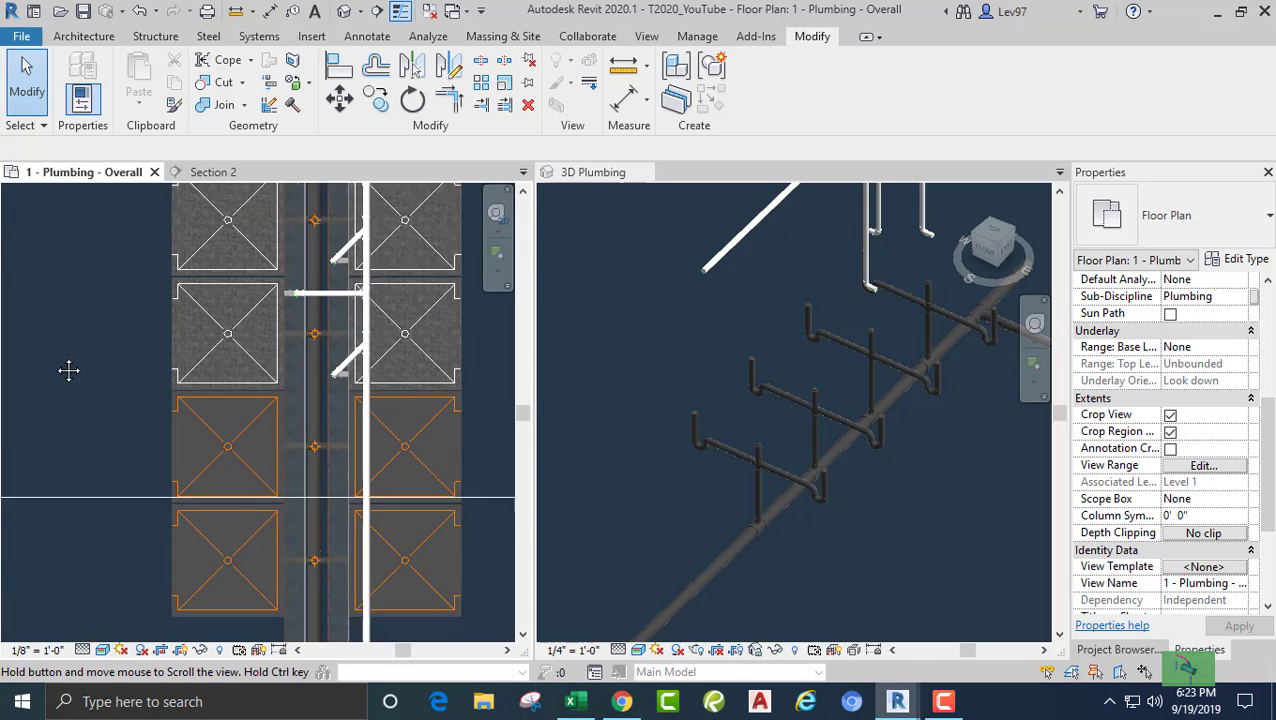
scroll(248, 421, up, 2)
- Check the Vent_PVC main, then select a shower and trial a pipe from its connector
scroll(205, 370, down, 3)
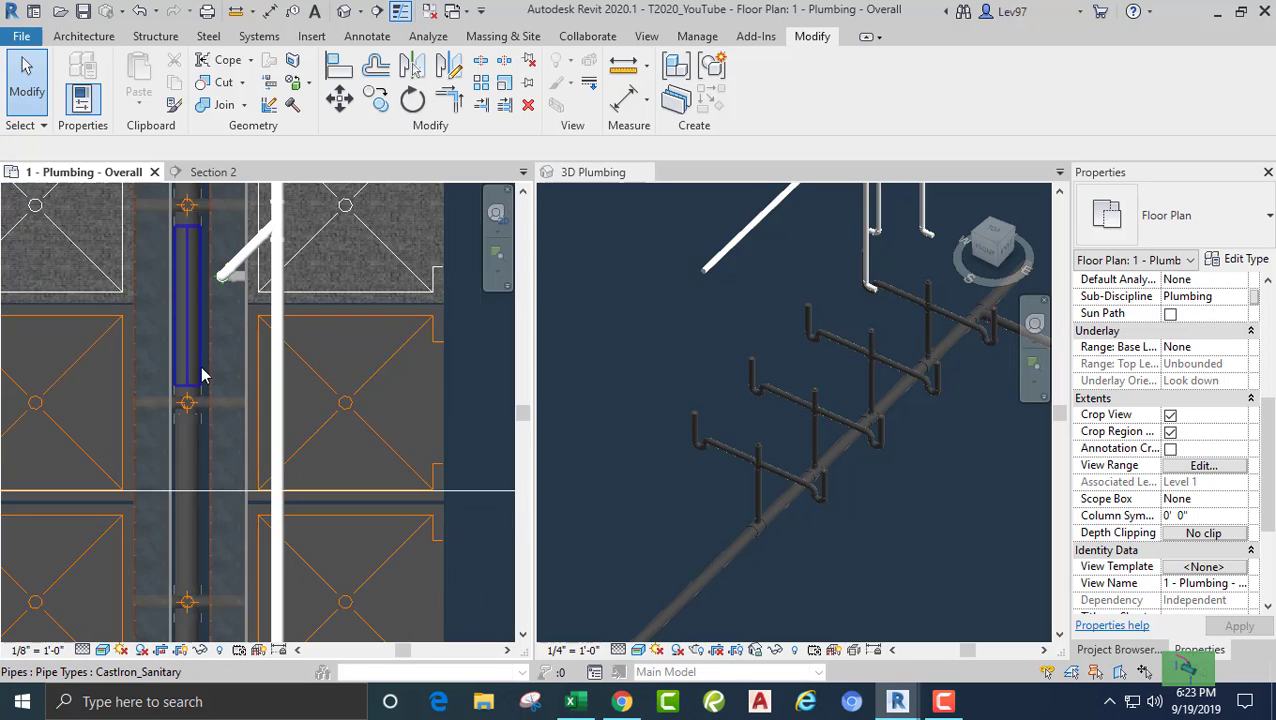
scroll(210, 388, up, 4)
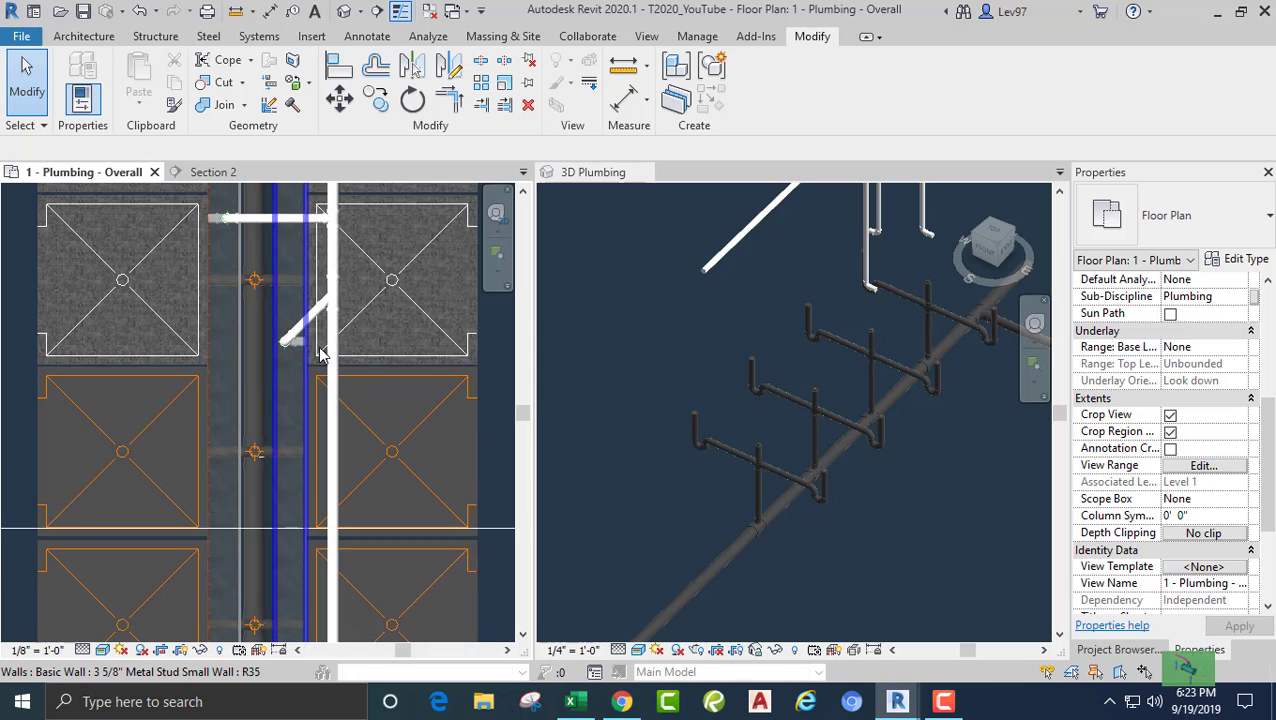
click(335, 428)
key(Escape)
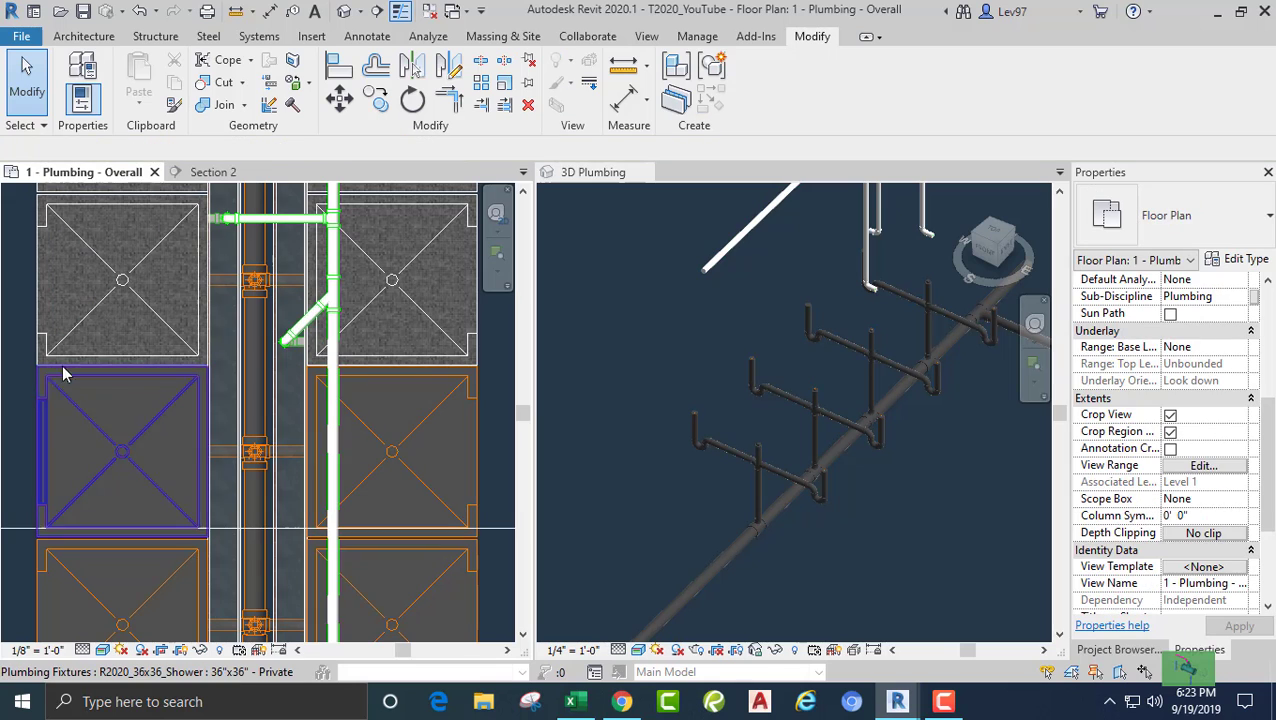
click(52, 386)
scroll(278, 400, up, 4)
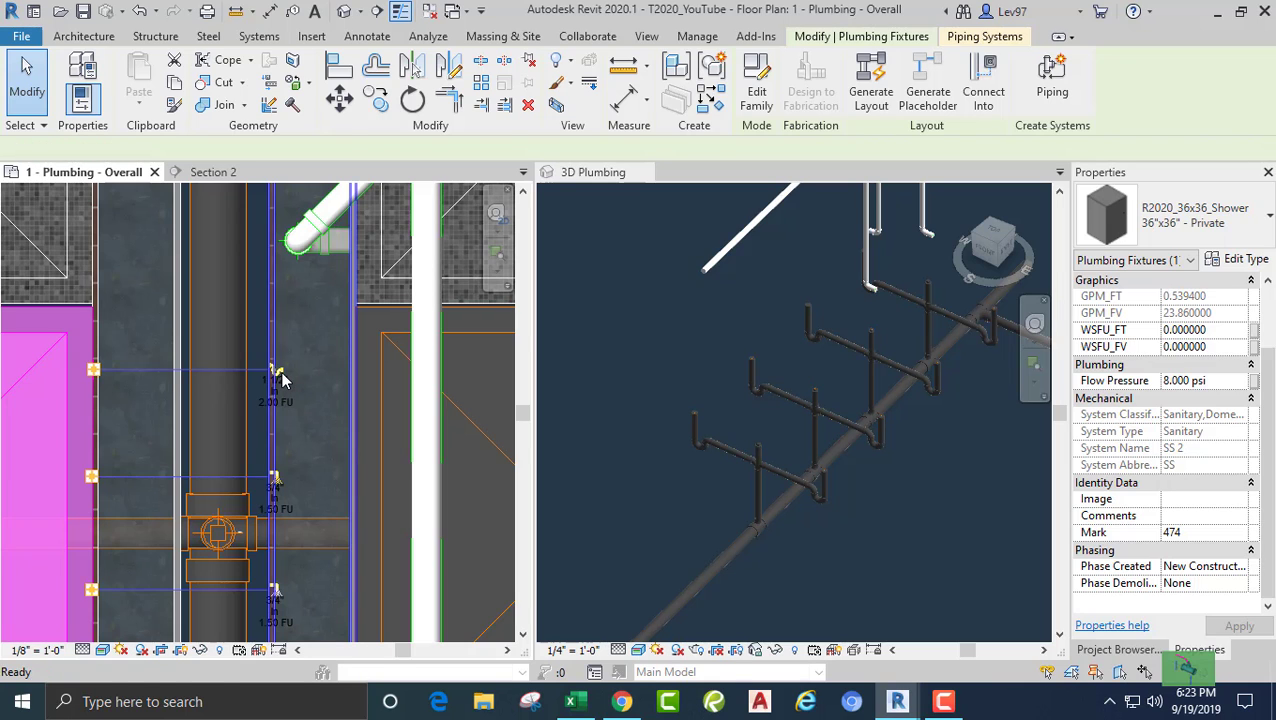
click(279, 372)
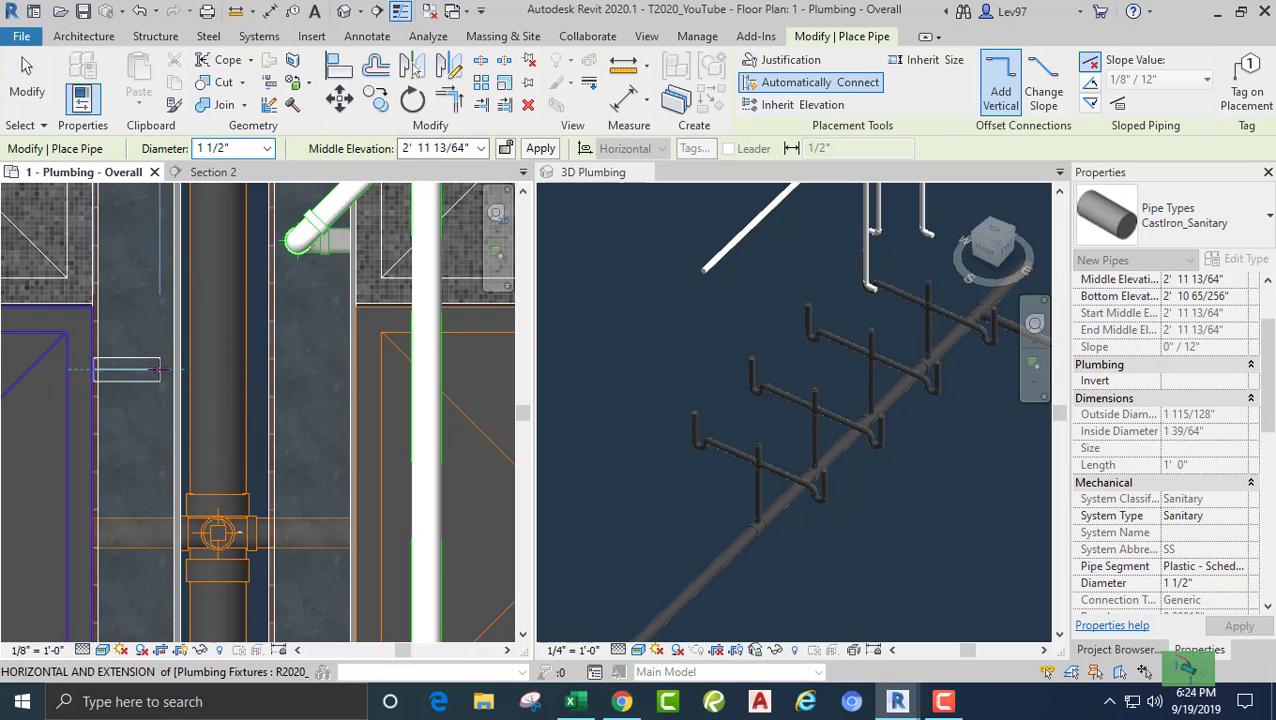
key(Escape)
key(Escape)
scroll(166, 390, down, 2)
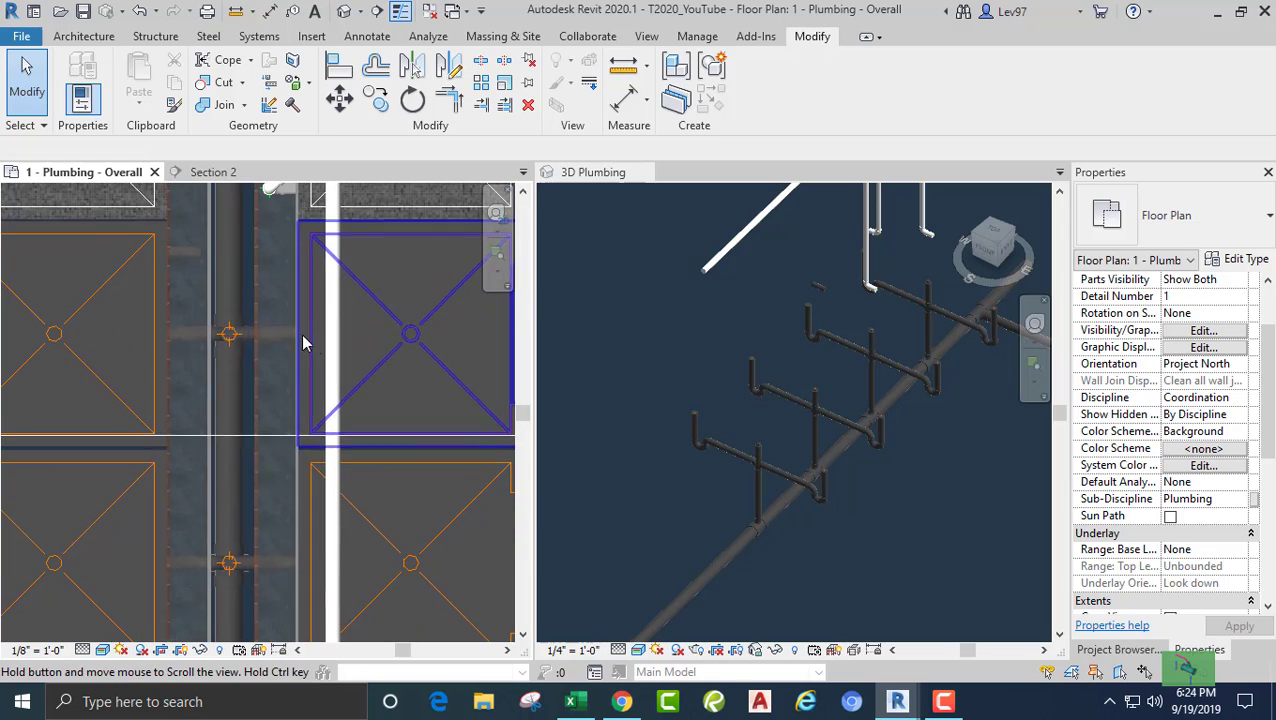
- Select another shower fixture and start, then cancel, a pipe from its connector
click(309, 394)
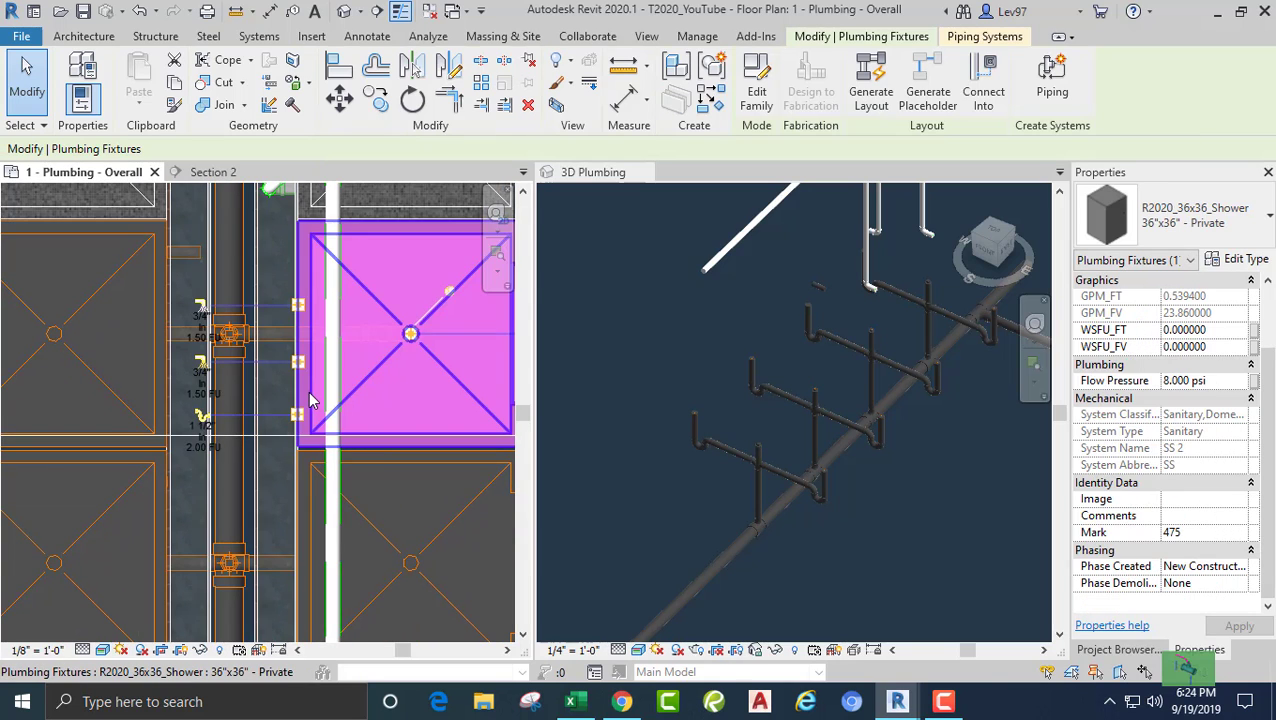
click(200, 422)
scroll(255, 416, up, 5)
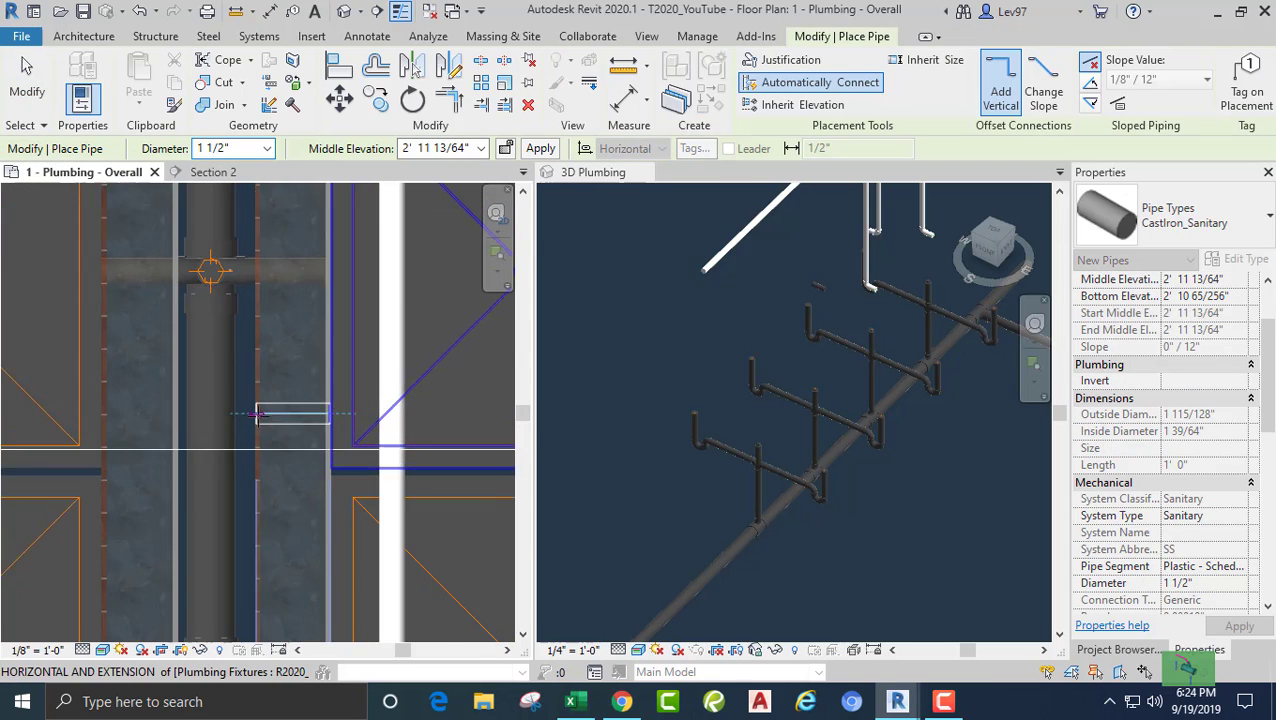
scroll(257, 416, up, 2)
key(Escape)
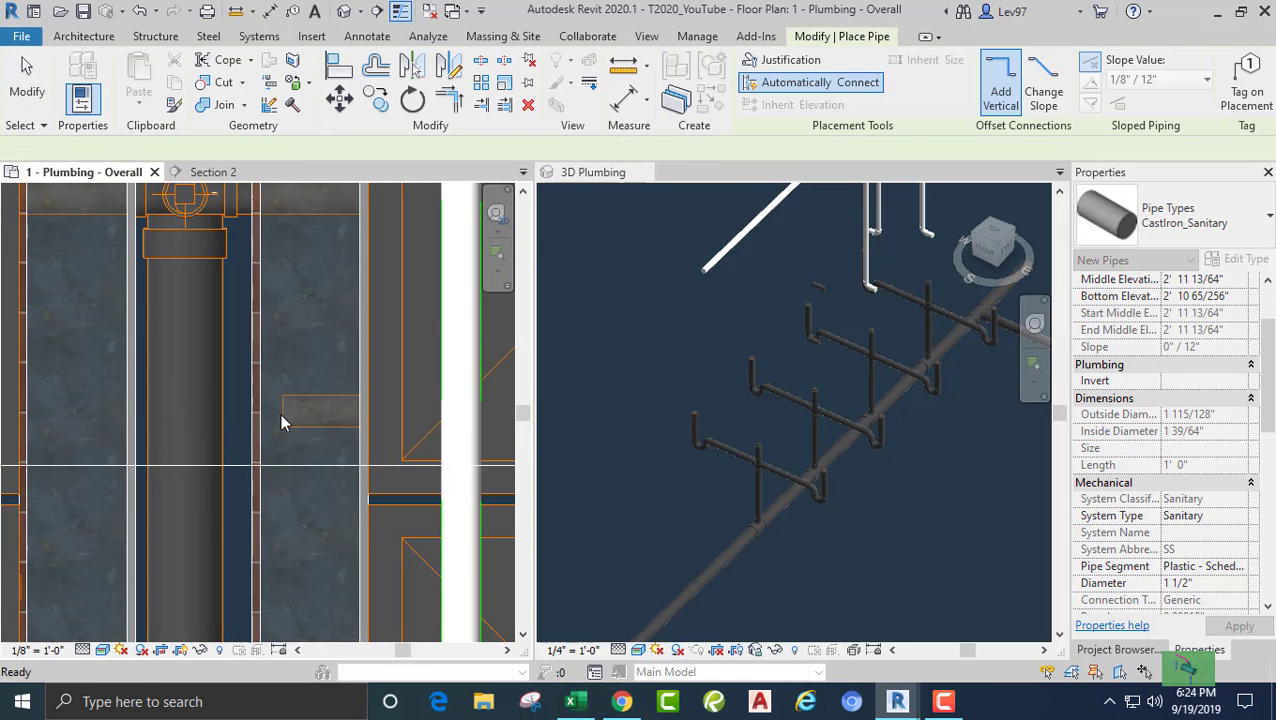
scroll(281, 421, down, 5)
key(Escape)
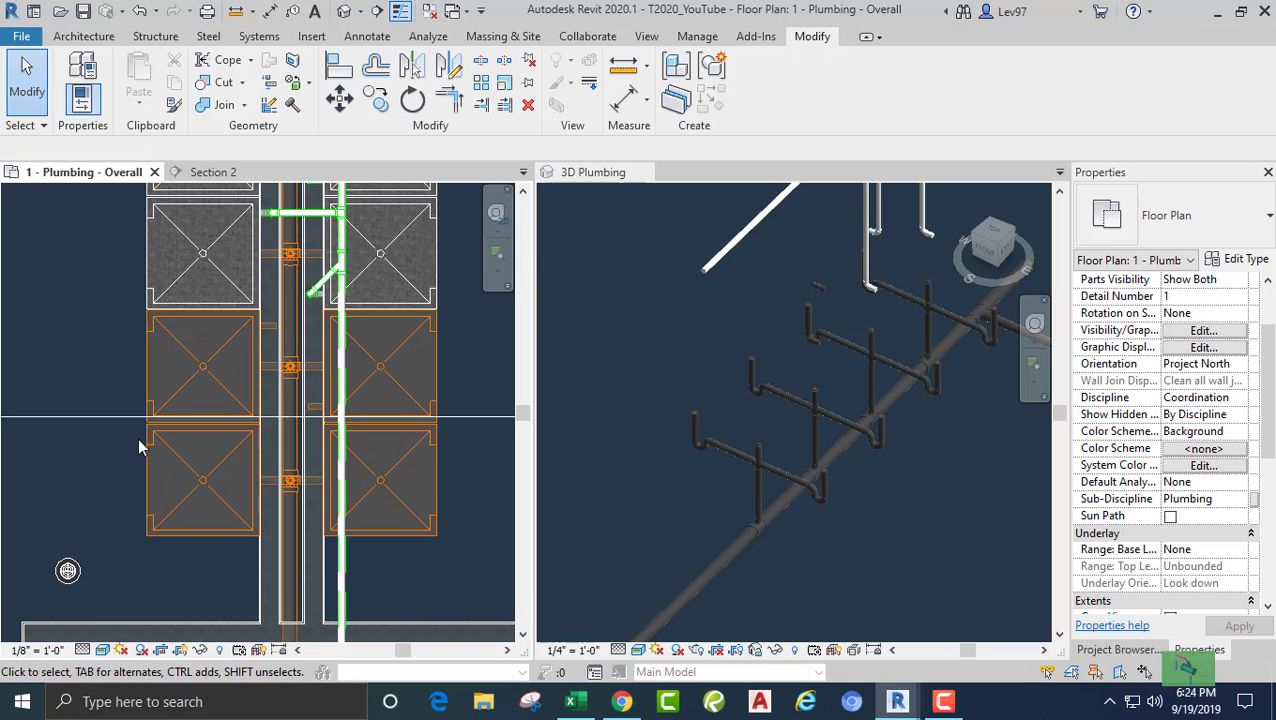
- Draw a short 1 1/2" pipe stub from the next shower fixture's connector
click(155, 434)
scroll(305, 445, up, 2)
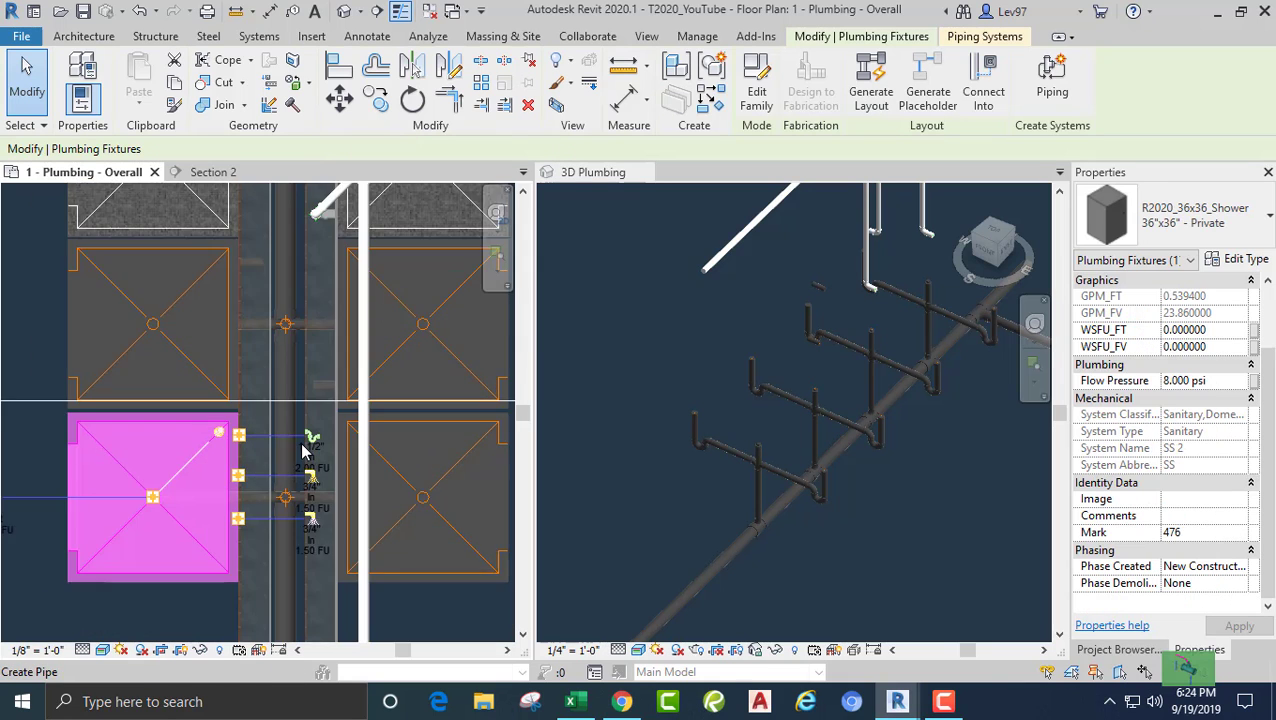
scroll(305, 448, up, 2)
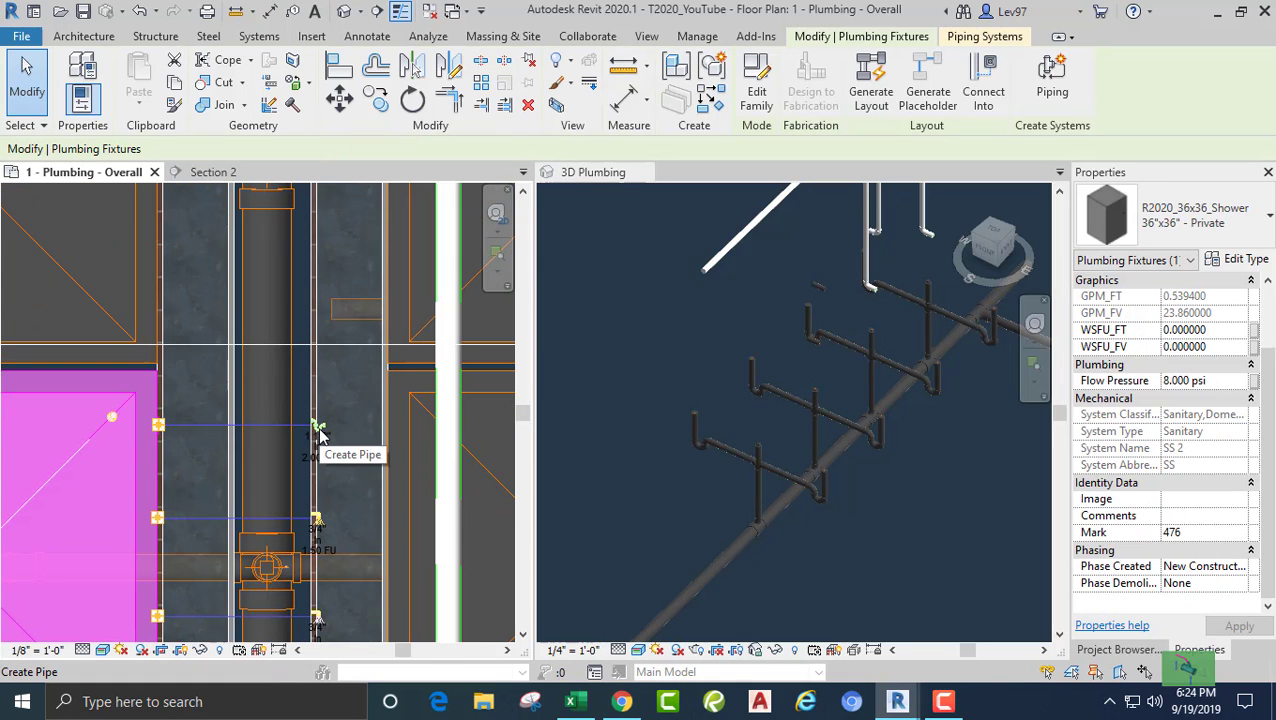
click(318, 432)
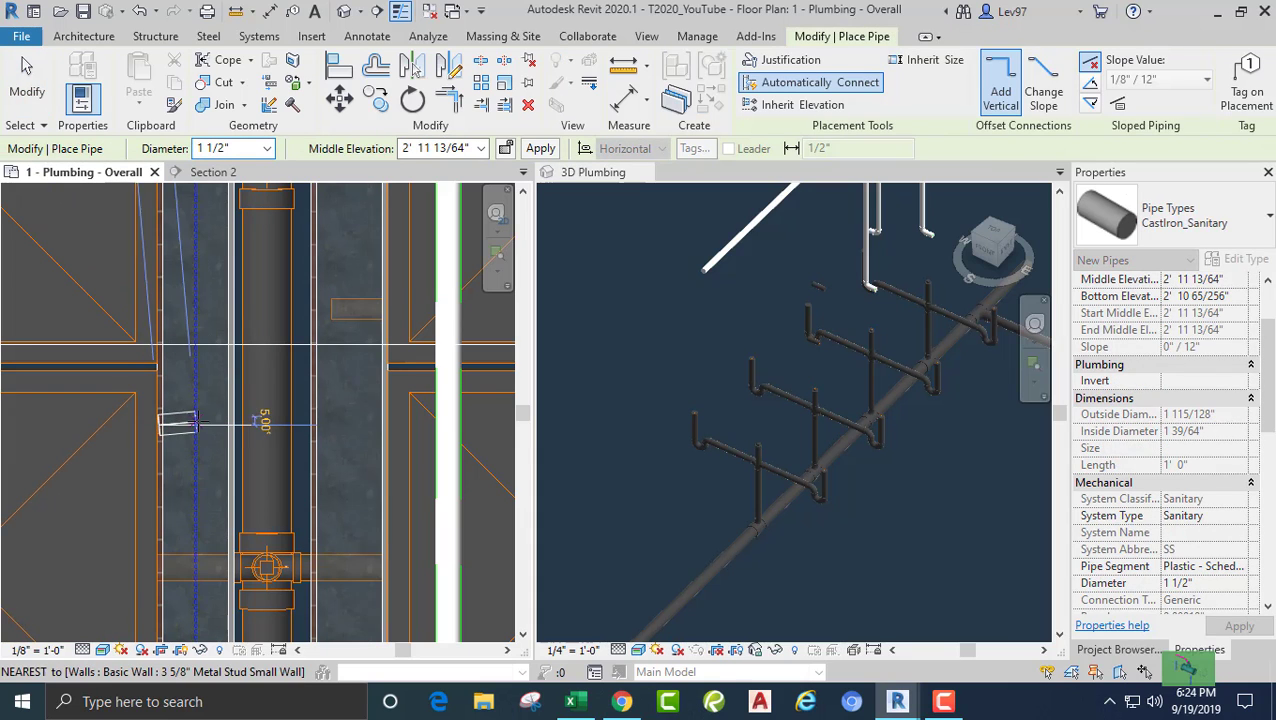
click(205, 425)
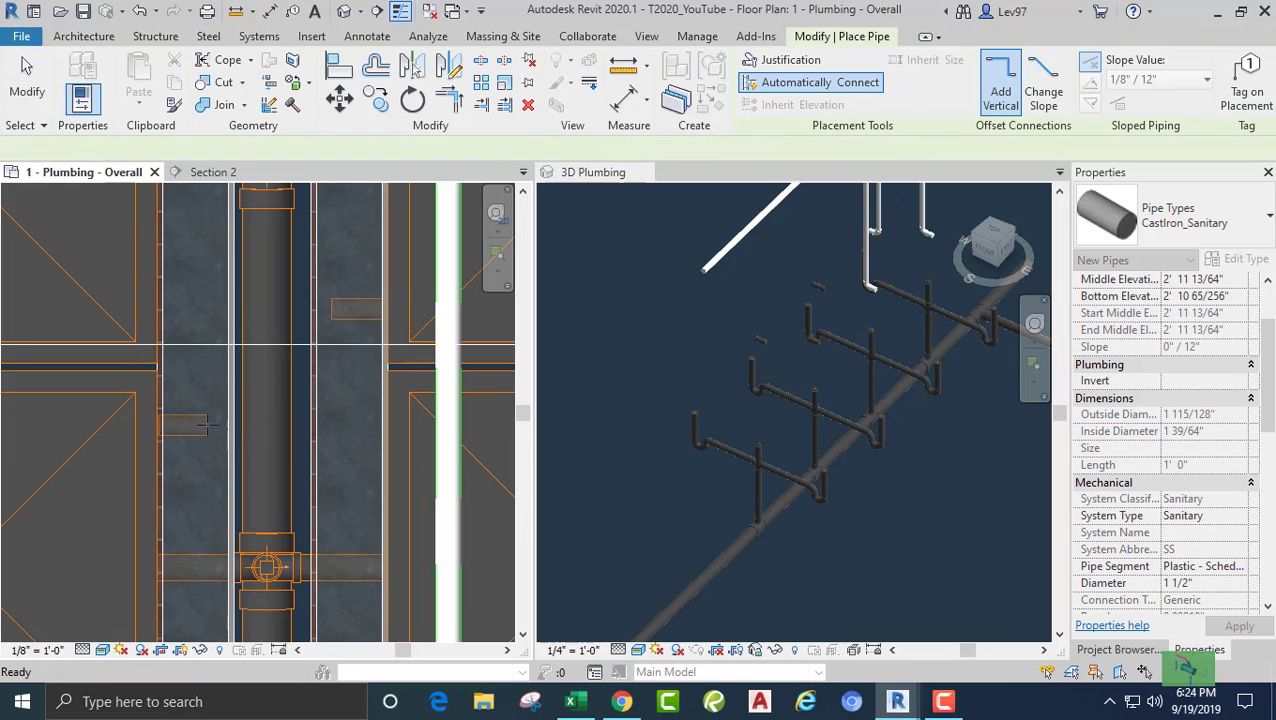
key(Escape)
key(Escape)
scroll(205, 427, down, 3)
middle_drag(205, 427, 280, 390)
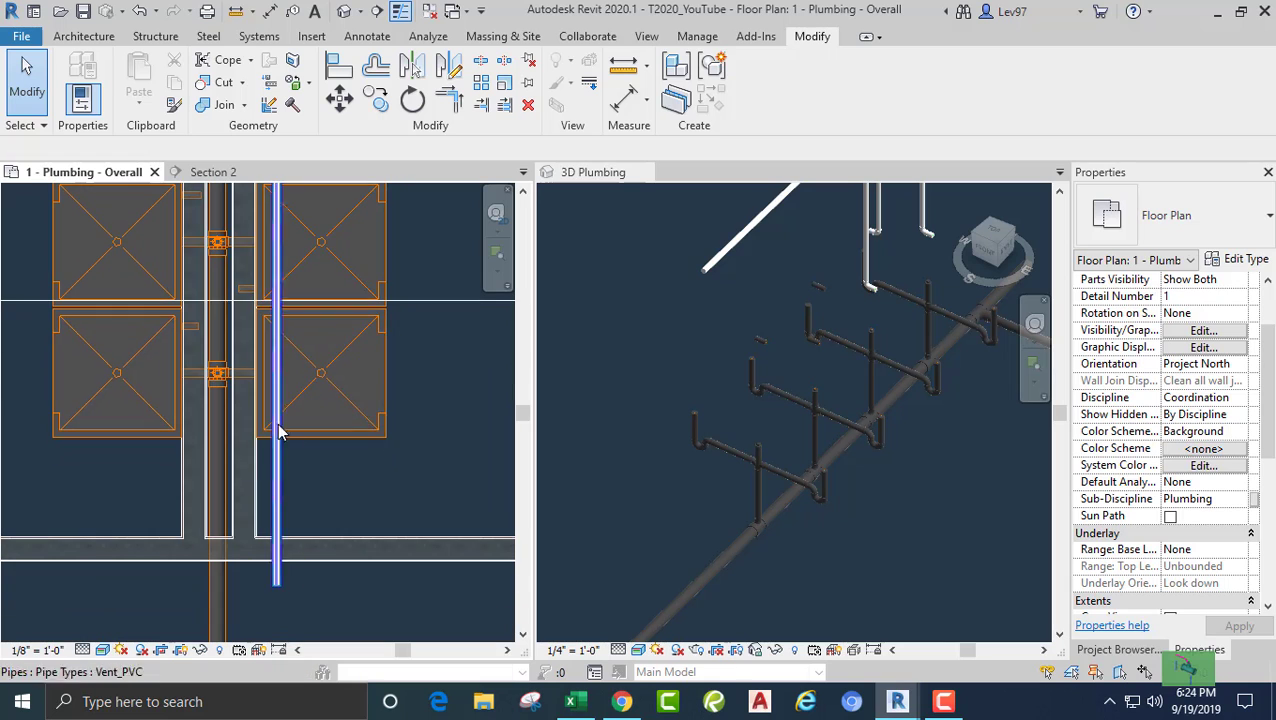
- Draw an 8" stub beside the wall from the shower next to the vent main, then select a stub
click(324, 437)
click(324, 437)
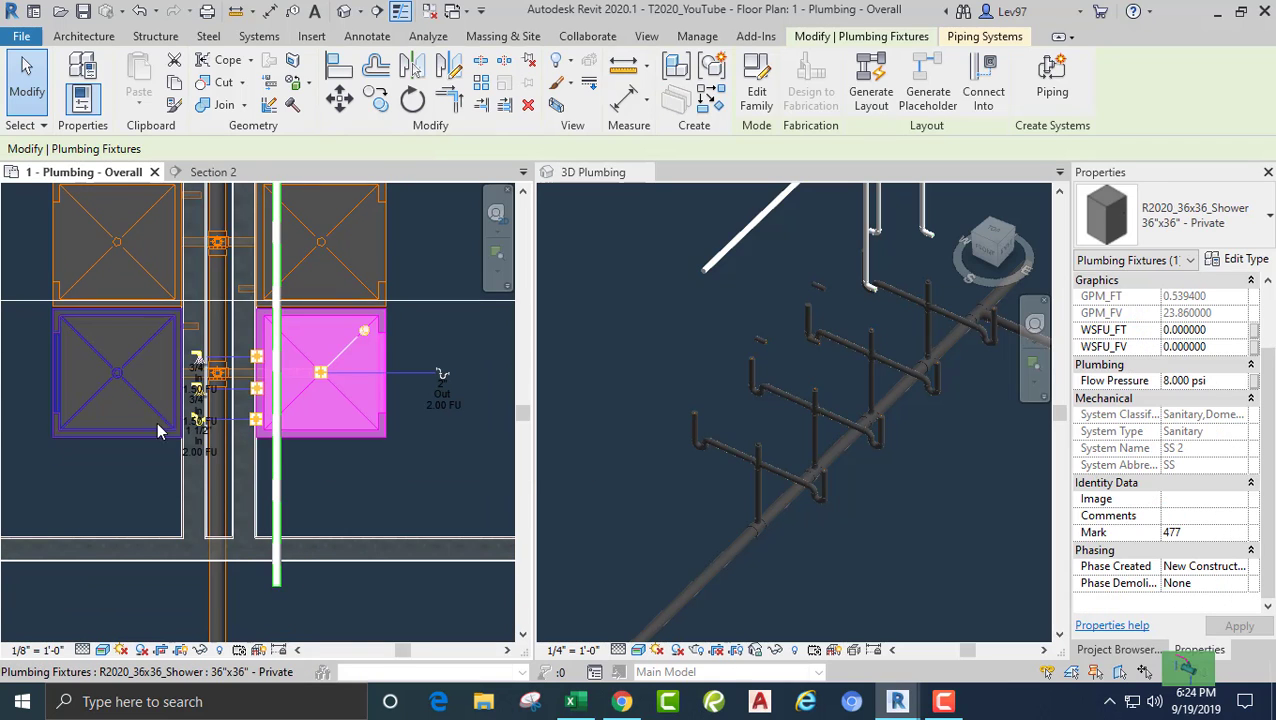
scroll(198, 440, up, 3)
scroll(240, 425, up, 3)
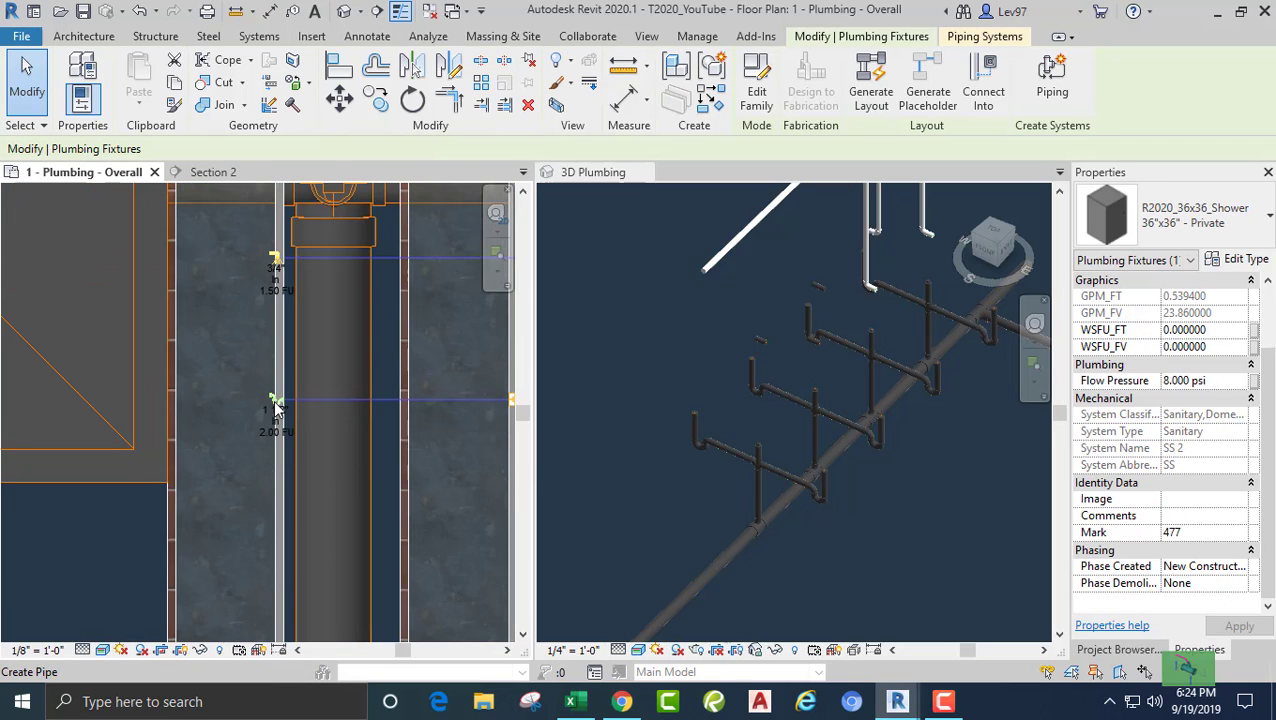
click(270, 399)
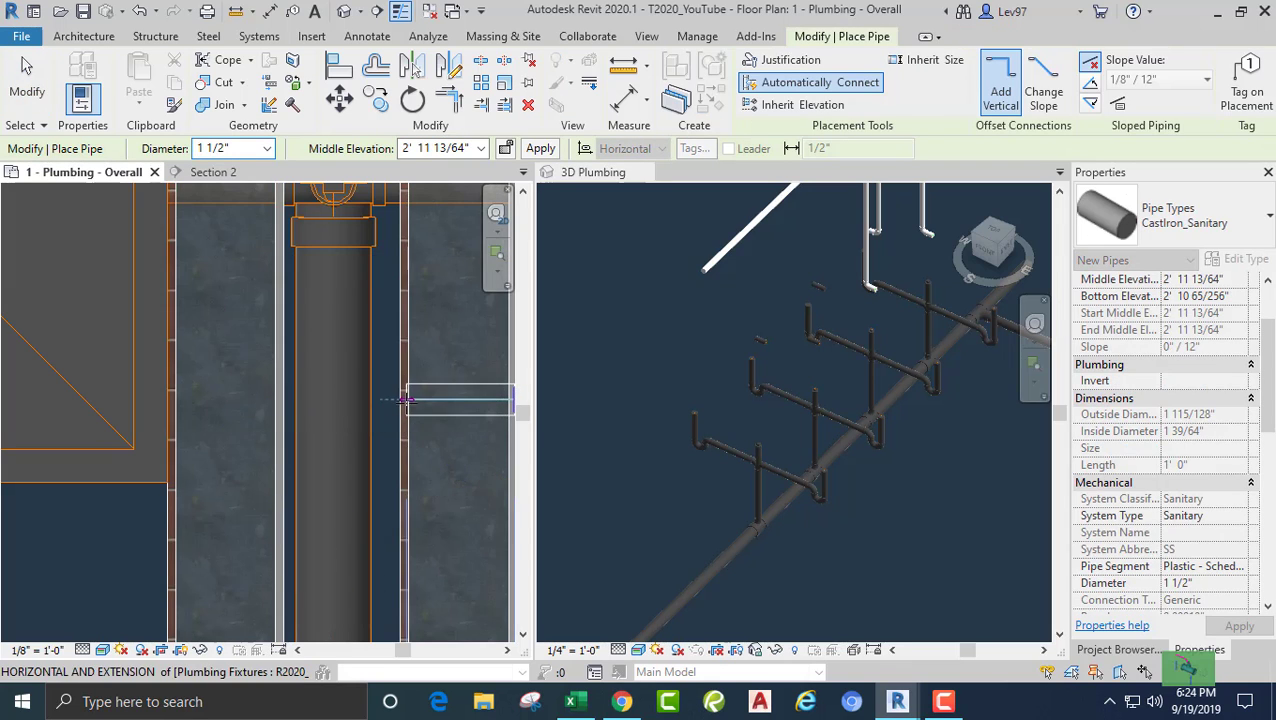
scroll(390, 400, up, 1)
scroll(390, 400, down, 2)
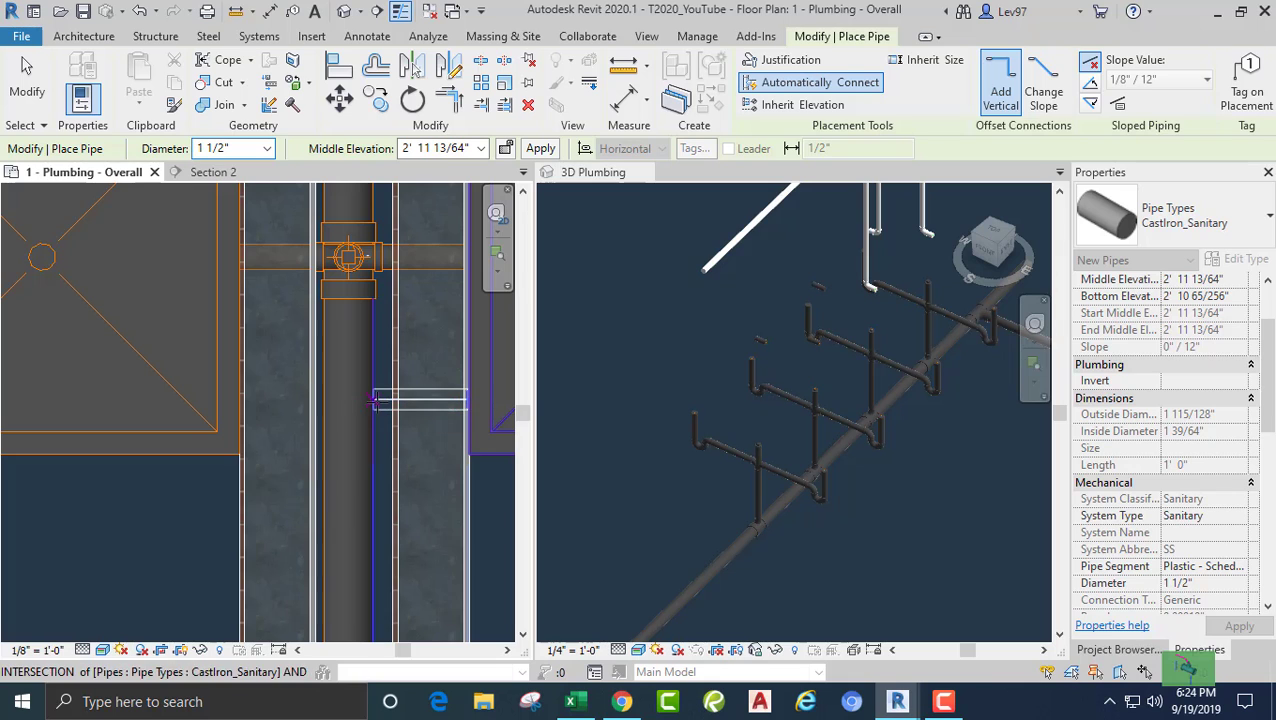
click(380, 401)
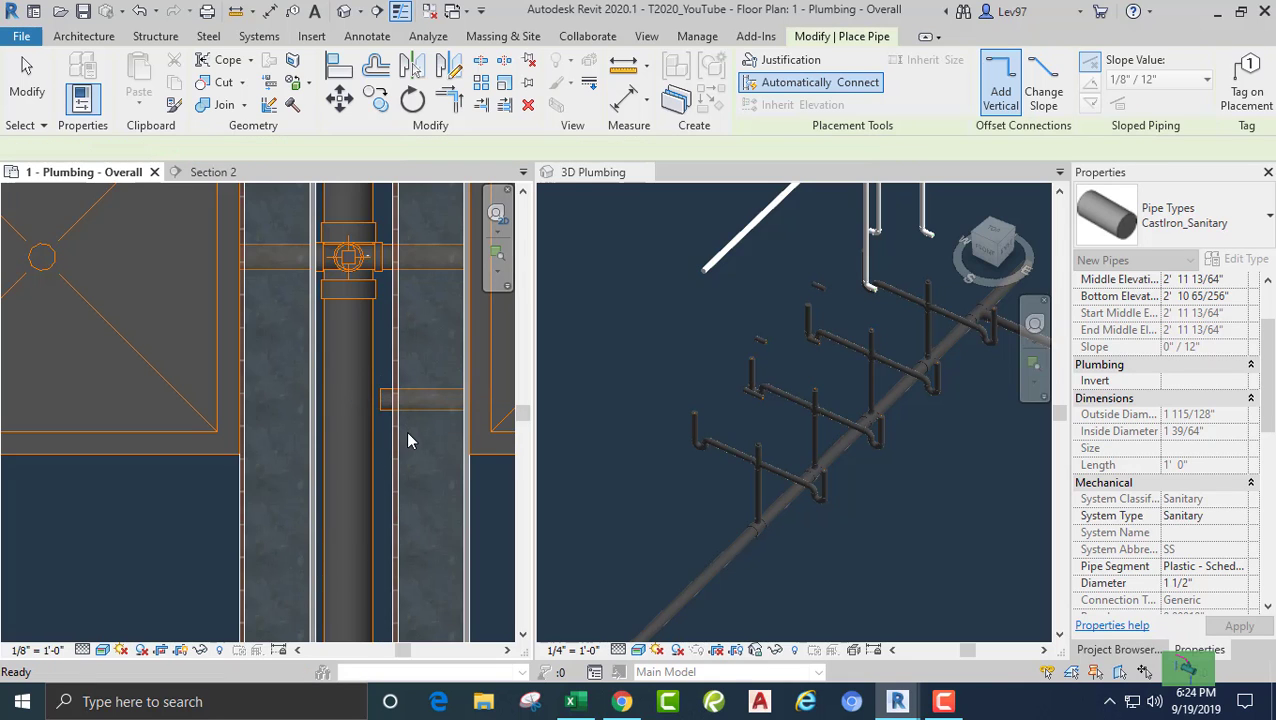
key(Escape)
key(Escape)
middle_drag(301, 481, 365, 476)
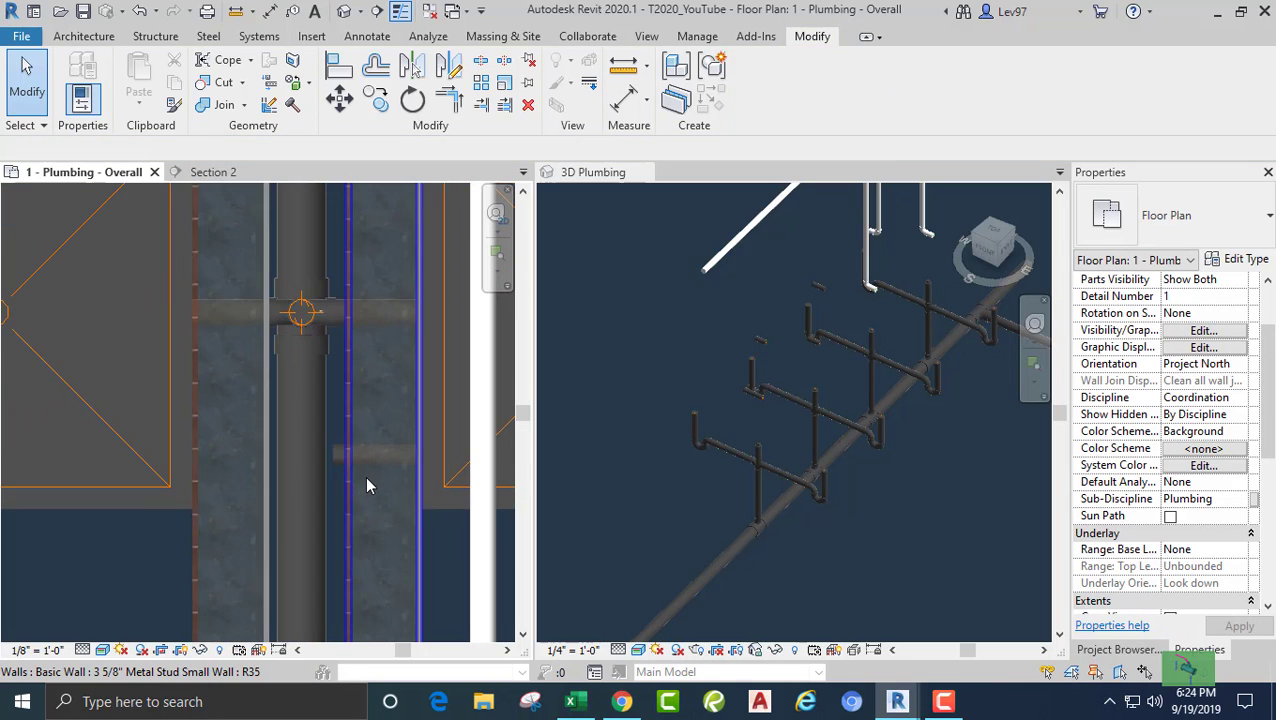
click(367, 461)
- Select all four shower stubs and switch them to Vent_PVC pipe type and Vent_PVC system
scroll(367, 475, down, 5)
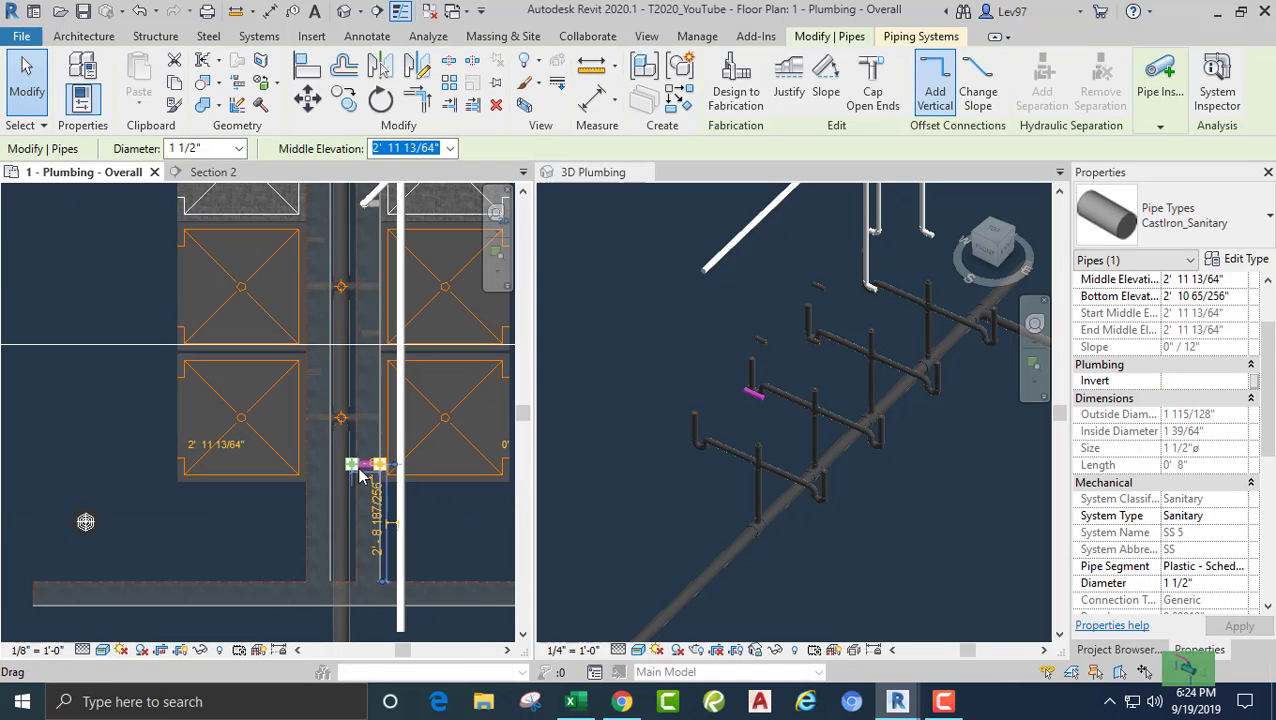
ctrl+click(313, 376)
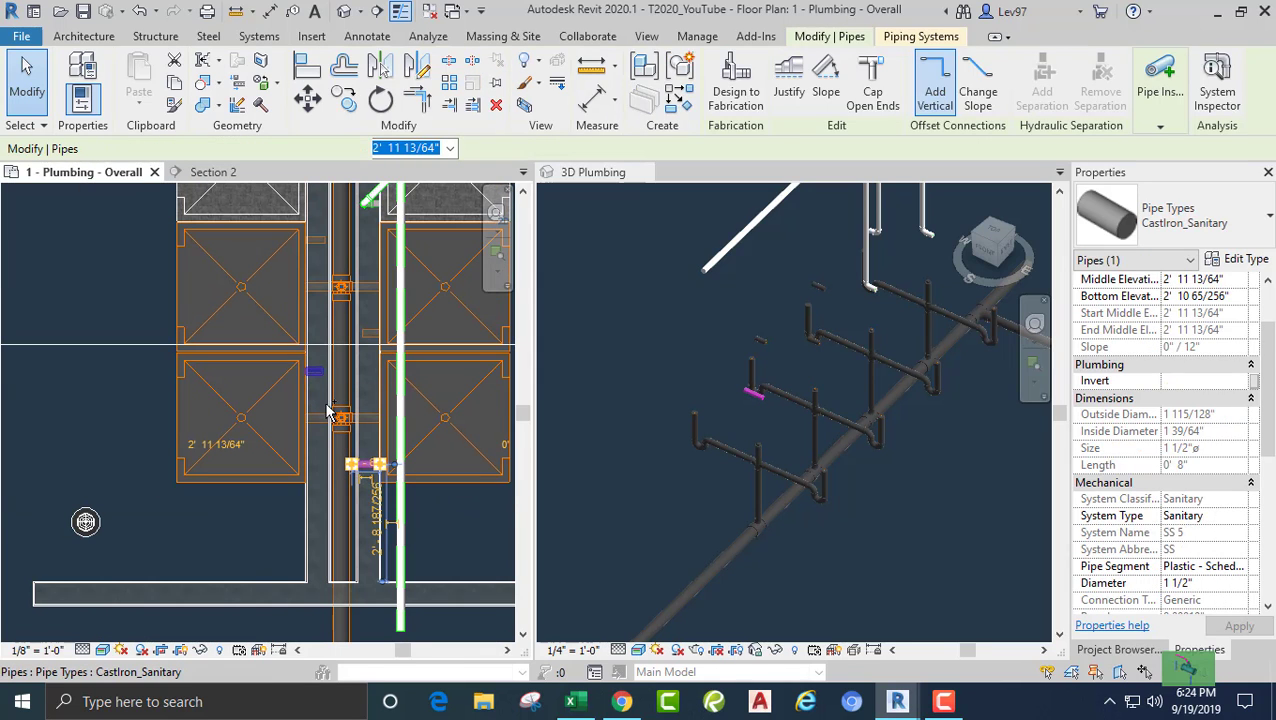
ctrl+click(371, 338)
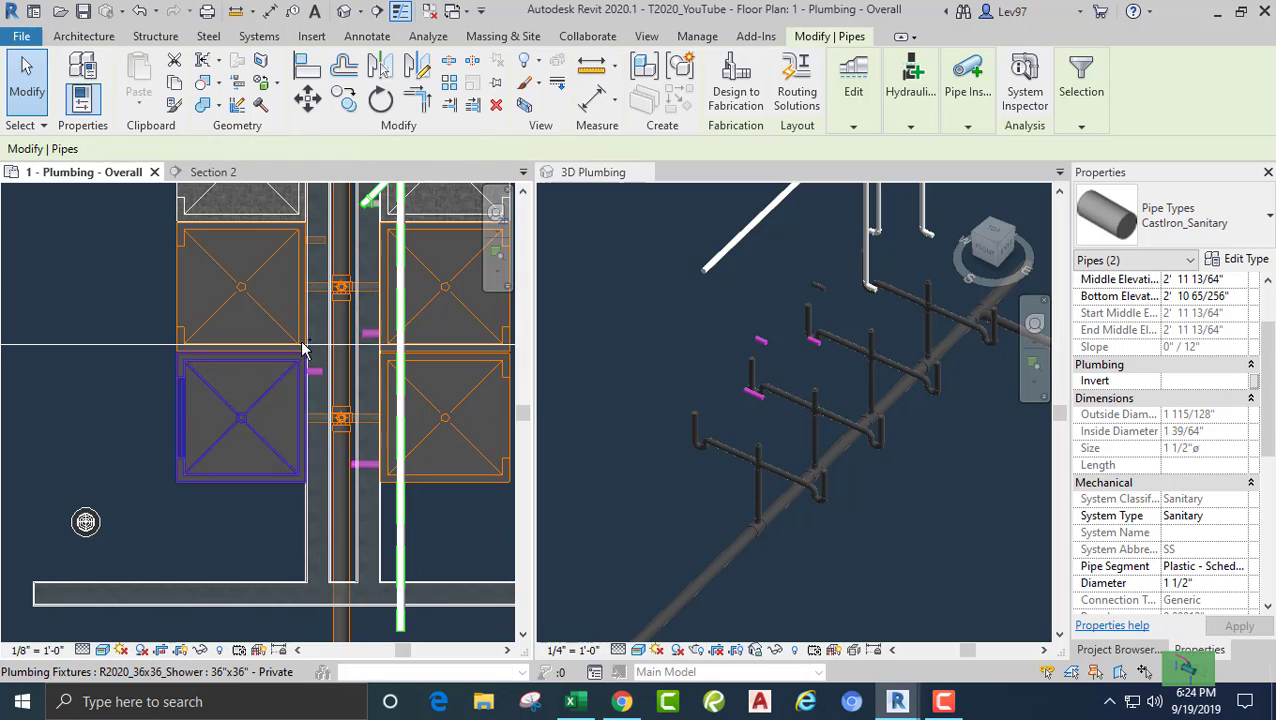
ctrl+click(317, 242)
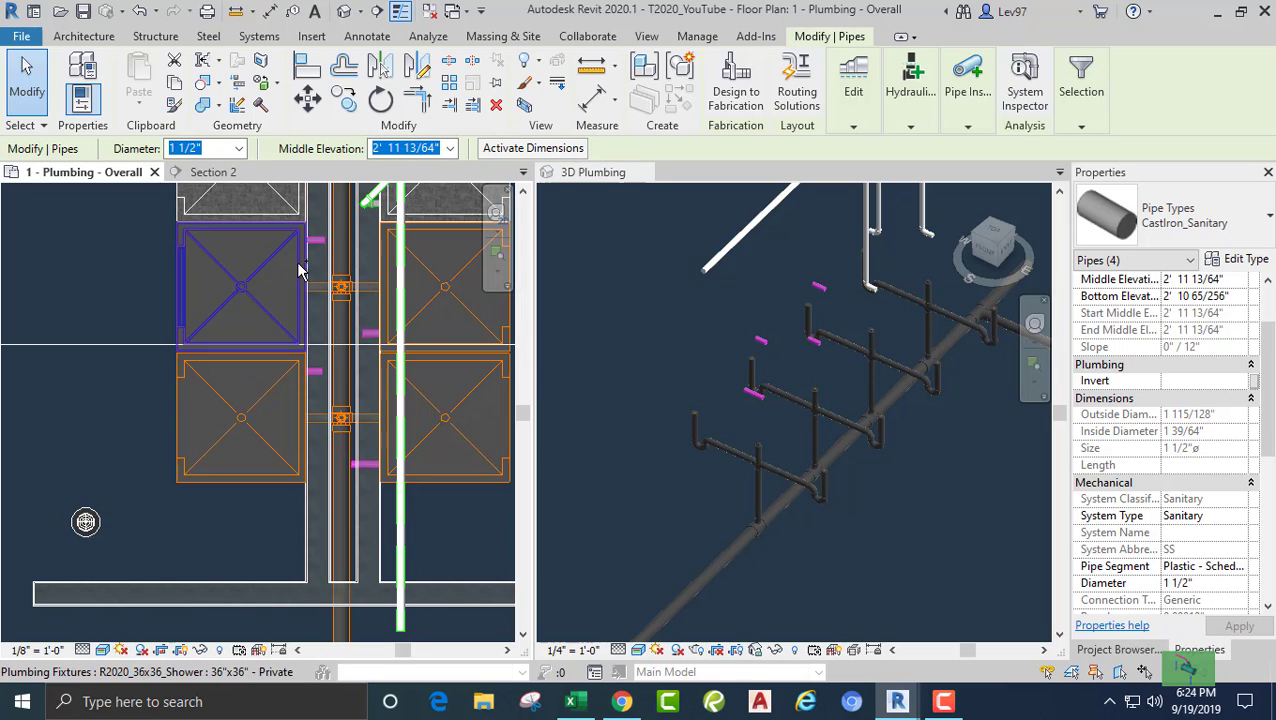
click(1180, 240)
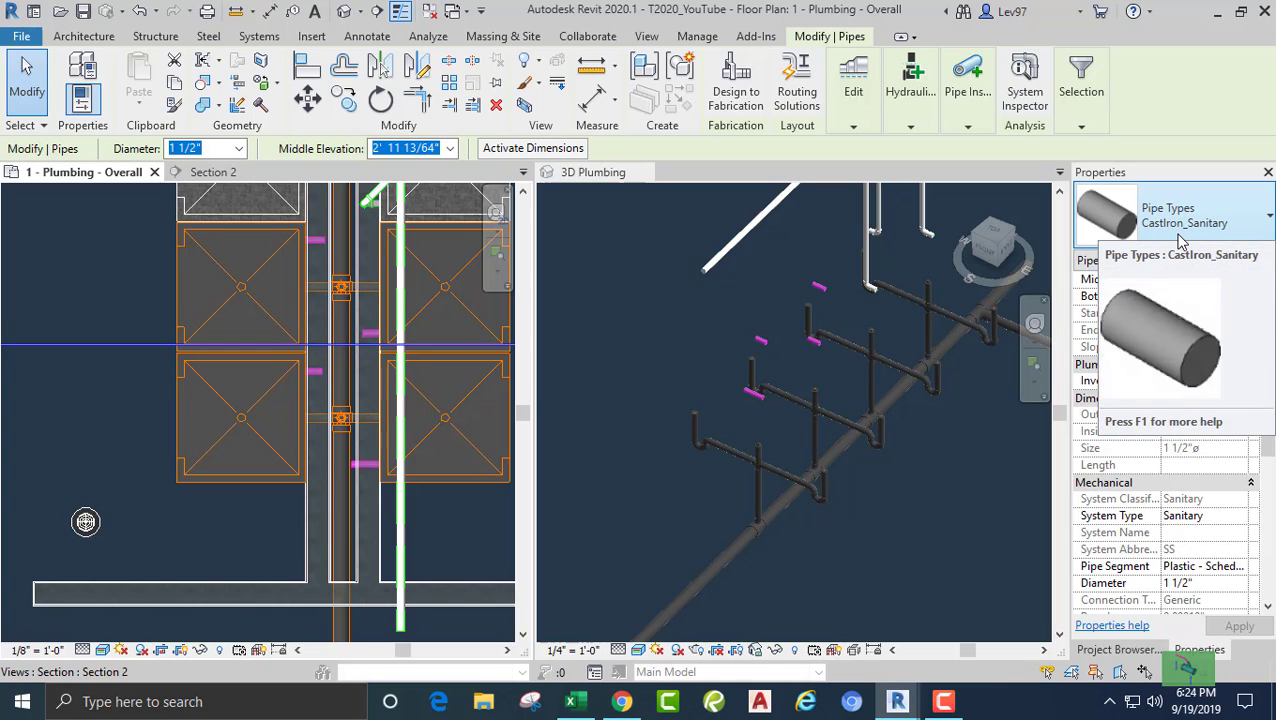
click(1139, 456)
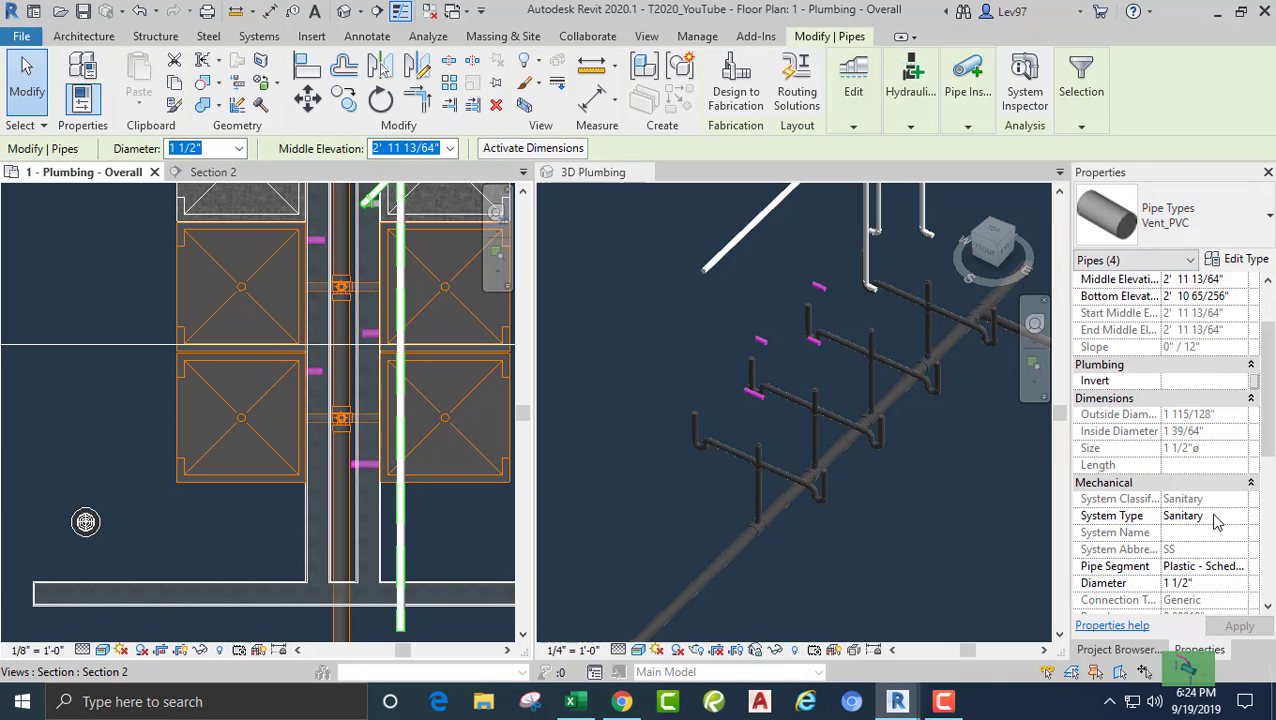
click(1239, 517)
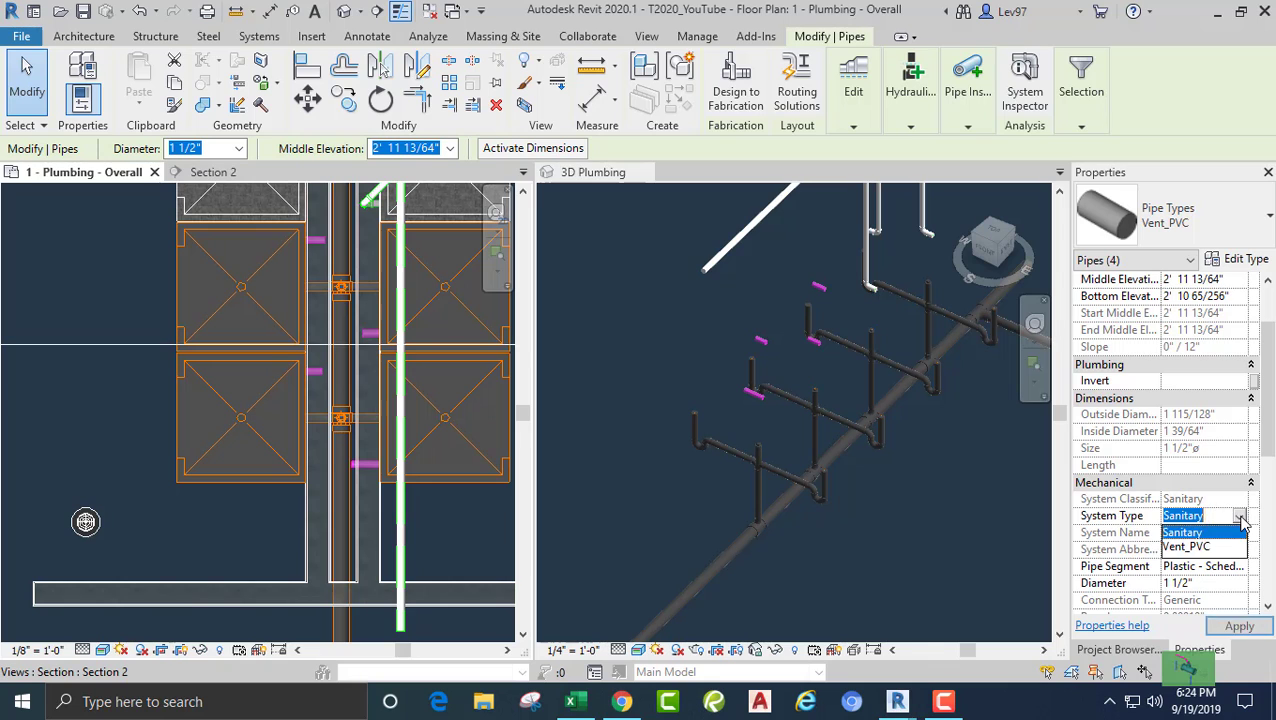
click(1198, 547)
click(177, 515)
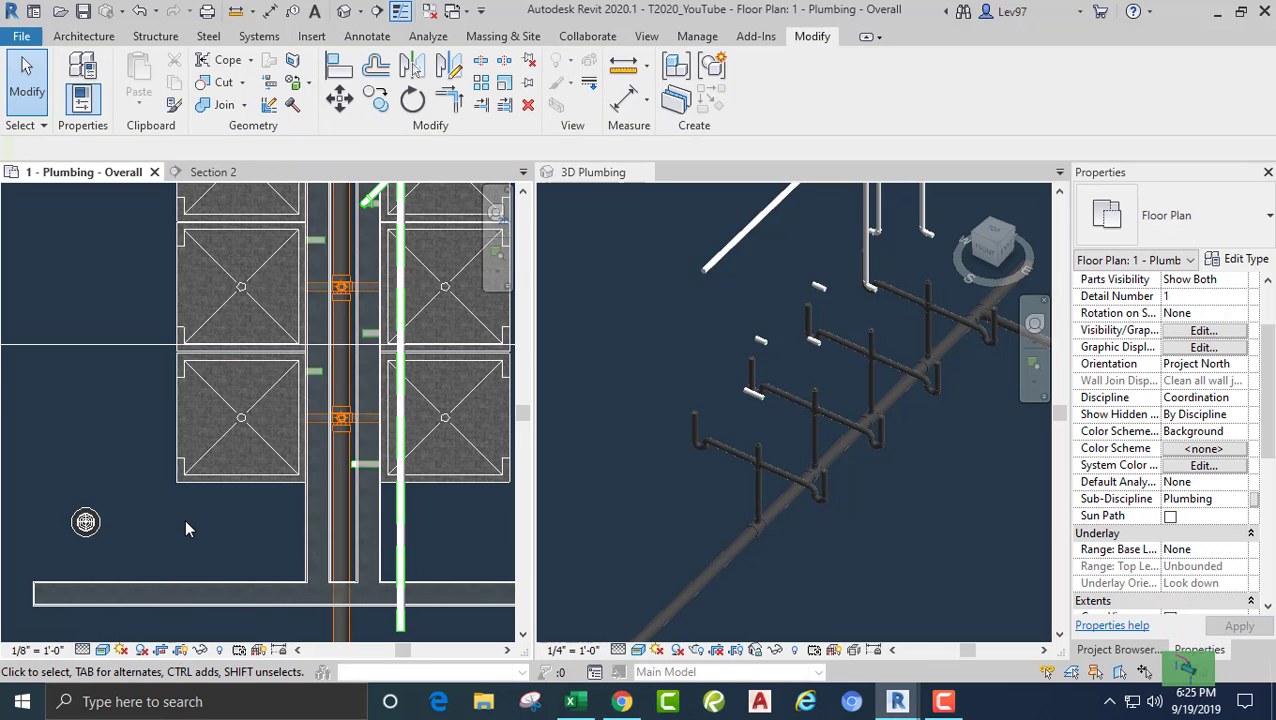
- Select the vent stub beside the wall and start Draw Pipe from it
middle_drag(169, 512, 90, 308)
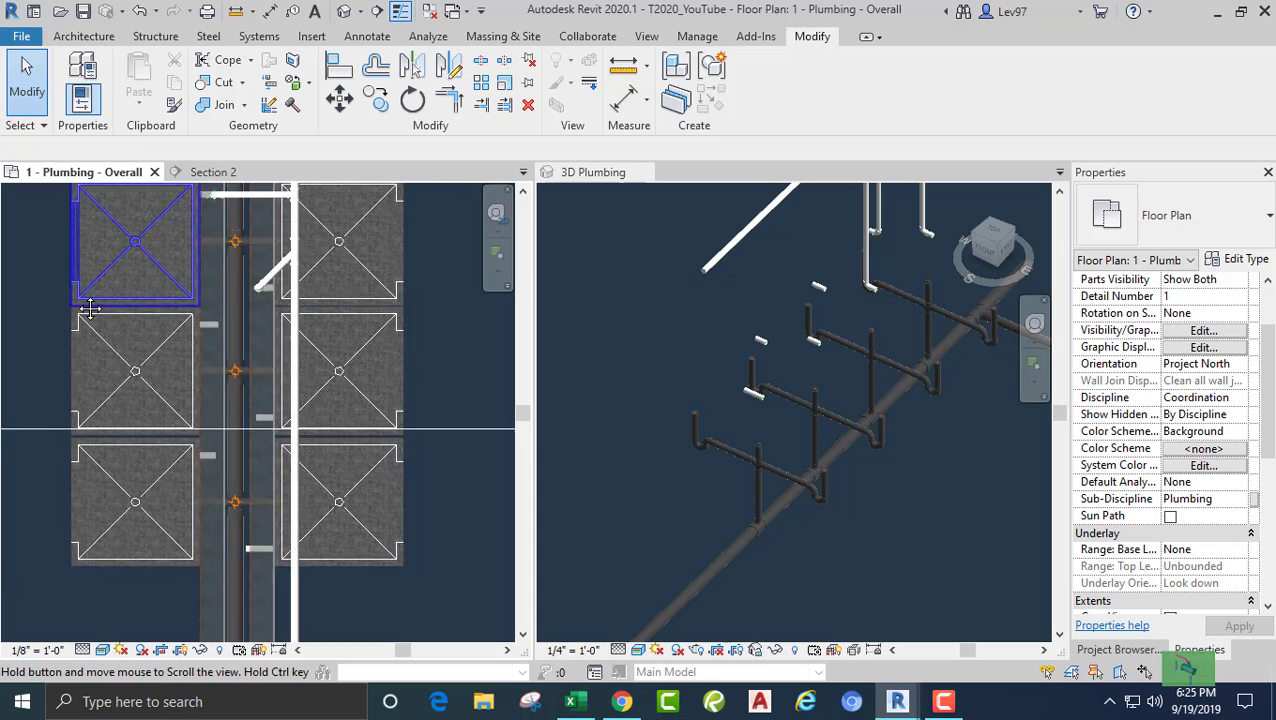
scroll(228, 330, up, 4)
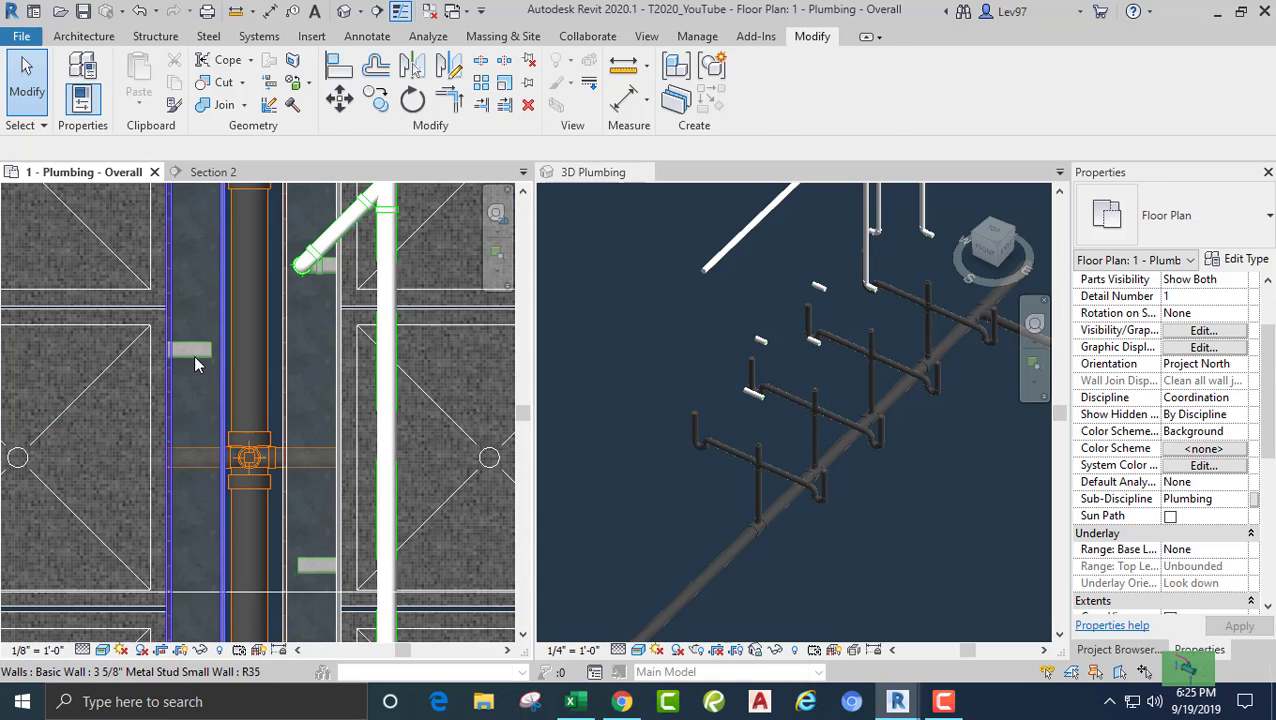
click(193, 355)
key(Escape)
click(191, 358)
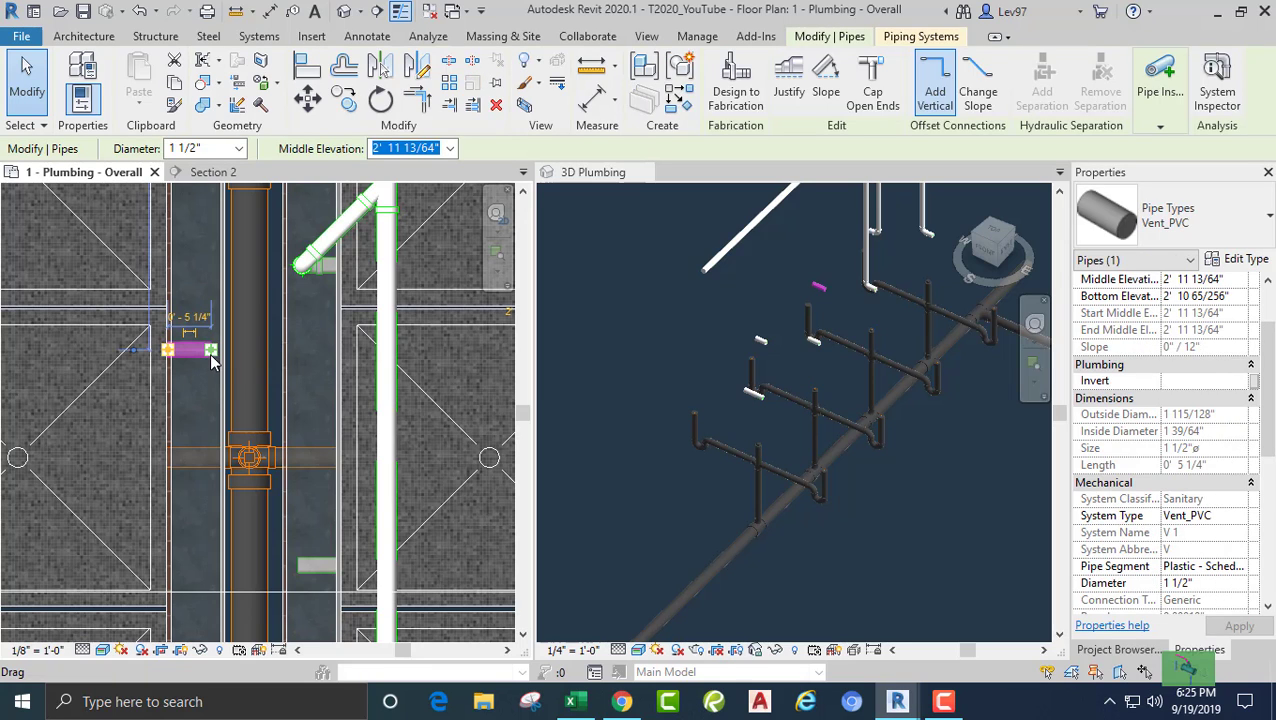
right_click(211, 350)
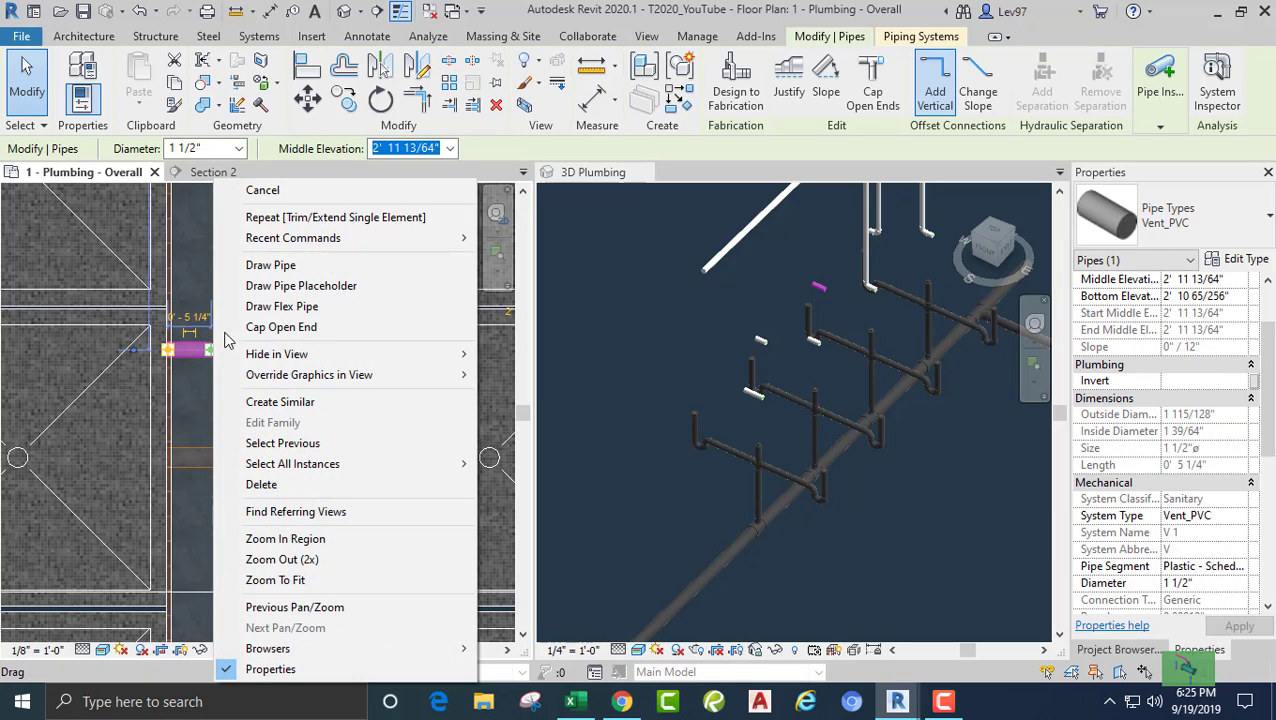
click(284, 262)
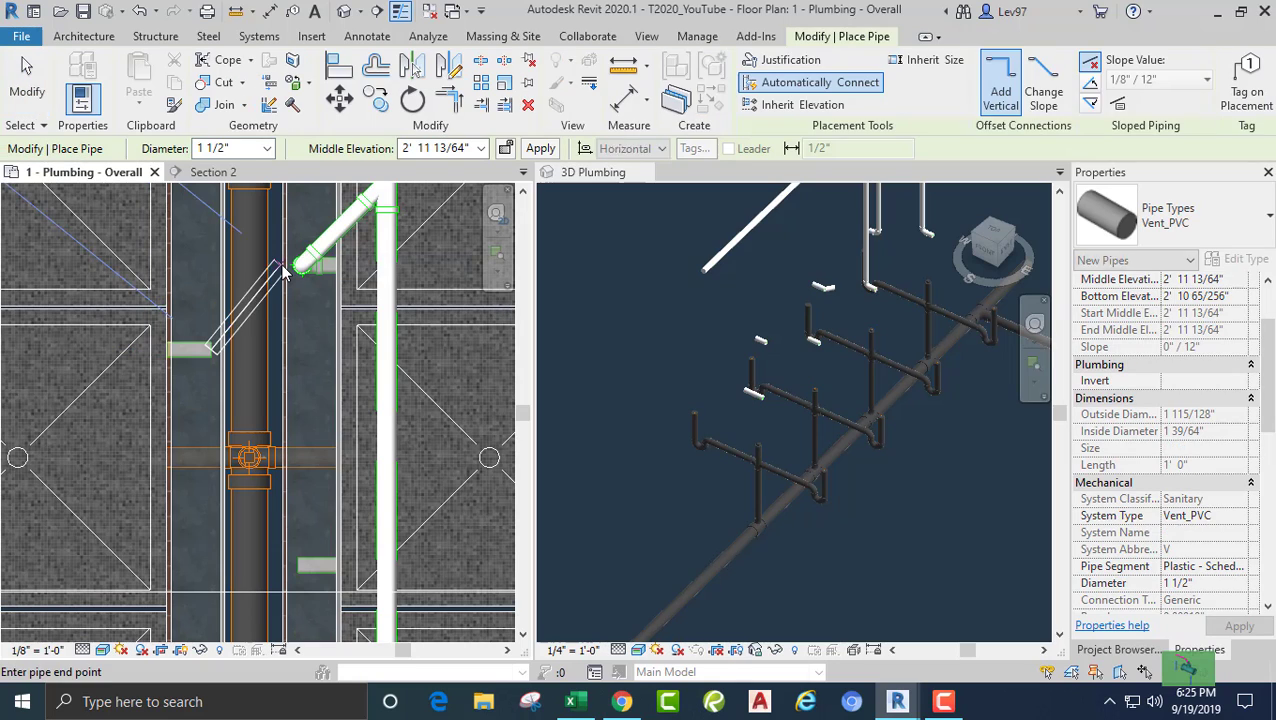
- Run the new pipe at 11' 0" middle elevation into the vent main, forming a tee
click(429, 148)
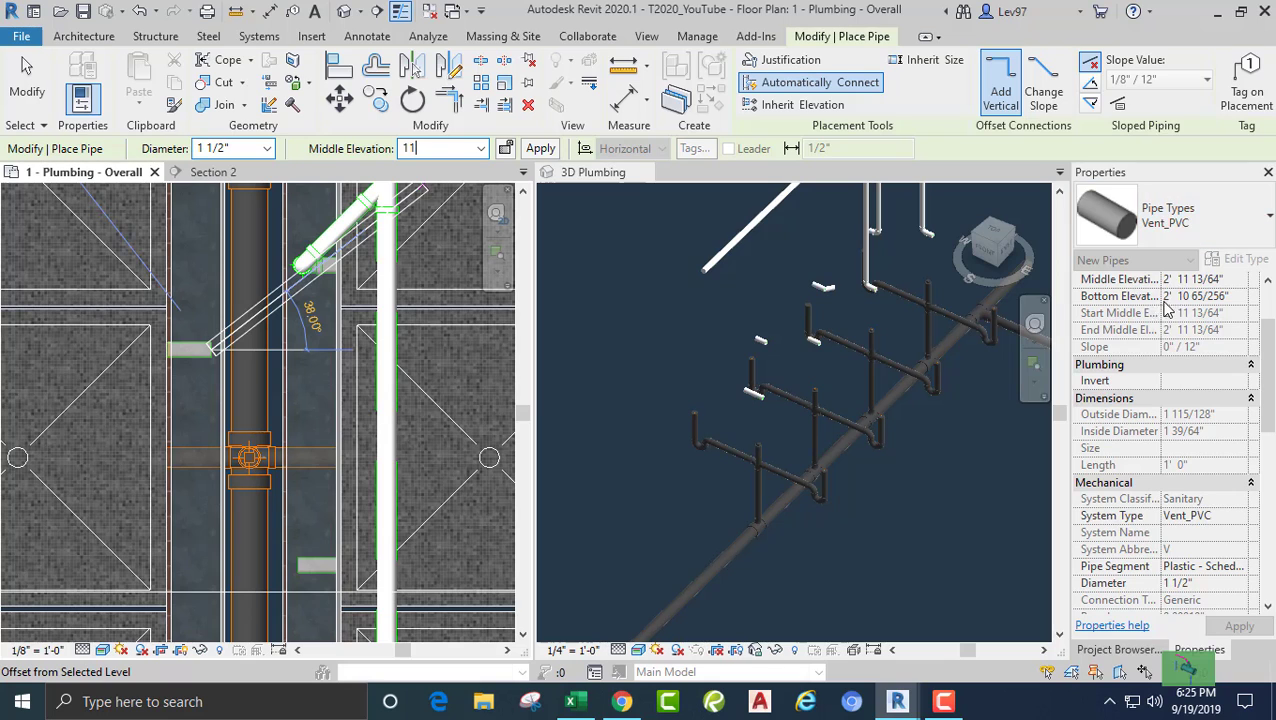
text(11)
key(Return)
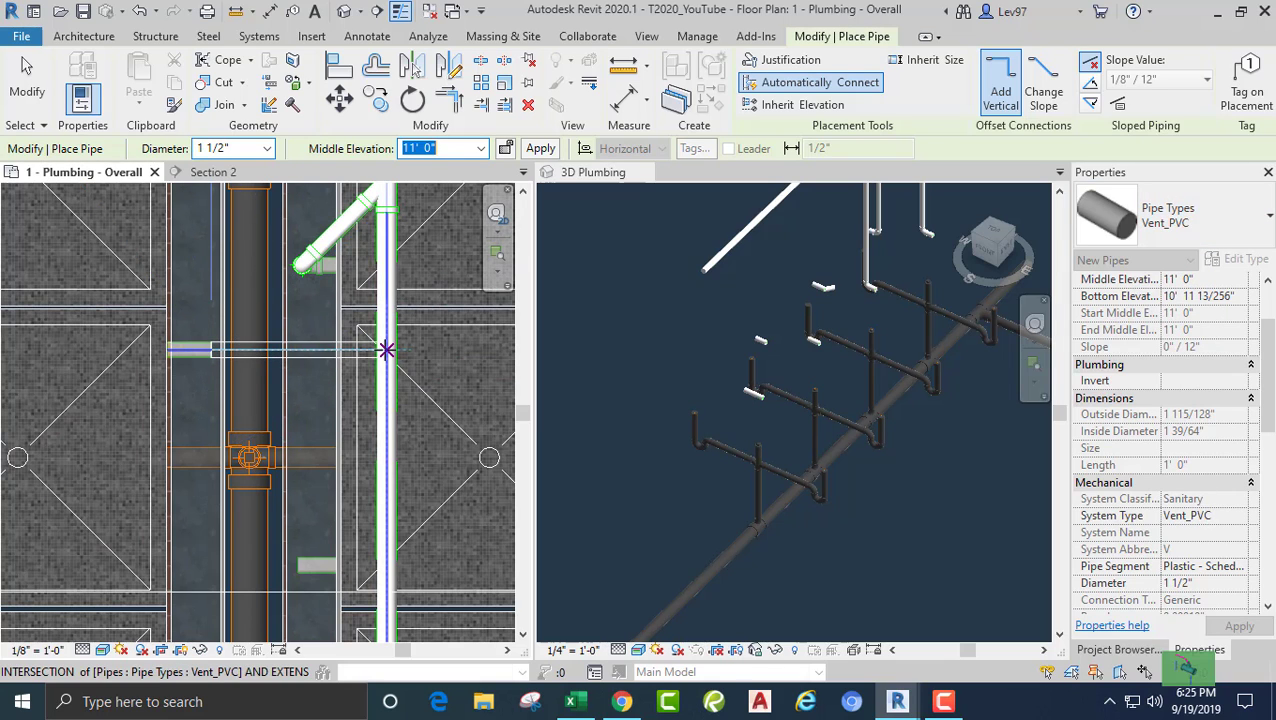
click(386, 349)
key(Escape)
key(Escape)
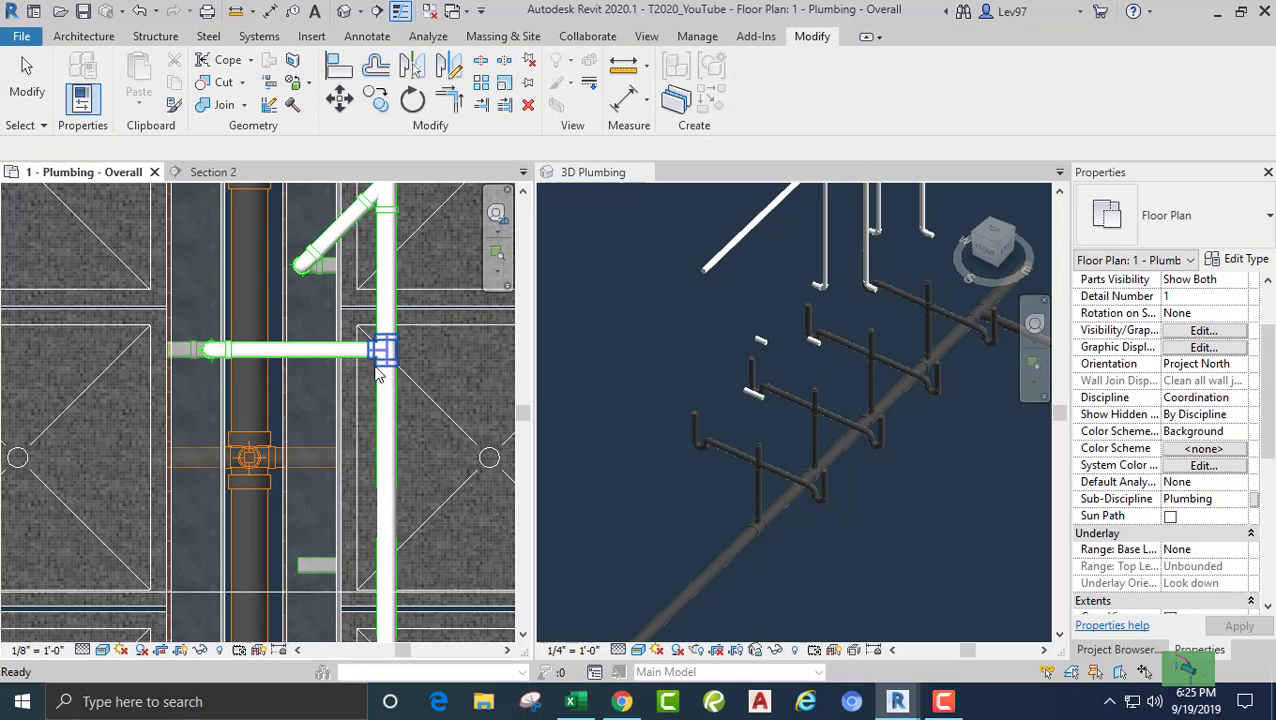
shift+middle_drag(600, 435, 660, 383)
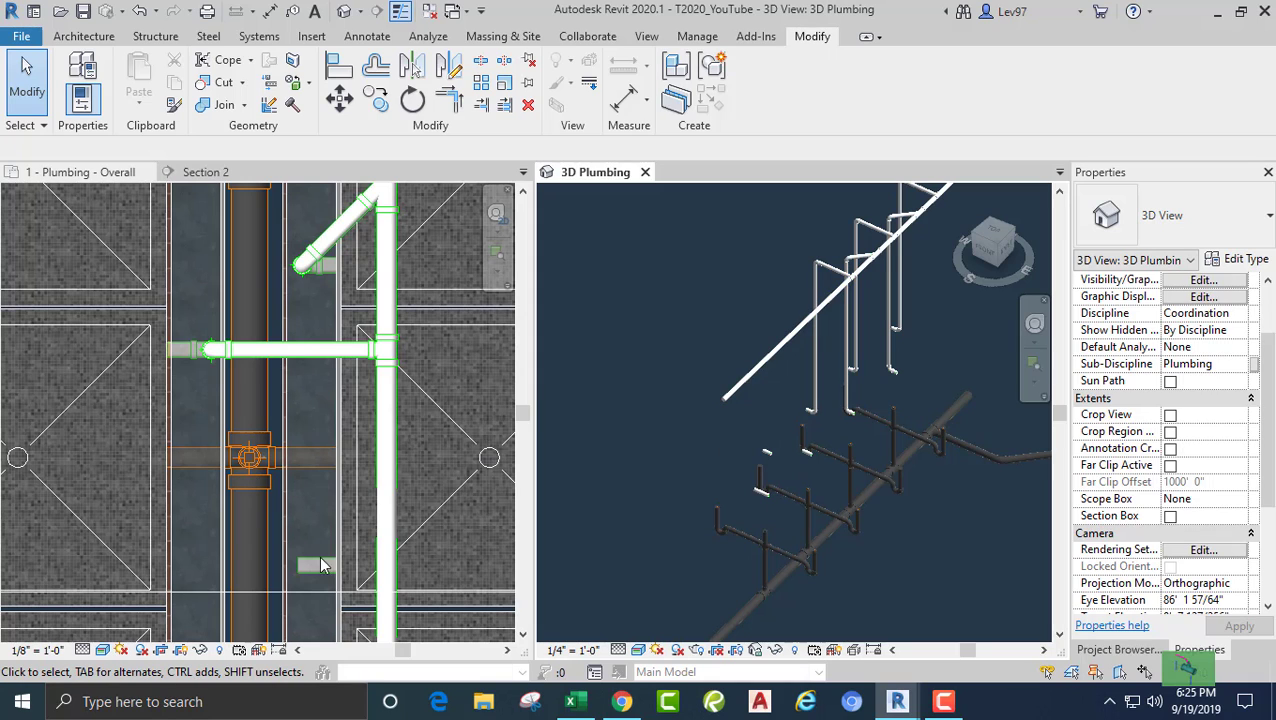
- From the next shower's vent stub, start a pipe at 11' 0" middle elevation toward the vent main
click(278, 565)
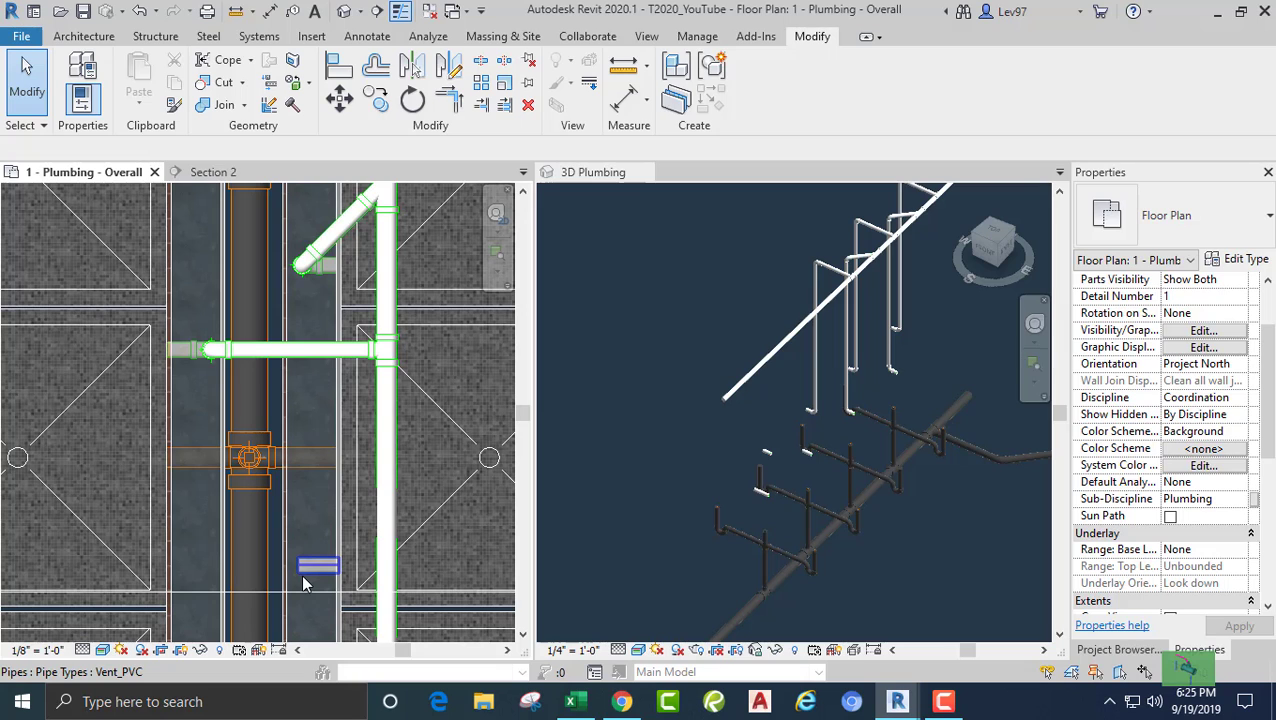
click(303, 575)
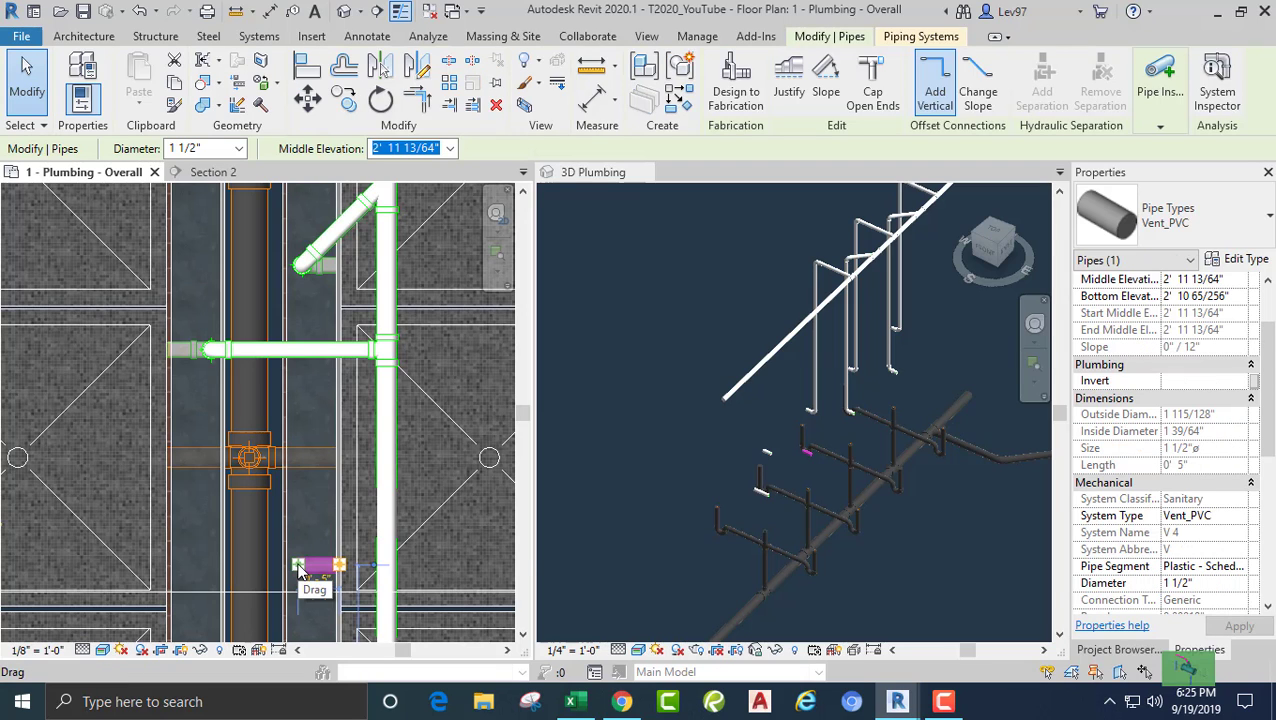
right_click(298, 568)
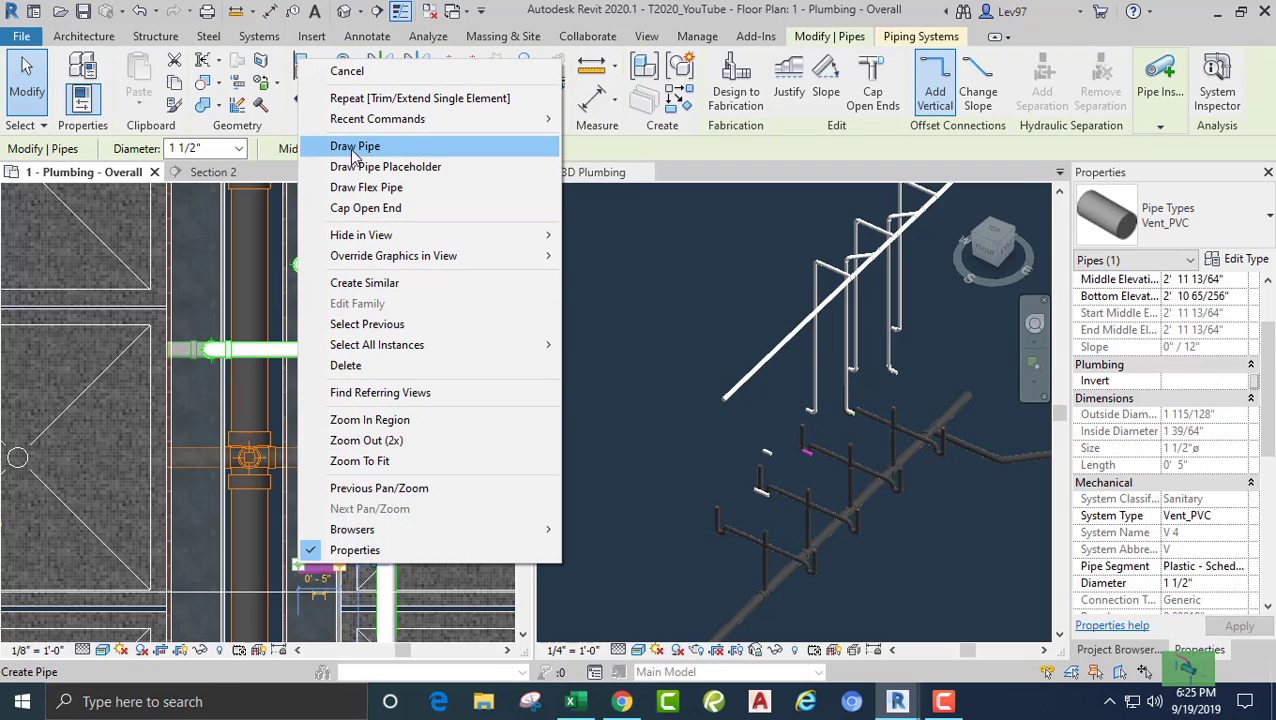
click(355, 150)
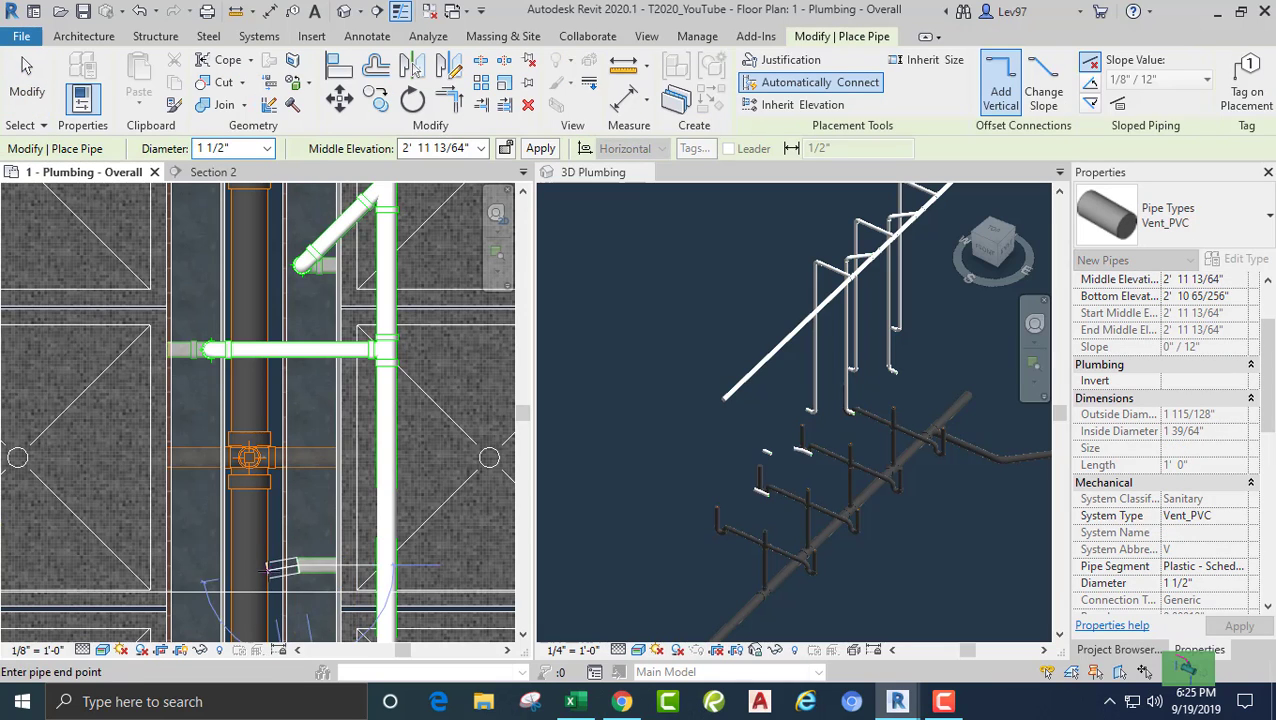
scroll(268, 568, up, 3)
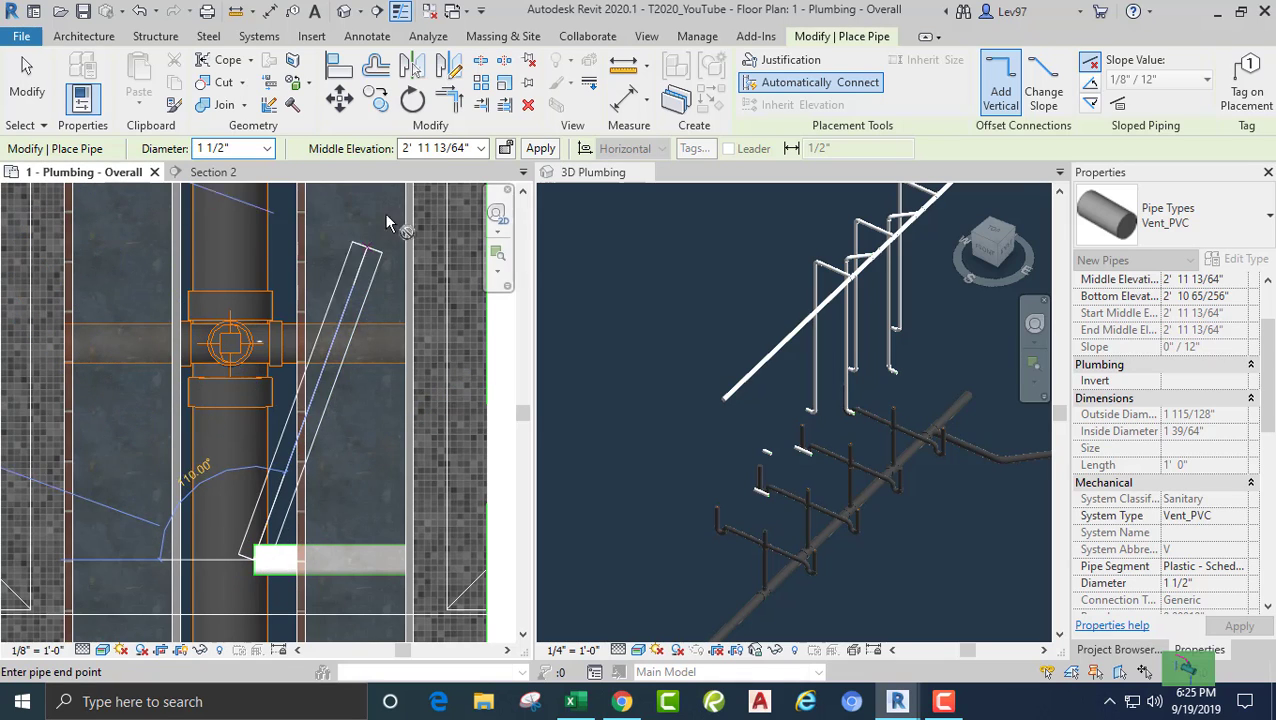
click(435, 148)
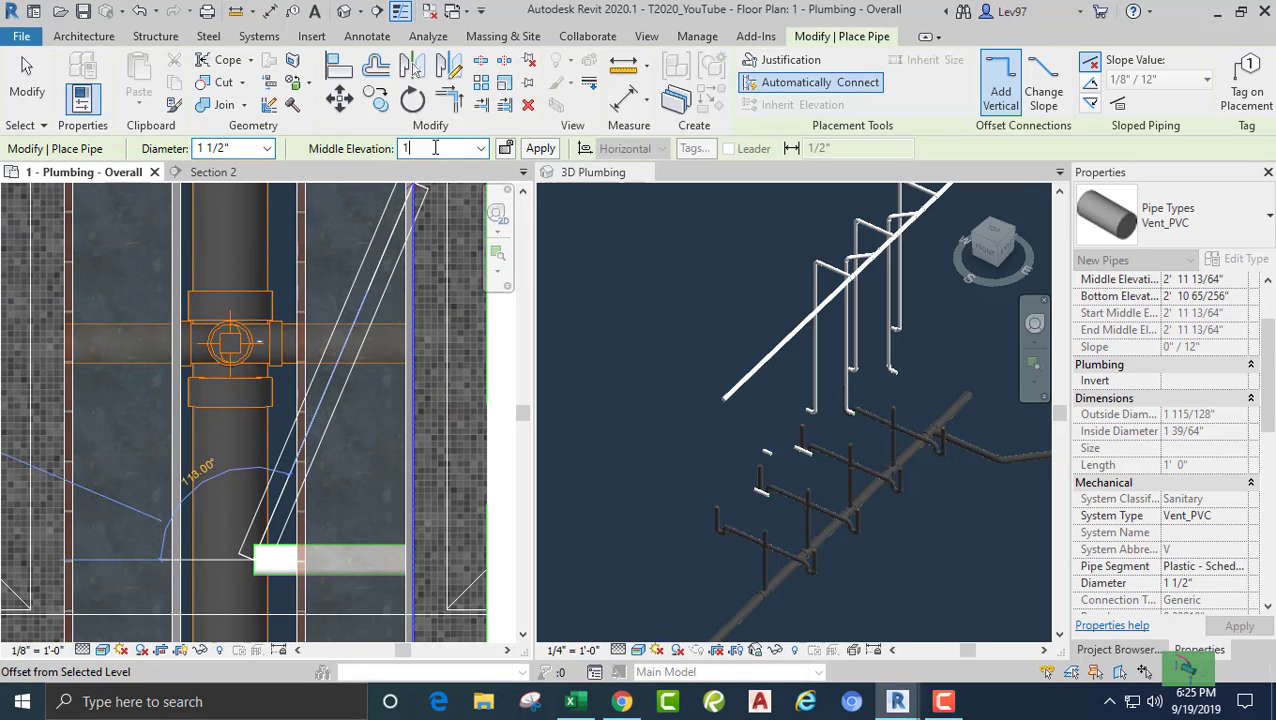
key(Return)
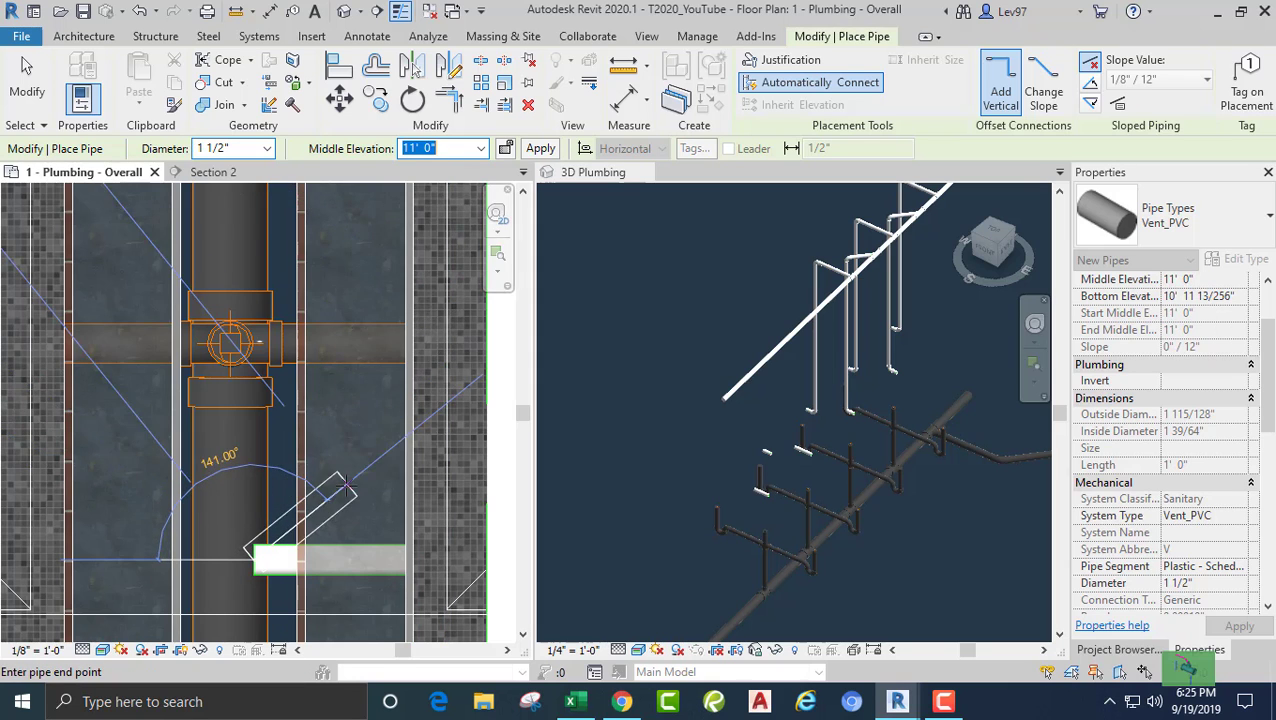
middle_drag(343, 483, 240, 530)
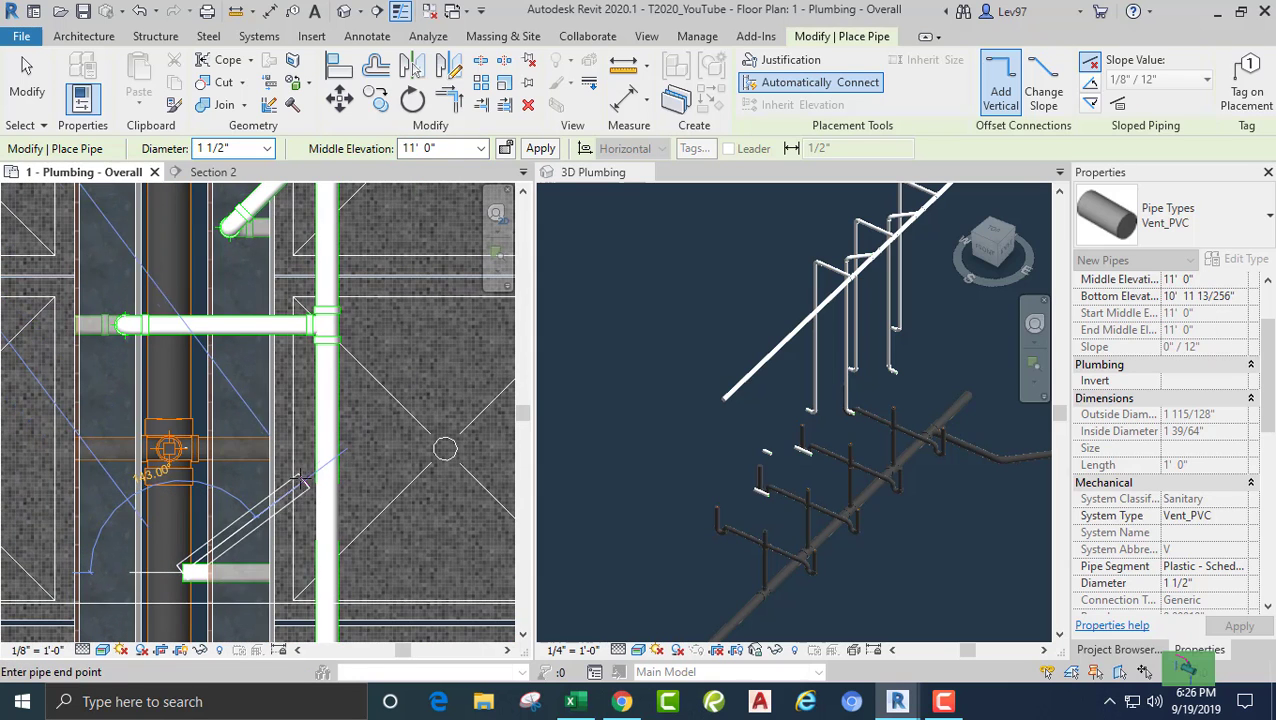
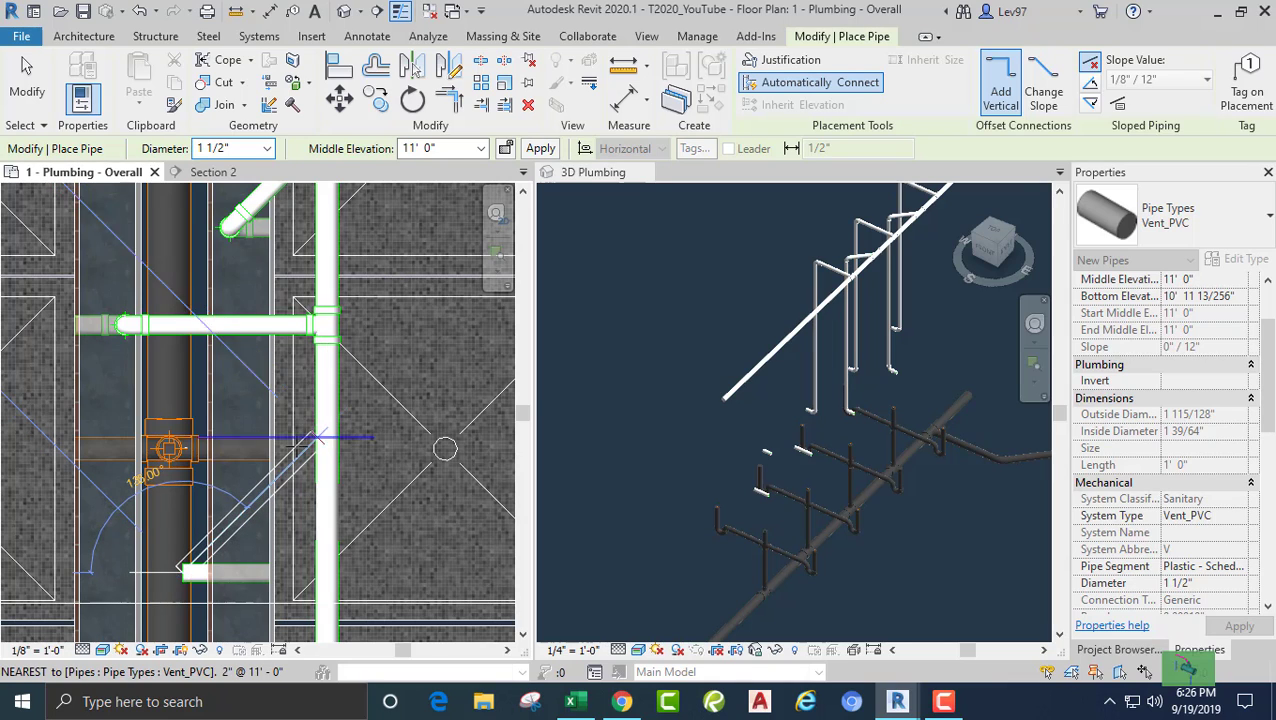
- Switch the plan to the Shaded visual style and end the running pipe command
middle_drag(218, 550, 151, 497)
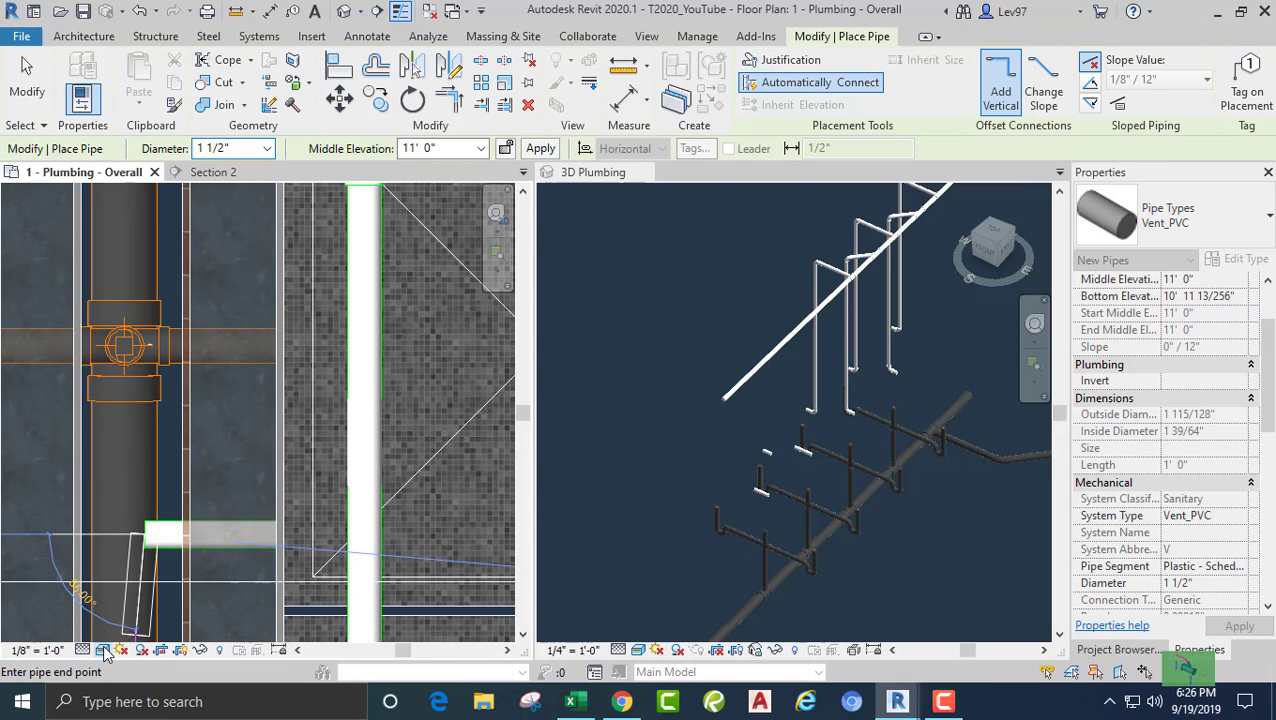
click(104, 650)
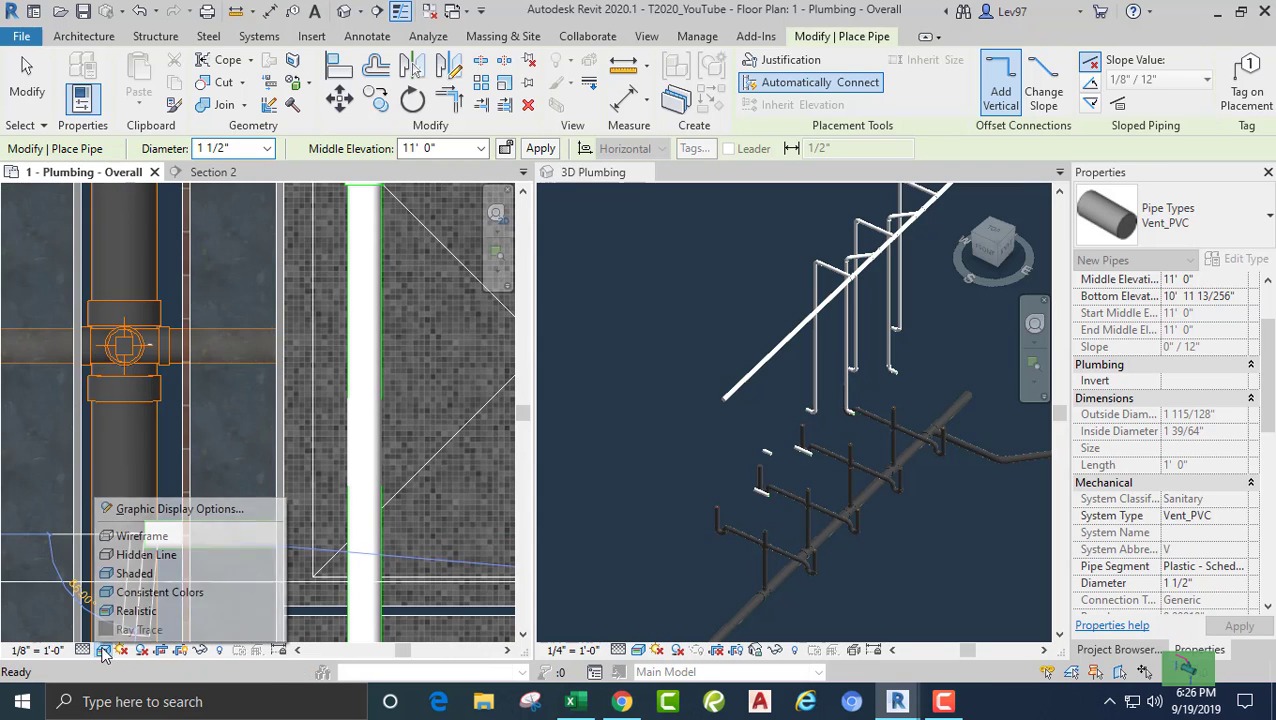
click(135, 575)
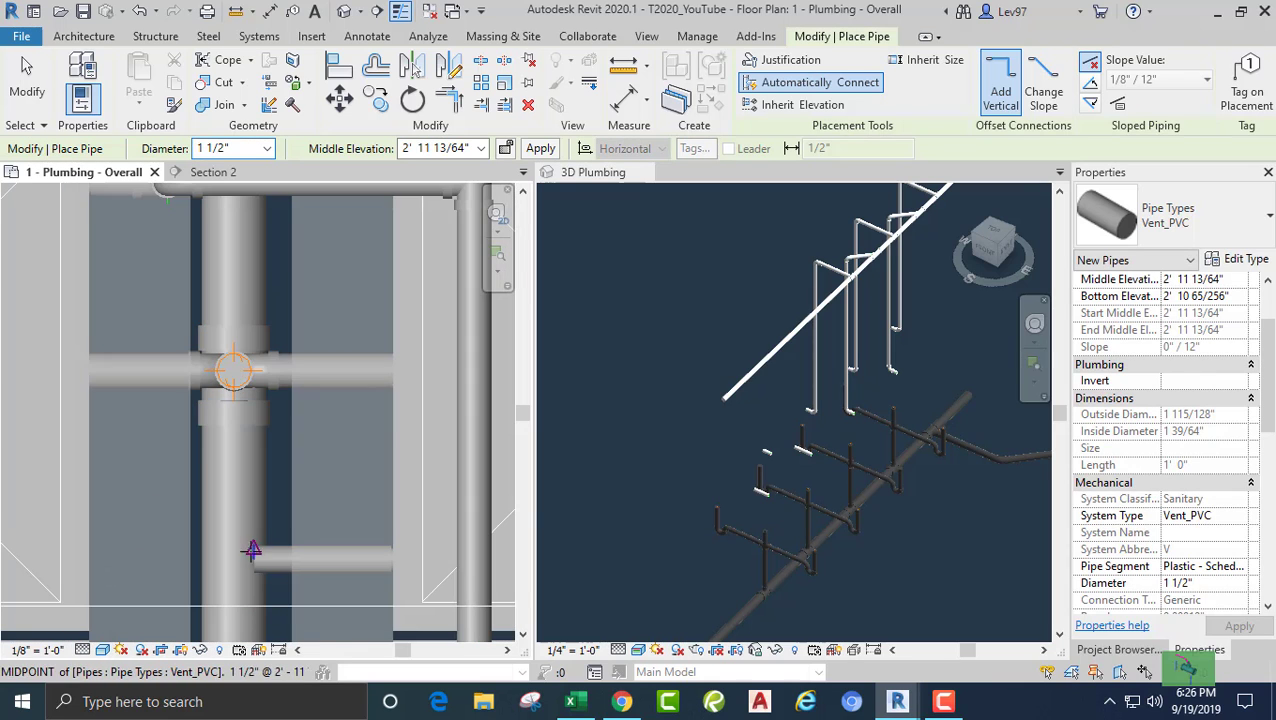
key(Escape)
key(Escape)
- Draw a pipe from the short vent stub at 11' 0" middle elevation, angled into the vent stack
scroll(246, 508, down, 1)
middle_drag(246, 508, 152, 547)
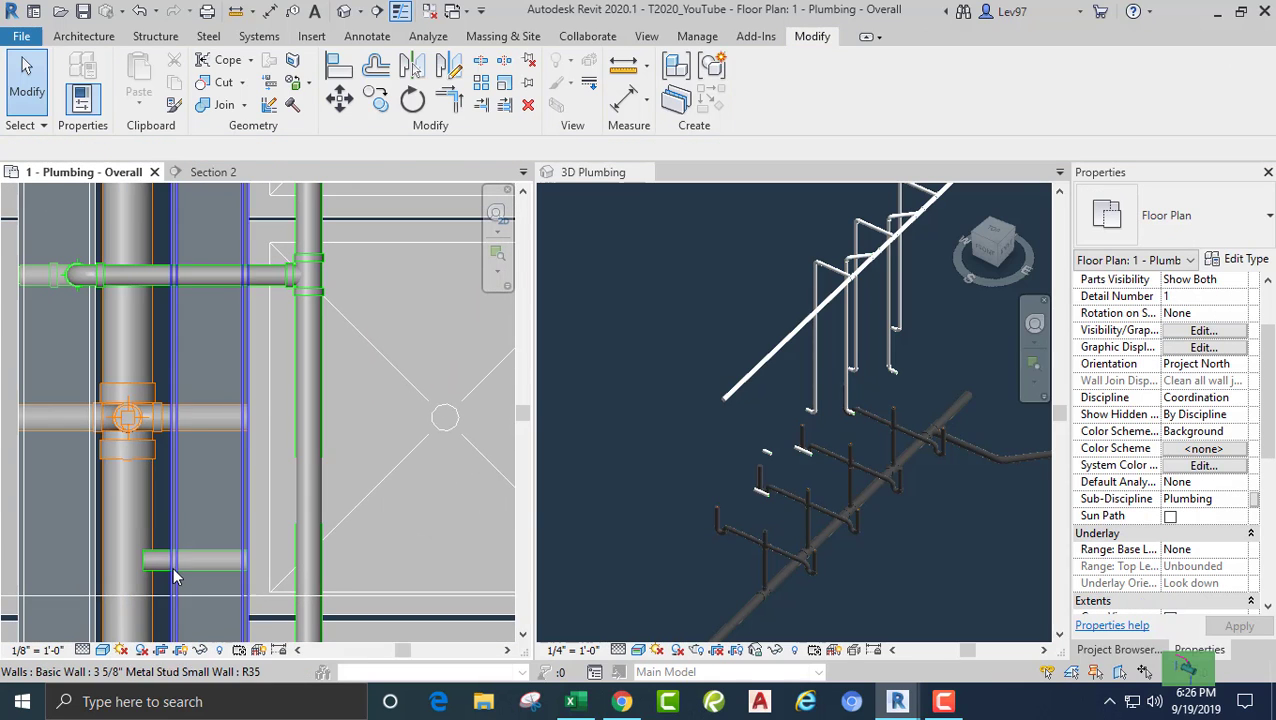
click(158, 582)
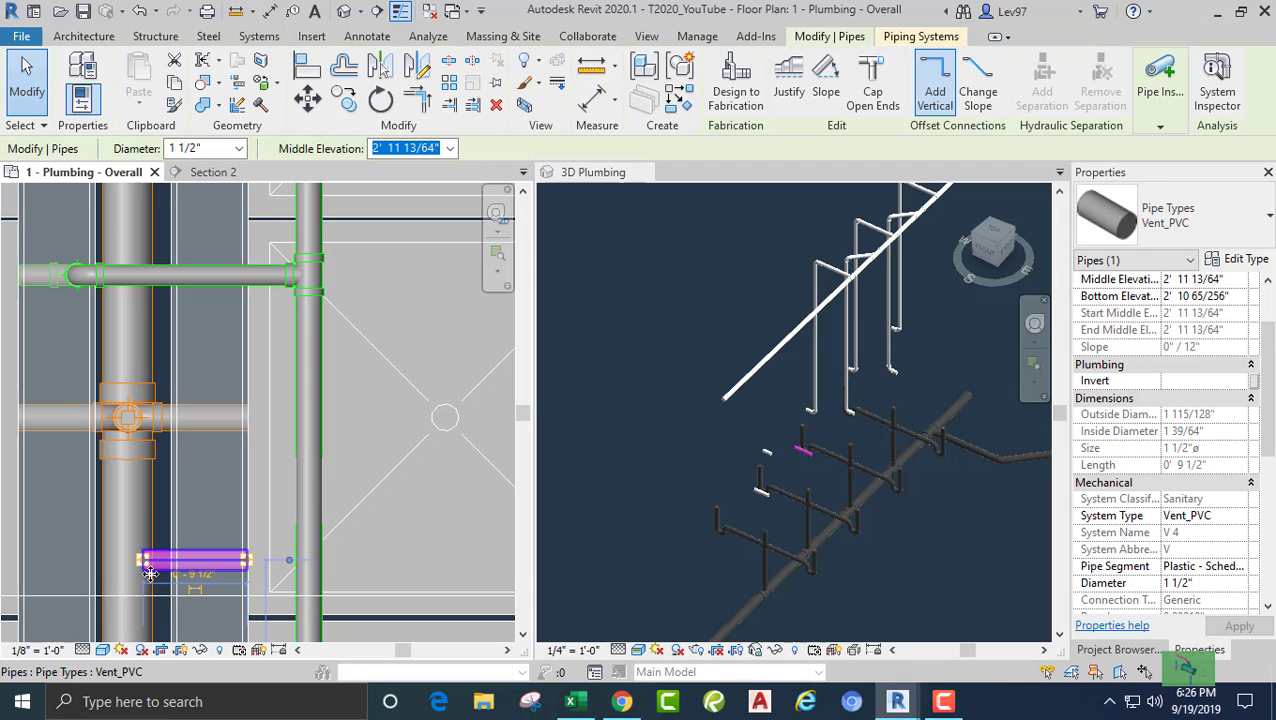
right_click(143, 567)
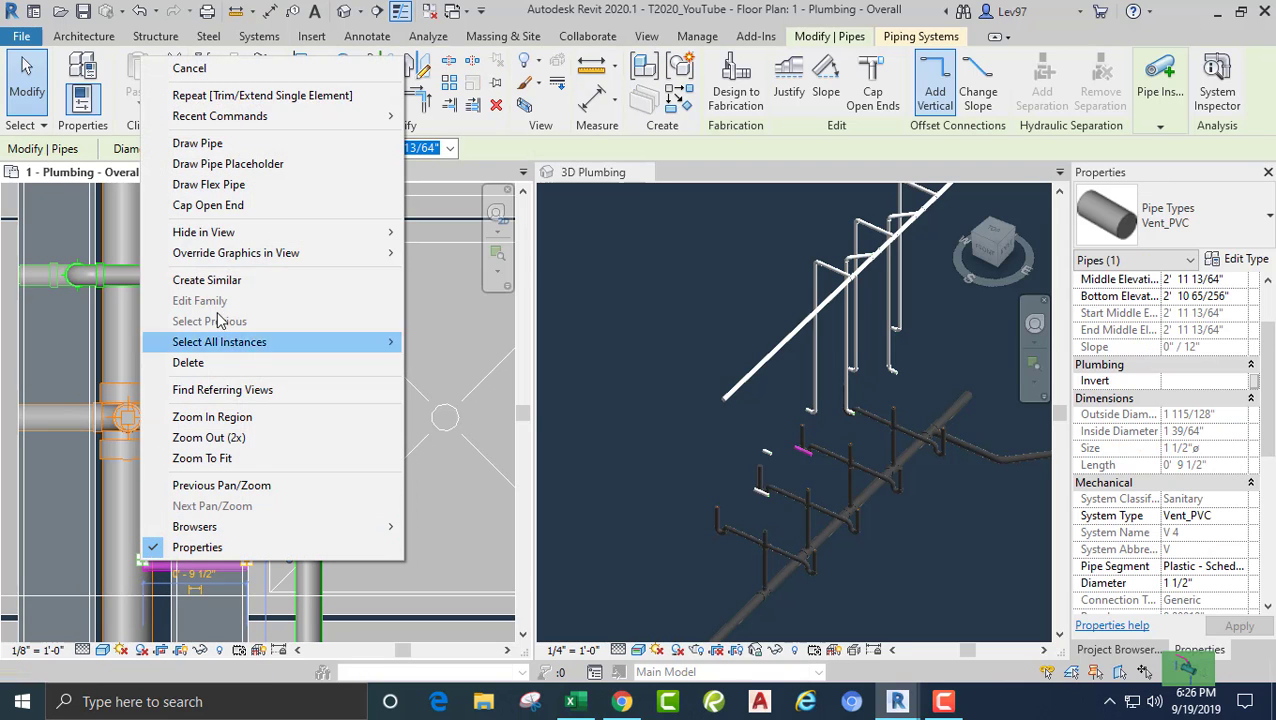
click(195, 146)
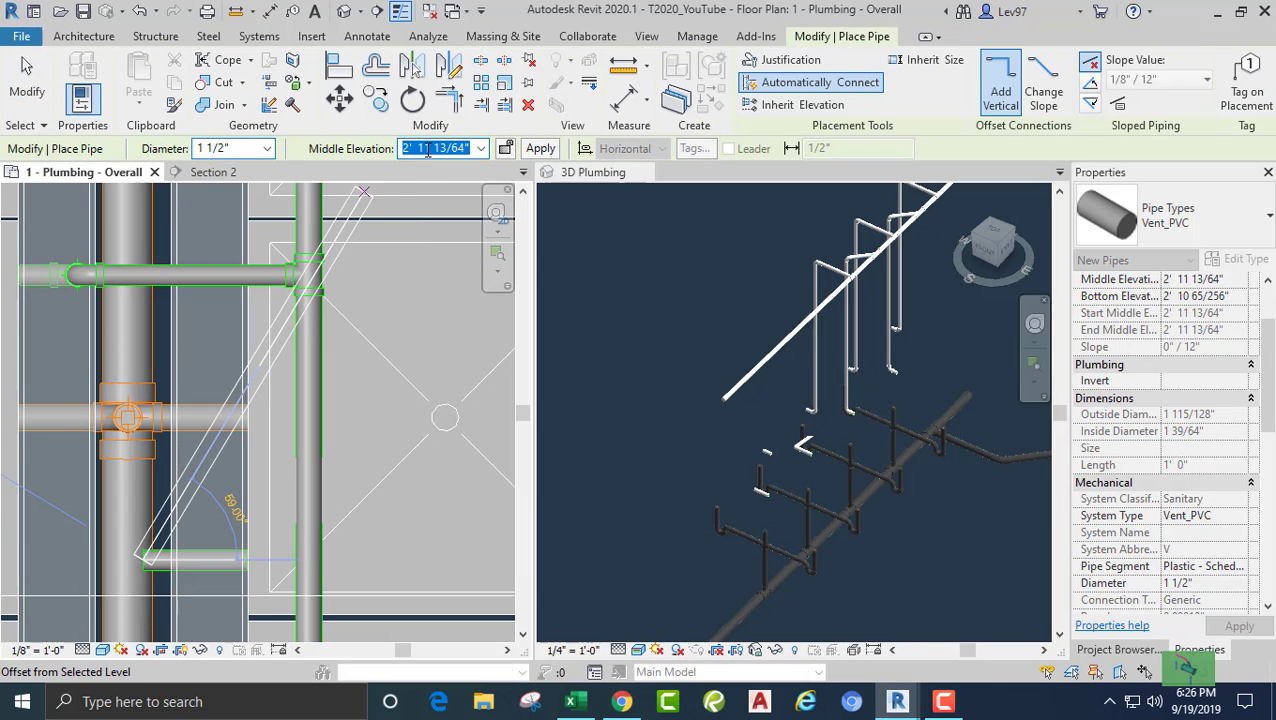
click(427, 148)
text(11)
key(Return)
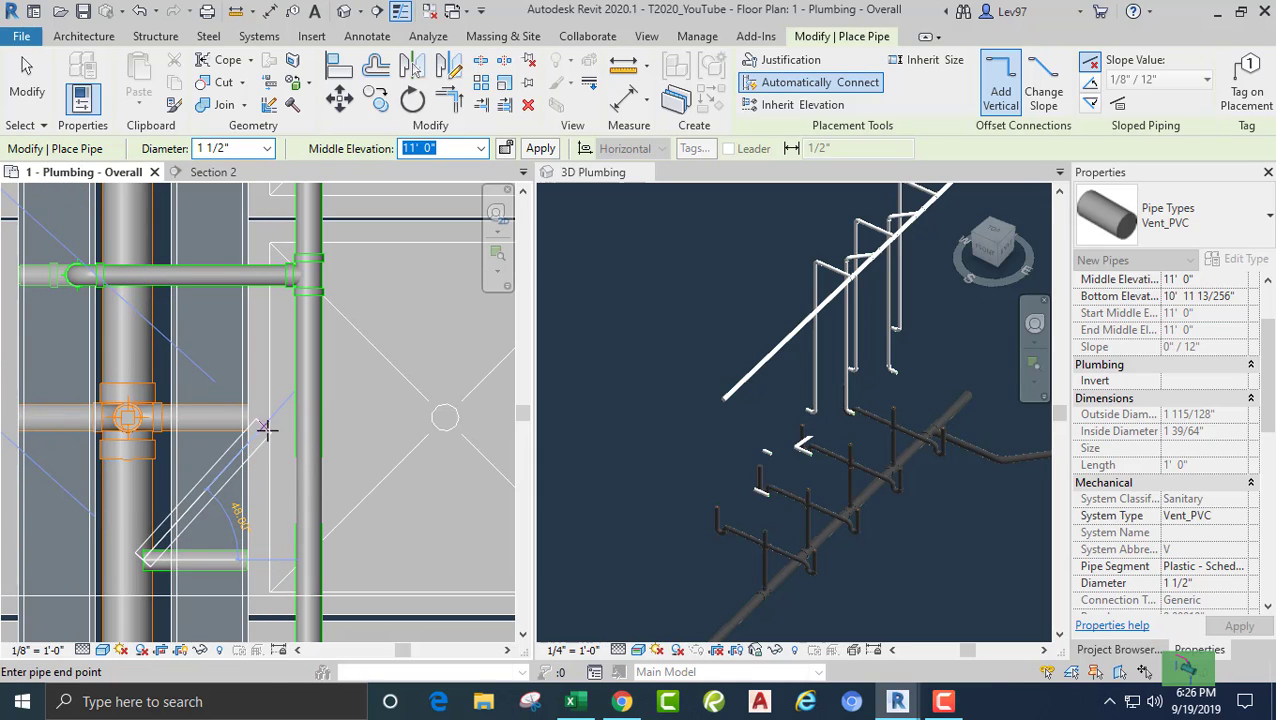
click(306, 395)
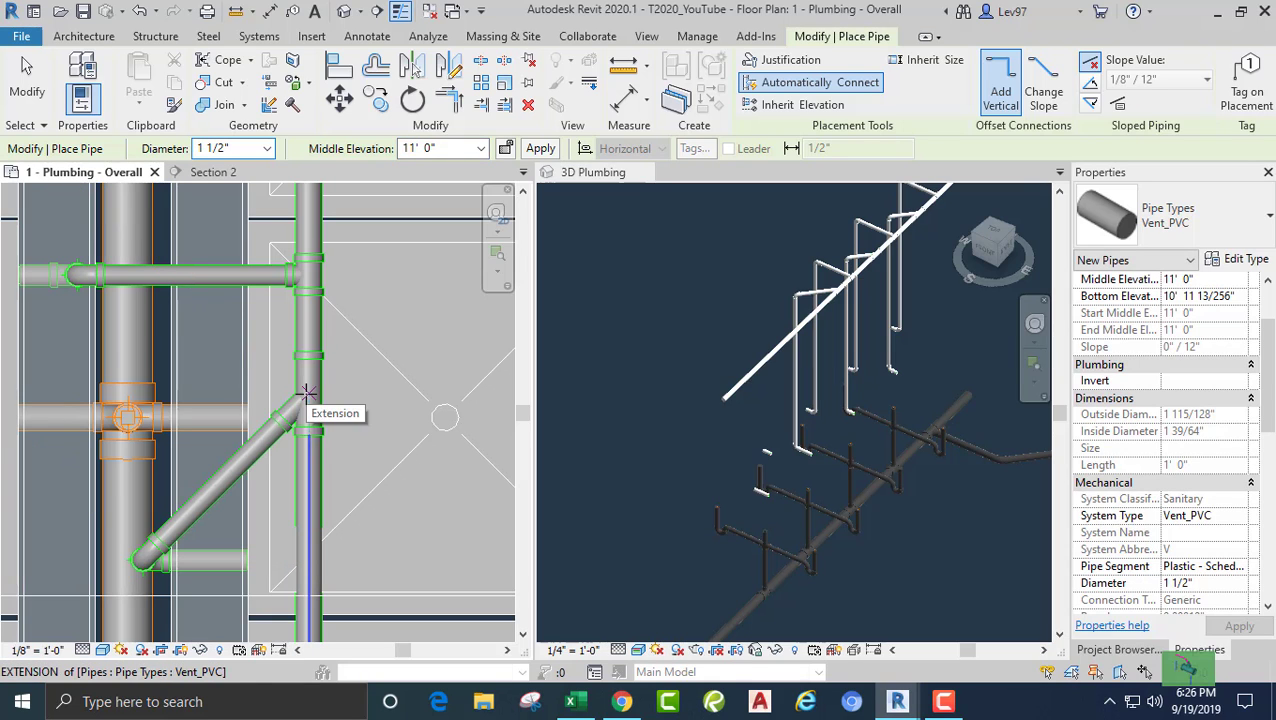
key(Escape)
key(Escape)
- Change the plan's visual style to Consistent Colors, then to Realistic
click(104, 651)
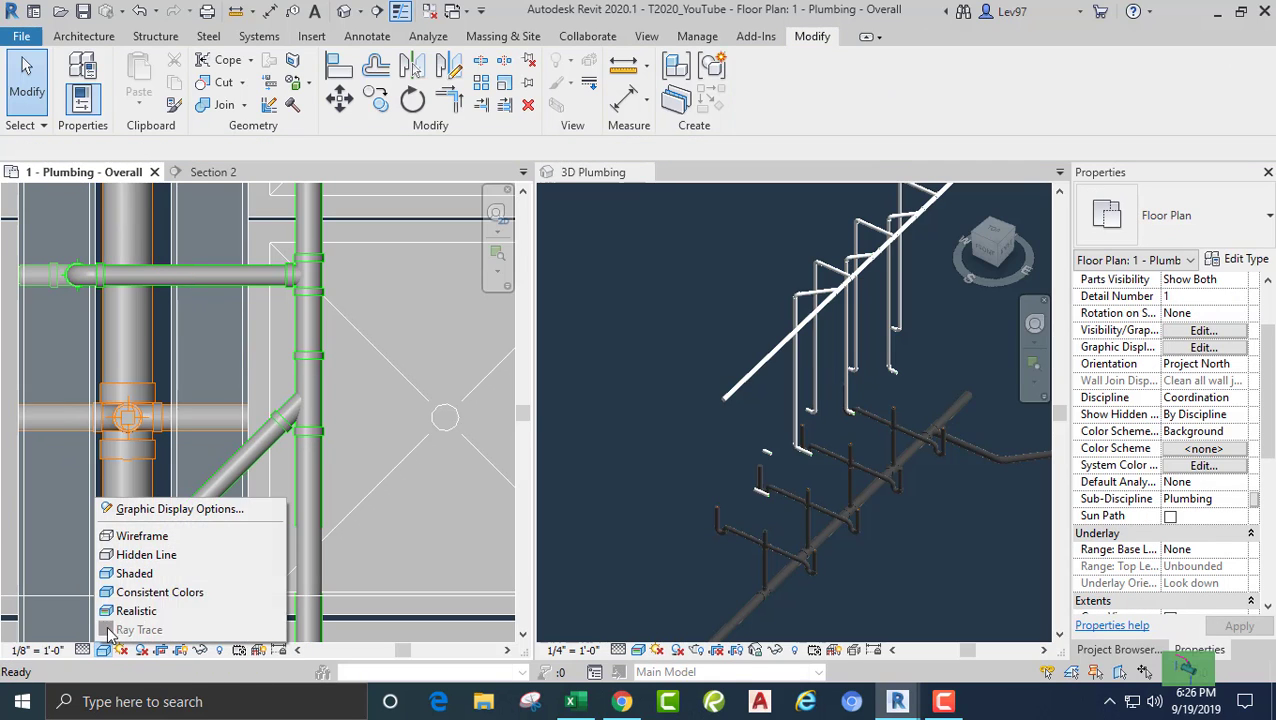
click(115, 589)
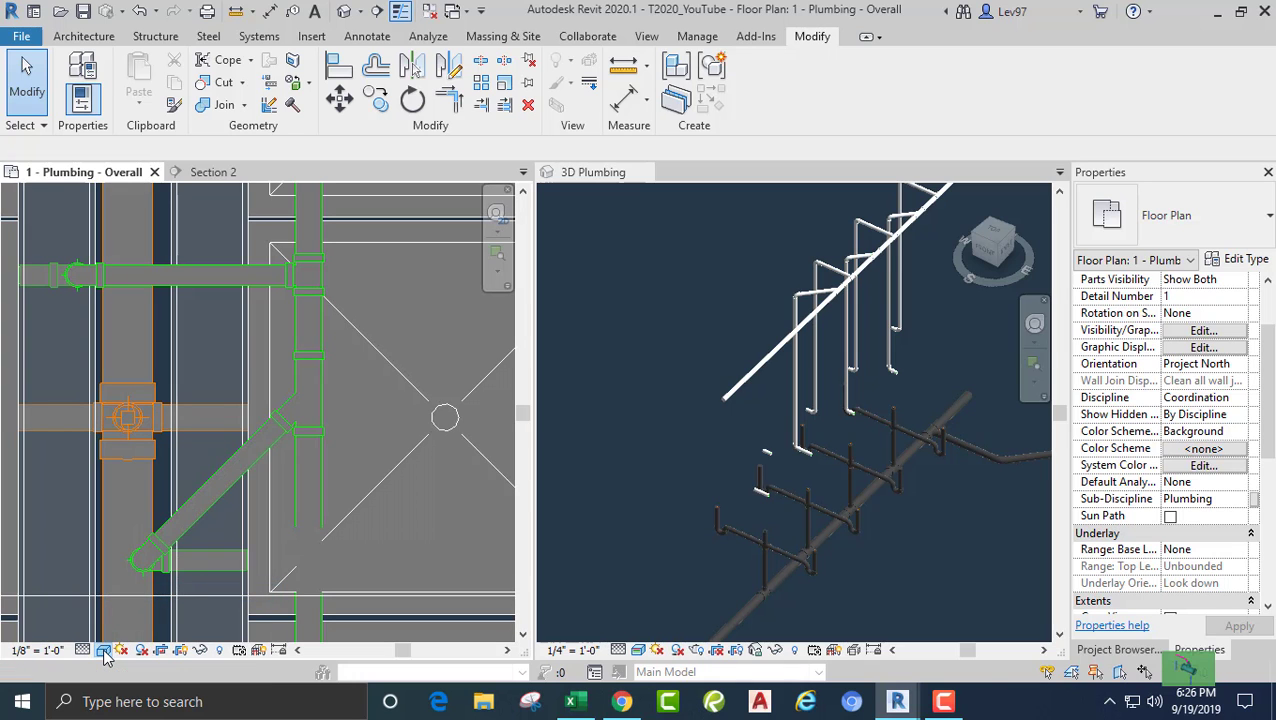
click(103, 651)
click(135, 607)
scroll(138, 594, up, 3)
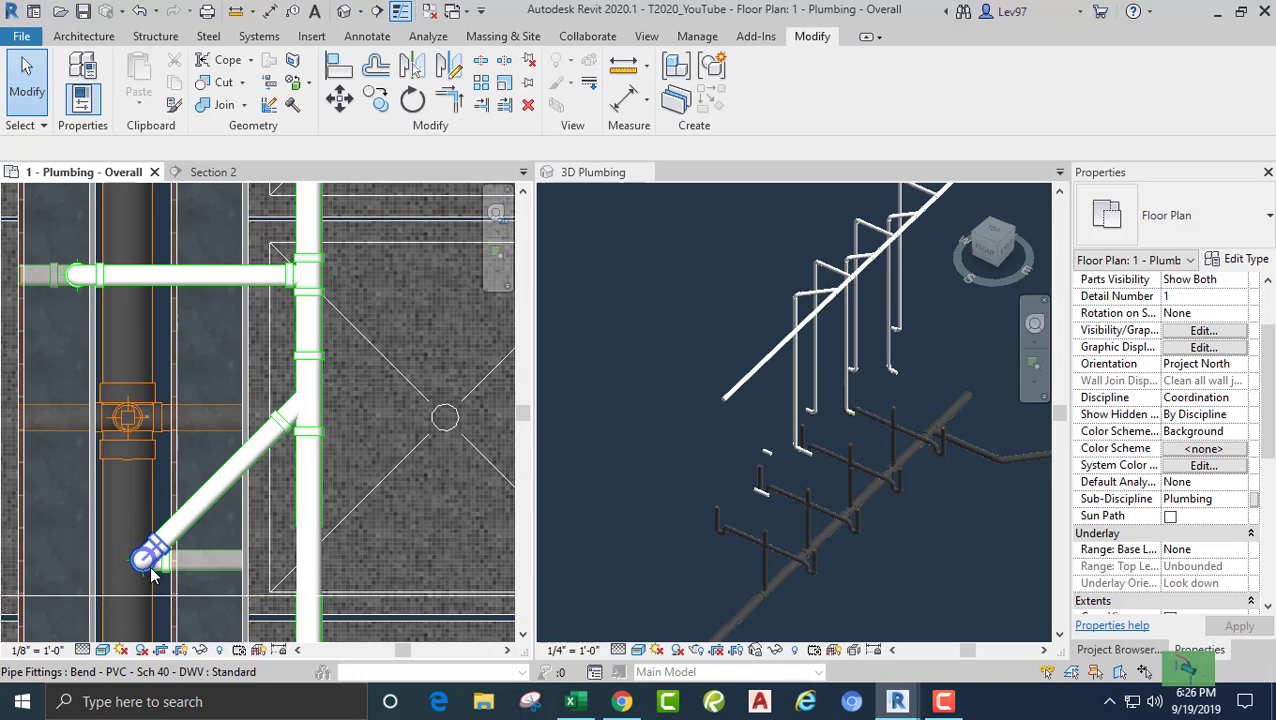
middle_drag(150, 560, 250, 480)
- Check the vertical vent riser in the 3D Plumbing view, then clear the selection
click(727, 318)
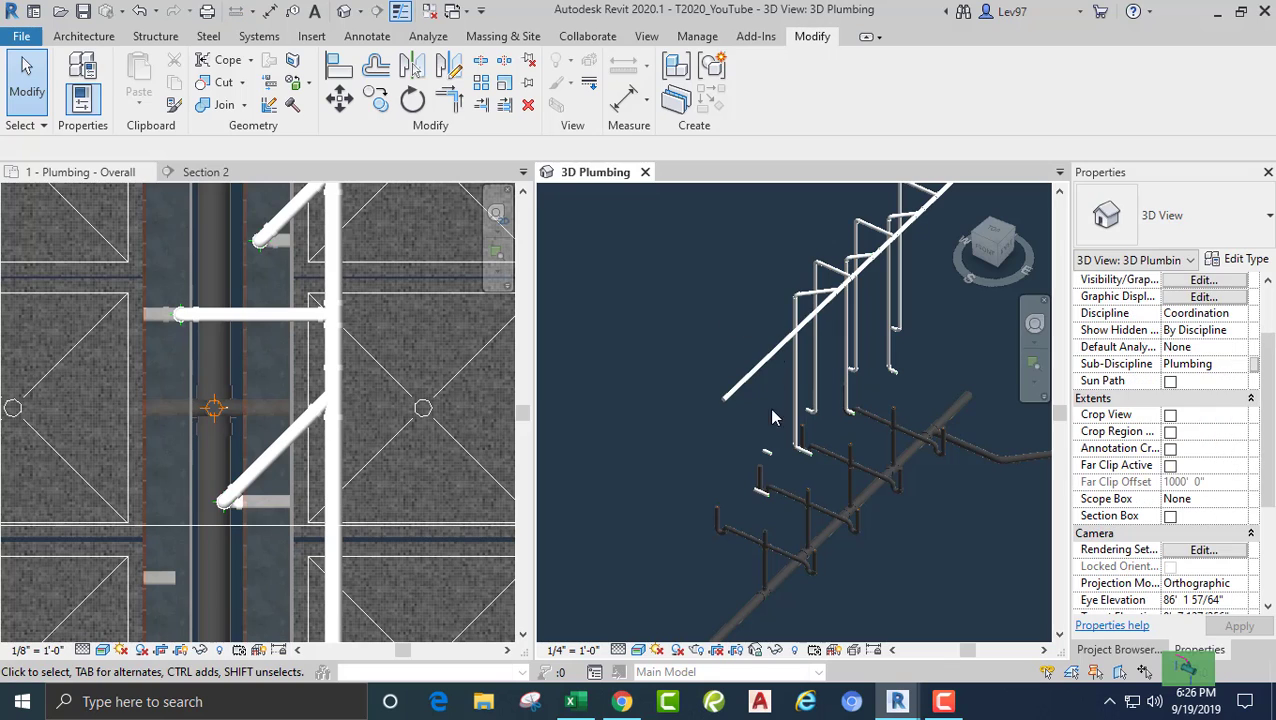
click(798, 405)
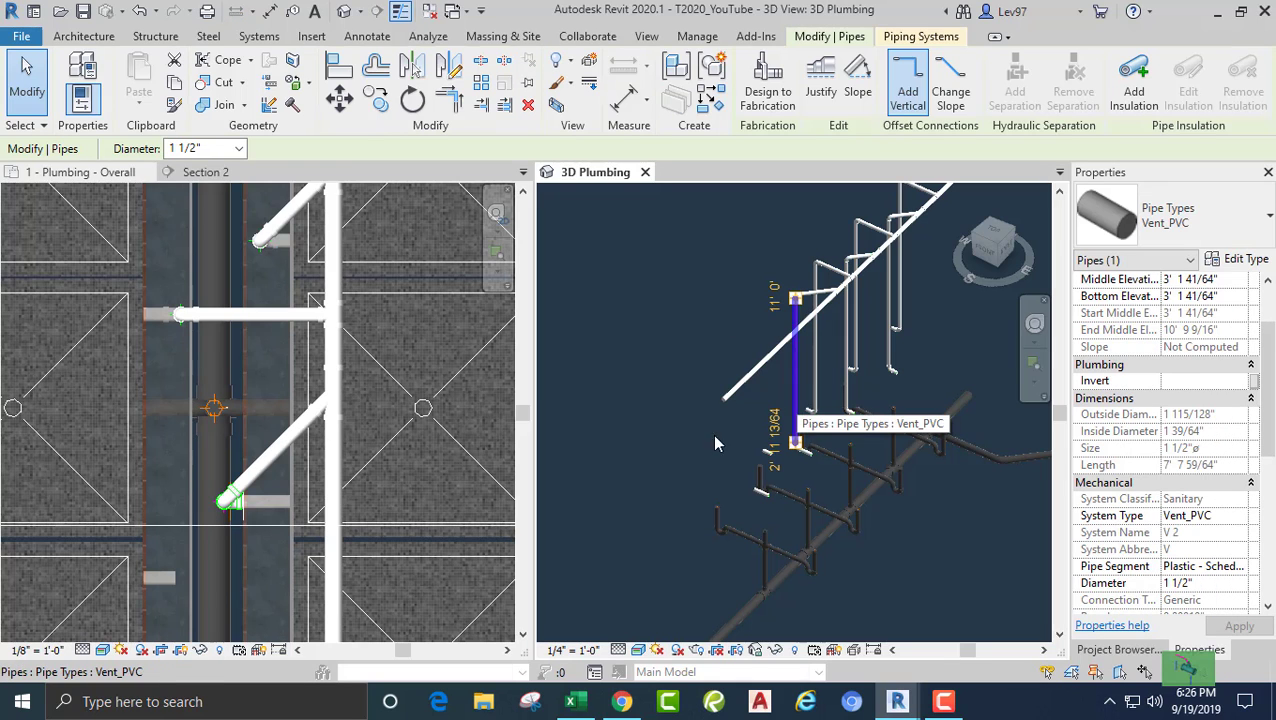
click(237, 605)
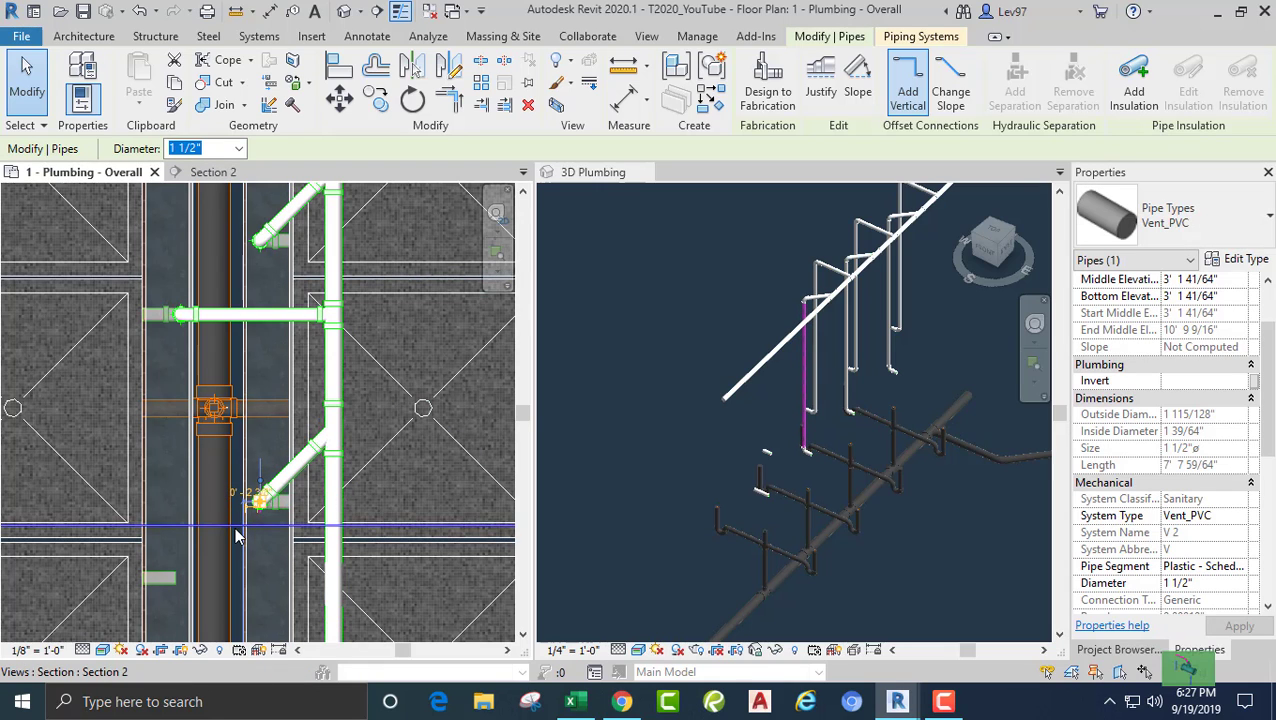
key(Escape)
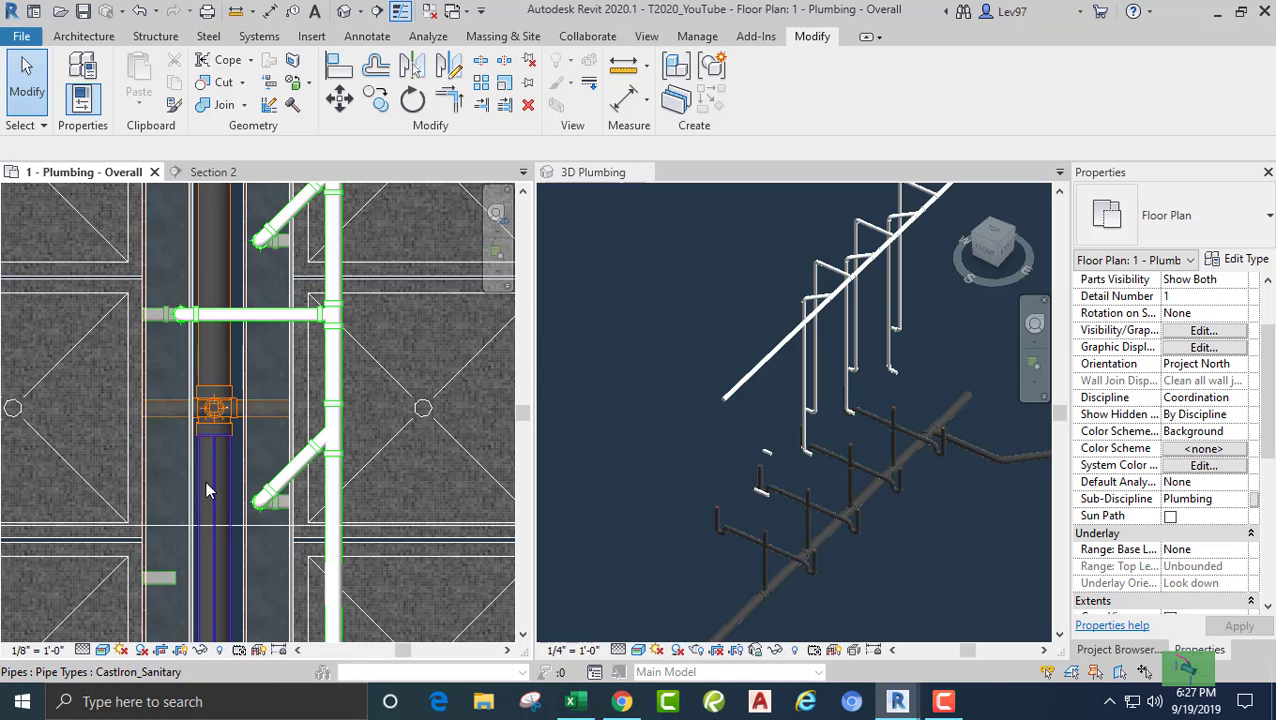
- Draw a pipe from the second vent stub at 11' 0" with a horizontal tie into the vent stack
middle_drag(205, 480, 299, 351)
middle_drag(349, 444, 318, 447)
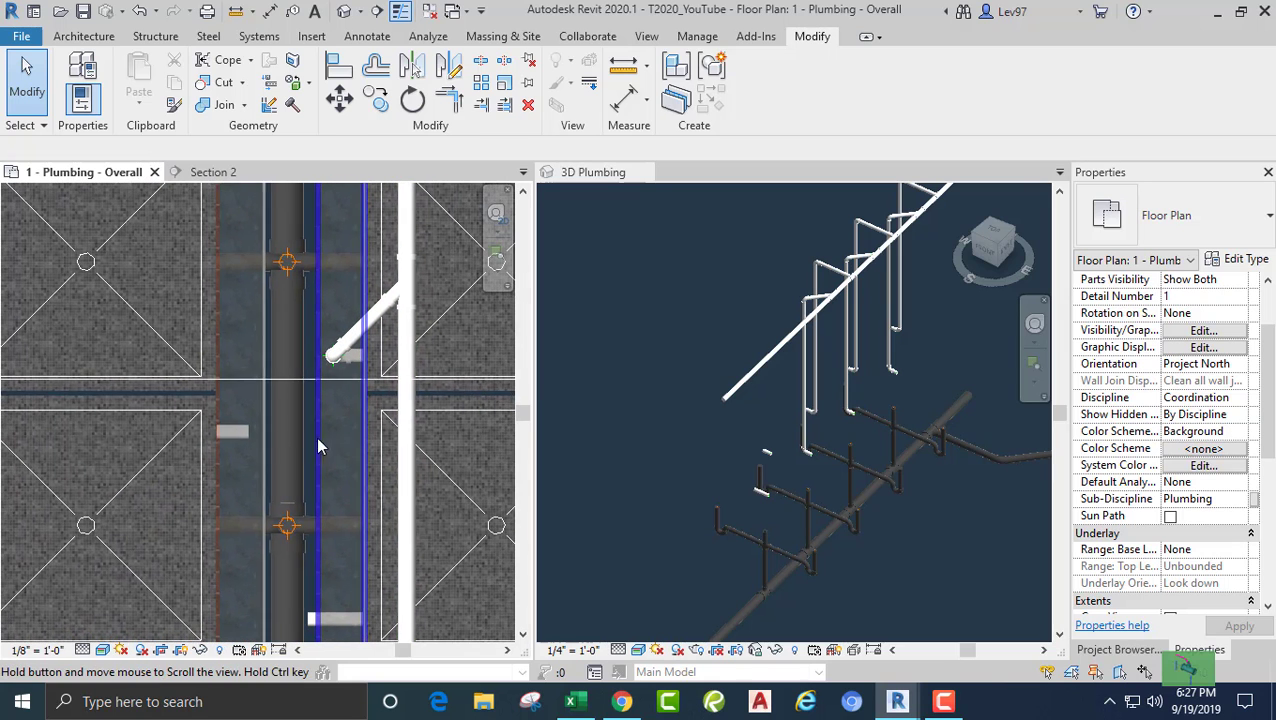
click(244, 438)
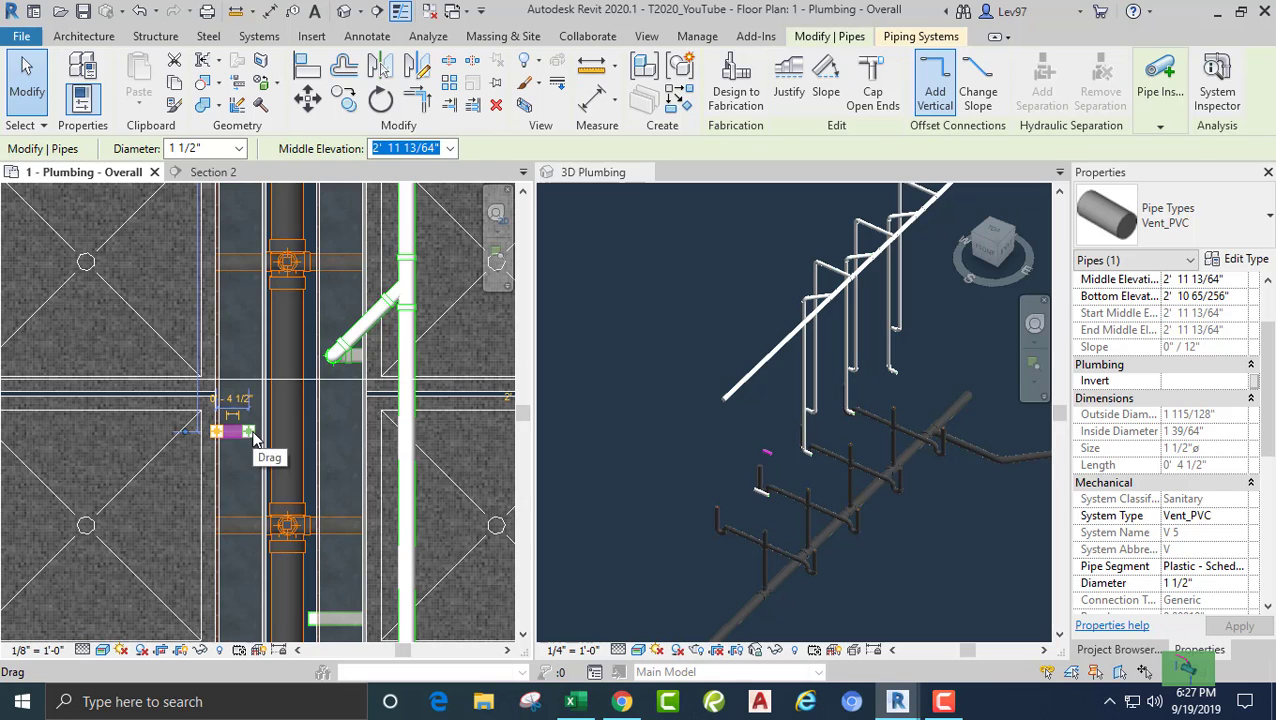
right_click(253, 440)
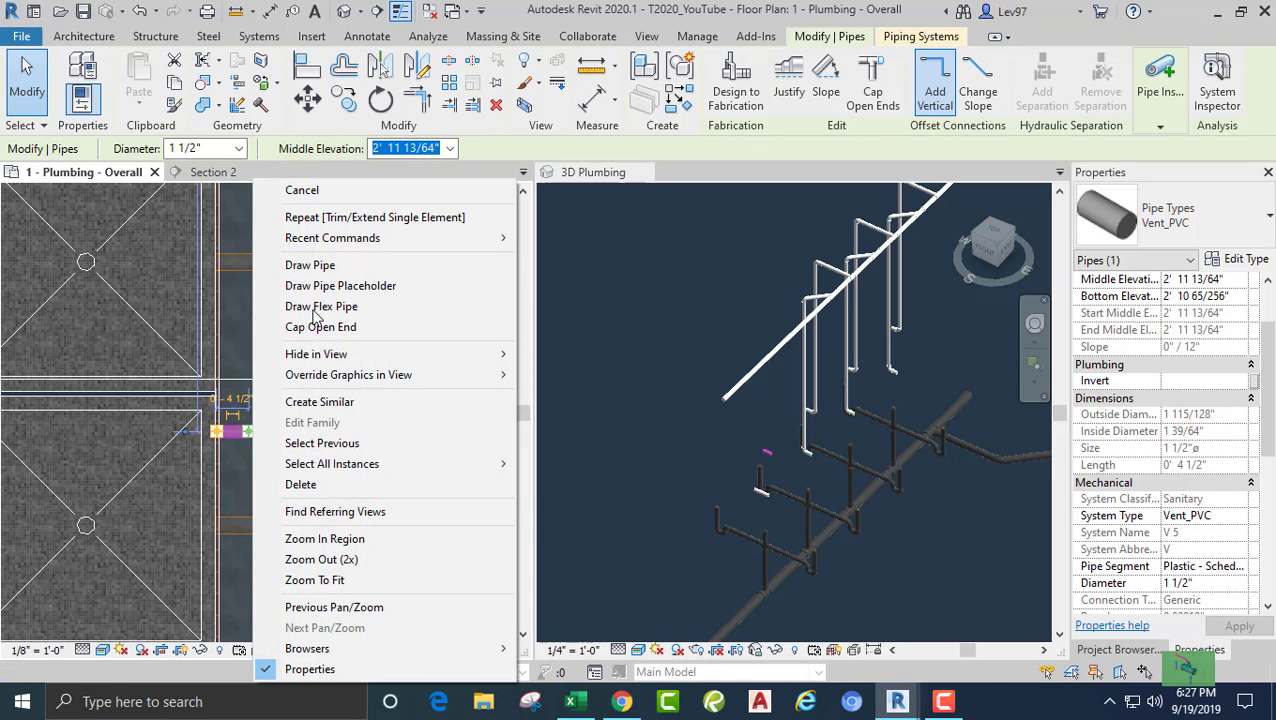
click(312, 265)
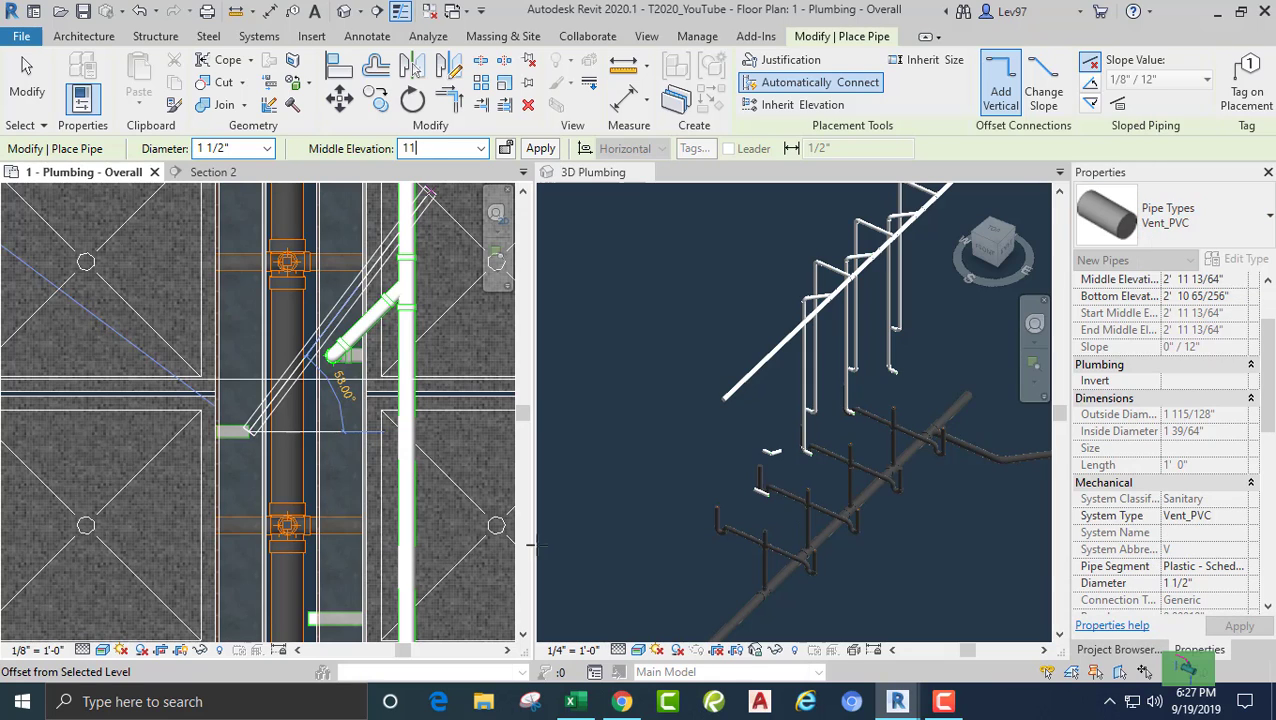
key(Return)
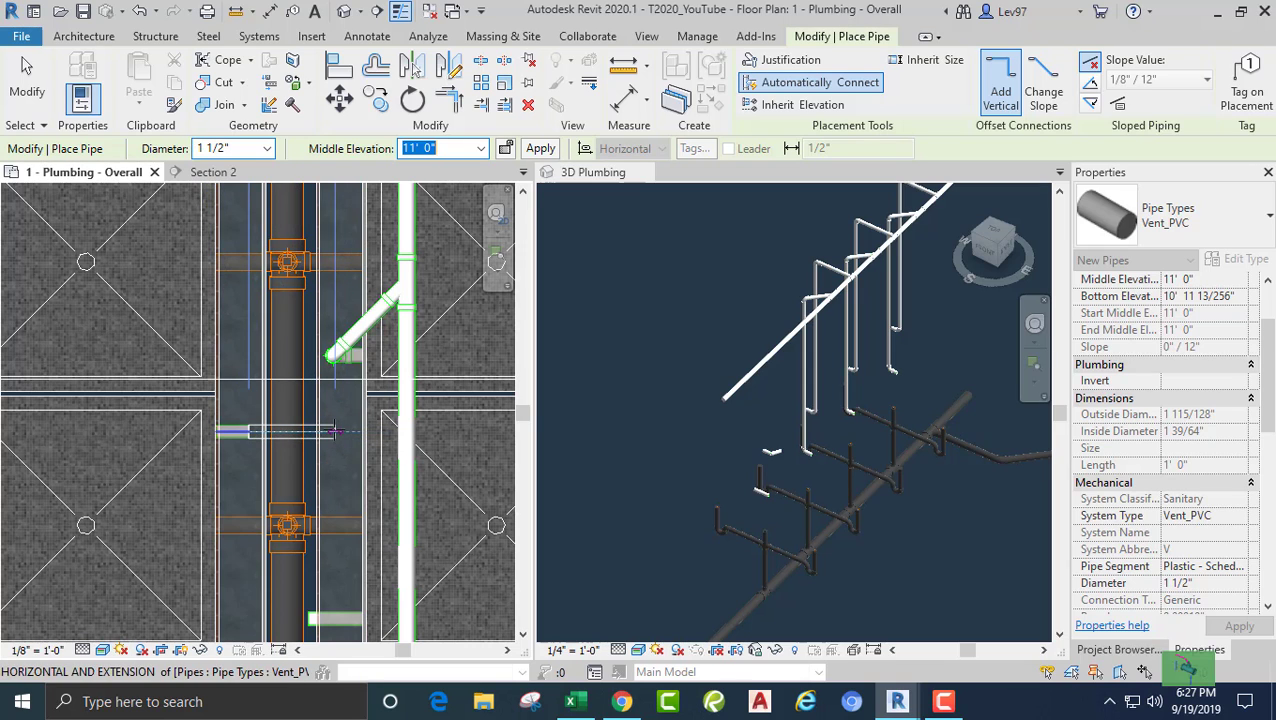
click(406, 431)
key(Escape)
key(Escape)
- Select the vertical vent riser in 3D and nudge it two steps left in plan
scroll(379, 463, down, 2)
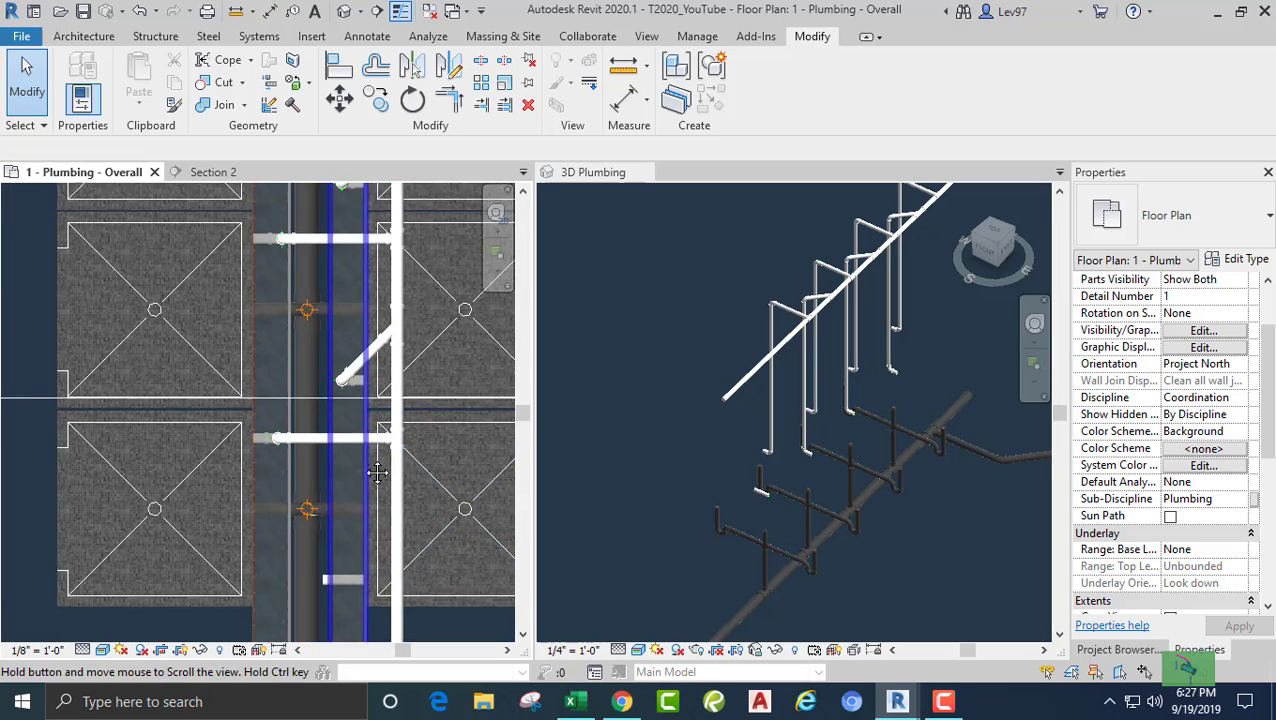
click(650, 450)
scroll(660, 448, up, 1)
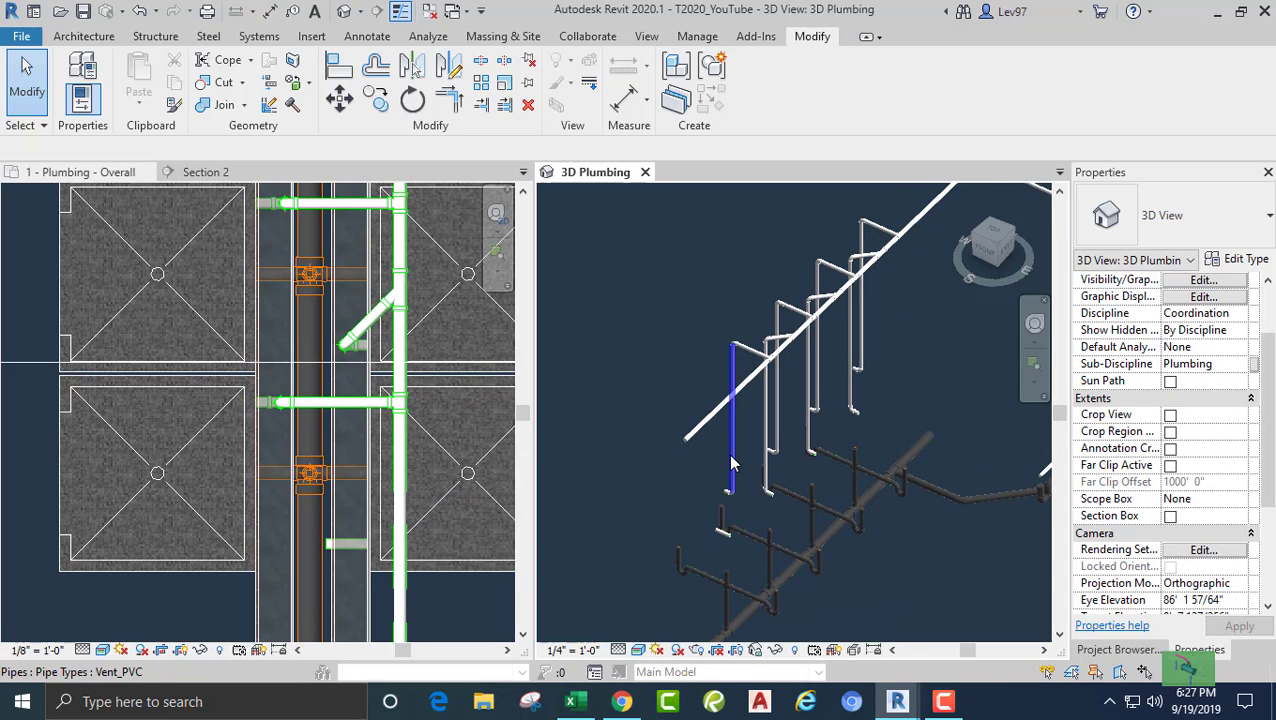
click(733, 463)
click(166, 606)
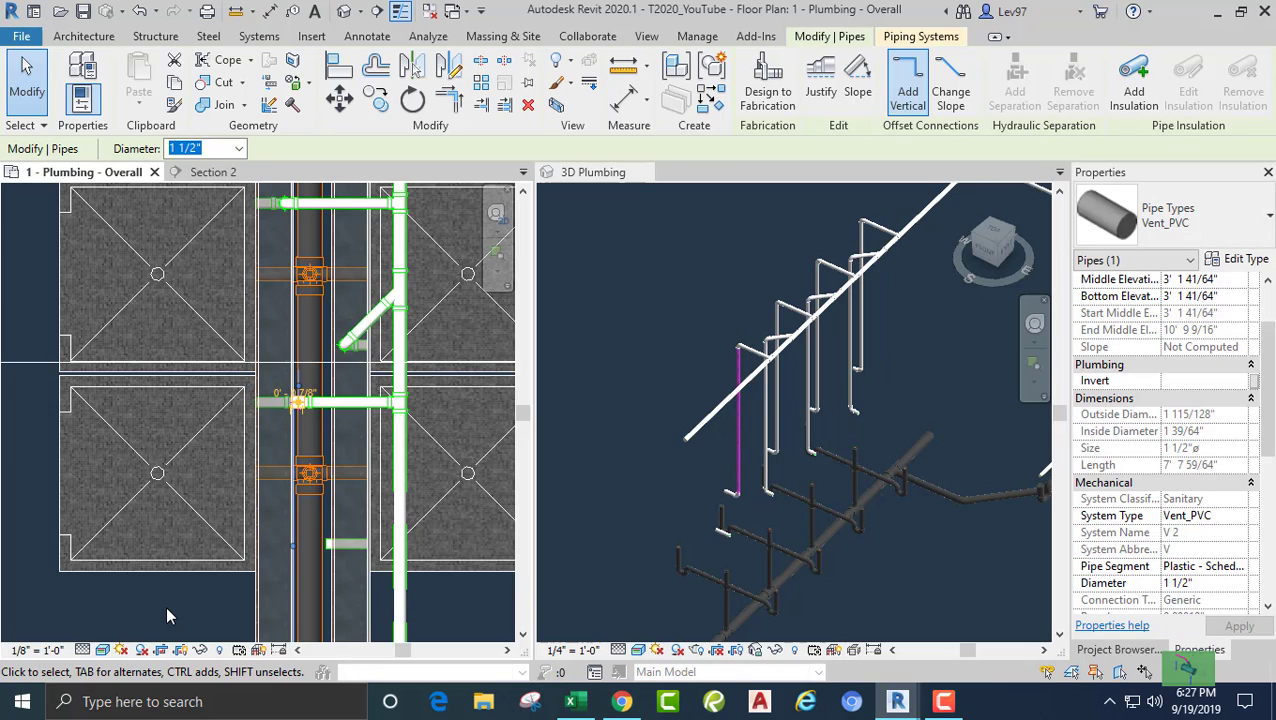
key(Left)
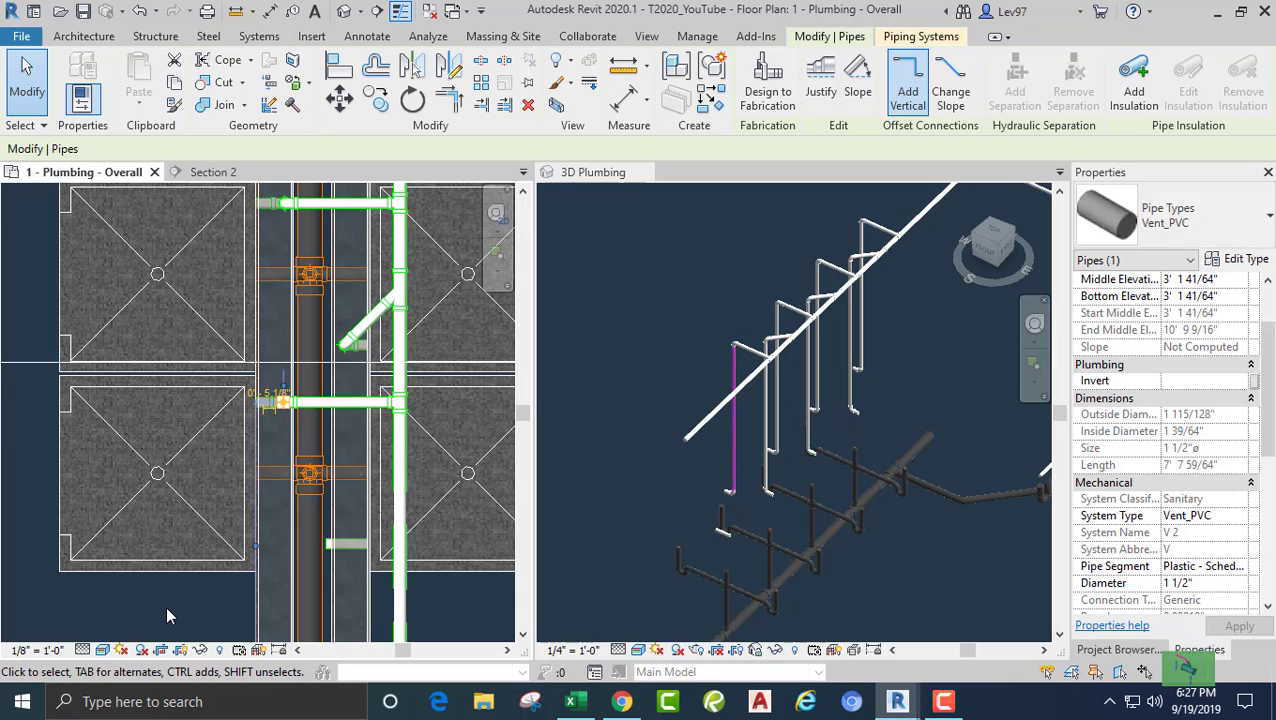
key(Left)
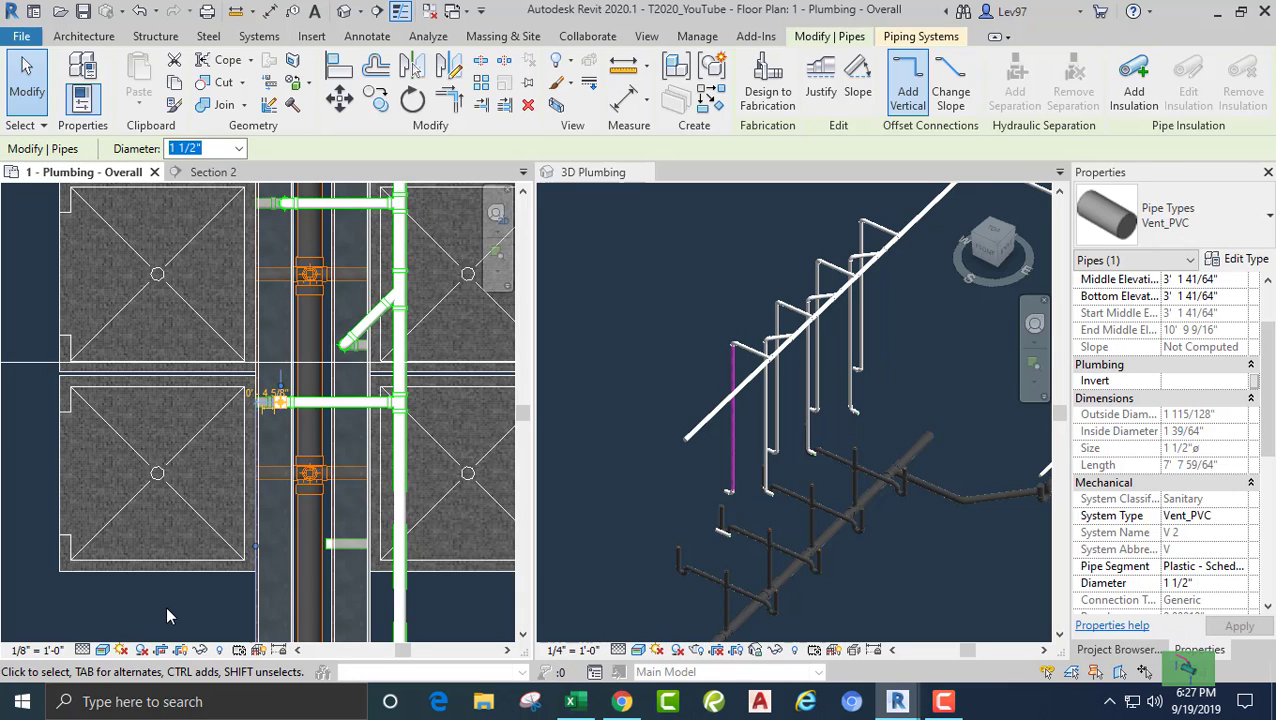
click(165, 605)
scroll(242, 448, up, 2)
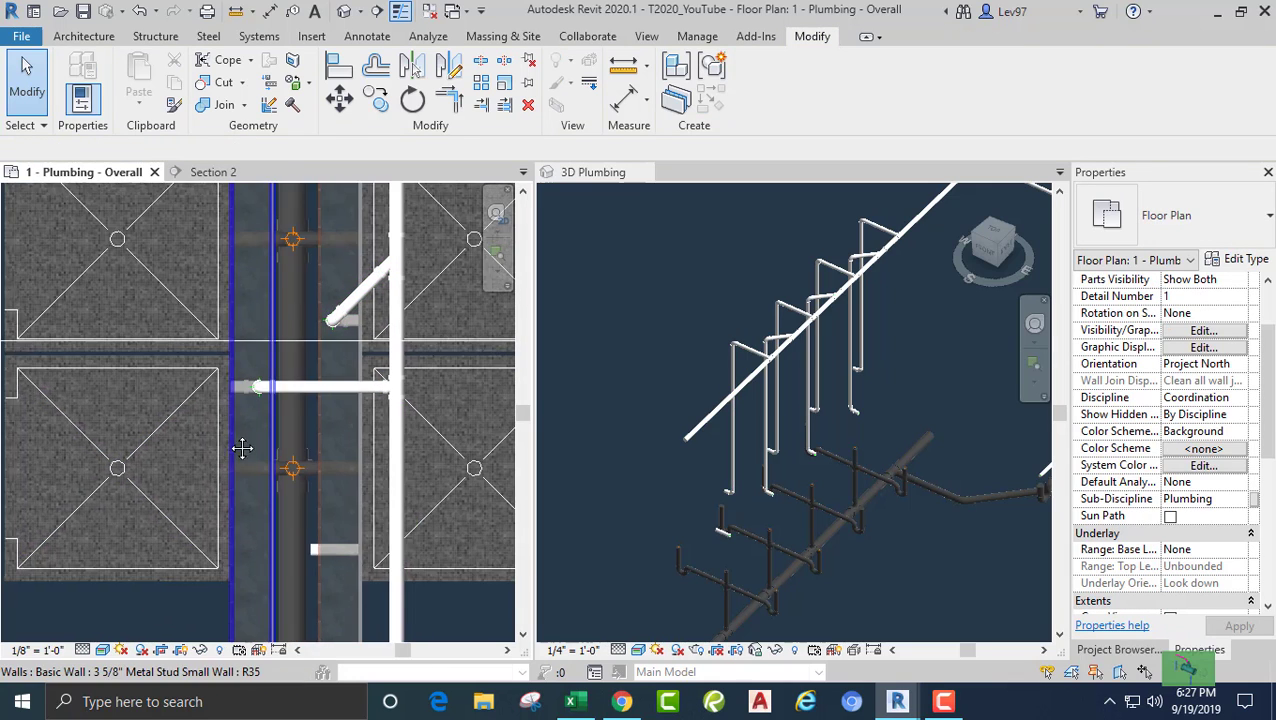
scroll(242, 448, up, 3)
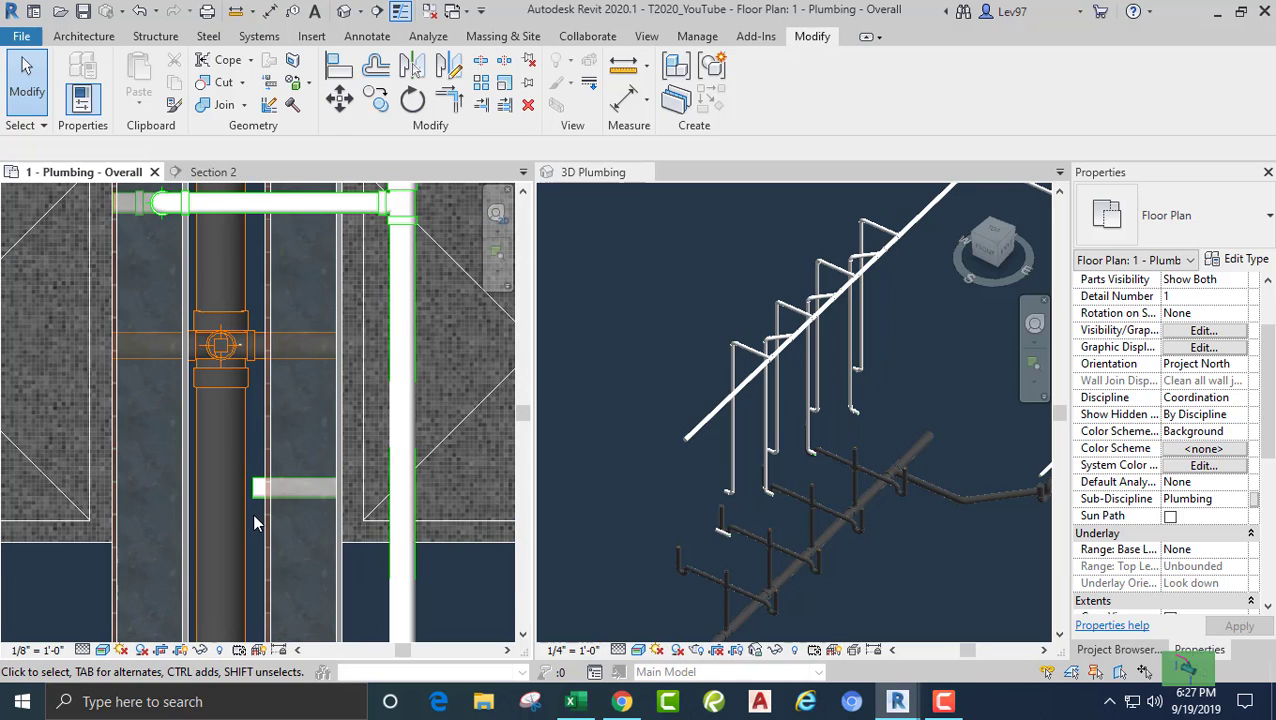
- Draw a 45° pipe from the next short stub into the vertical vent, then undo it
click(259, 503)
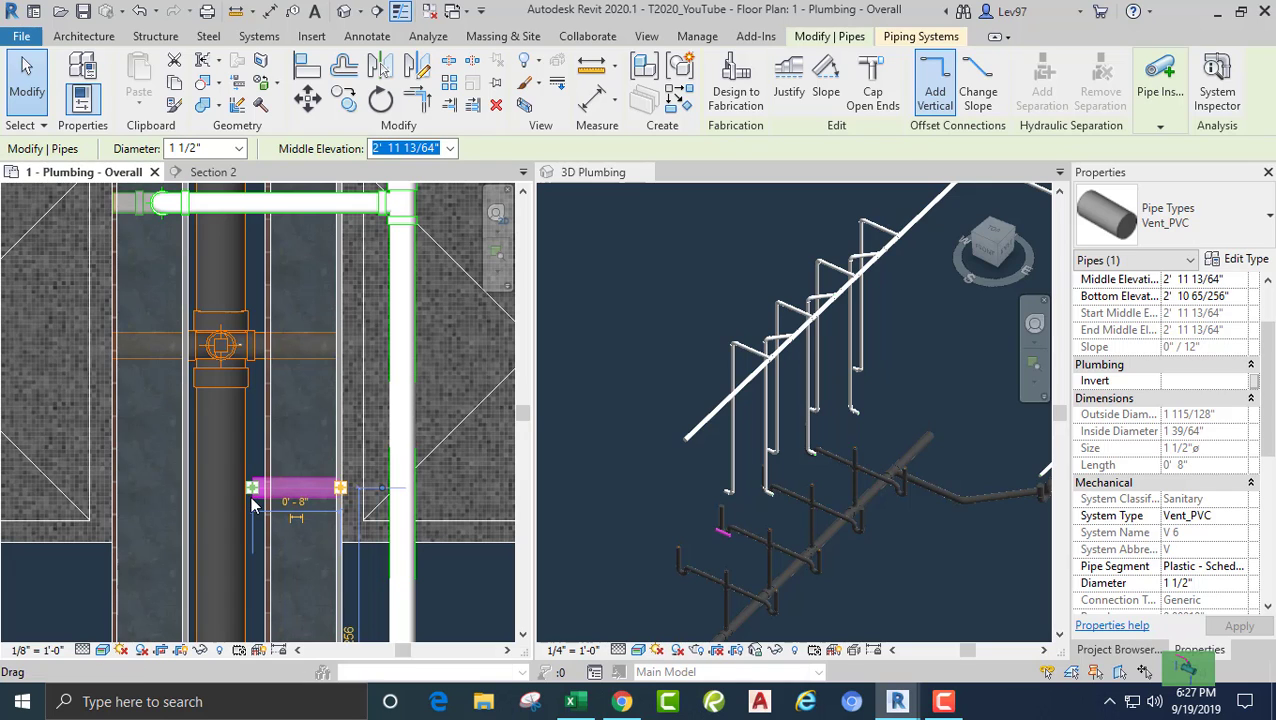
right_click(253, 497)
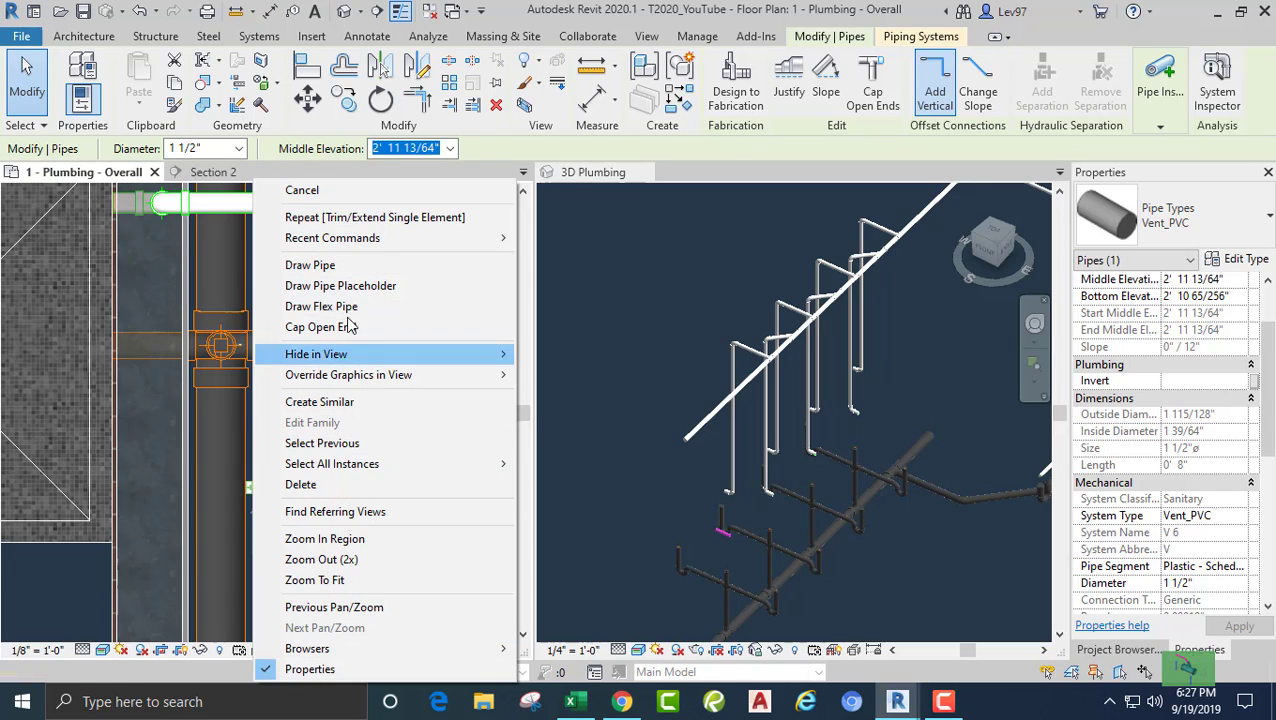
click(310, 265)
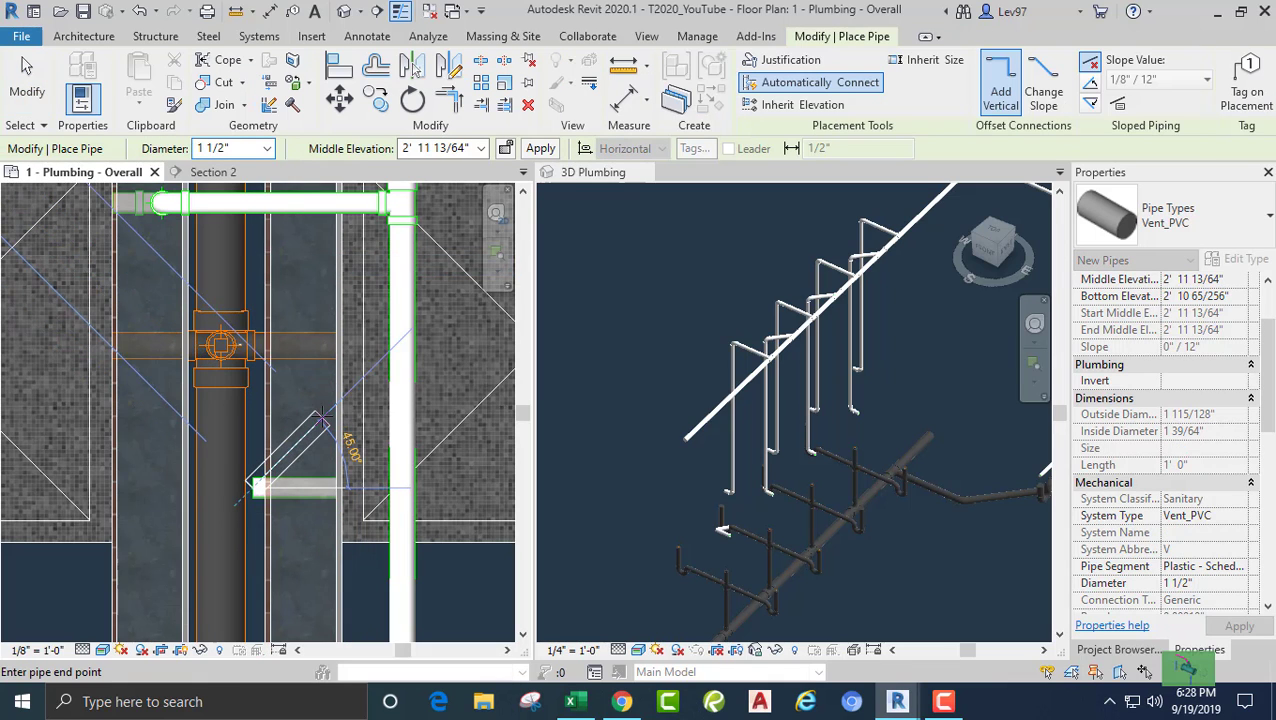
click(401, 342)
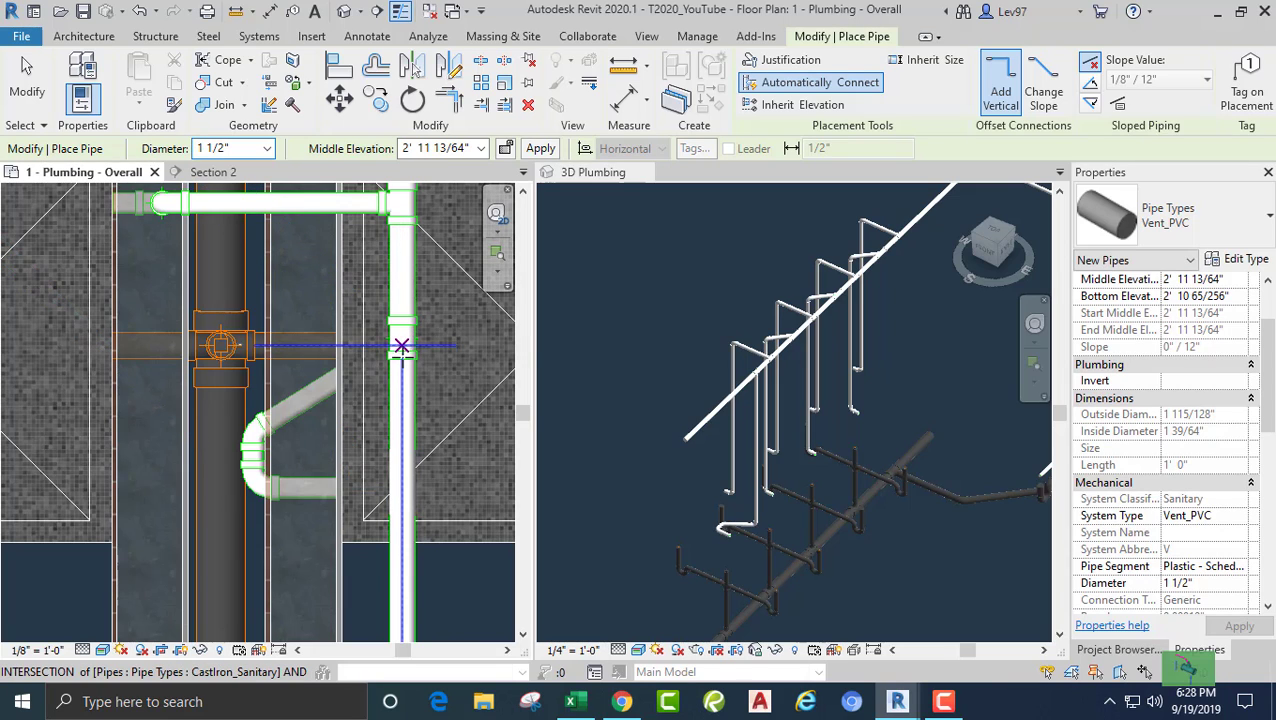
key(Escape)
key(Escape)
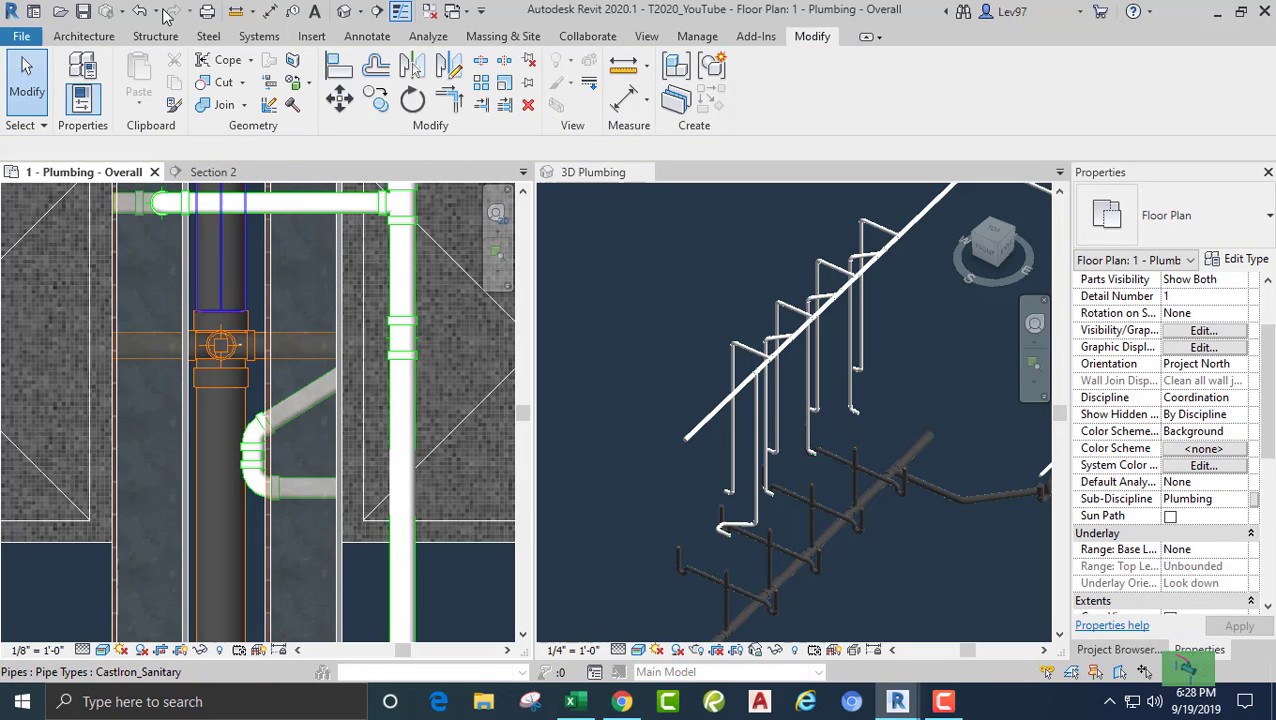
click(140, 12)
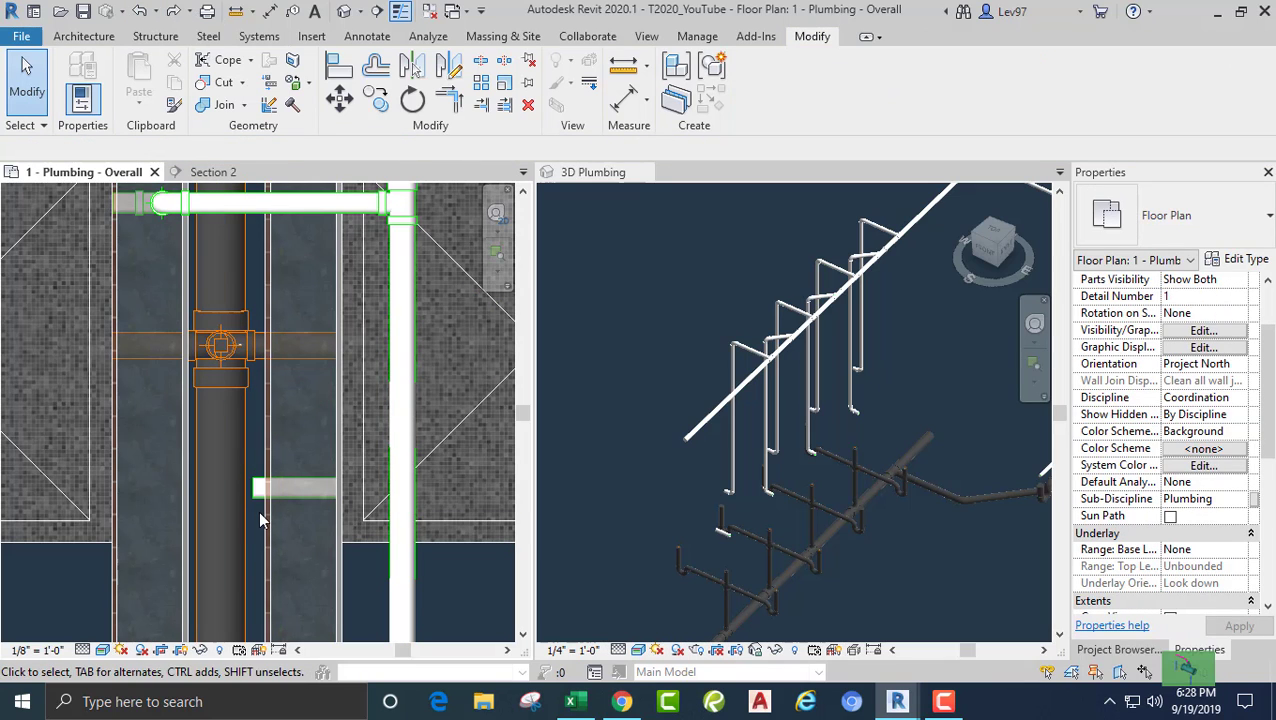
- Redraw the diagonal pipe from the stub into the vertical vent and select the vent drop in 3D
click(255, 497)
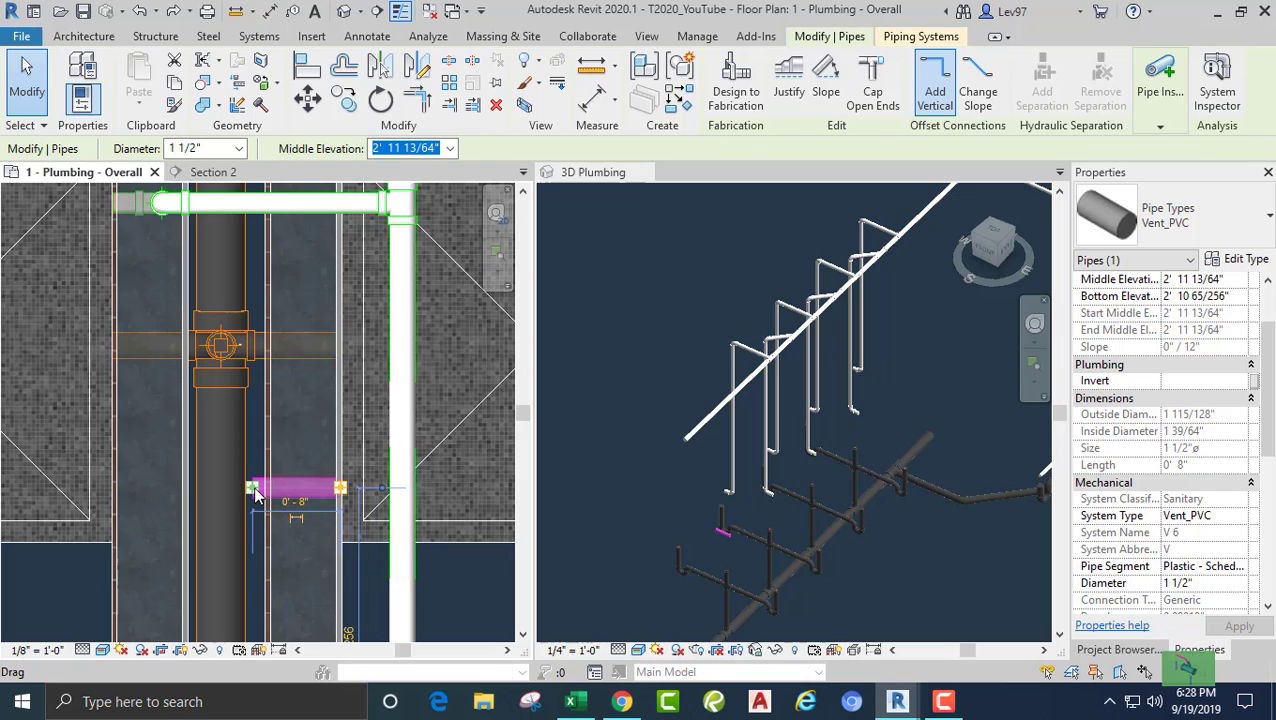
right_click(255, 494)
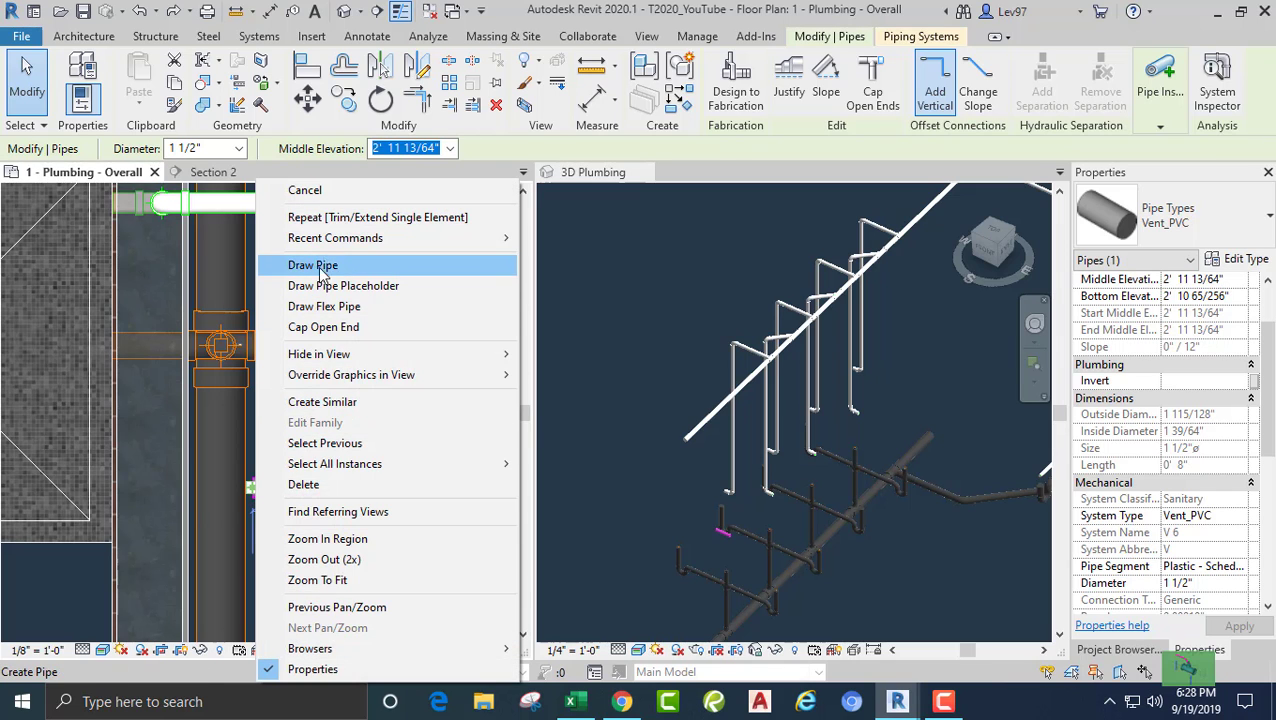
click(320, 266)
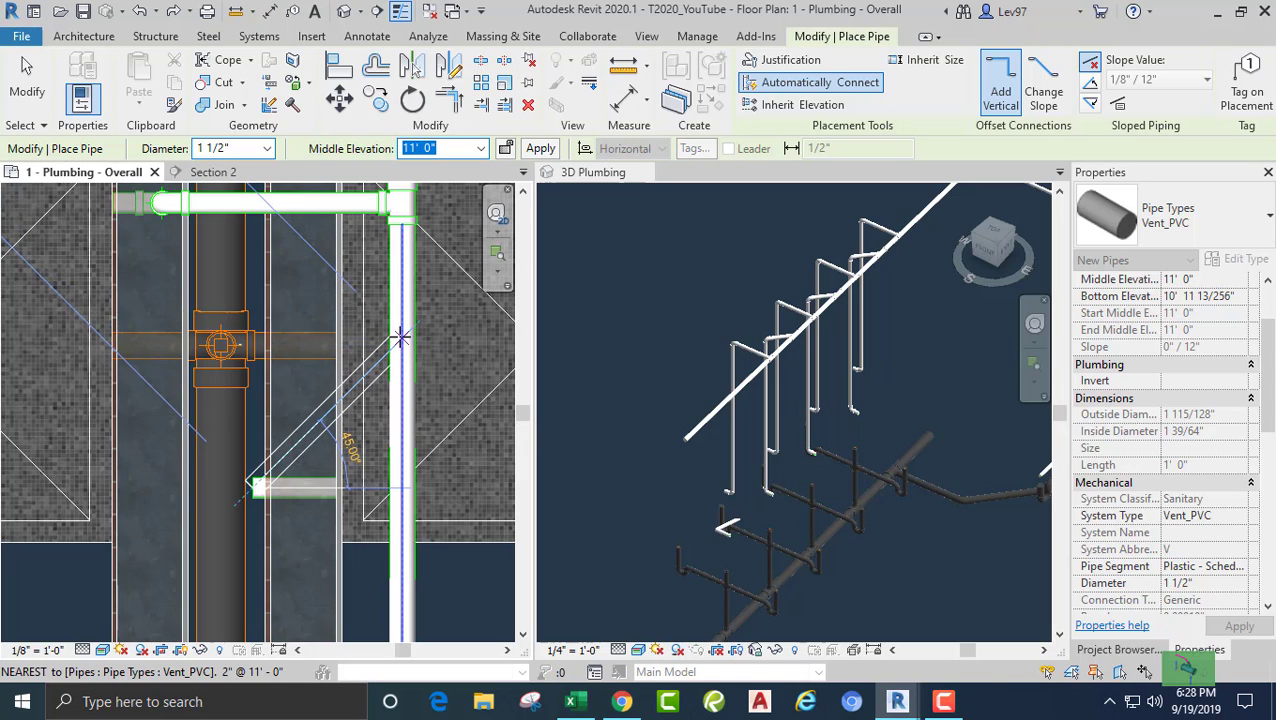
click(400, 336)
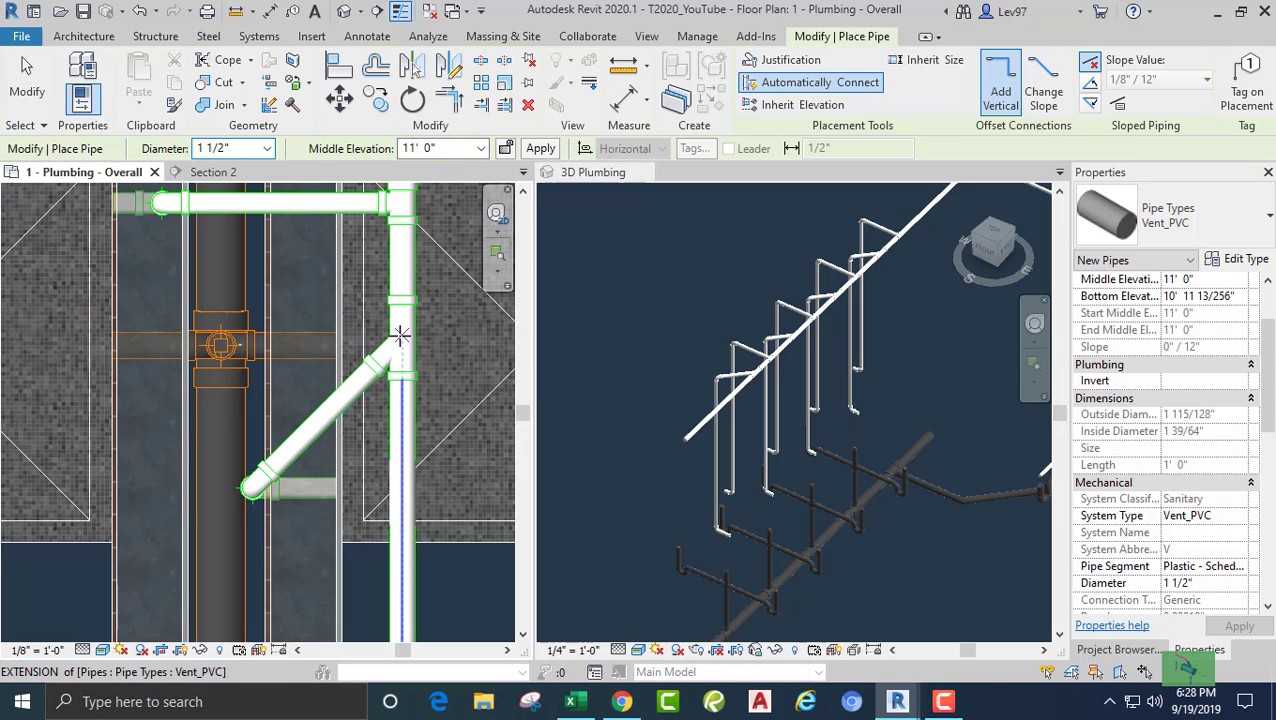
key(Escape)
key(Escape)
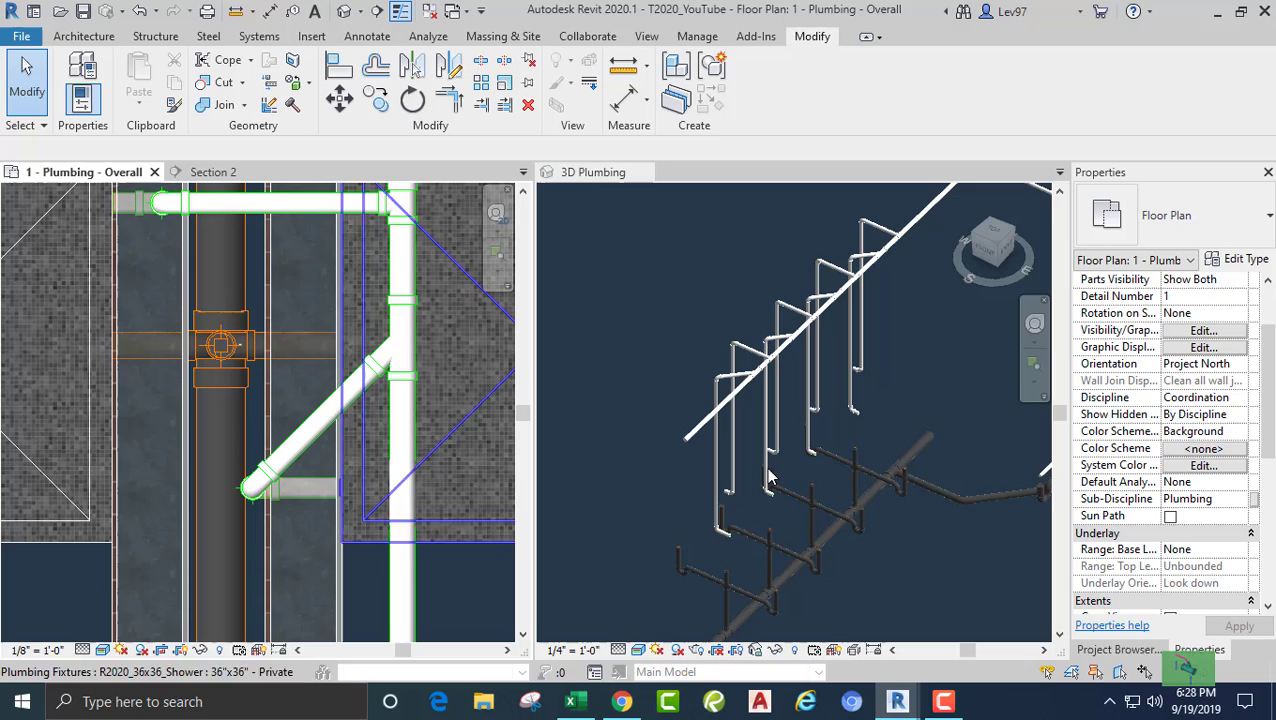
click(655, 492)
- Nudge the vertical vent drop three steps to the right in the floor plan
click(713, 473)
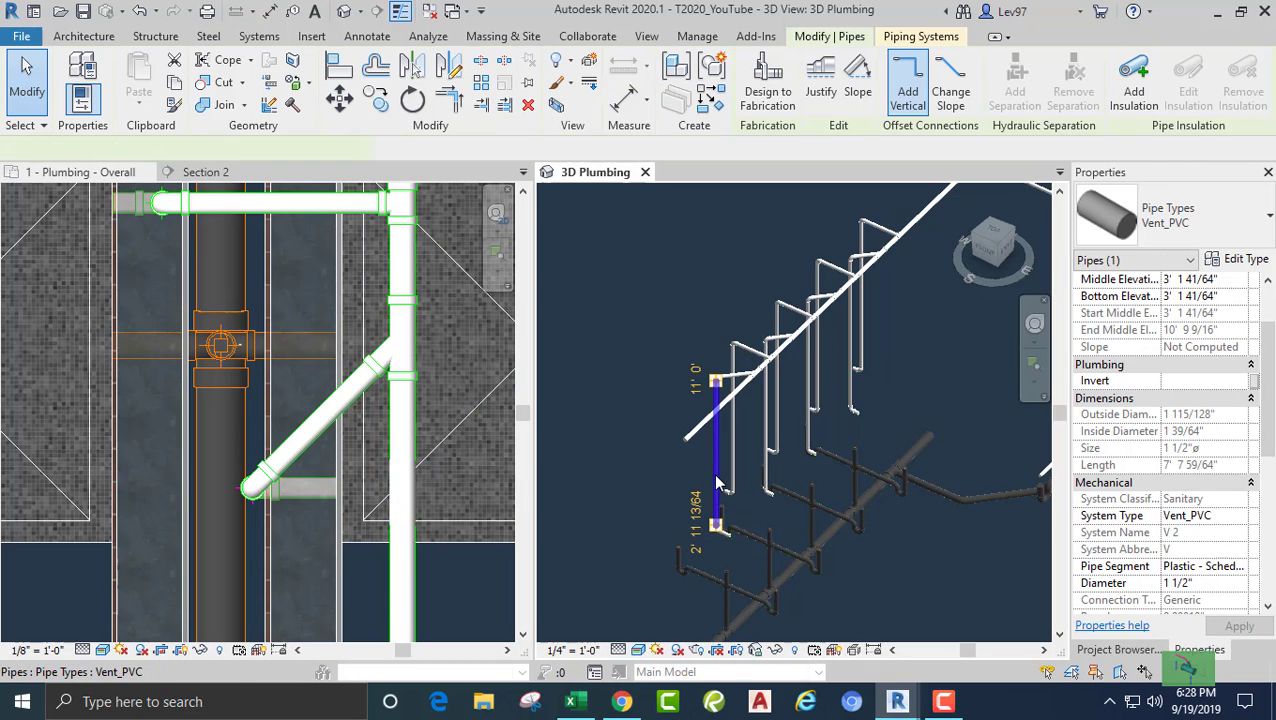
click(364, 596)
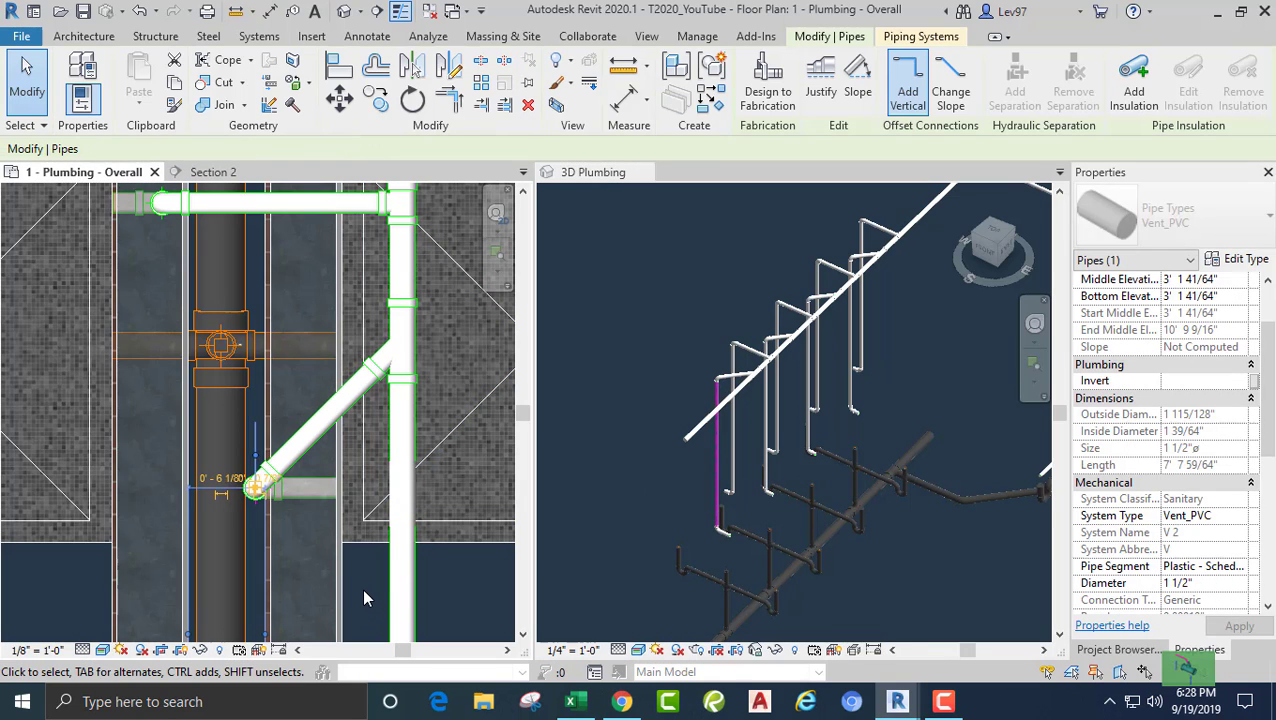
key(Right)
key(Right)
key(Right)
key(Right)
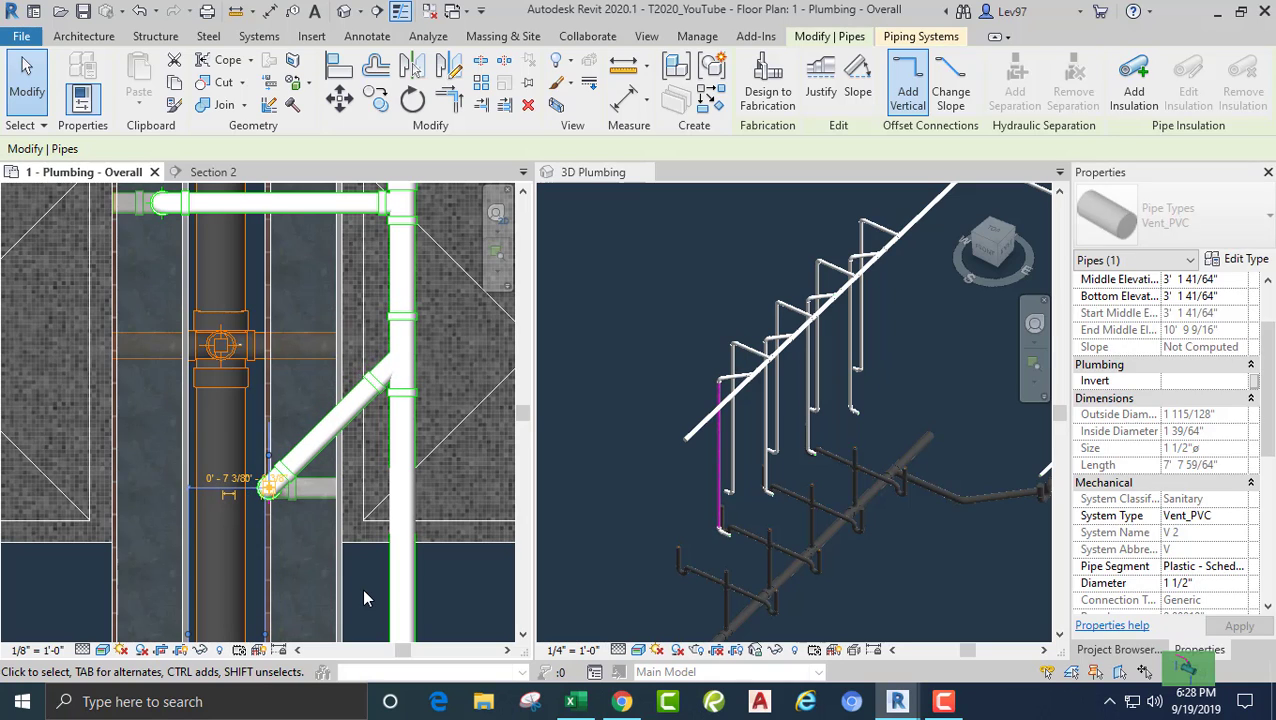
key(Right)
key(Right)
key(Right)
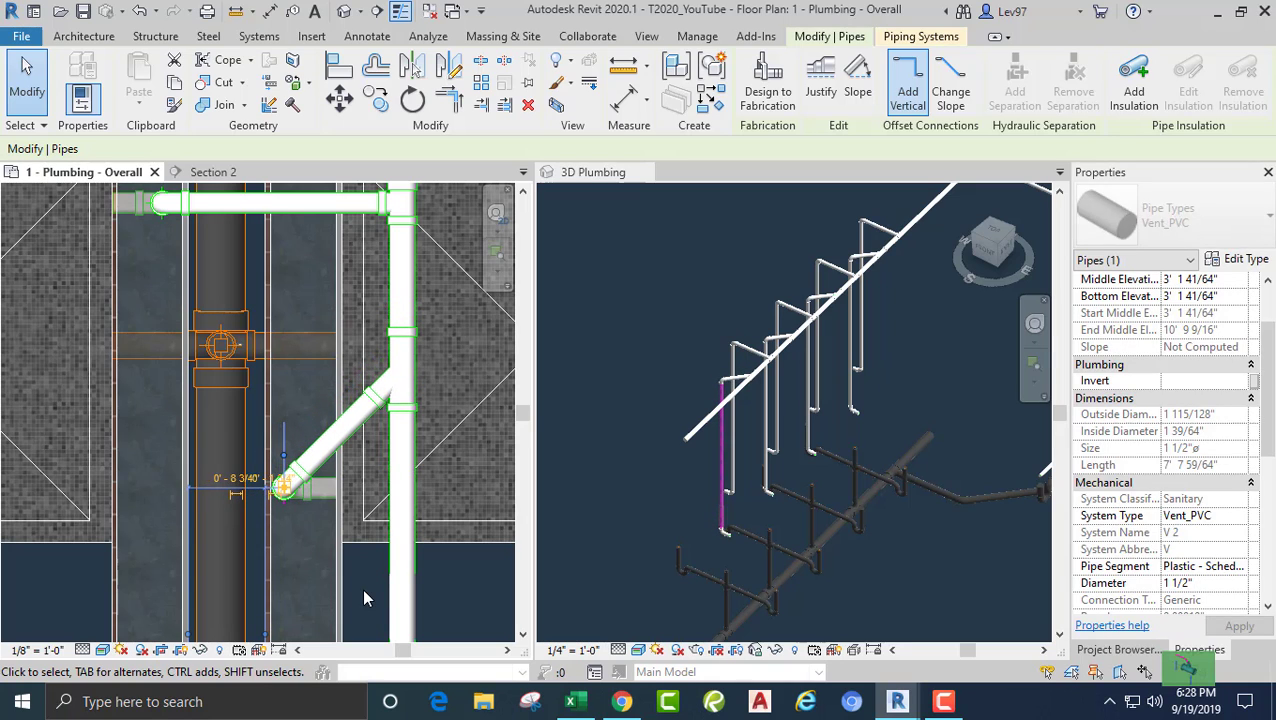
key(Right)
key(Right)
key(Right)
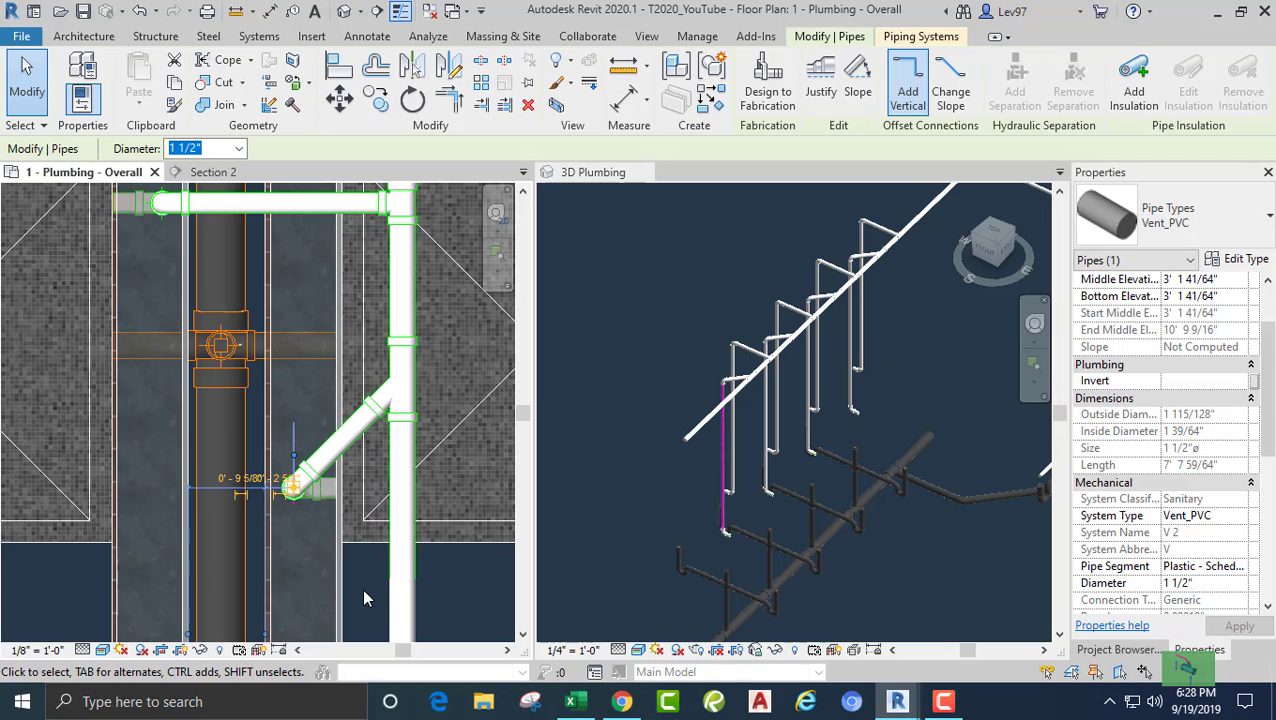
key(Escape)
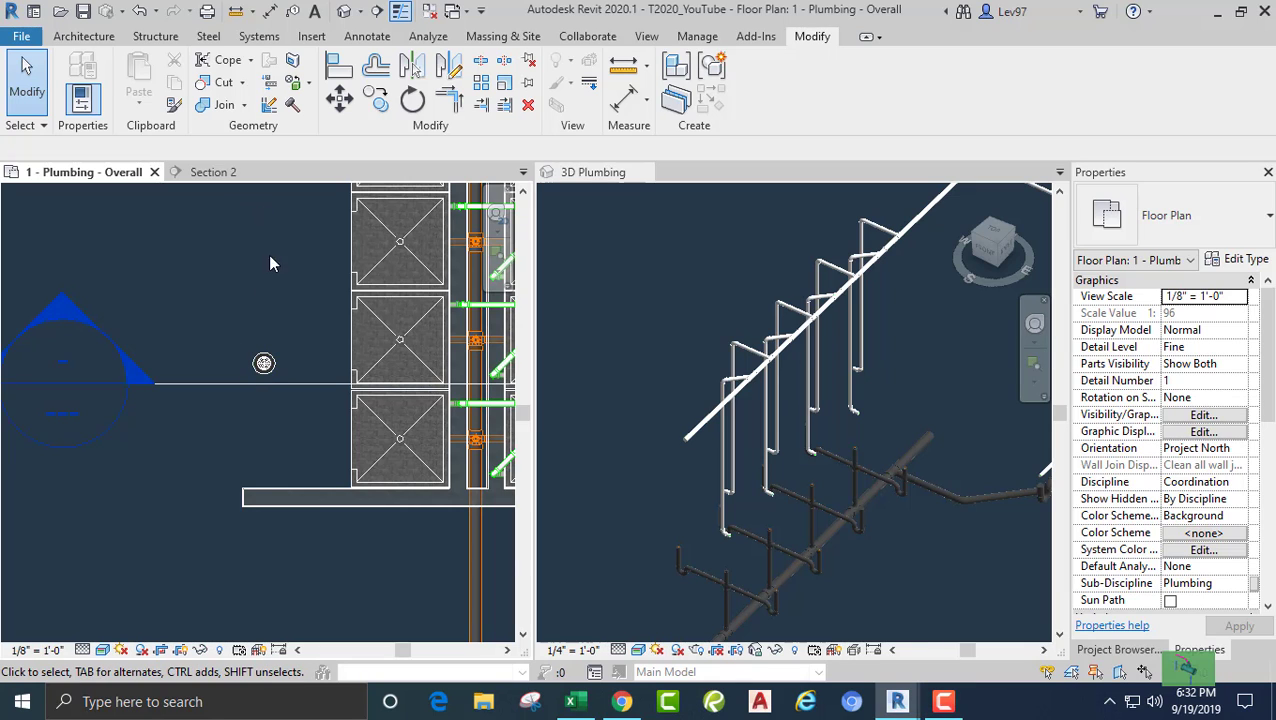
- Rotate the Section 2 section line 90° from a vertical start direction
middle_drag(268, 254, 187, 298)
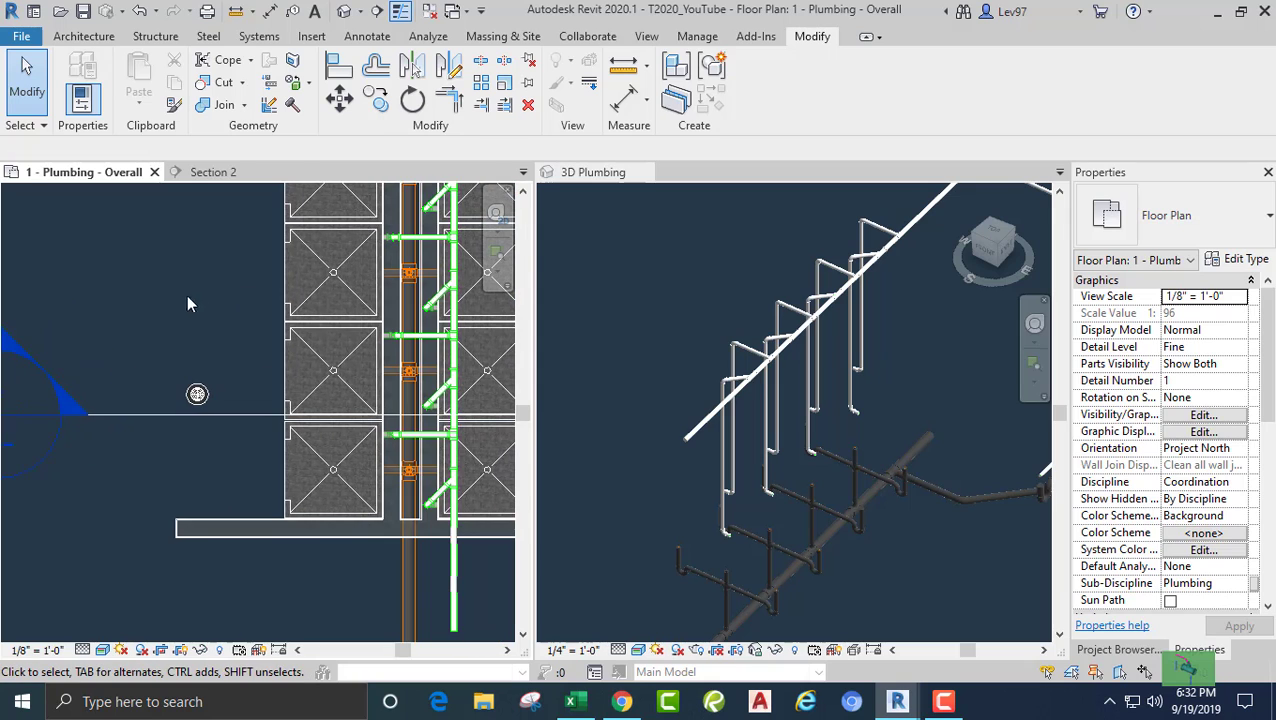
click(118, 416)
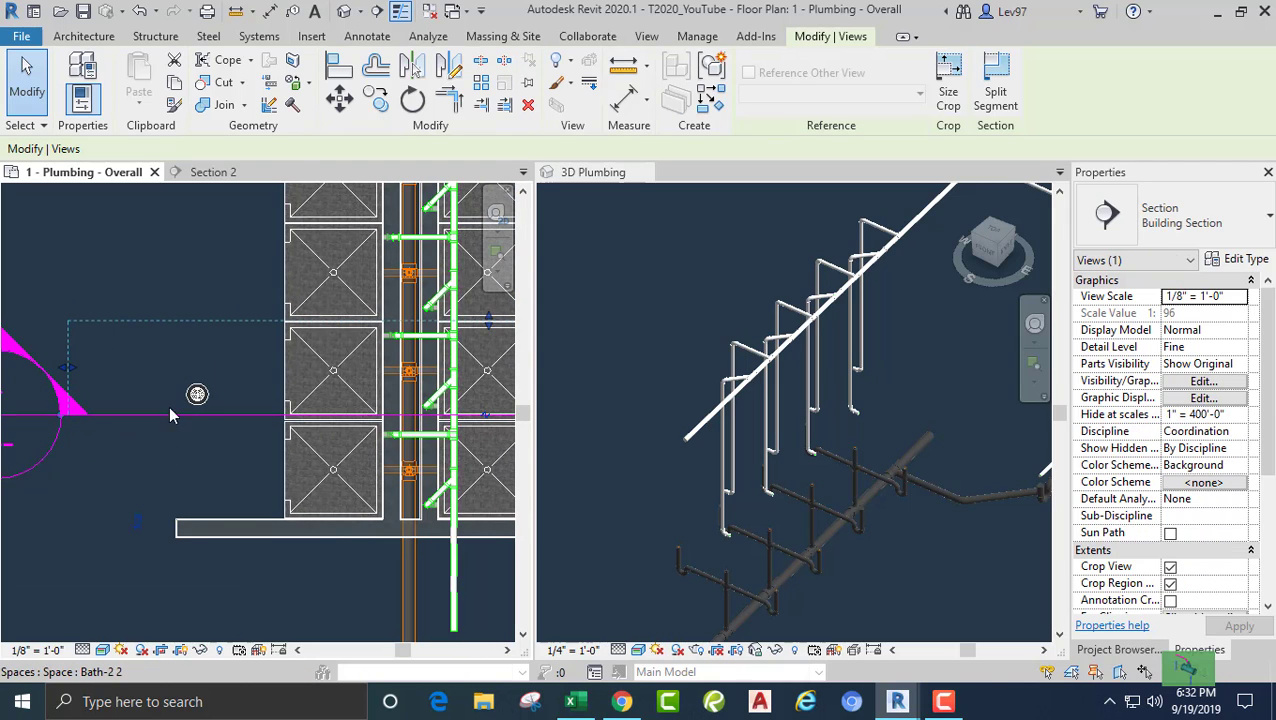
click(413, 100)
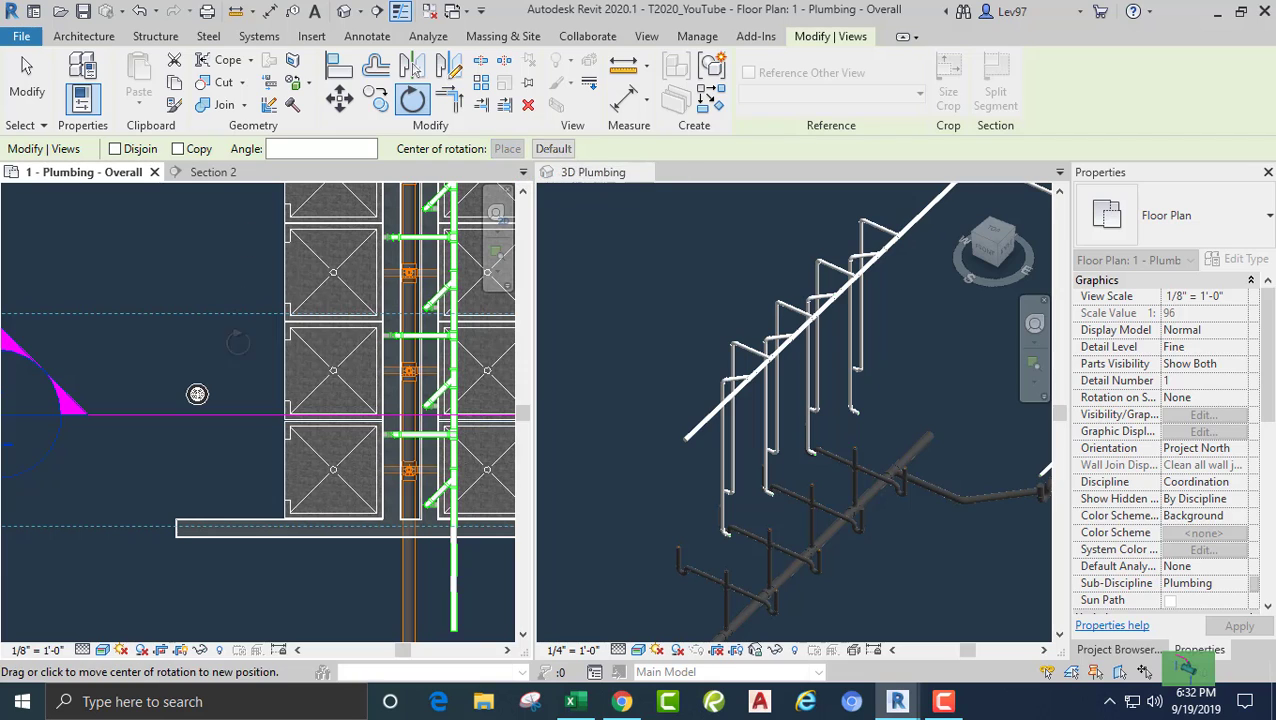
click(249, 264)
text(90)
key(Return)
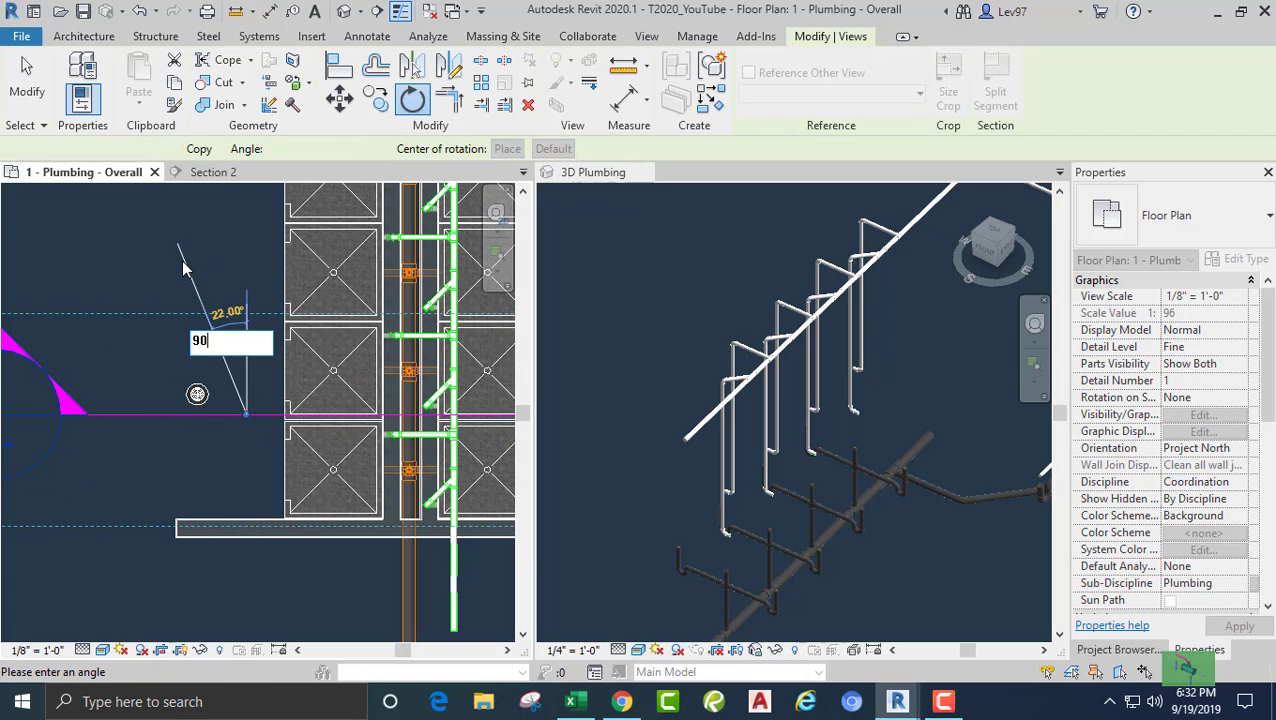
click(137, 403)
middle_drag(135, 403, 262, 446)
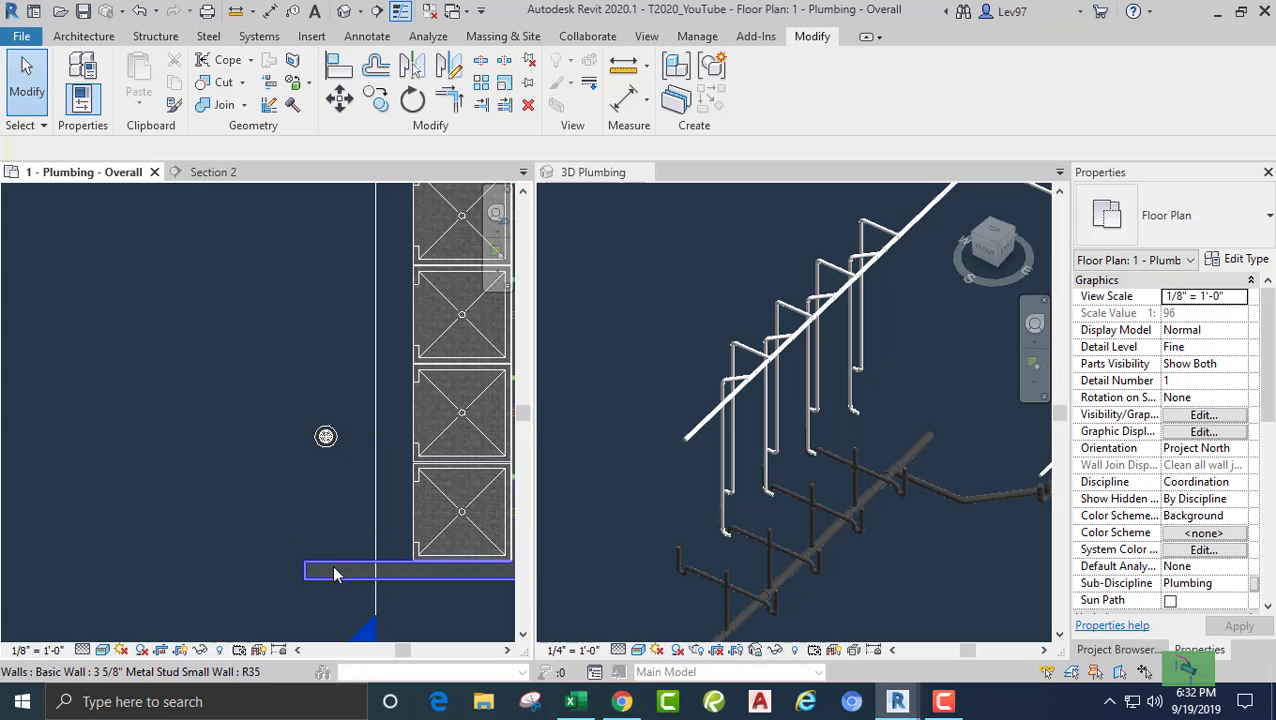
- In Section 2, draw a 3" pipe straight down from the floor drain's outlet
click(206, 172)
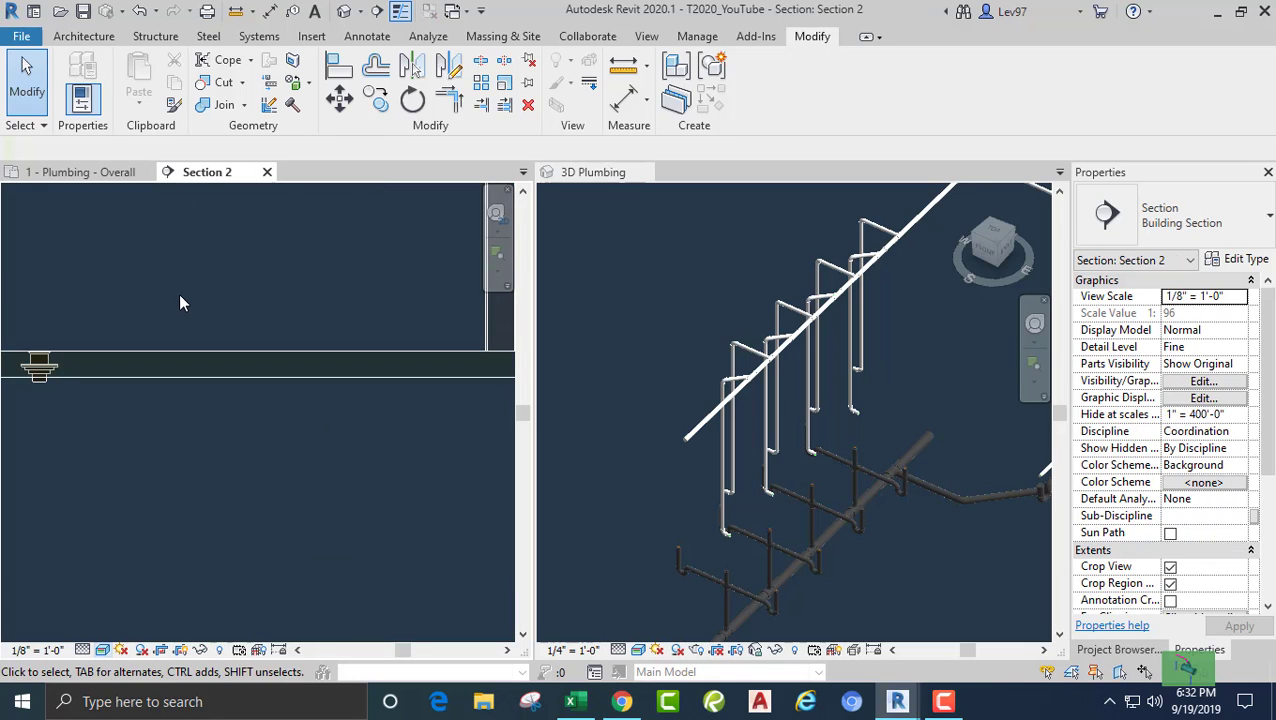
scroll(178, 293, up, 2)
middle_drag(176, 298, 342, 399)
scroll(363, 350, up, 1)
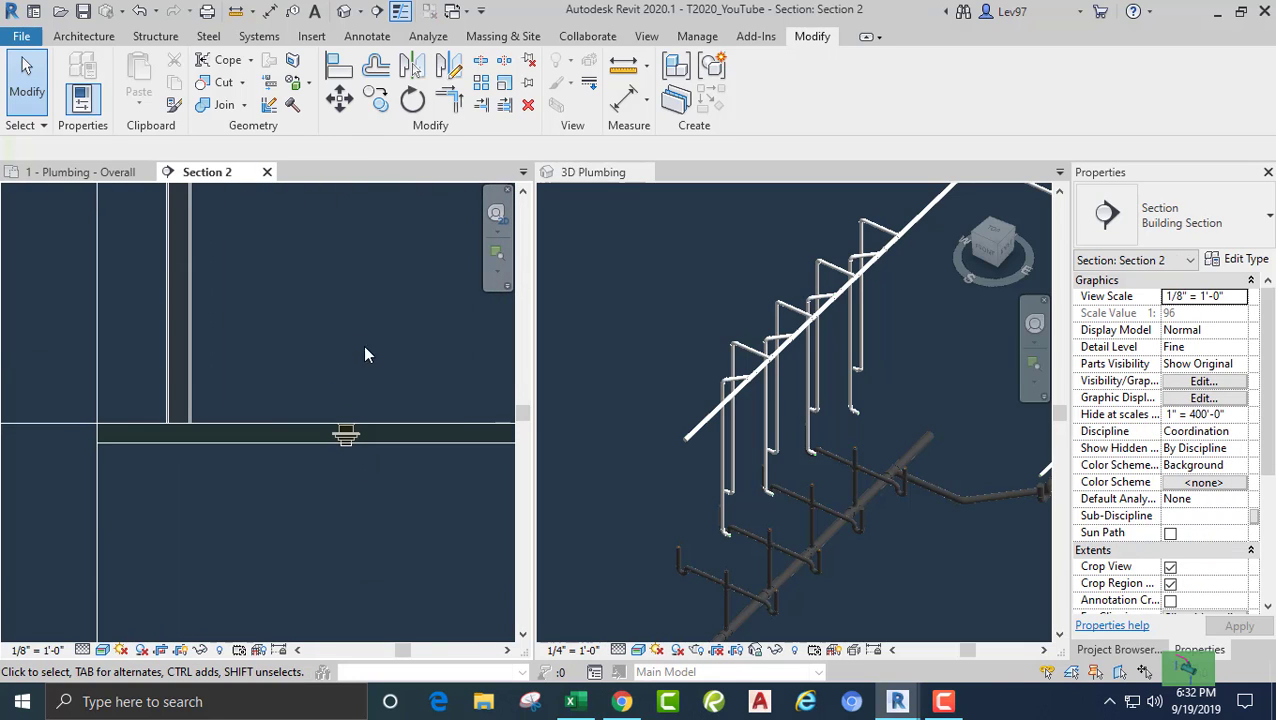
scroll(362, 413, up, 1)
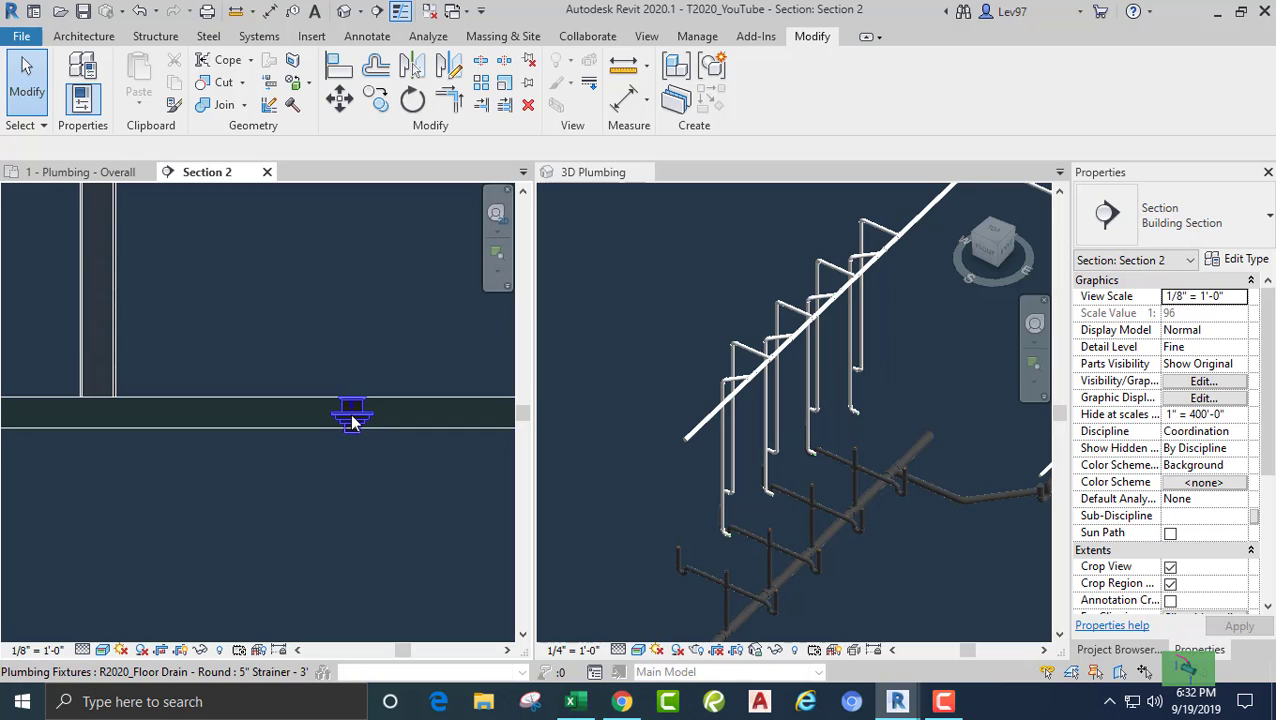
click(352, 418)
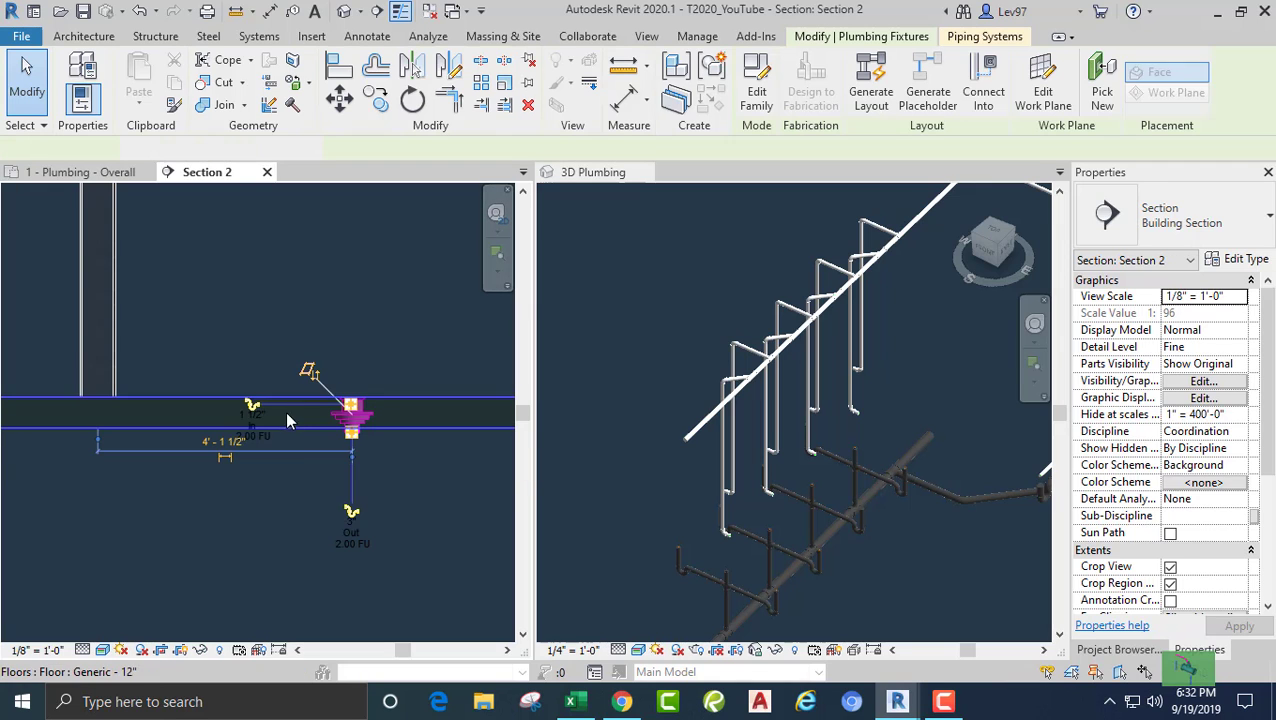
click(358, 535)
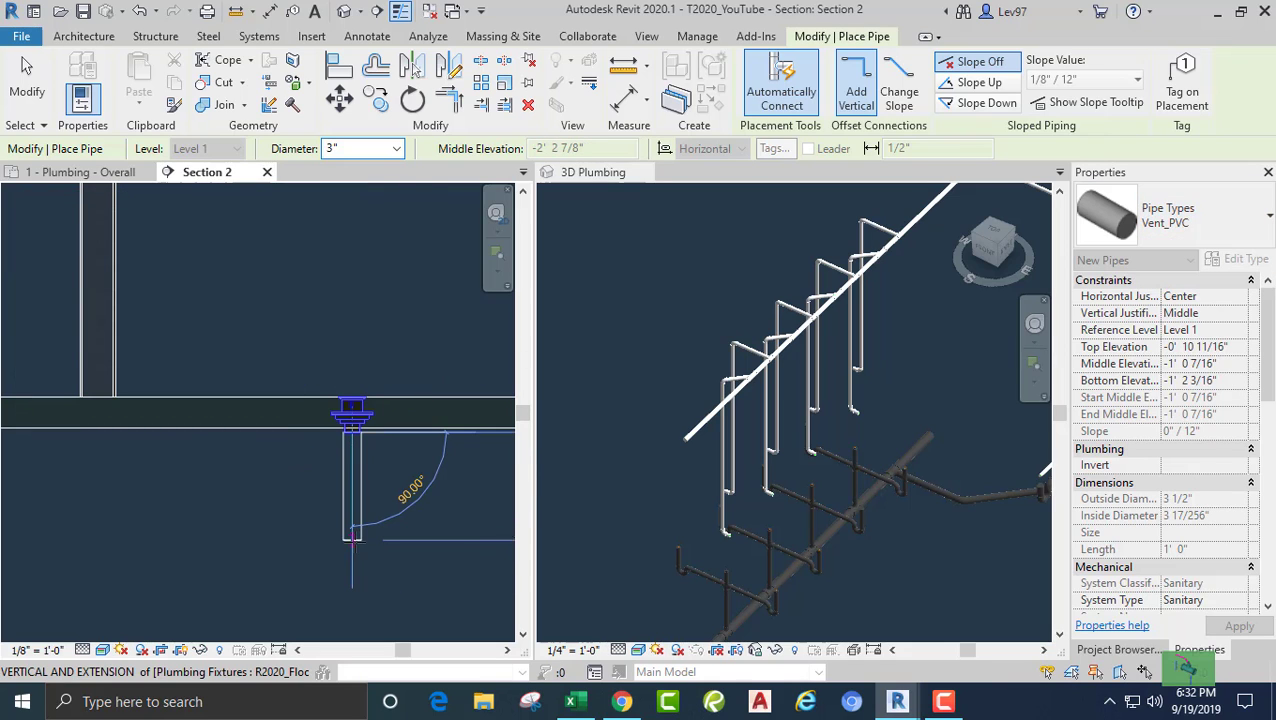
click(352, 540)
key(Escape)
key(Escape)
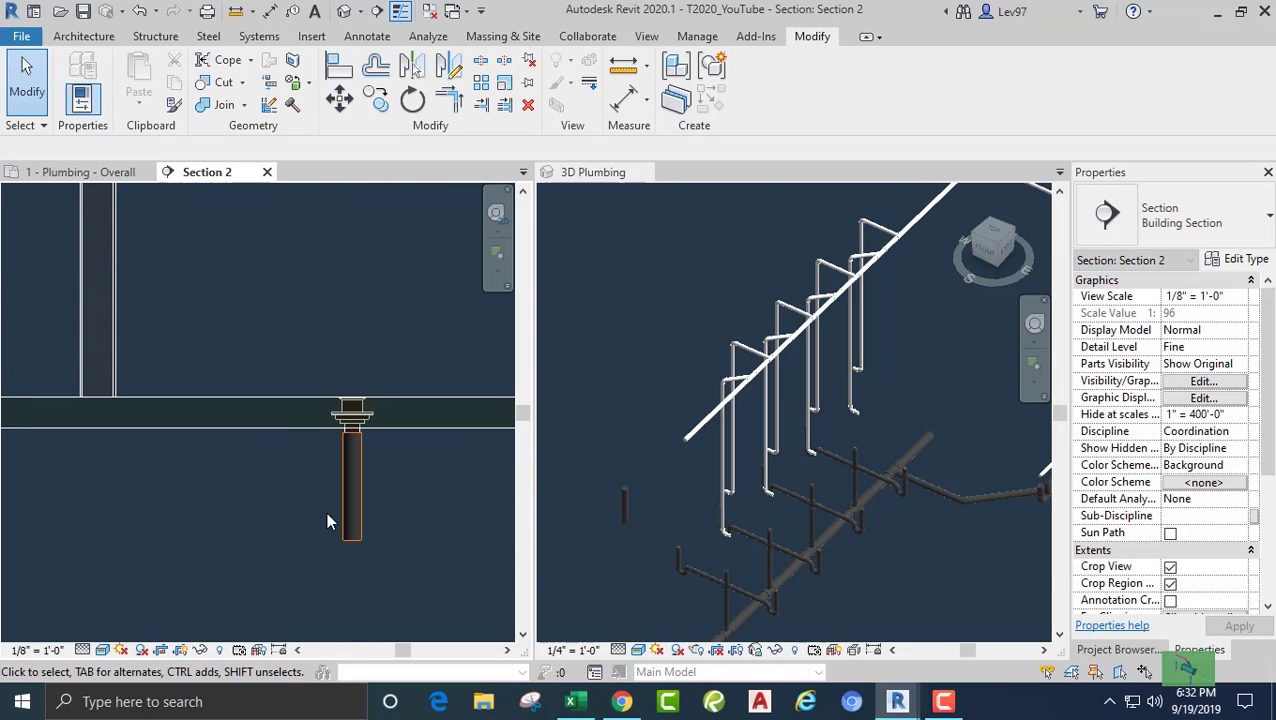
click(351, 495)
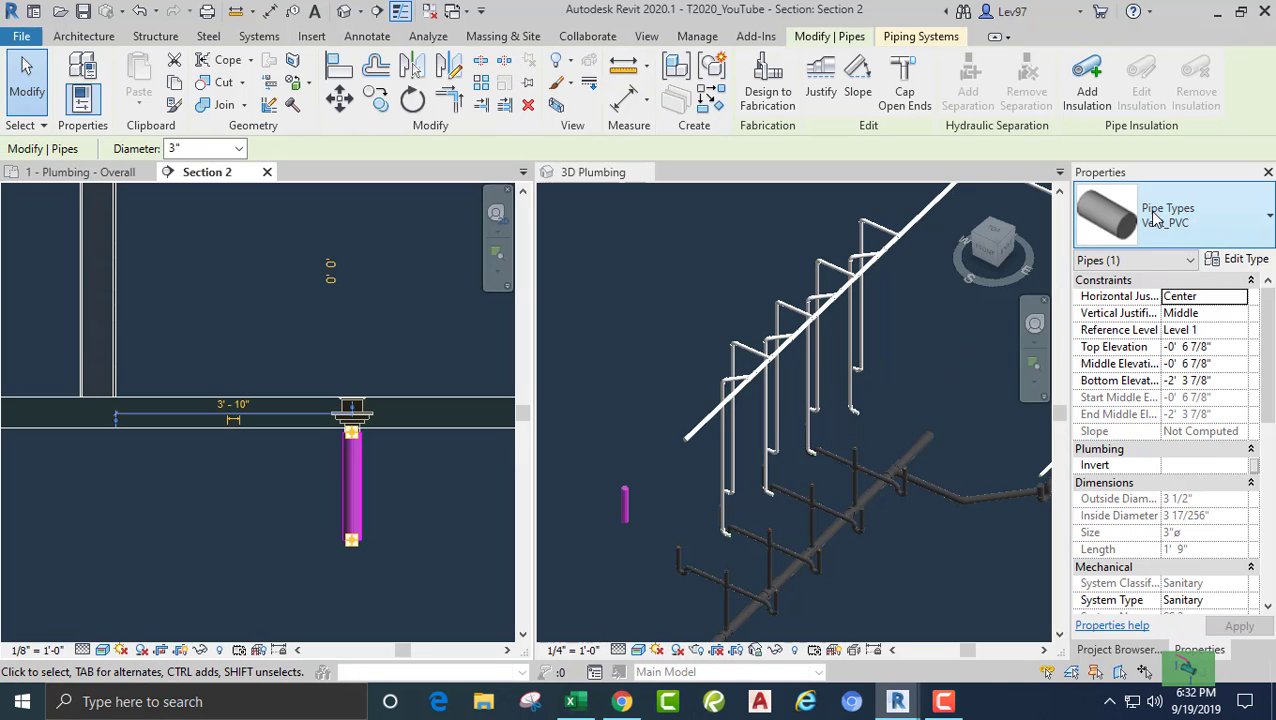
click(1232, 232)
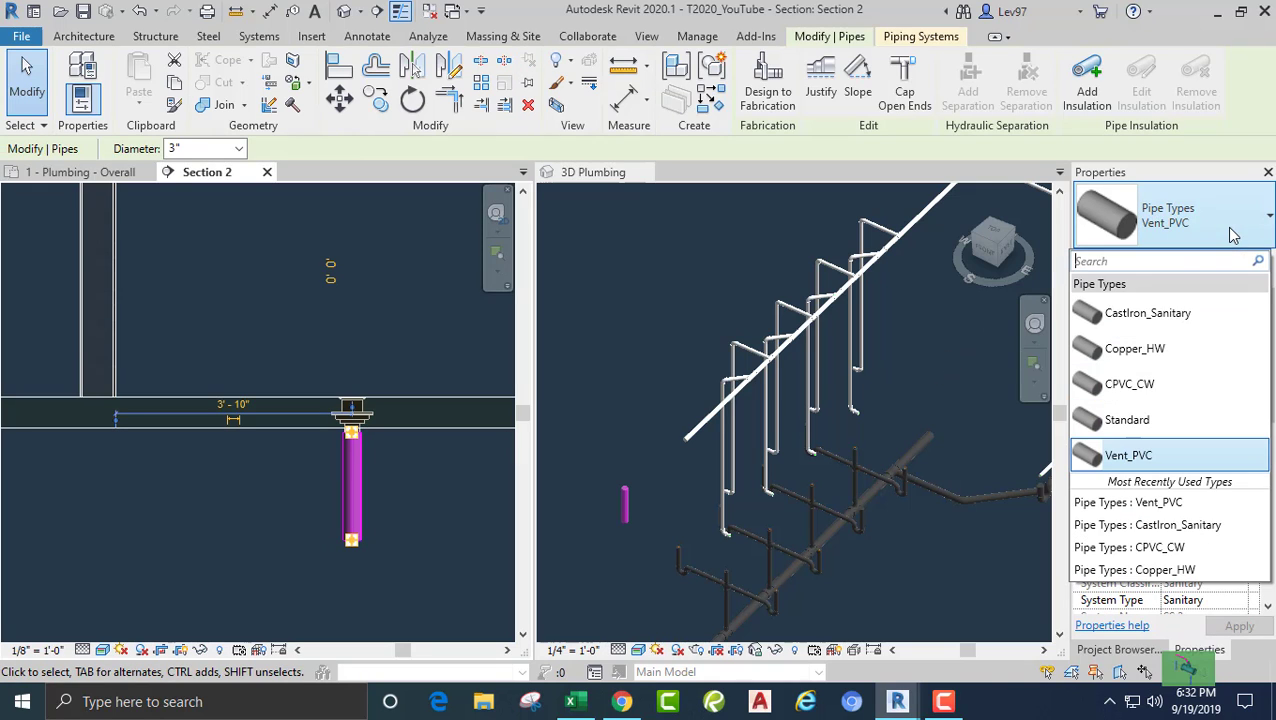
click(1133, 312)
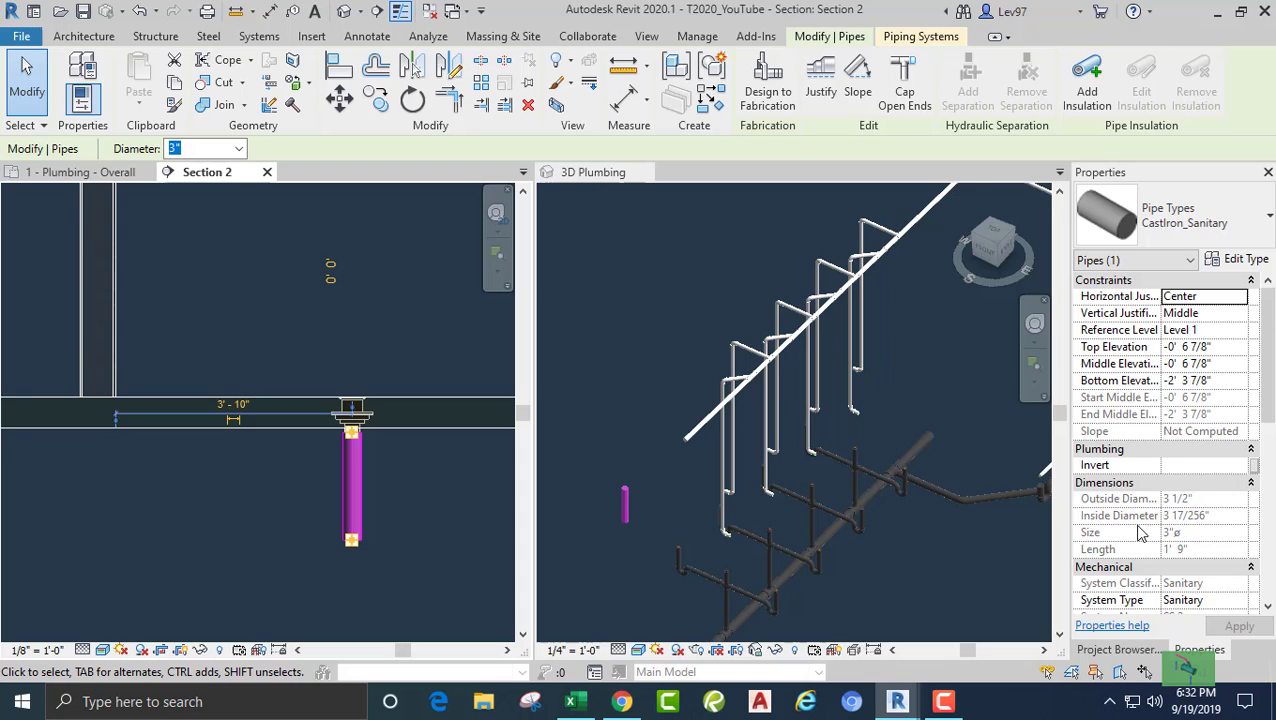
scroll(1140, 532, down, 5)
click(222, 503)
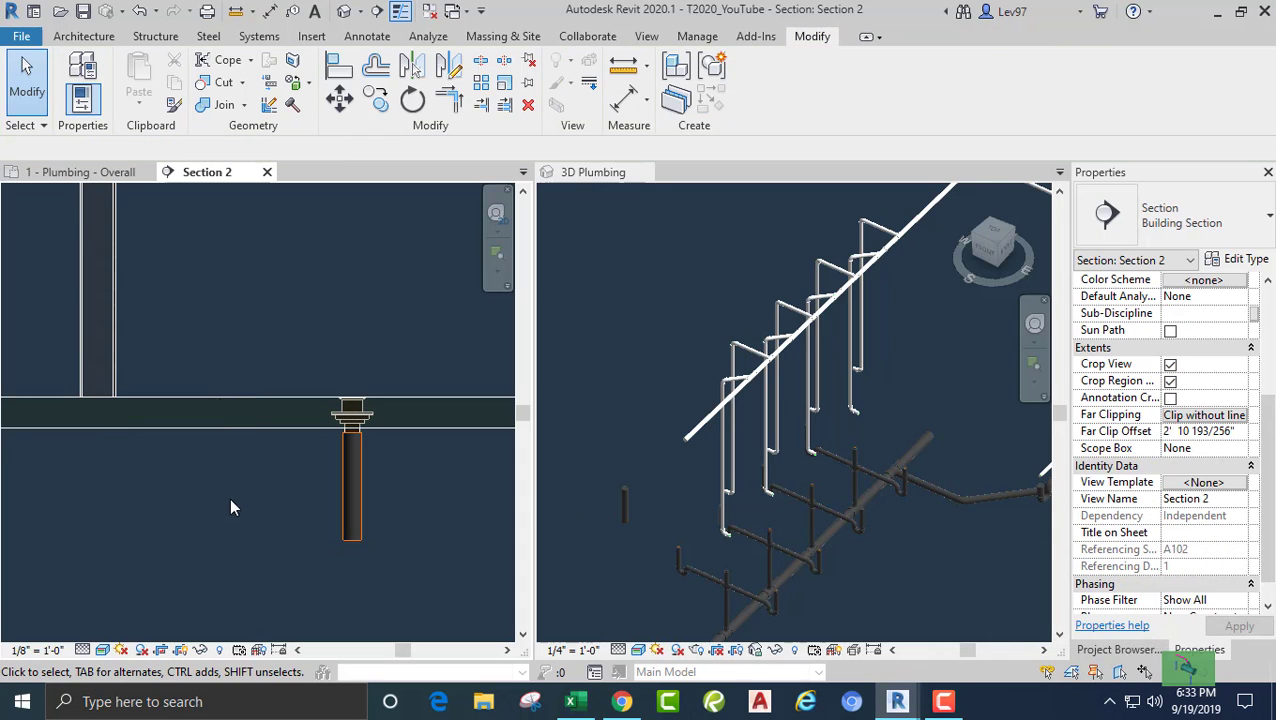
click(345, 536)
right_click(349, 538)
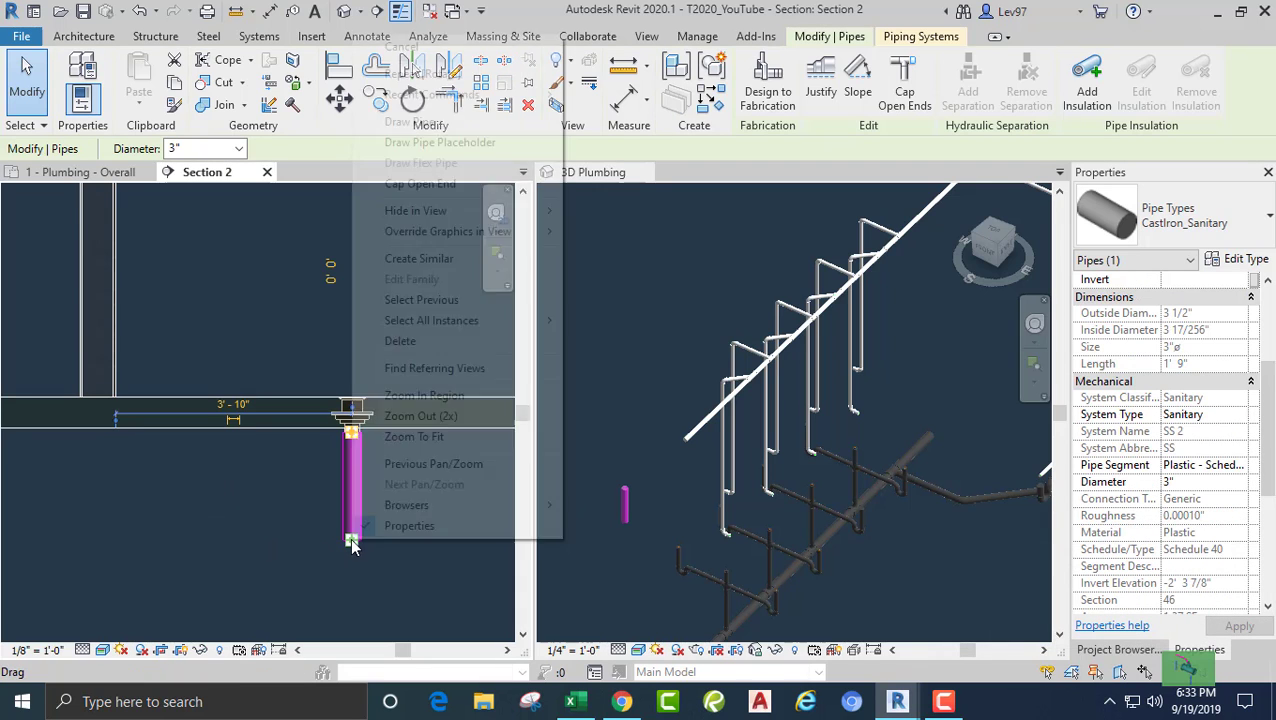
click(440, 142)
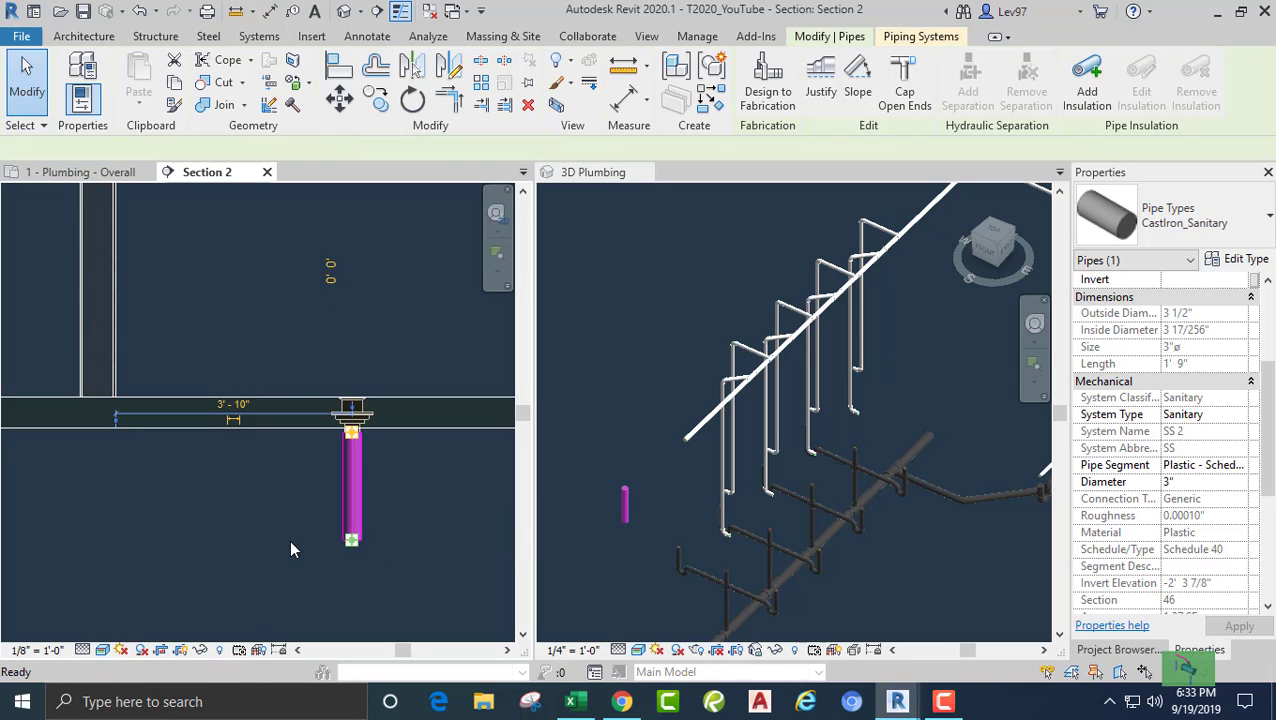
key(Escape)
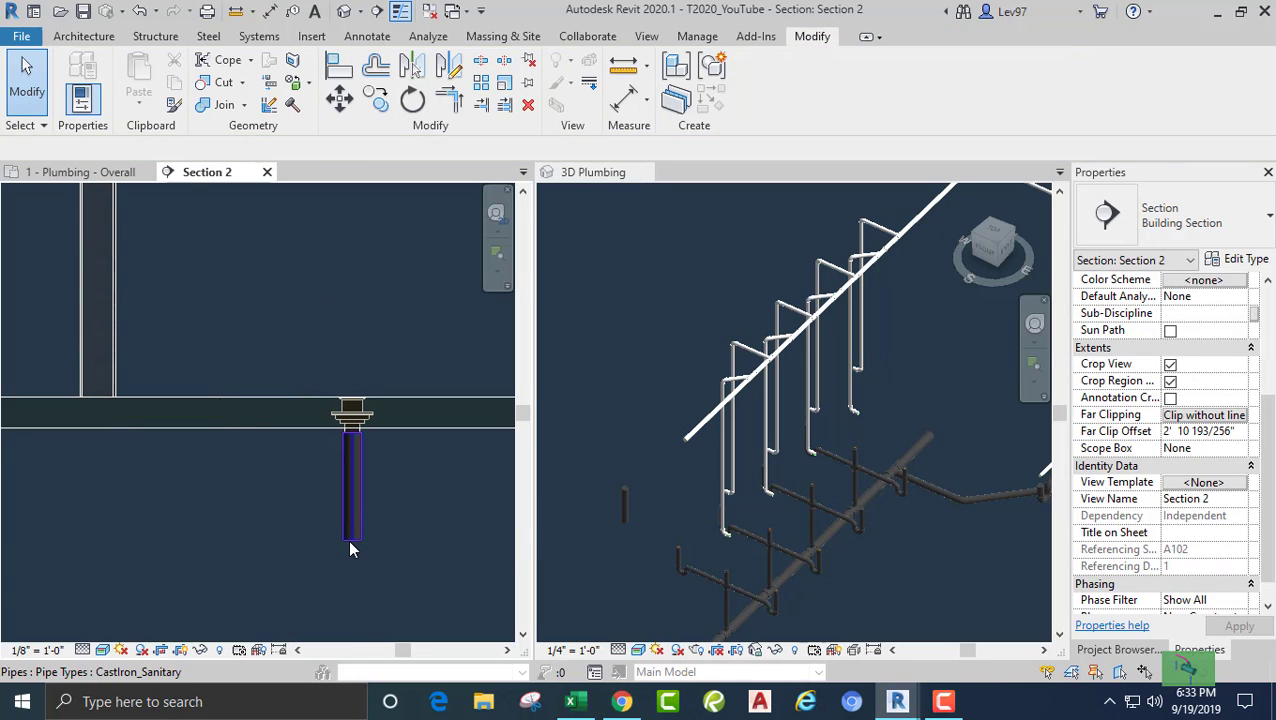
click(351, 540)
right_click(351, 540)
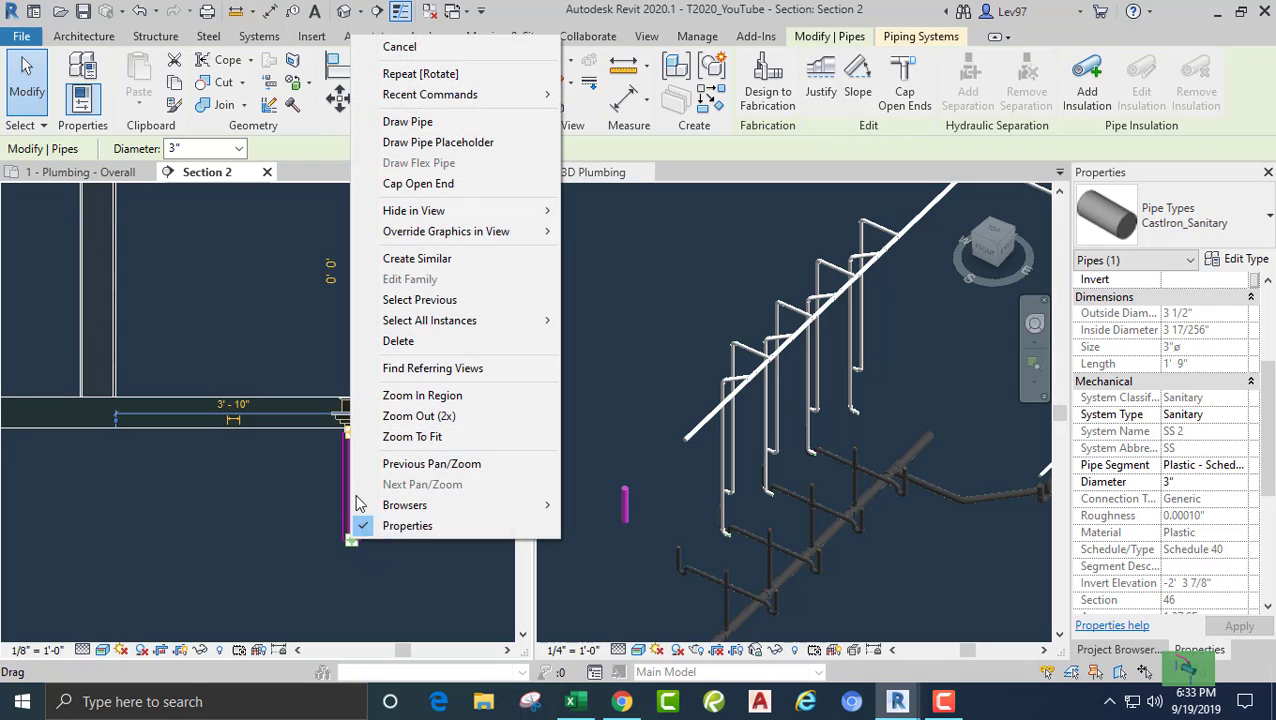
- Extend the 3" CastIron_Sanitary drain pipe with a horizontal run left and a vertical drop
click(398, 178)
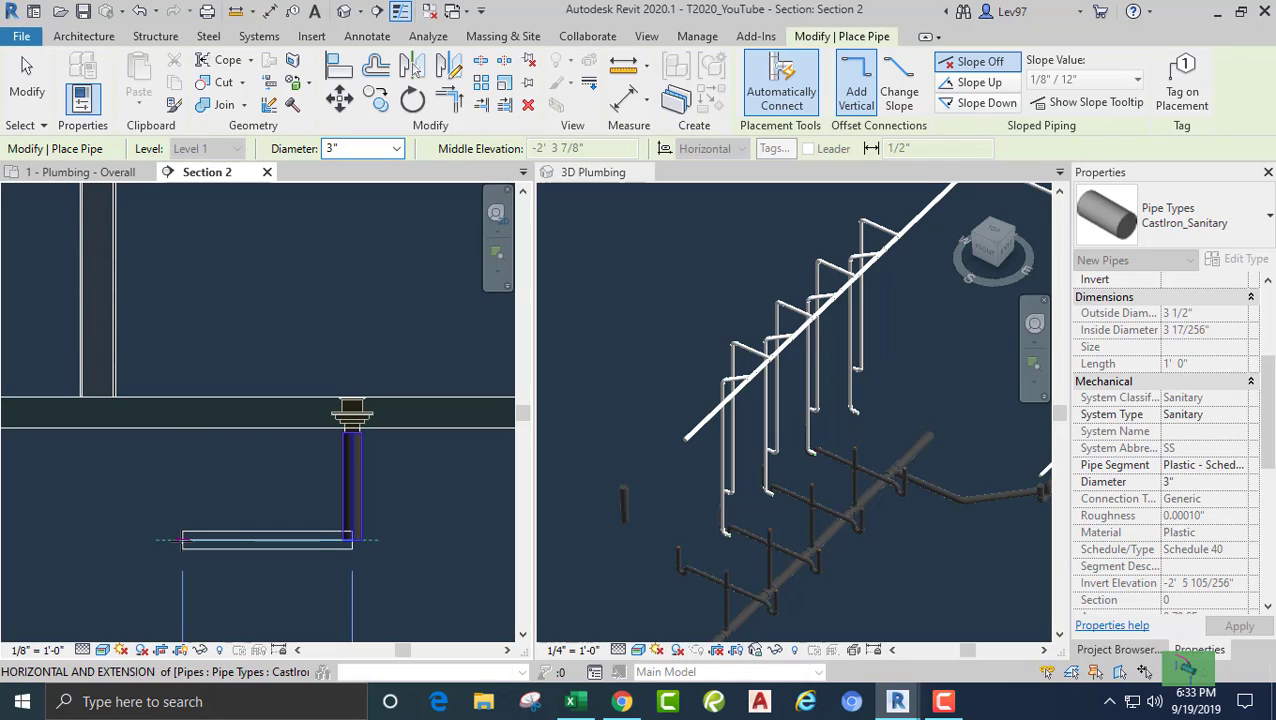
scroll(183, 540, down, 3)
middle_drag(231, 540, 345, 510)
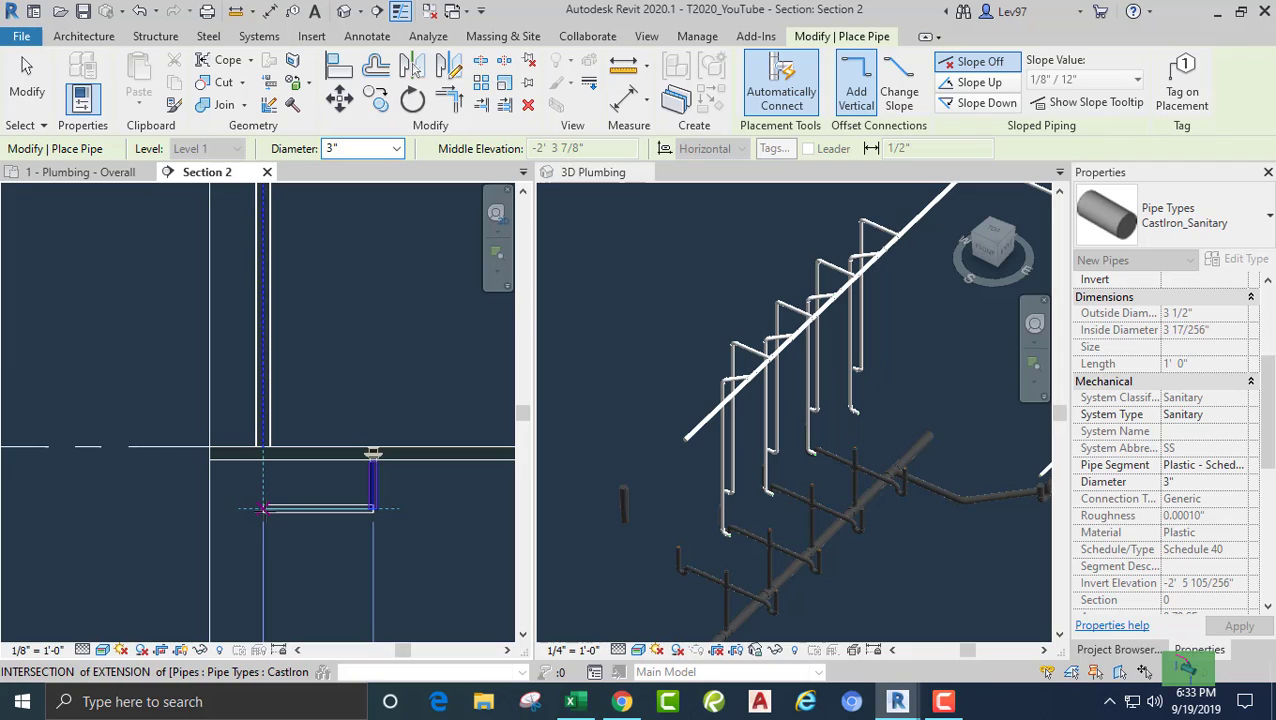
click(263, 508)
click(263, 600)
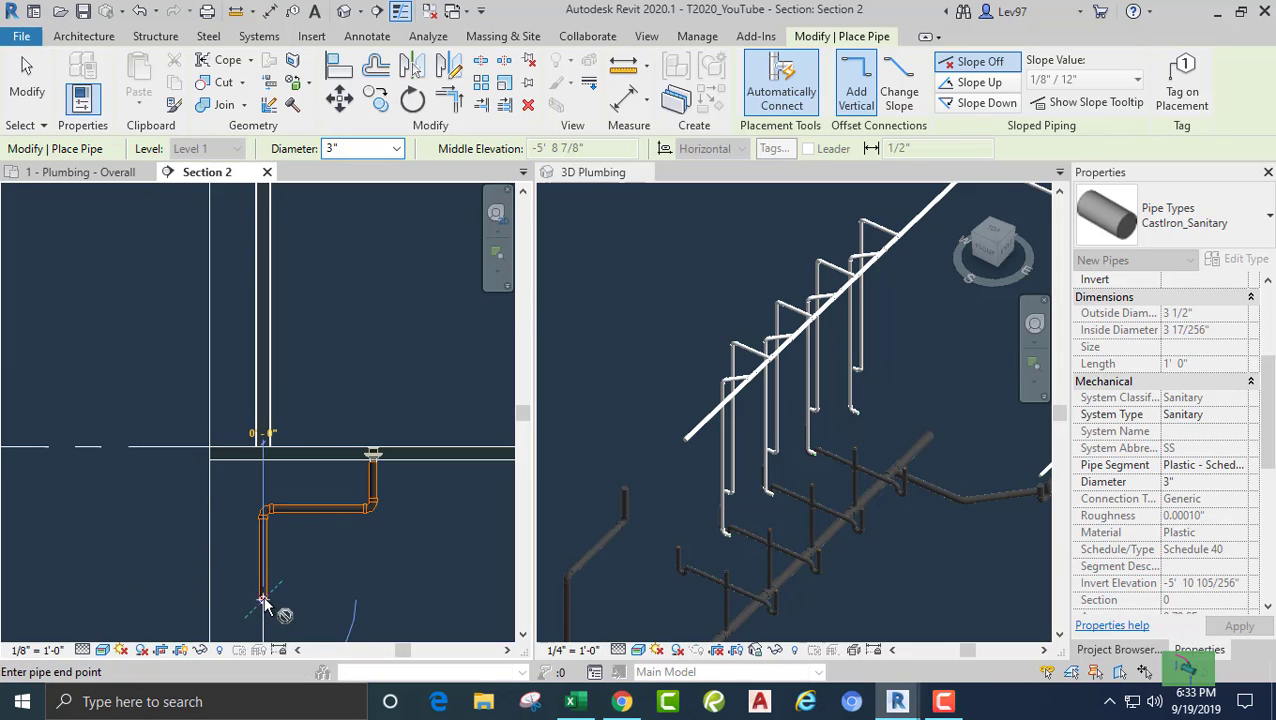
key(Escape)
key(Escape)
middle_drag(352, 525, 307, 537)
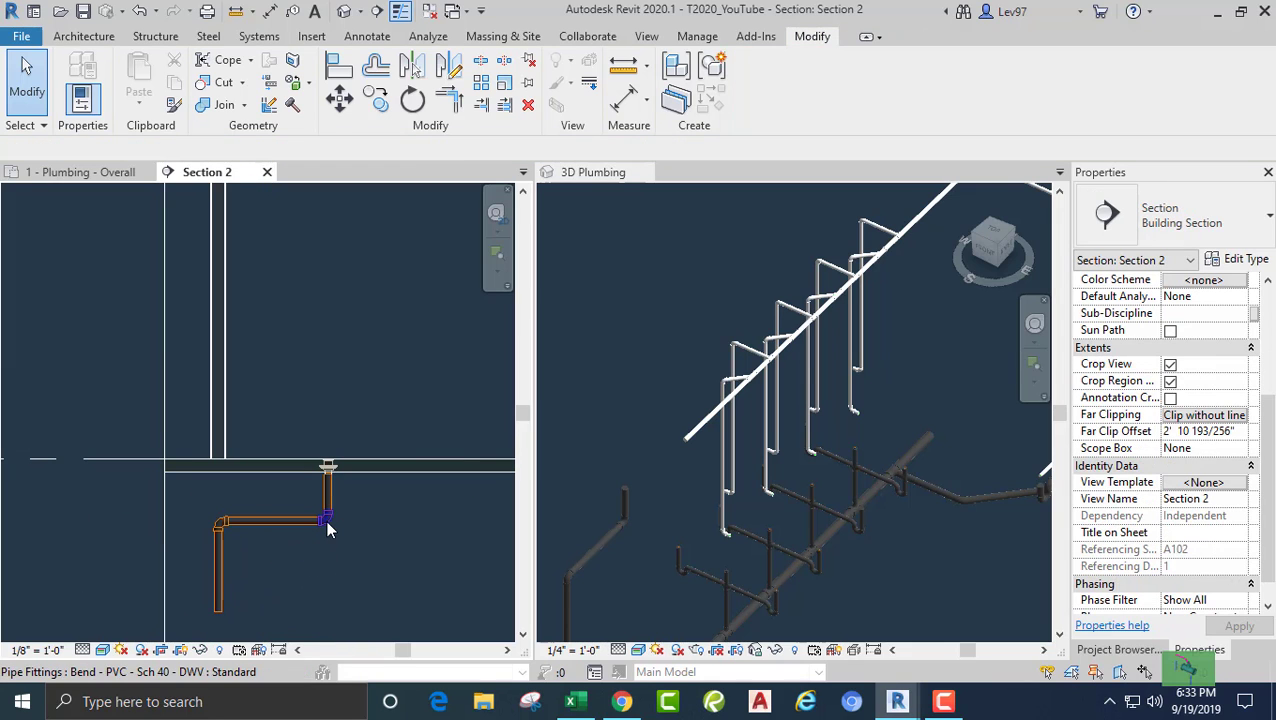
- Replace the bend under the drain with an R20_Trap P - PVC - Sch 40 - DWV : Standard fitting
click(326, 519)
click(1198, 213)
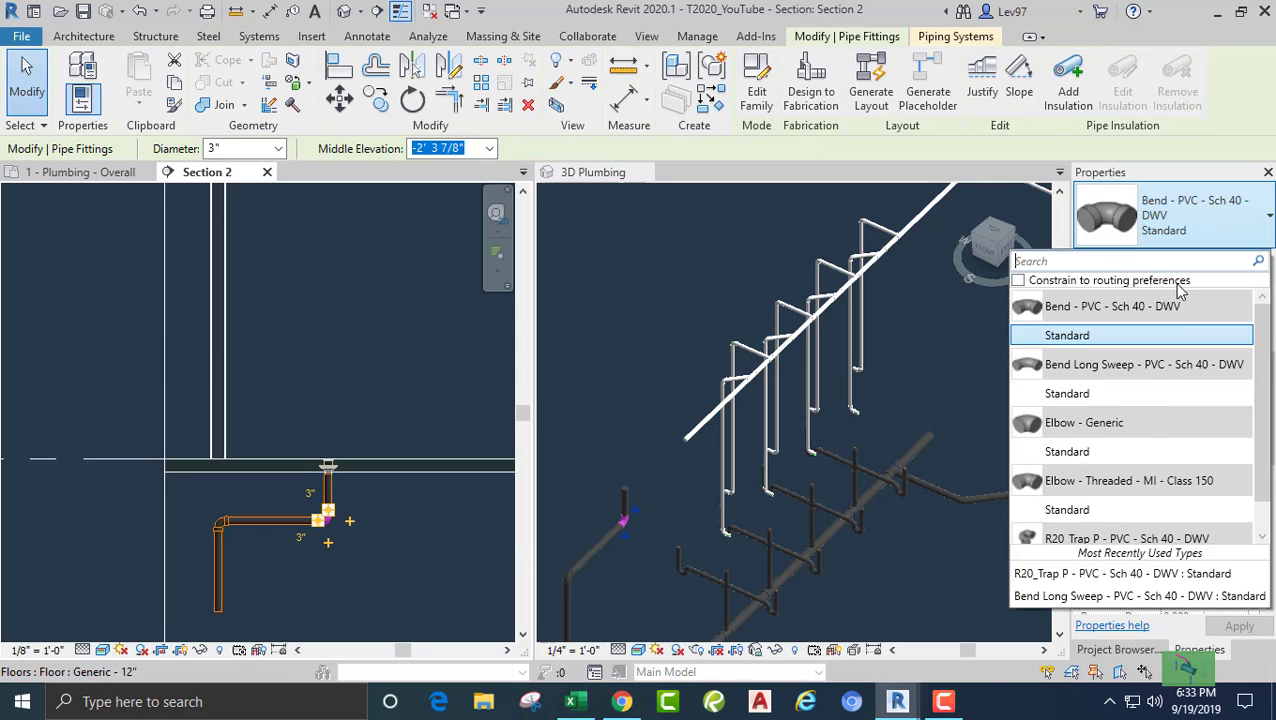
scroll(1063, 540, down, 1)
click(1065, 533)
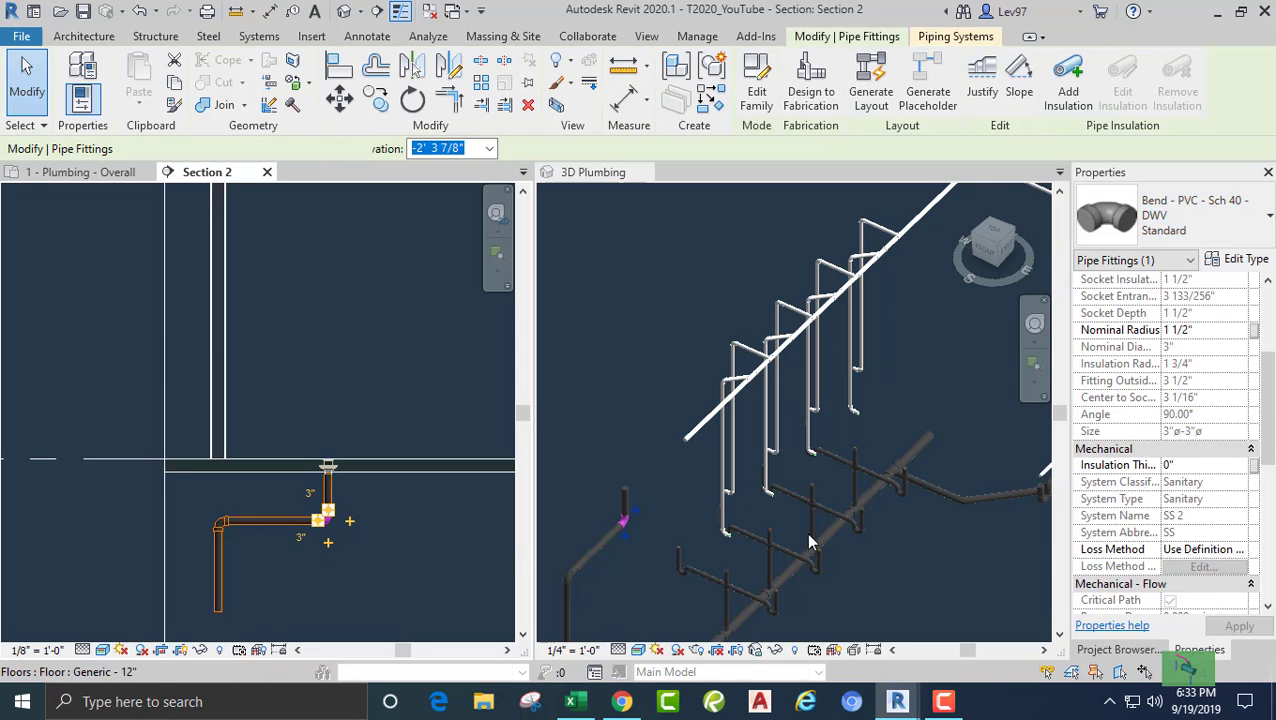
click(276, 585)
- Raise the horizontal pipe run up beneath the floor slab
middle_drag(278, 590, 299, 515)
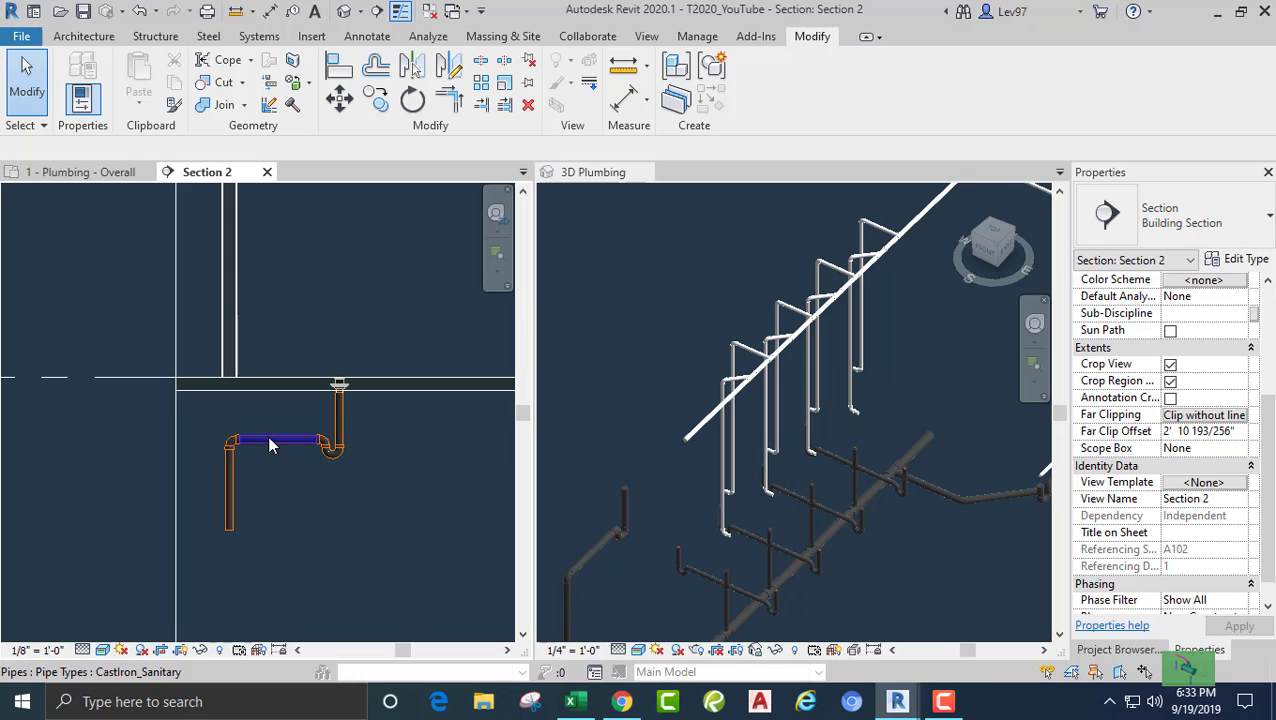
click(270, 440)
drag(280, 425, 284, 405)
drag(293, 455, 297, 413)
click(280, 404)
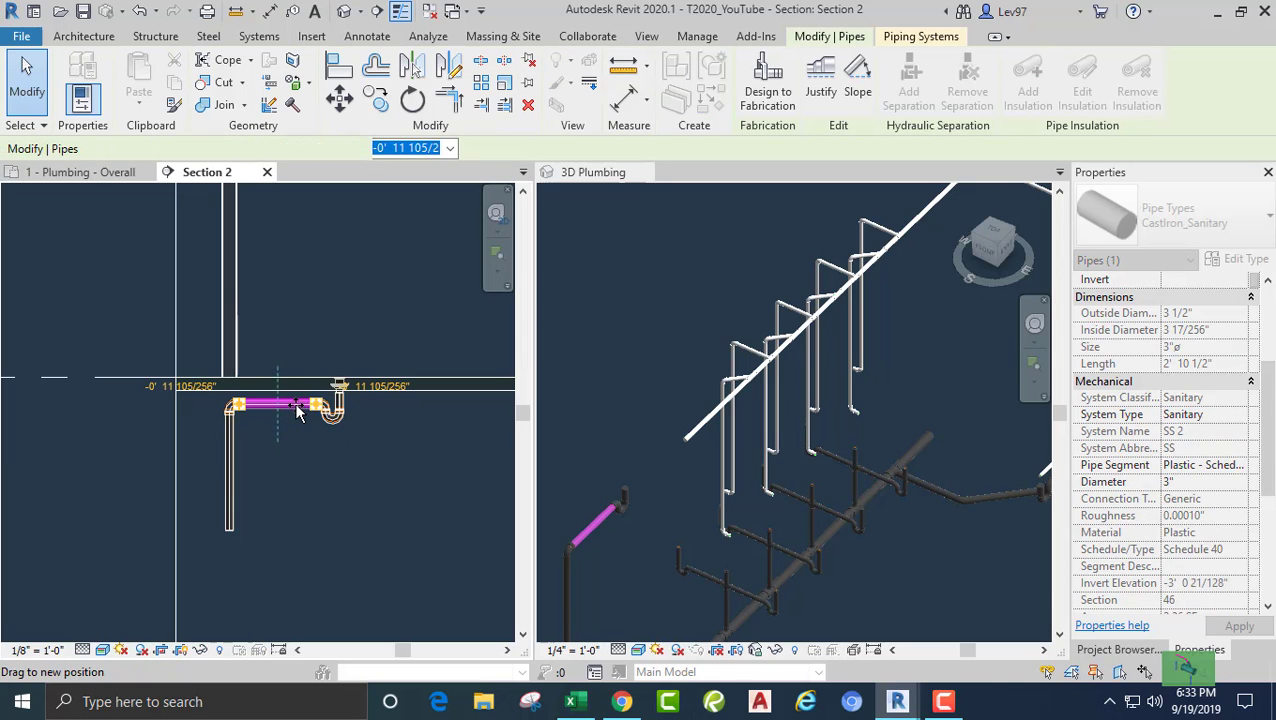
drag(293, 460, 288, 447)
scroll(300, 455, up, 2)
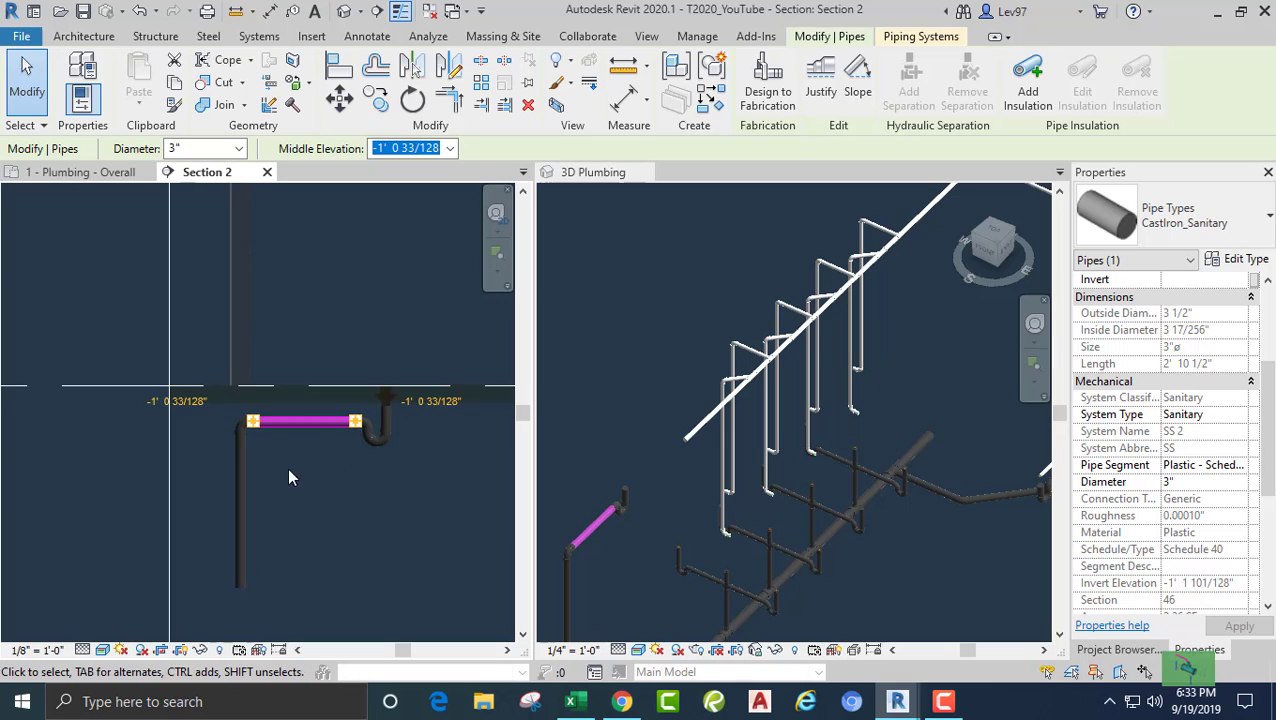
- Start a new pipe from the bottom end of the vertical drop
click(240, 489)
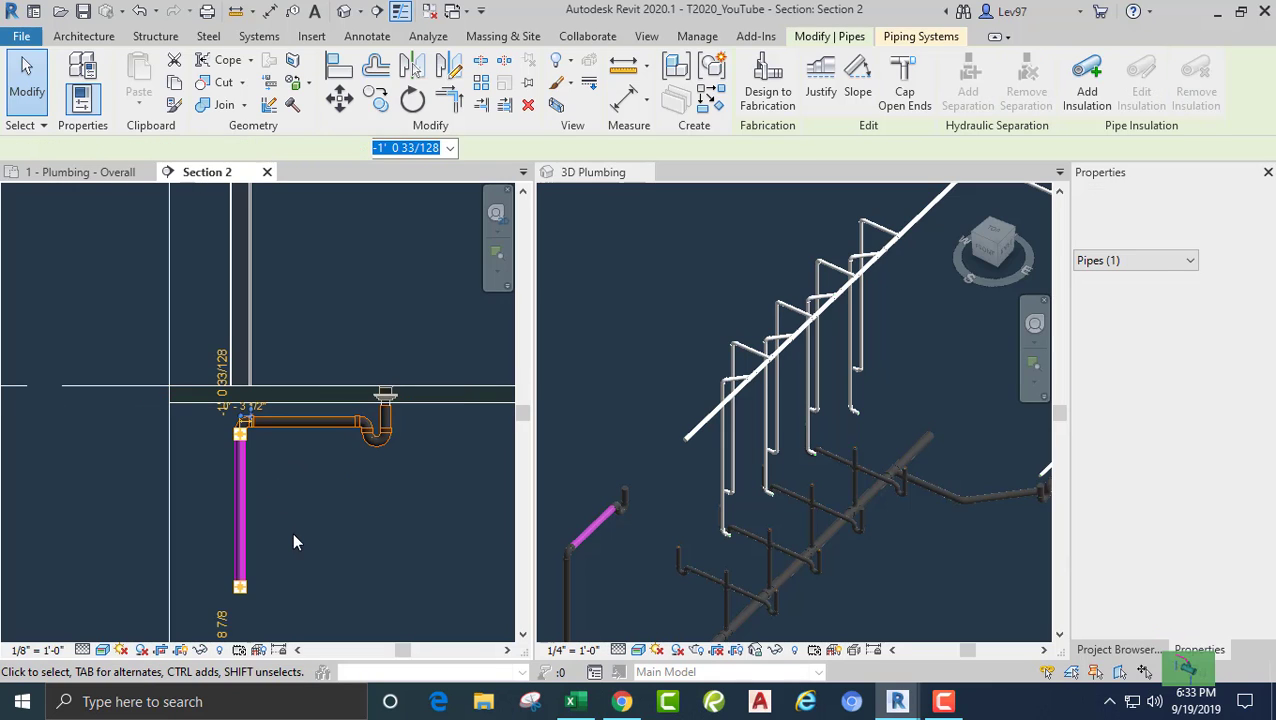
right_click(241, 592)
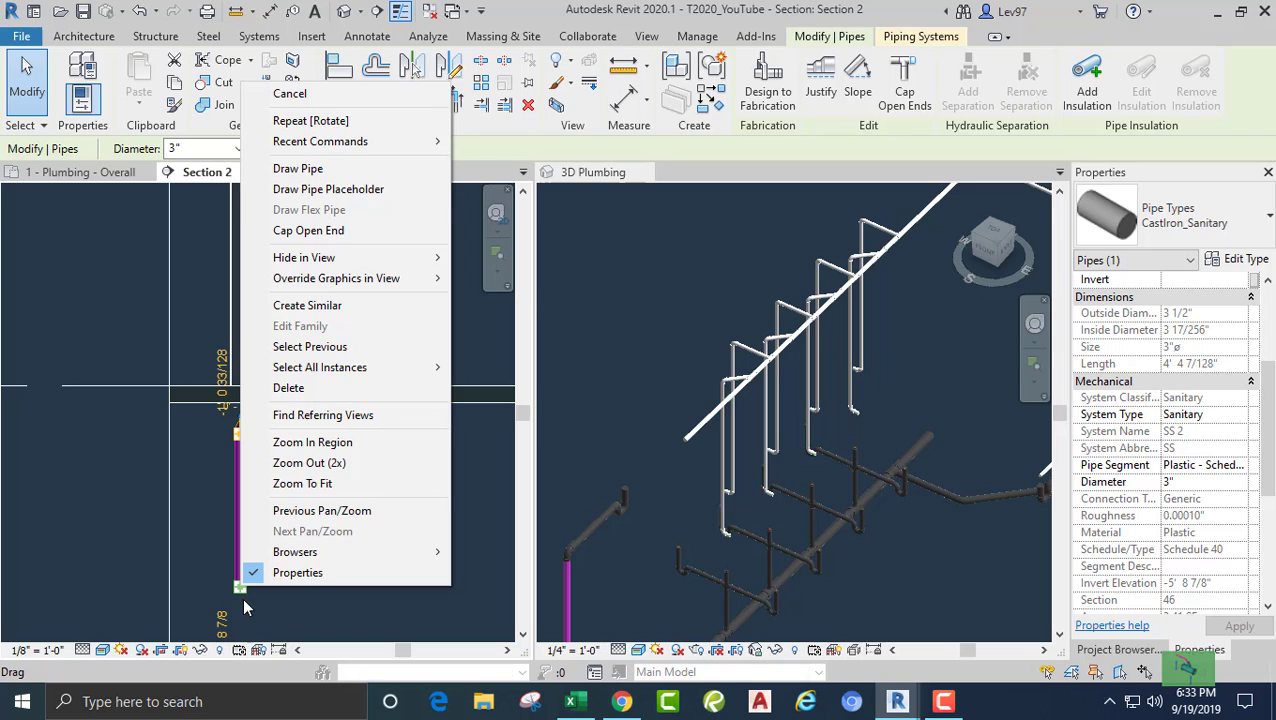
key(Escape)
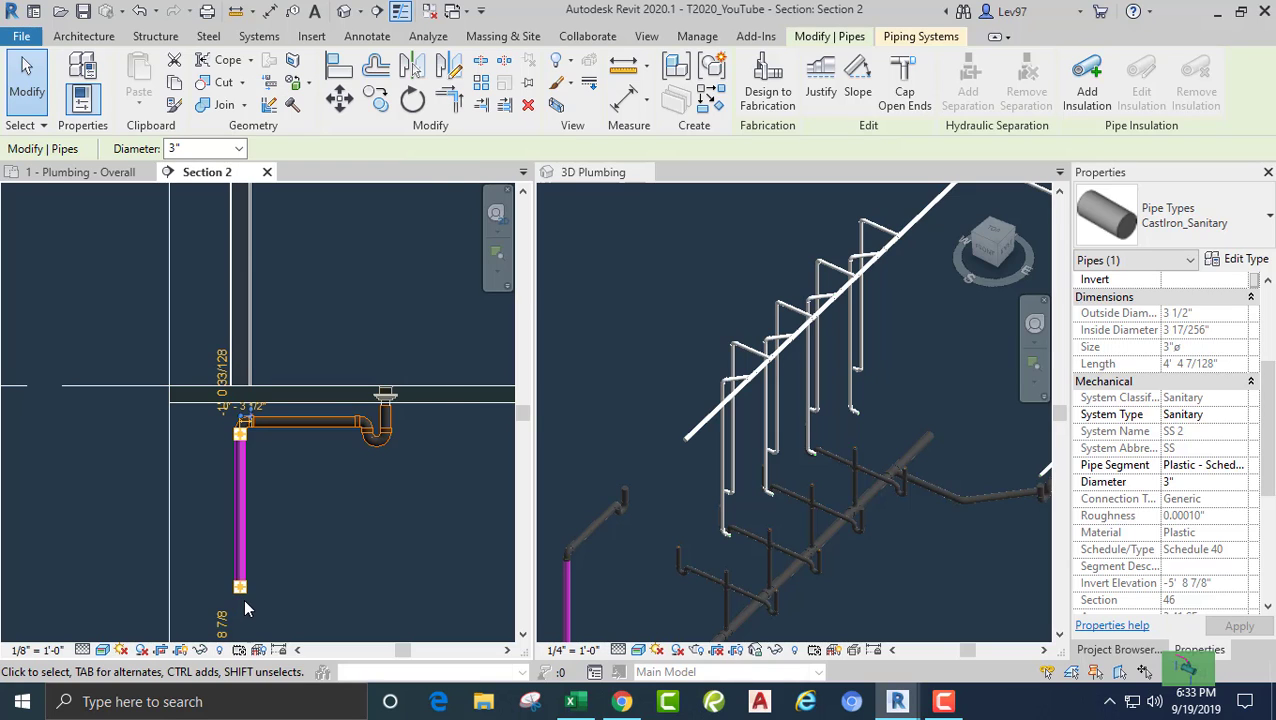
click(247, 609)
middle_drag(247, 609, 293, 549)
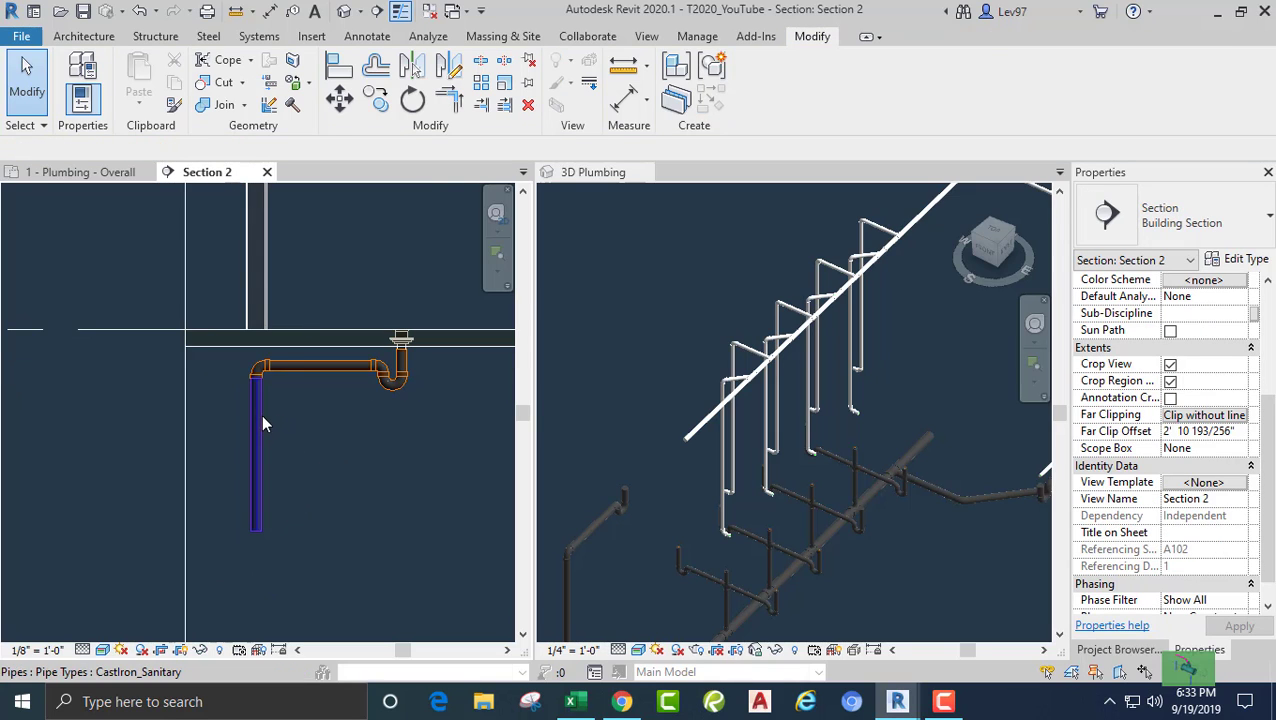
click(267, 420)
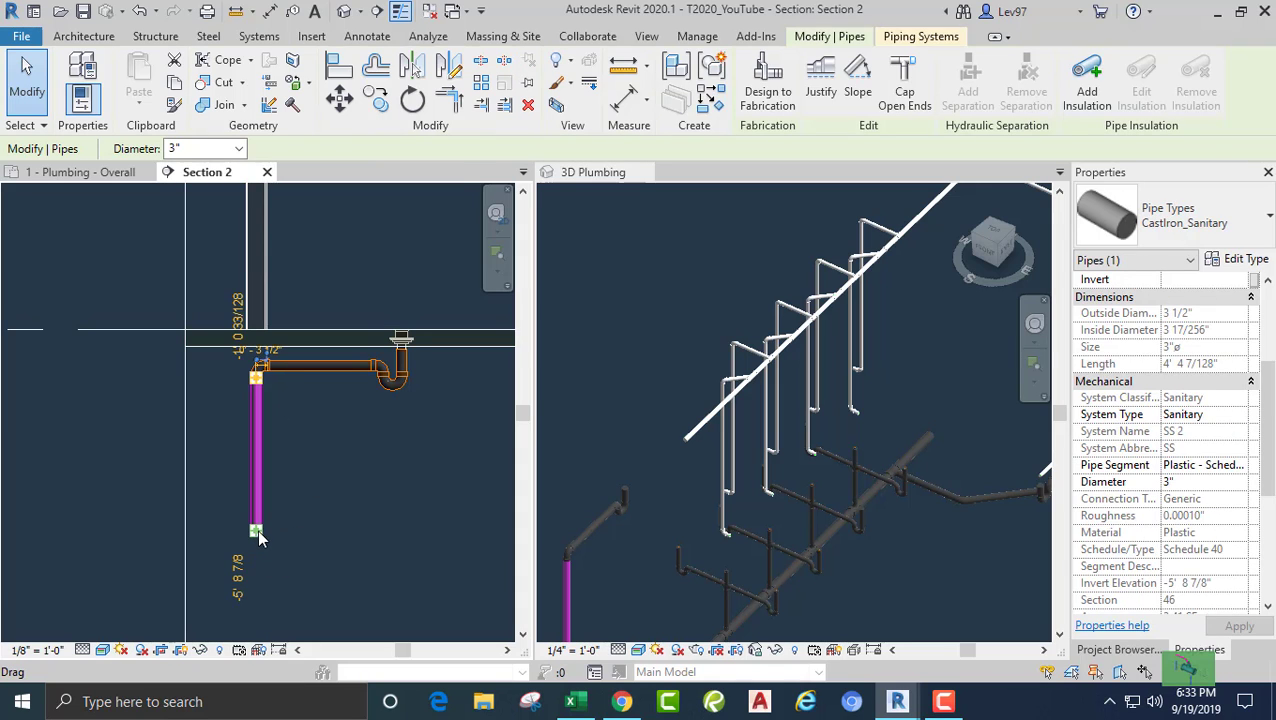
right_click(258, 537)
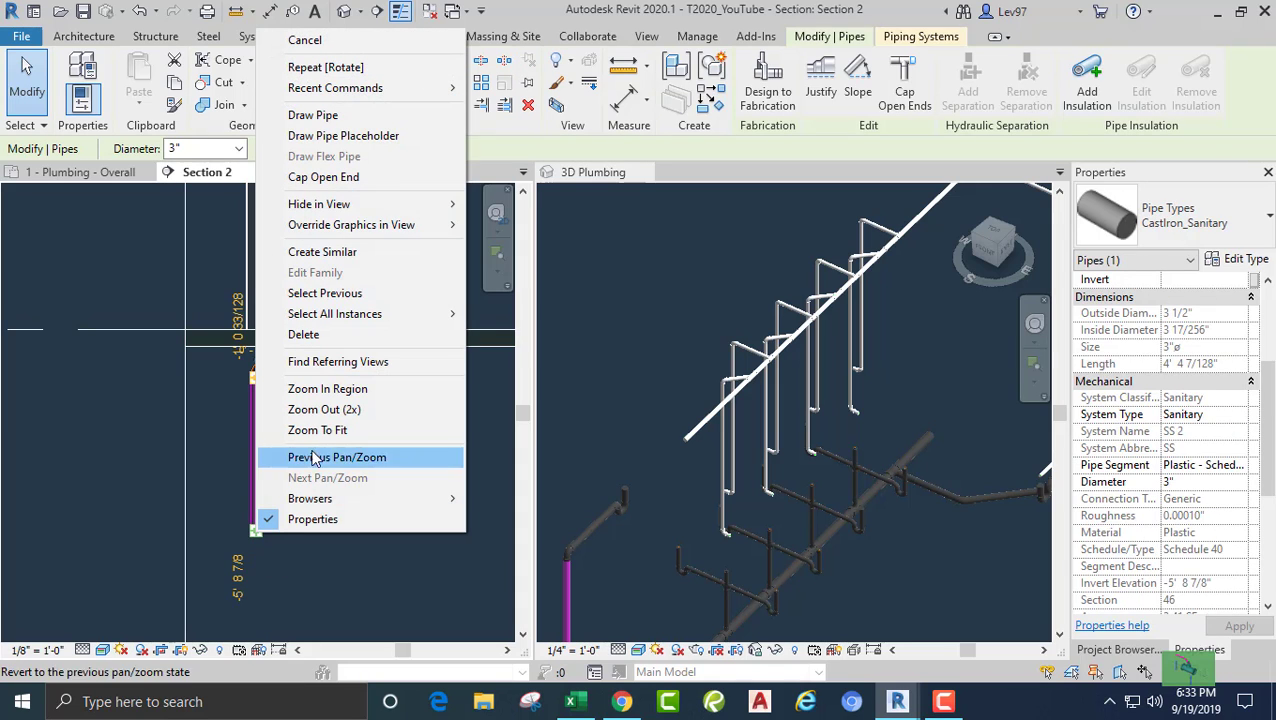
click(313, 116)
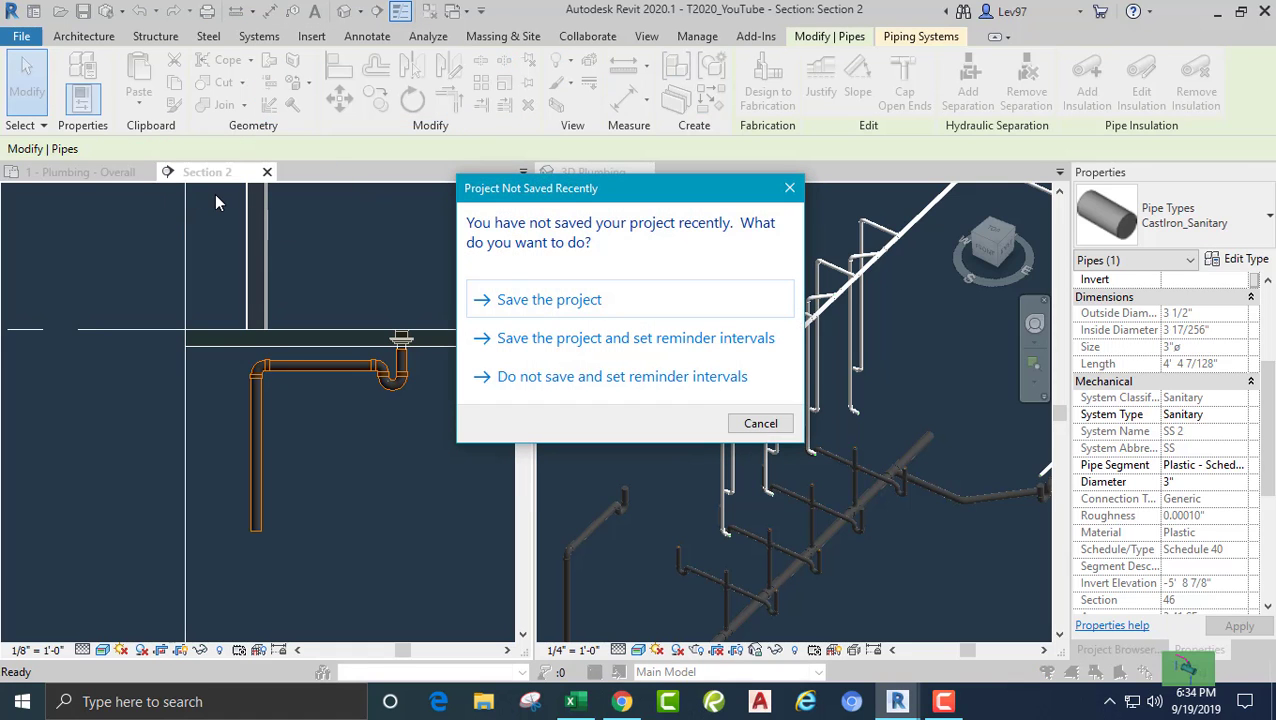
- Dismiss the save reminder and, in 1 - Plumbing - Overall, start a pipe at the drop's lower end
key(Escape)
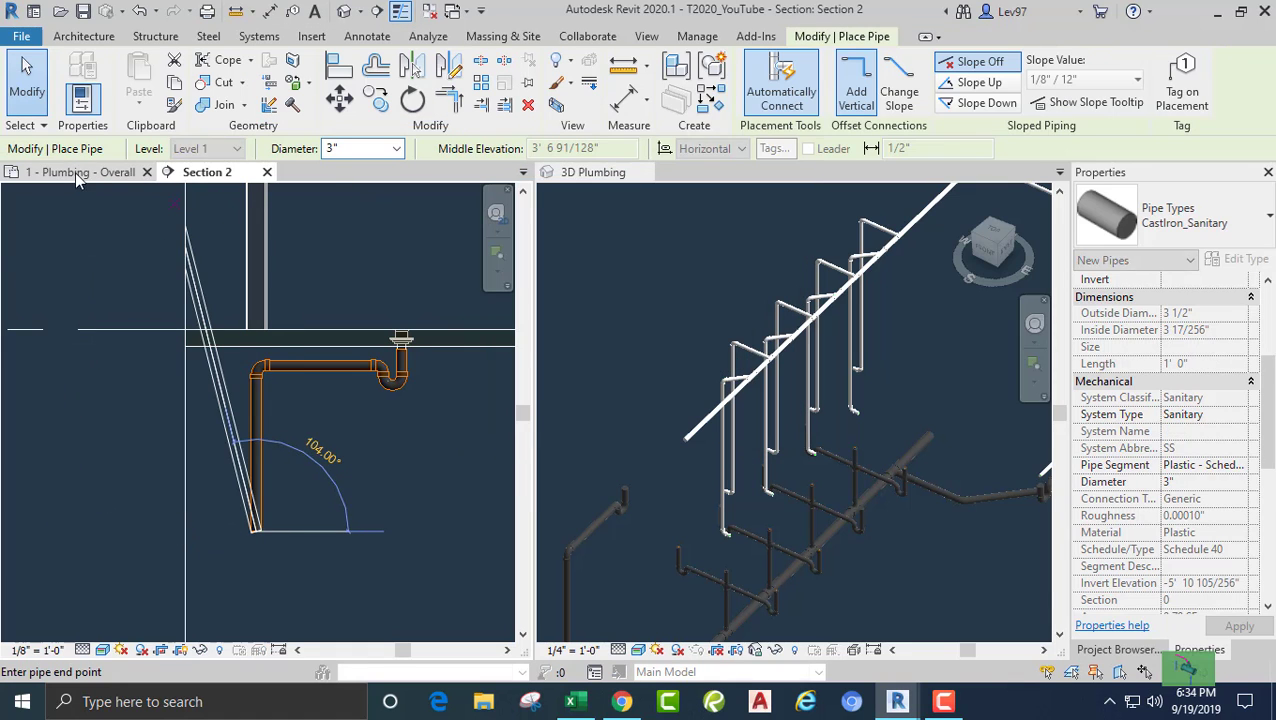
click(72, 176)
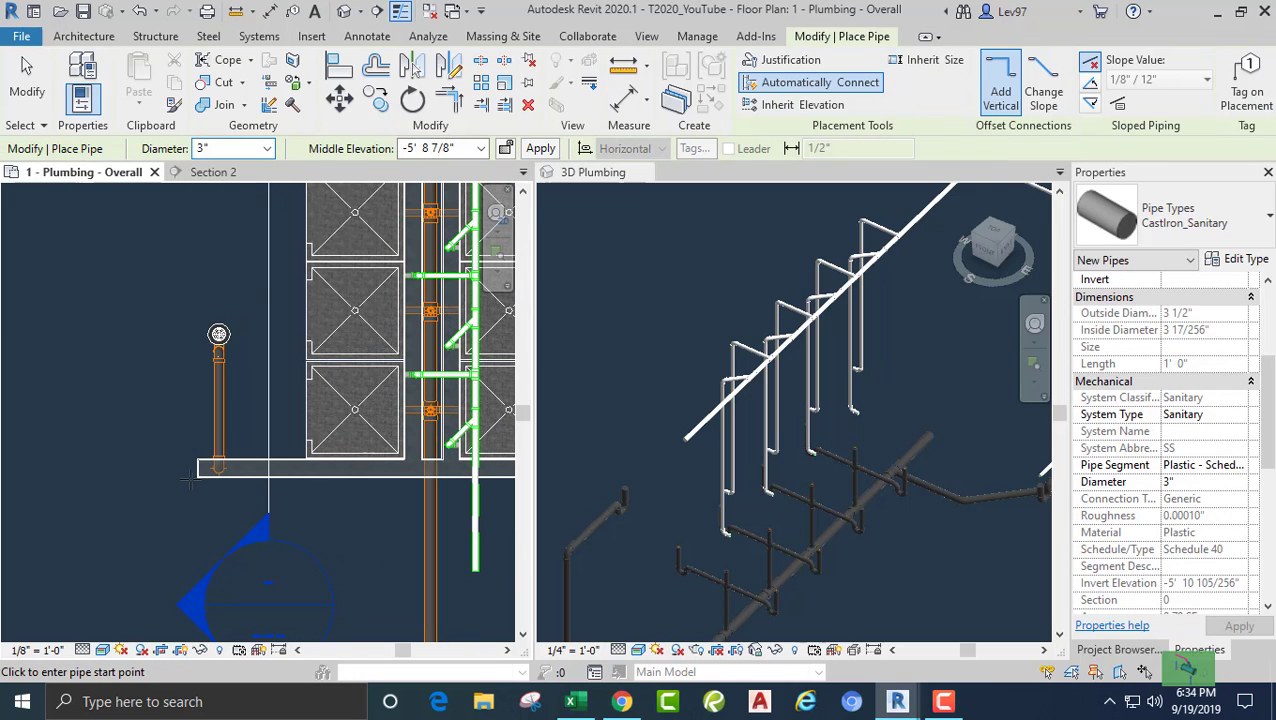
scroll(215, 470, up, 4)
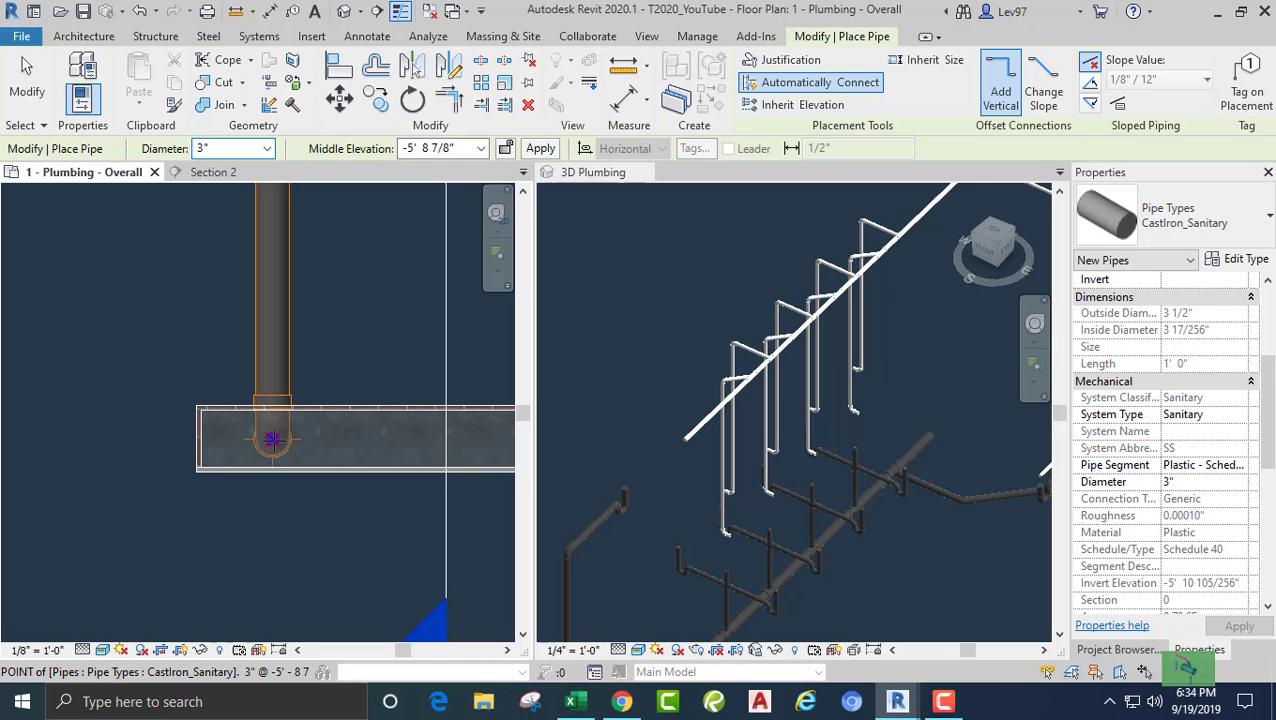
click(272, 440)
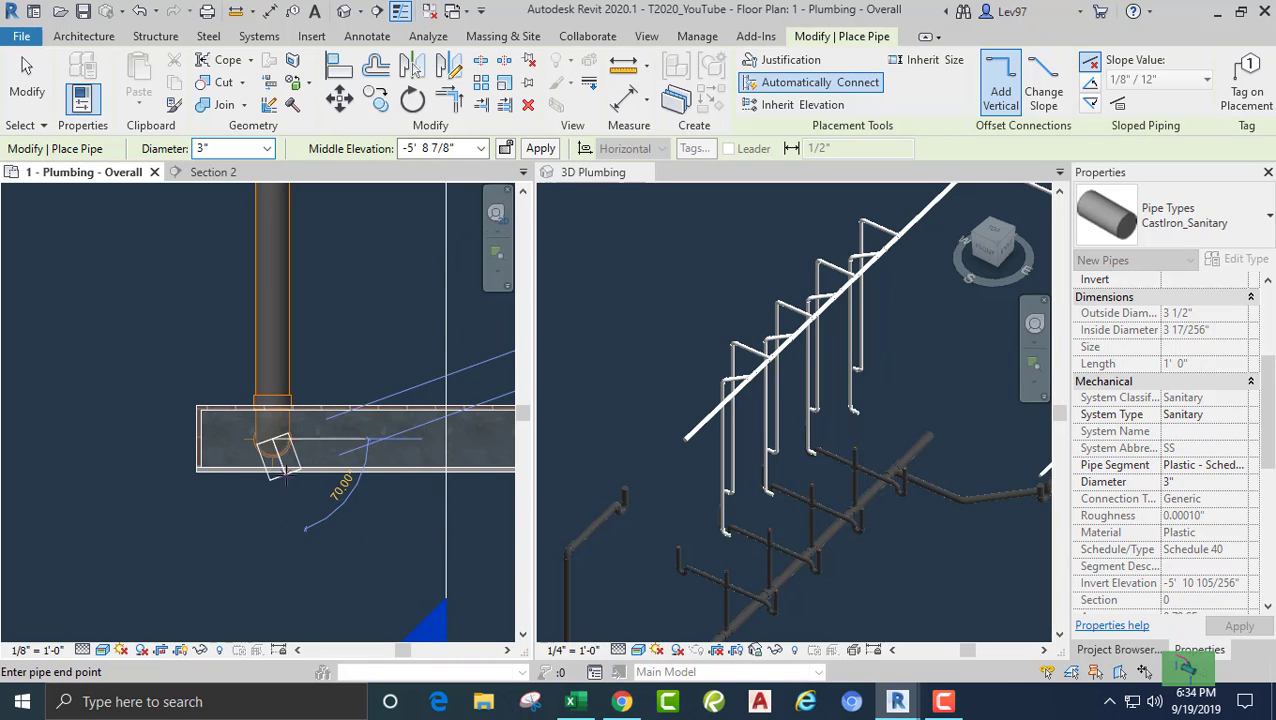
- Slope the pipe down at 1/8"/12" and tie it at 45° into the main sanitary line
scroll(278, 467, down, 2)
scroll(278, 467, down, 2)
middle_drag(313, 527, 330, 470)
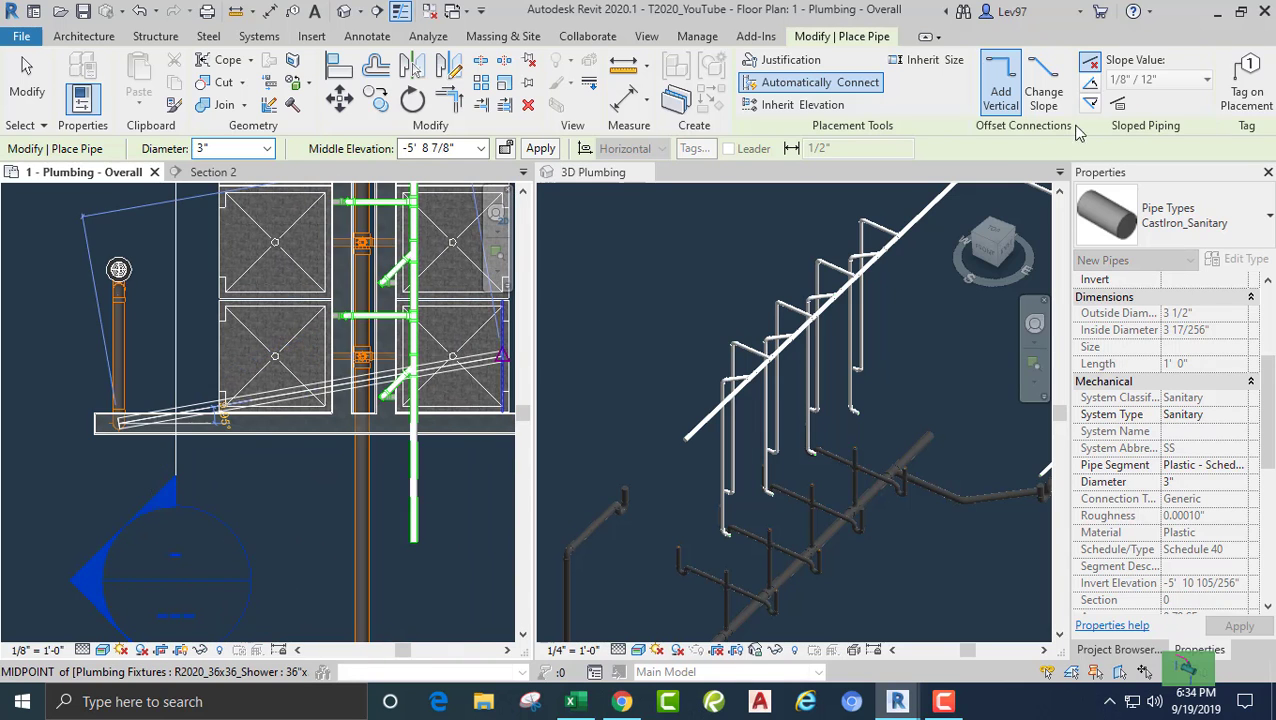
click(1092, 104)
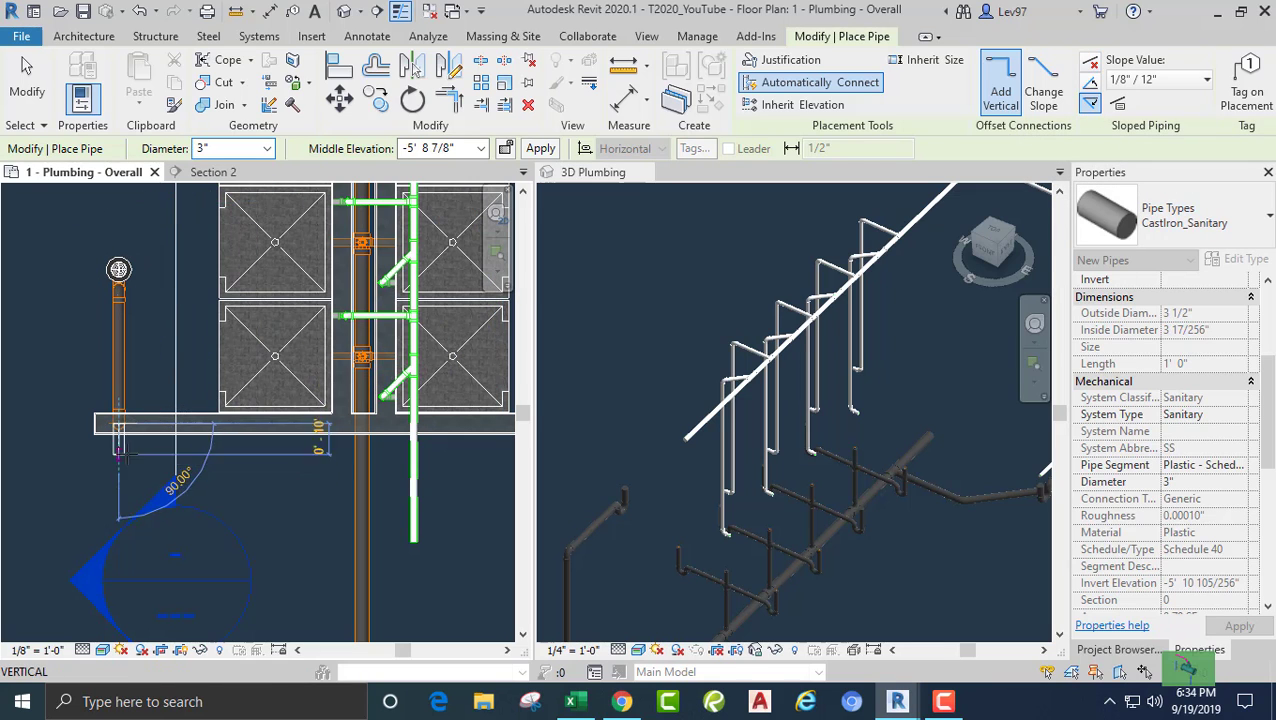
scroll(133, 436, up, 2)
scroll(135, 438, up, 1)
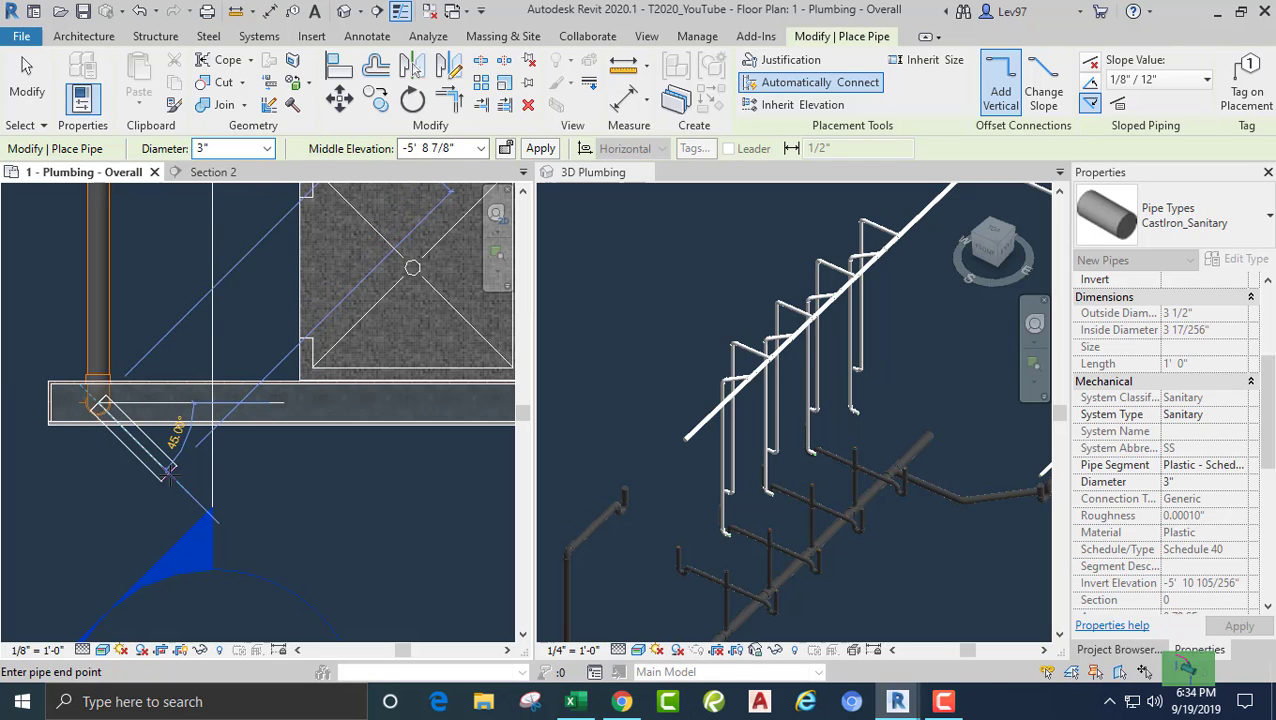
scroll(190, 470, down, 1)
middle_drag(190, 470, 31, 406)
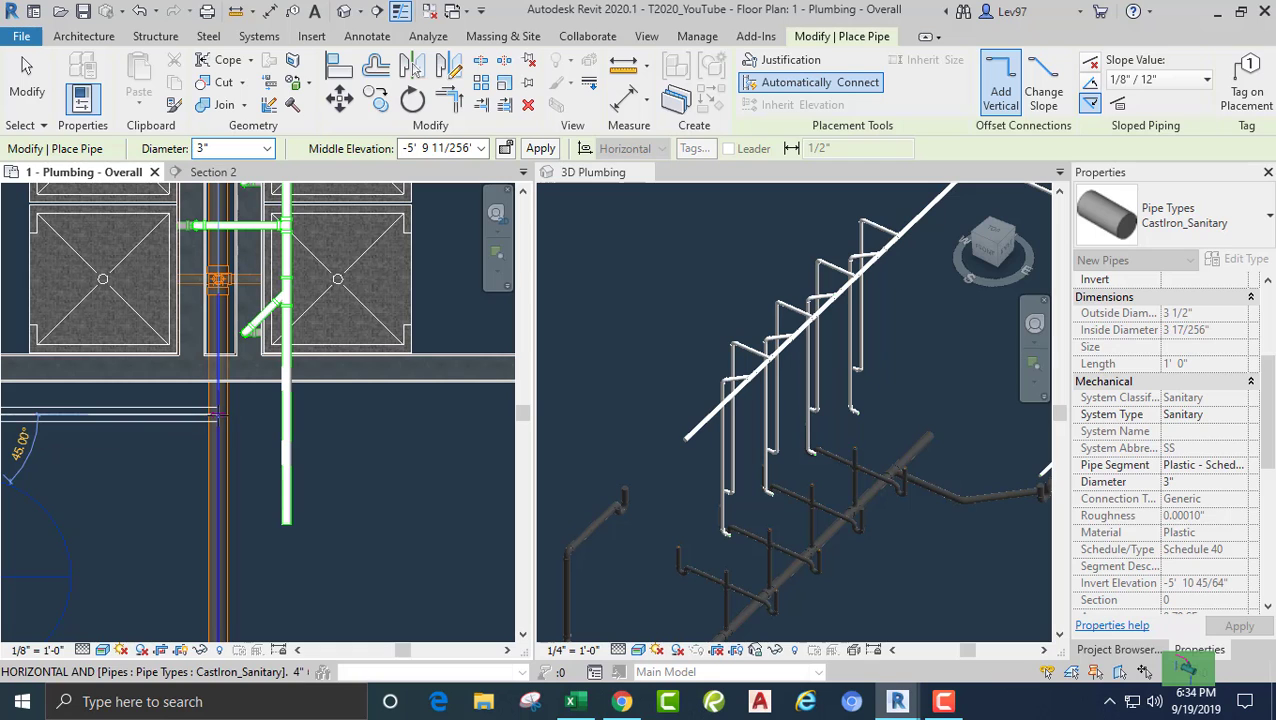
click(215, 415)
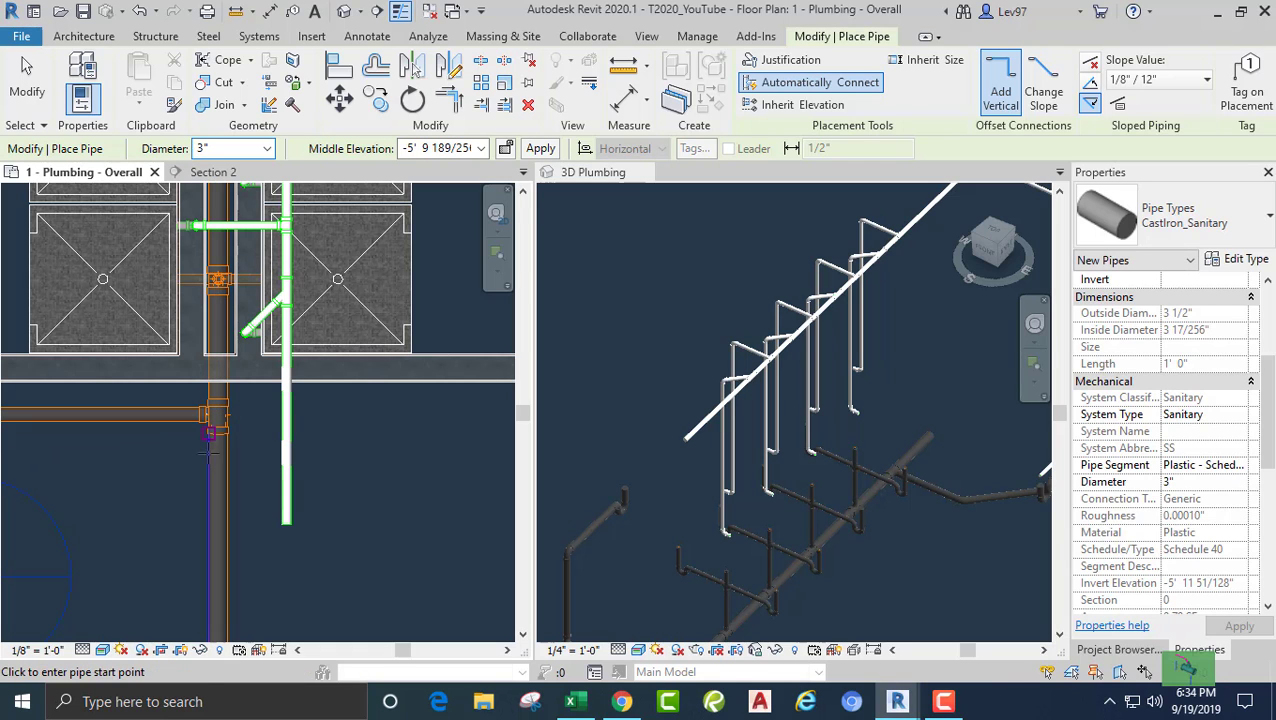
key(Escape)
key(Escape)
- Inspect the horizontal drain pipe in 3D, then undo it from the floor plan
scroll(319, 454, up, 2)
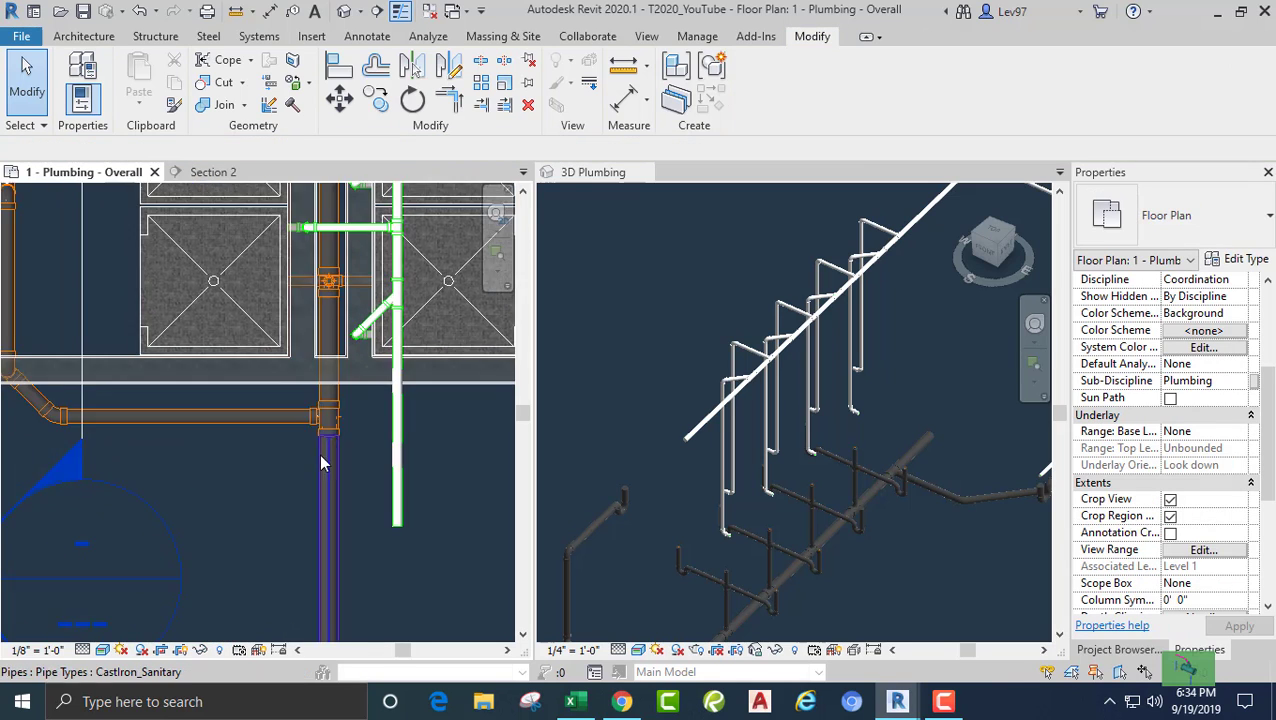
scroll(235, 490, down, 4)
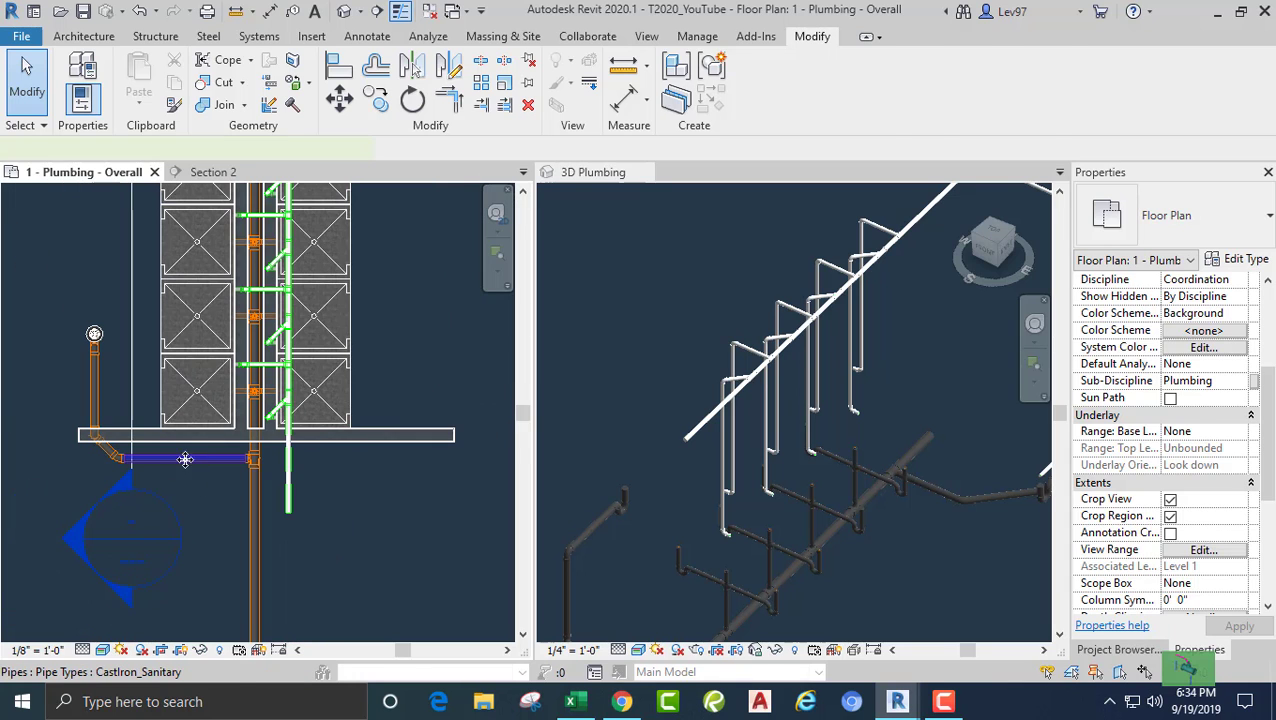
click(188, 458)
click(647, 380)
scroll(648, 385, up, 5)
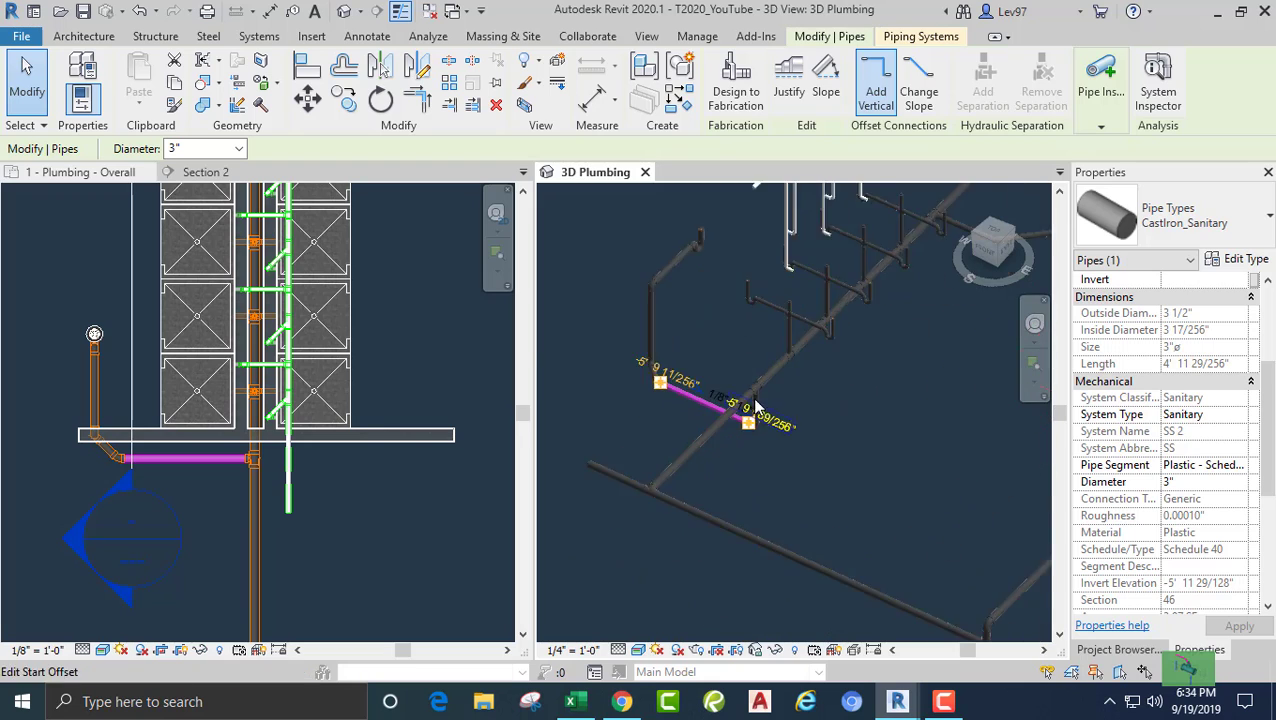
scroll(837, 416, down, 3)
click(657, 389)
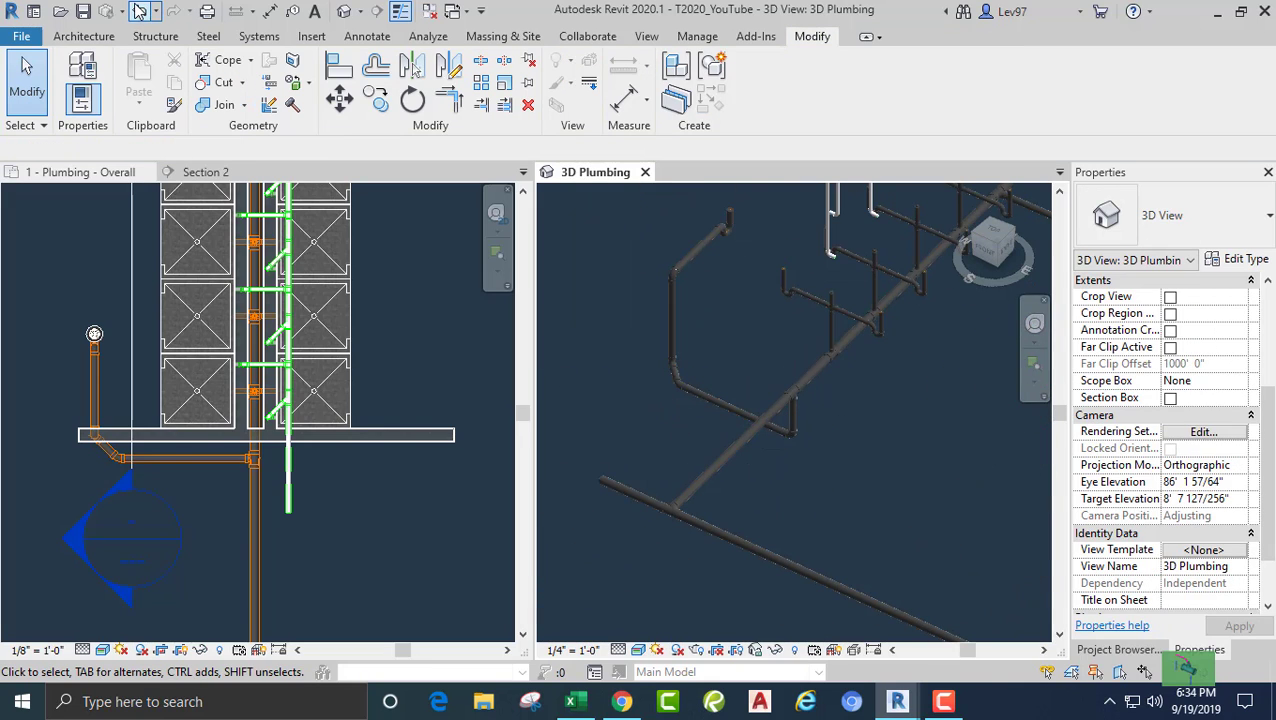
click(83, 209)
click(140, 14)
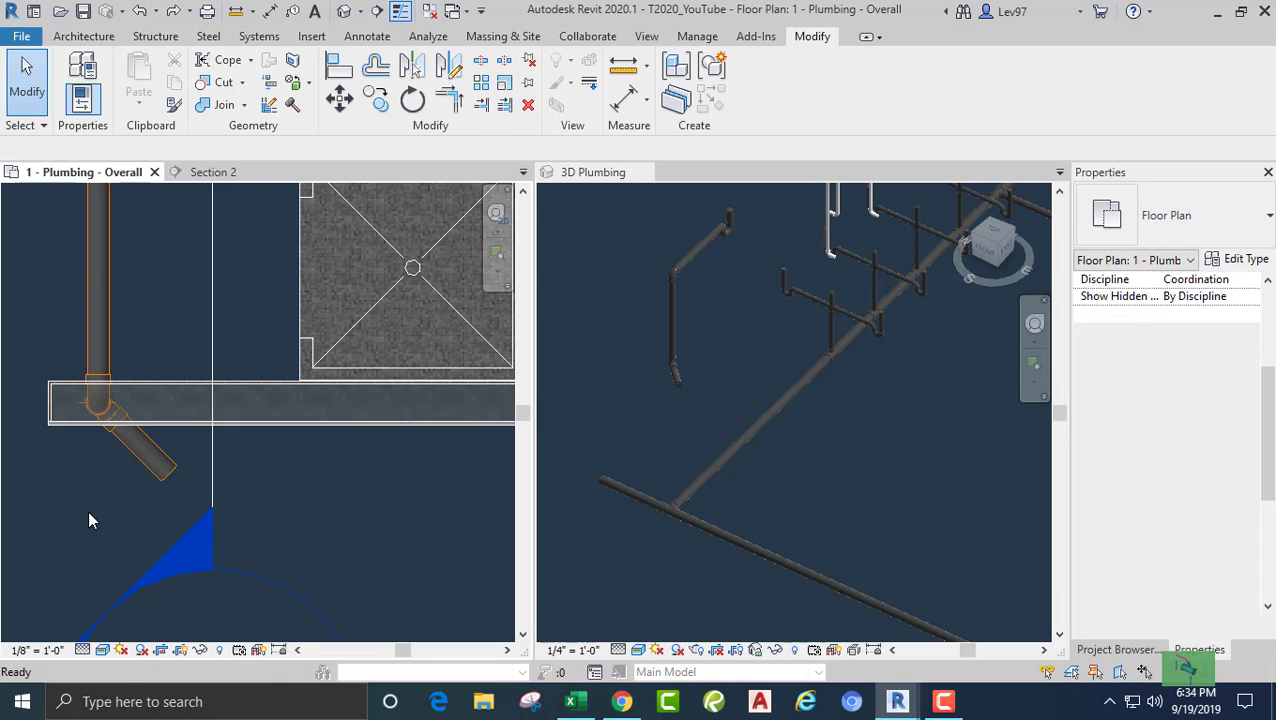
- Extend the 45° drain branch with a 3" pipe running right, sloped 1/8"/12"
scroll(148, 519, down, 3)
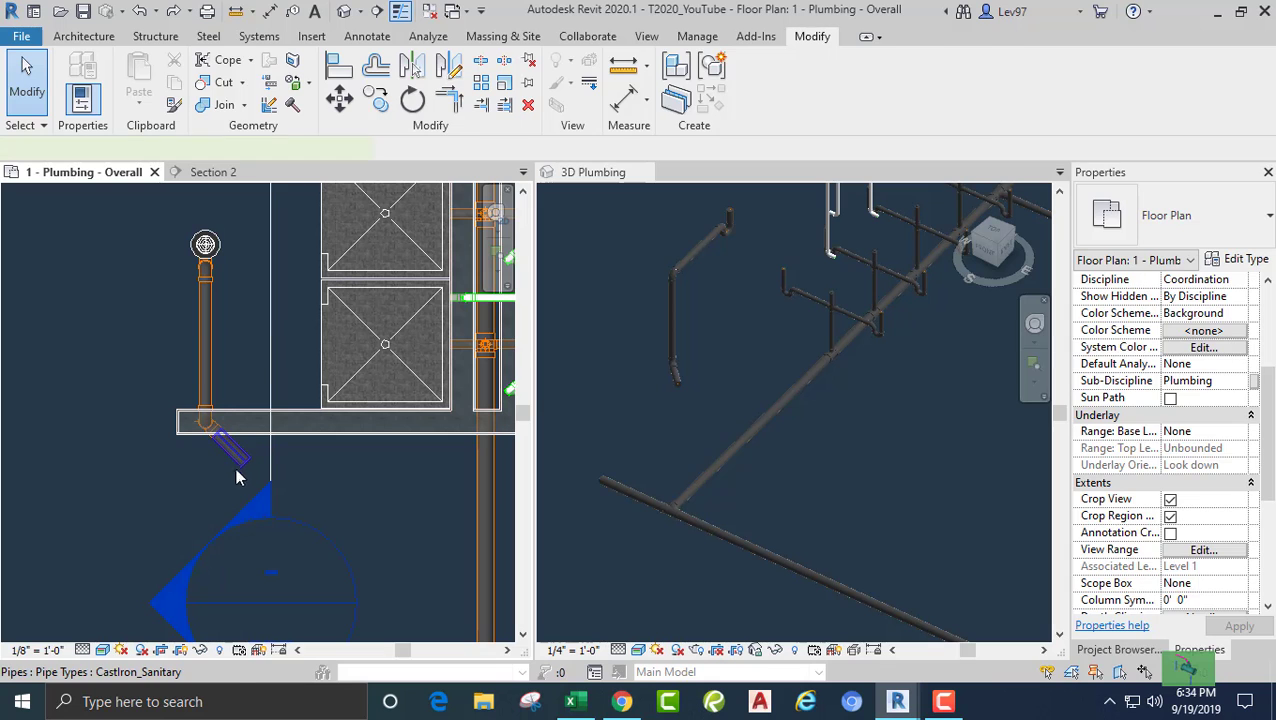
click(237, 476)
right_click(247, 467)
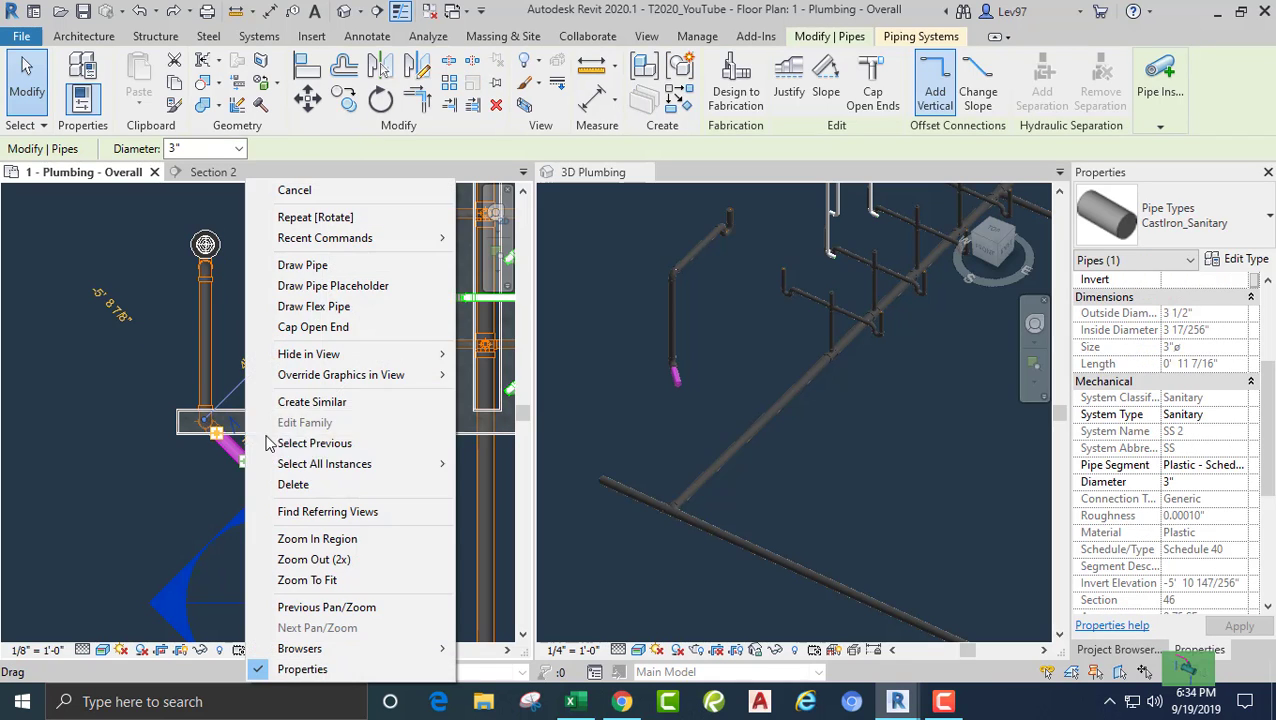
click(300, 265)
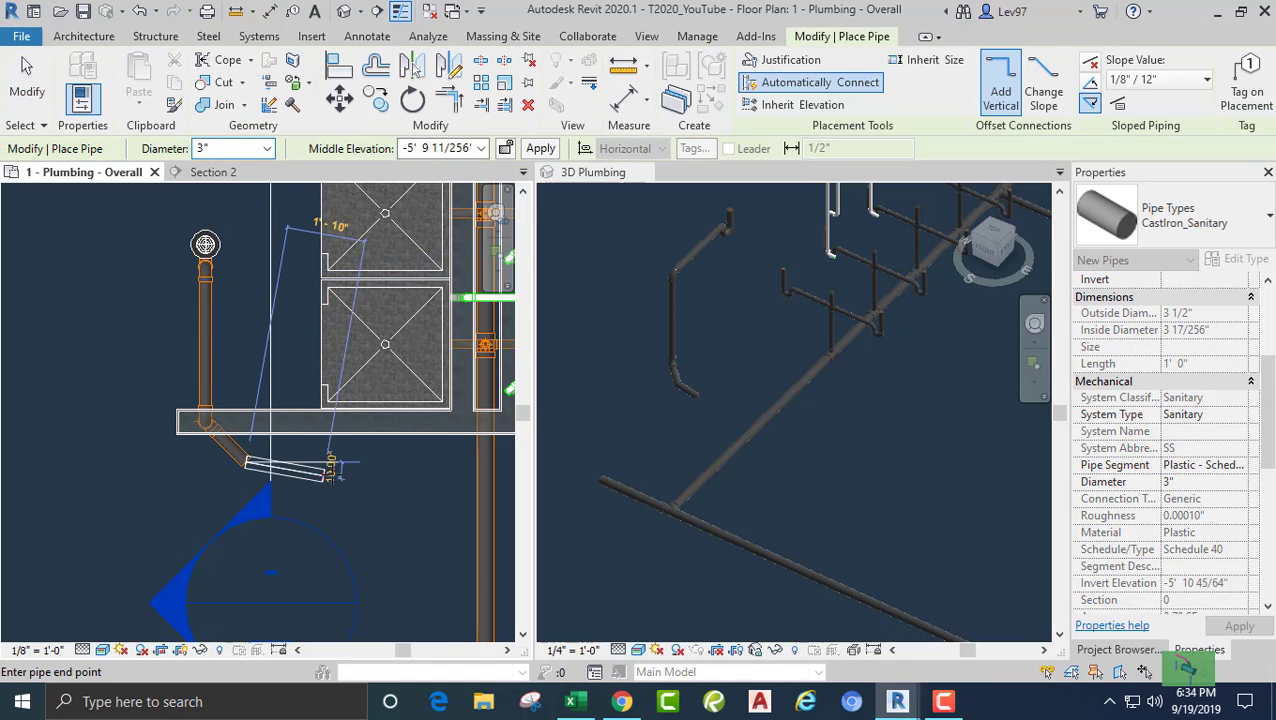
click(449, 461)
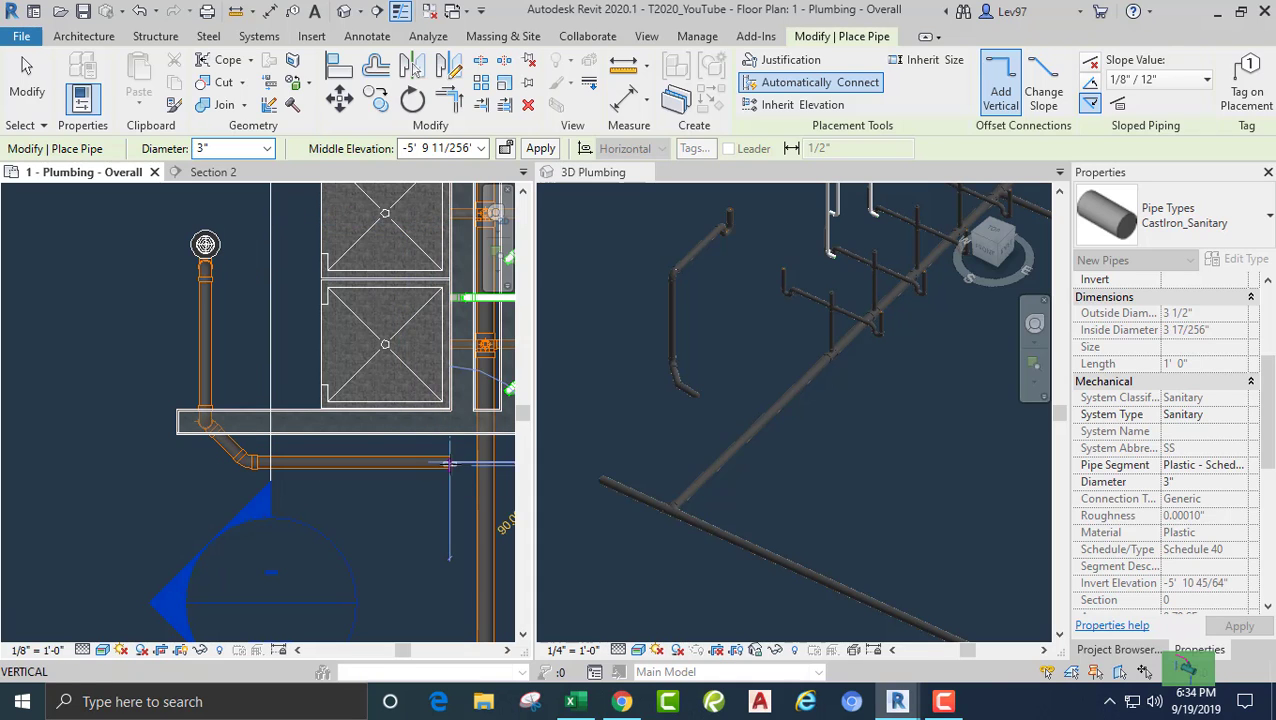
click(628, 323)
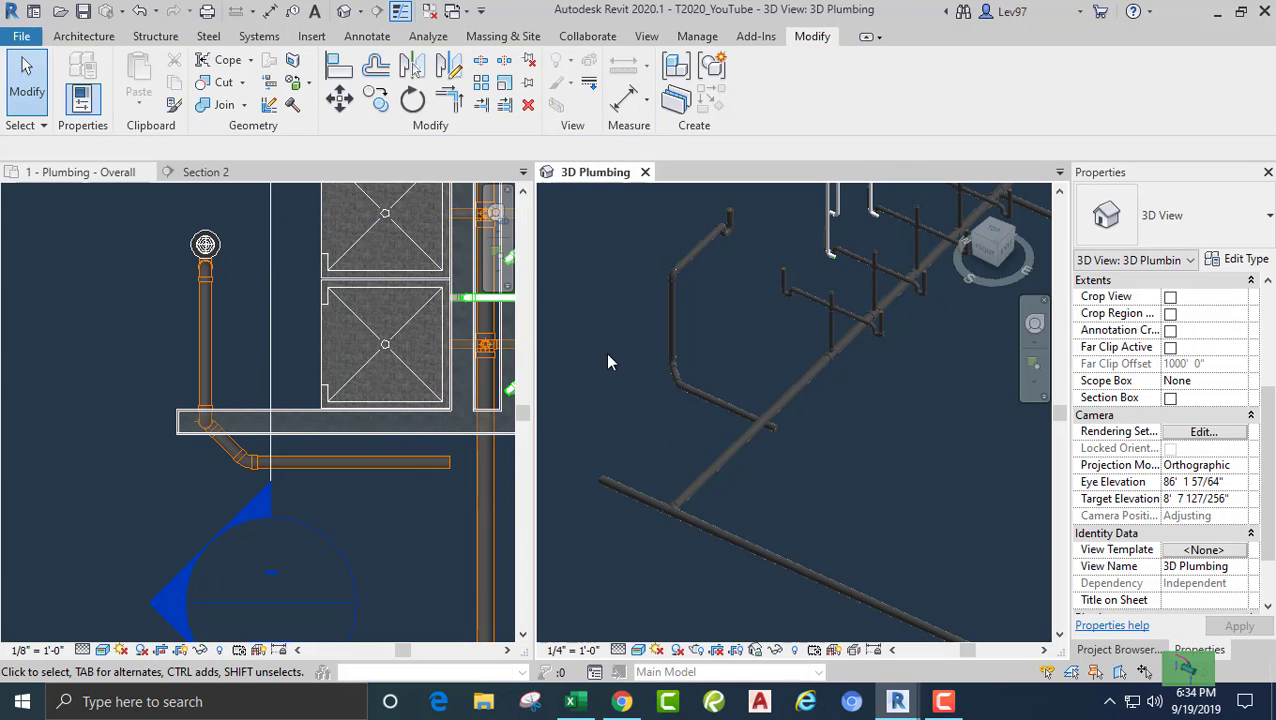
click(117, 295)
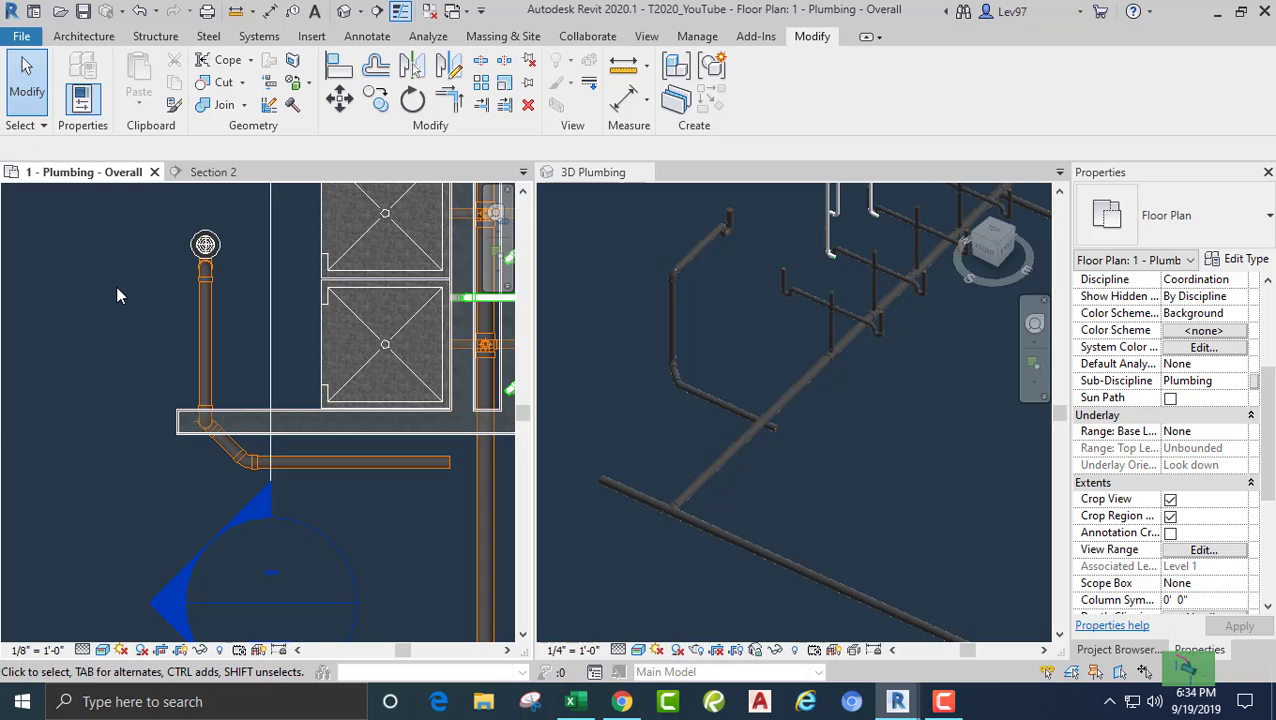
- Tile the floor plan, 3D Plumbing and Section 2 views side by side with WT
key(w)
key(t)
click(112, 482)
click(138, 265)
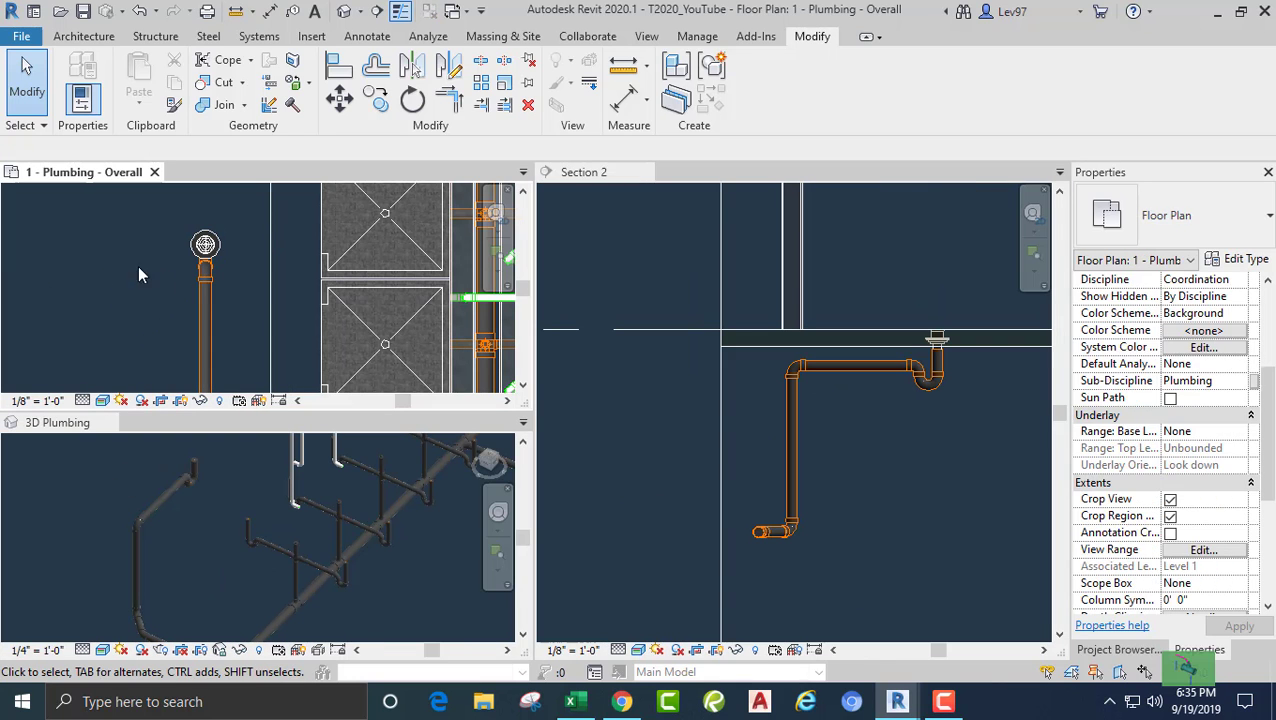
click(691, 509)
click(149, 564)
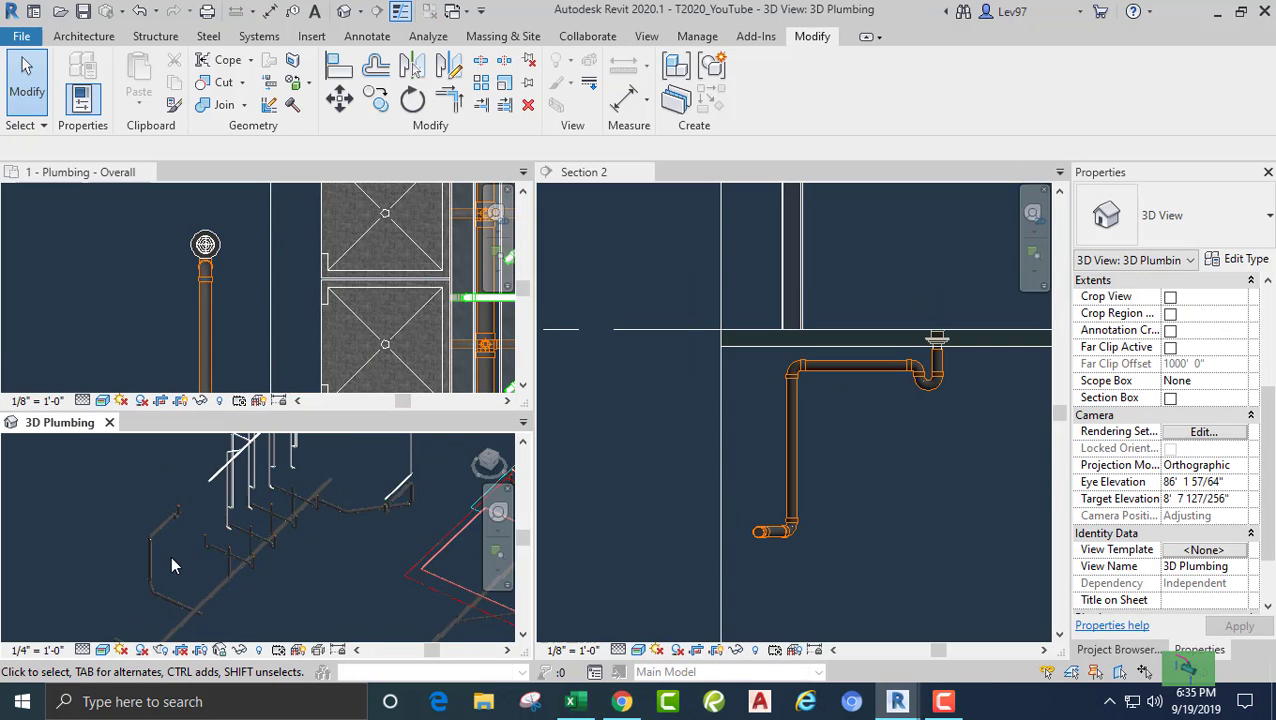
- Select the vertical drop, lower elbow and horizontal run and nudge them up twice in Section 2
scroll(170, 565, up, 3)
drag(270, 582, 207, 487)
click(687, 486)
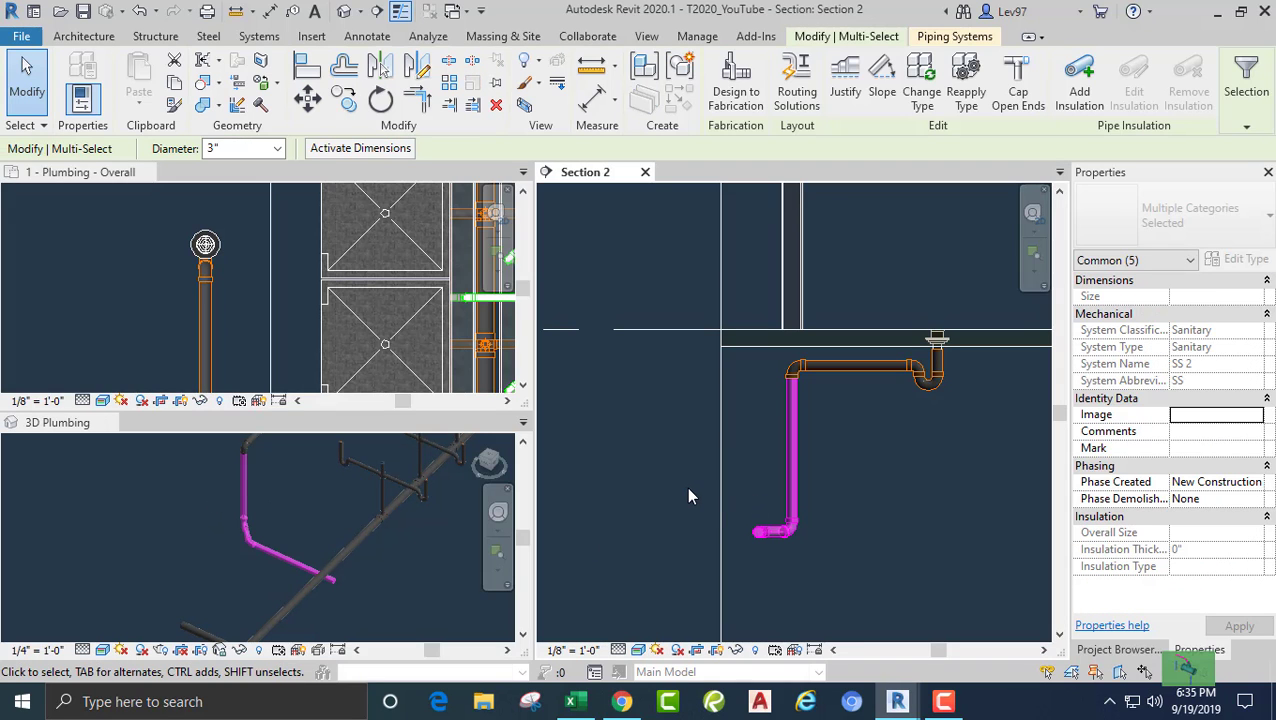
key(Up)
key(Up)
key(Up)
key(Up)
key(Up)
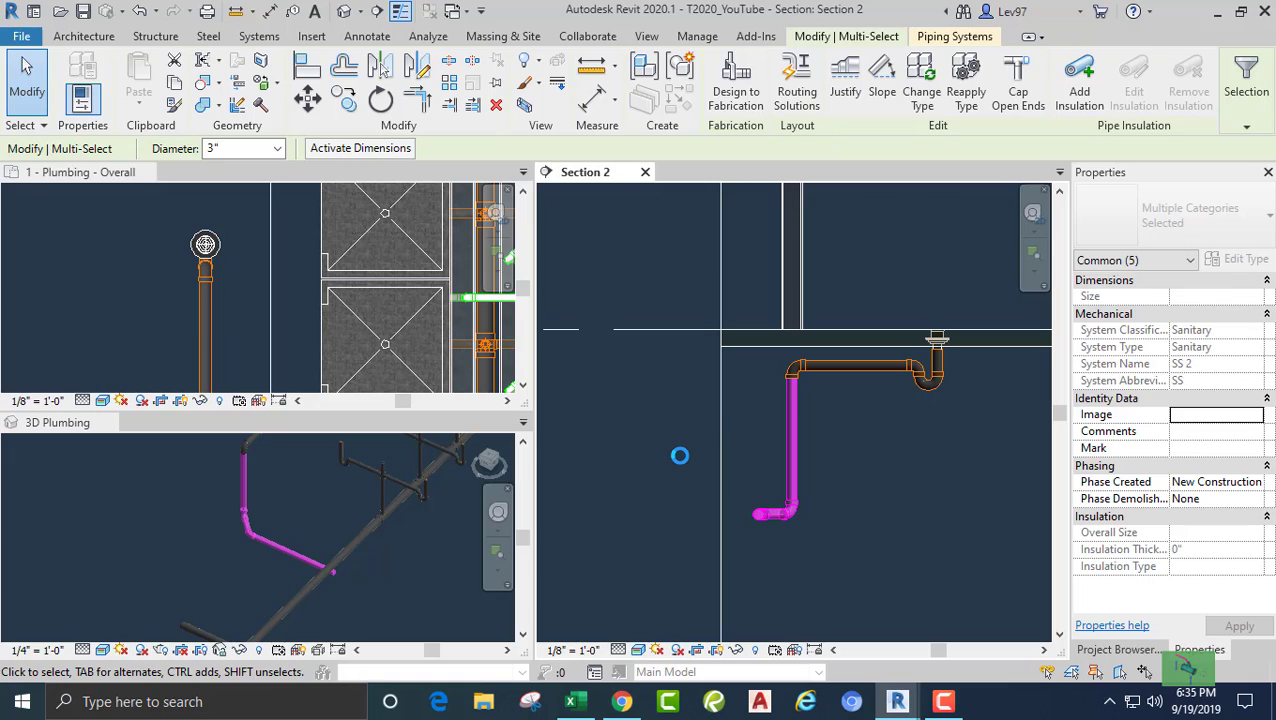
key(Up)
key(Up)
key(Up)
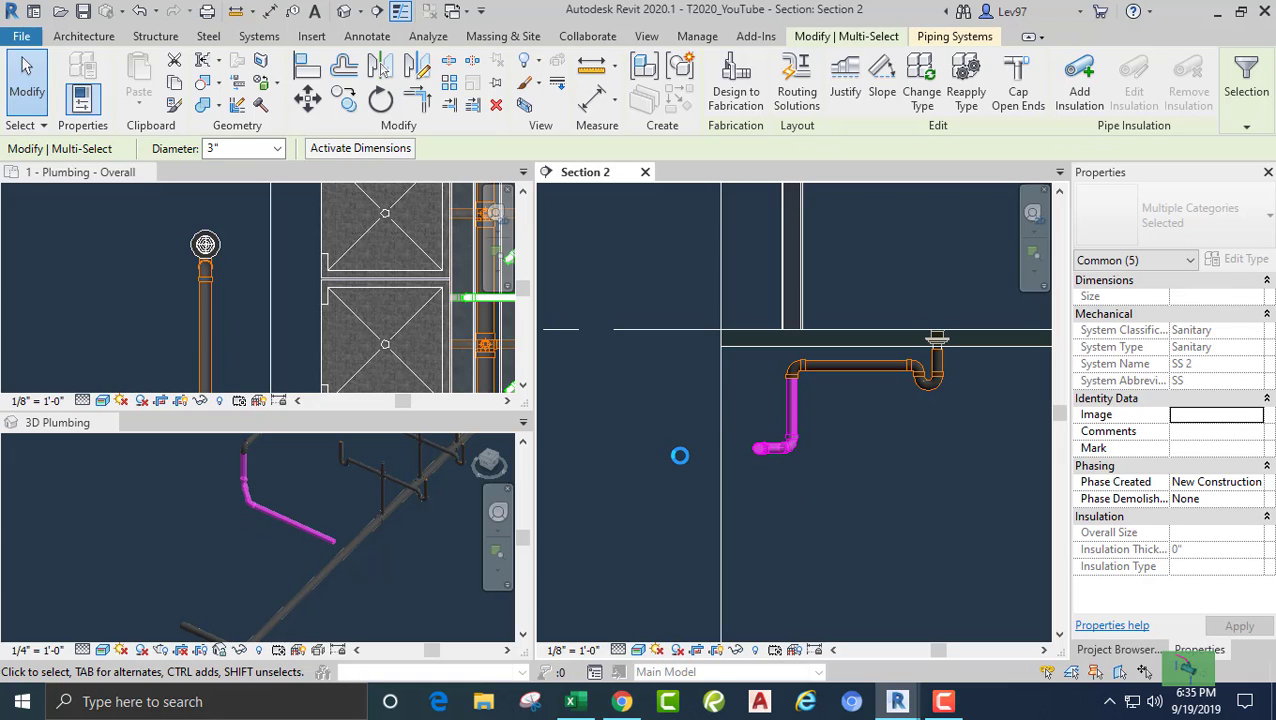
- Orbit the 3D view and check the sloped horizontal pipe's 1/8" per foot slope
click(627, 494)
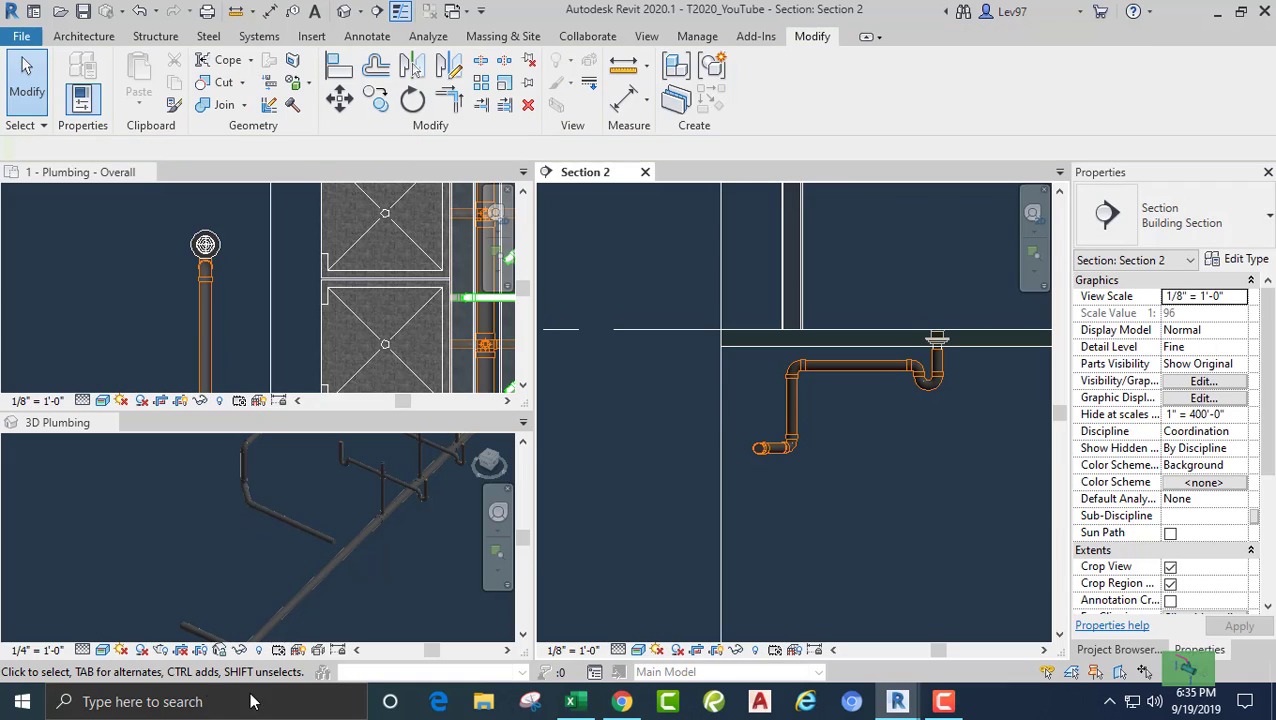
click(188, 535)
shift+middle_drag(195, 531, 231, 523)
scroll(240, 525, up, 3)
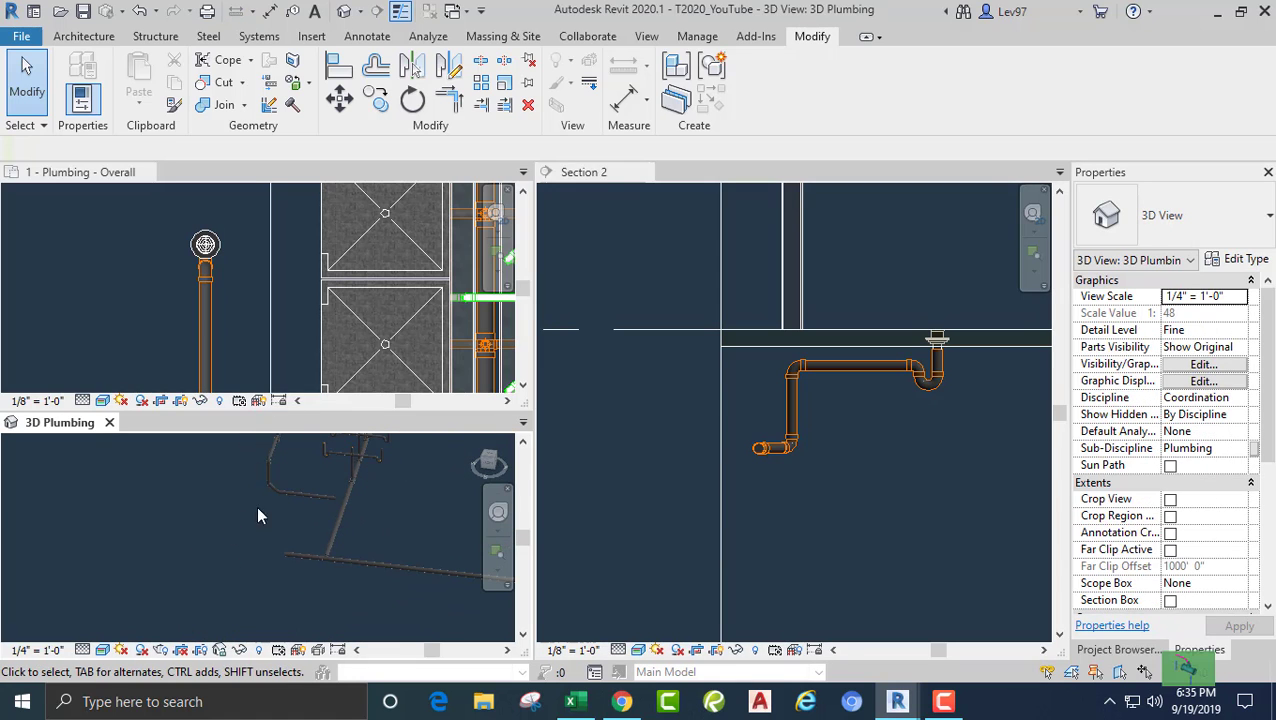
click(315, 498)
scroll(316, 500, up, 2)
scroll(331, 489, up, 3)
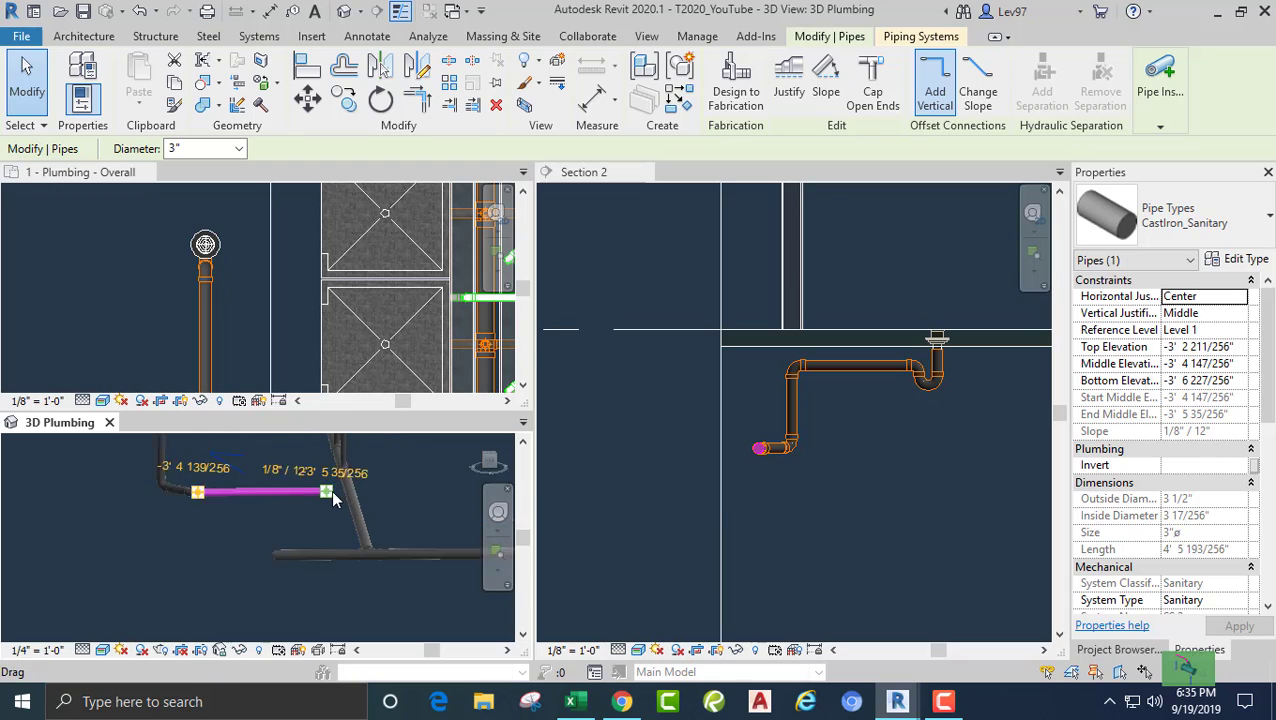
middle_drag(332, 551, 337, 584)
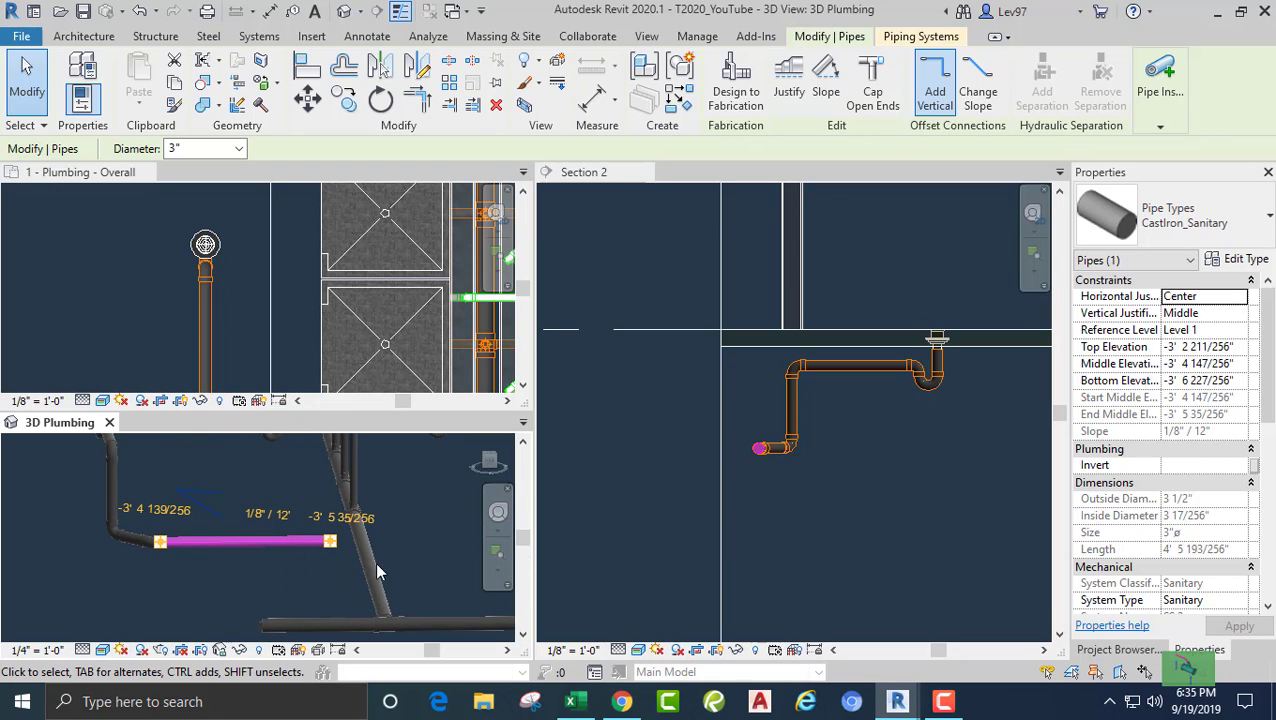
click(687, 502)
- Window-select the lower elbow and its pipes in Section 2 and nudge them up once more
drag(832, 513, 737, 448)
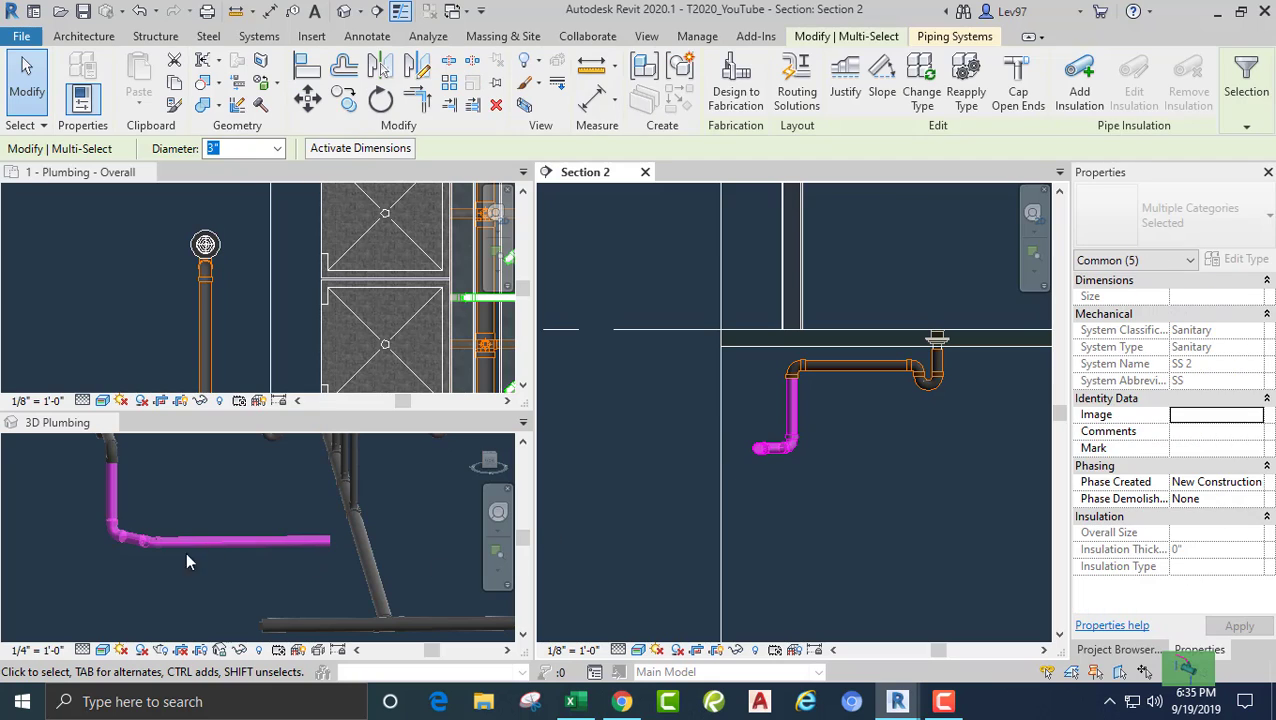
click(866, 548)
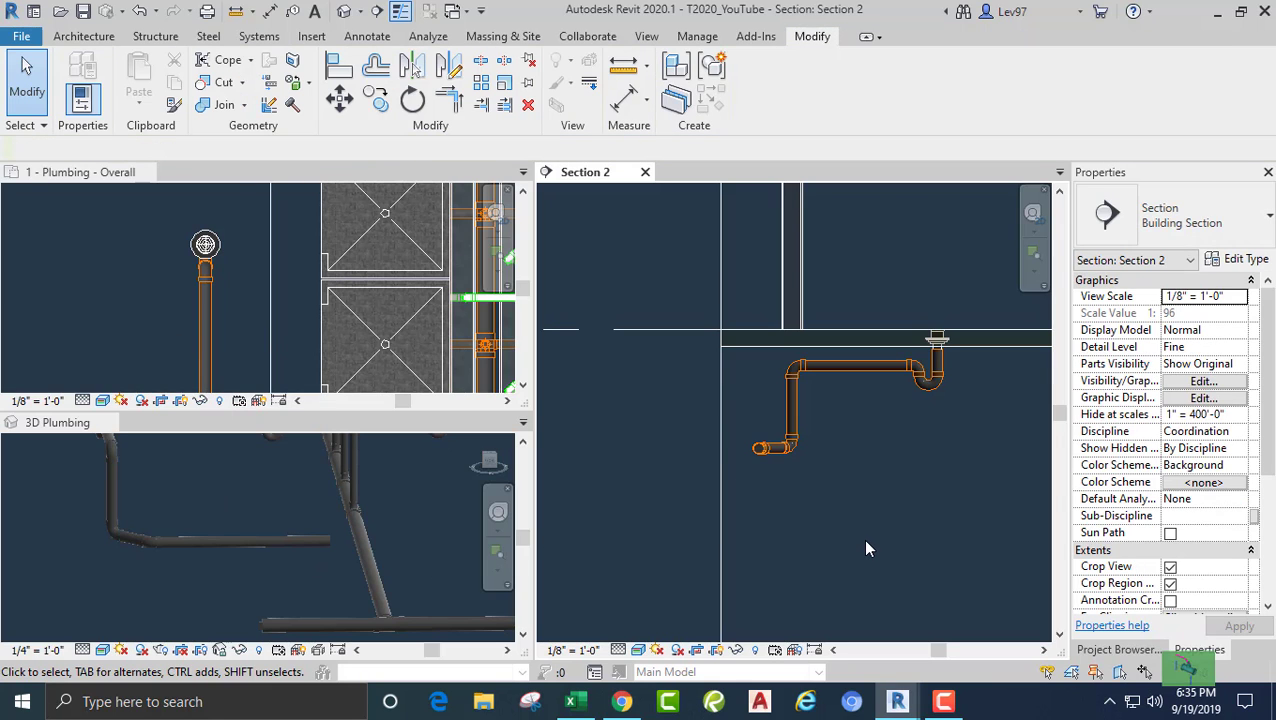
drag(831, 505, 750, 406)
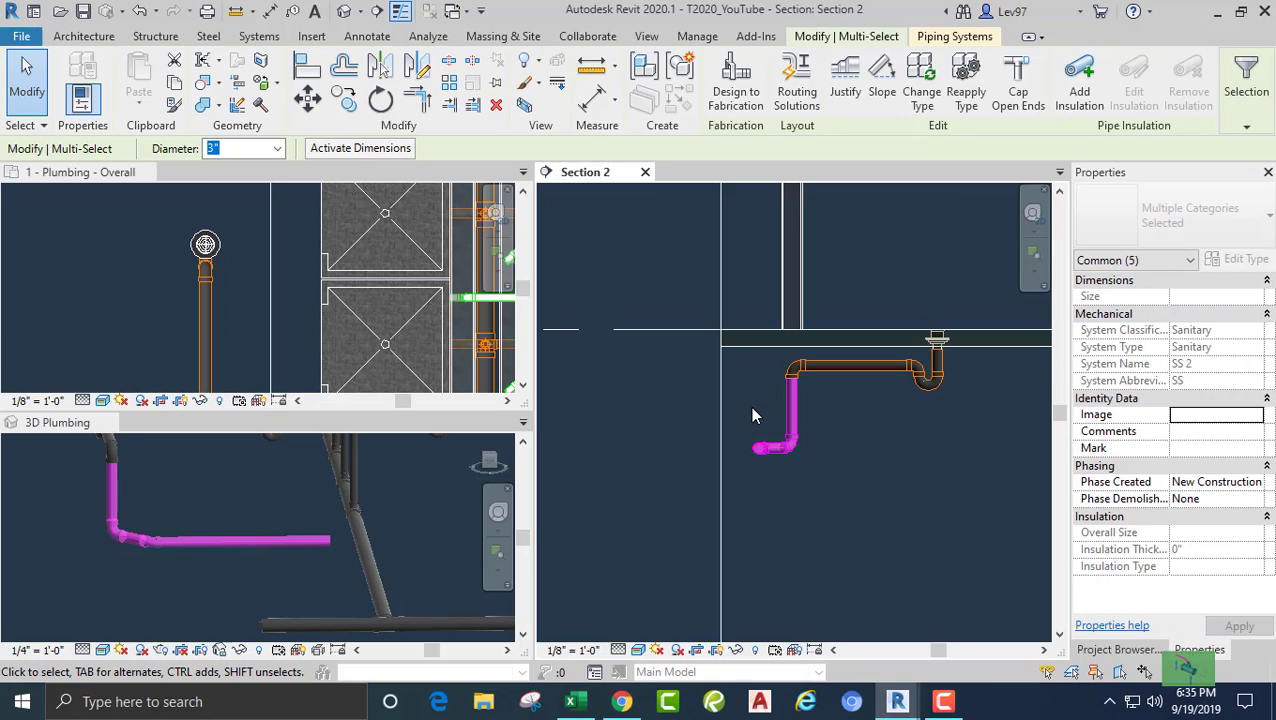
key(Up)
key(Up)
key(Up)
key(Up)
key(Up)
key(Up)
key(Up)
key(Up)
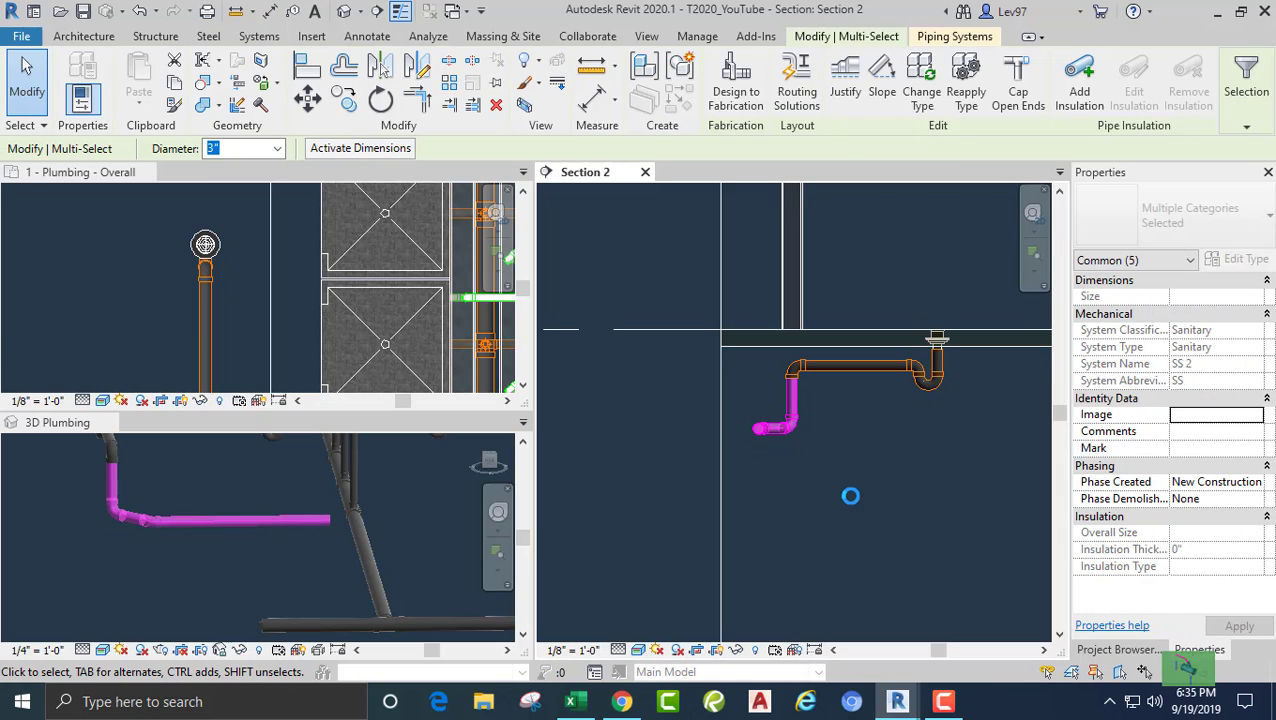
scroll(865, 422, up, 5)
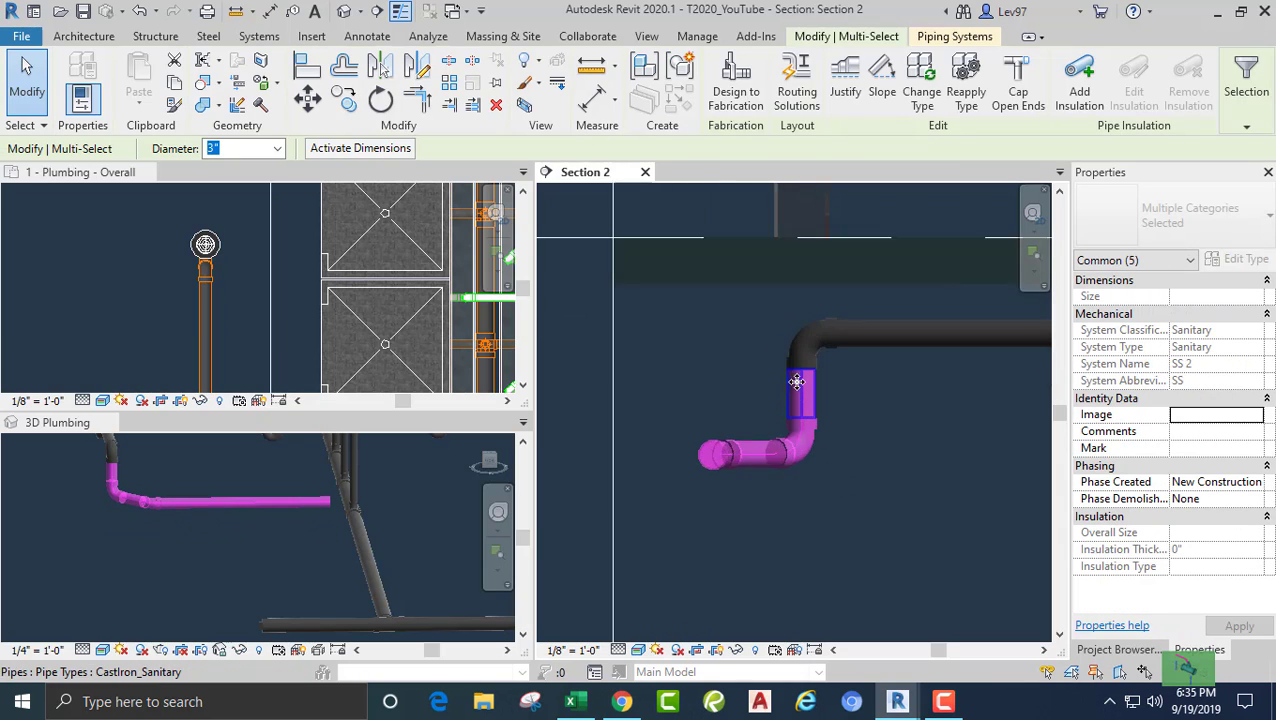
scroll(862, 411, down, 3)
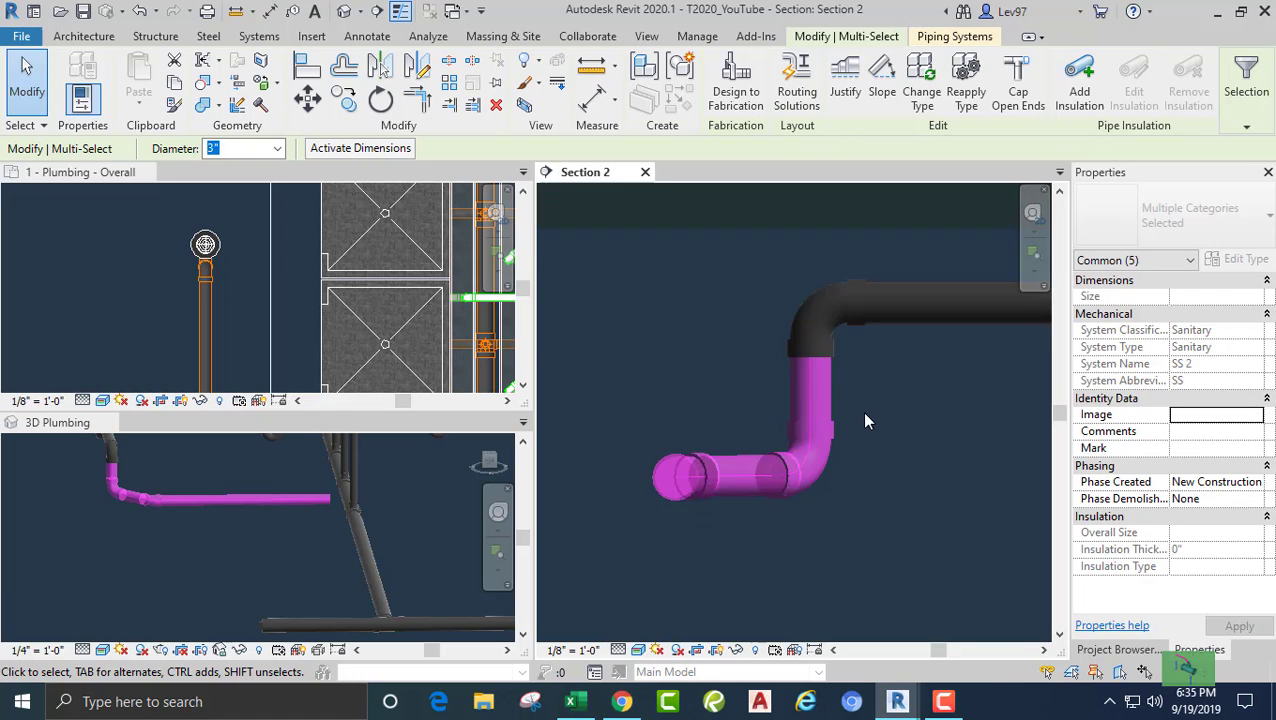
click(765, 547)
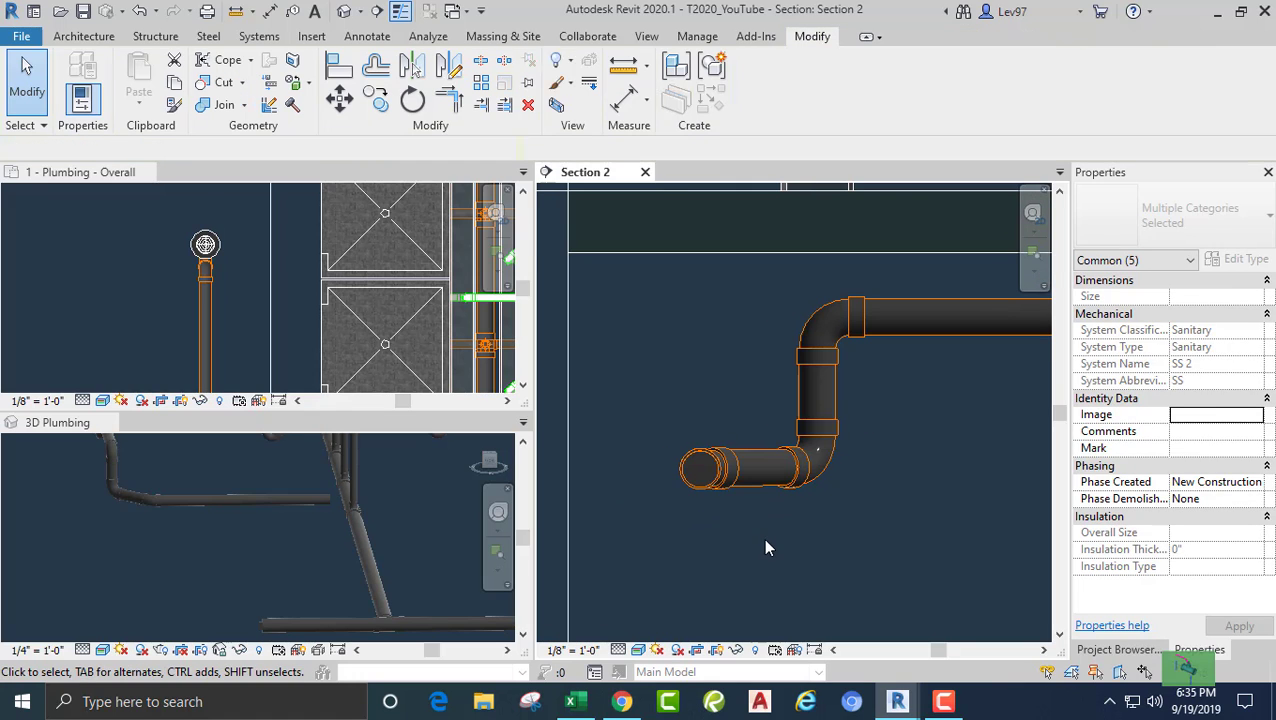
click(758, 477)
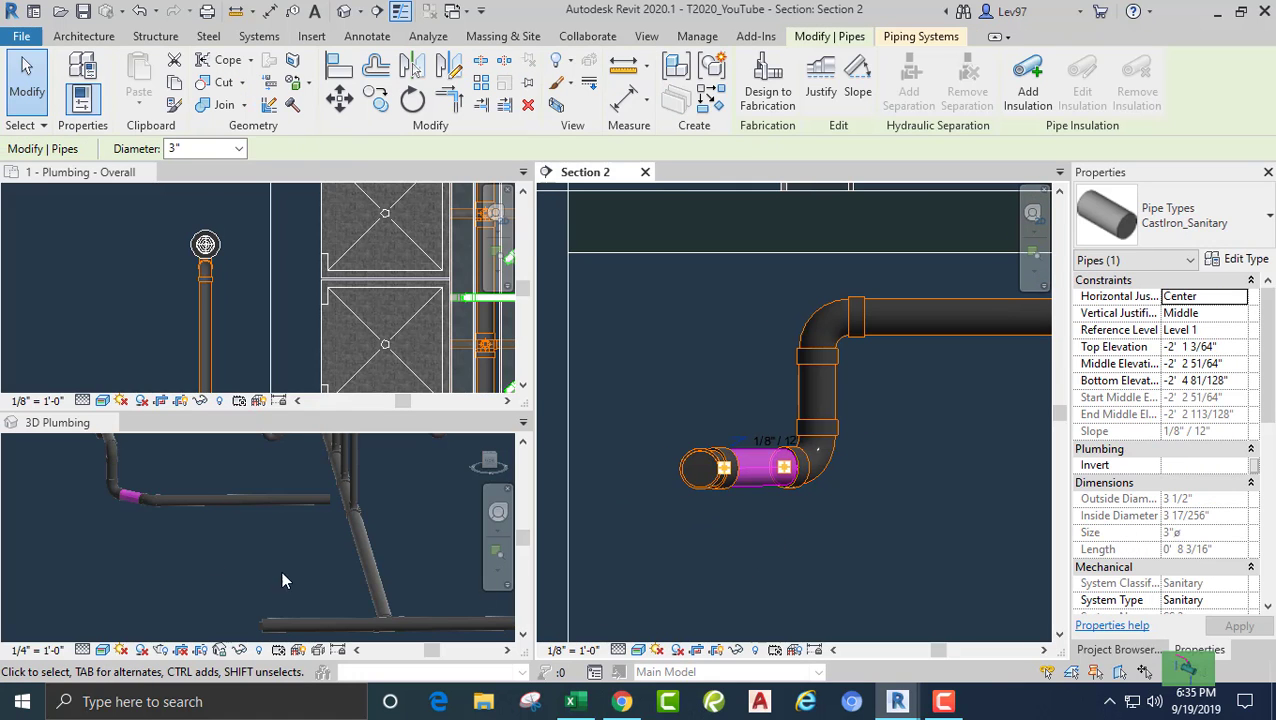
click(135, 338)
scroll(150, 343, down, 3)
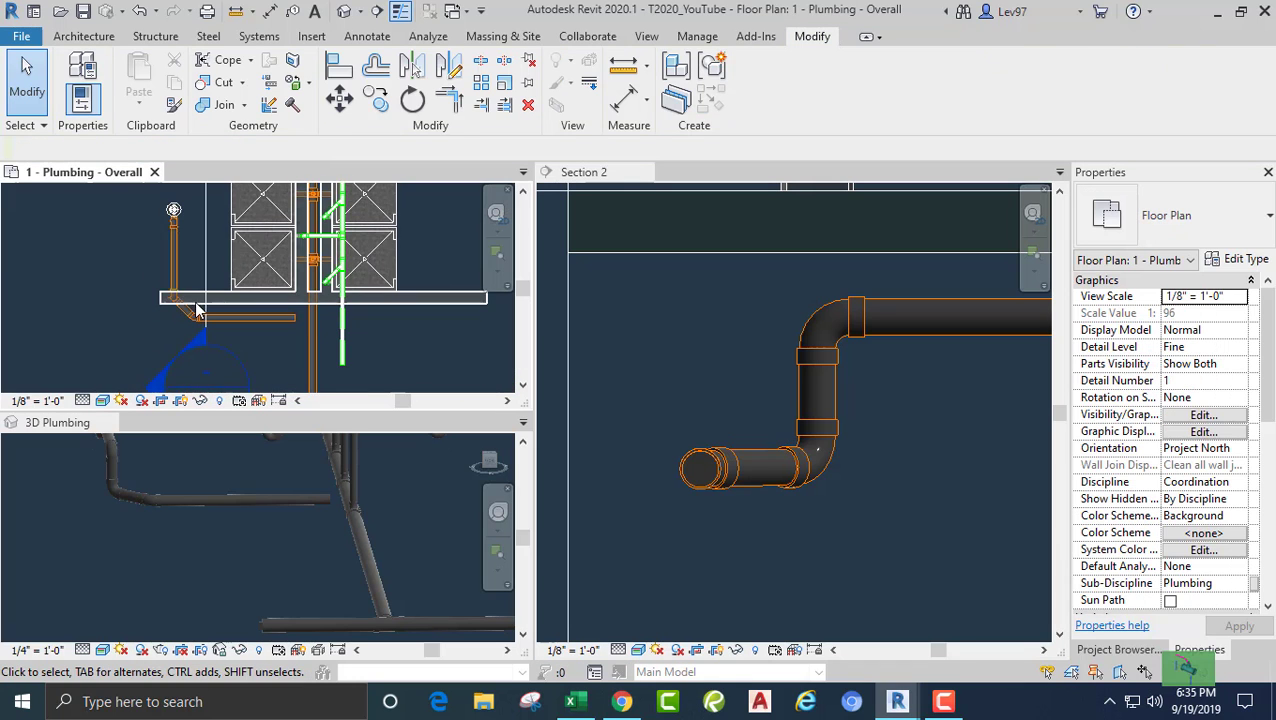
scroll(290, 330, up, 4)
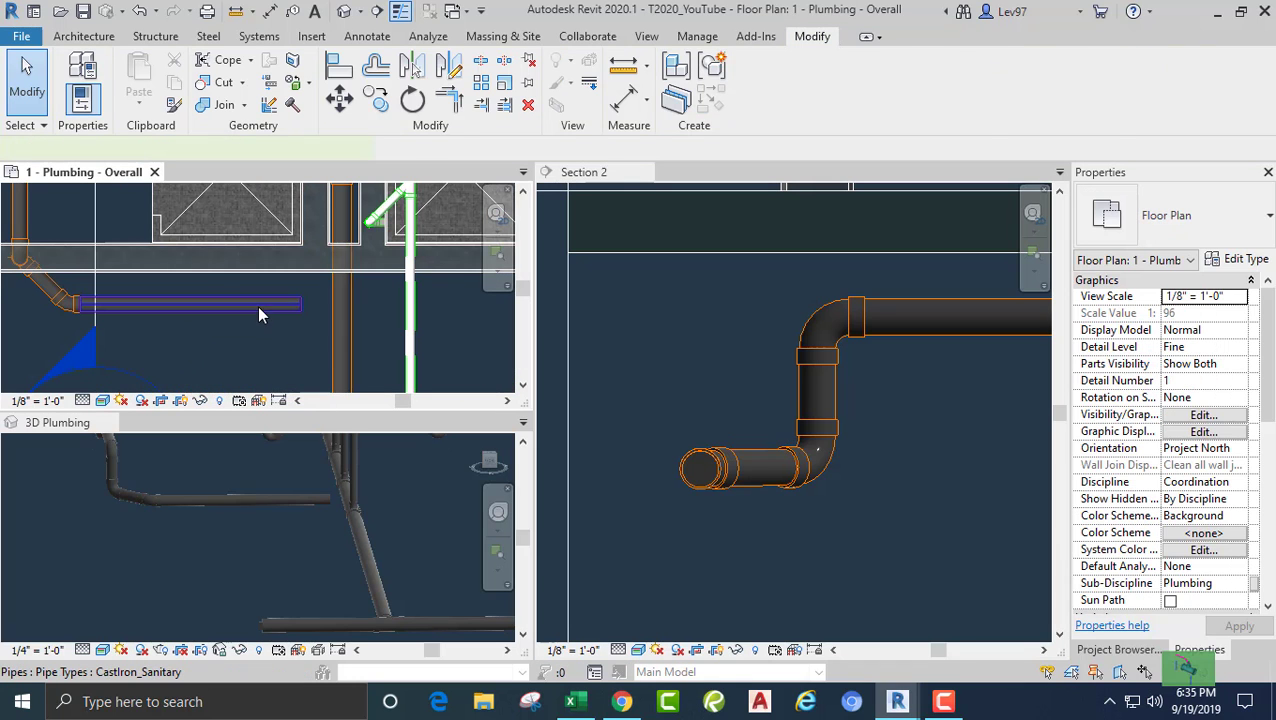
click(258, 305)
drag(303, 307, 341, 304)
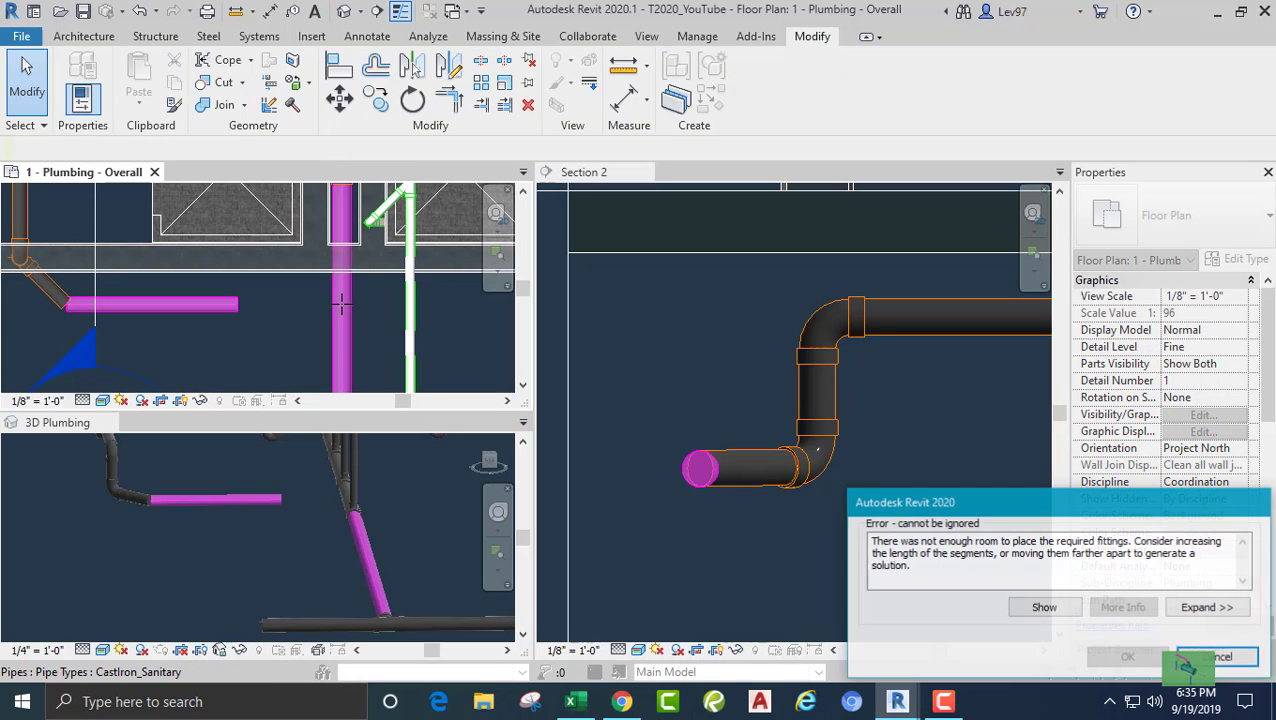
click(1210, 657)
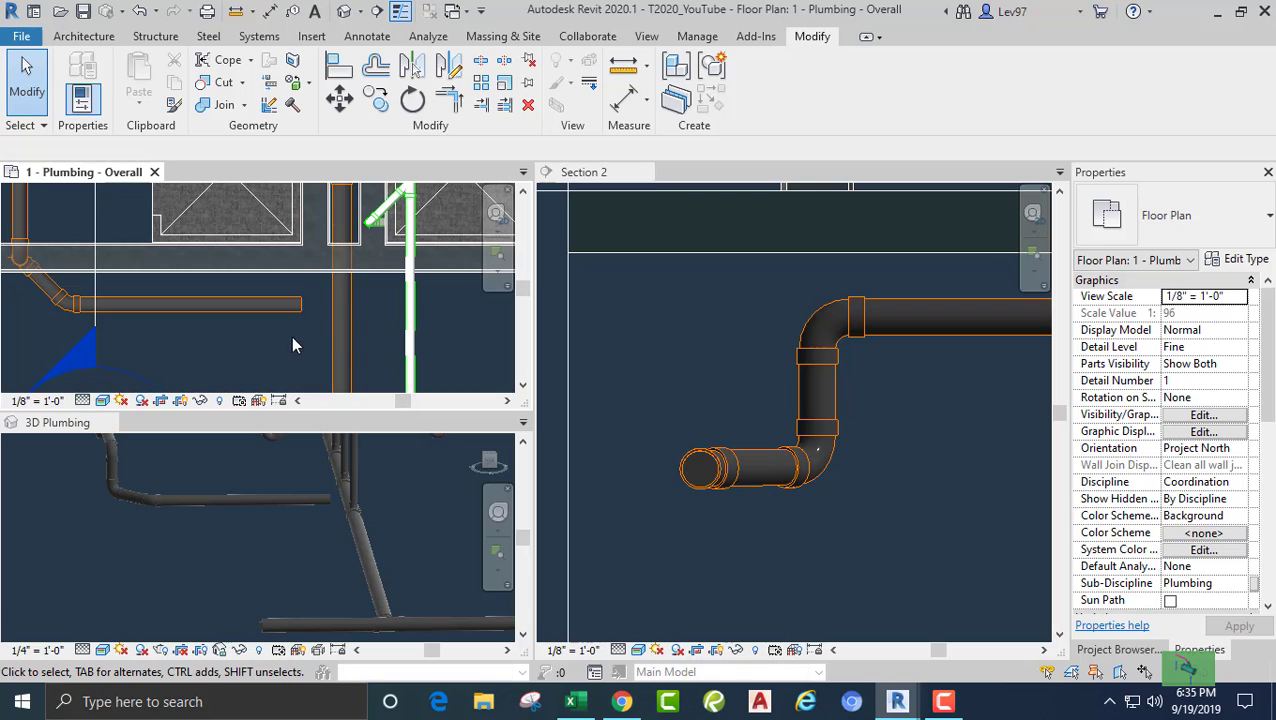
click(481, 106)
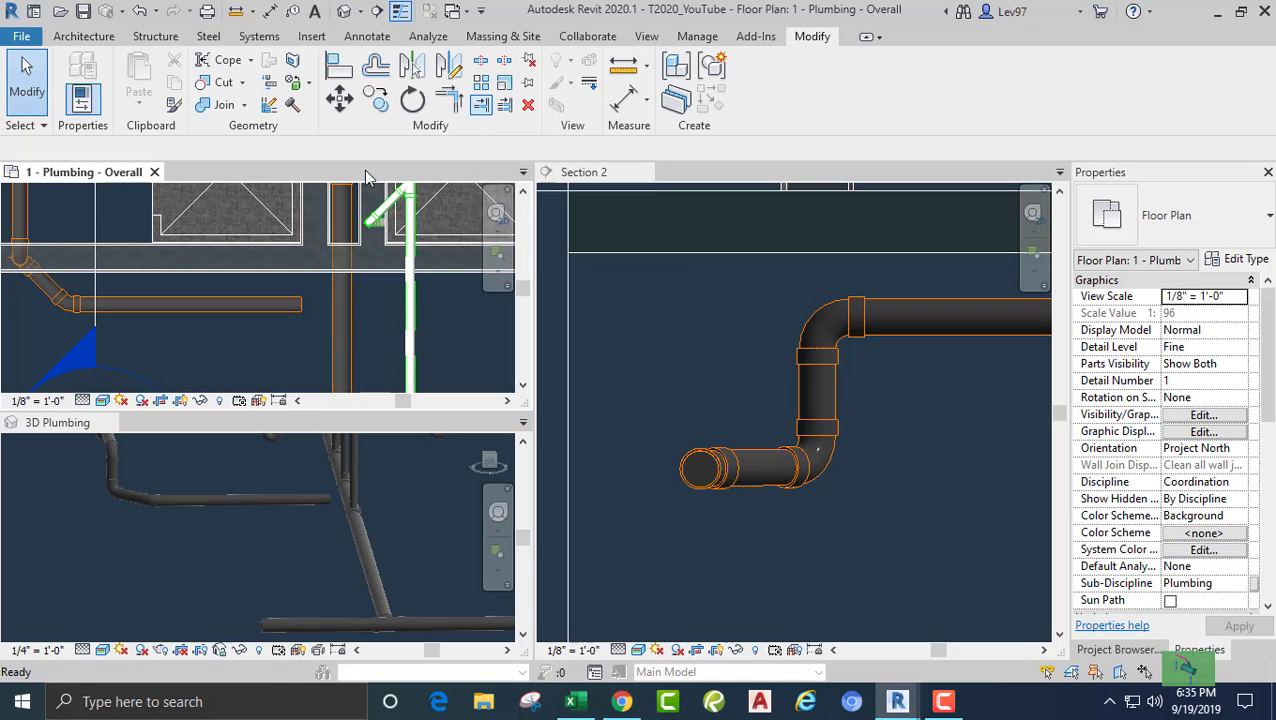
click(342, 313)
click(292, 305)
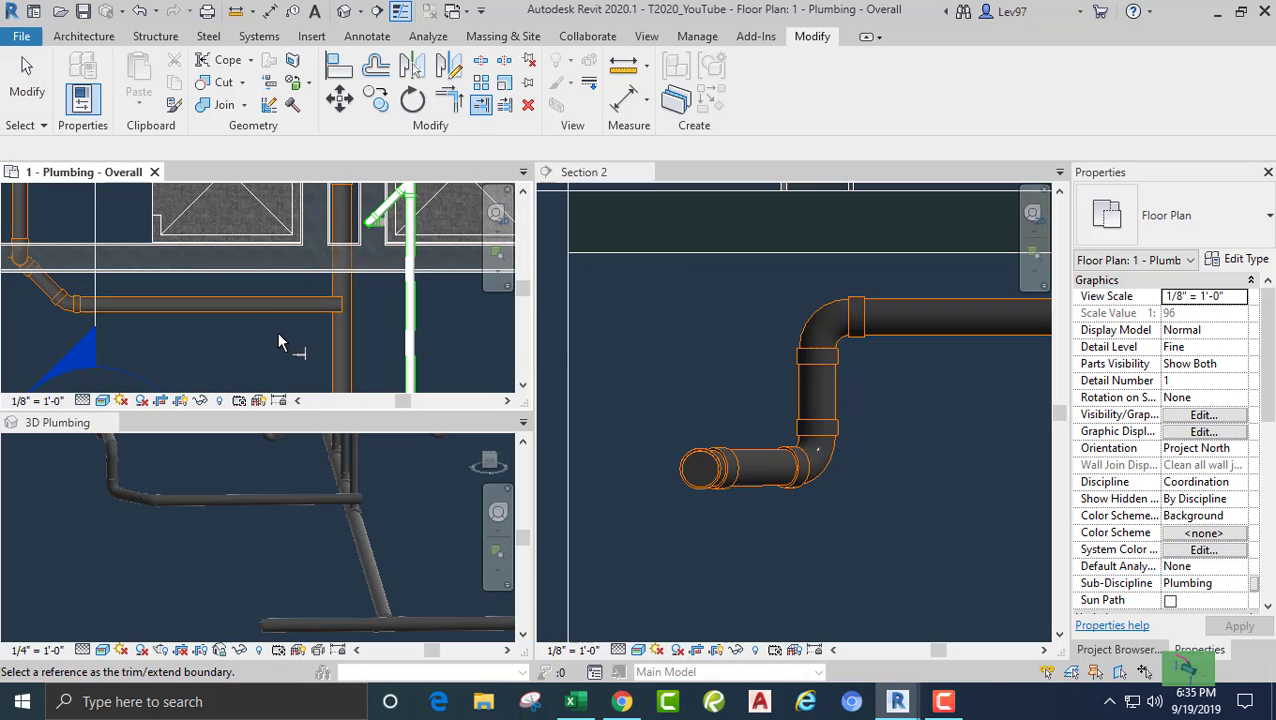
key(Escape)
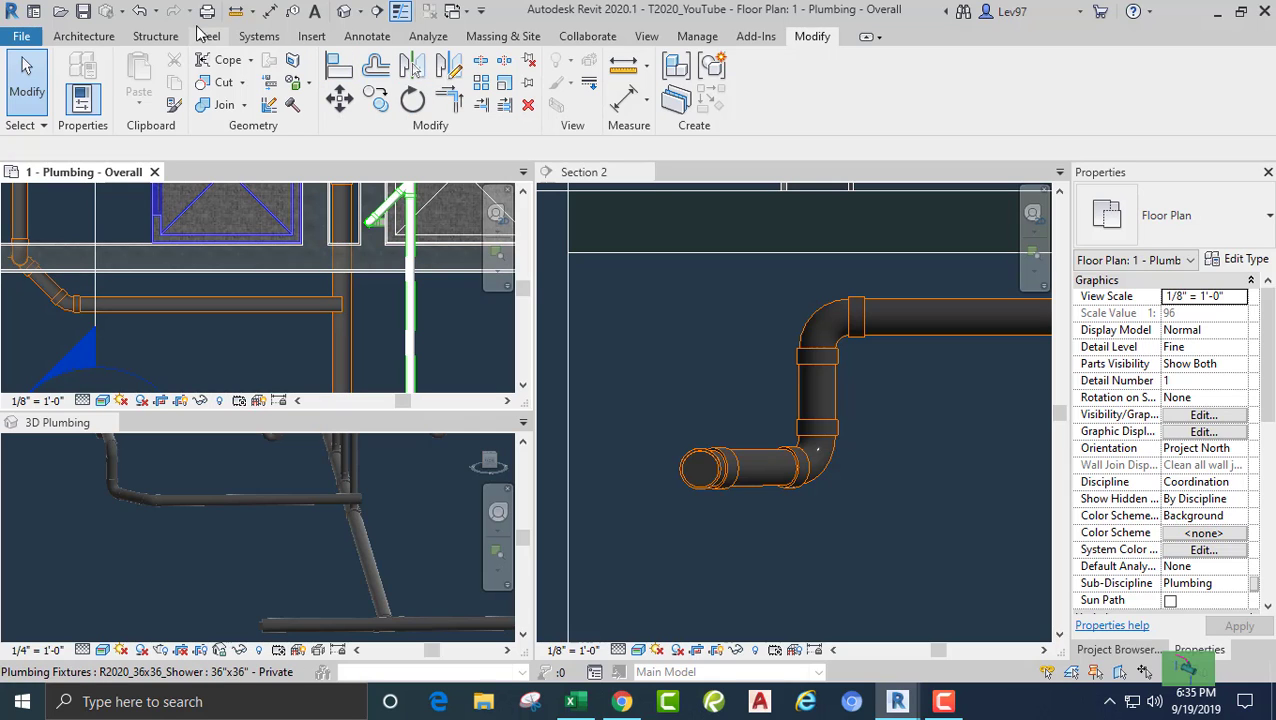
click(140, 12)
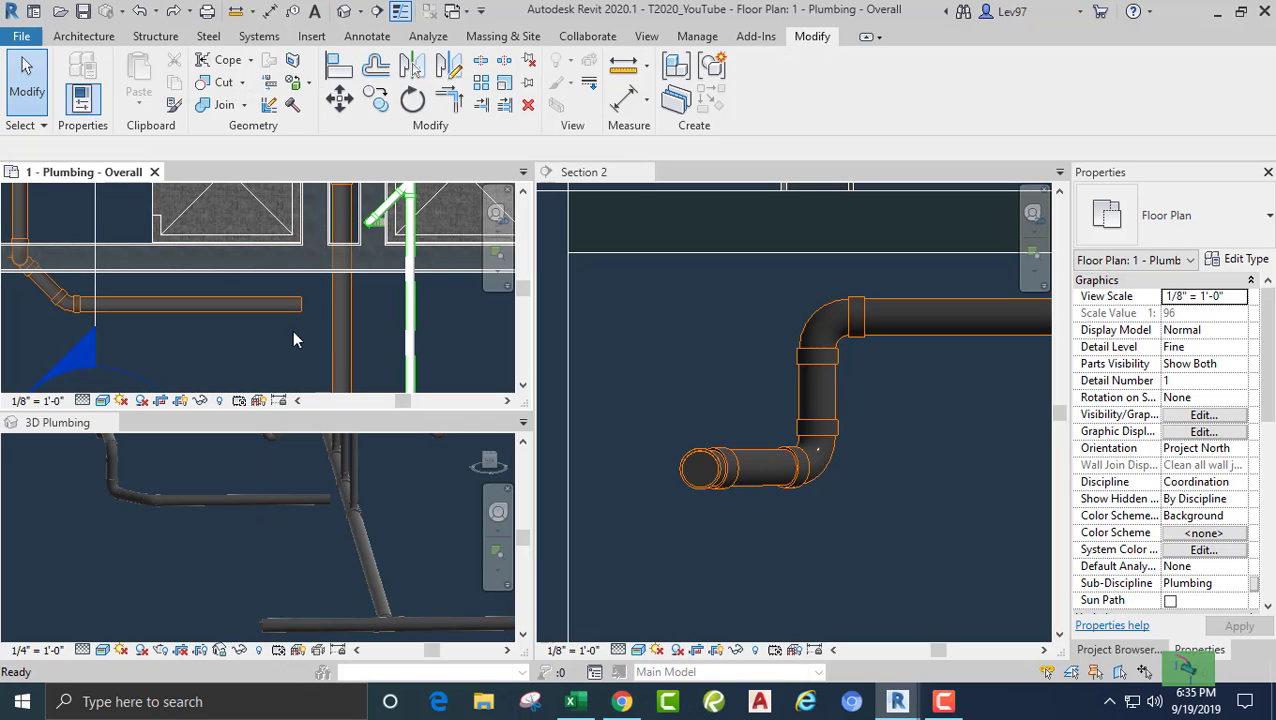
scroll(272, 332, down, 3)
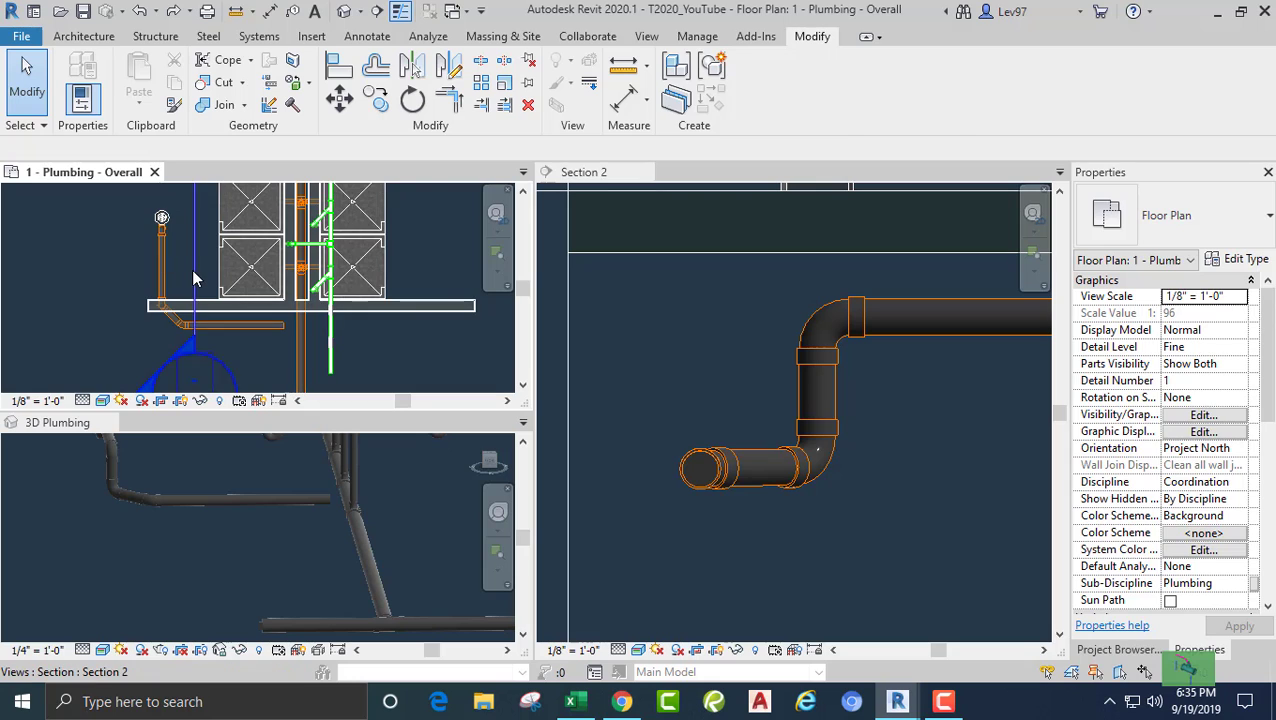
- Rotate the Section 2 line 90° in the floor plan
click(193, 269)
click(408, 100)
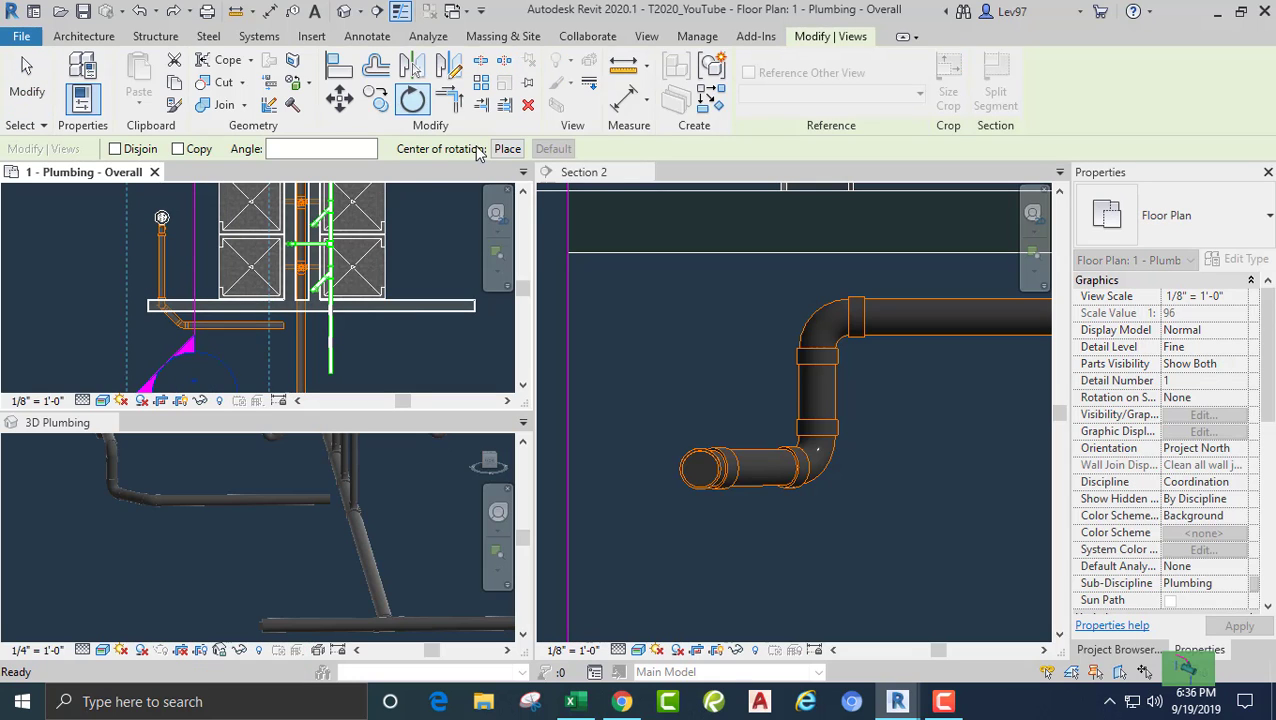
click(245, 347)
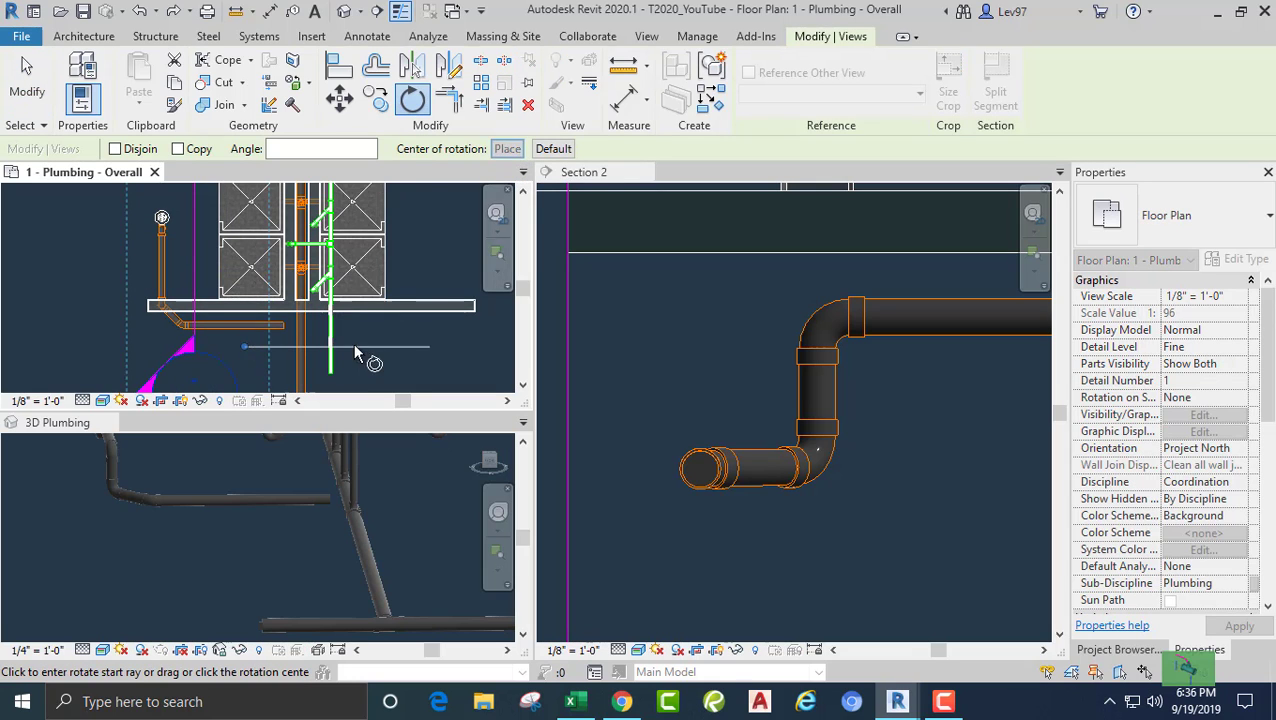
click(378, 359)
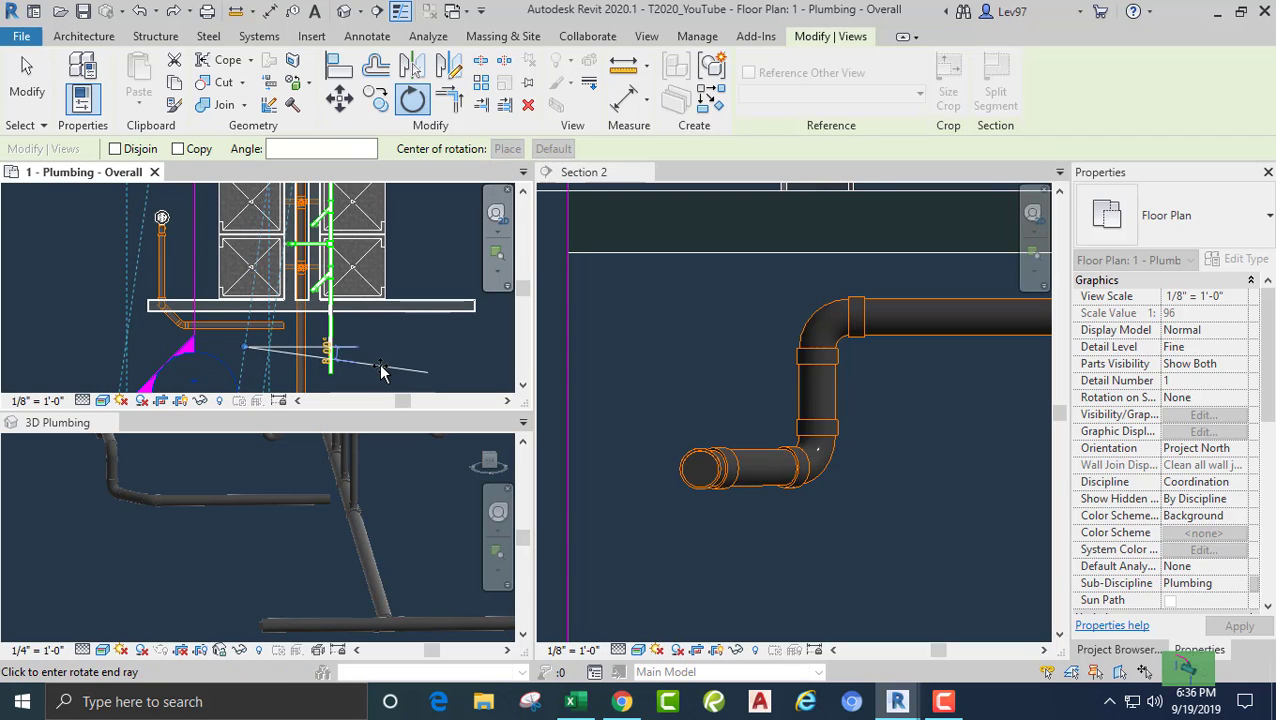
text(90)
key(Return)
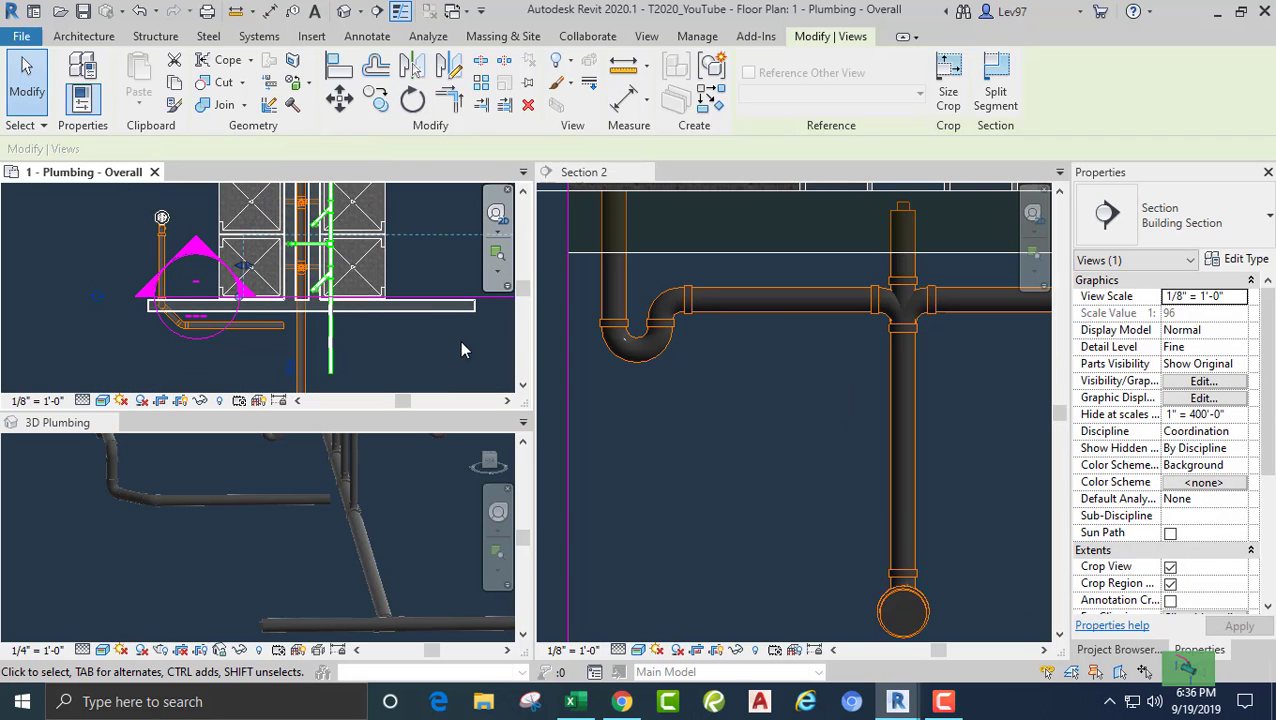
- Move the section line across the horizontal drain run and view the pipe in Section 2
drag(491, 316, 395, 382)
click(760, 534)
scroll(763, 531, down, 4)
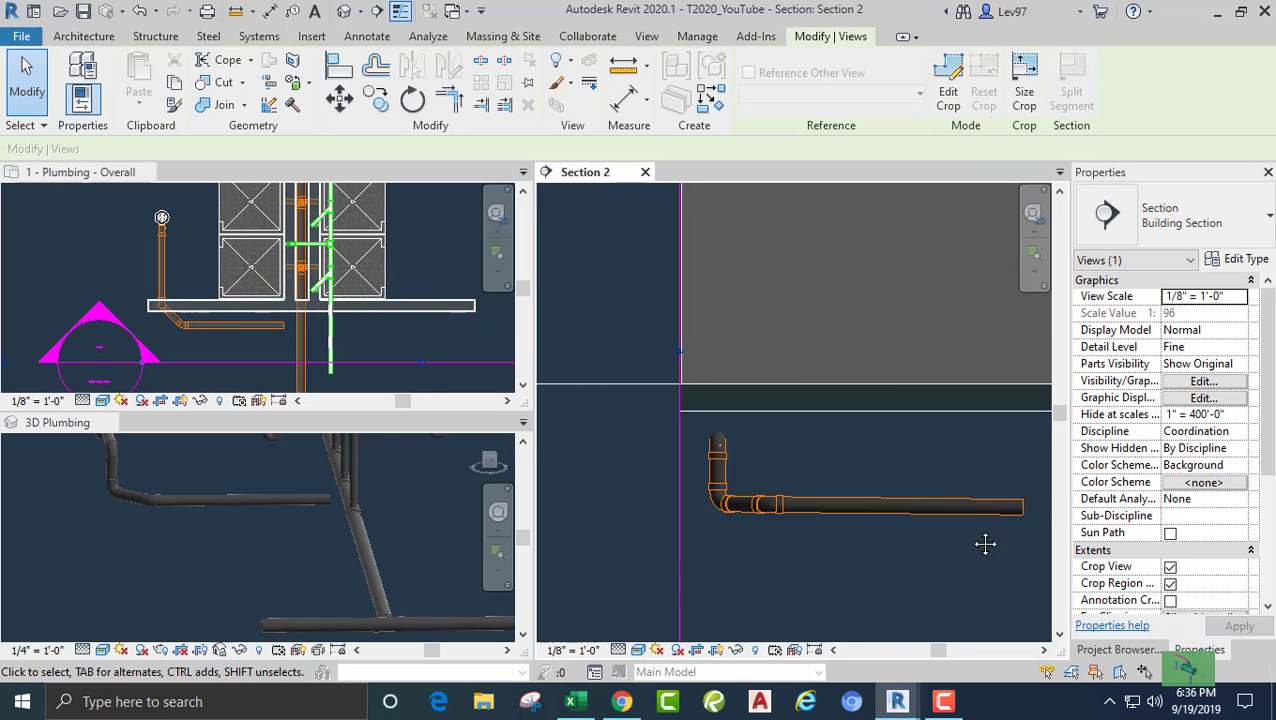
middle_drag(983, 541, 729, 518)
scroll(698, 471, up, 2)
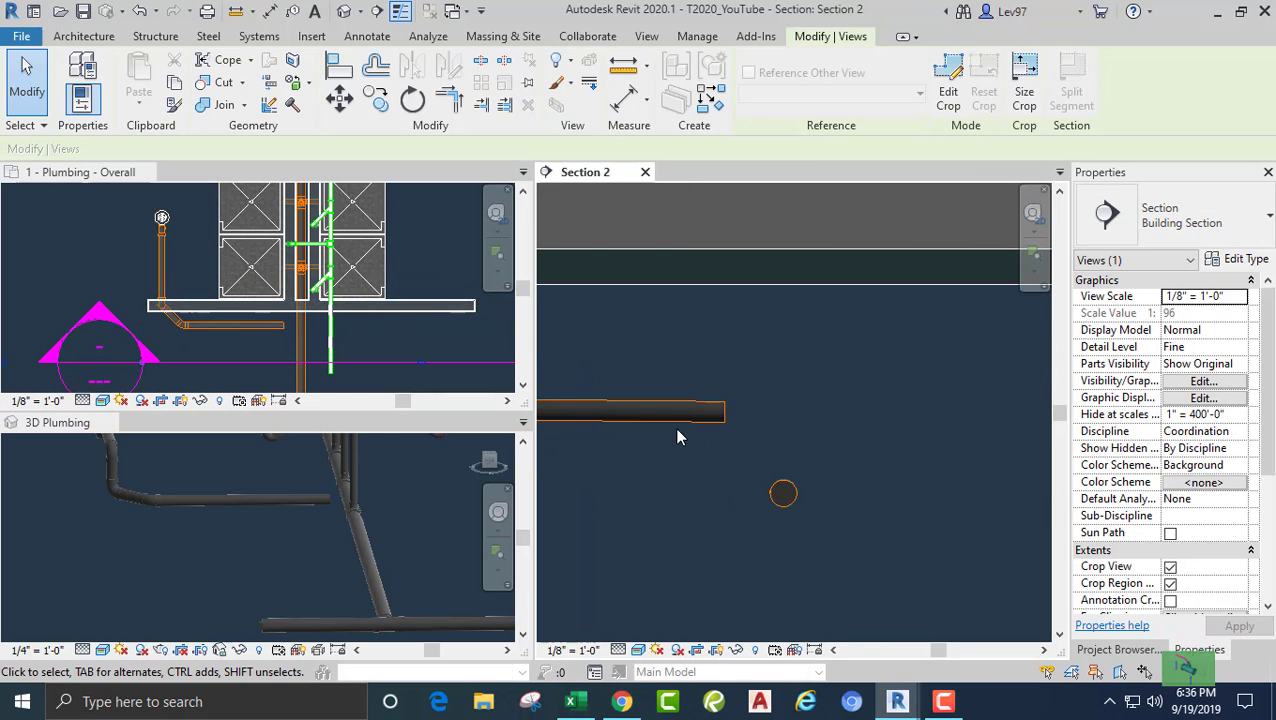
click(672, 434)
- Draw an elbow and vertical drop from the run's end with slope turned off
right_click(728, 419)
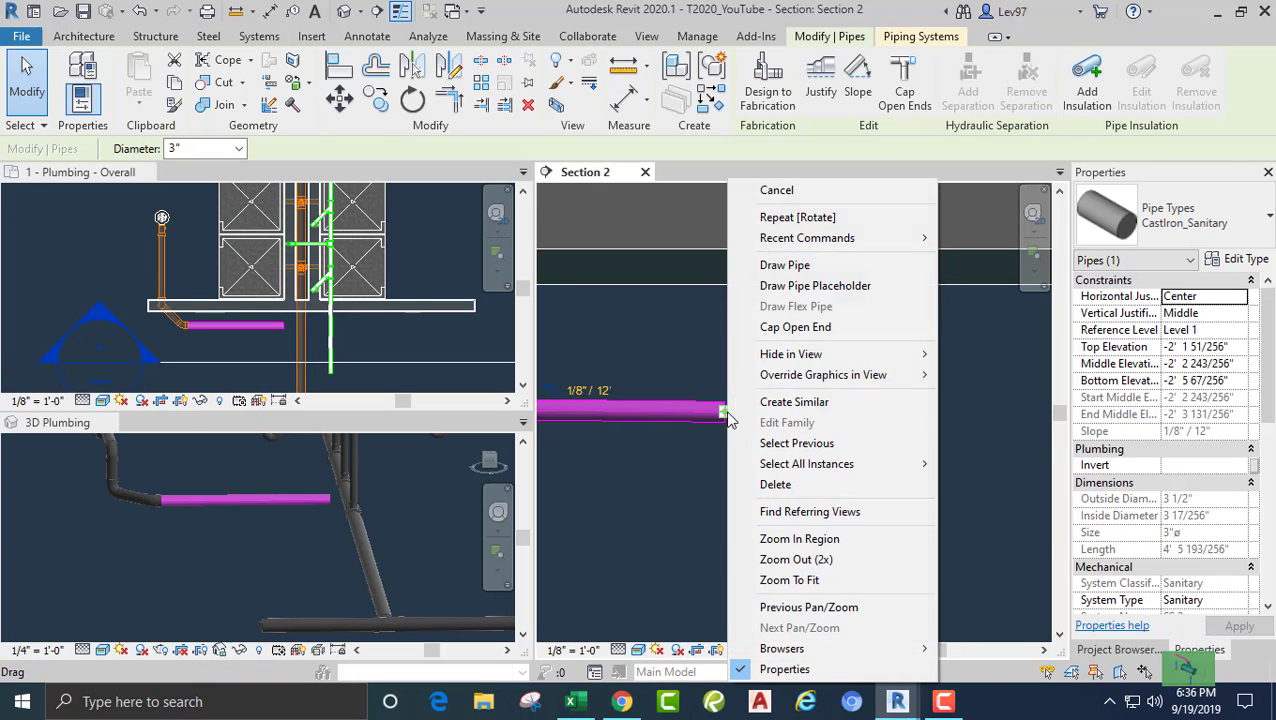
click(785, 266)
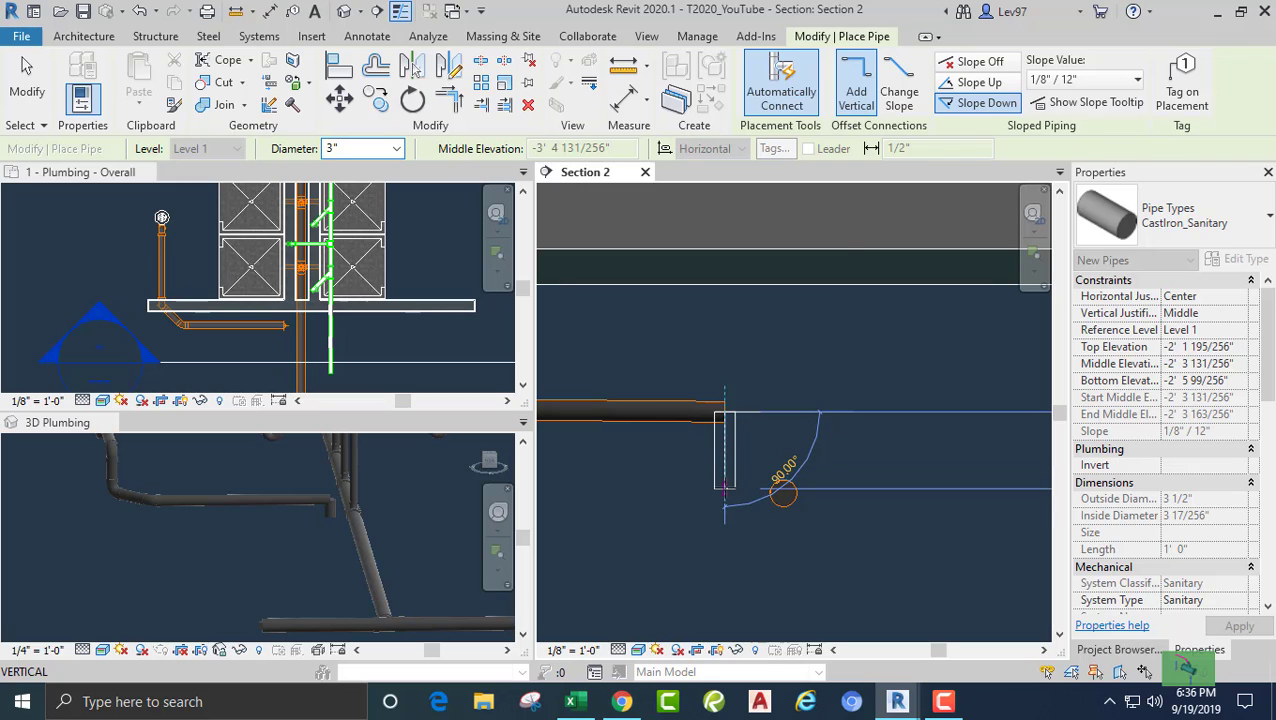
click(974, 61)
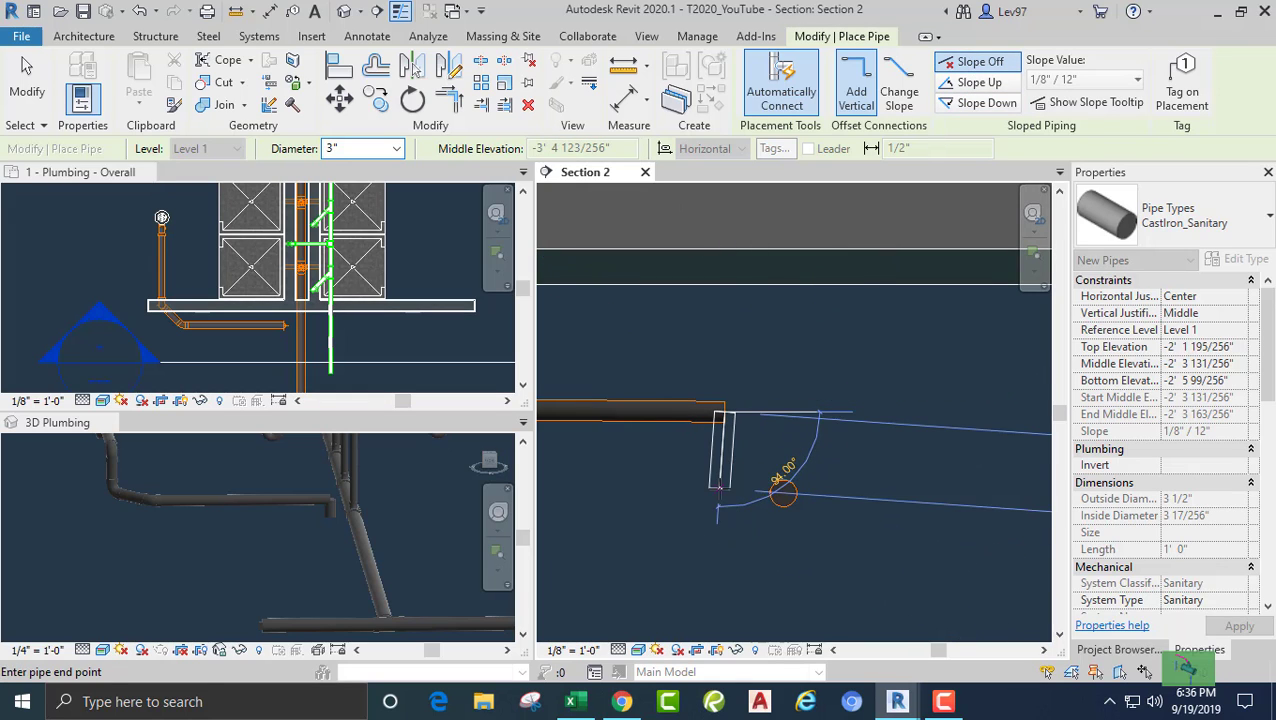
click(722, 486)
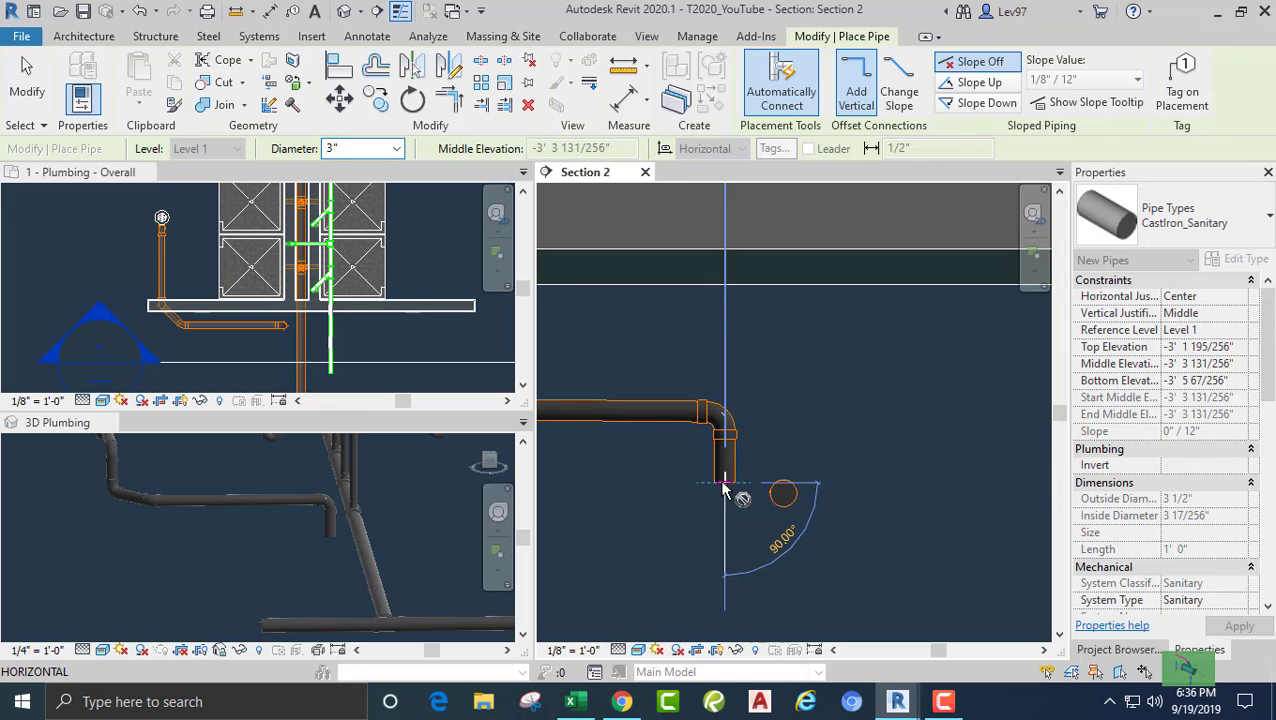
key(Escape)
key(Escape)
middle_drag(703, 501, 760, 548)
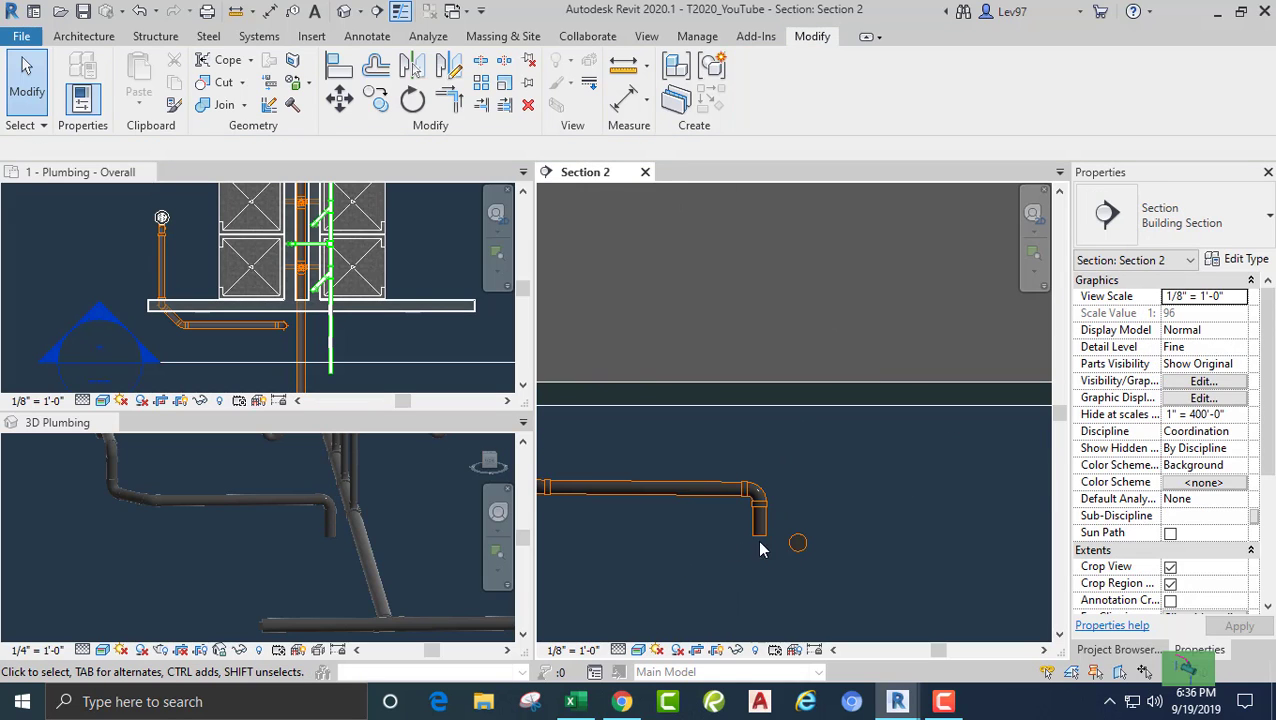
scroll(757, 548, up, 3)
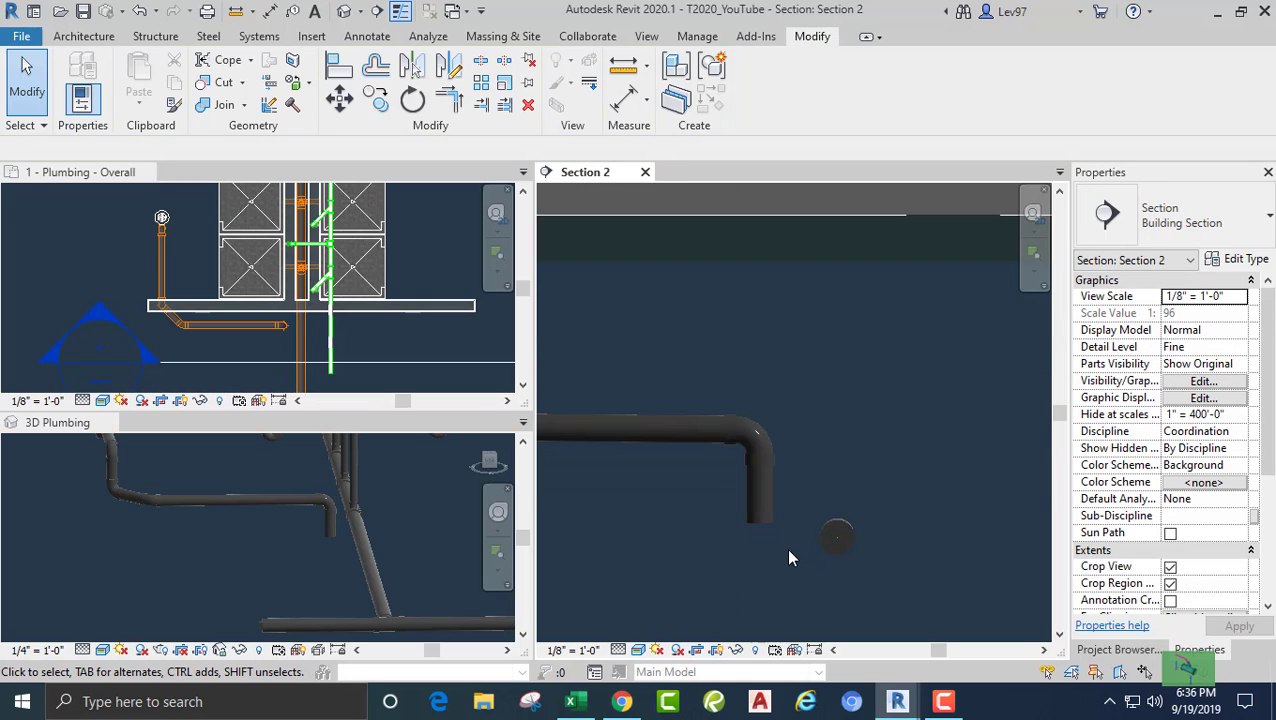
- Align the vertical drop to the main sanitary pipe's centre
click(338, 70)
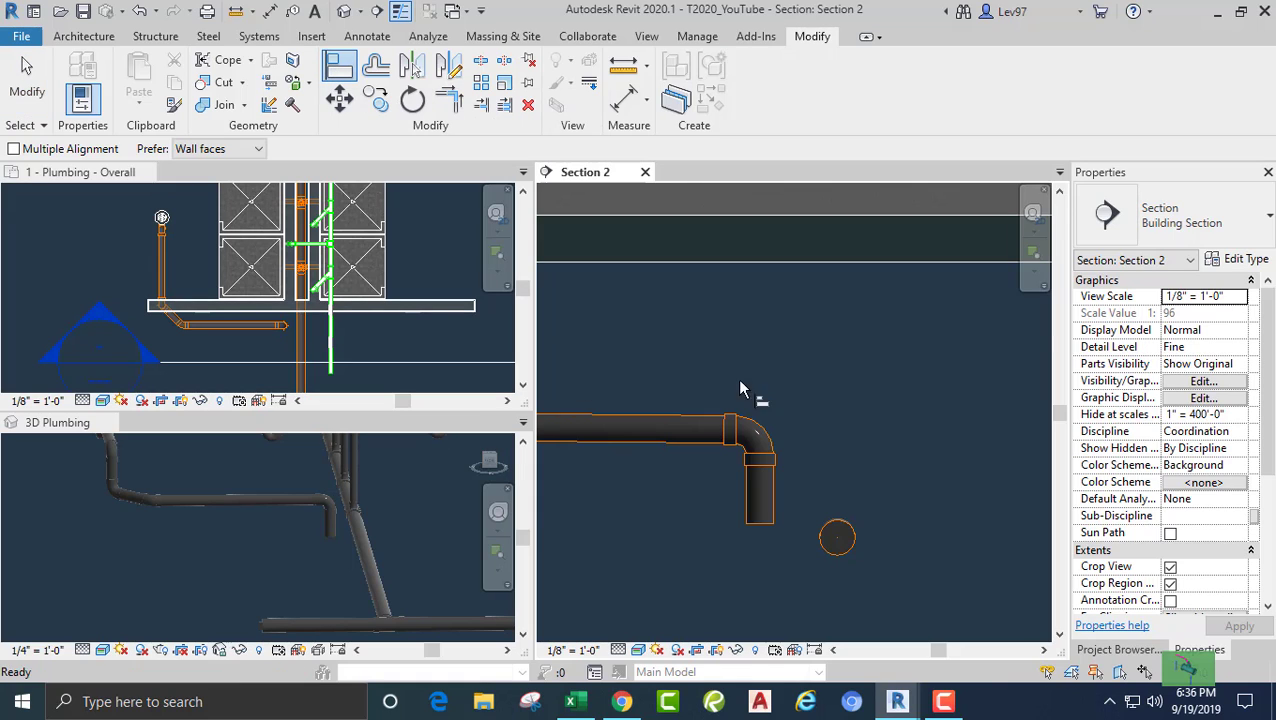
click(837, 538)
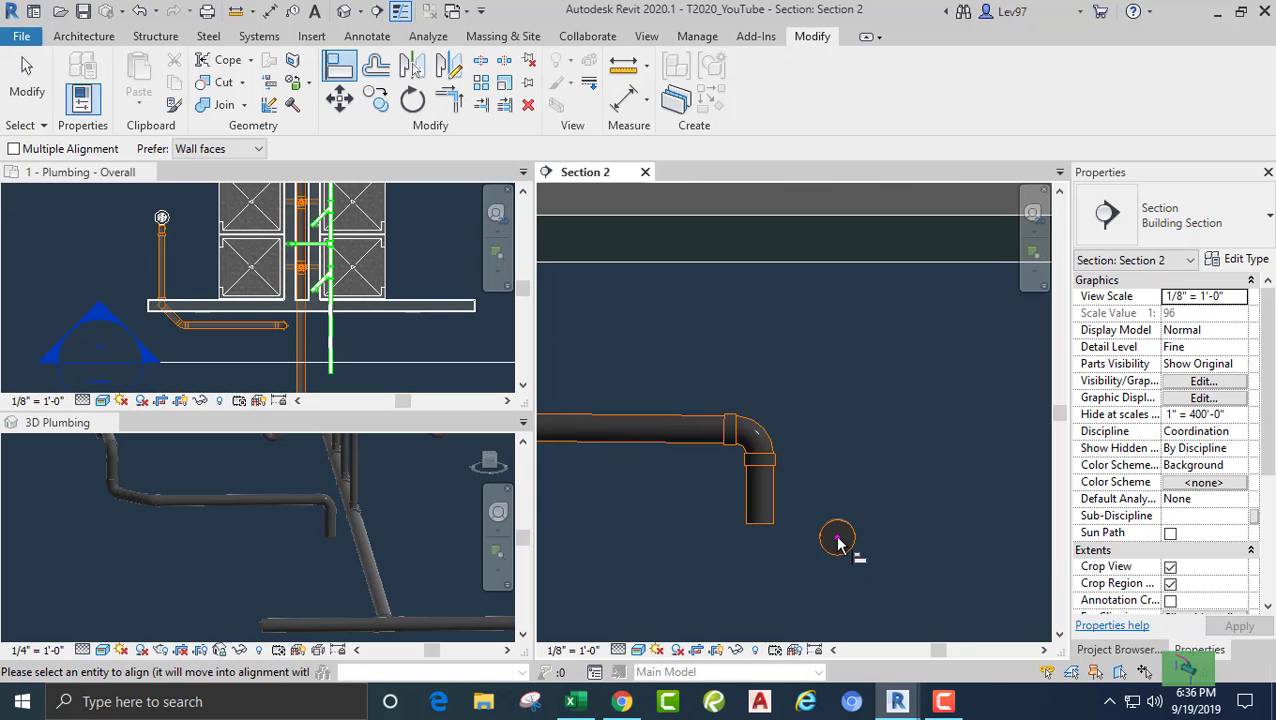
click(762, 486)
key(Escape)
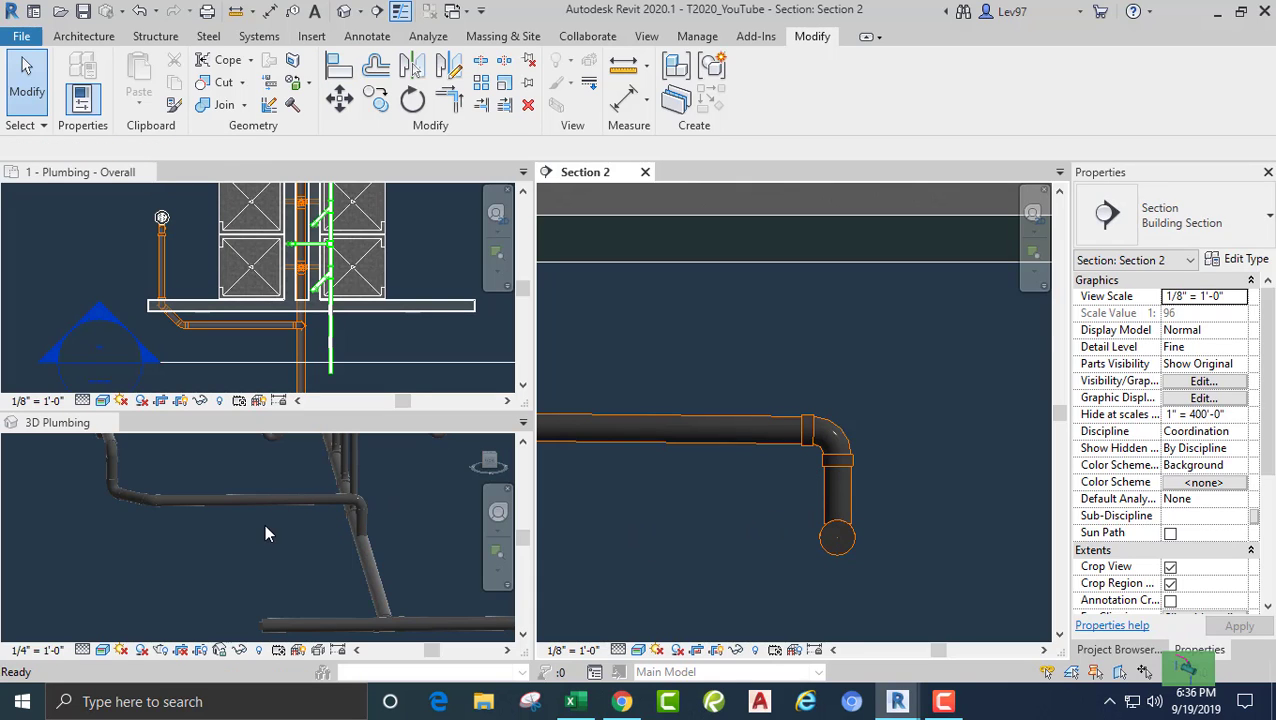
click(265, 527)
click(365, 538)
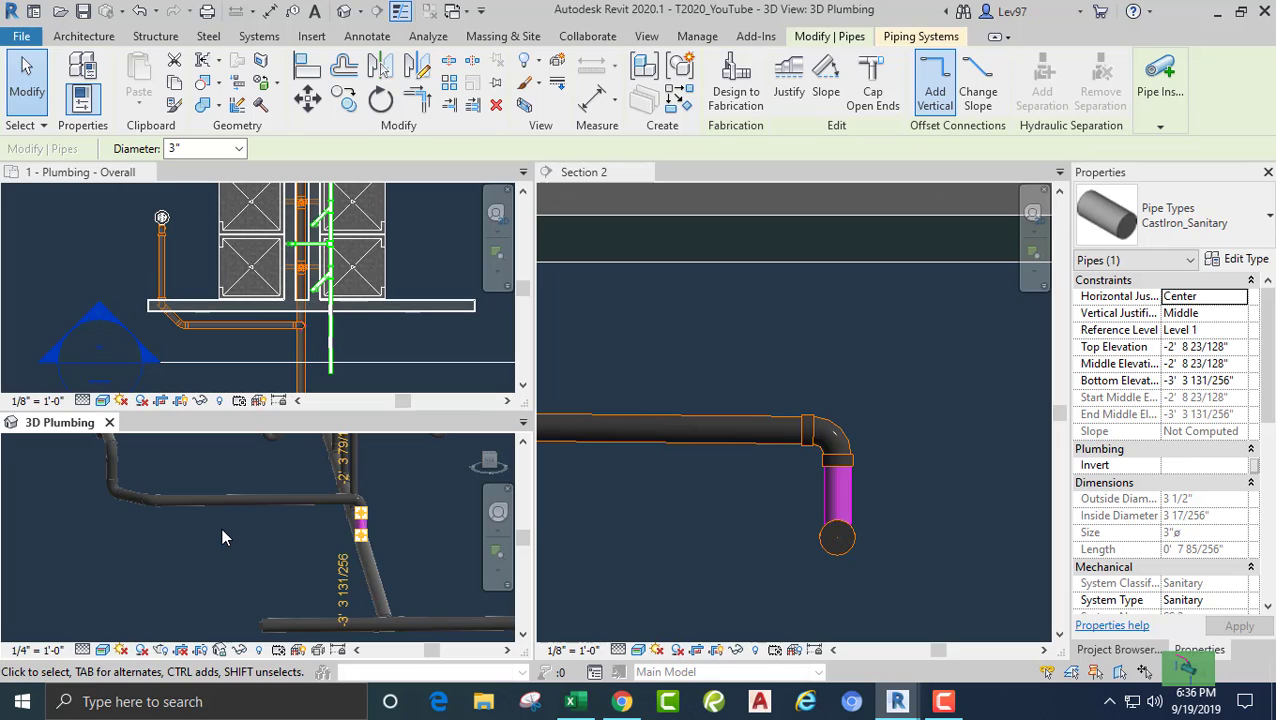
- Crossing-select the whole floor drain run and nudge it up twice in Section 2
drag(217, 535, 70, 485)
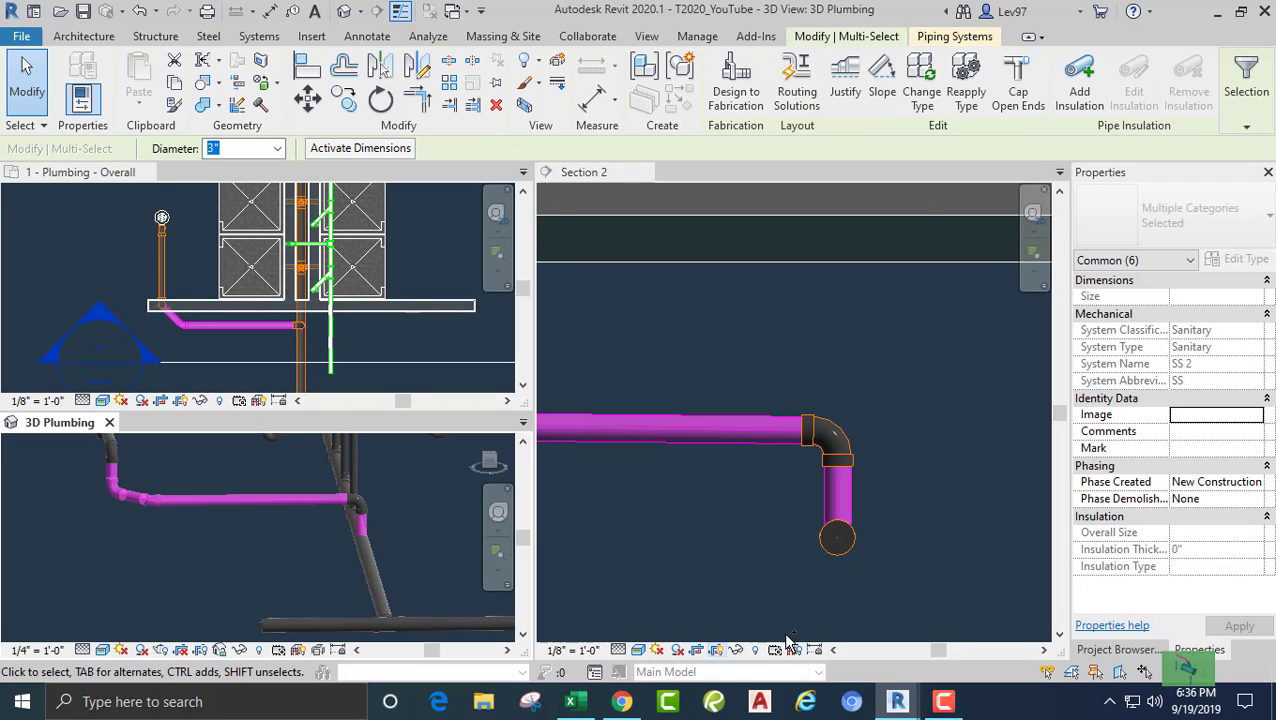
click(749, 568)
key(Up)
key(Up)
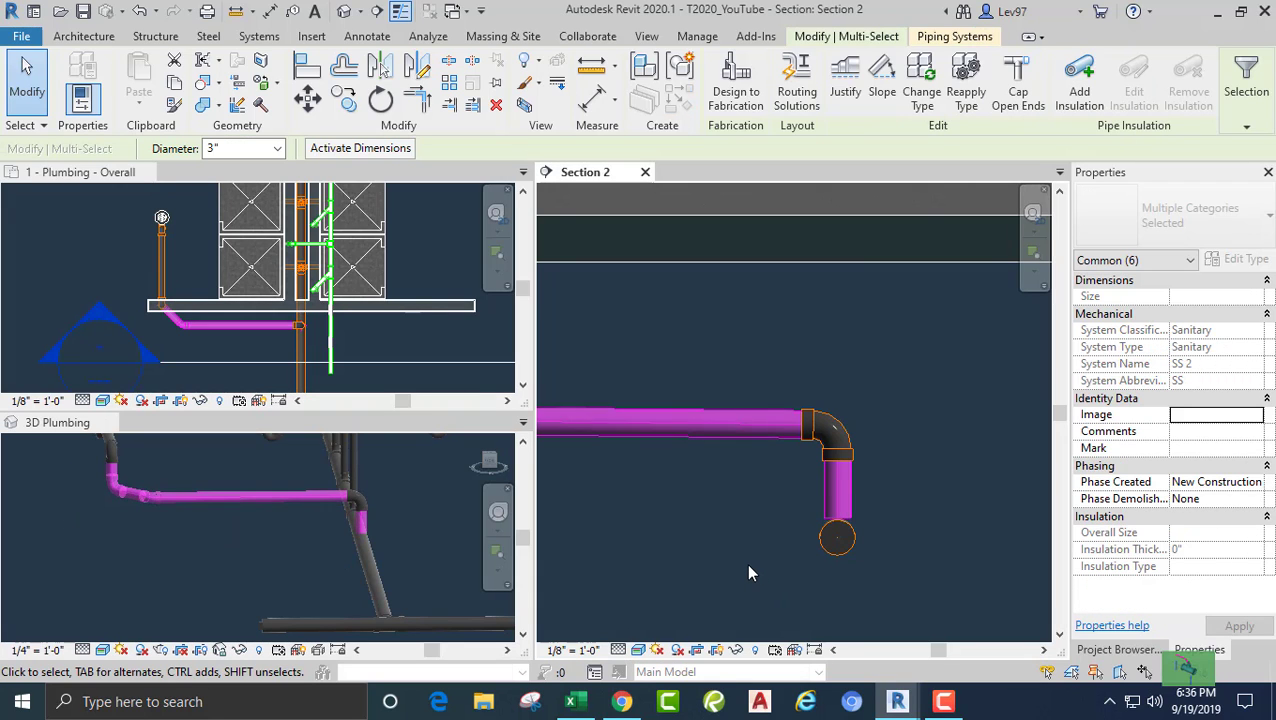
key(Up)
key(Up)
key(Up)
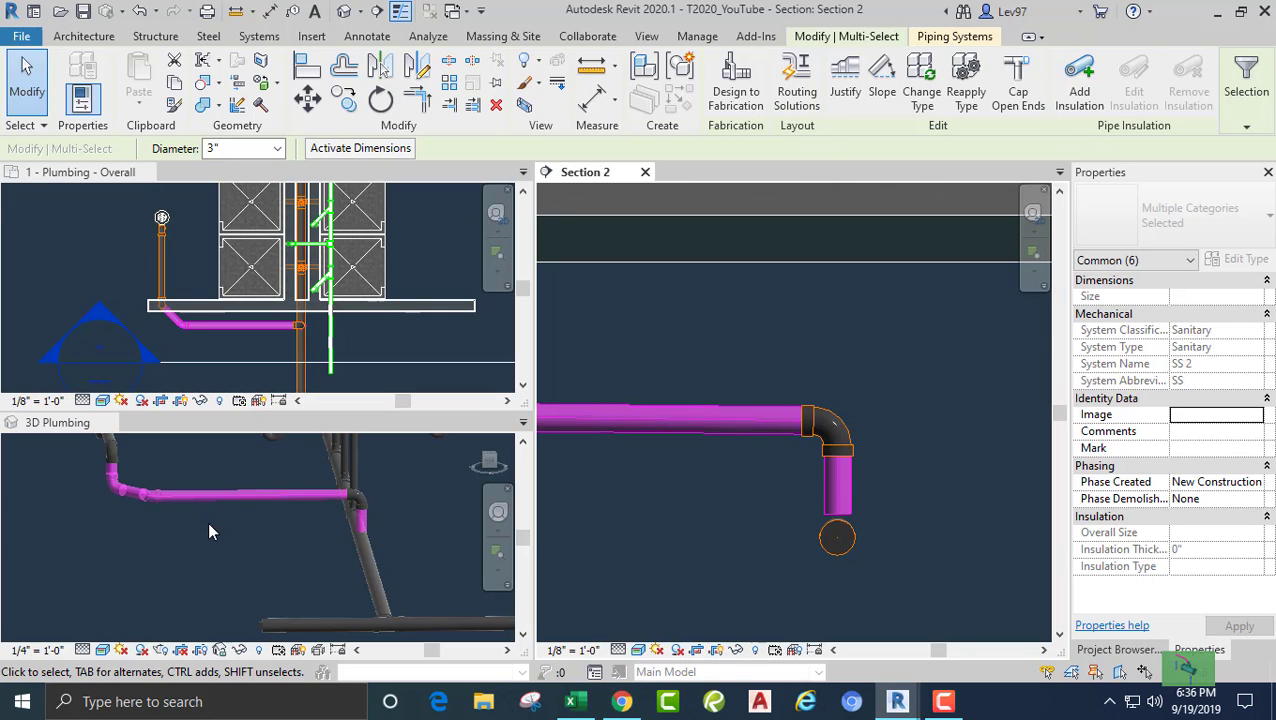
click(729, 539)
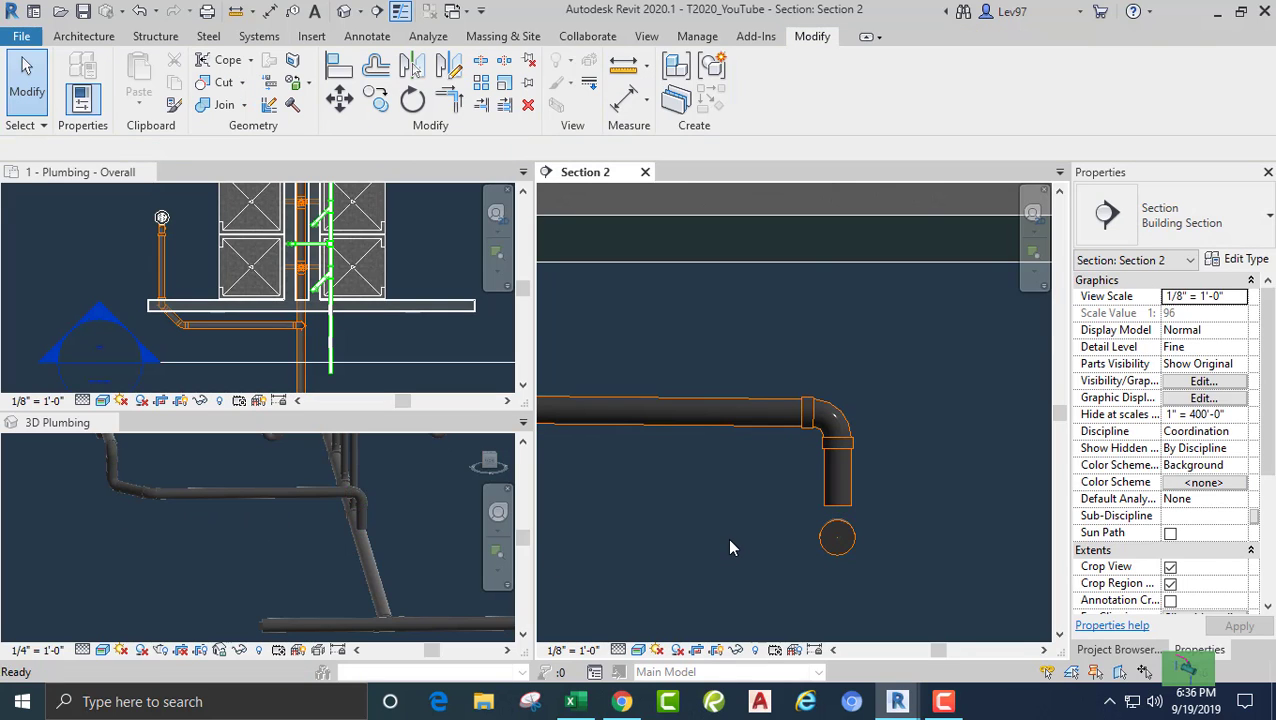
middle_drag(745, 527, 714, 520)
click(241, 526)
scroll(241, 532, up, 5)
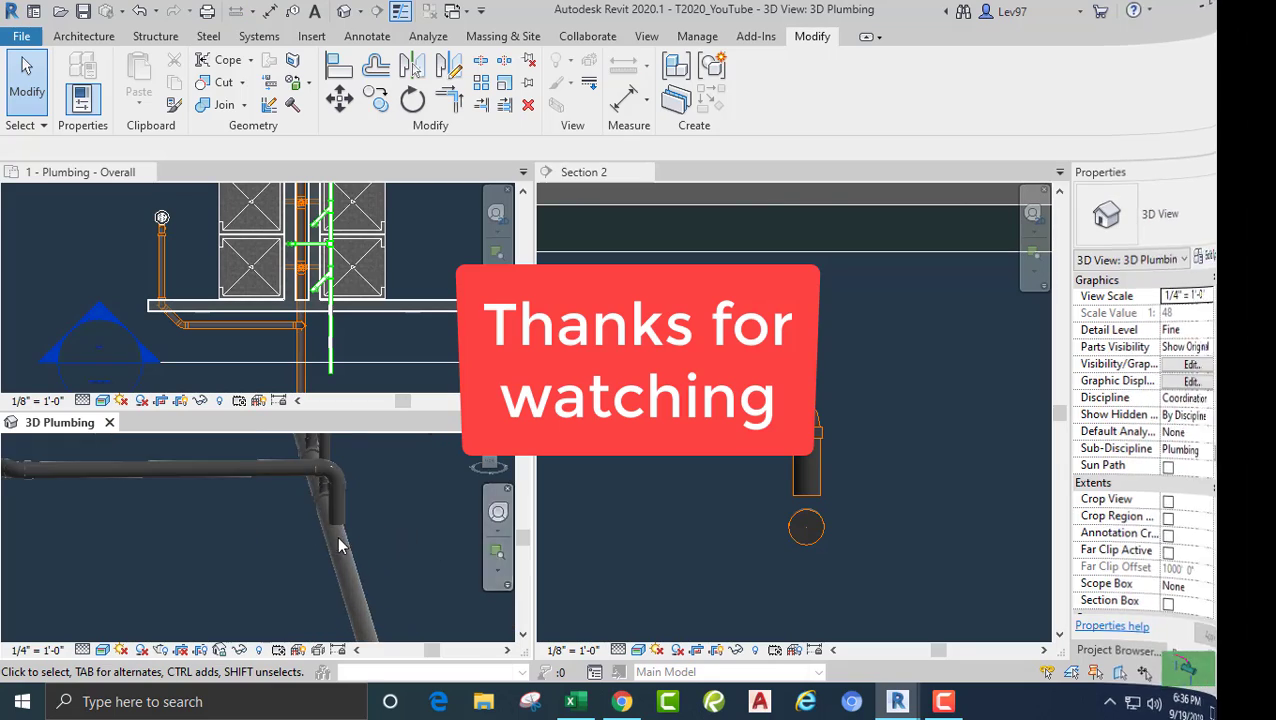